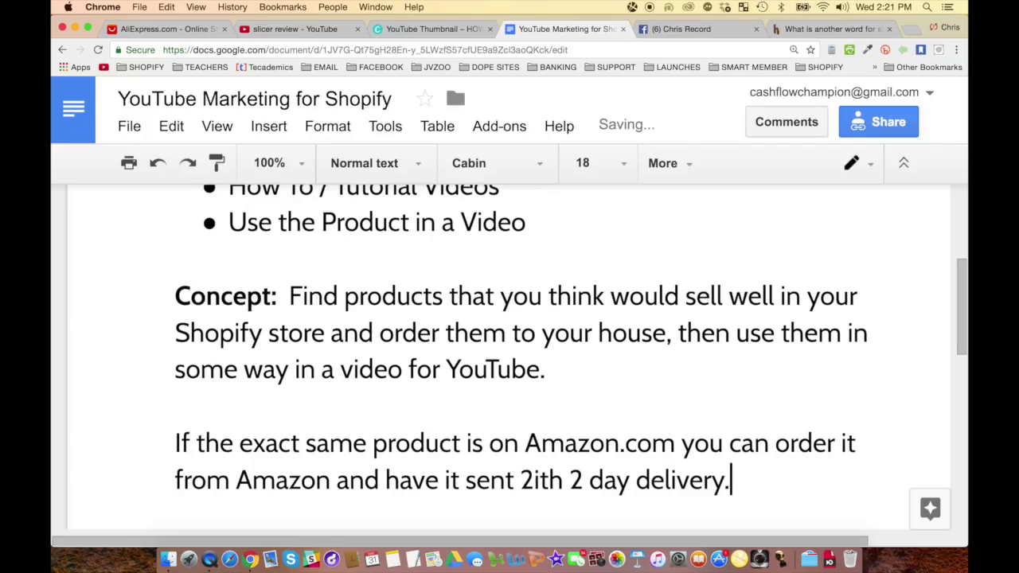
Correct "2ith" to "with" in the Amazon sentence and start a new paragraph reading "Otherwise, just order from Ali Express,".
key(BackSpace)
text(w)
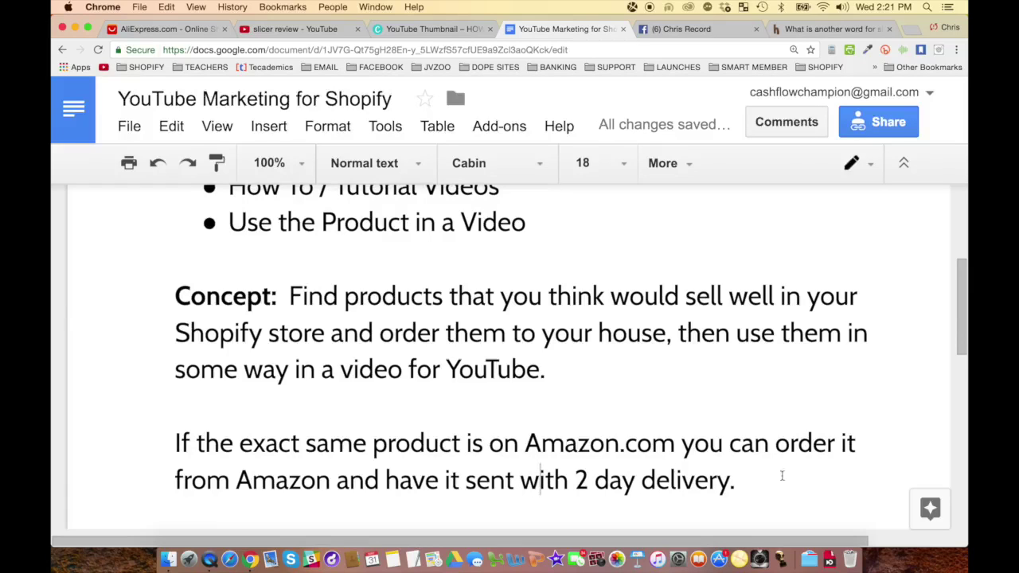
key(Return)
key(Return)
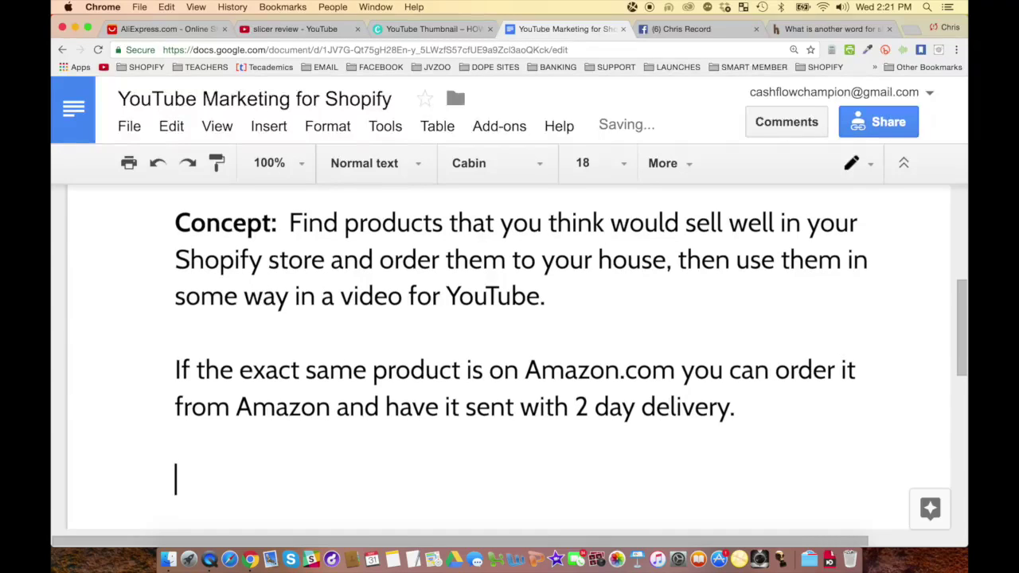
text(Otherwise, js)
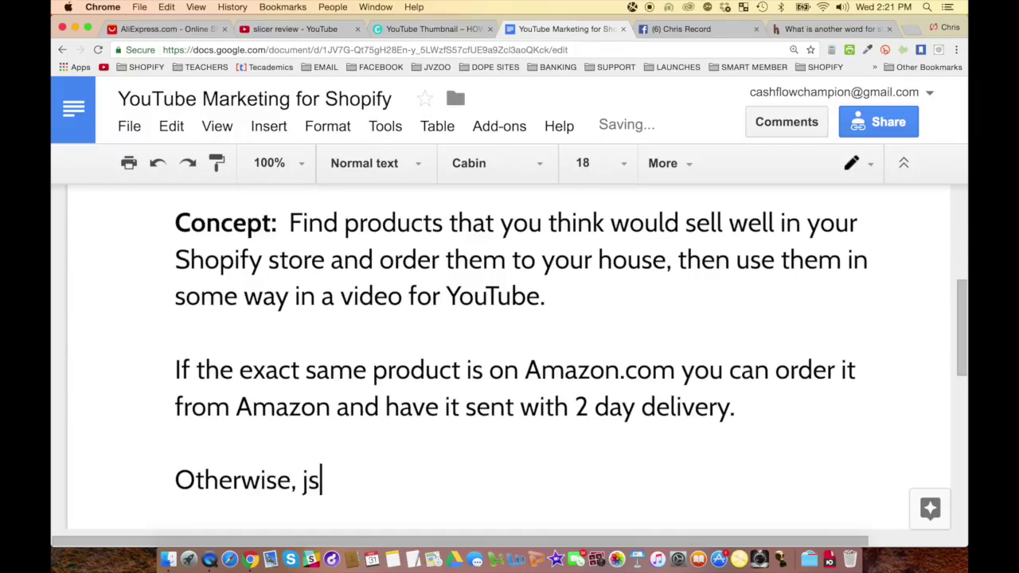
text(ust order from Alie)
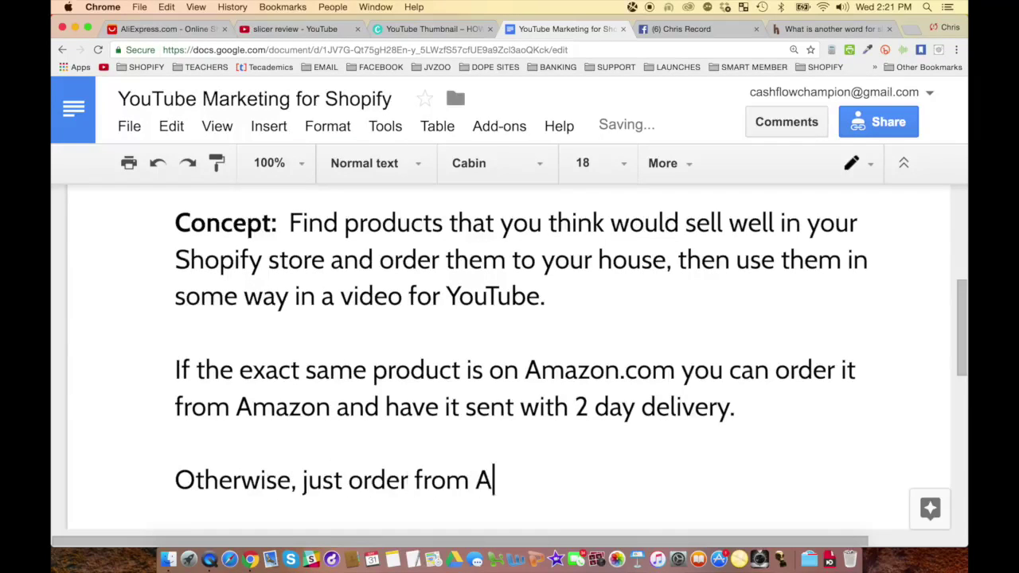
key(BackSpace)
key(BackSpace)
text(Express,)
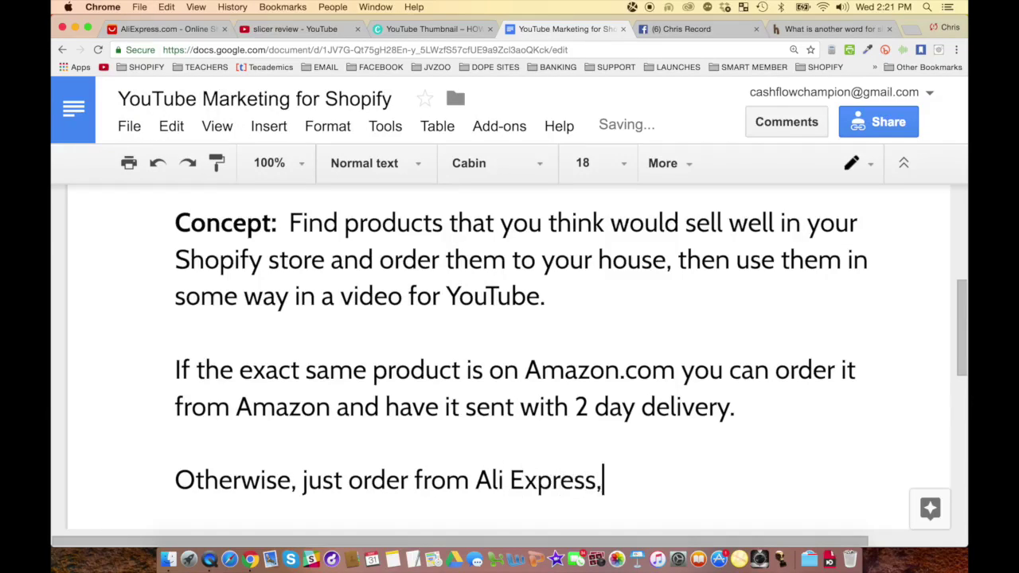
Continue the sentence with "which also helps you see exactly how the product comes, how it's packaged, and how long the delivery time took".
text( which also helps you)
key(BackSpace)
key(BackSpace)
key(BackSpace)
key(BackSpace)
text(s you see )
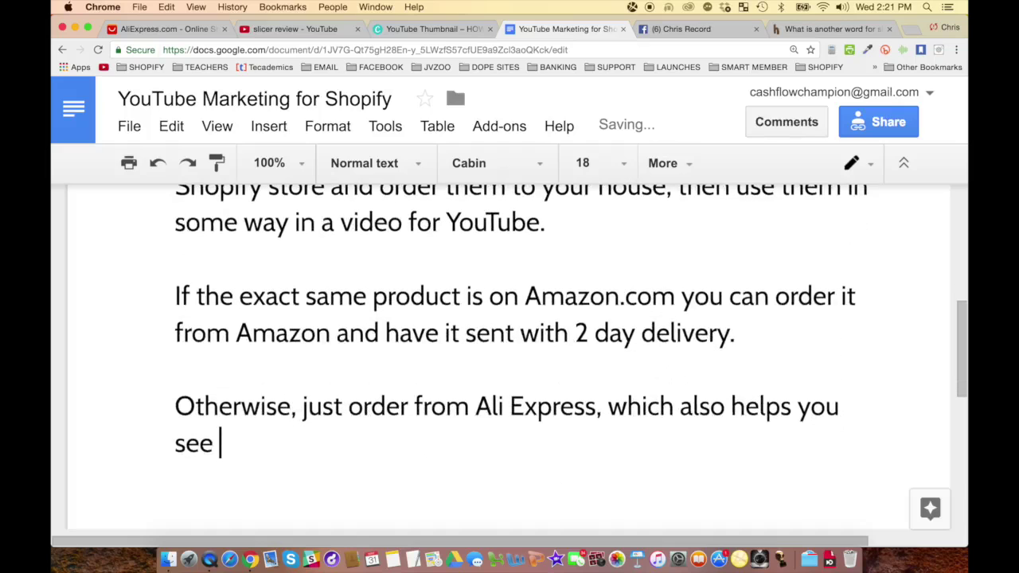
text(exactly how the product)
text( come a)
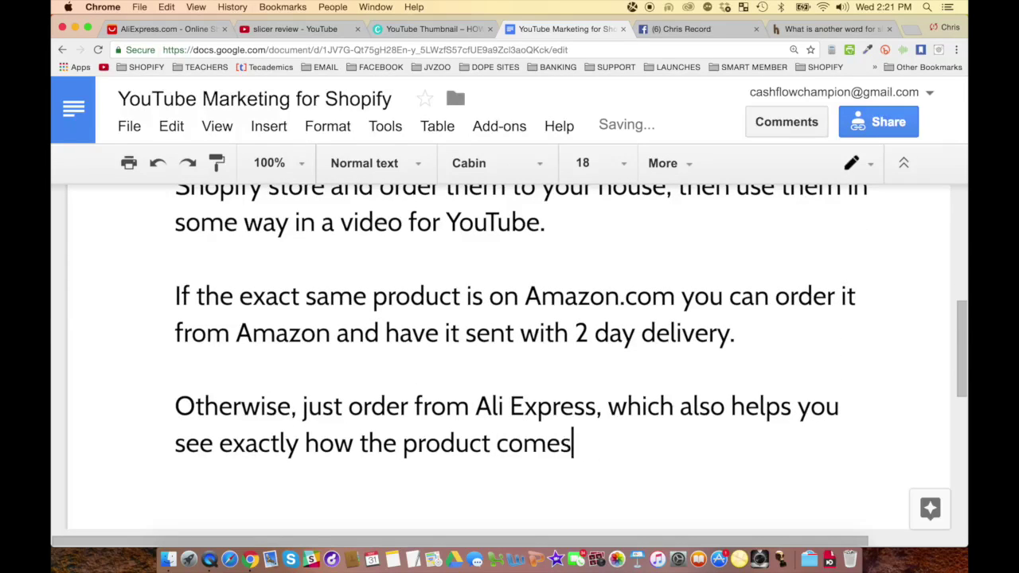
text( hw it)
text(ow it's packaged, )
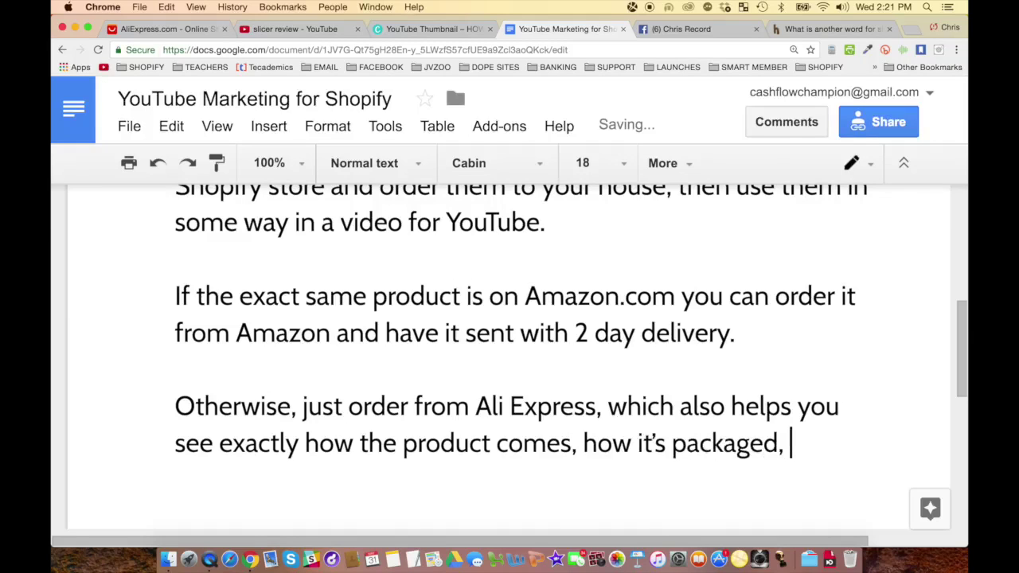
text(and how long the deli)
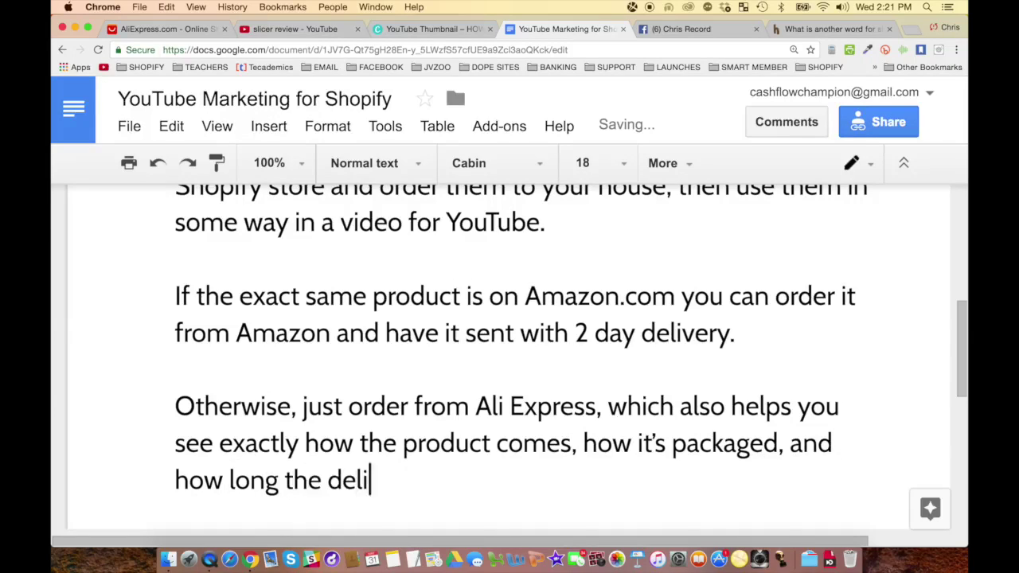
text(very time took)
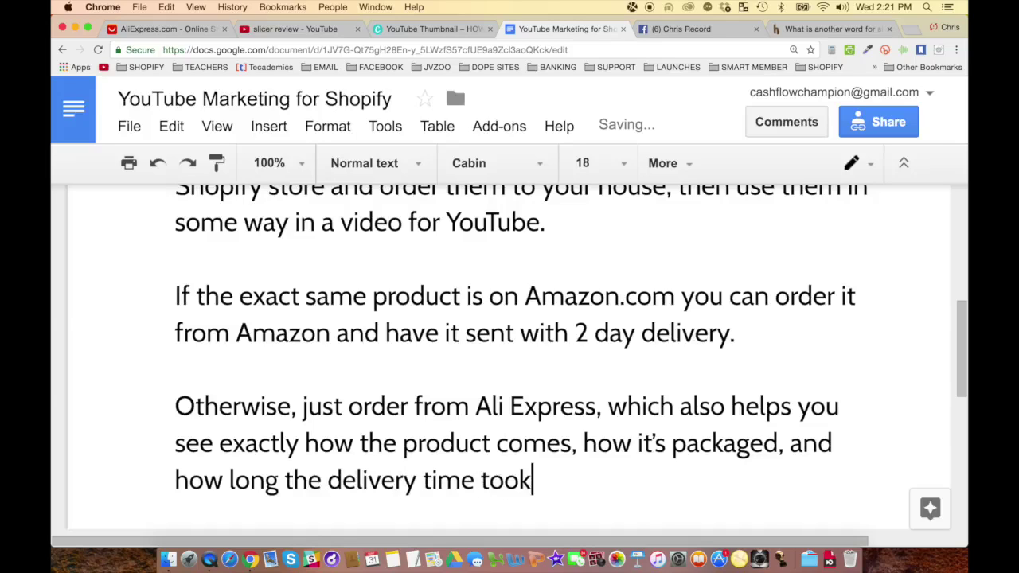
End the delivery-time sentence with a period and add "As well as quality assurance, how good the product was when it got delivered.".
text(.  AS well)
key(BackSpace)
key(BackSpace)
key(BackSpace)
key(BackSpace)
key(BackSpace)
key(BackSpace)
text(s as)
key(BackSpace)
key(BackSpace)
key(BackSpace)
text(w)
key(BackSpace)
text(well as quality assurance, how good)
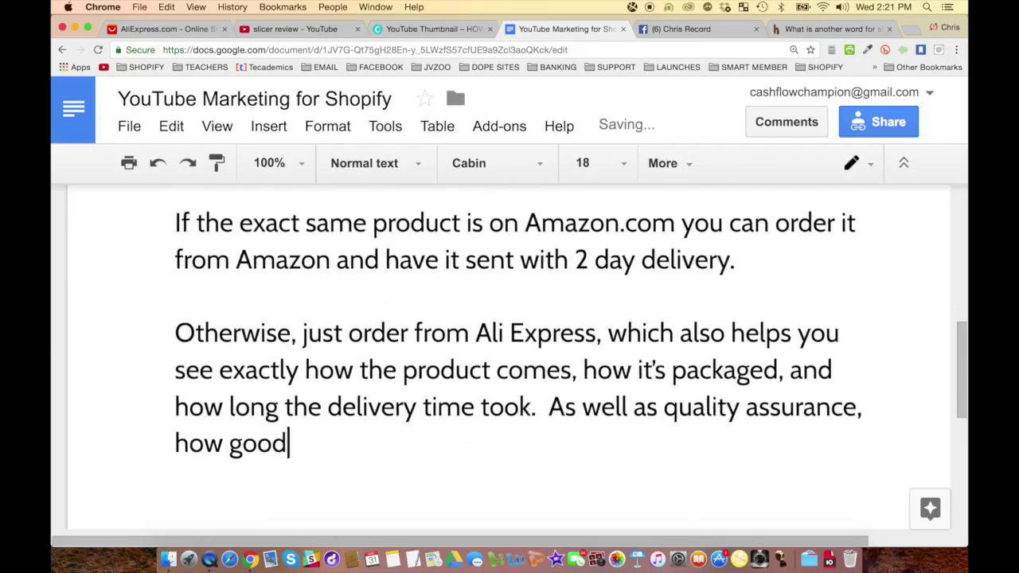
text( the product was)
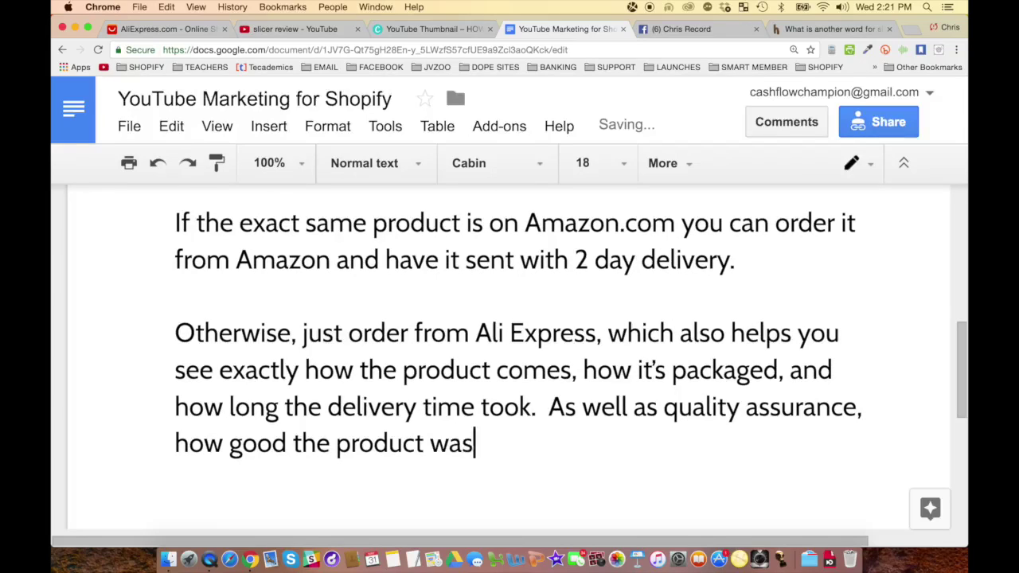
text( when it got delivered.)
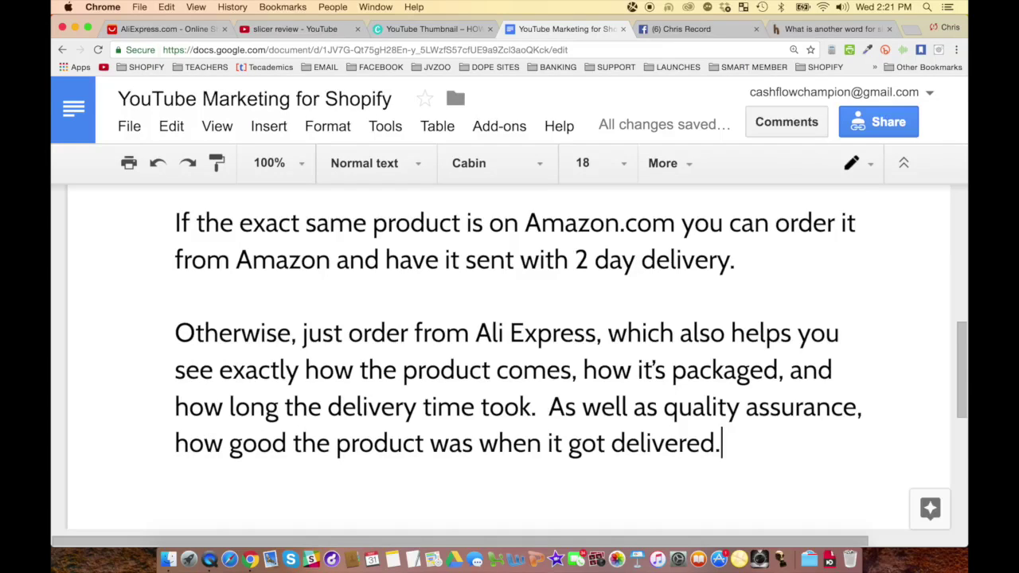
Add a new paragraph reading "When the product arrives, film a video of the product using any of the strategies that we teach in today's video.".
key(Return)
key(Return)
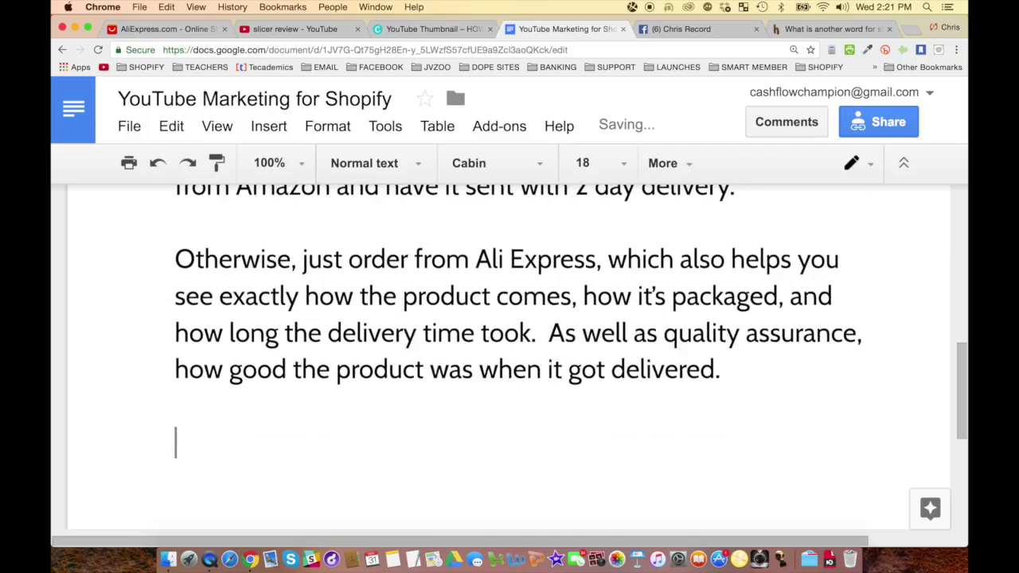
text(When the vi)
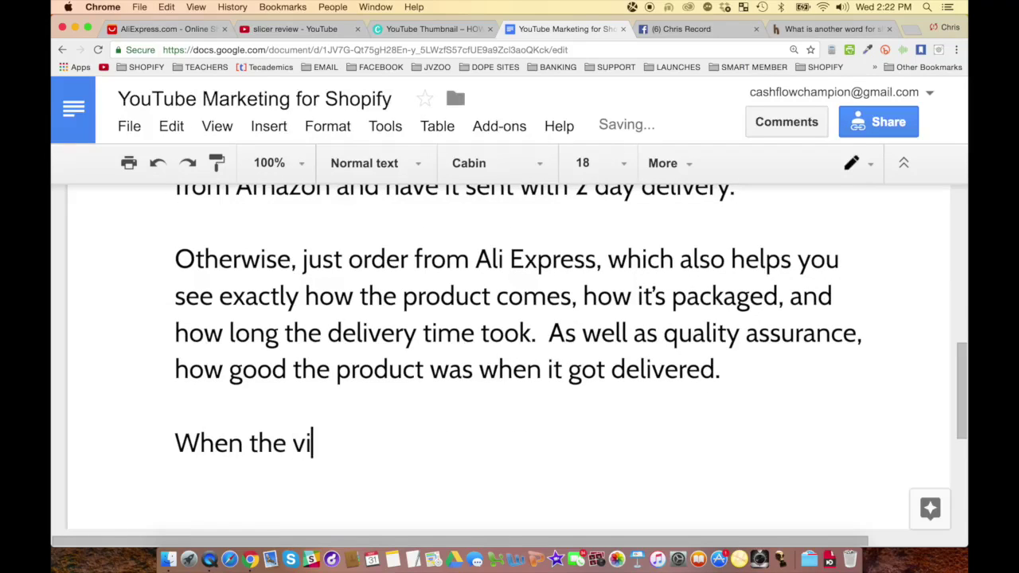
key(BackSpace)
key(BackSpace)
text(product arriv)
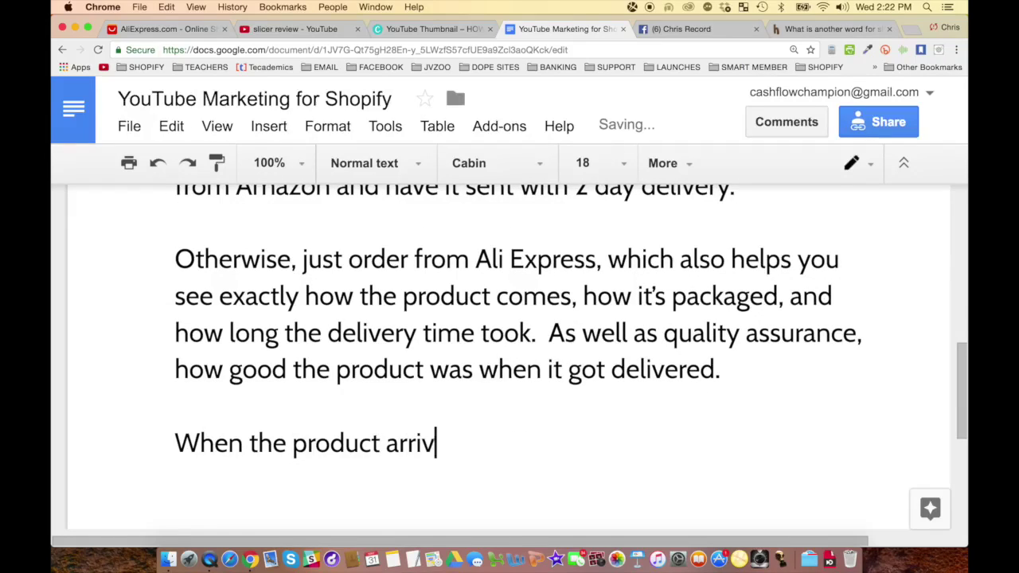
text(es, film a video of the pr)
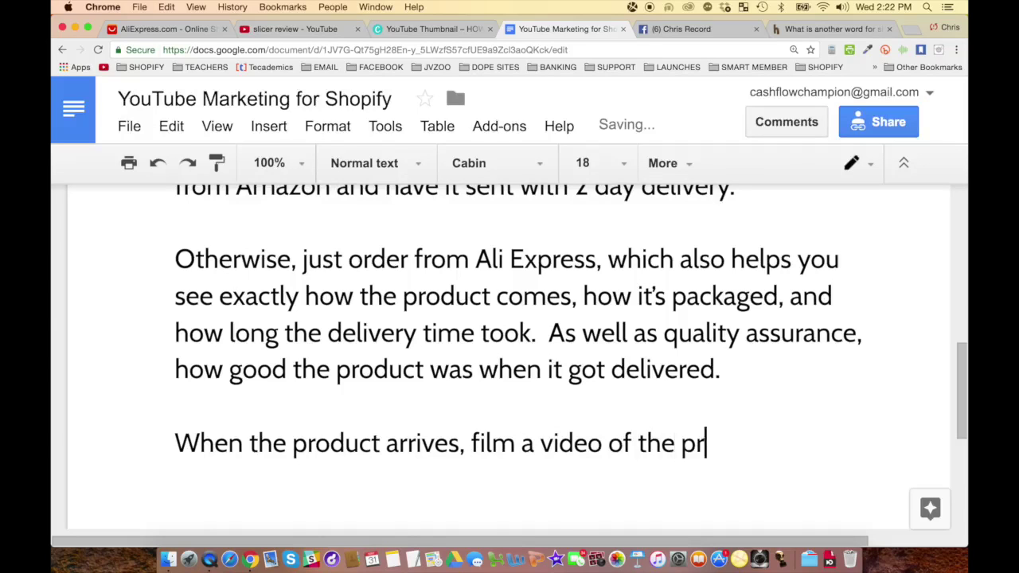
text(oduct using ah)
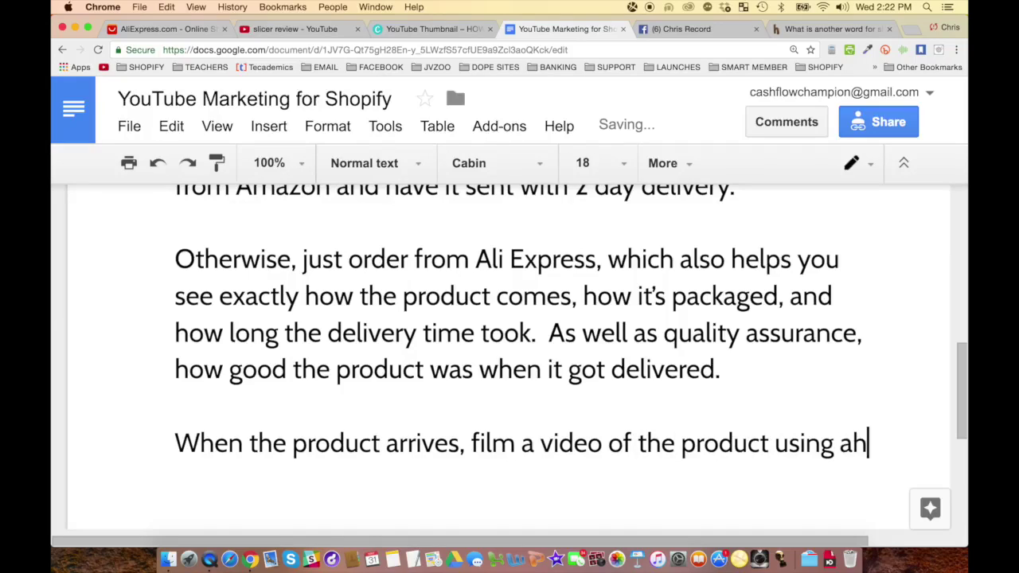
key(BackSpace)
text(ny of th)
key(BackSpace)
text(e st)
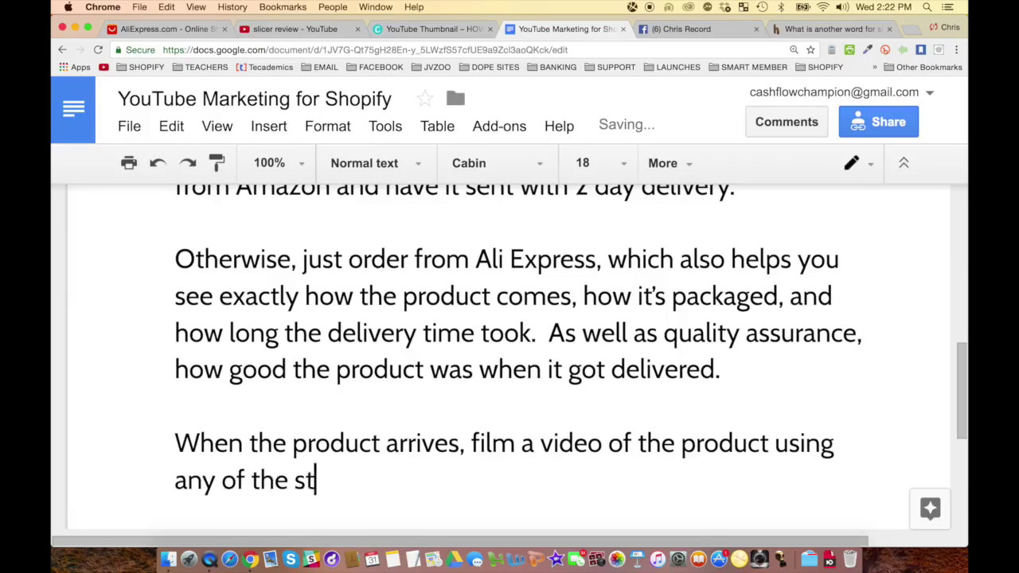
text(rategyes that we)
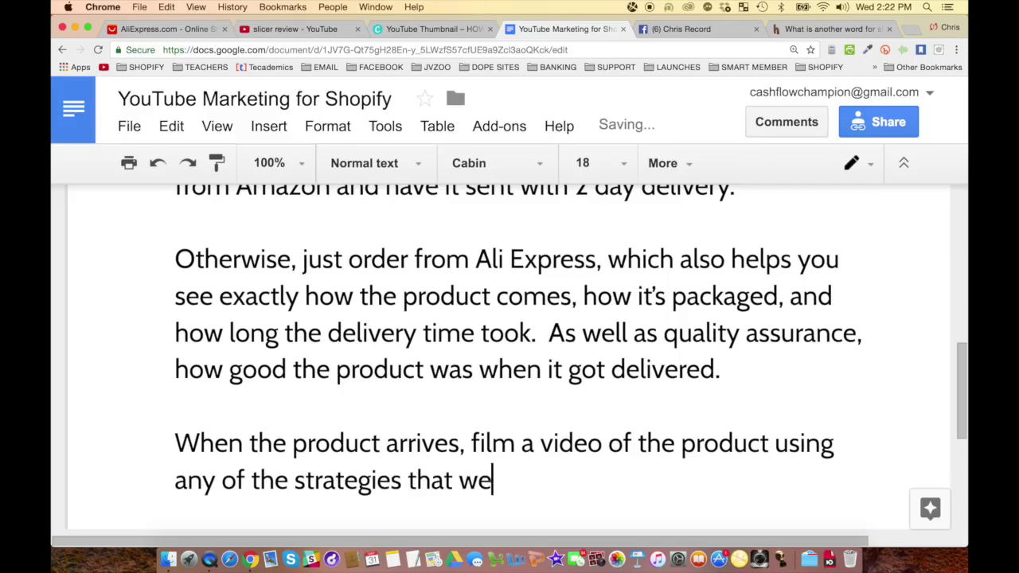
text( teach in today's video.)
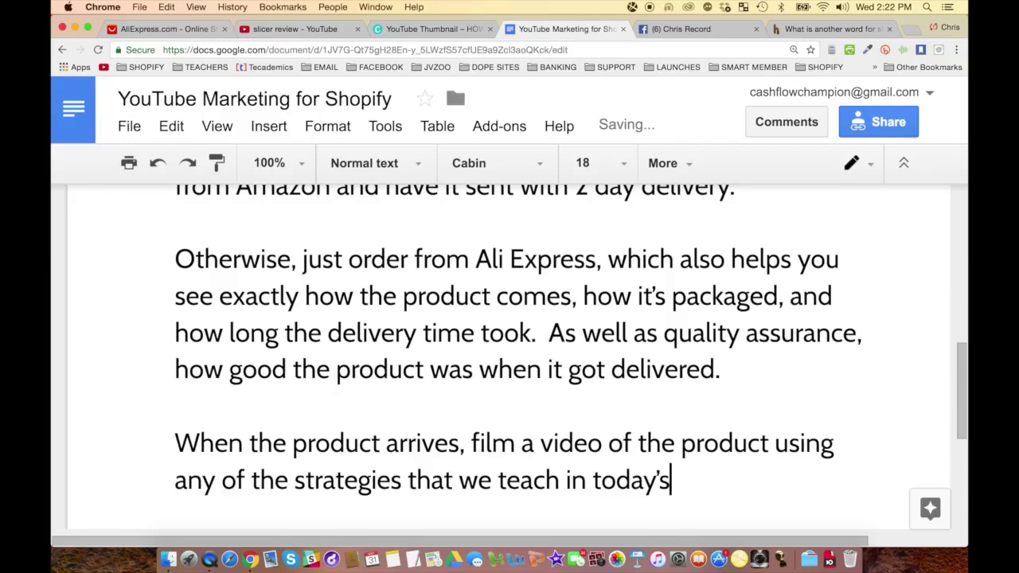
Start a new paragraph reading "Then, upload the video to youtube and optimize it with good SEO (search engine optimization), including".
key(Return)
key(Return)
text(Then, )
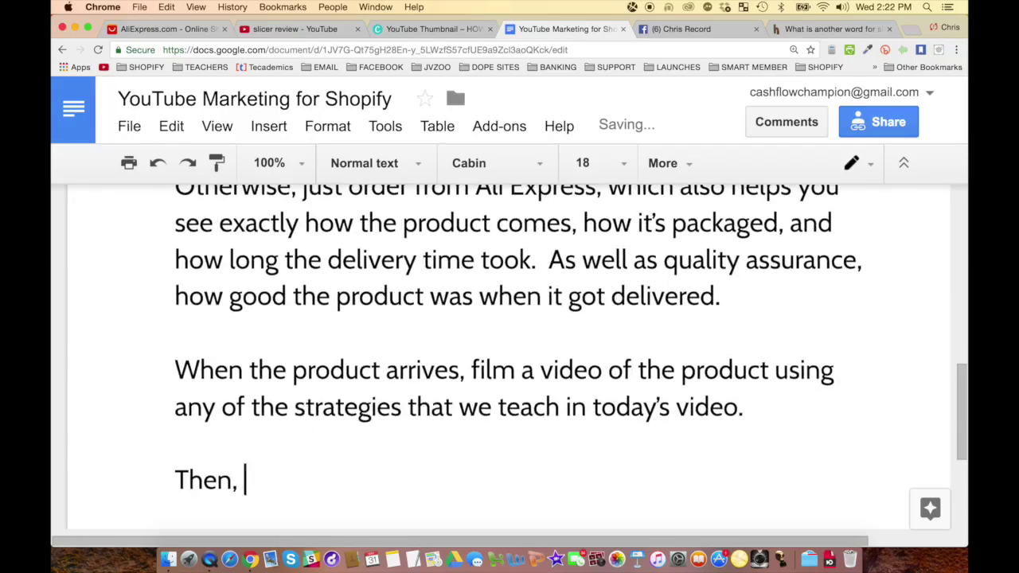
text(upload the vid)
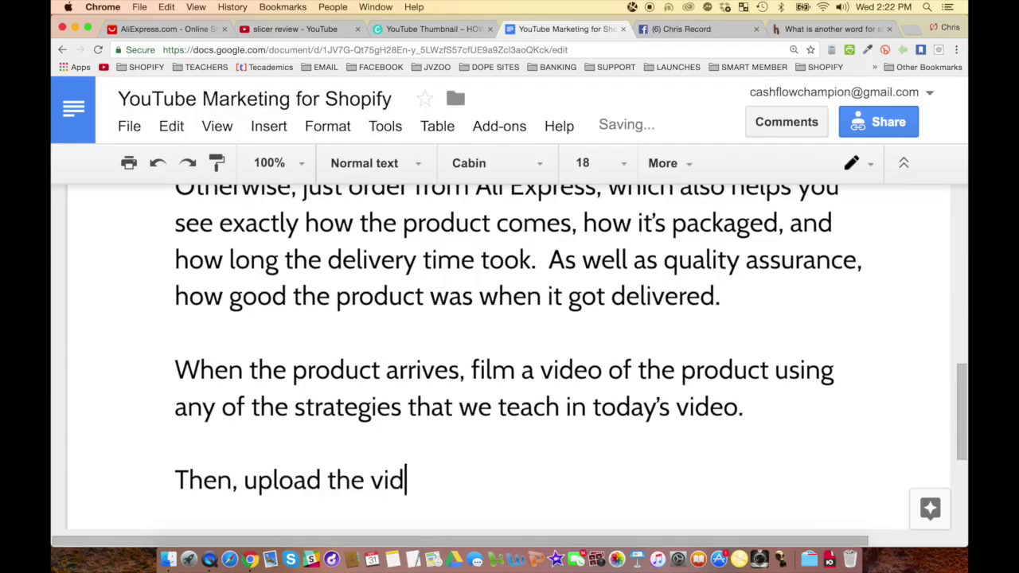
text(eo to youtube an)
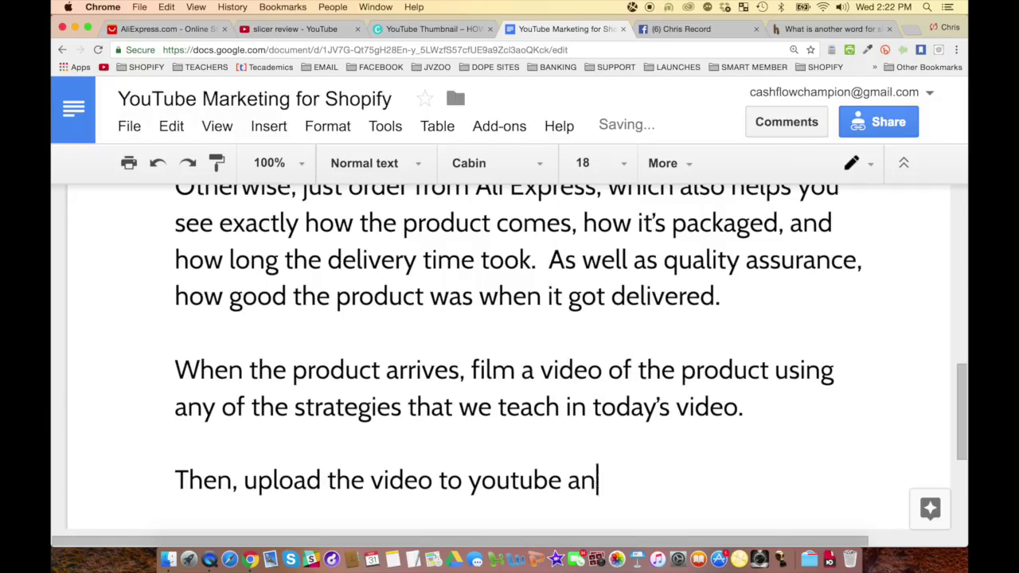
text(d optimize it w)
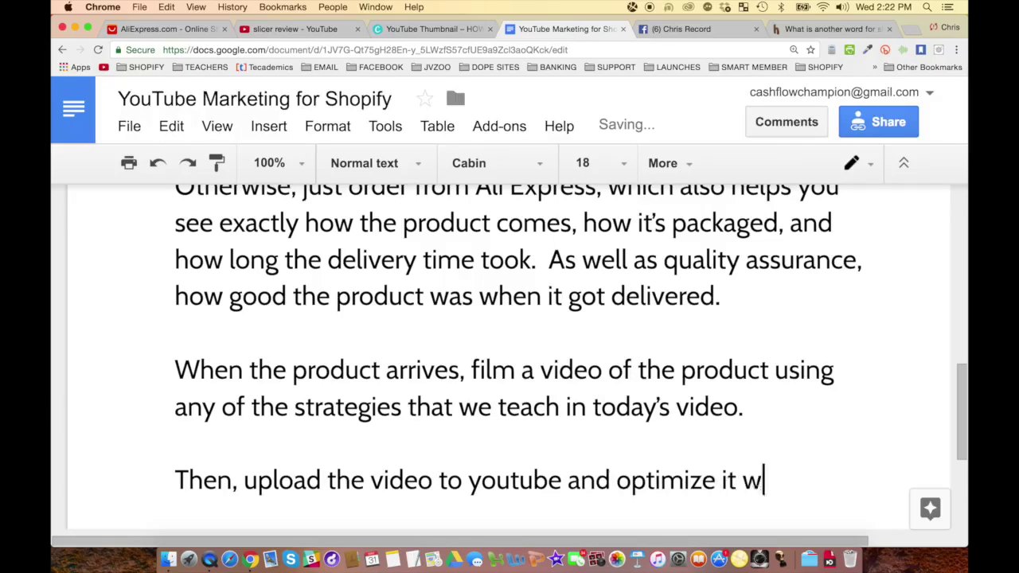
text(ith good SEO ()
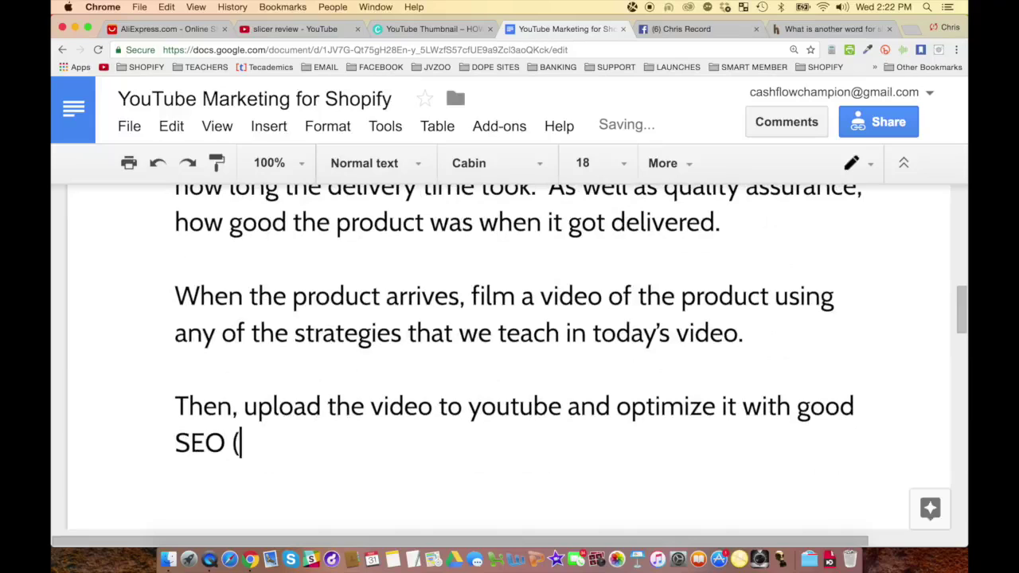
text(search engine optimiz)
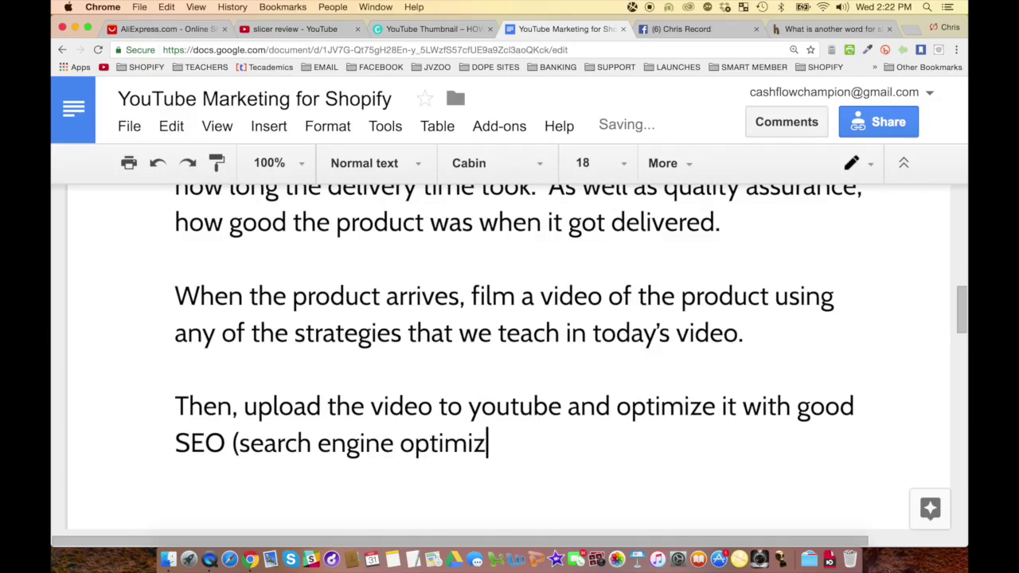
text(ation), including )
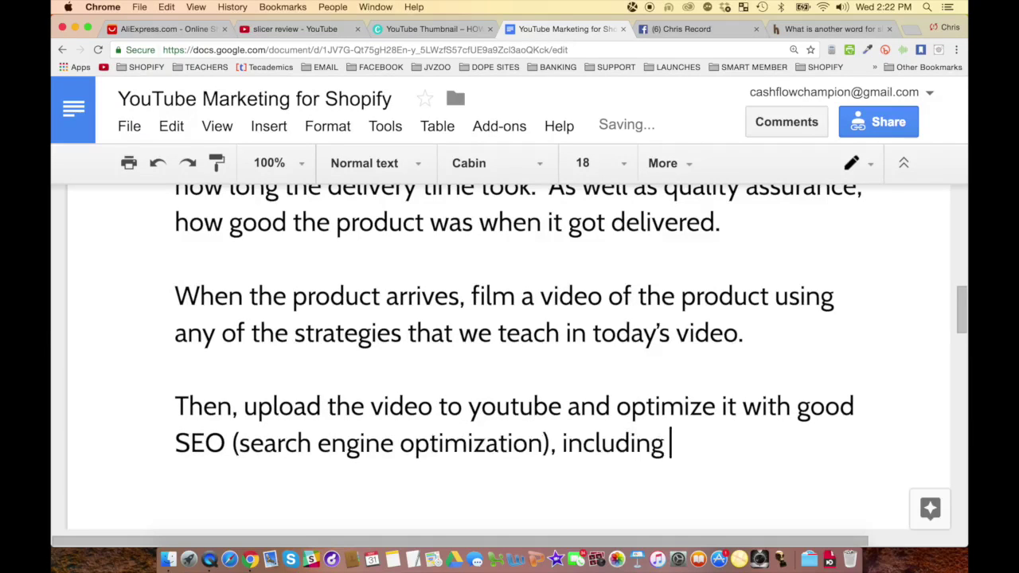
Finish the SEO sentence with "a good title and description that is rich with keywords that people might be searching for if they were looking for that product".
text(a good title and)
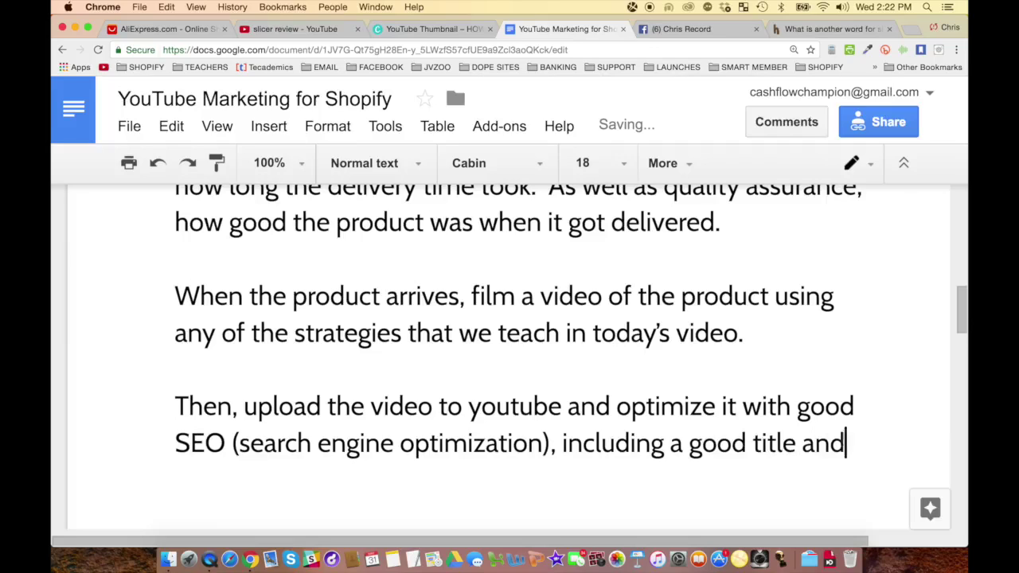
text( descripti)
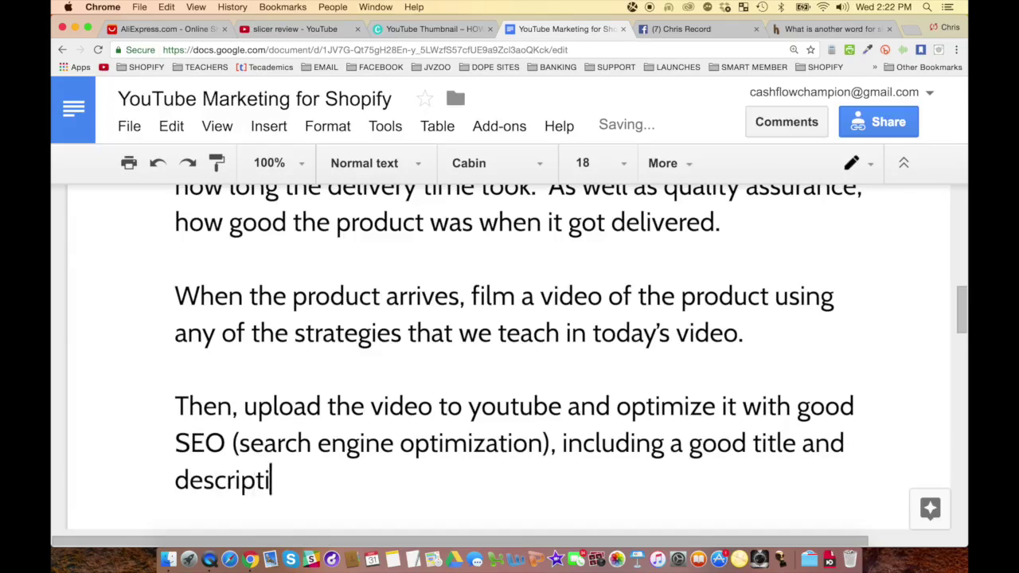
text(on that is rich with k)
key(BackSpace)
text(h w)
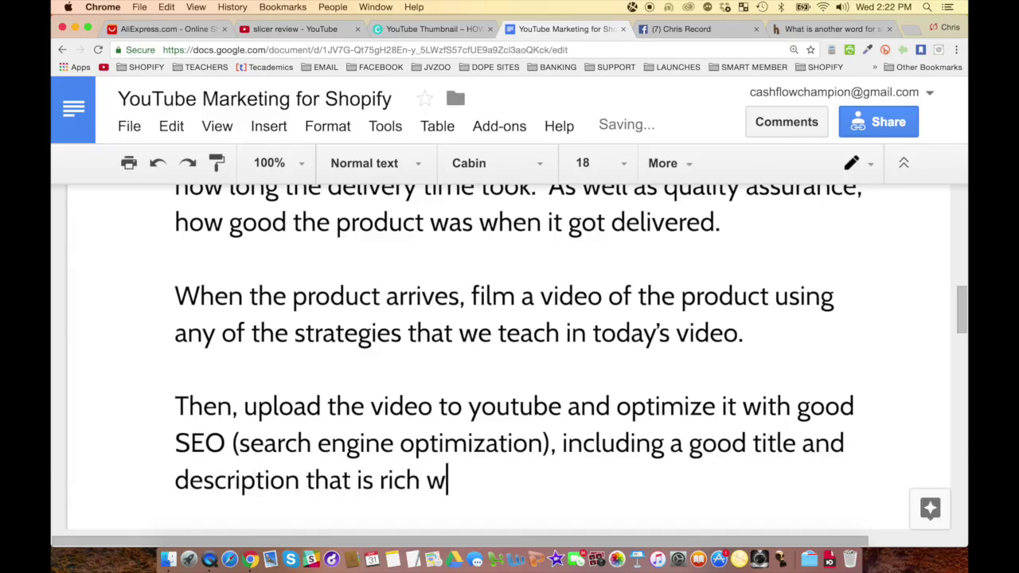
text(ith keywords that peopl)
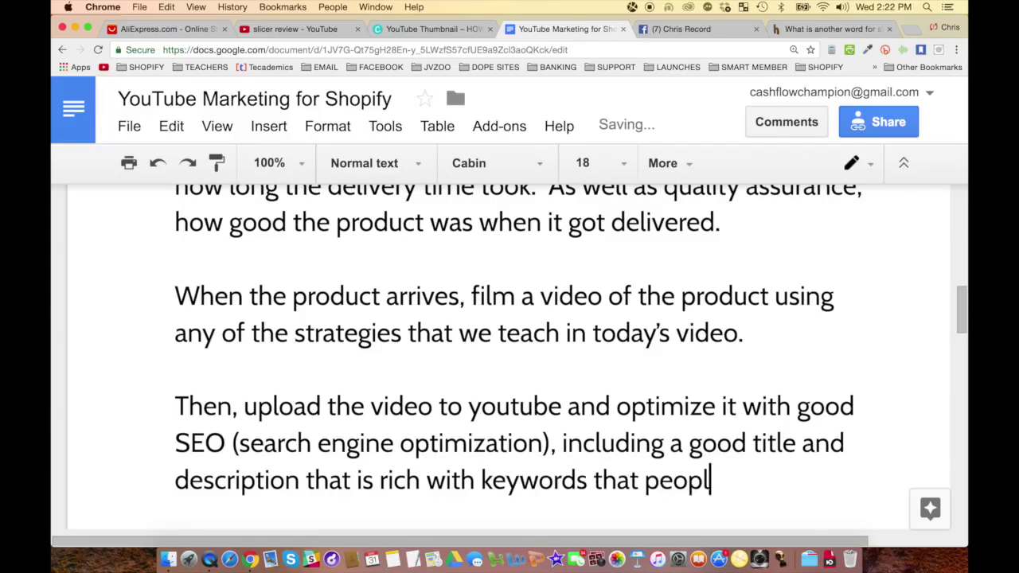
text(e might be searchi)
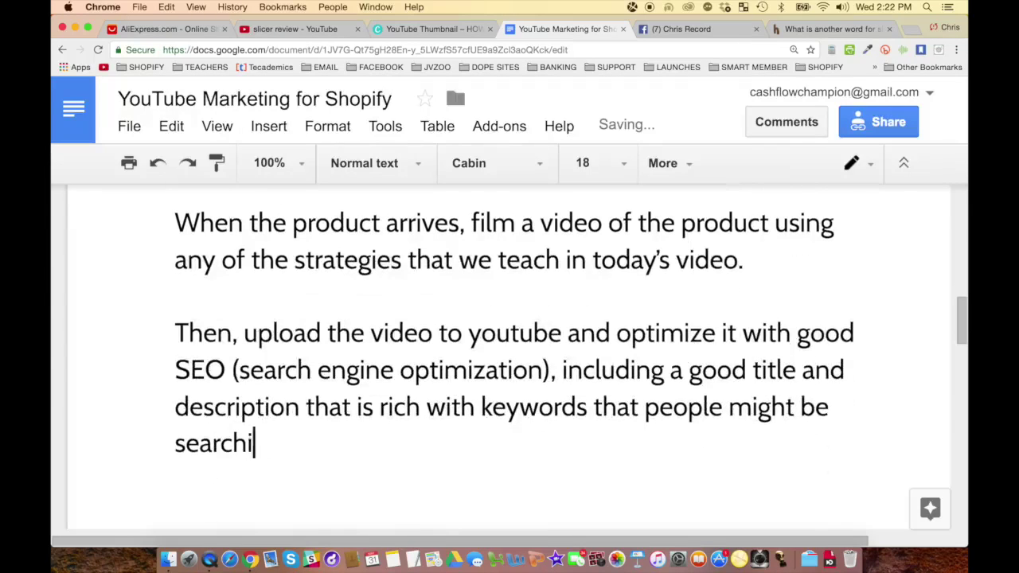
text(ng for if they were)
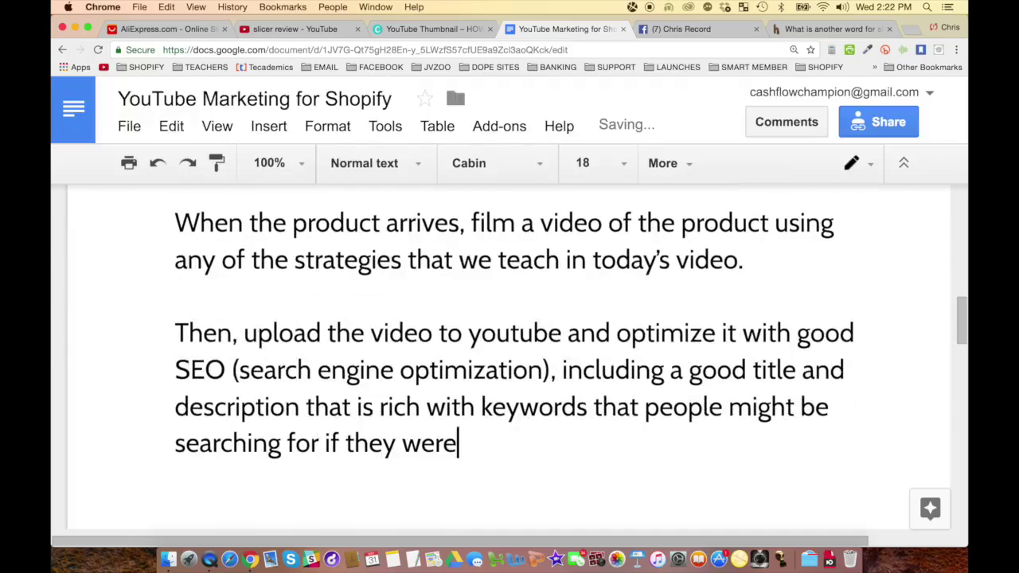
text( looking for that product)
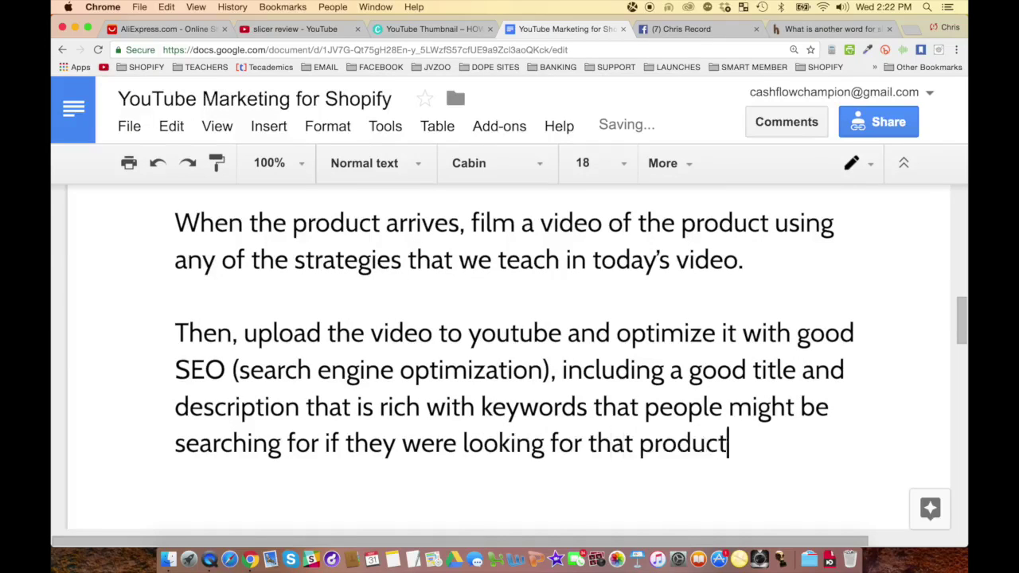
Start a new paragraph reading "Then, create a great thumbnail for the product that stands out and makes people want to click on it.".
key(ctrl+Return)
text(Then, create)
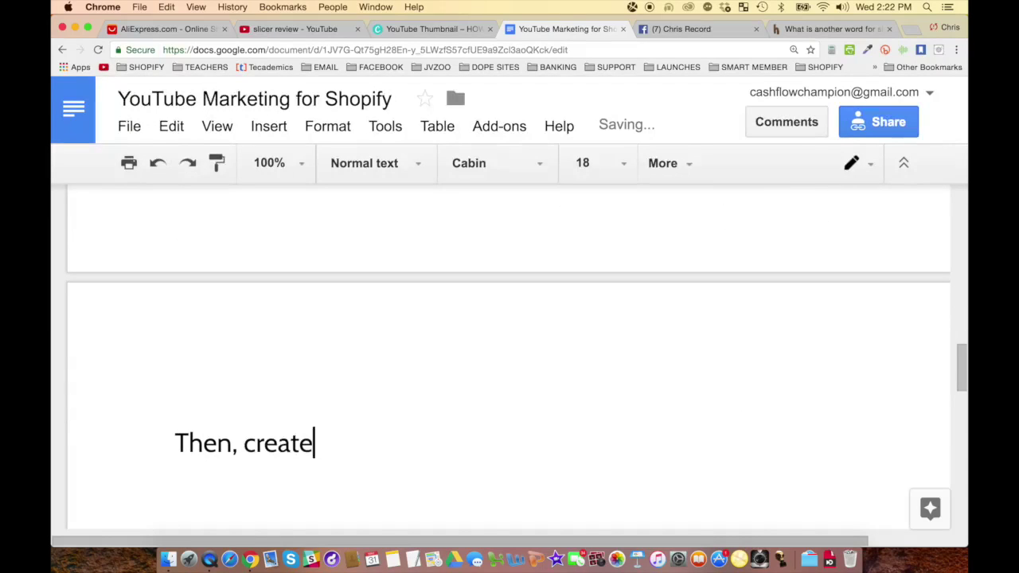
text( a great thumbnail for the prdo)
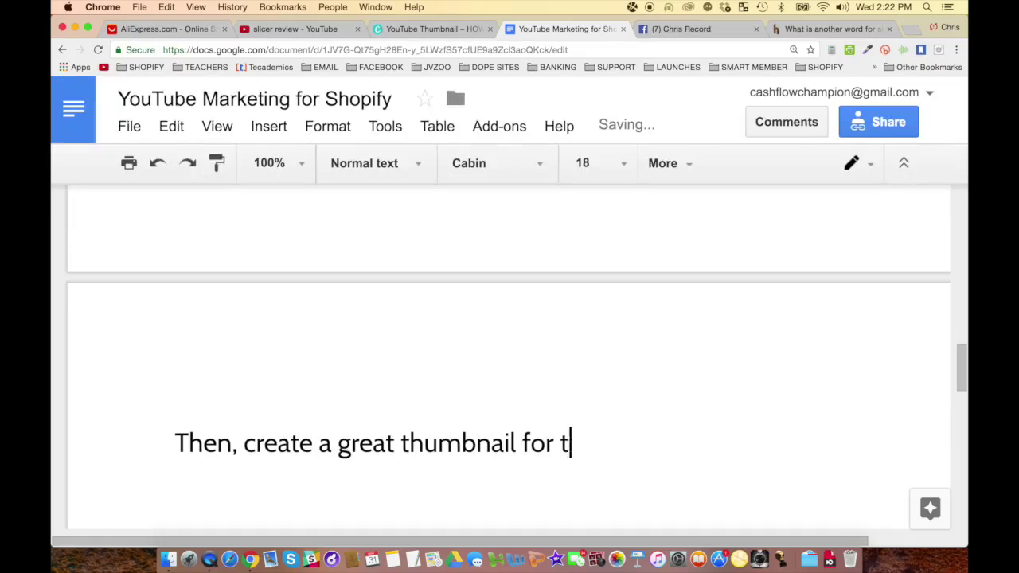
key(BackSpace)
key(BackSpace)
text(oduct t)
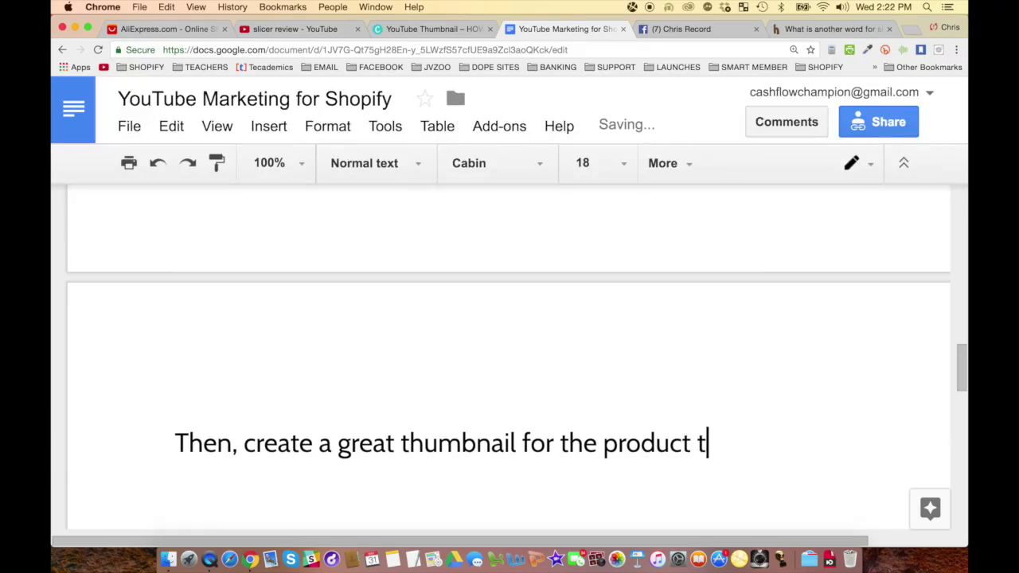
text(hat stands out and make)
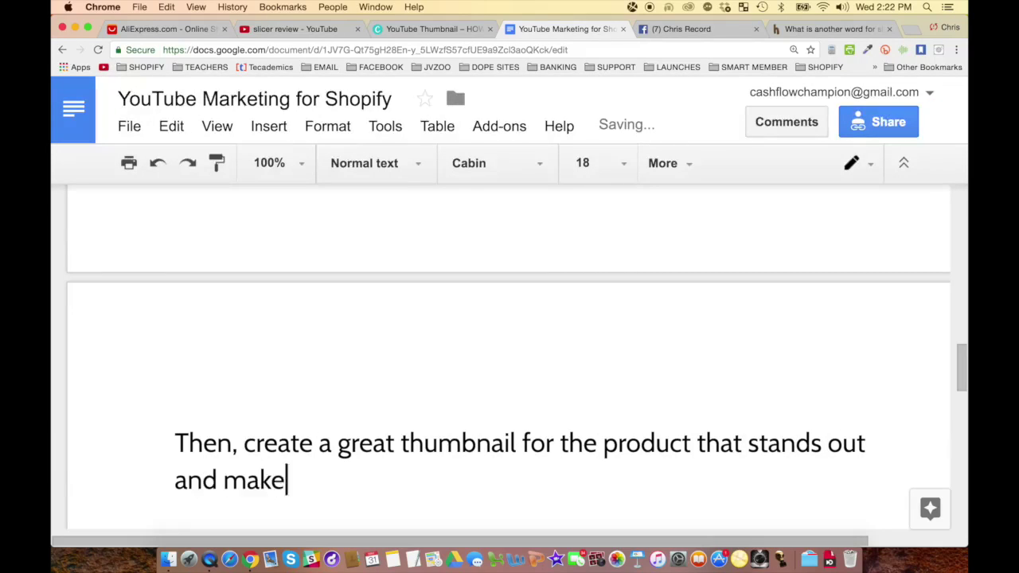
text(s people want to click)
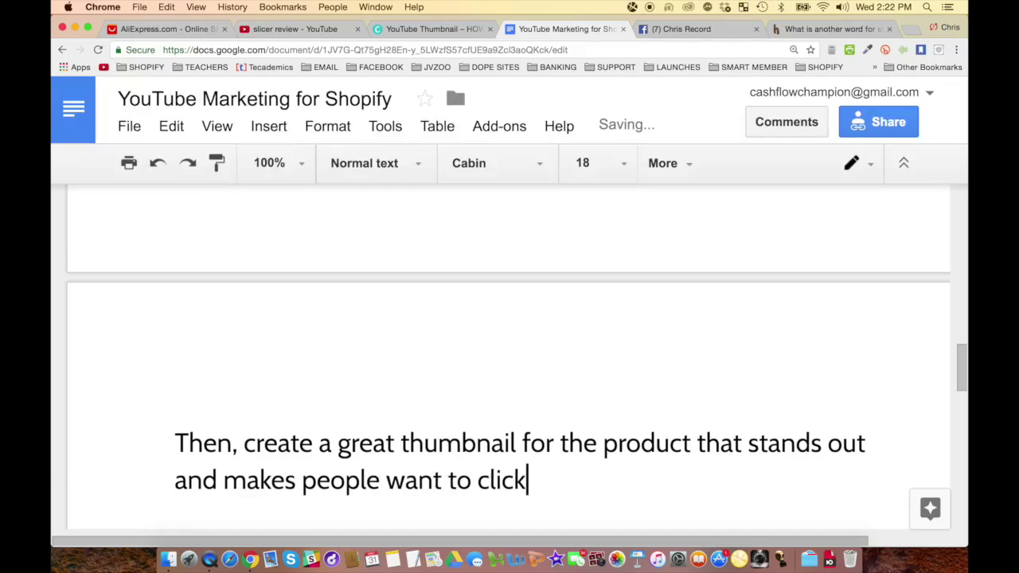
text( on it.  Also, p)
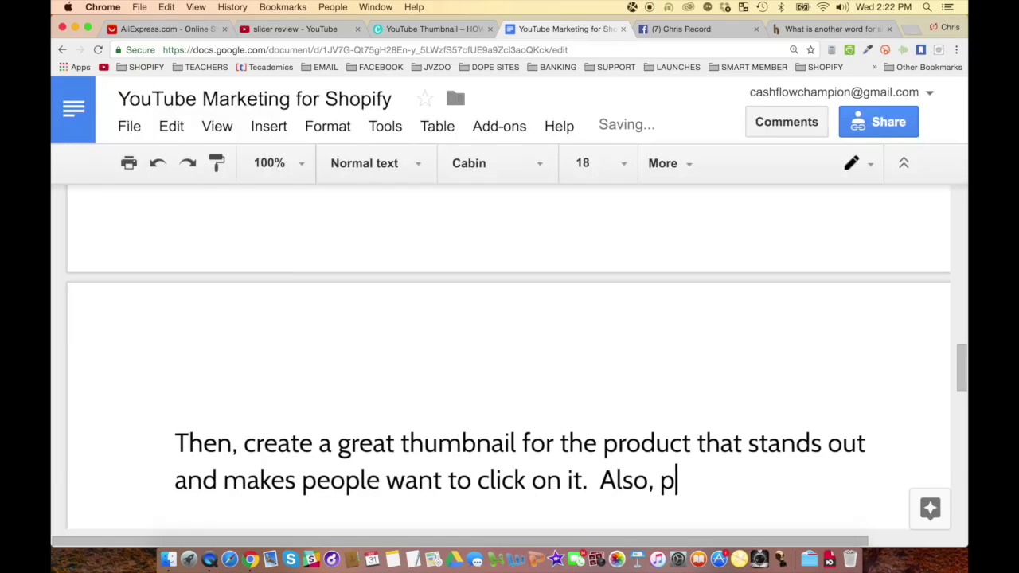
Continue the thumbnail paragraph with "Also, provide a “pretty link” to your shopify store product page where they can purchase that product.".
text(rovide a )
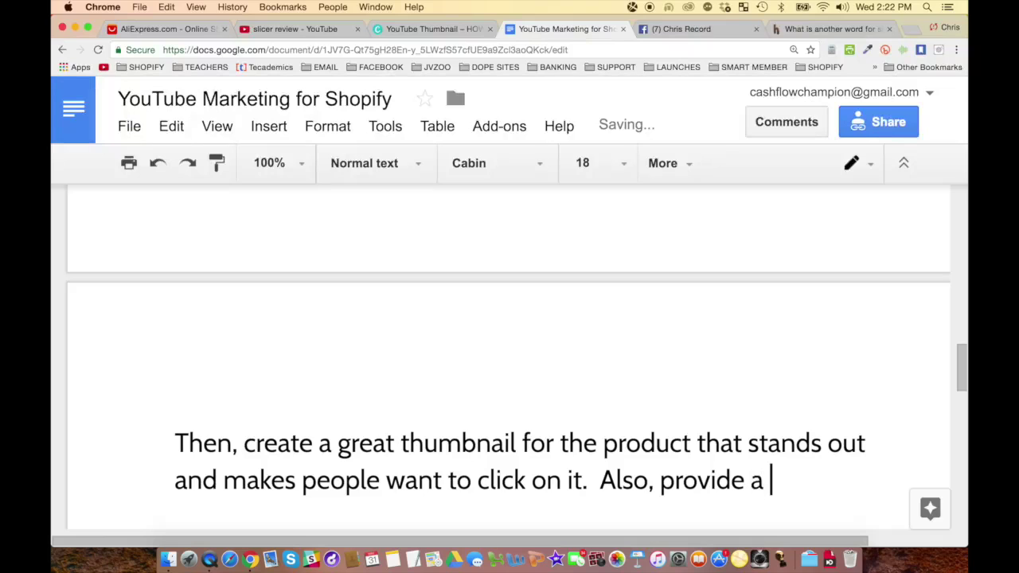
text("pretty)
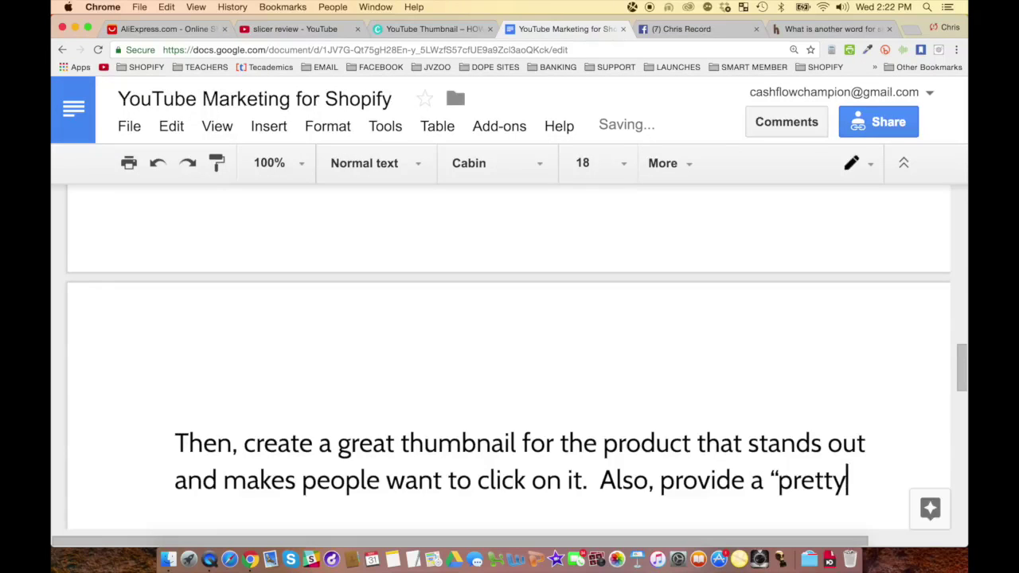
text( link")
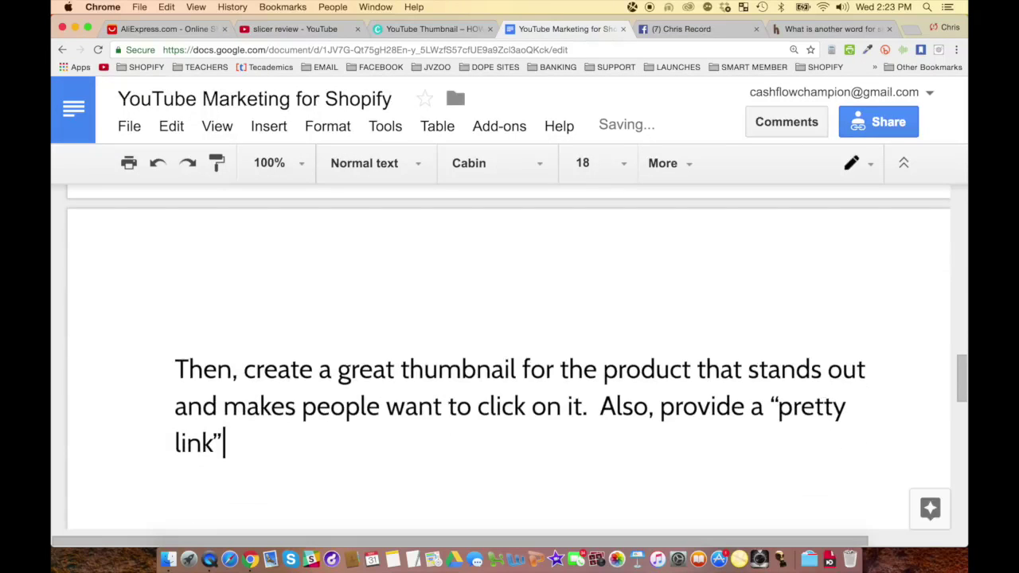
text( to your)
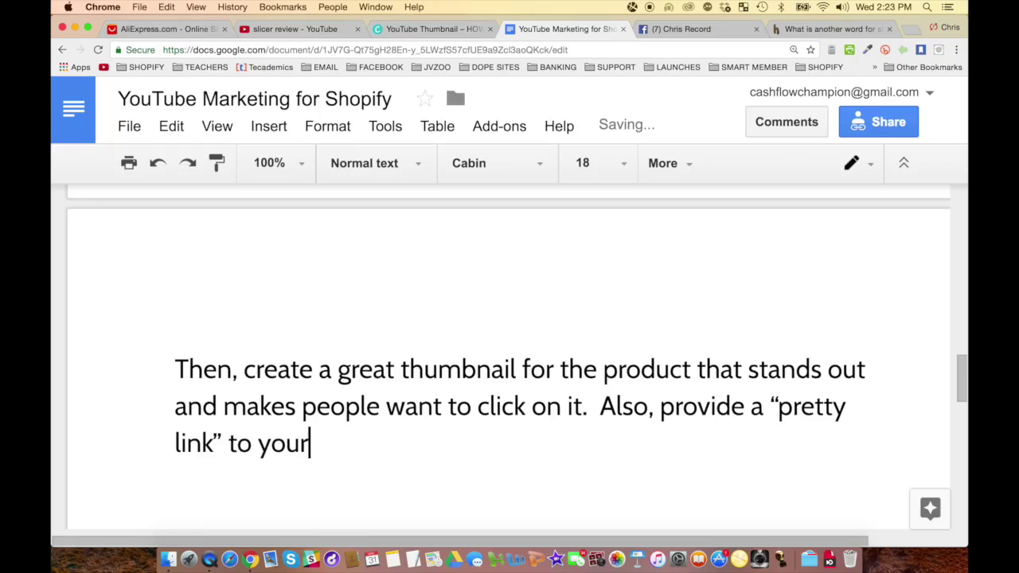
text( shopify sto)
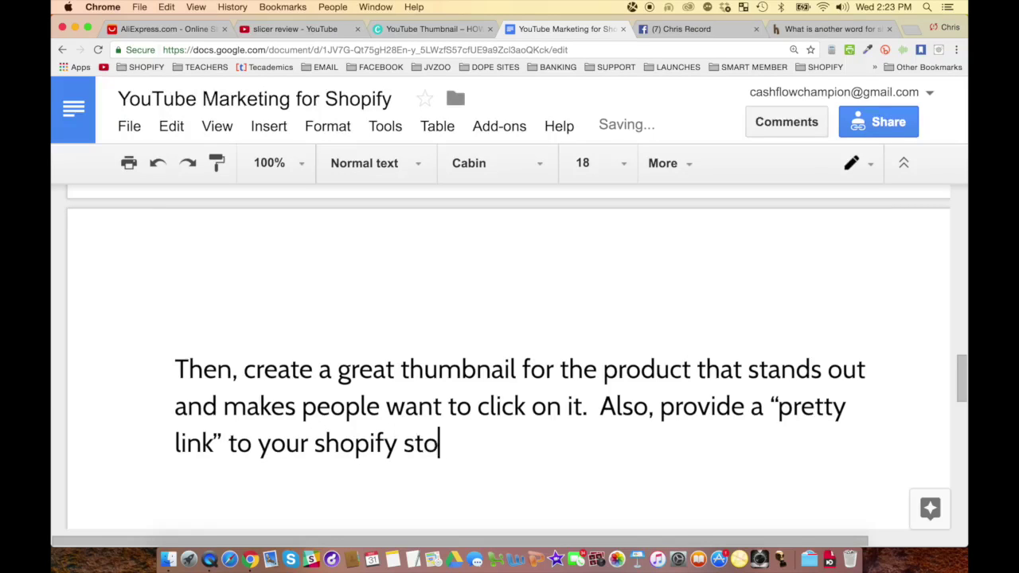
text(re prouct p)
key(BackSpace)
key(BackSpace)
key(BackSpace)
key(BackSpace)
key(BackSpace)
text(du)
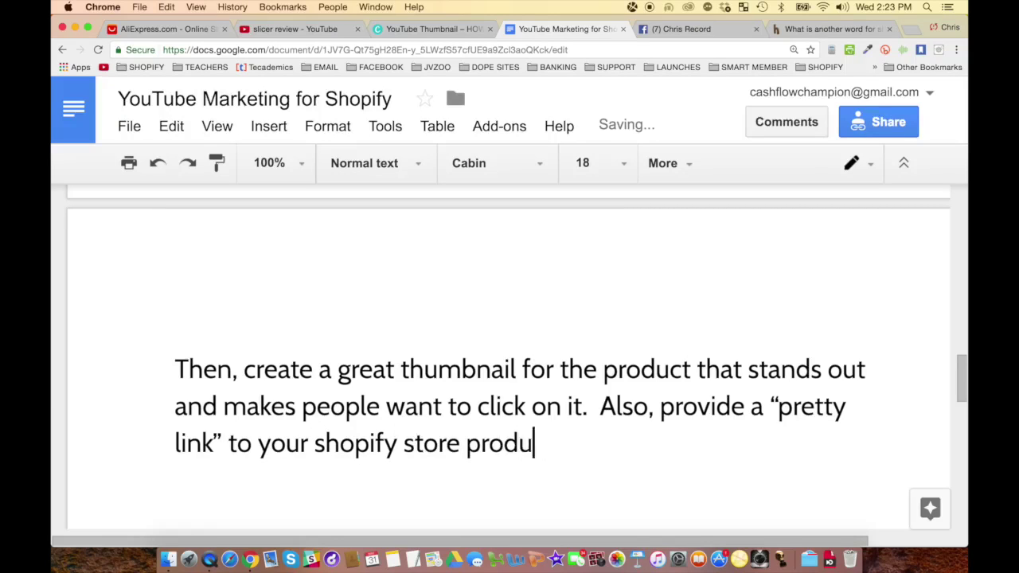
text(ct page where they can pu)
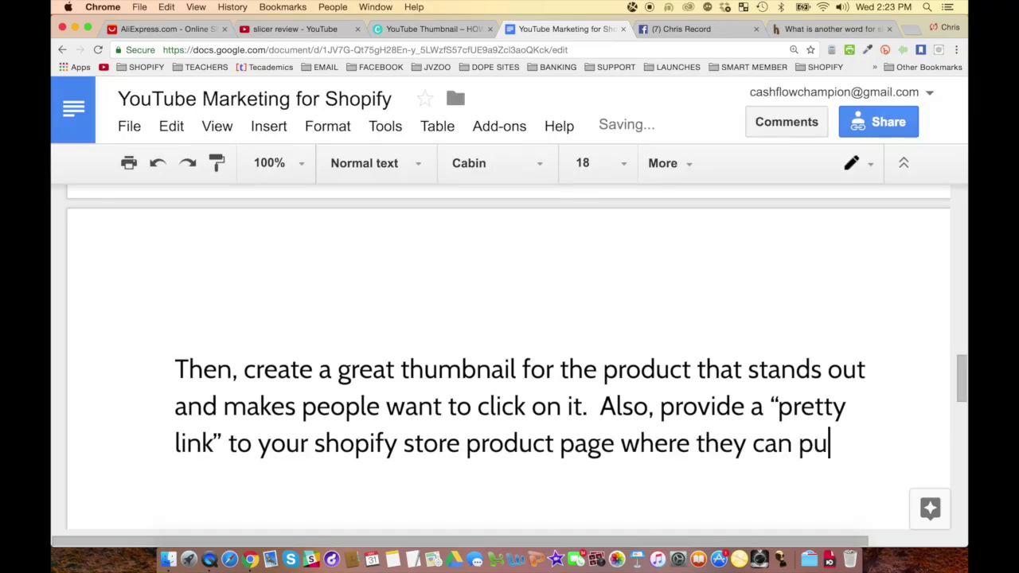
text(rchase that product. )
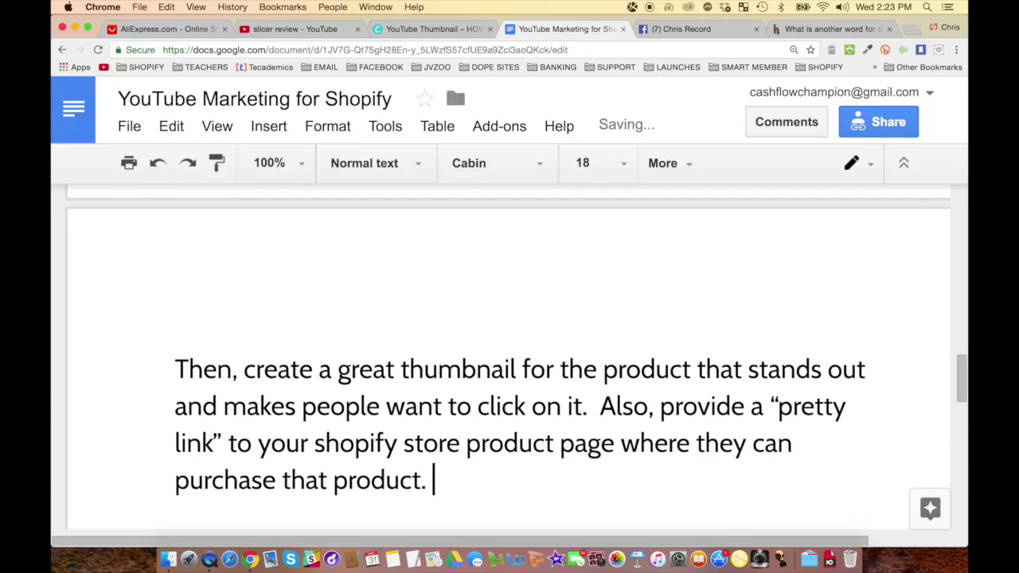
Add "Do not use a long ugly link. You can create pretty links inside of Shopify, or simply use a url shortener such as bitly.com".
text(Do not us)
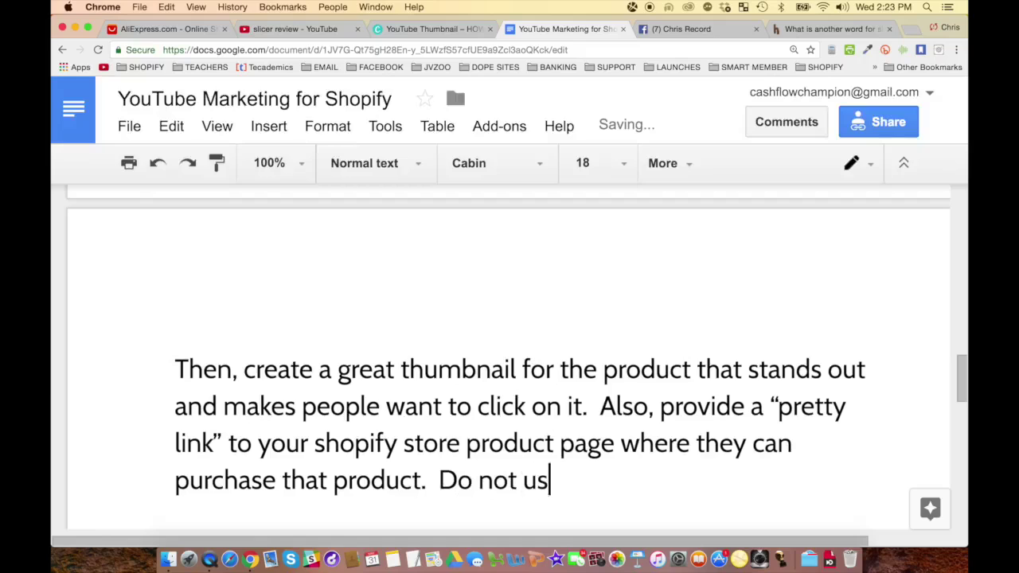
text(e a long ugly link.  You can )
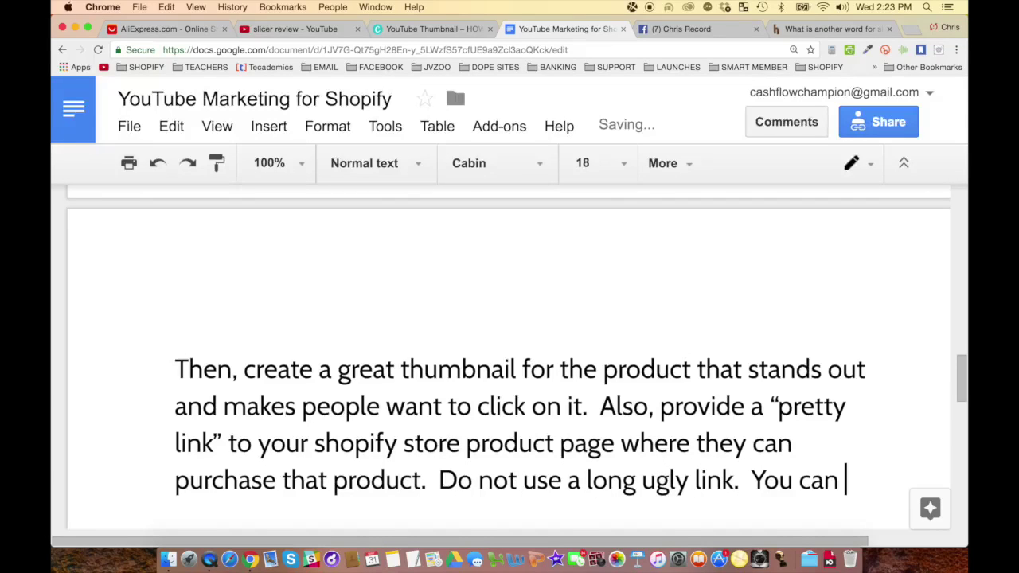
text(create prett)
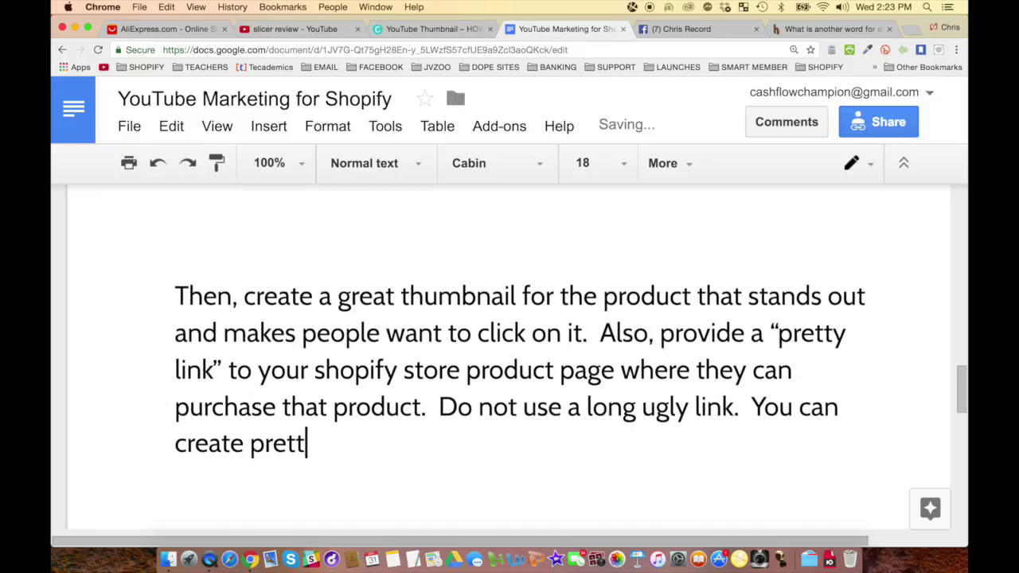
text(y links inside of )
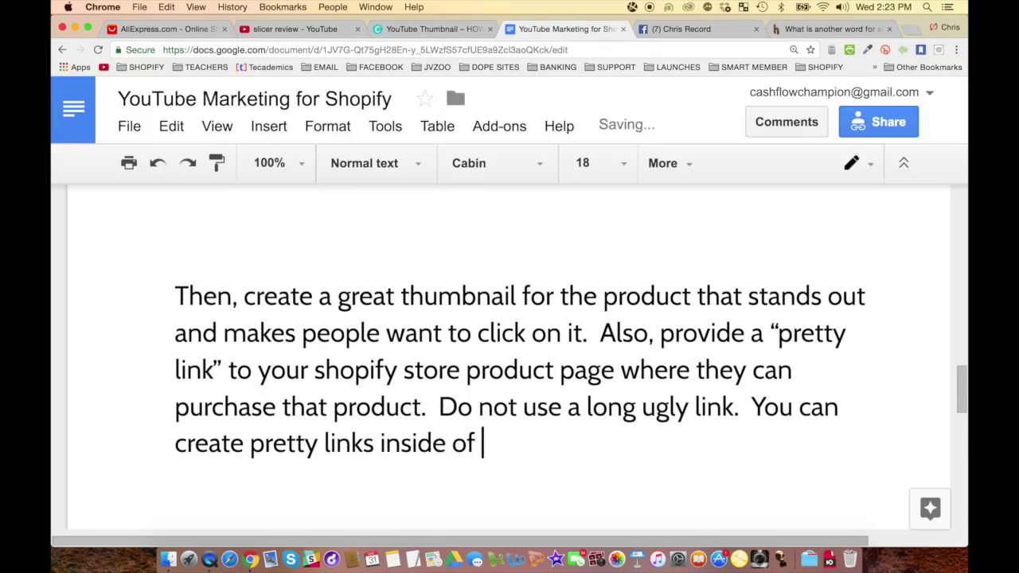
text(Shopify, or simply )
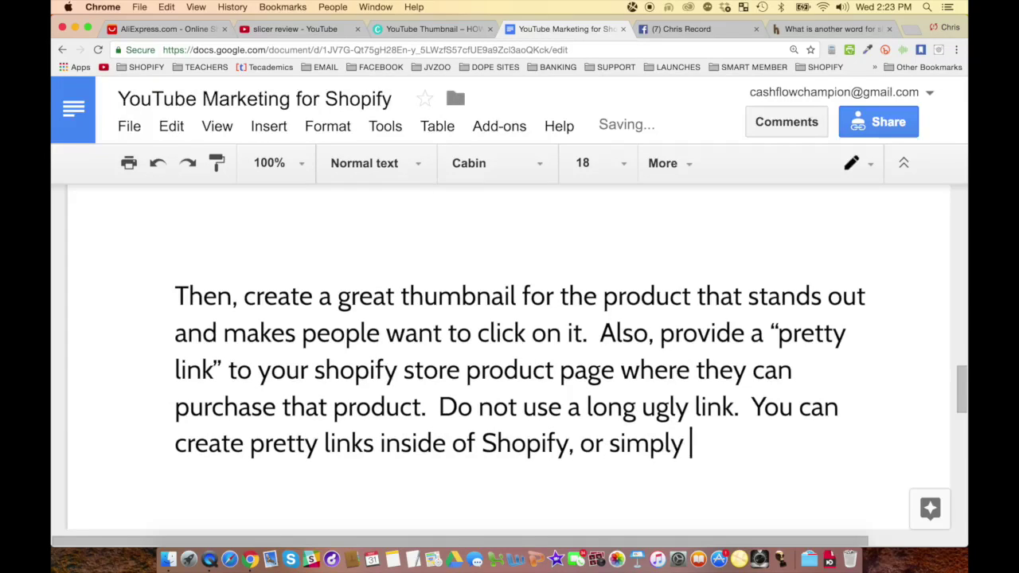
text(use a url shortenere)
key(BackSpace)
text(such as )
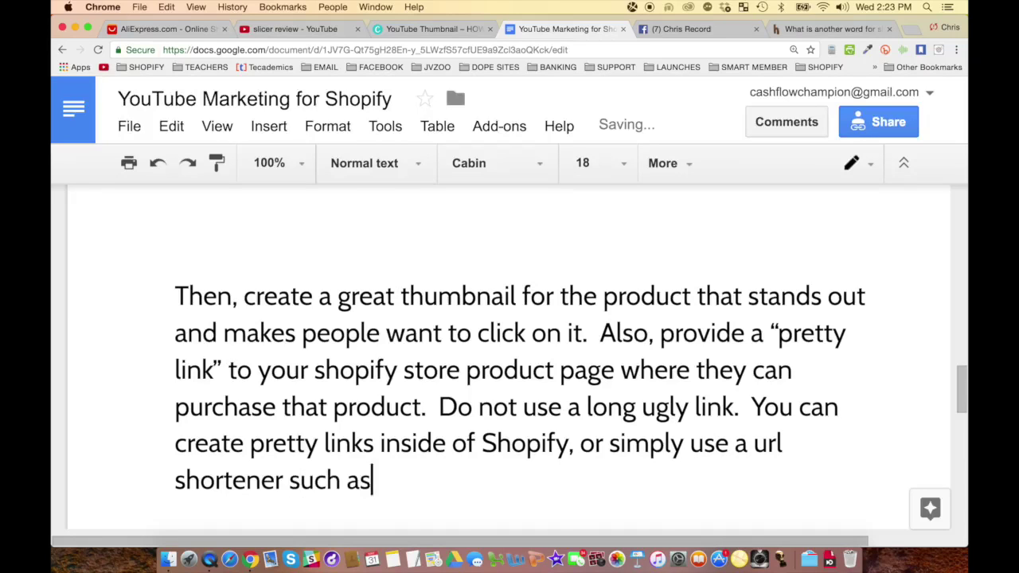
text(bitly.com)
Start a new paragraph below the bitly.com sentence reading "RECAP: Order a product from Ali Express".
key(Return)
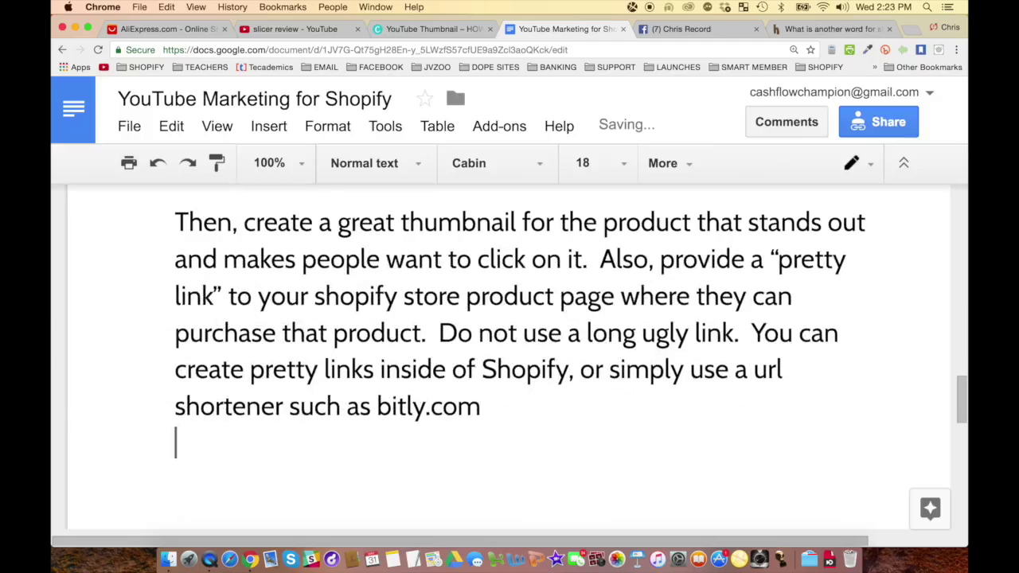
text(RECP)
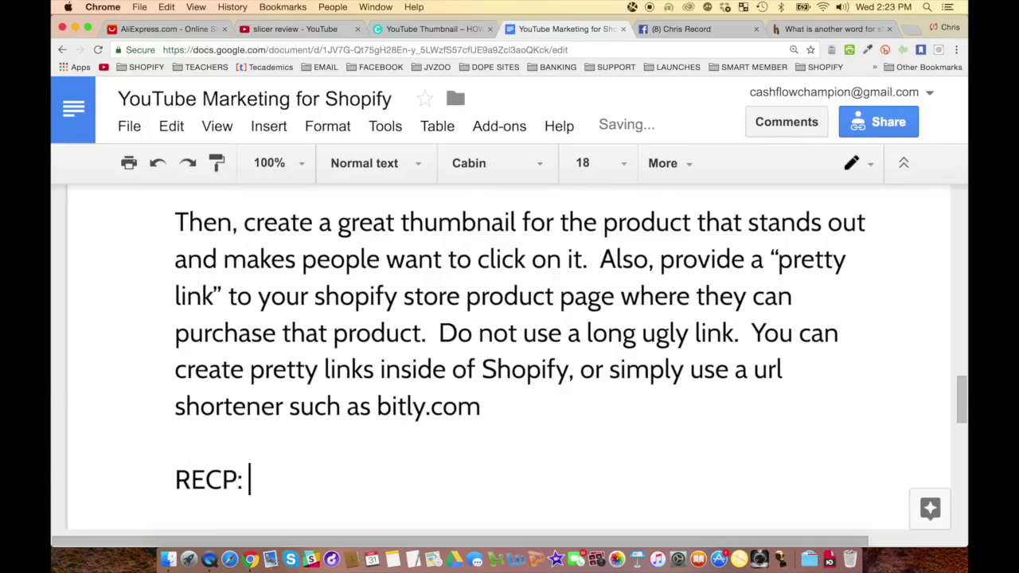
key(BackSpace)
text(AP:  Order a product from )
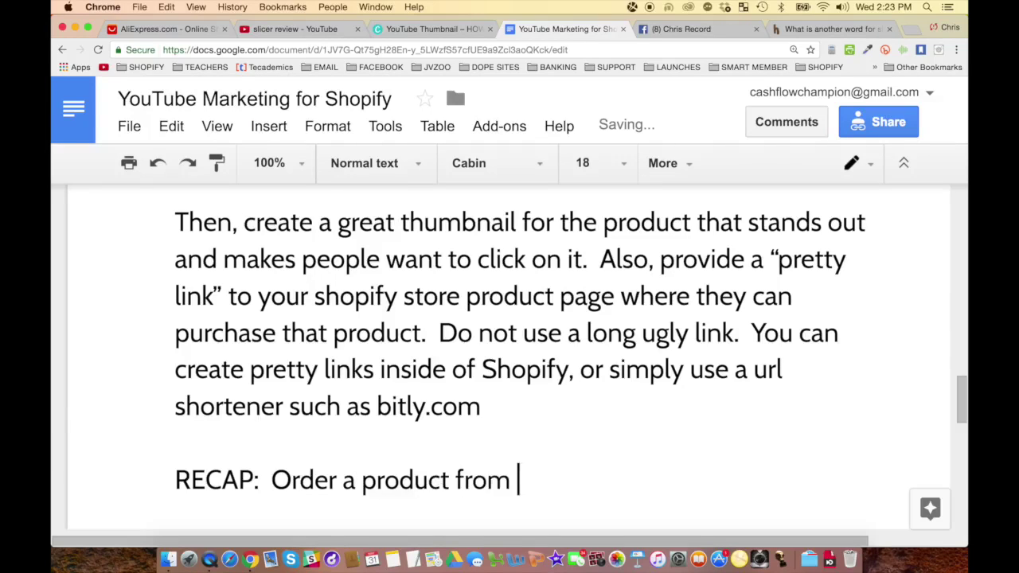
text(Ali Express)
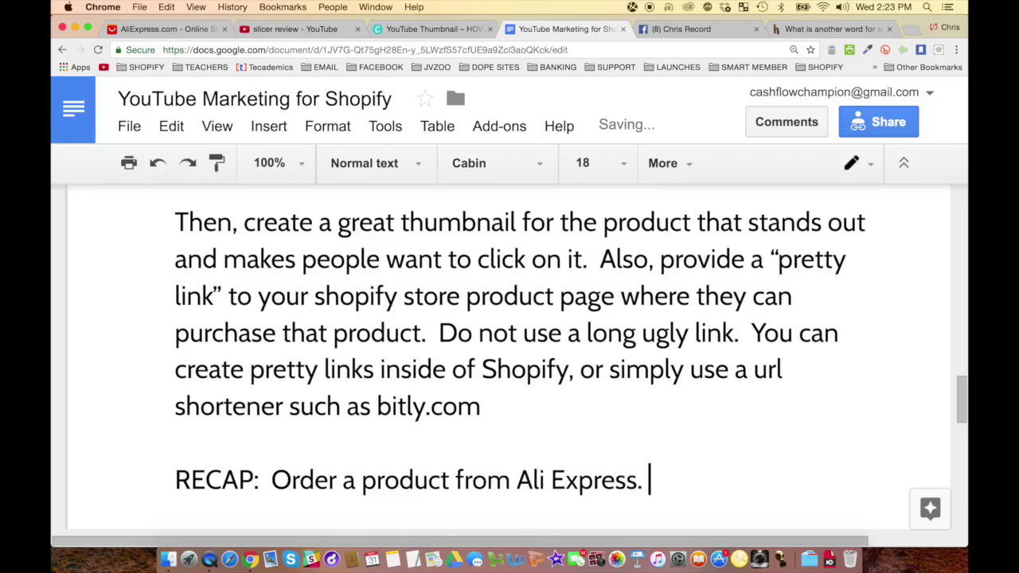
Continue the recap with "Take a video with the product. Upload video to youtube. Optimize it for keywords".
text(.  Take a video with a)
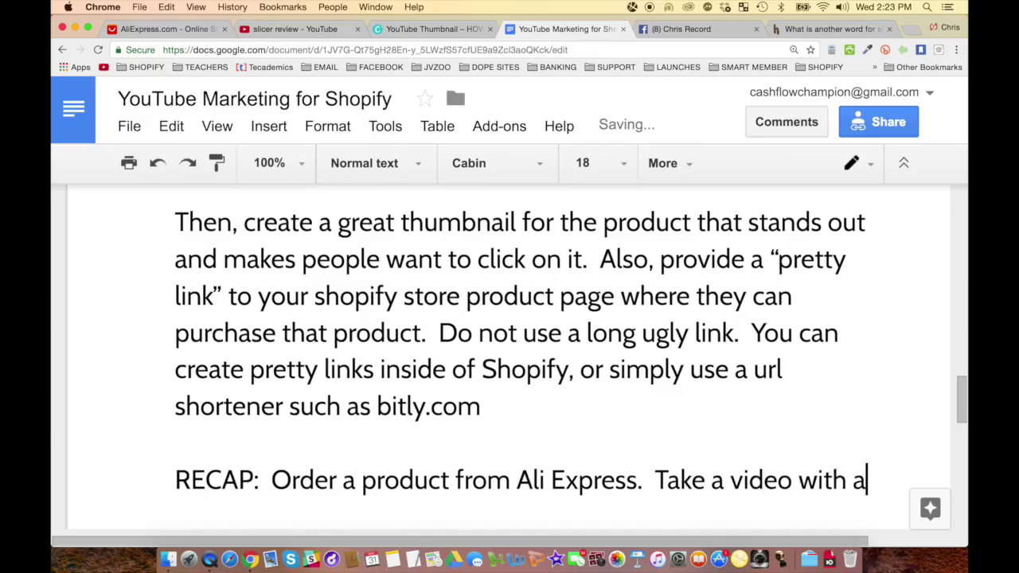
key(BackSpace)
text(the prod)
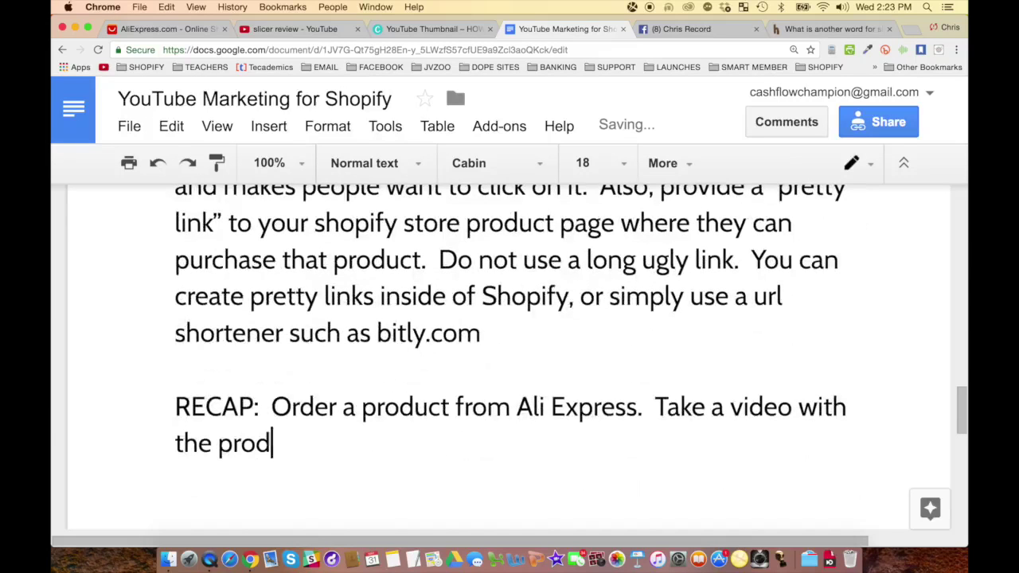
text(uct.  Upload vi)
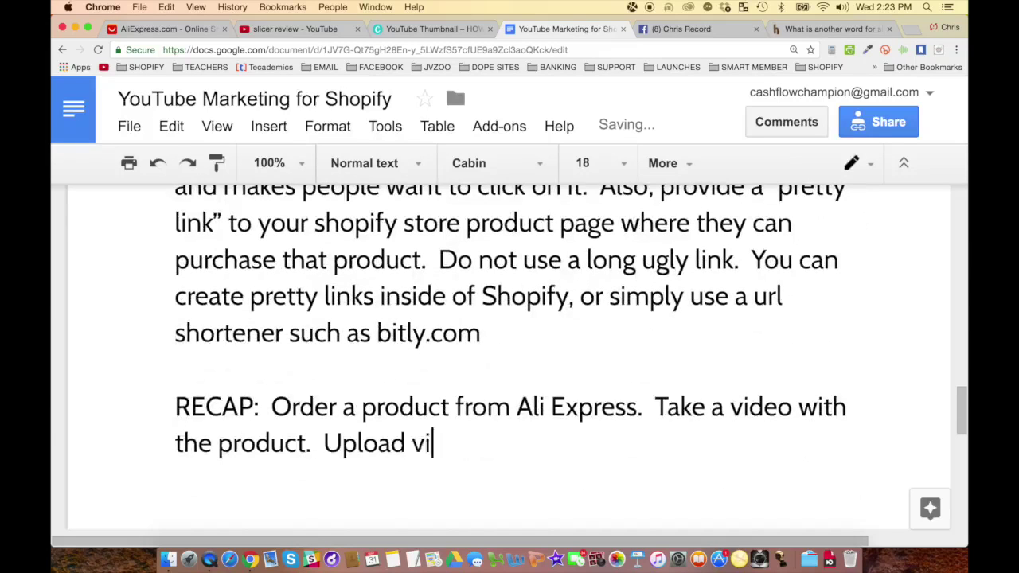
text(deo to youtube.  O)
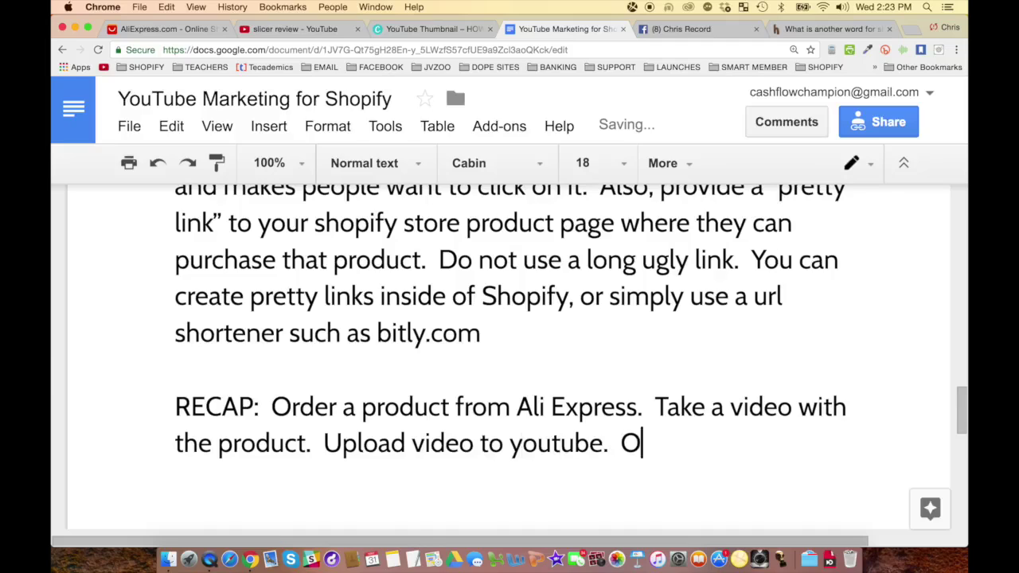
text(ptimize ti )
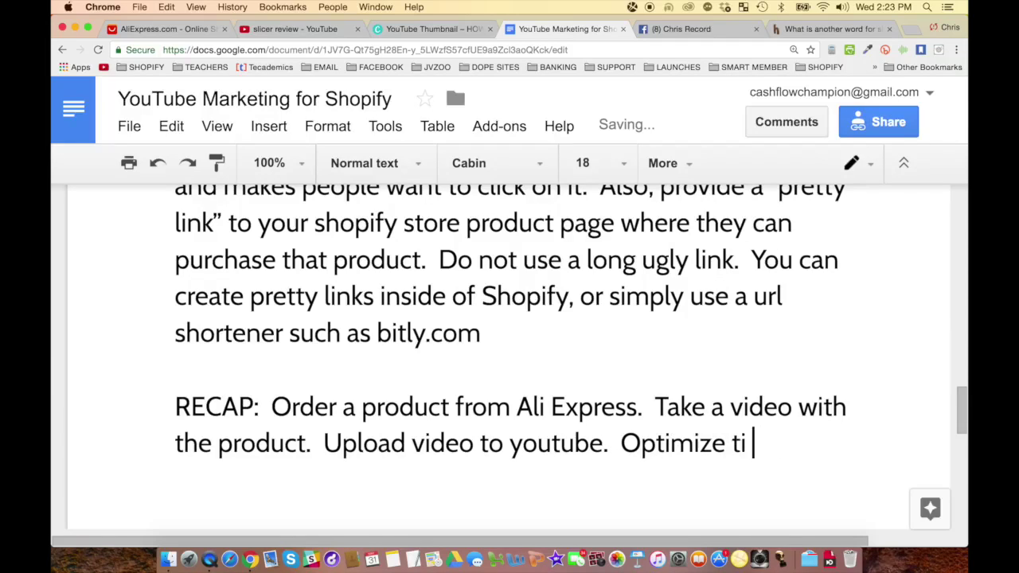
text(it for keywords)
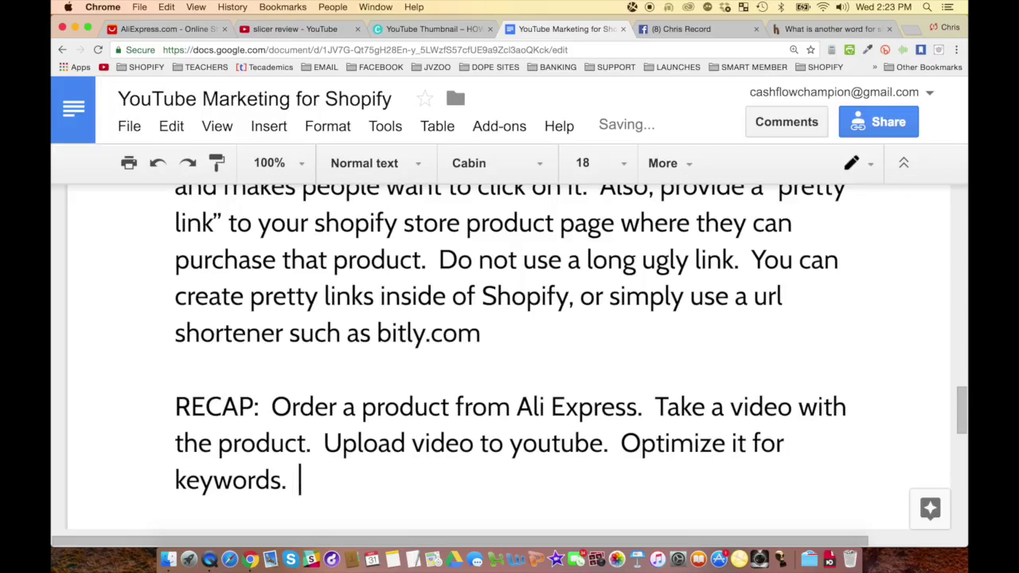
Finish the recap with "Link it to your Shopify store to that product page." and make the "RECAP:" label bold.
text(.  Link in)
key(BackSpace)
text(t to your )
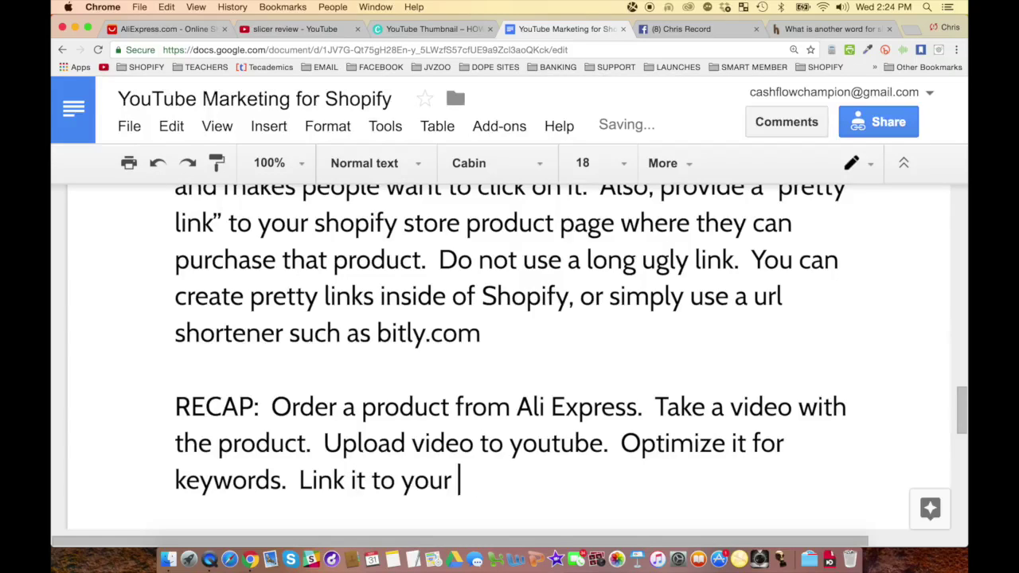
text(Shopify store to that product page.)
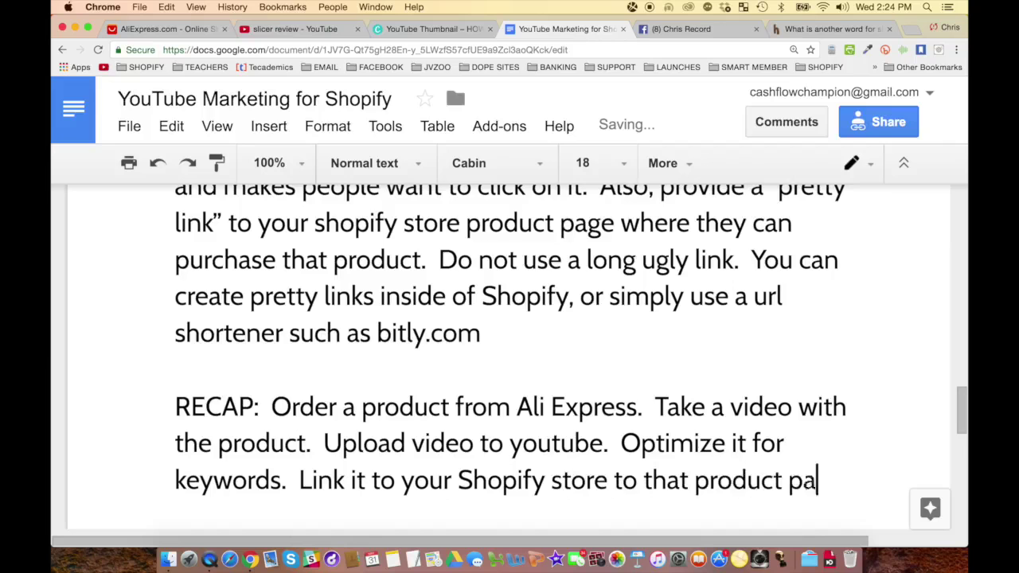
key(Return)
key(Return)
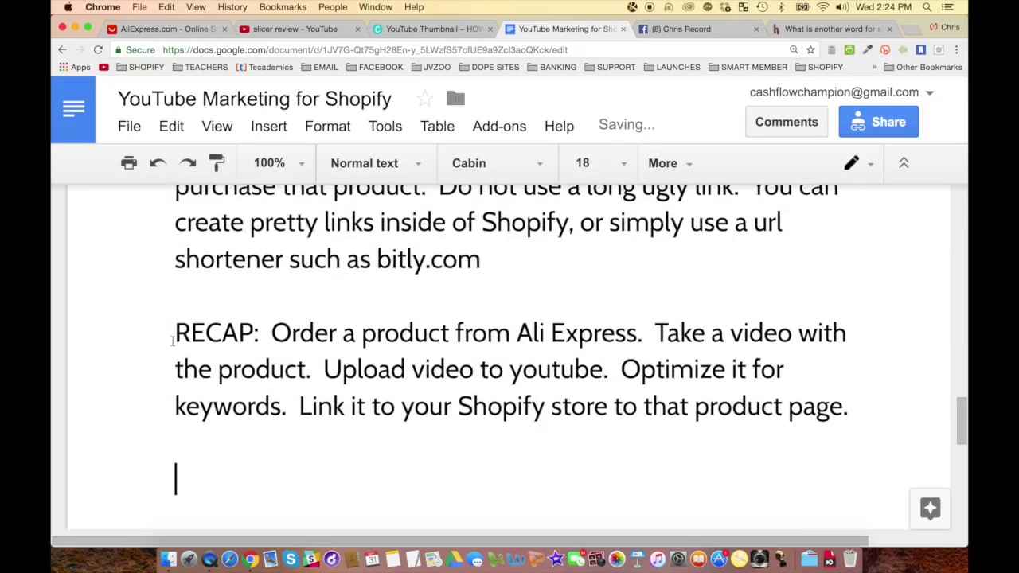
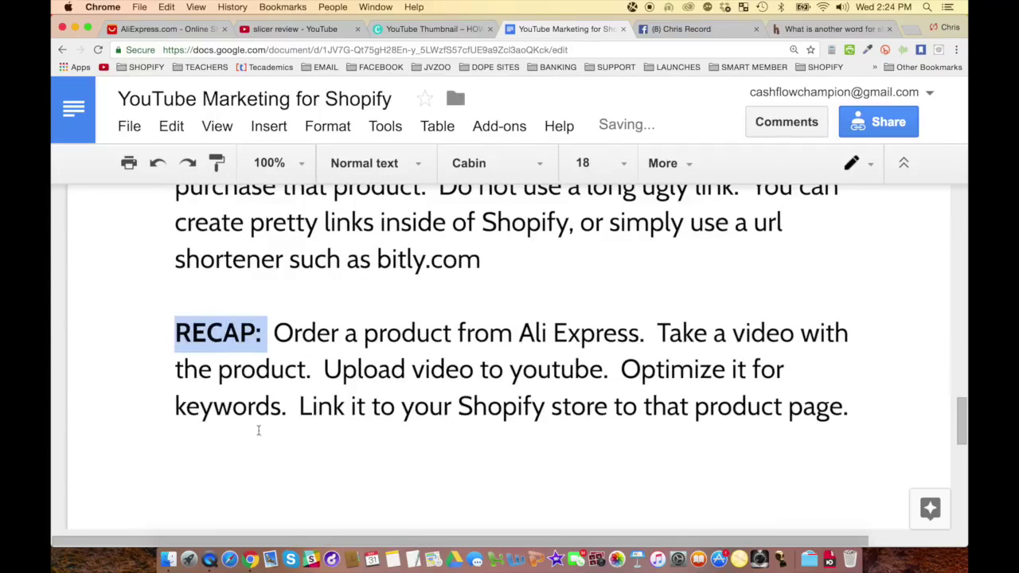
Write "The goal with this strategy is quantity, not quality." as a new paragraph below the recap.
key(Return)
text(The goal w)
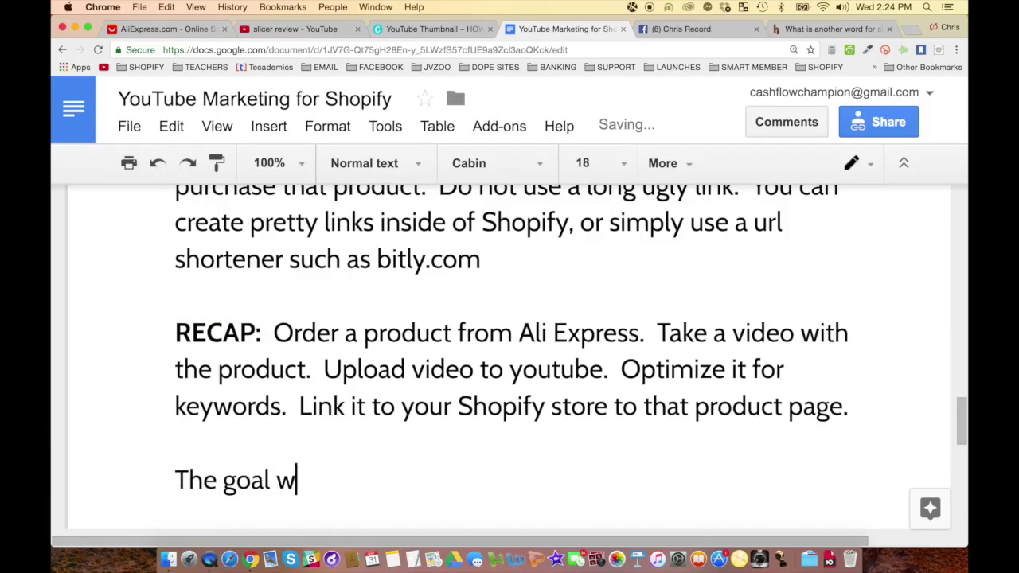
text(ith this strategy is ol)
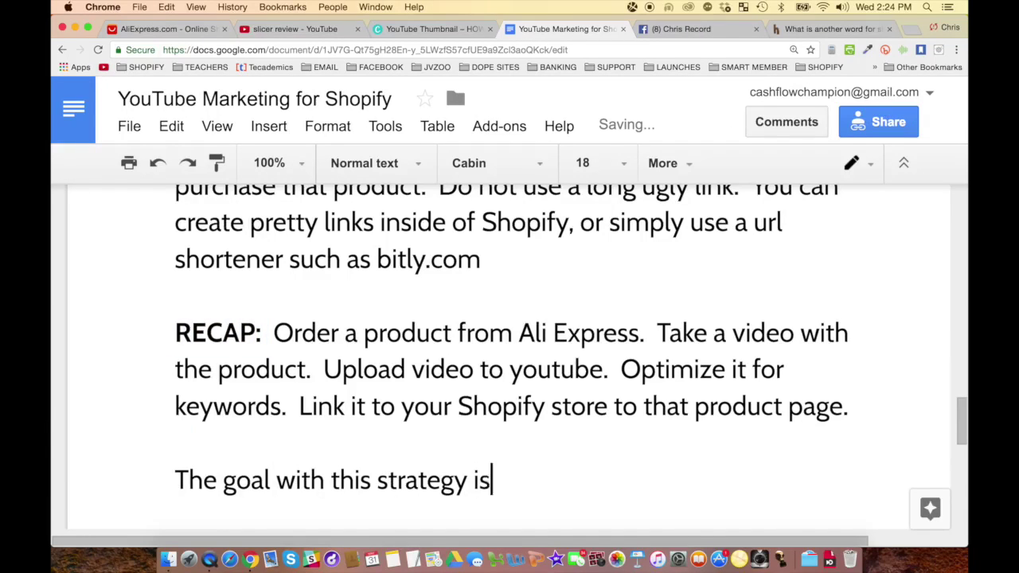
key(BackSpace)
key(BackSpace)
text(qun)
key(BackSpace)
text(antity)
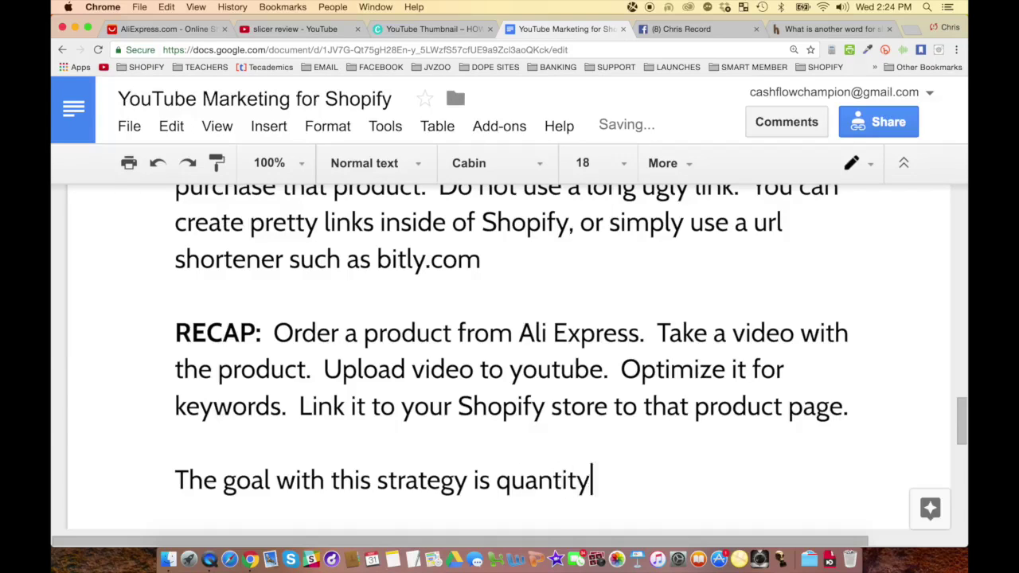
text(, not quality.  )
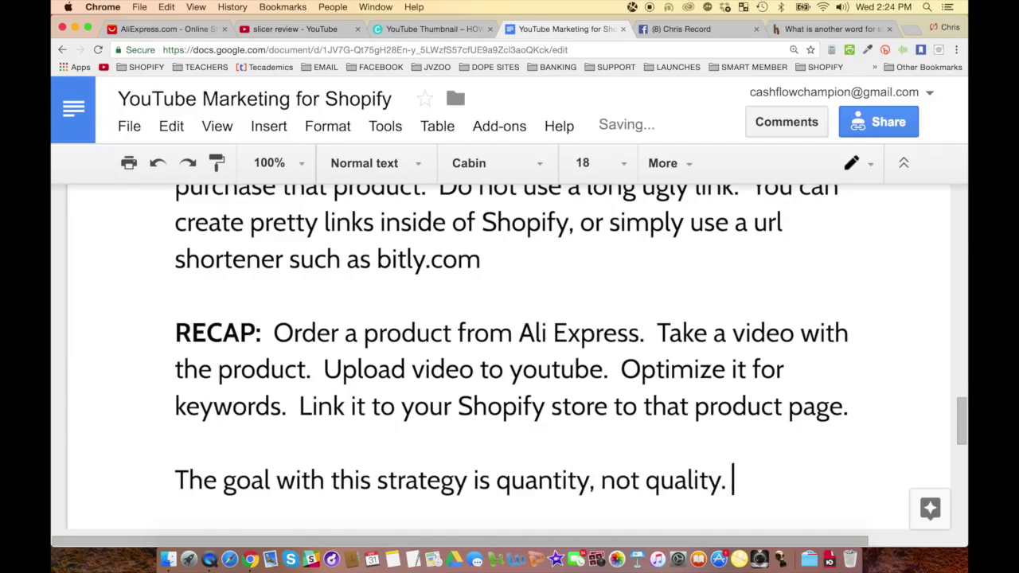
Continue the paragraph with "Don’t worry so much about having the best film equipment, or the best lighting, etc. Just Take Massive Action!".
text(Don't worry )
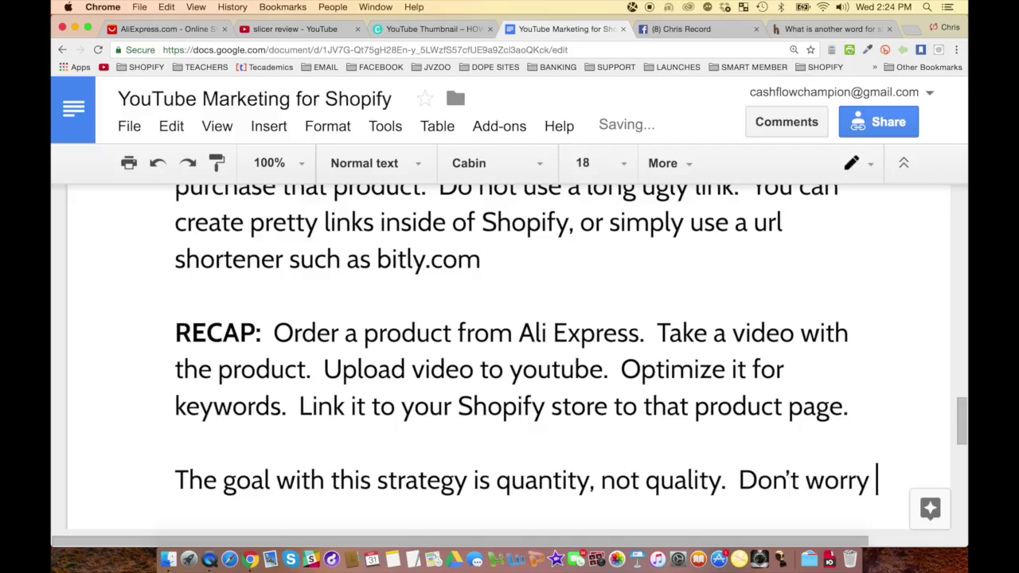
text(so much about having the best film equipment, or the best light)
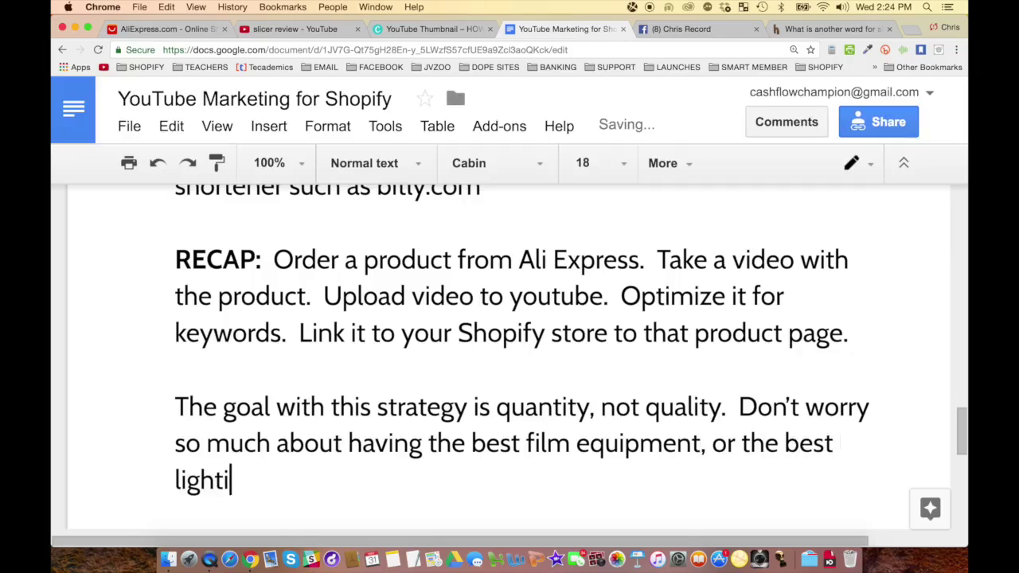
text(ing, etc. T)
key(BackSpace)
text(Just Take Massive Action!)
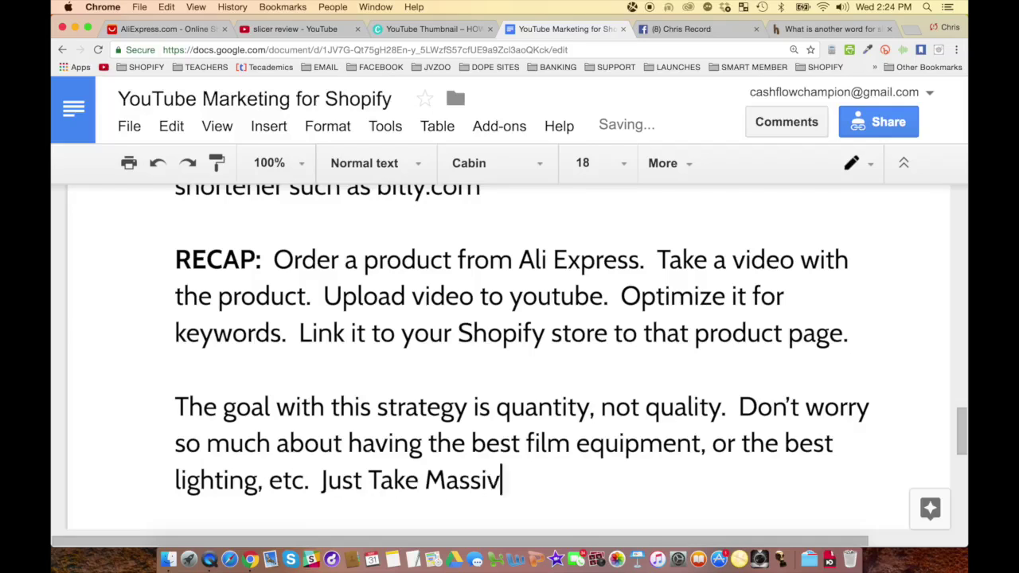
key(Return)
key(Return)
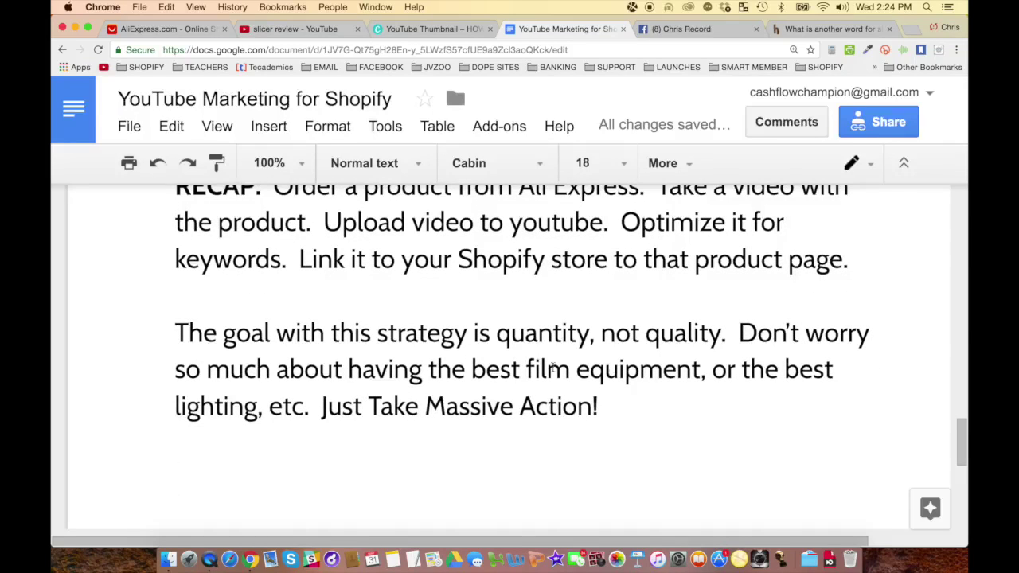
Write a new paragraph beginning "The goal is to “review” as many products as possible, to create volume of videos.".
text(The goal is to re)
key(BackSpace)
key(BackSpace)
text("review" as many products as p)
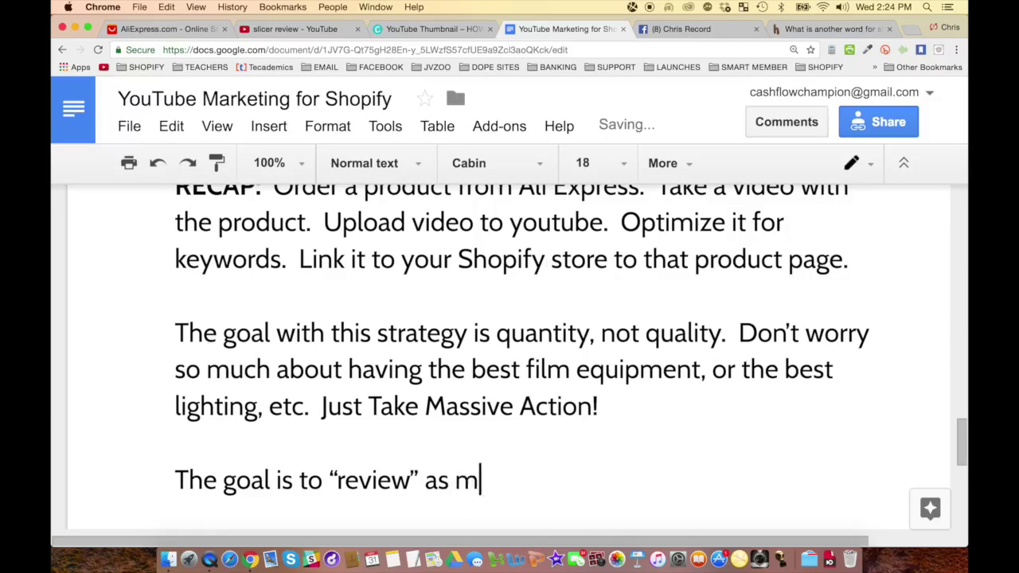
text(ossi)
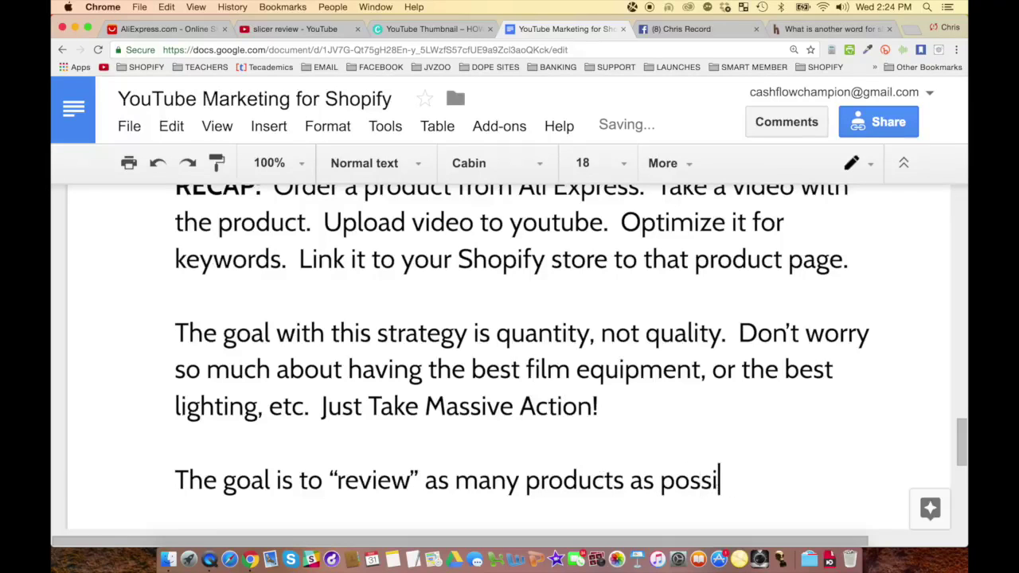
text(ble, to create v)
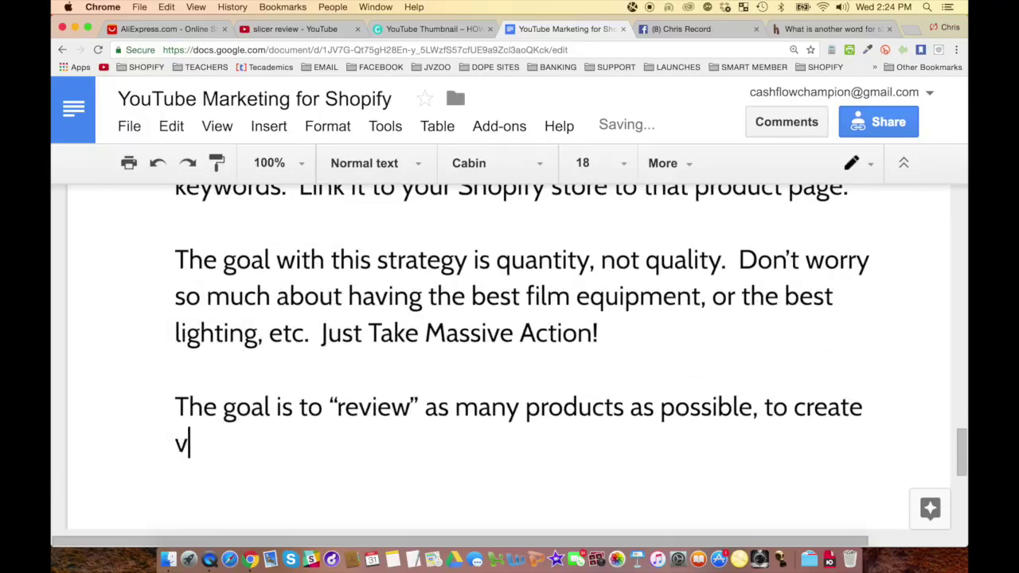
text(olume of videos.  Over itme)
Add the sentence "Over time you will get to see if they start getting visitors and converting.".
key(BackSpace)
key(BackSpace)
key(BackSpace)
key(BackSpace)
text(time you will g)
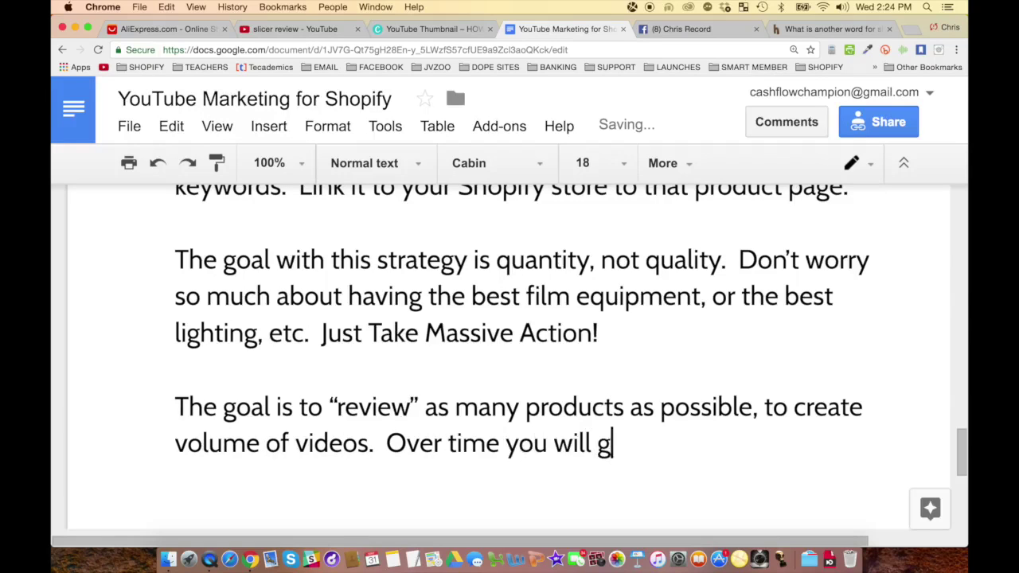
text(et to see if they sta)
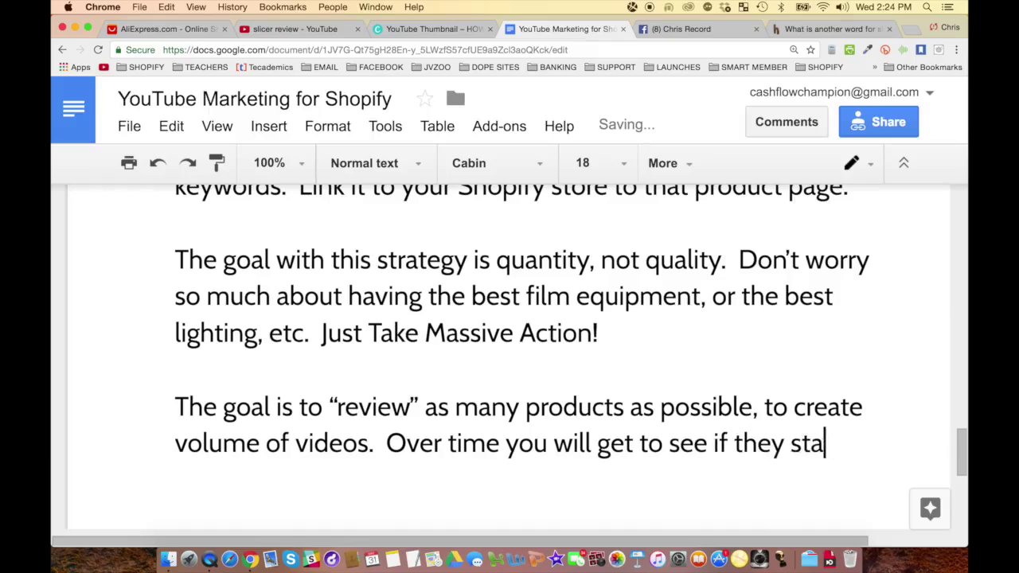
text(rt getting visit)
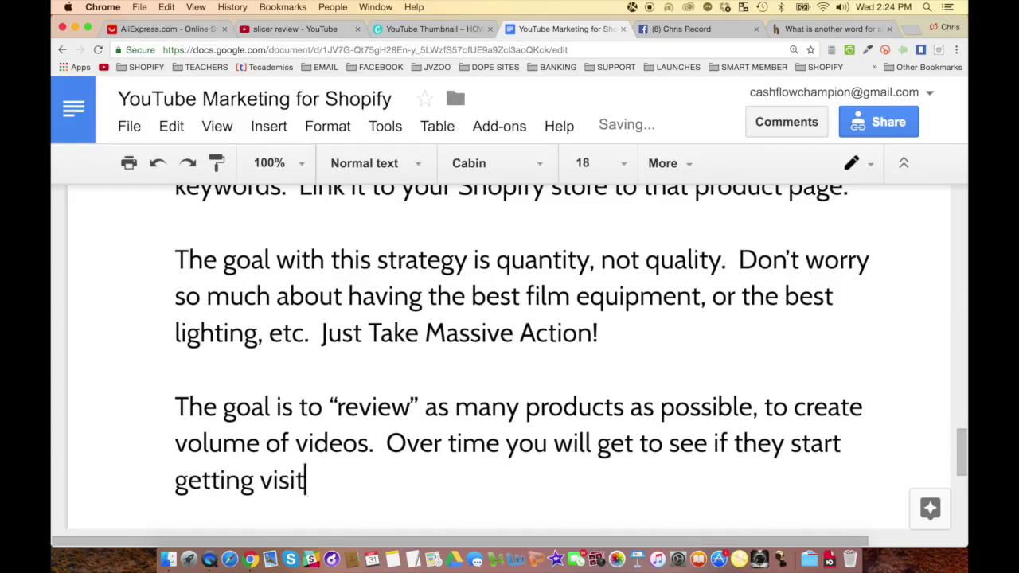
text(ors and on)
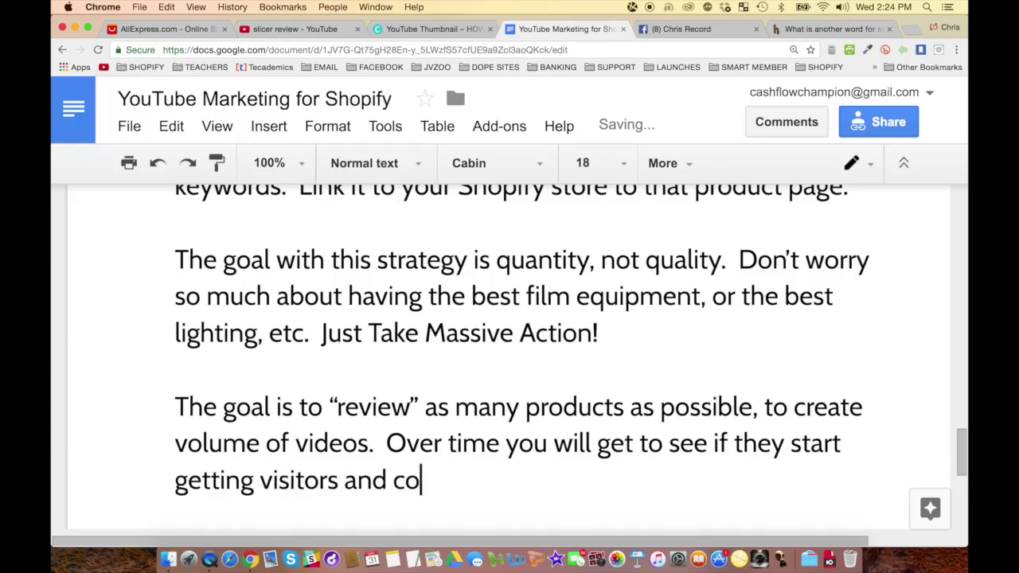
text(onverting.  Don't ep)
Finish the paragraph with "Don’t expect to convert well if you have just one video. Make a goal to upload dozens!!!".
key(BackSpace)
text(xpect to )
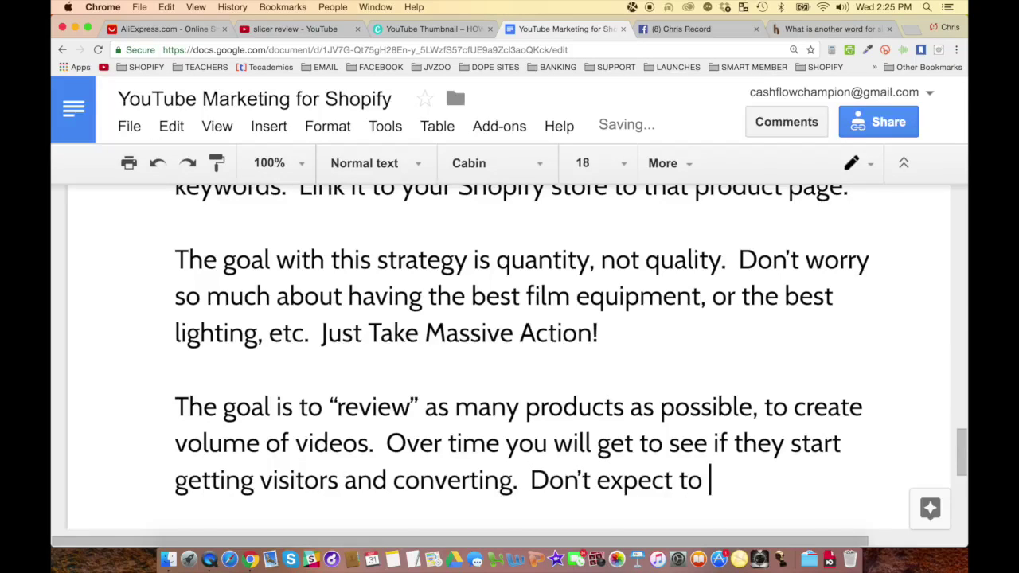
text(convert well if you have just one video.  Make a goal )
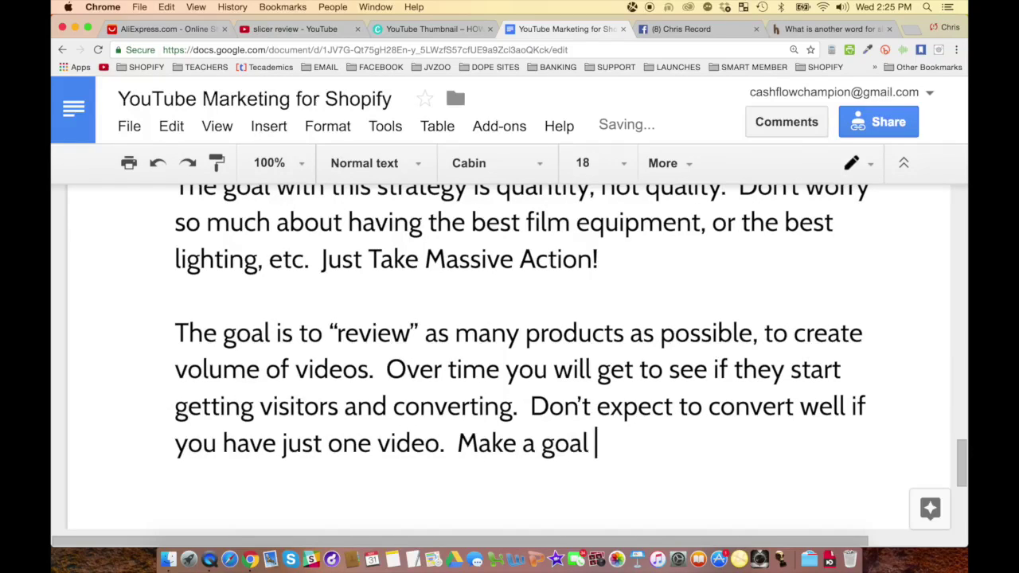
text(to upload dozens!!!)
key(Return)
key(Return)
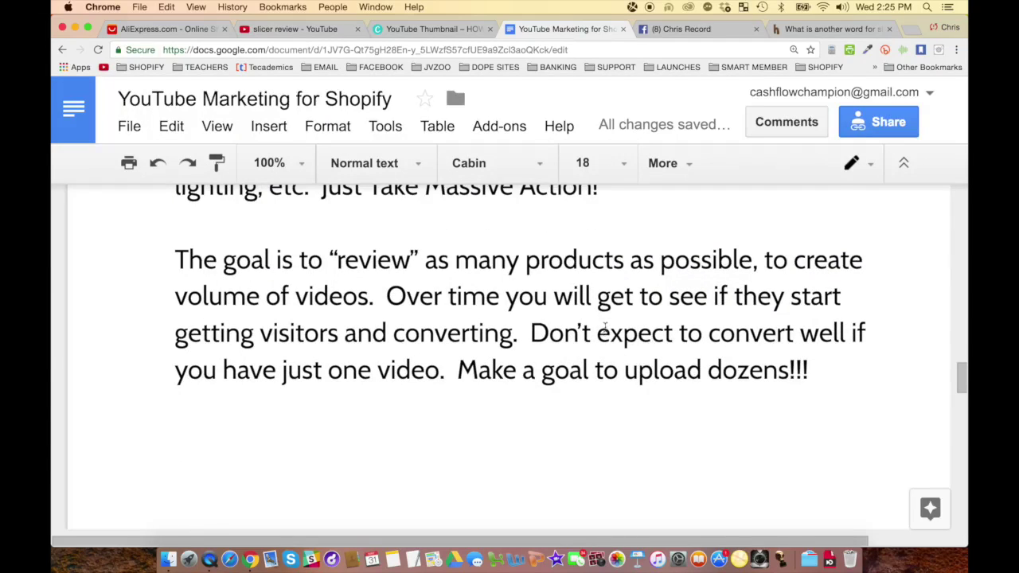
Start a bulleted list on the empty line below the "upload dozens!!!" paragraph.
click(686, 164)
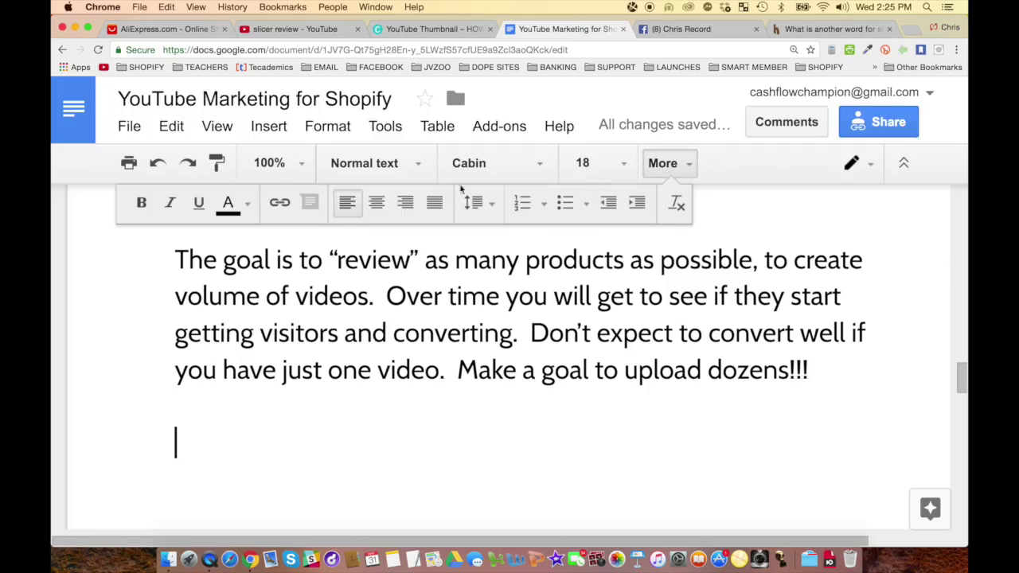
click(568, 204)
click(485, 350)
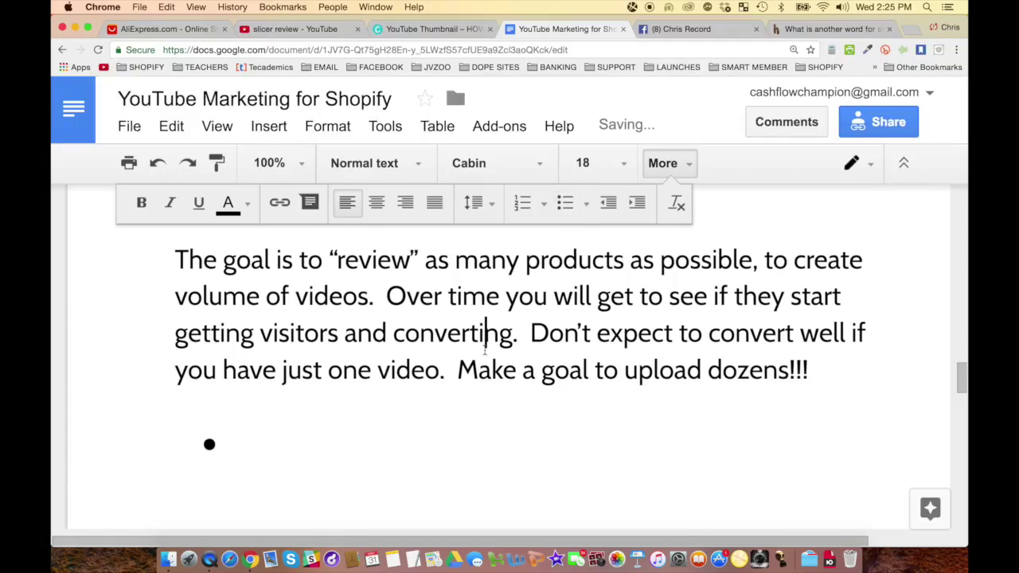
click(691, 164)
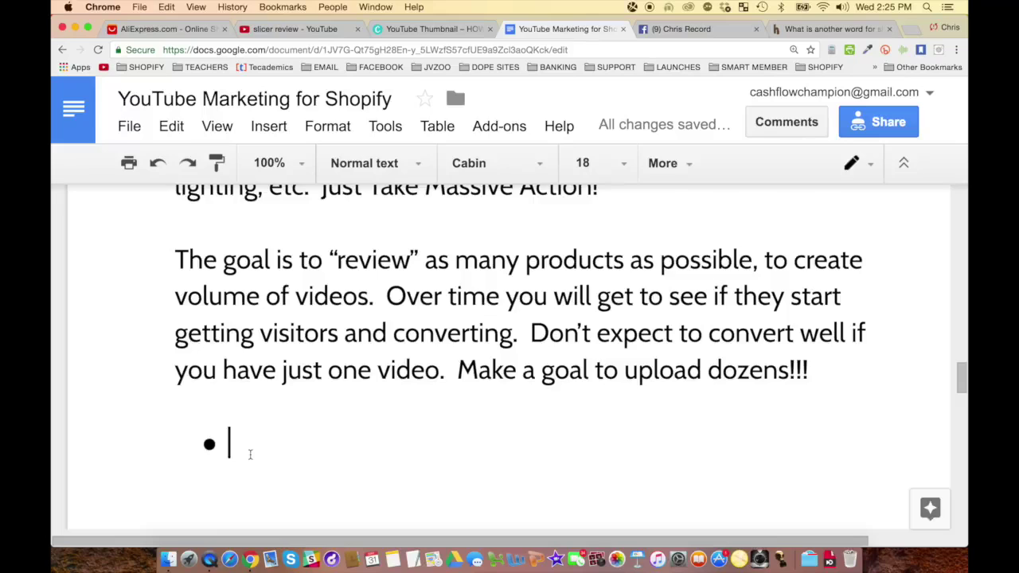
Write the first bullet as “Tip #1 - Find youtube videos that you can model after.”.
text(Tip )
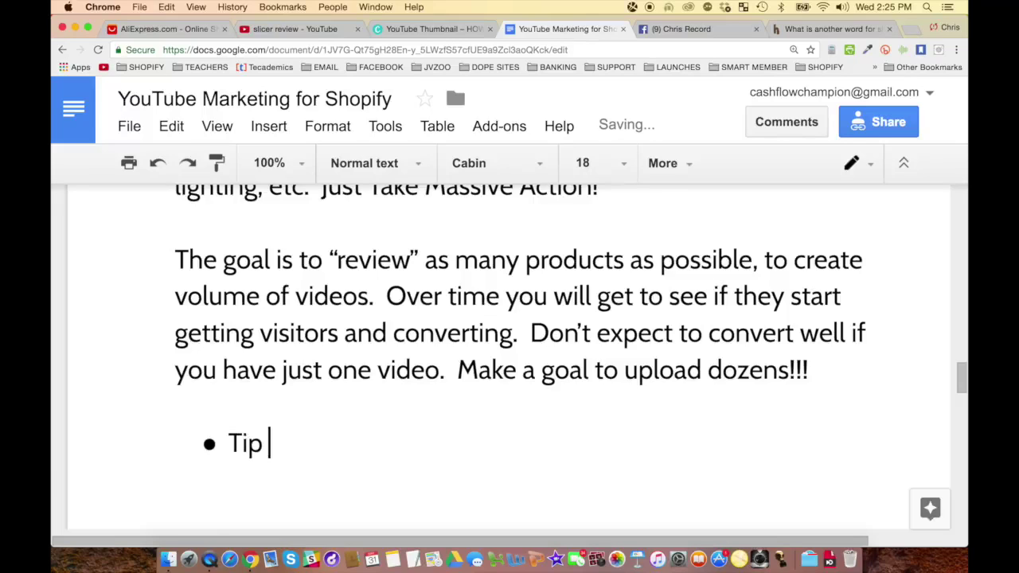
text(#1 - Find)
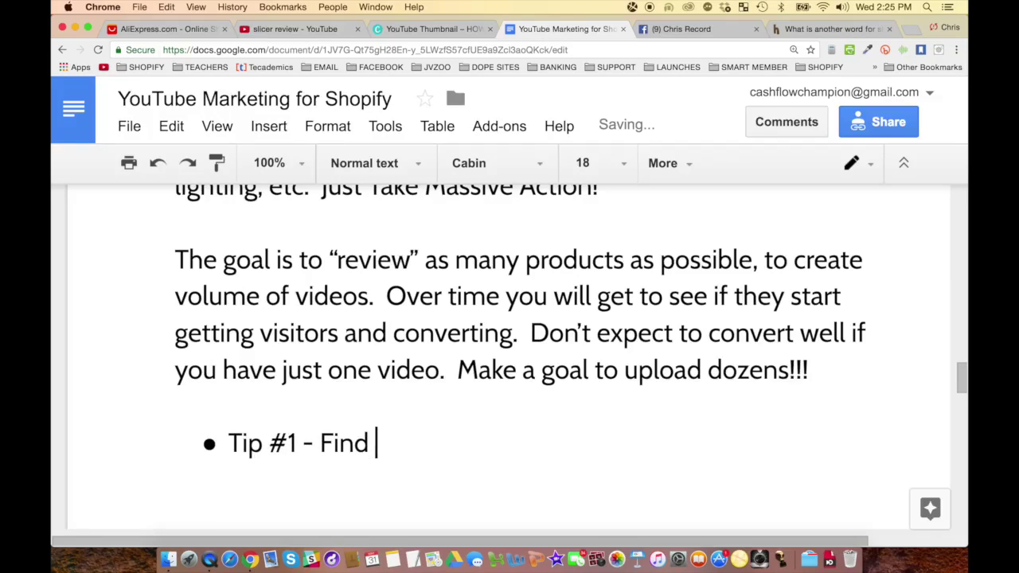
text( other youtube videos th)
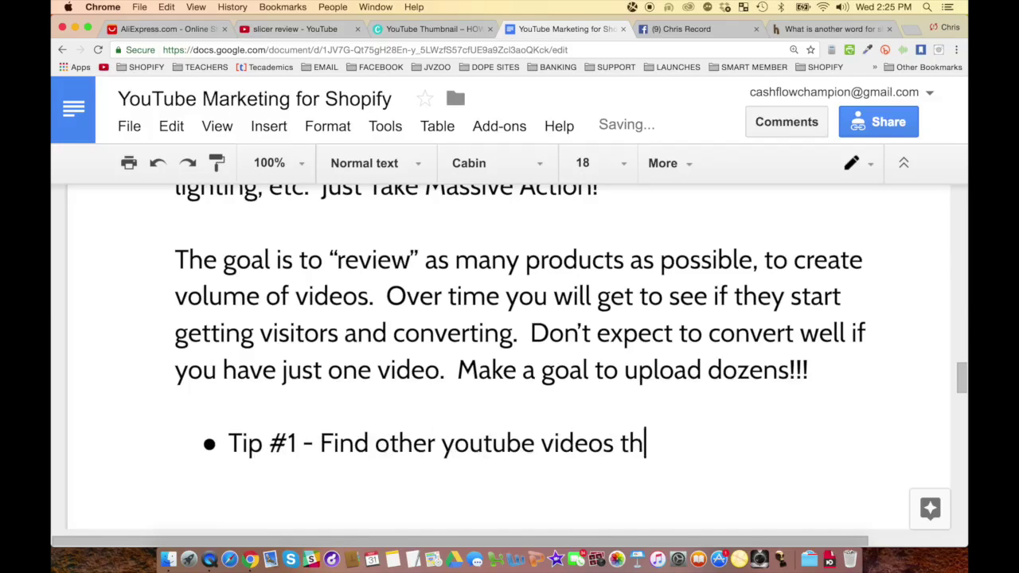
text(at you can model after)
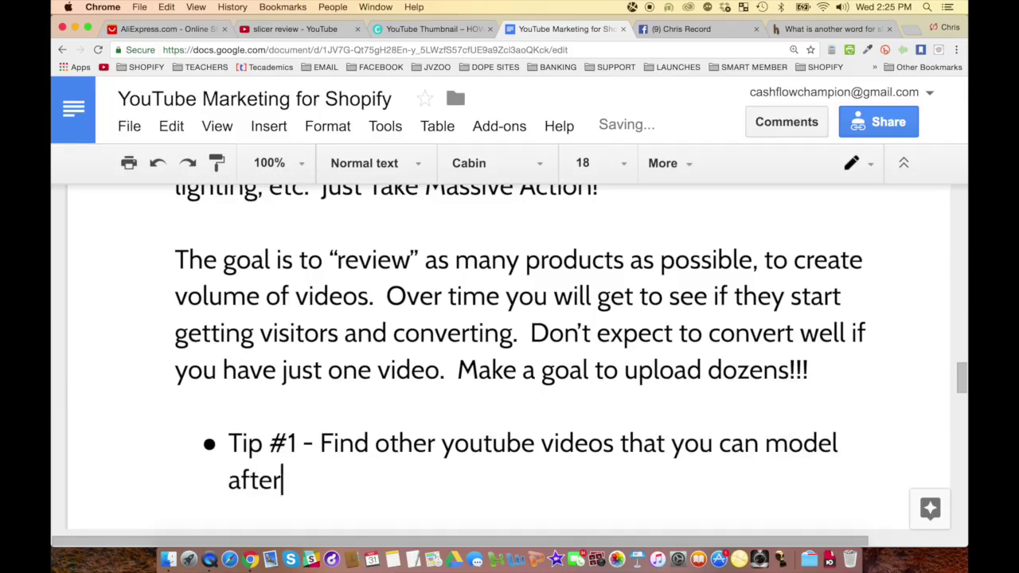
double_click(395, 442)
key(BackSpace)
click(833, 443)
Add a second bullet reading “Tip #2 - You don’t have to be in the video!!!”.
key(Return)
text(Tip #2 - YOu don')
key(BackSpace)
key(BackSpace)
key(BackSpace)
key(BackSpace)
key(BackSpace)
key(BackSpace)
key(BackSpace)
text(ou don't hav)
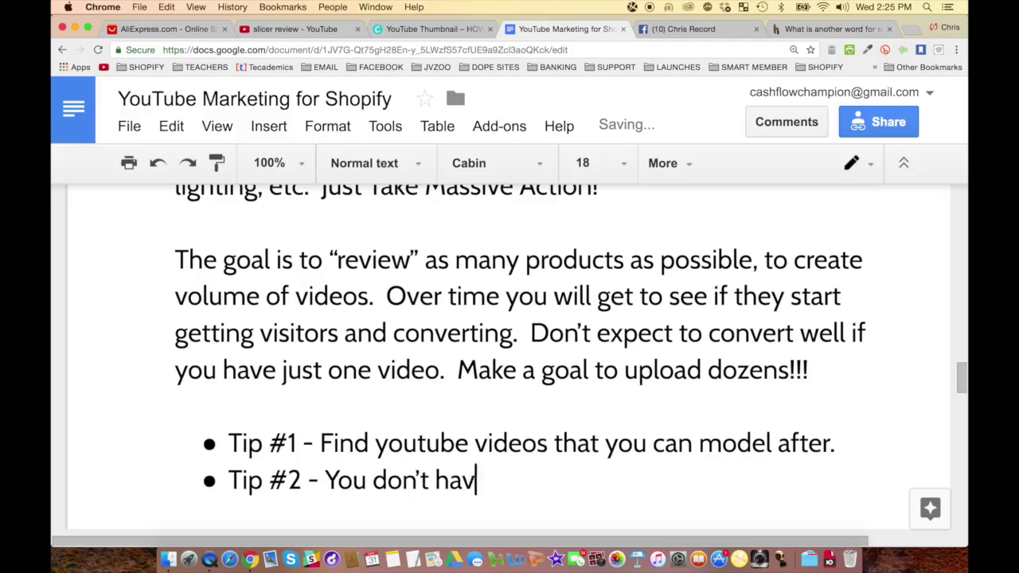
text(e to be in the video!!)
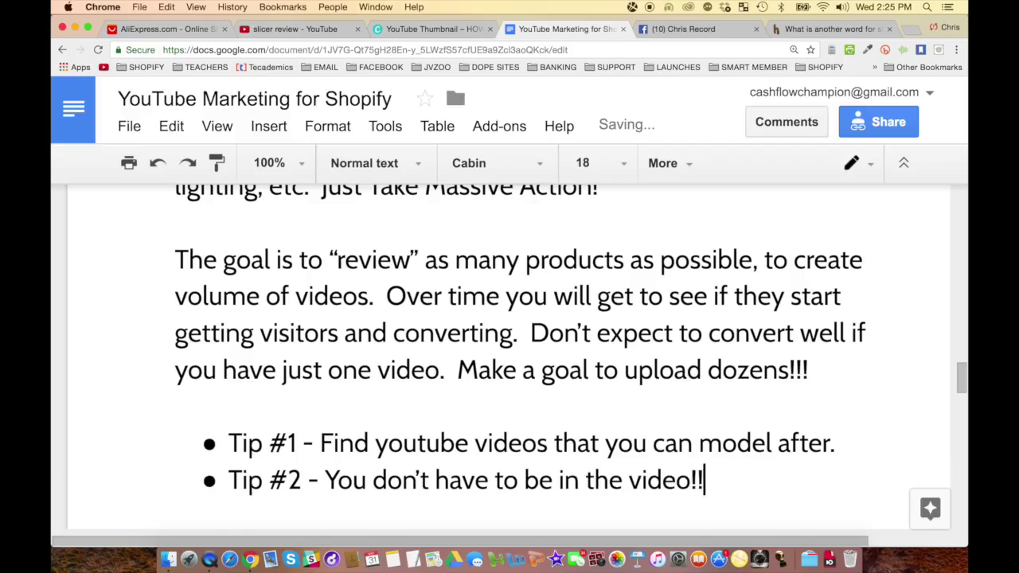
text(!)
Add a third bullet reading “Tip #3 - You can film the video from your smart phone!”.
key(Return)
text(Tip #3 -)
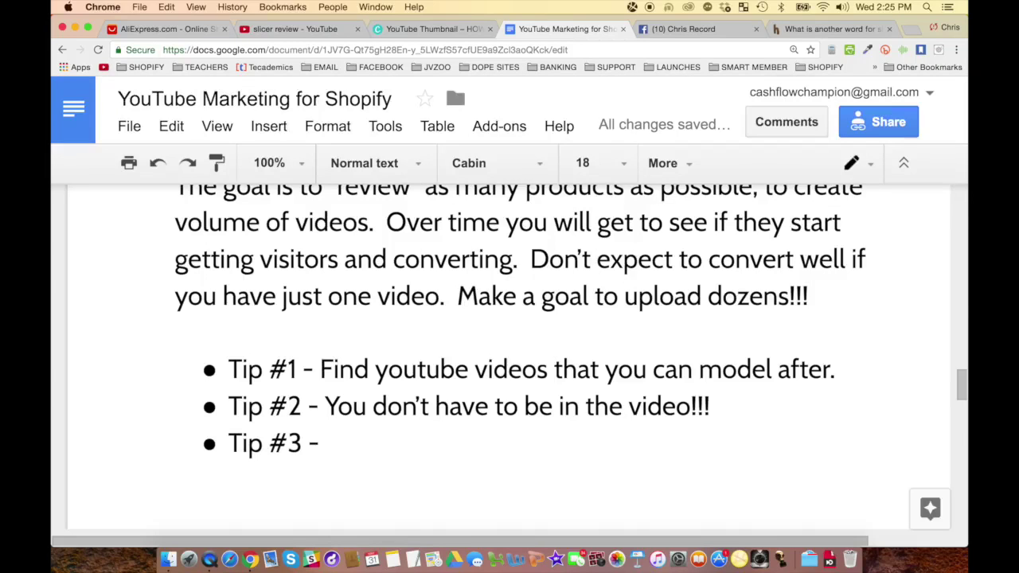
text(You an fi)
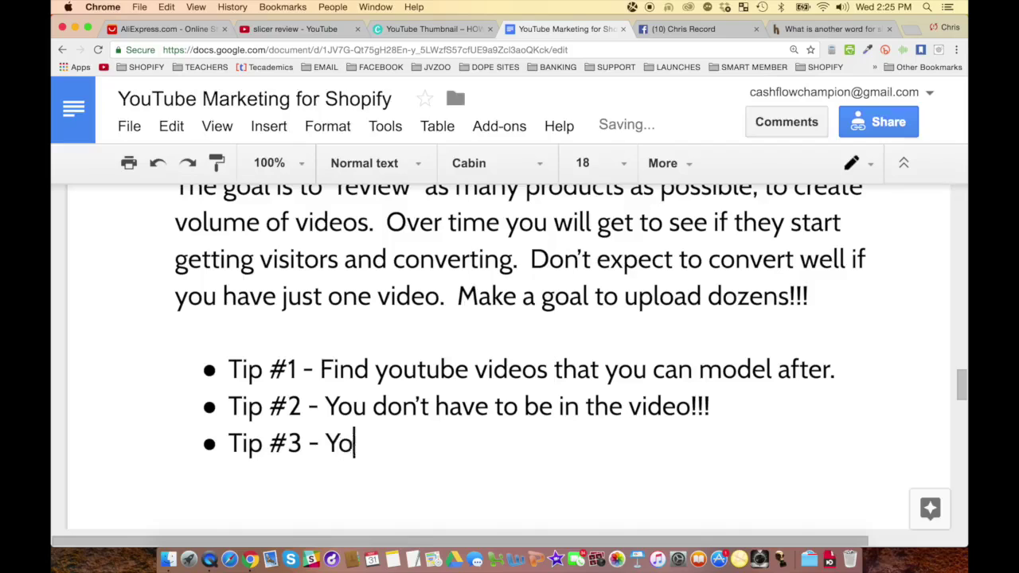
key(BackSpace)
key(BackSpace)
key(BackSpace)
key(BackSpace)
key(BackSpace)
text(can film the vidoe)
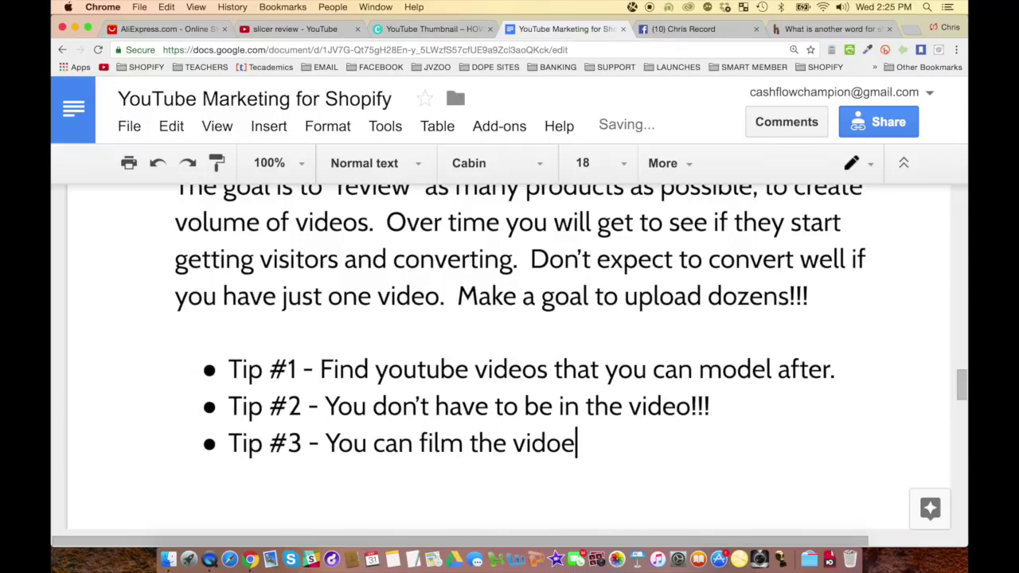
key(BackSpace)
key(BackSpace)
text(eo from your)
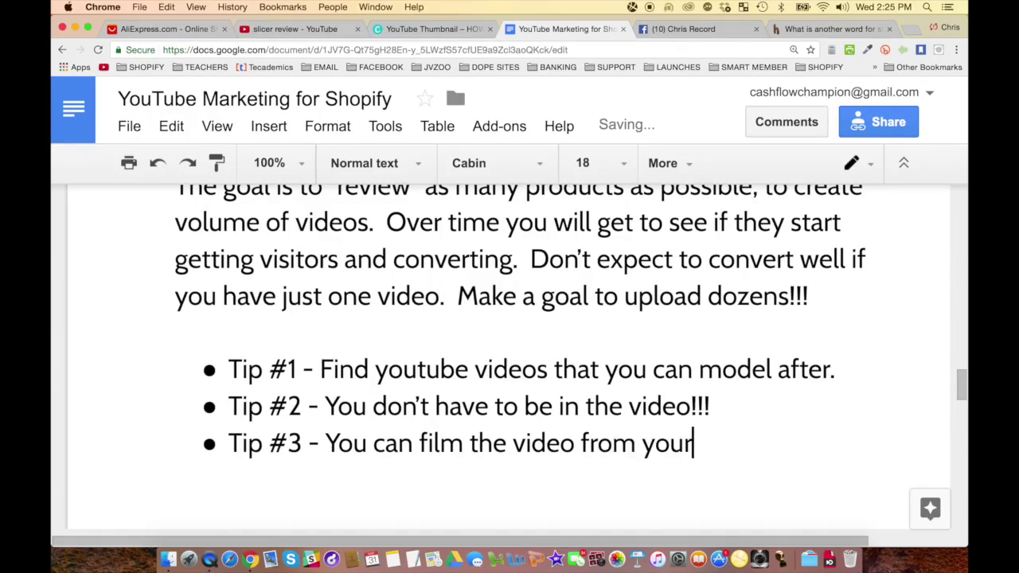
text( smart phone!)
Add a fourth bullet reading “Tip #4 - Don’t be boring!!! Use jump cuts to move fast.”.
key(Return)
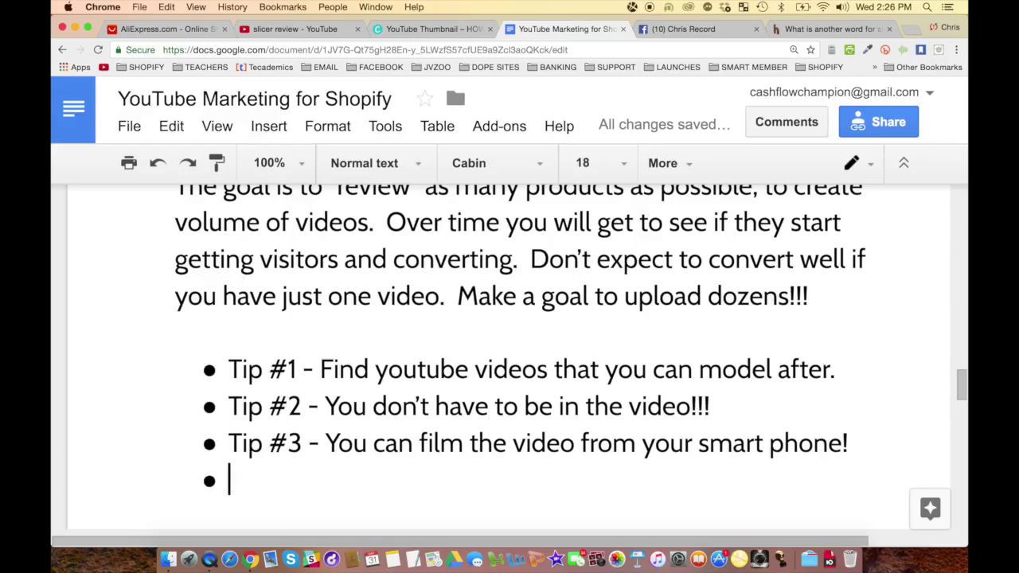
text(Tip )
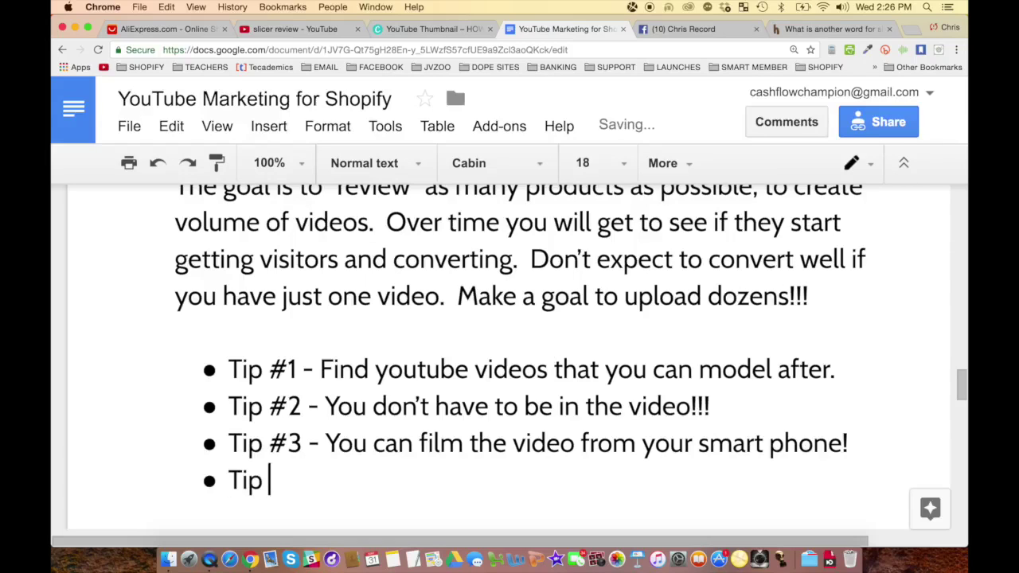
text(#4 - Don't be bo)
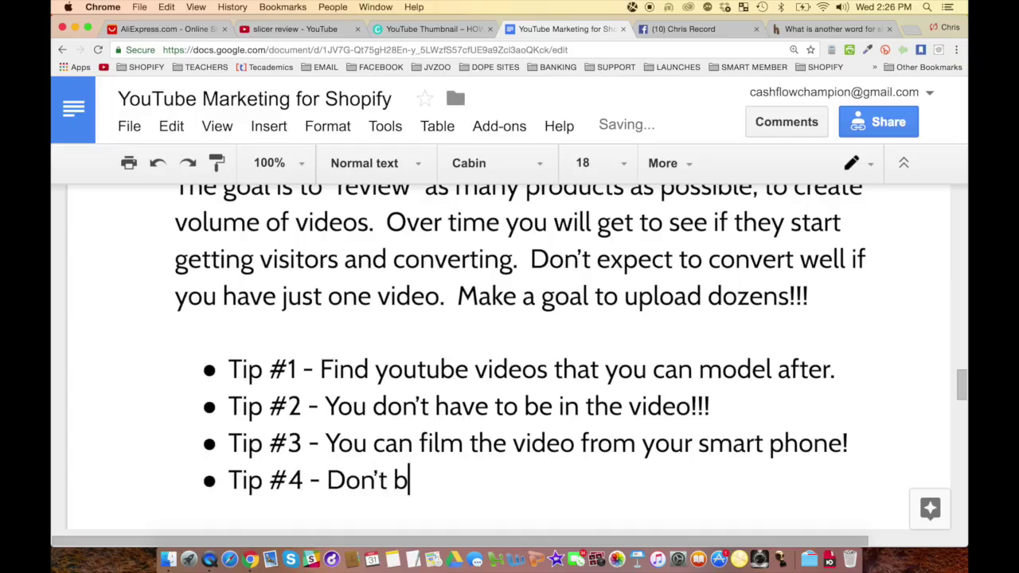
text(ring!!! Use jup)
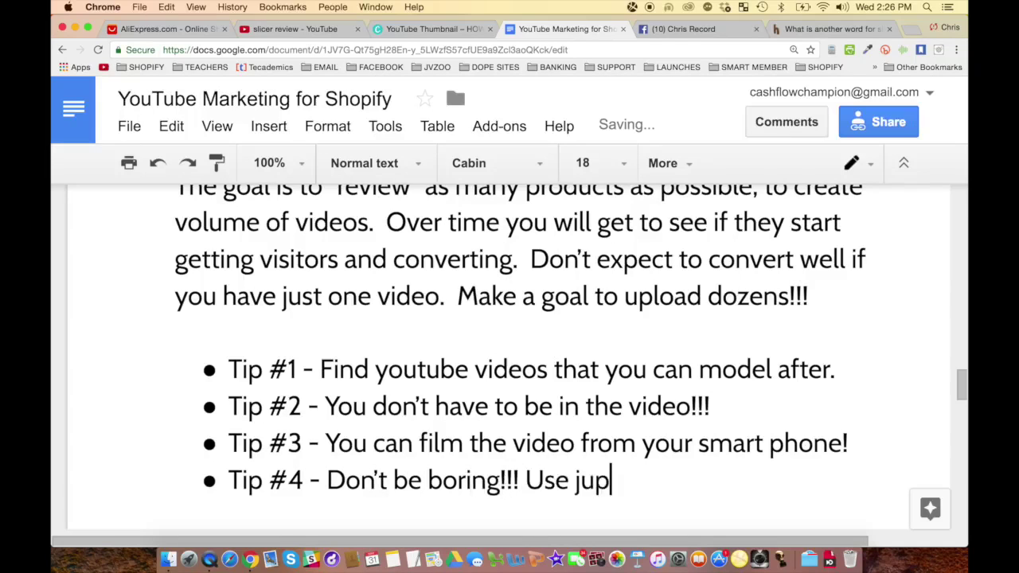
key(BackSpace)
text(mpu)
key(BackSpace)
text(cust)
key(BackSpace)
text(ts to move as)
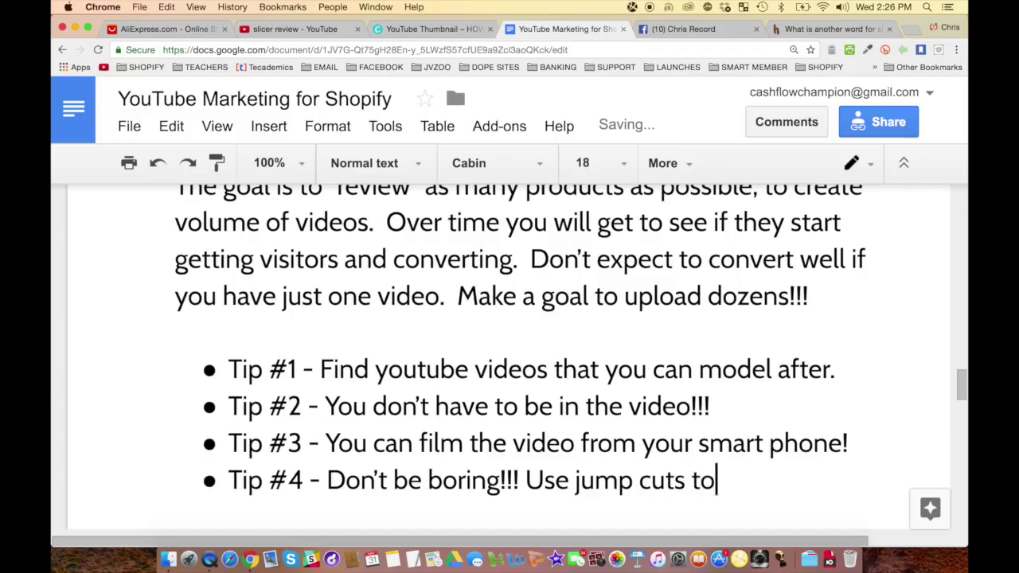
key(BackSpace)
key(BackSpace)
text(fast)
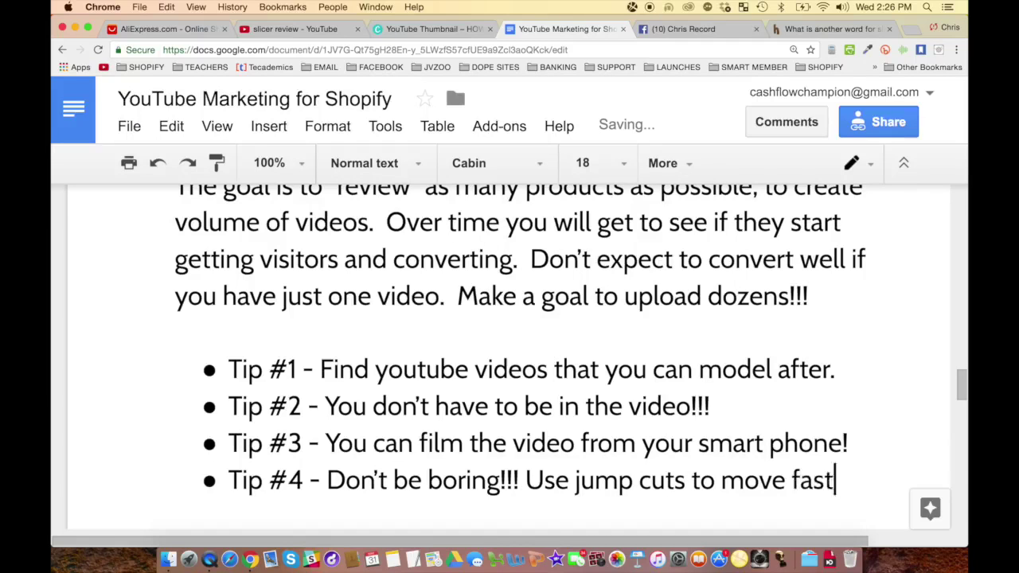
text(.)
Add a fifth bullet reading “Tip #5 - Can you film the video in 1-2 minutes total?” and end the line.
key(Return)
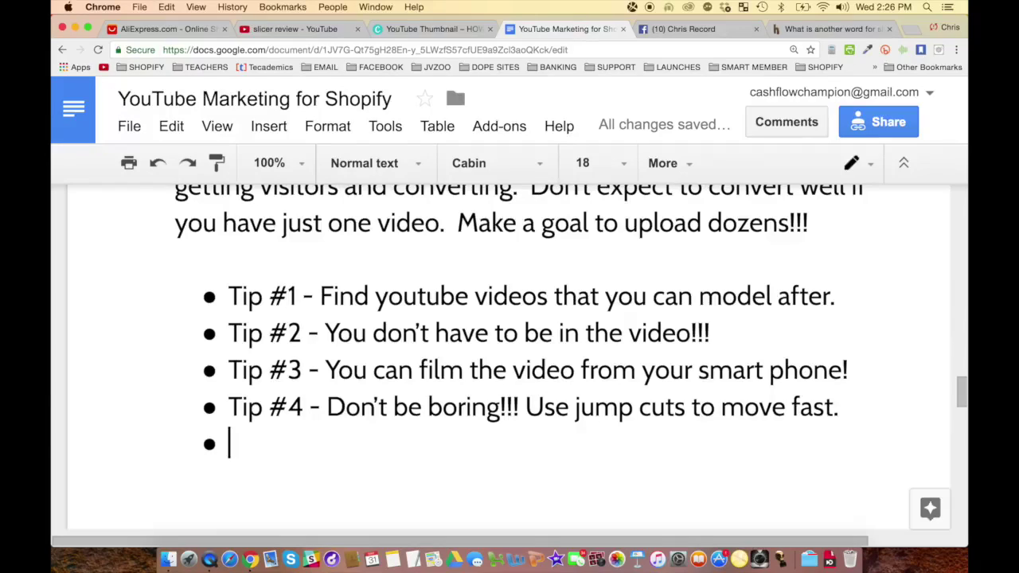
text(Tip )
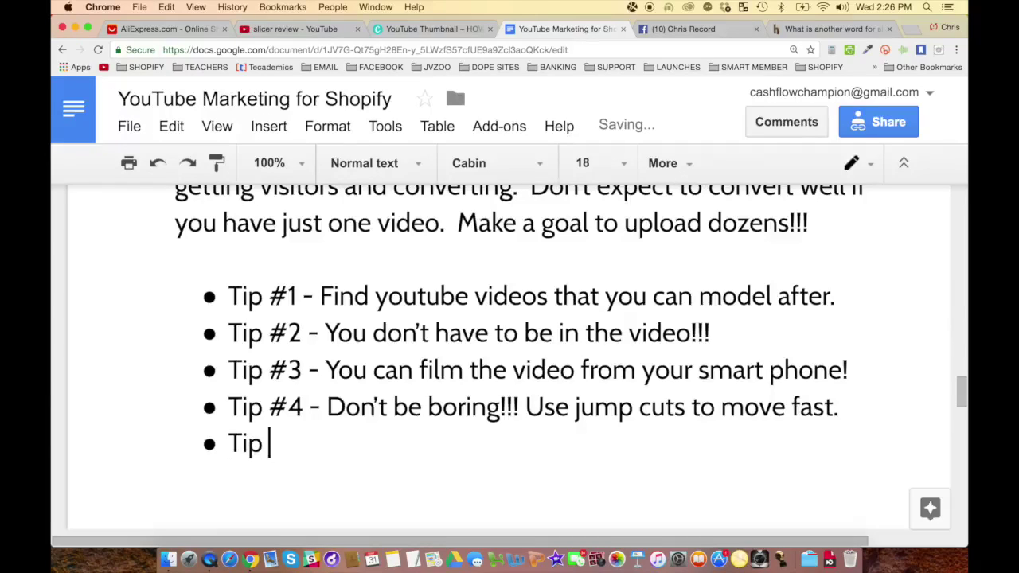
text(#5 - C)
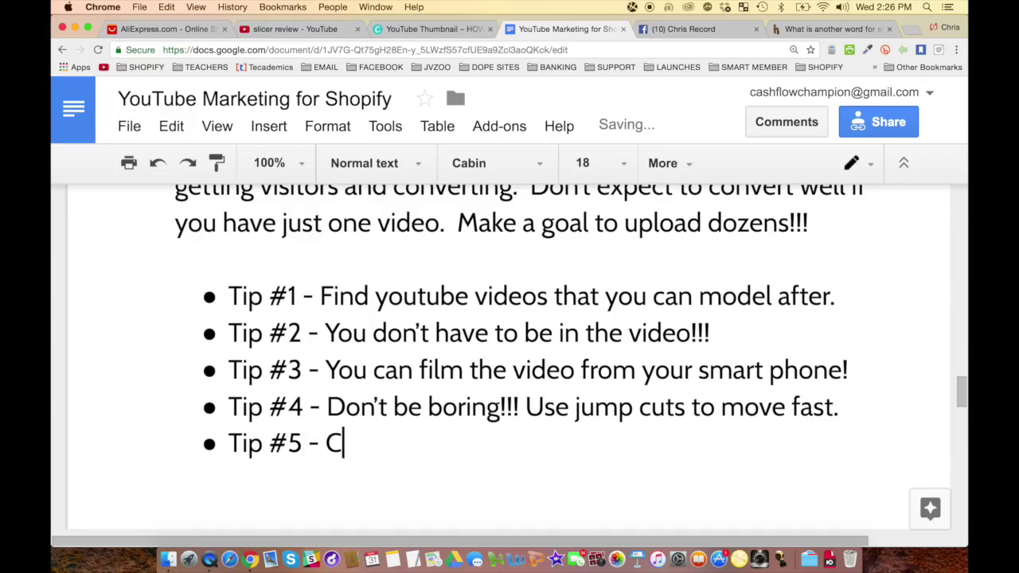
text(an you fli)
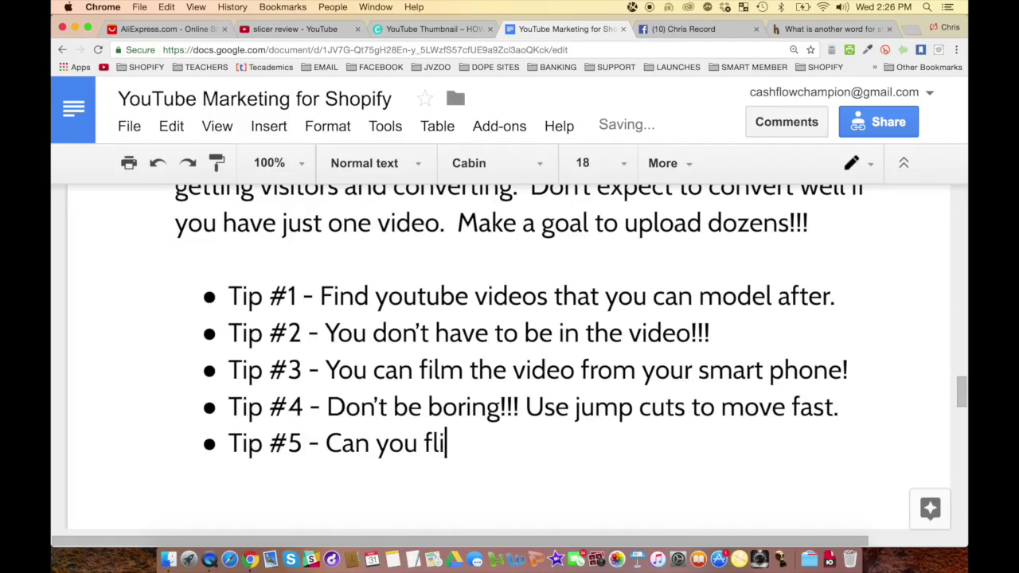
key(BackSpace)
key(BackSpace)
text(ilm the vi)
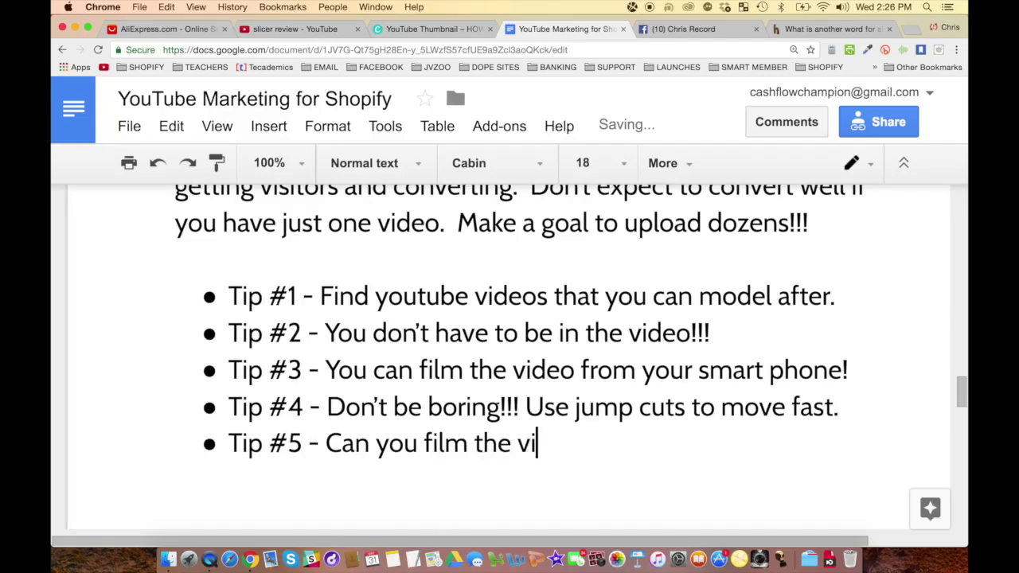
text(deo in less)
key(BackSpace)
key(BackSpace)
key(BackSpace)
key(BackSpace)
key(BackSpace)
text(1-)
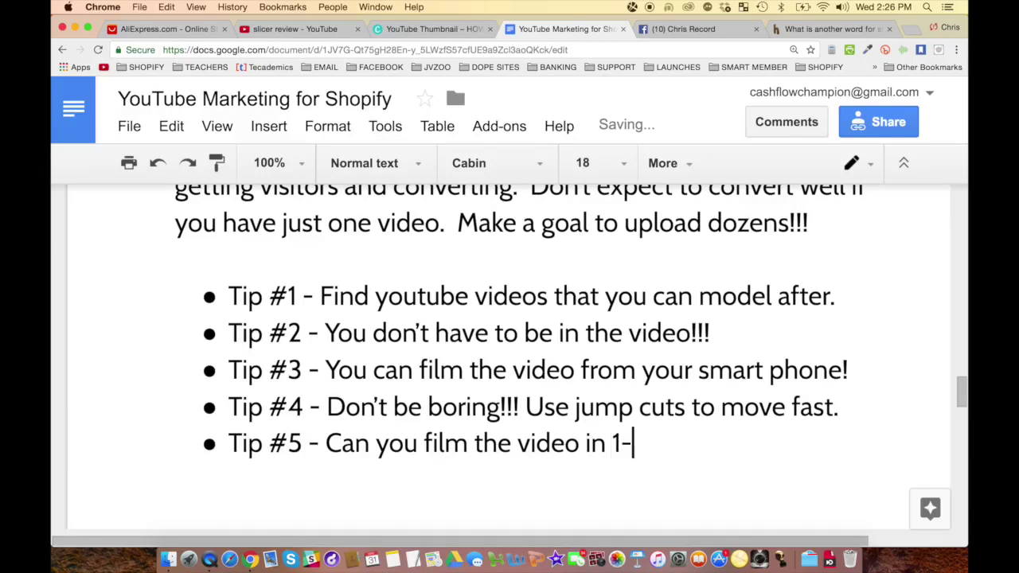
text(2 mIn)
key(BackSpace)
key(BackSpace)
key(BackSpace)
text(min)
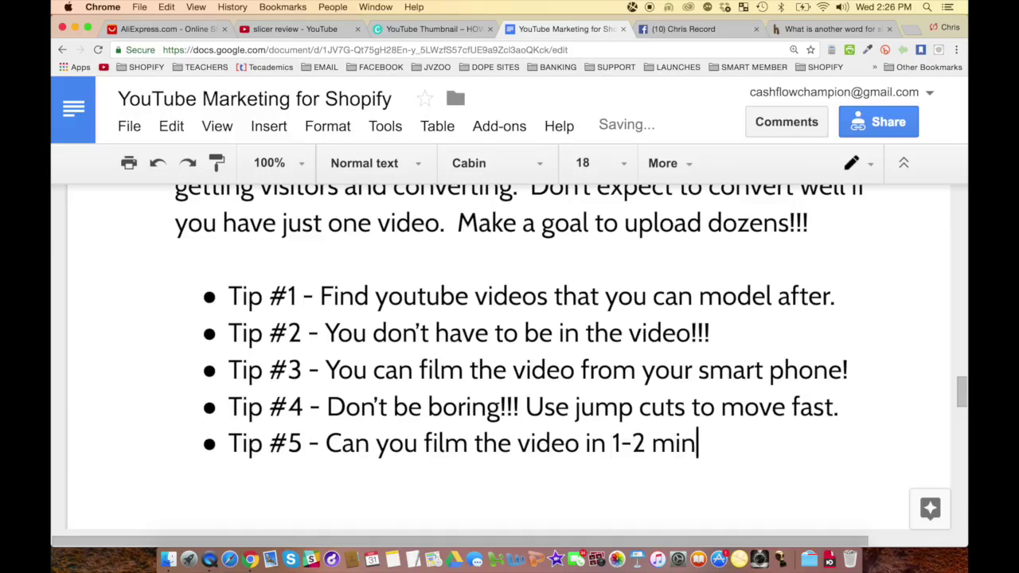
text(utes total?)
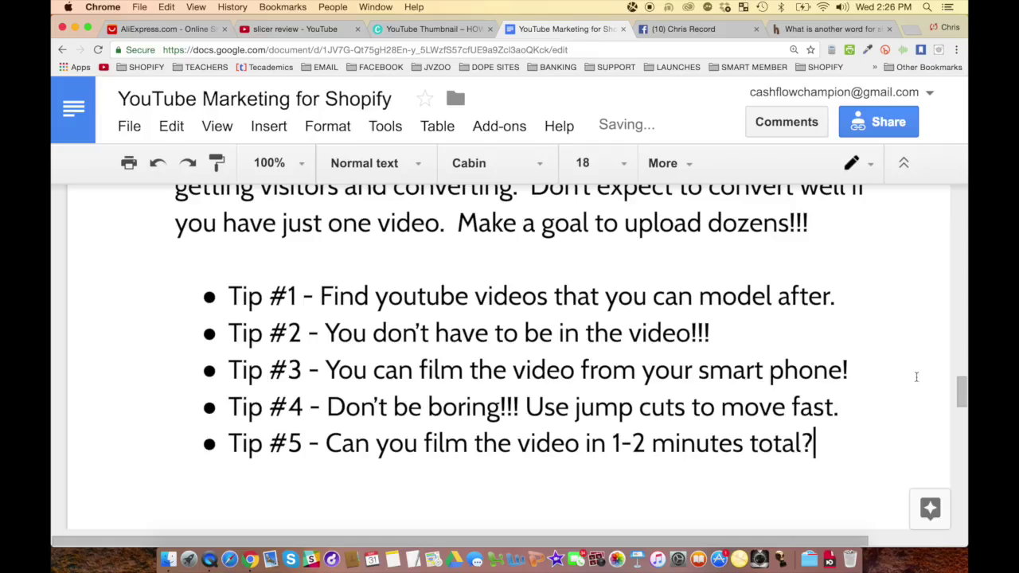
key(Return)
scroll(964, 328, up, 5)
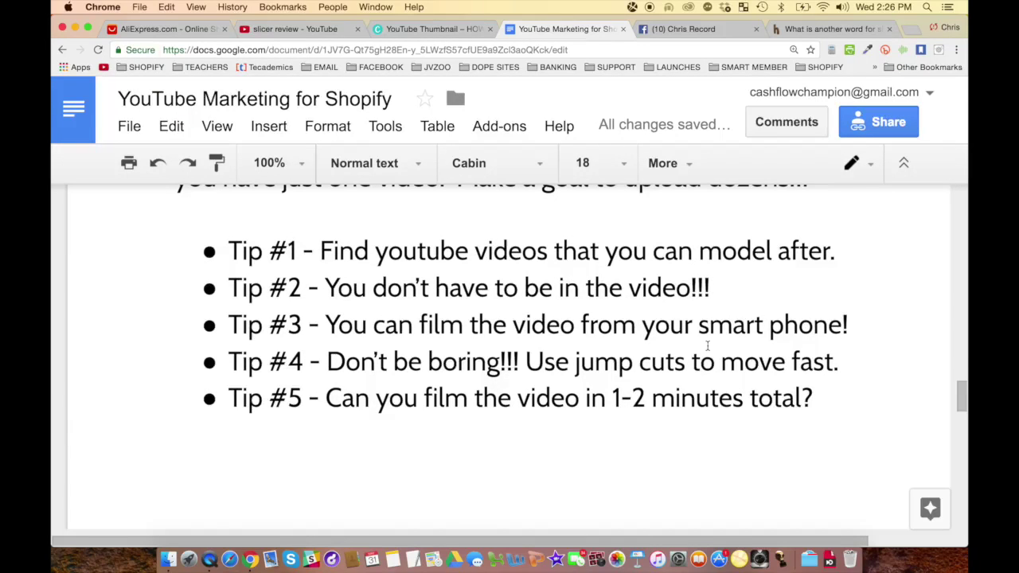
scroll(707, 345, up, 2)
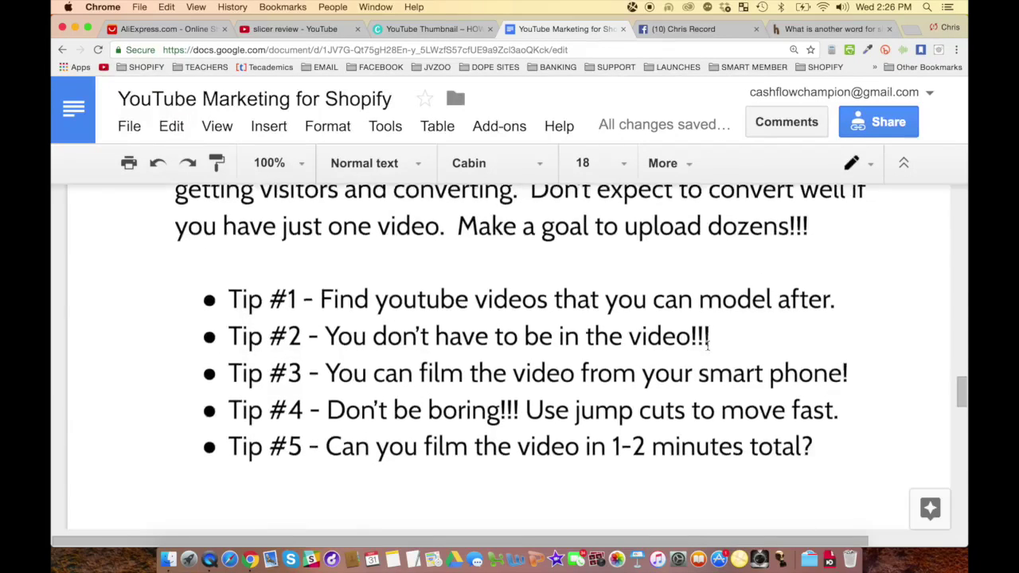
scroll(707, 345, down, 1)
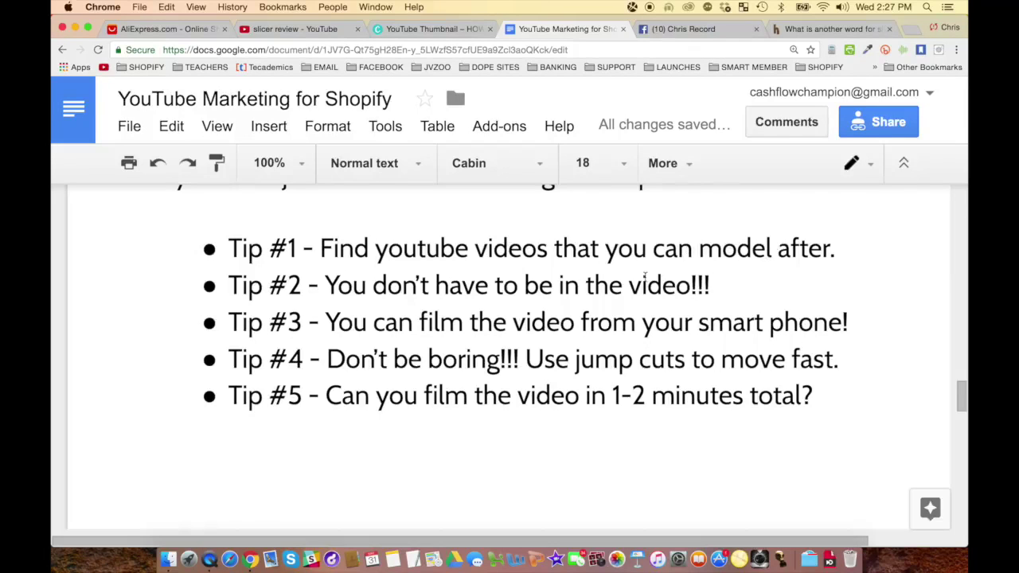
scroll(645, 276, up, 3)
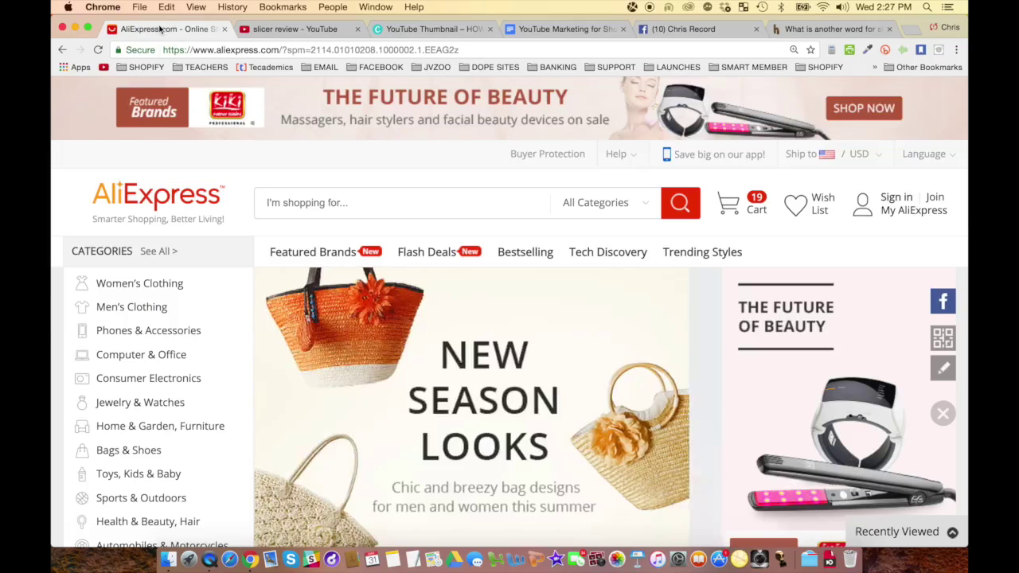
Switch to the open AliExpress page, search for “egg slicer” and look through the product results.
click(180, 24)
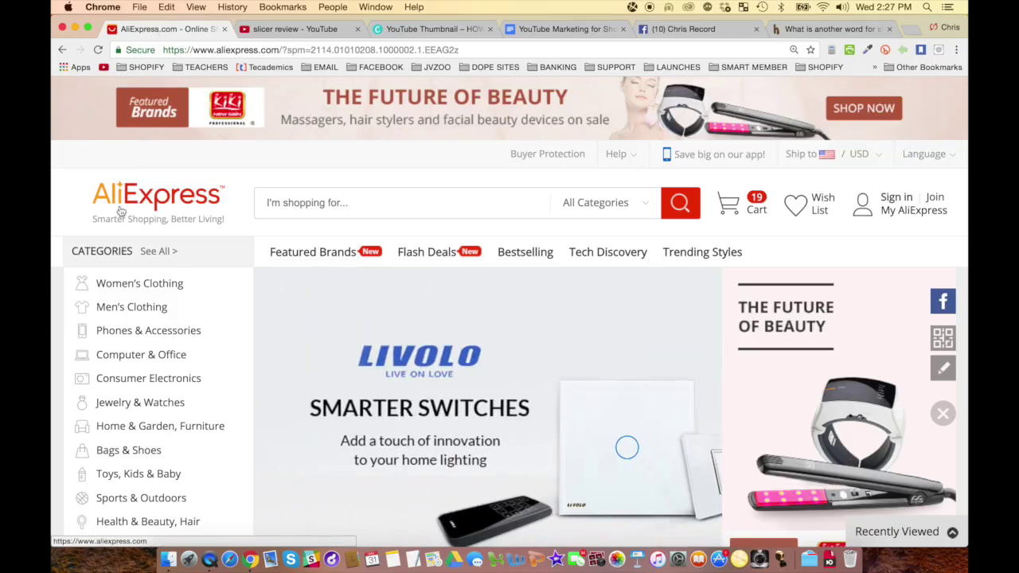
click(307, 204)
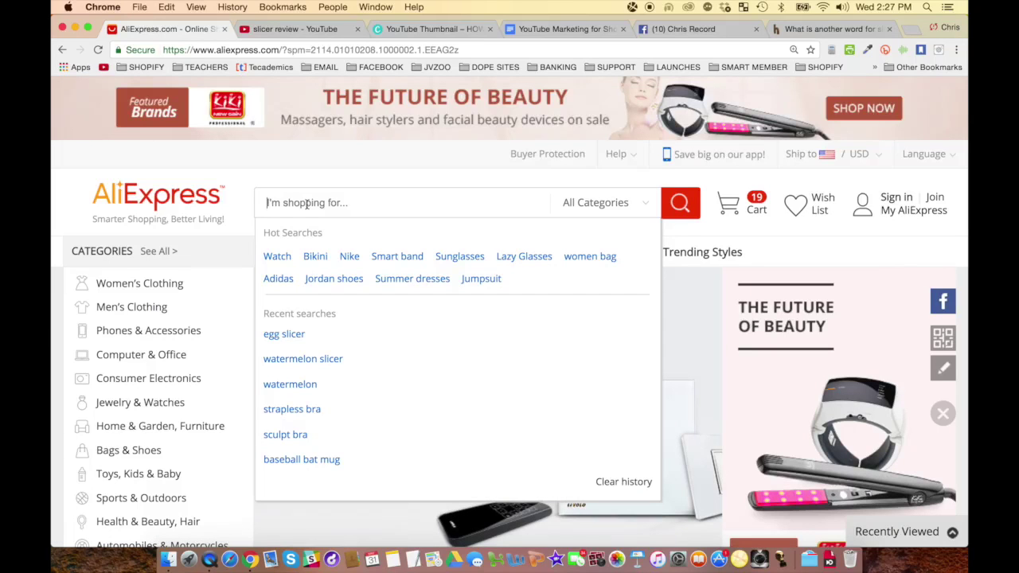
text(egg)
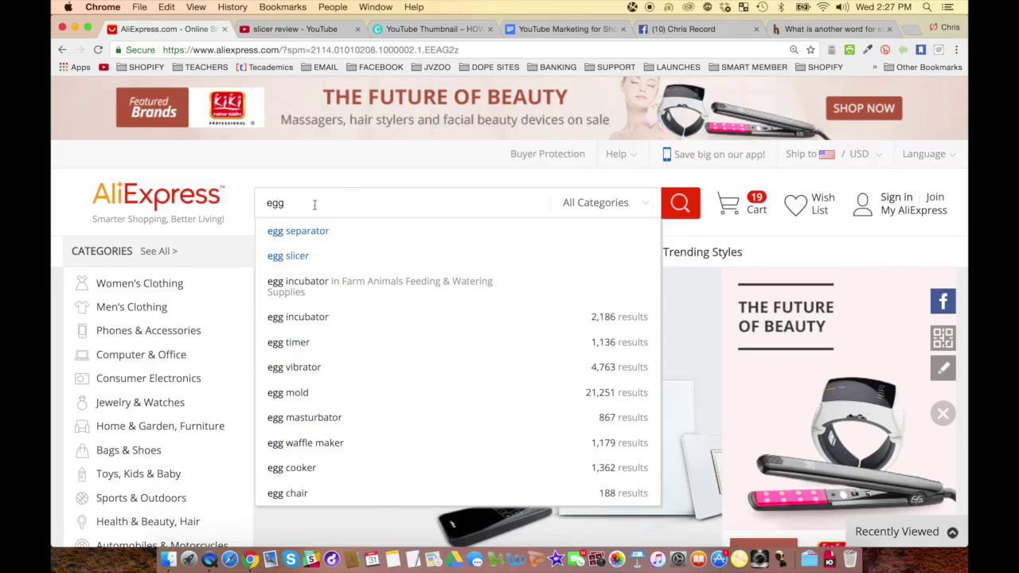
click(299, 256)
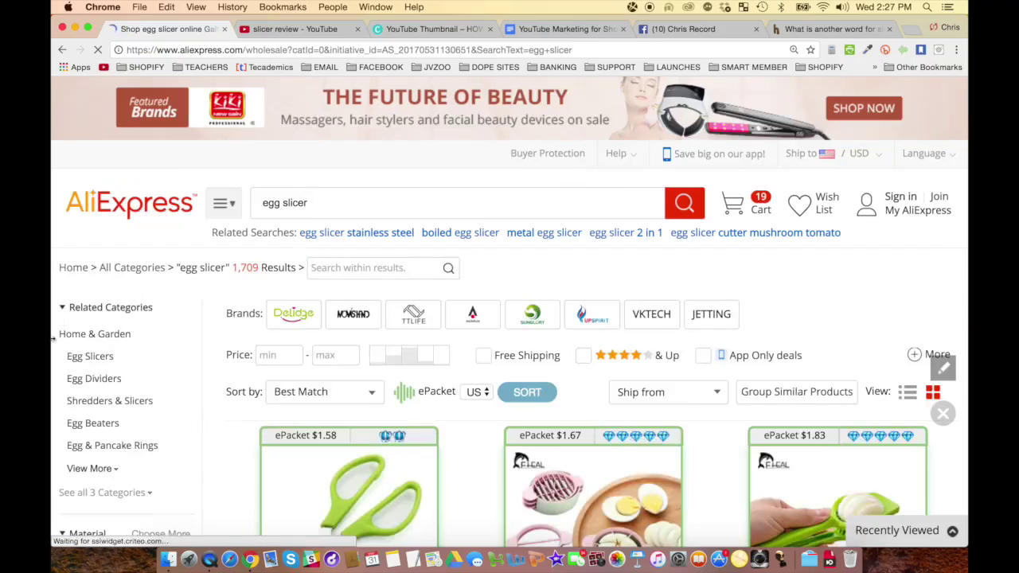
scroll(54, 334, down, 5)
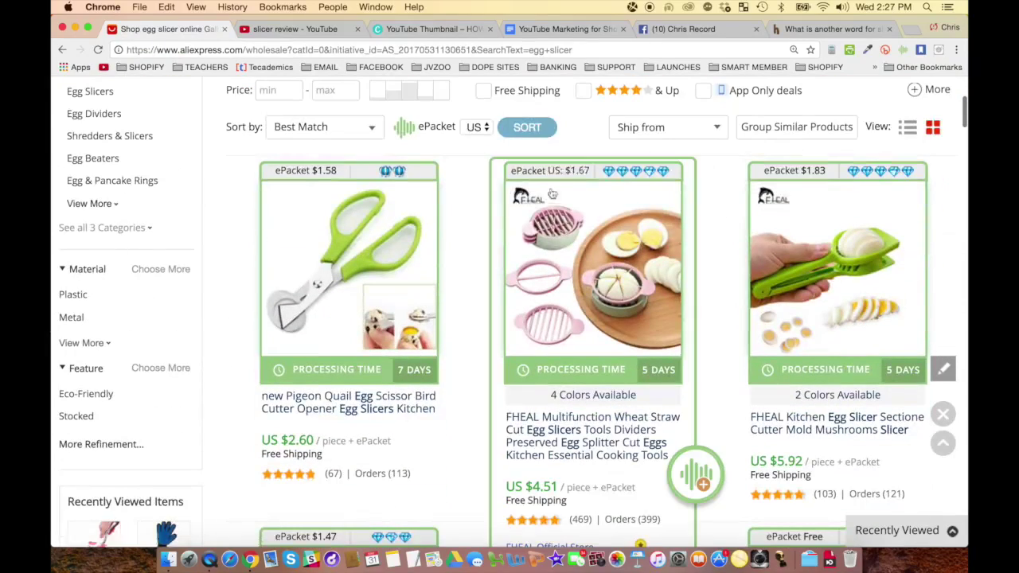
scroll(685, 265, down, 2)
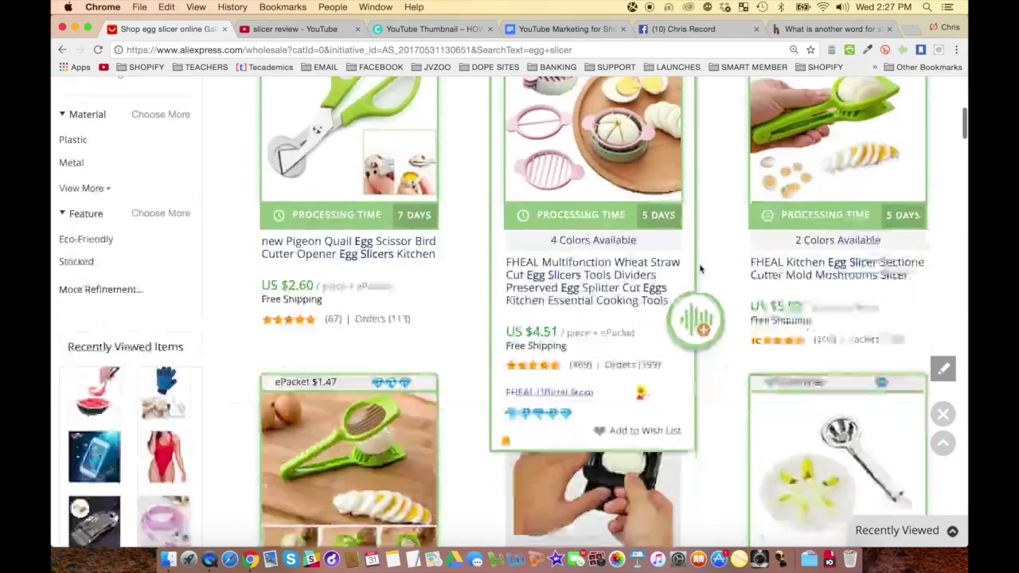
scroll(699, 265, up, 4)
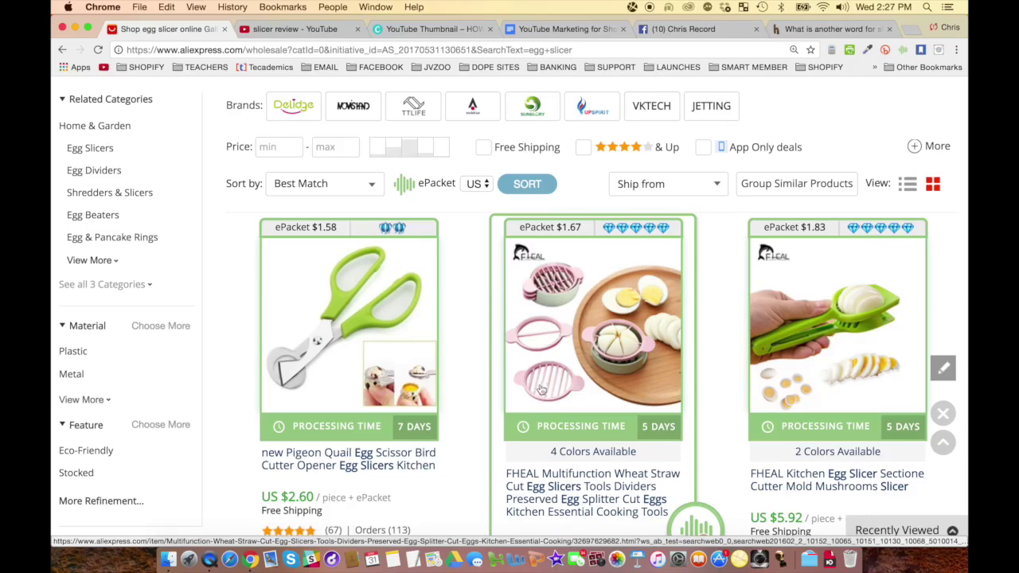
Open the FHEAL multifunction wheat straw egg slicer listing, look through its product photos, and close the listing.
click(559, 348)
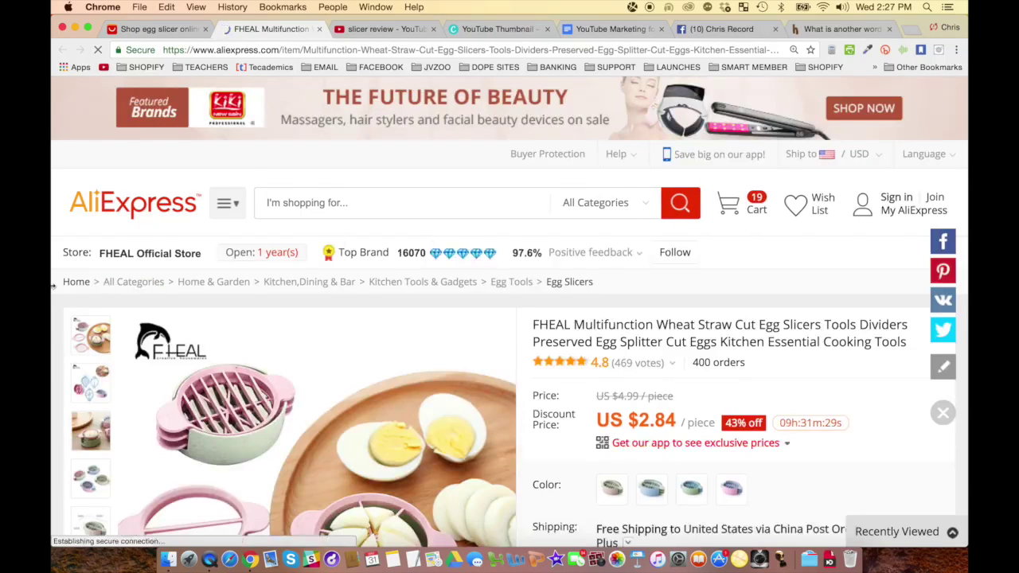
scroll(64, 358, down, 3)
mouse_move(83, 469)
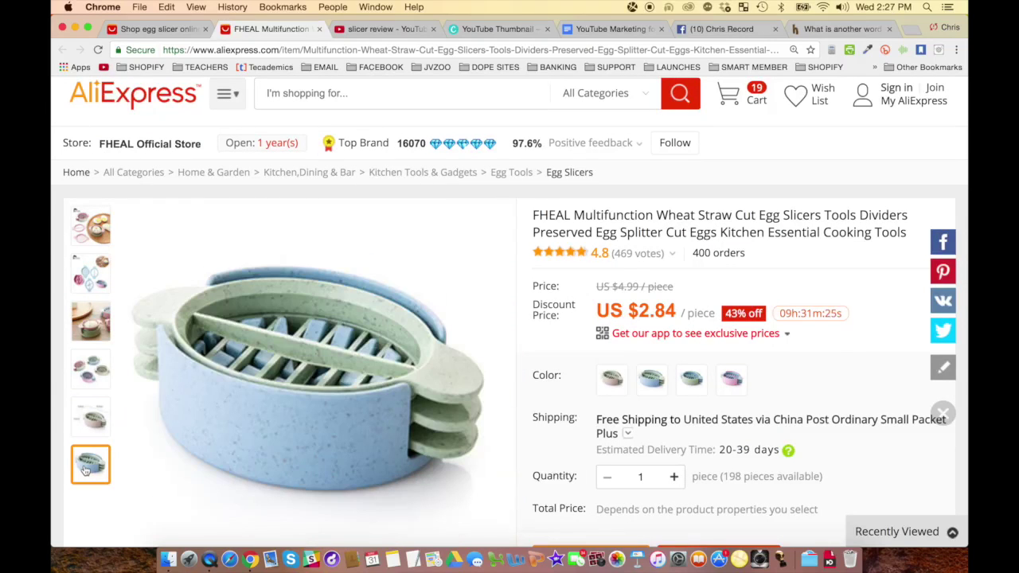
mouse_move(93, 434)
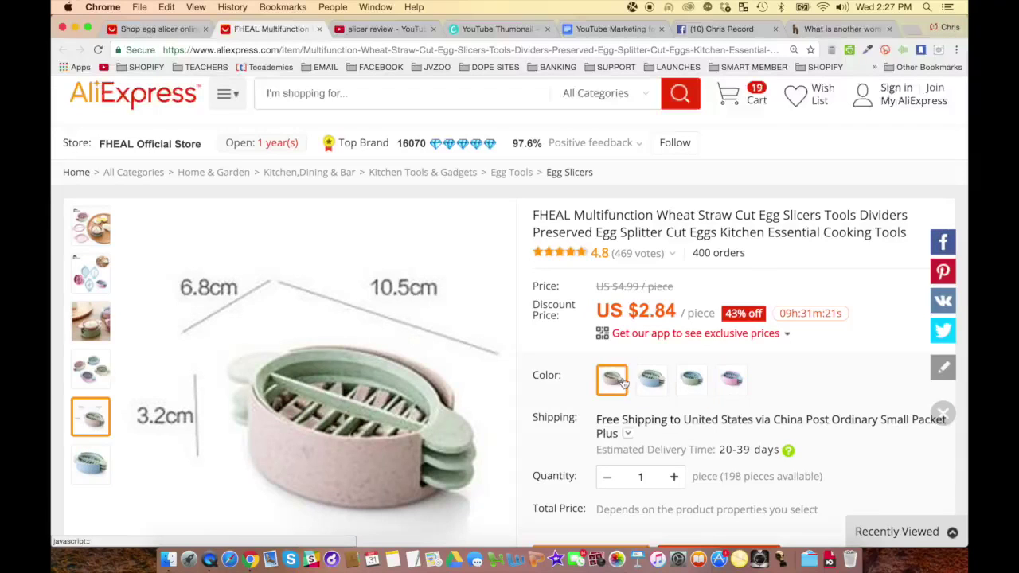
mouse_move(94, 378)
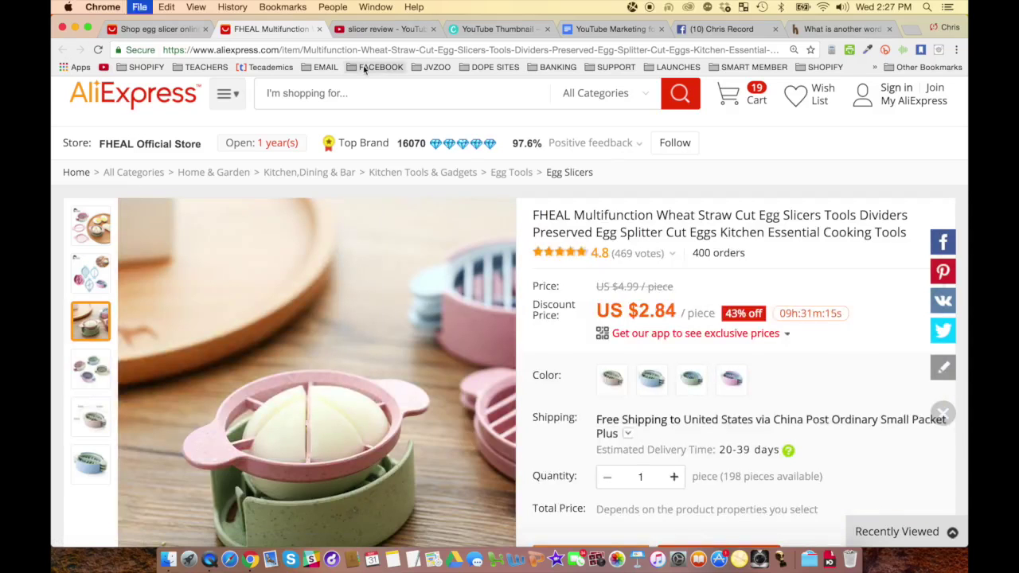
key(super+w)
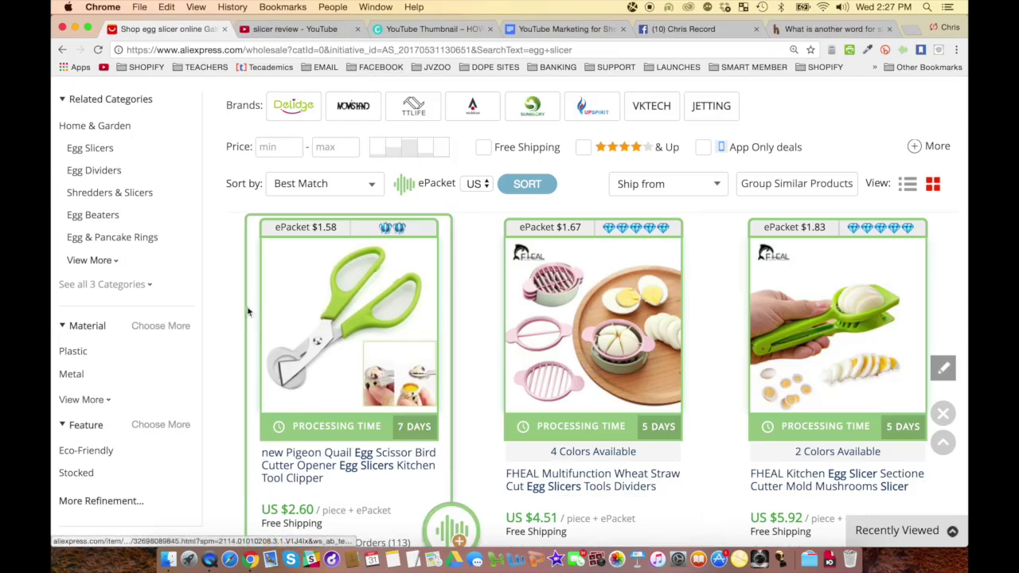
Browse further through the egg slicer results and open the Hot Sale Stainless Steel Boiled Egg Slicer listing with the black product photo.
scroll(228, 256, down, 5)
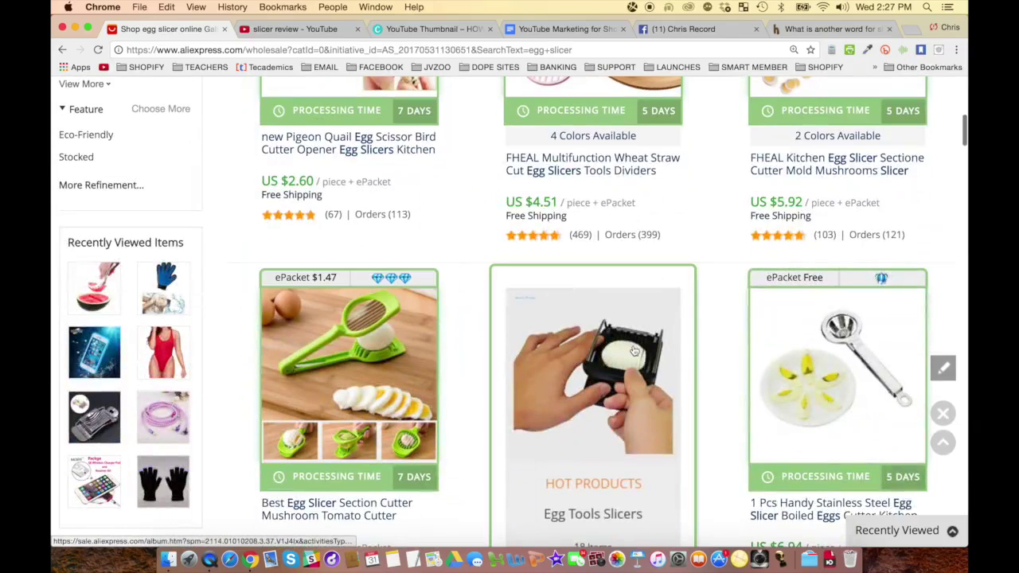
scroll(721, 280, down, 1)
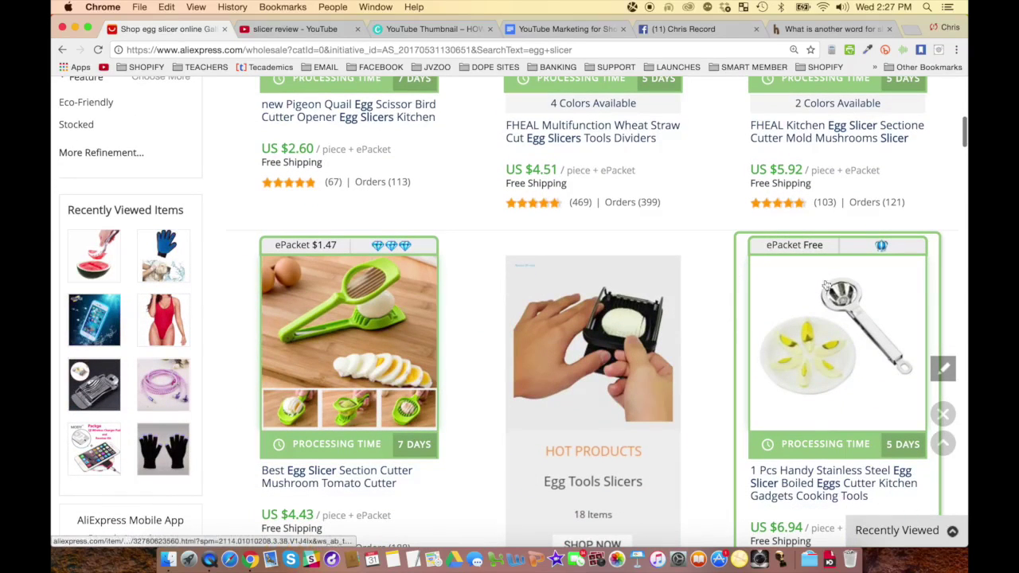
scroll(720, 282, down, 3)
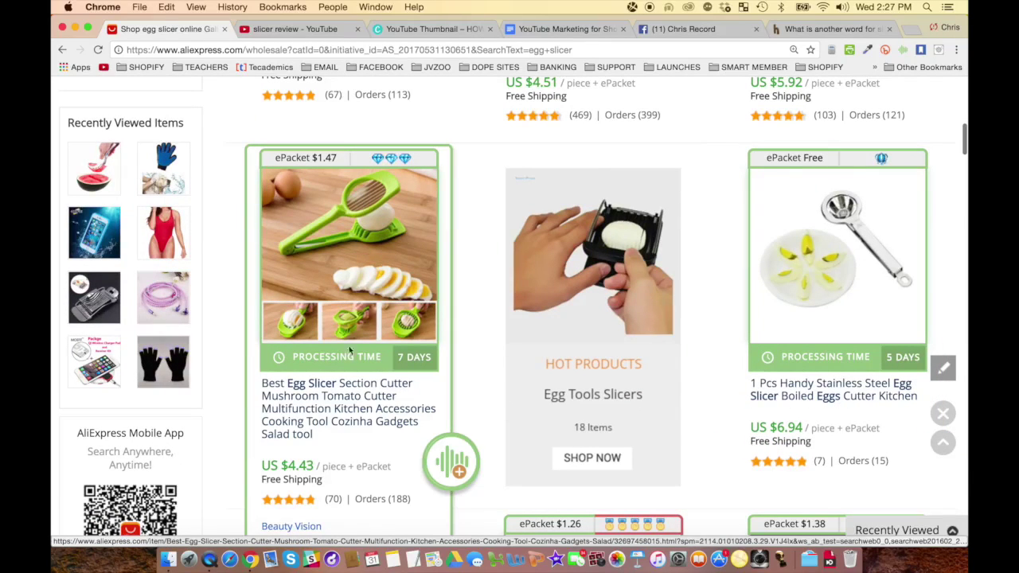
scroll(711, 320, down, 5)
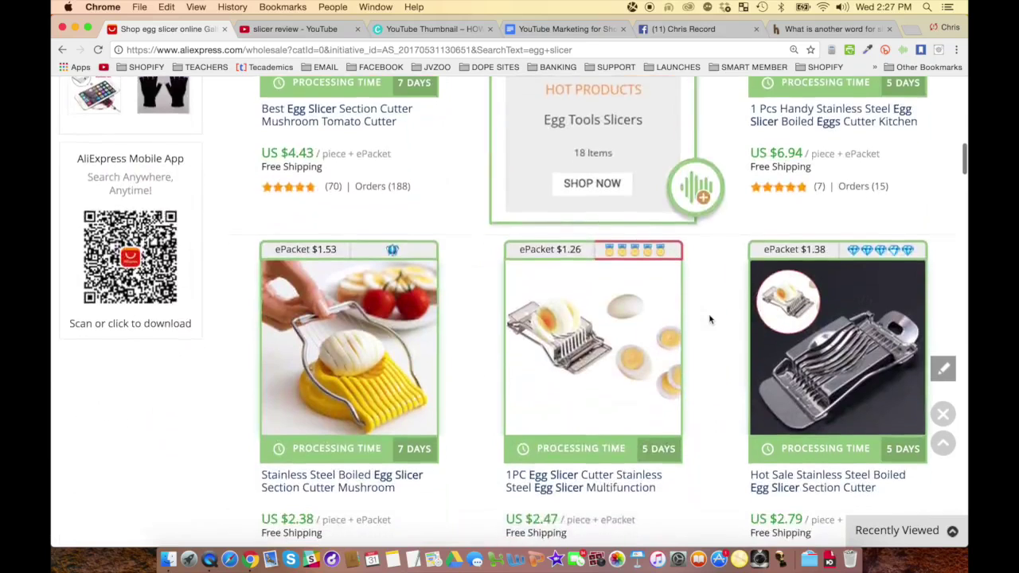
scroll(710, 319, down, 2)
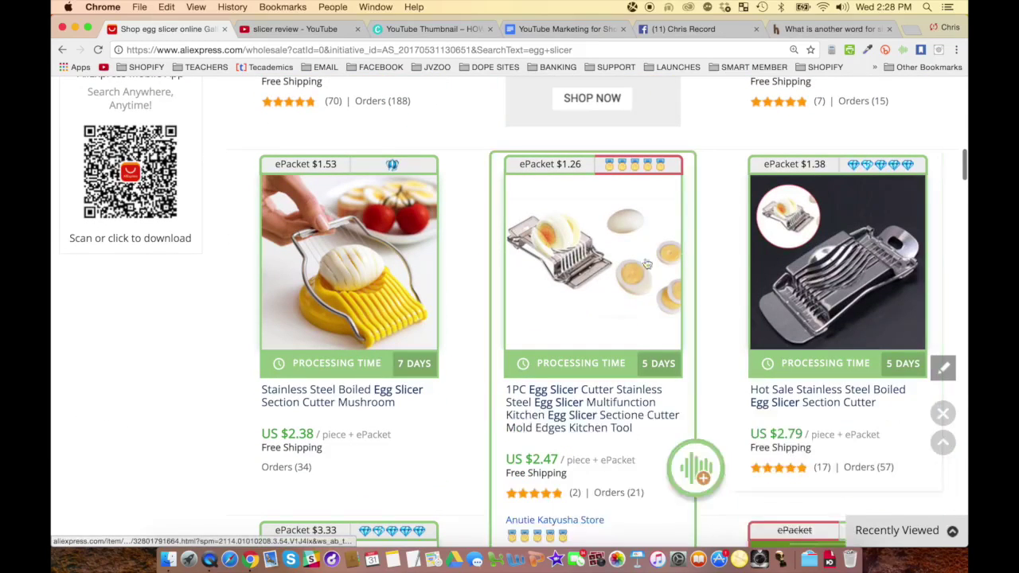
click(843, 263)
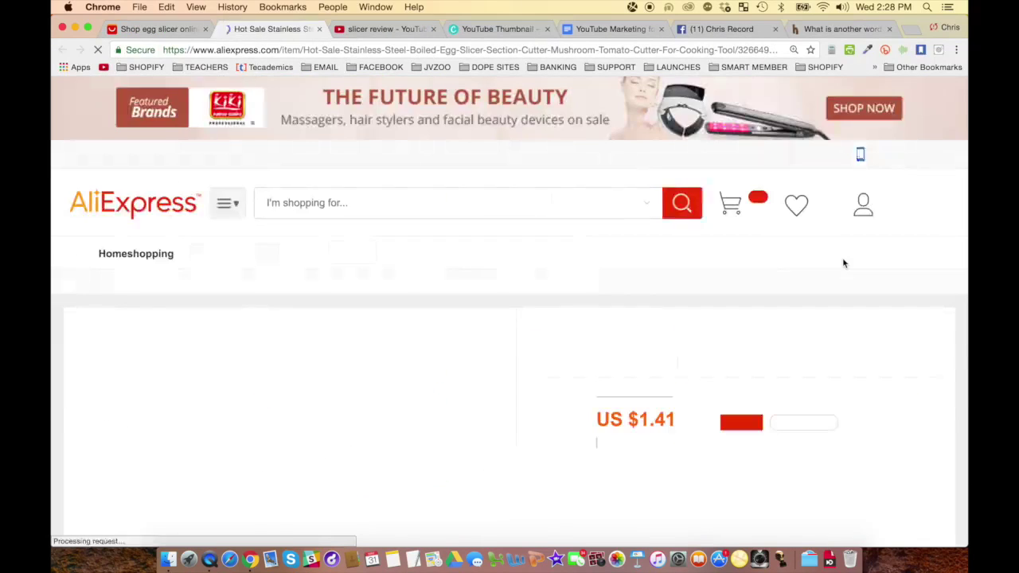
scroll(774, 279, down, 3)
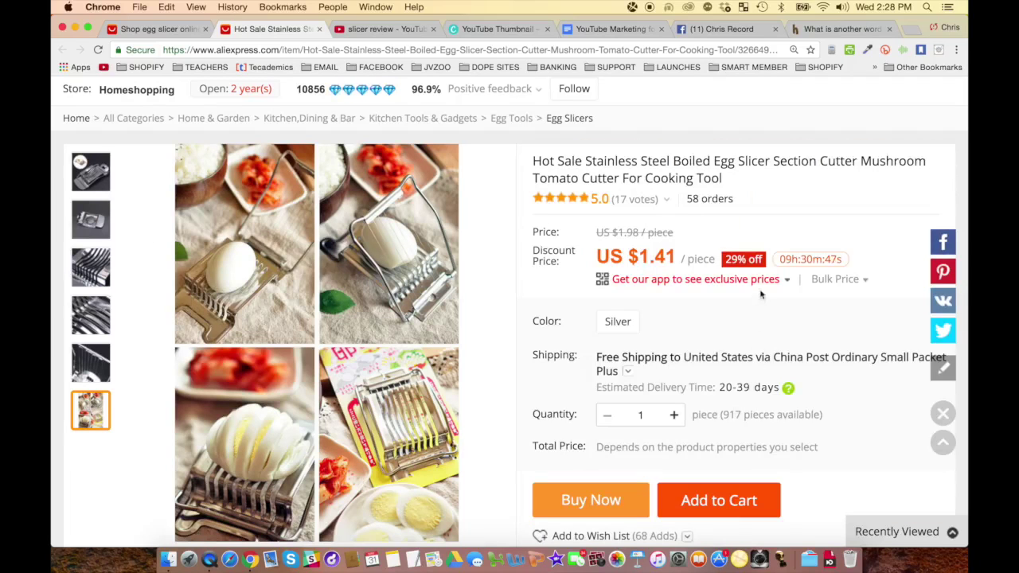
scroll(760, 295, up, 2)
scroll(756, 301, down, 3)
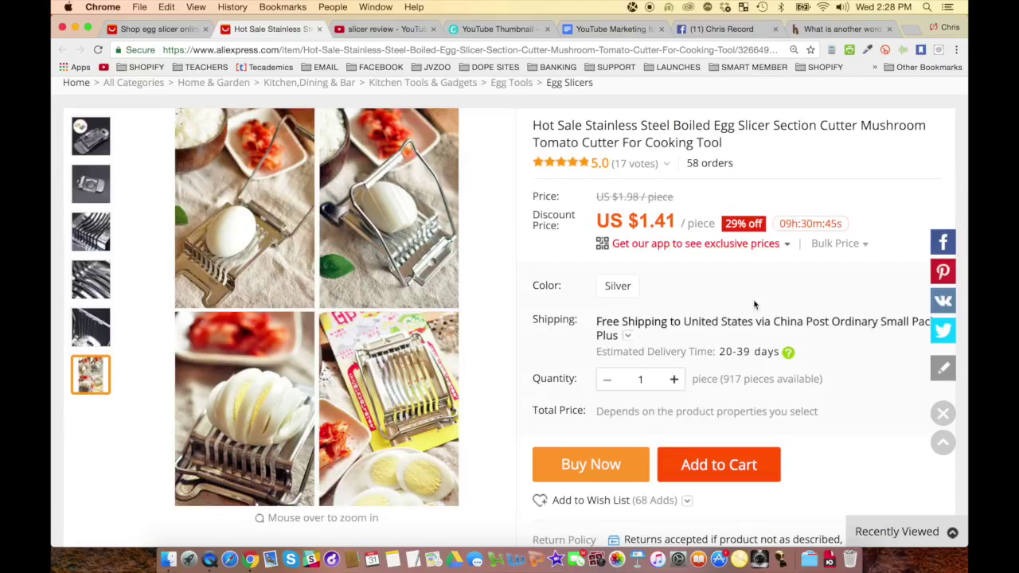
Choose ePacket shipping and the Silver color for the egg slicer, and highlight the total price amount.
click(812, 322)
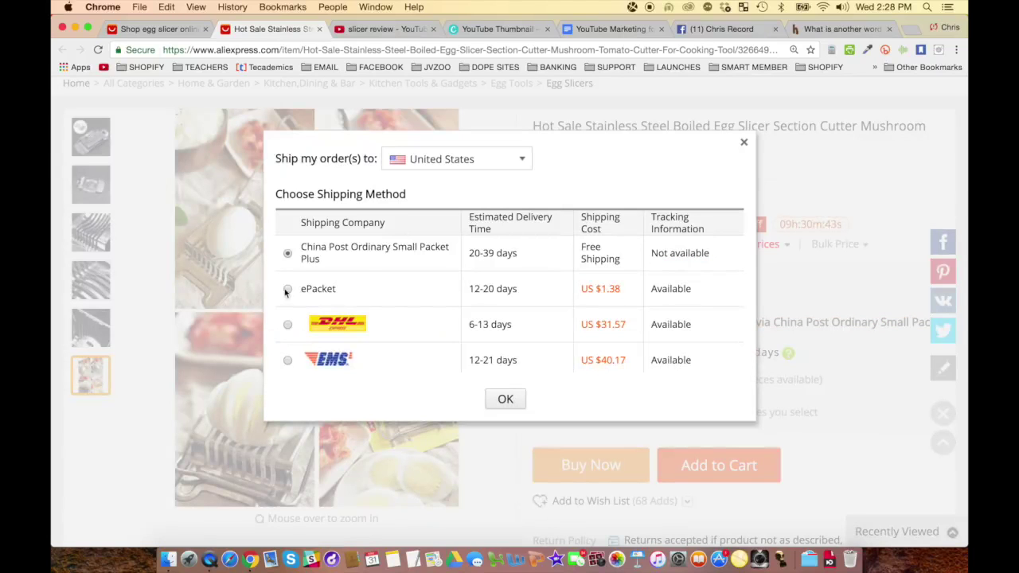
click(504, 400)
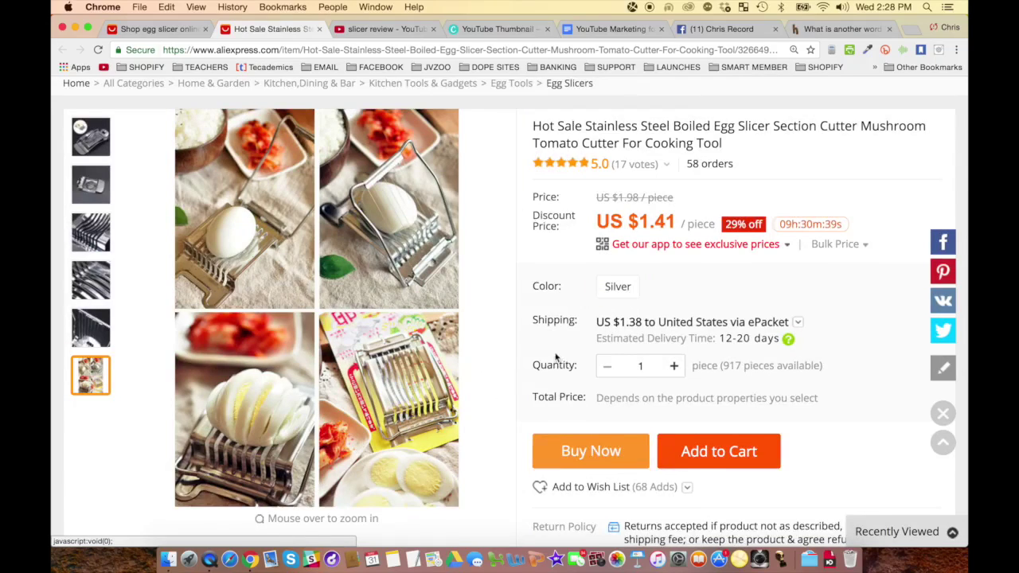
scroll(555, 359, down, 2)
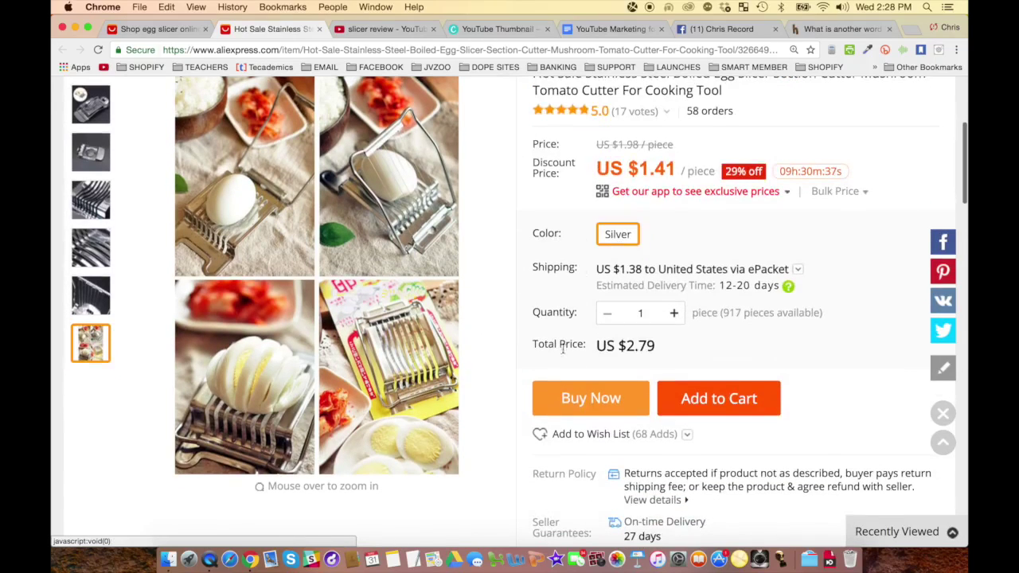
drag(672, 353, 635, 350)
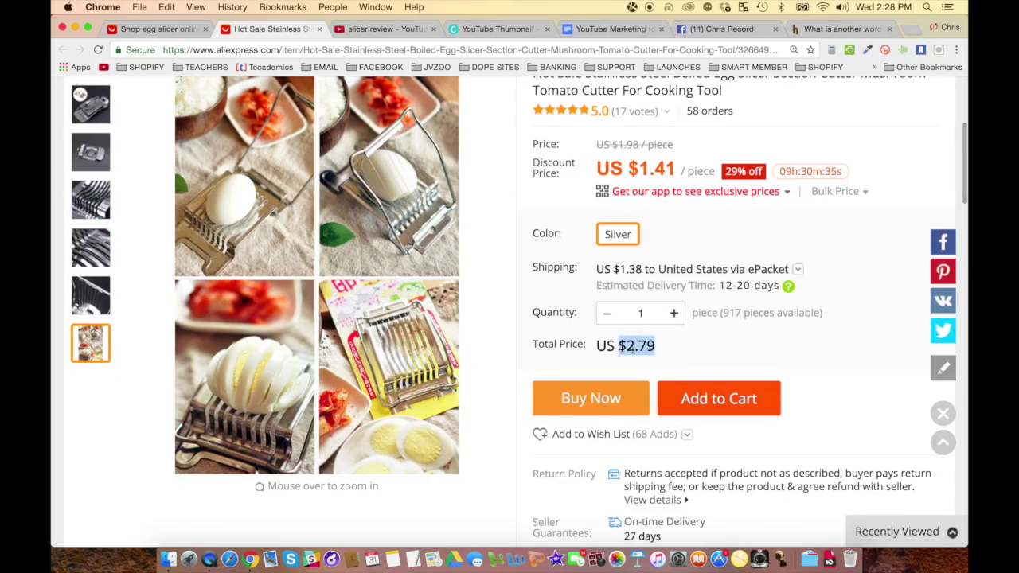
scroll(224, 233, up, 1)
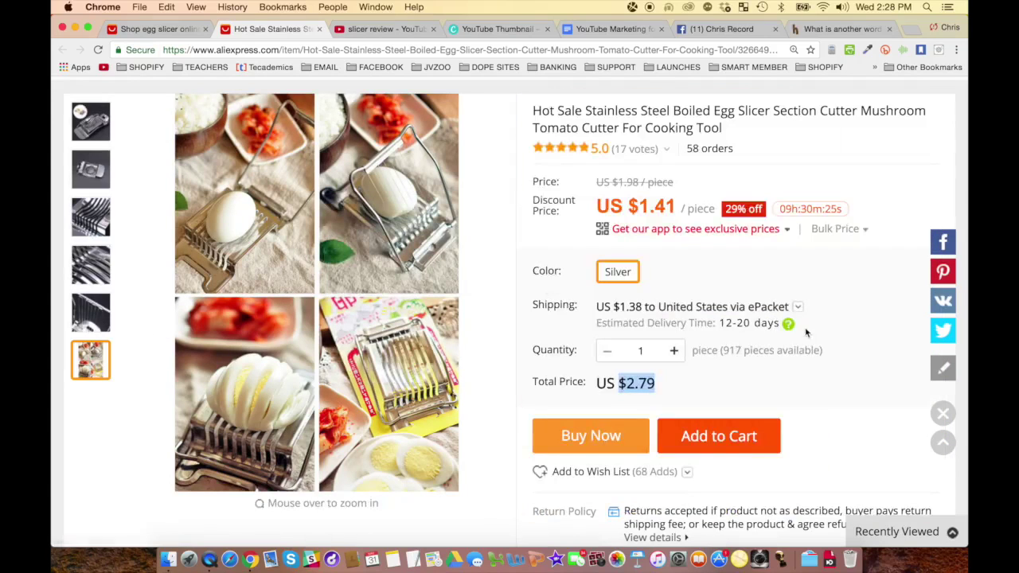
scroll(811, 332, up, 1)
scroll(809, 328, down, 2)
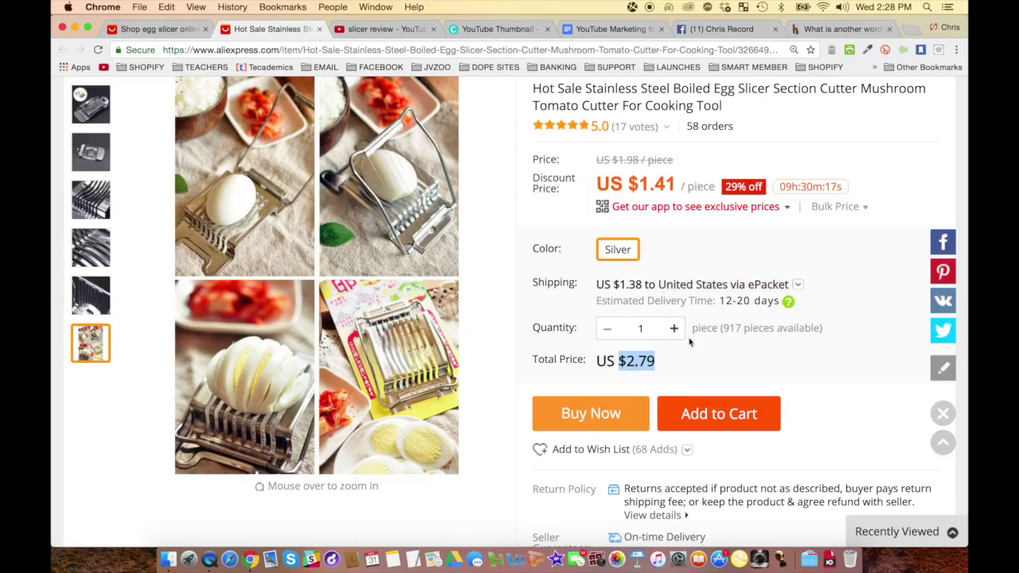
scroll(663, 350, up, 1)
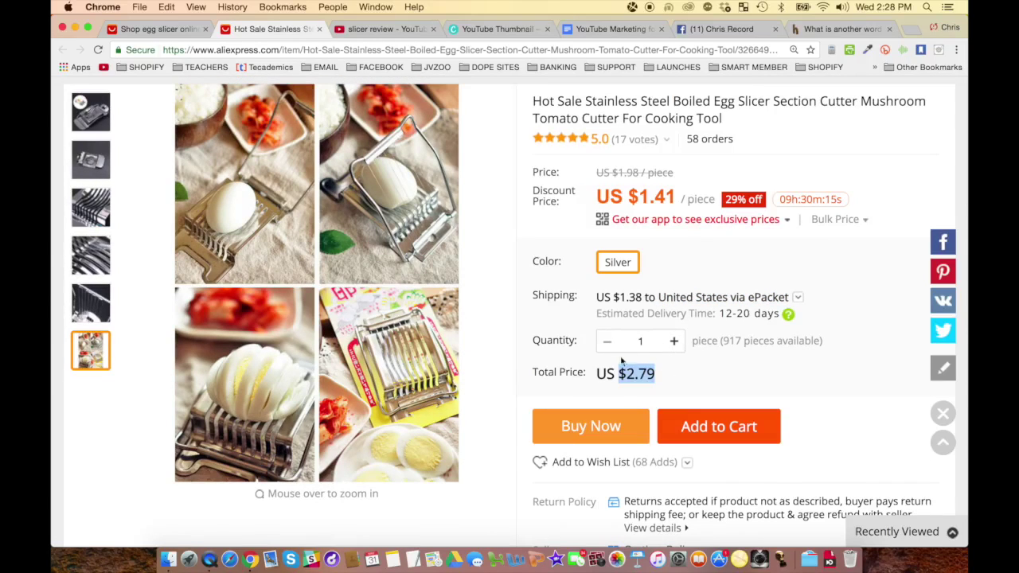
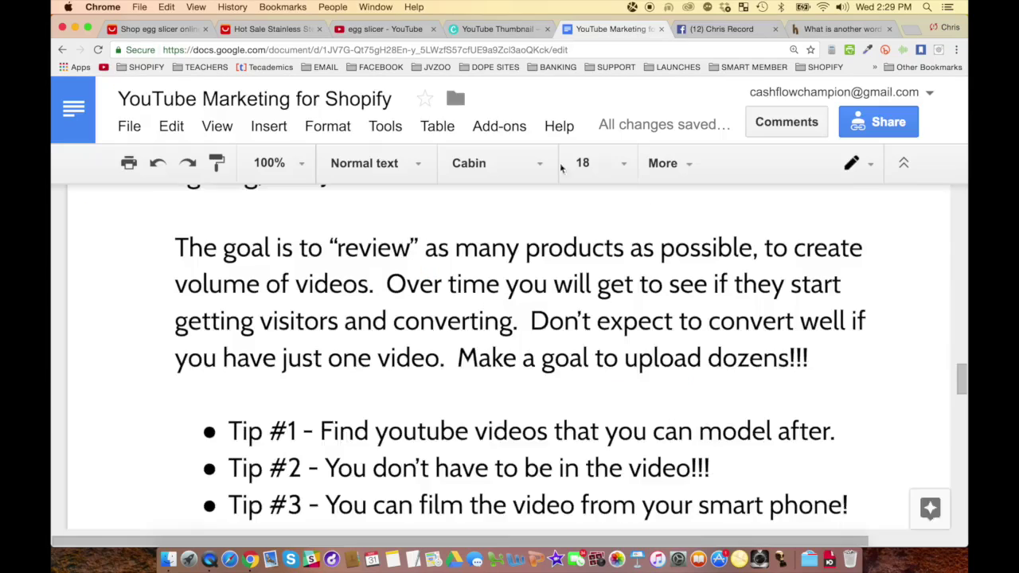
Below the tips in the document, end the bulleted list and add the line “EXAMPLE: EGG SLICER”.
scroll(422, 336, down, 10)
key(BackSpace)
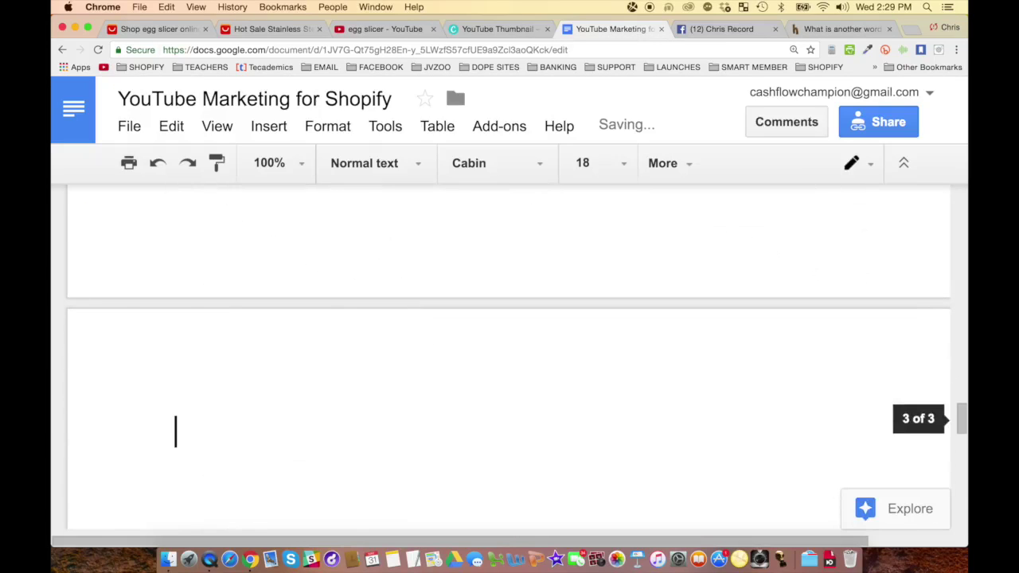
text(EXAMPLE:  E)
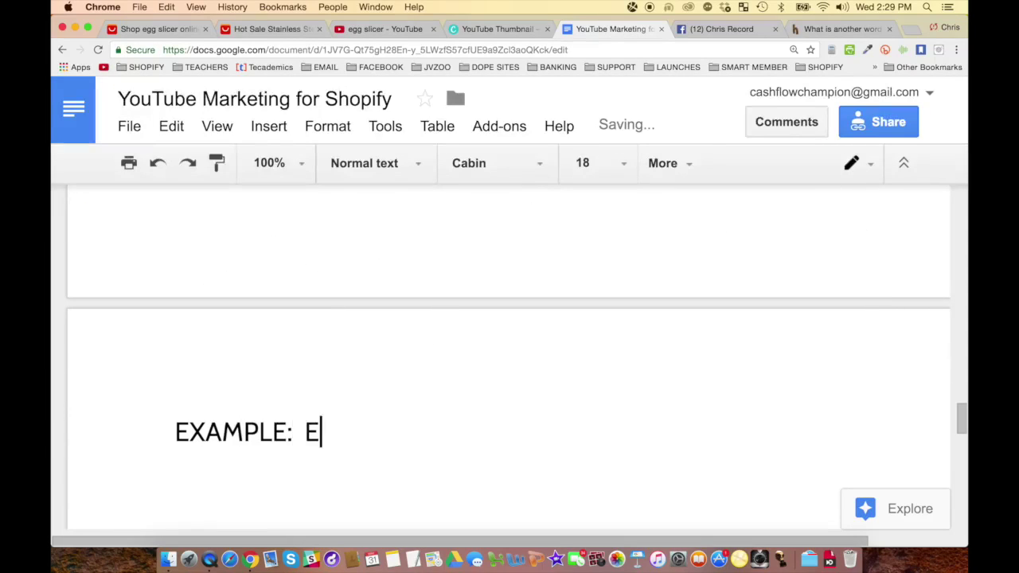
text(GG SLIDER)
key(BackSpace)
key(BackSpace)
key(BackSpace)
text(CER)
key(Return)
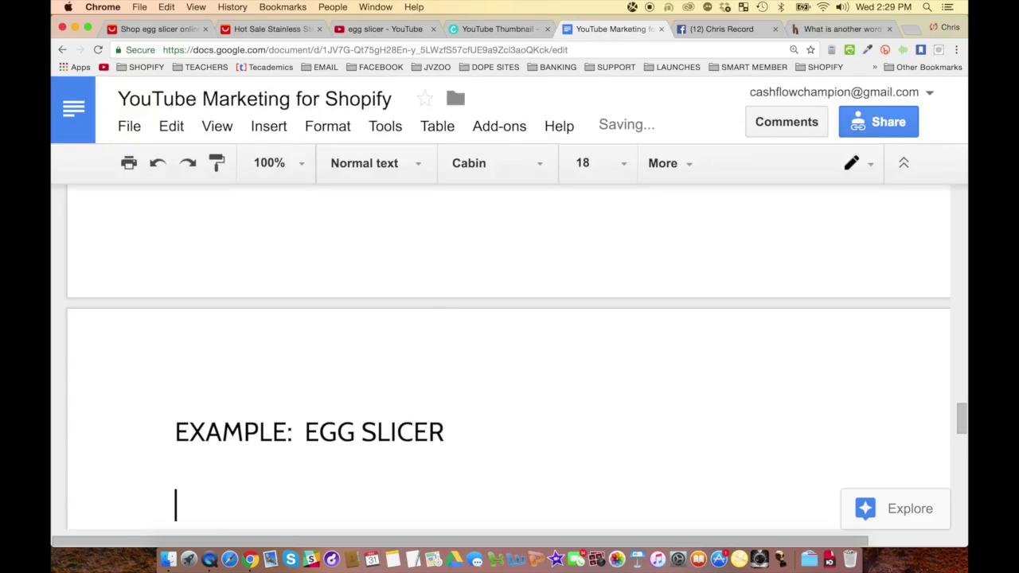
Make the word “EXAMPLE:” bold and start a new line below the heading line.
click(224, 431)
drag(298, 432, 56, 415)
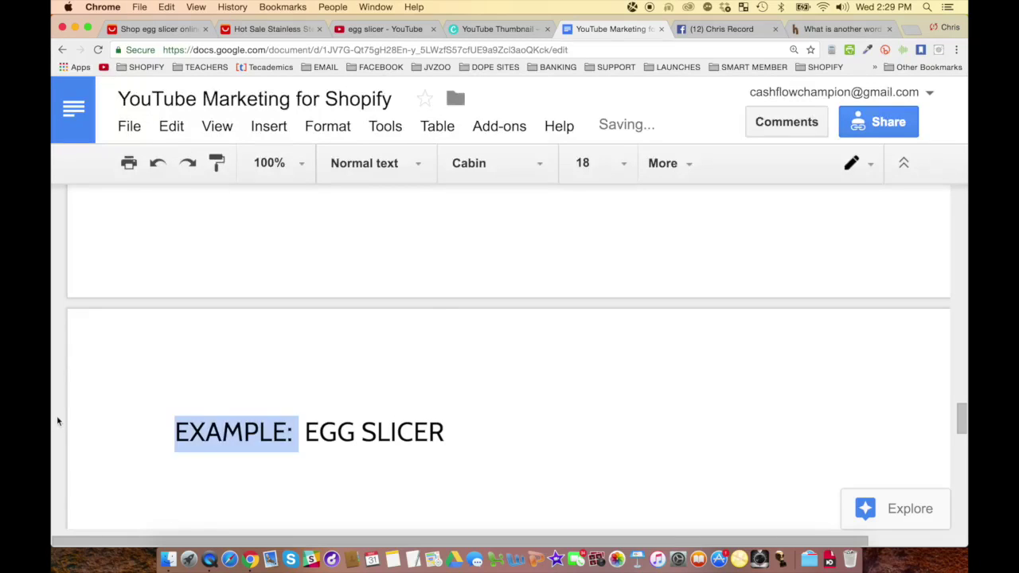
key(super+b)
drag(195, 474, 326, 453)
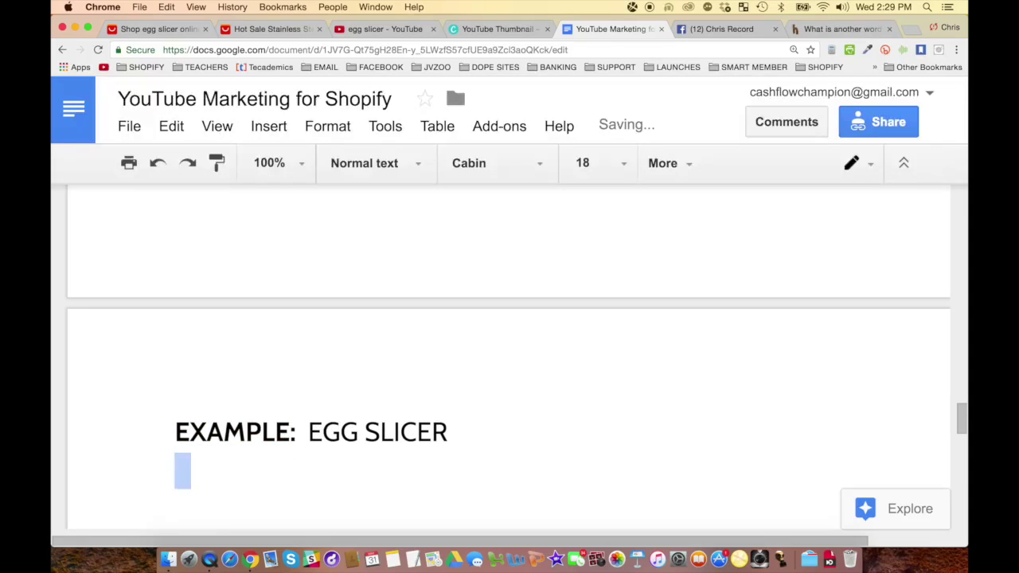
key(Return)
scroll(346, 302, down, 3)
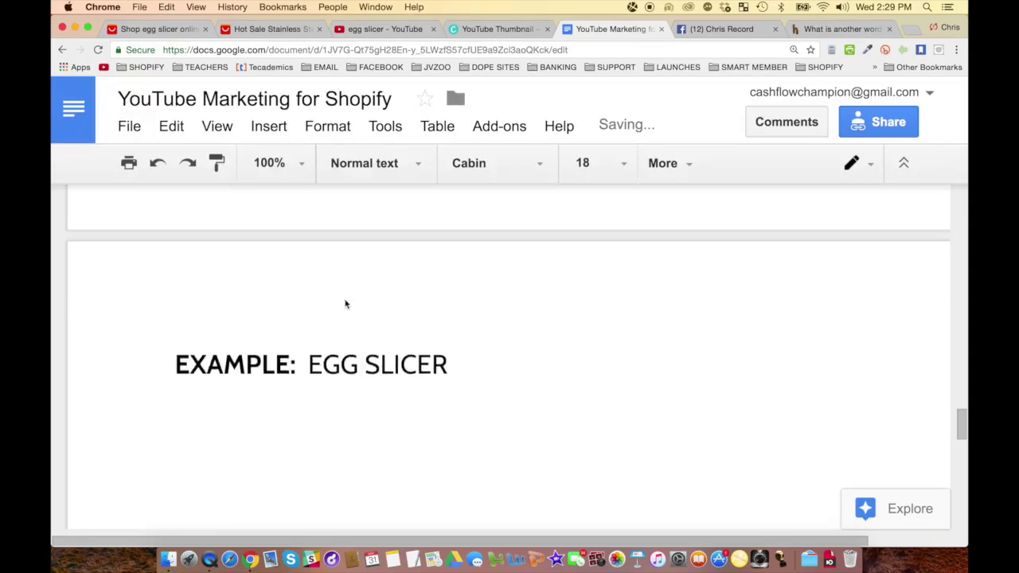
Reopen the Hot Sale Stainless Steel egg slicer listing on AliExpress and paste its web address below the example line in the document.
click(155, 29)
click(830, 280)
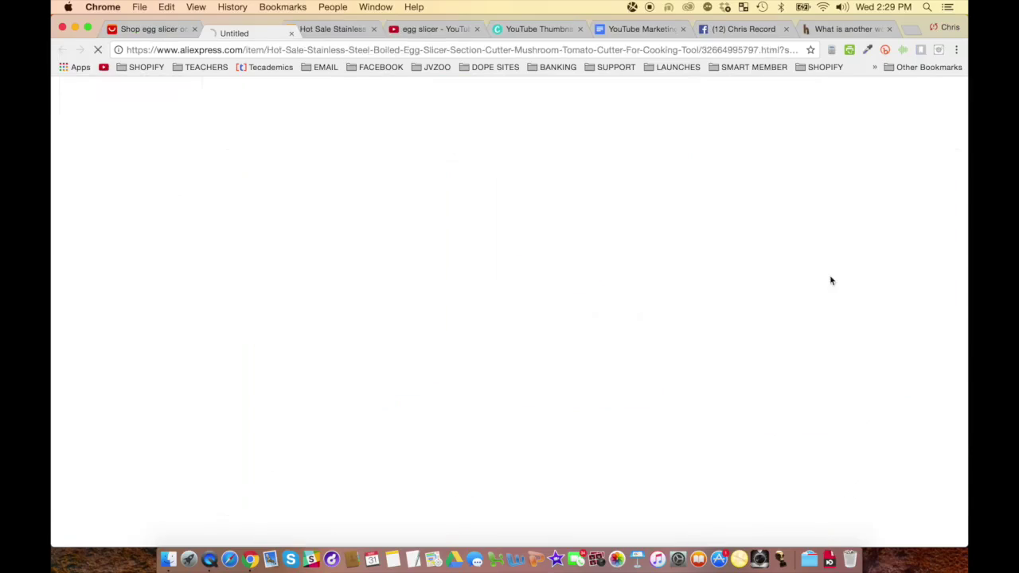
click(307, 49)
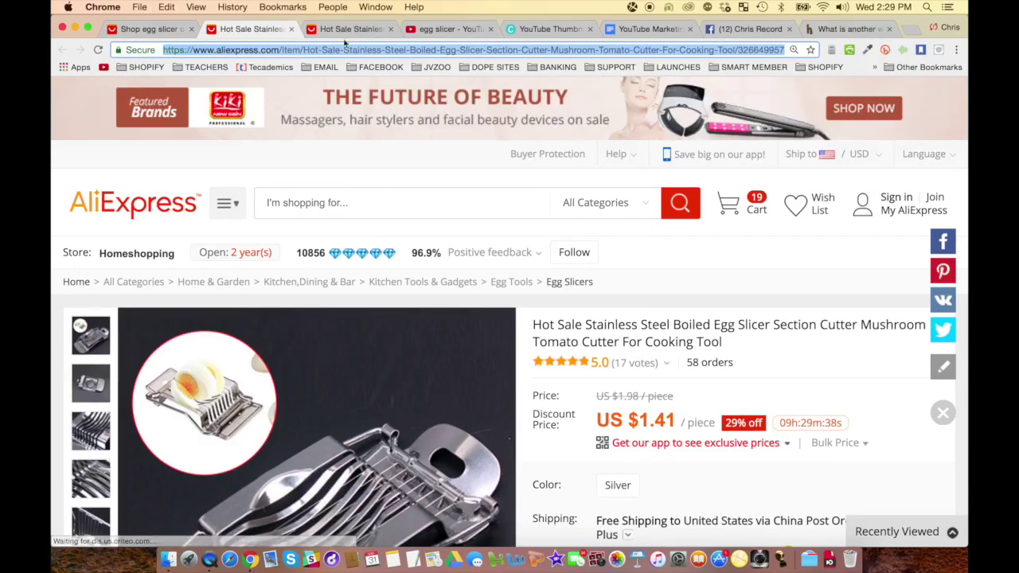
click(649, 28)
key(super+v)
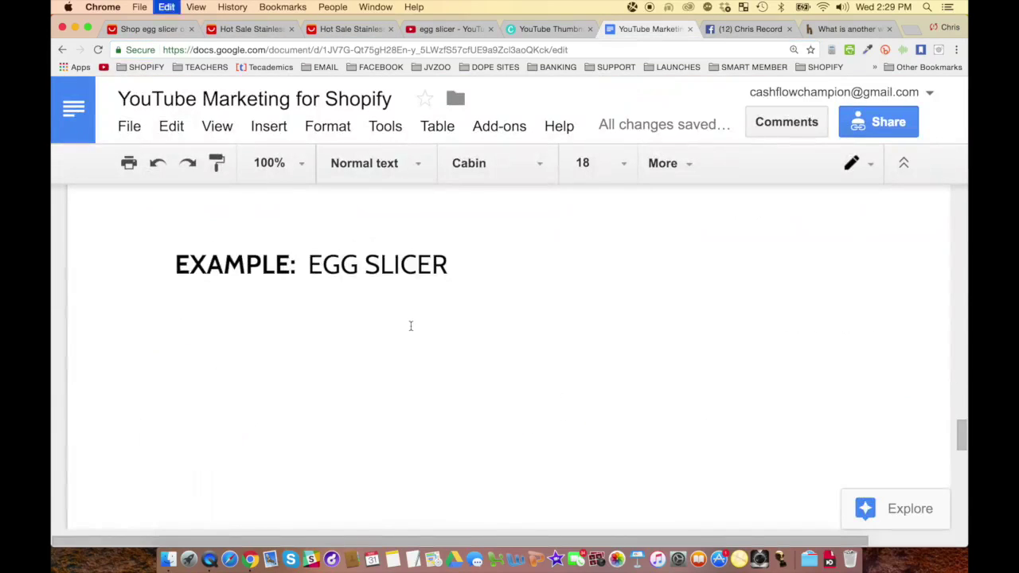
Trim the pasted AliExpress address so that it ends at “.html”, and turn it into a link by ending the line.
scroll(411, 327, up, 5)
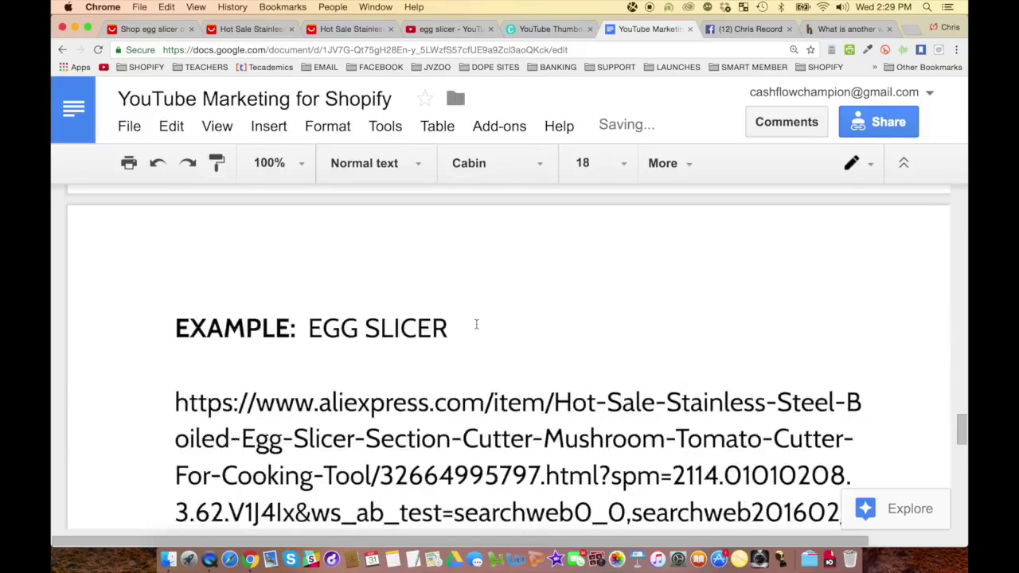
click(611, 362)
key(super+shift+Down)
key(BackSpace)
key(BackSpace)
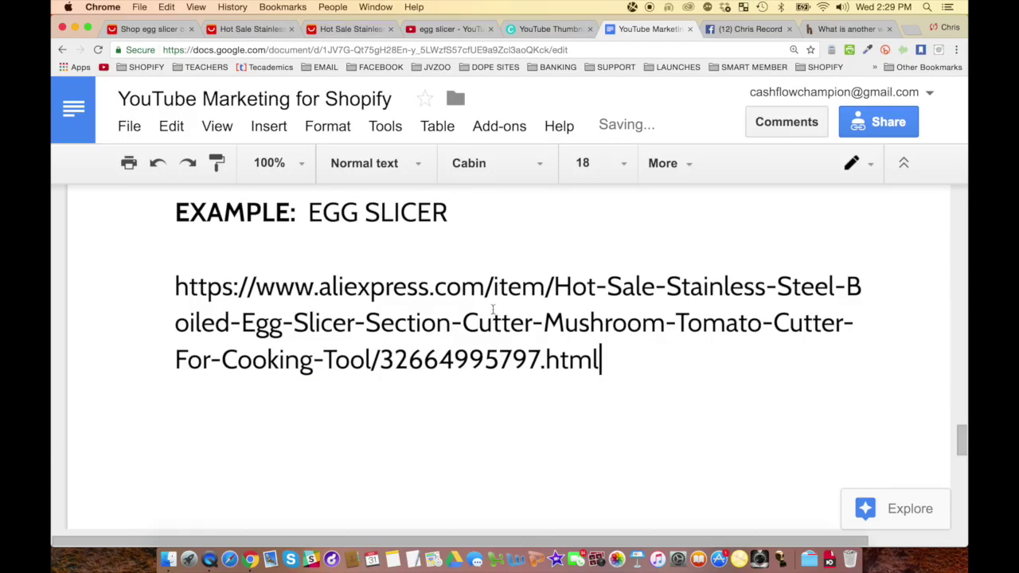
key(Return)
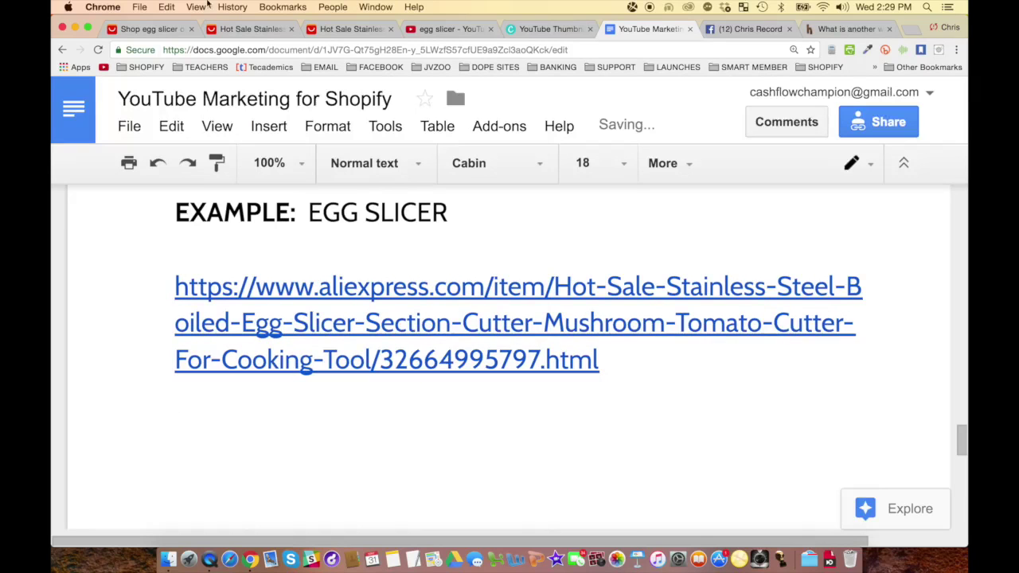
Return to the AliExpress results, open the Hot Sale Stainless Steel egg slicer listing again and look through its product photos.
click(137, 28)
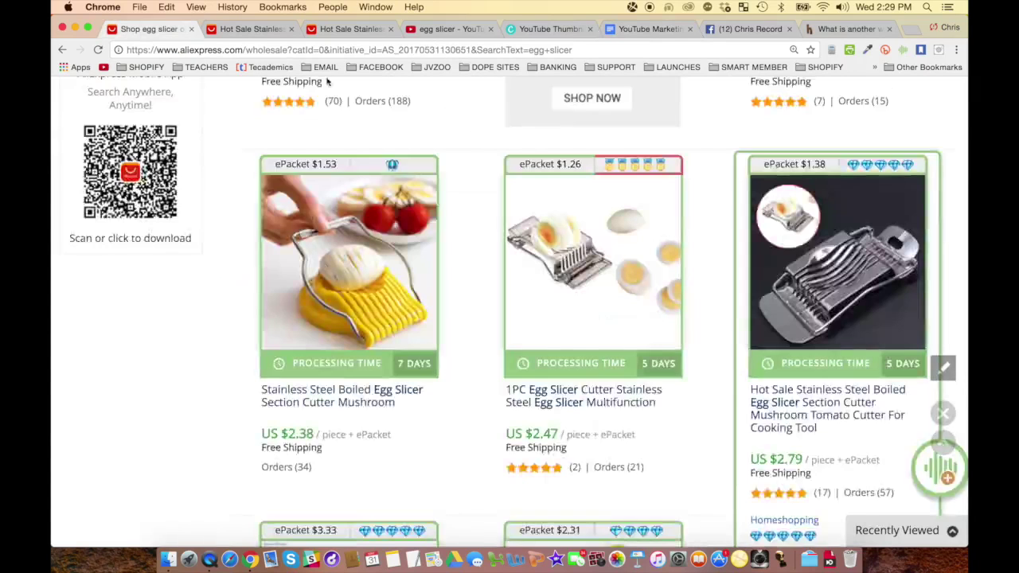
click(868, 276)
scroll(179, 220, down, 4)
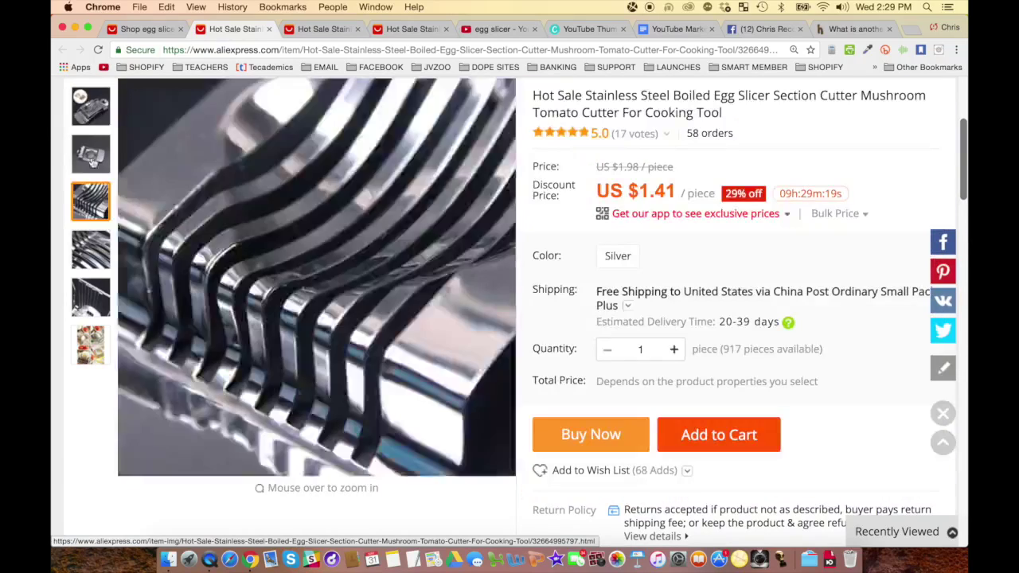
Look through the remaining photos of the stainless steel egg slicer and return to the first product photo.
mouse_move(91, 130)
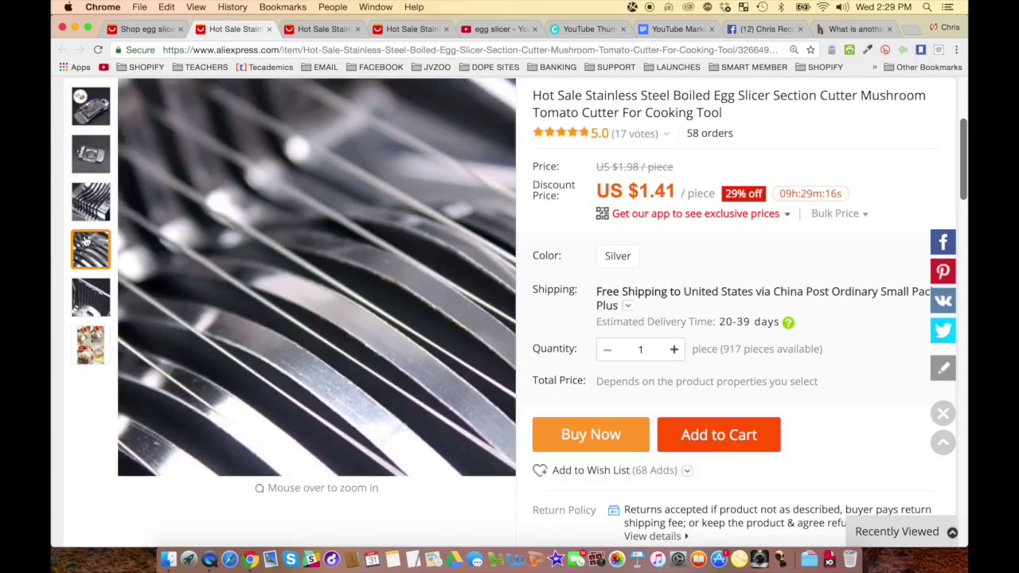
mouse_move(85, 353)
mouse_move(90, 106)
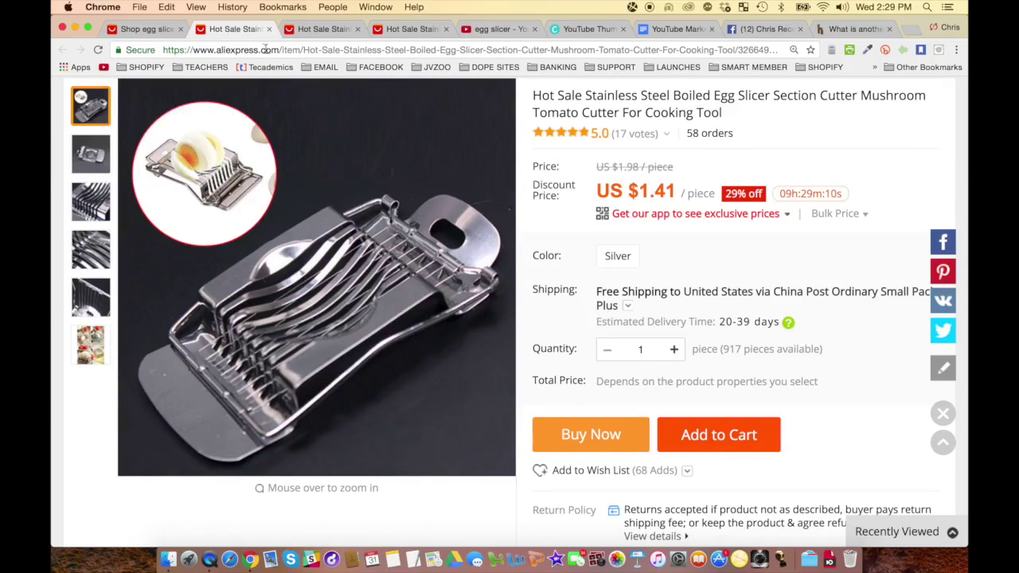
Switch to YouTube, browse the egg slicer search results and open the video “What Can You Cut with an Egg Slicer? Life Hacks”.
click(501, 29)
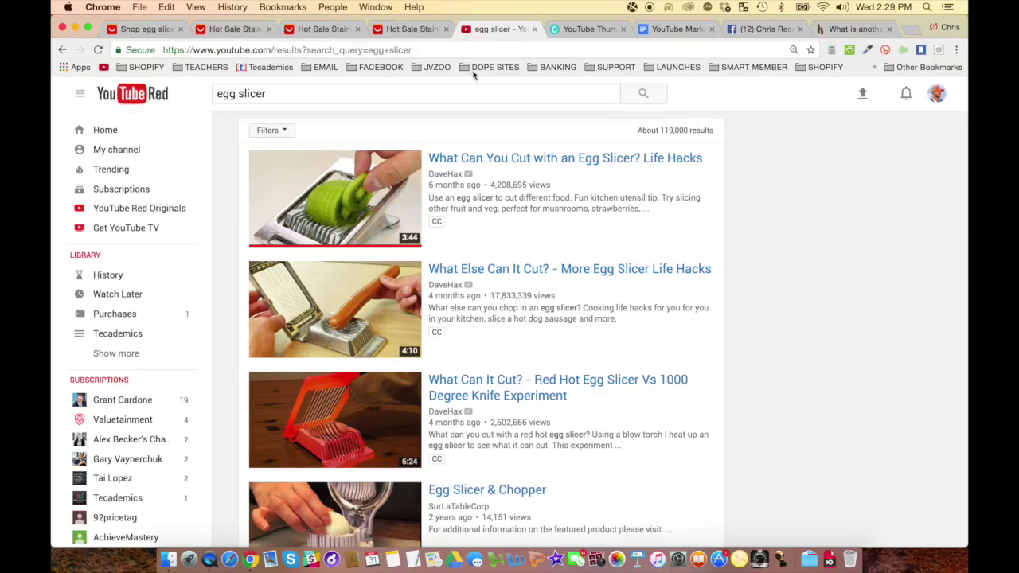
scroll(323, 410, down, 3)
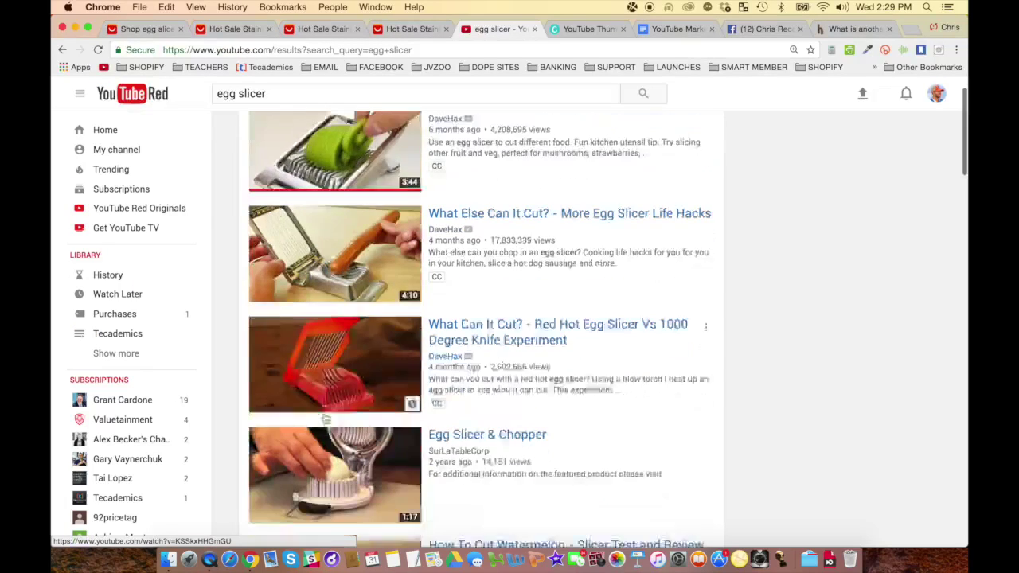
scroll(337, 345, down, 2)
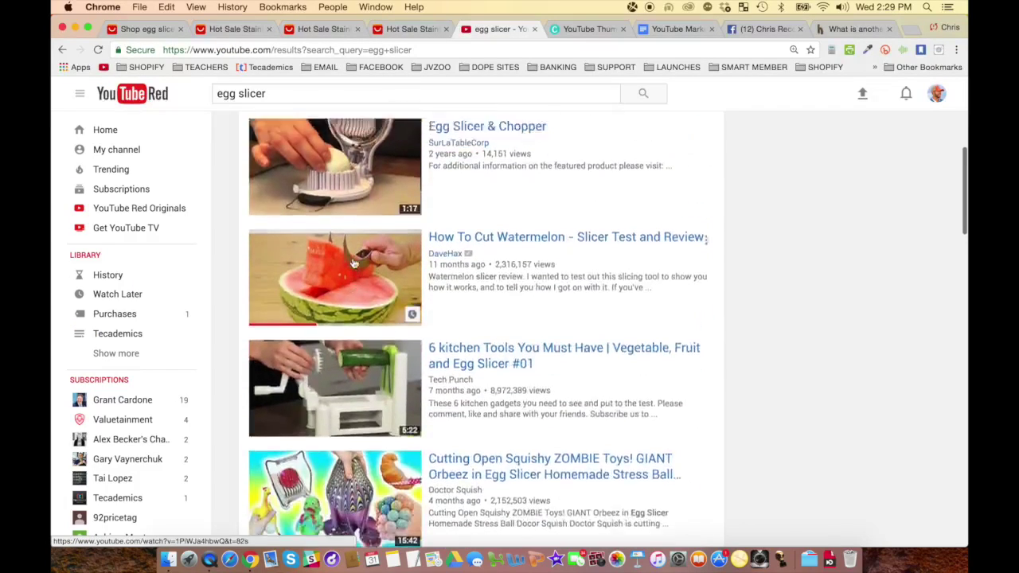
scroll(354, 263, up, 3)
scroll(354, 264, up, 2)
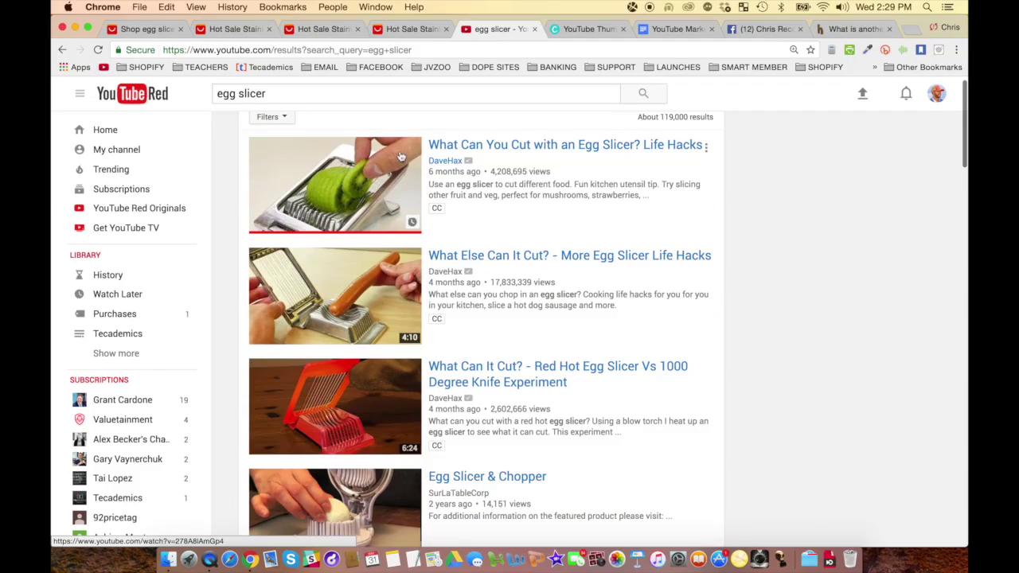
click(480, 146)
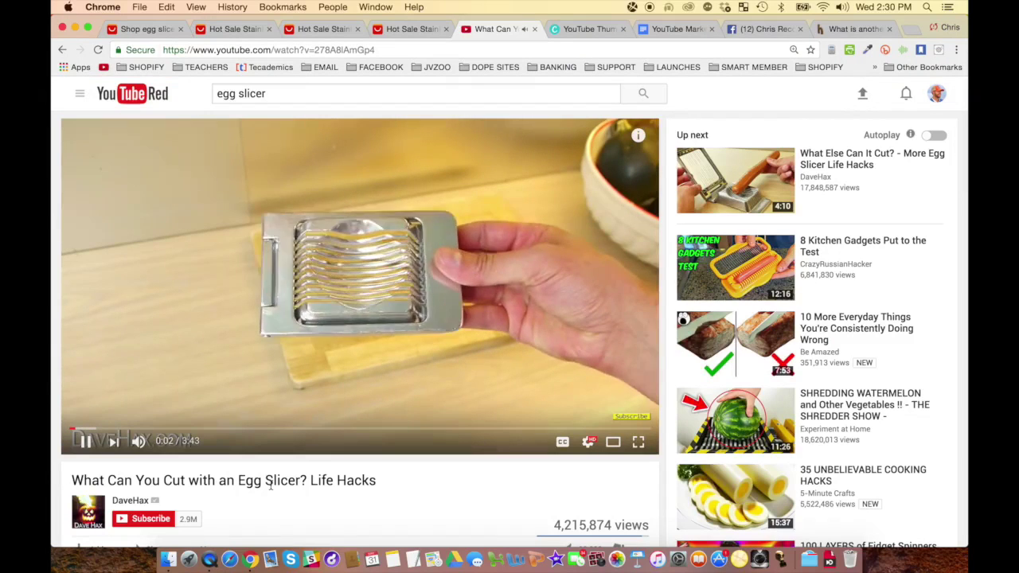
Watch the opening five seconds of the egg slicer video and pause it.
click(86, 441)
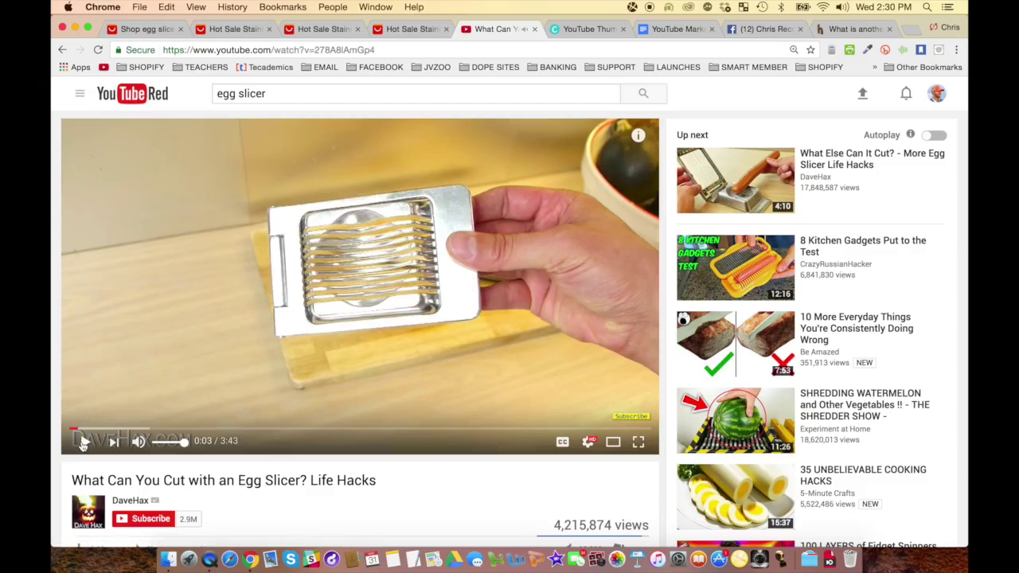
click(84, 442)
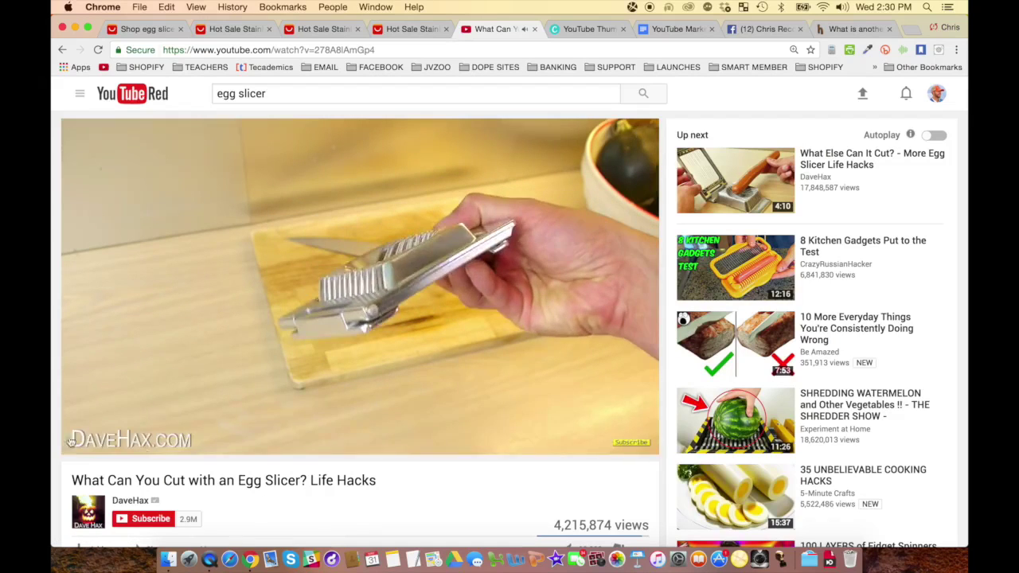
click(482, 233)
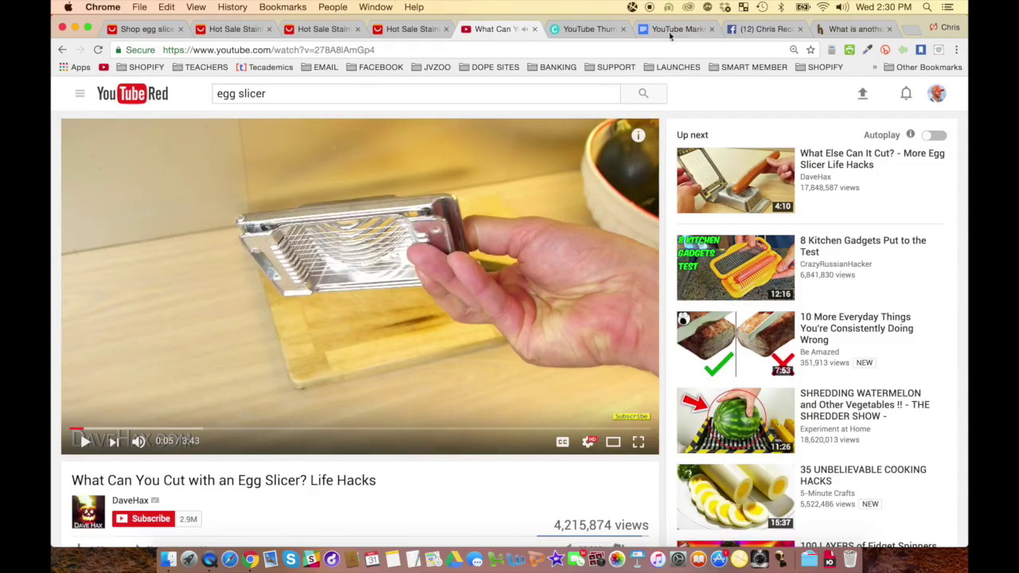
Copy the video's web address and paste it into the document below a new “EXAMPLE VIDEO:” line, followed by an empty line.
key(super+l)
key(super+c)
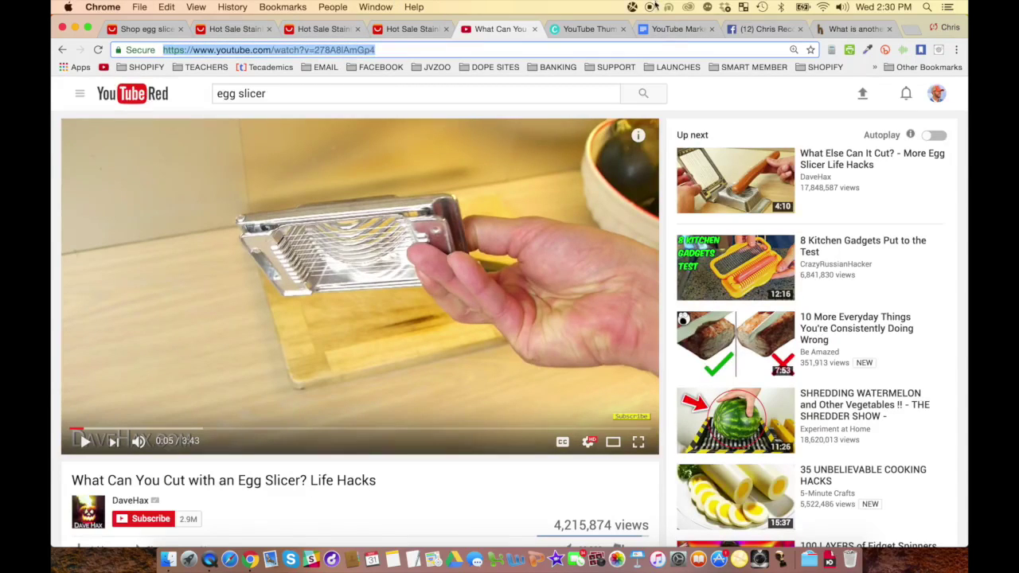
click(676, 28)
scroll(340, 433, down, 1)
text(EXAMPLE VIDEO:)
key(super+v)
key(Return)
key(Return)
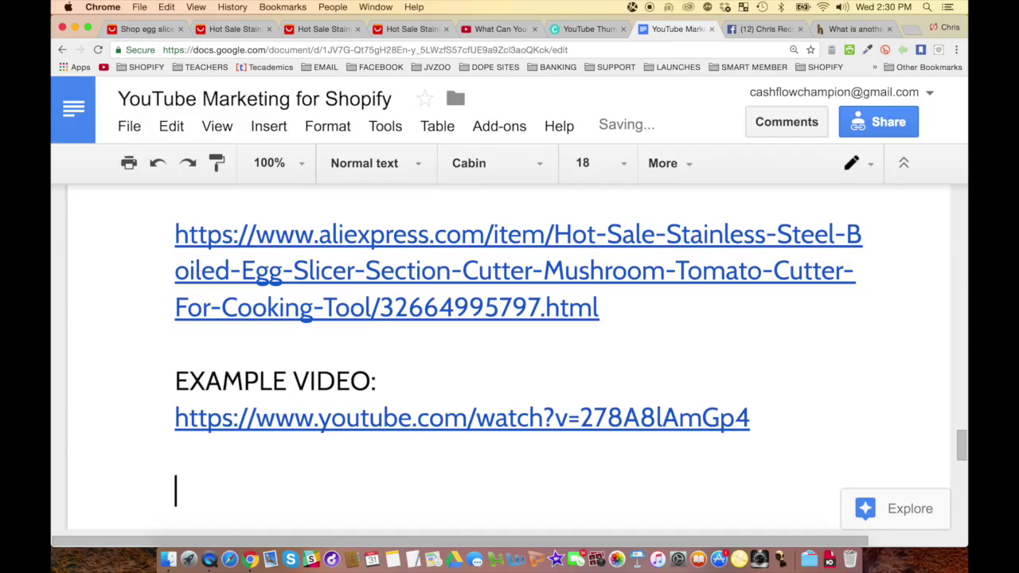
Write the line “5 Different Things You Can Cut with an Egg Slicer” below the video link and start a new line.
text(5 Different thi)
key(BackSpace)
key(BackSpace)
key(BackSpace)
text(Things You Can)
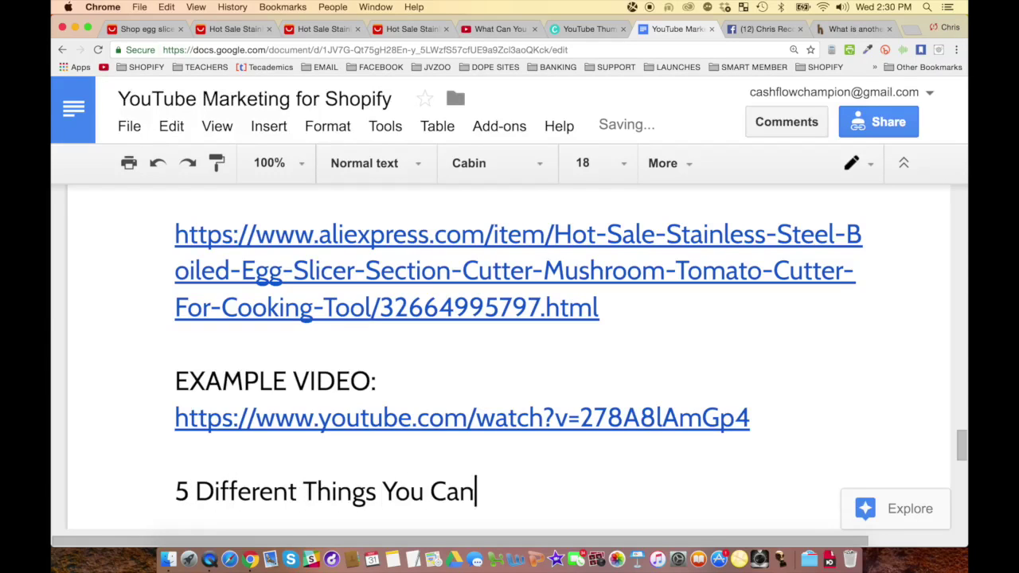
text( Cut with an E)
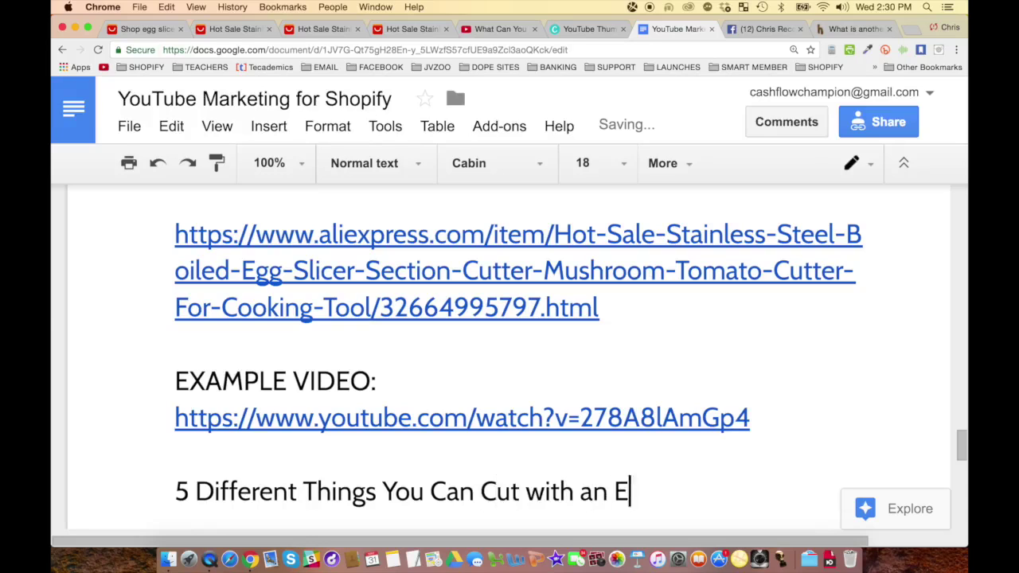
text(gg Slicer)
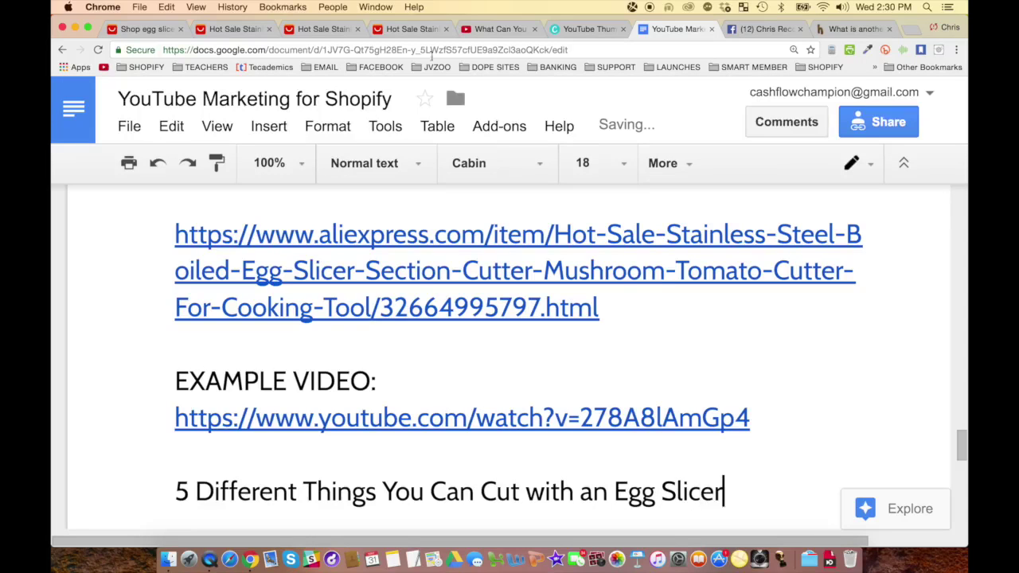
key(Return)
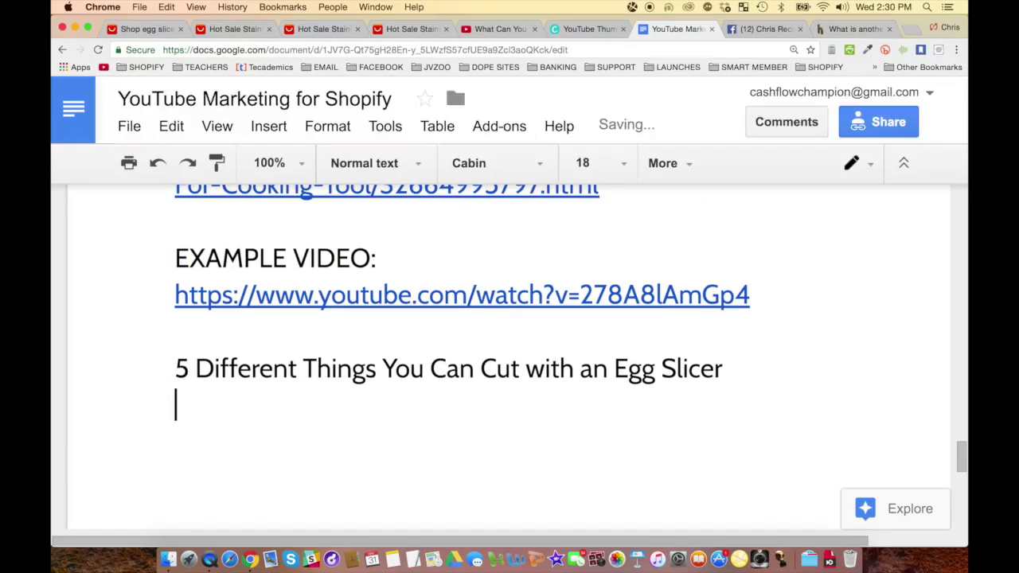
Make the “5 Different Things You Can Cut with an Egg Slicer” line bold and add an empty line below it.
triple_click(353, 368)
key(super+b)
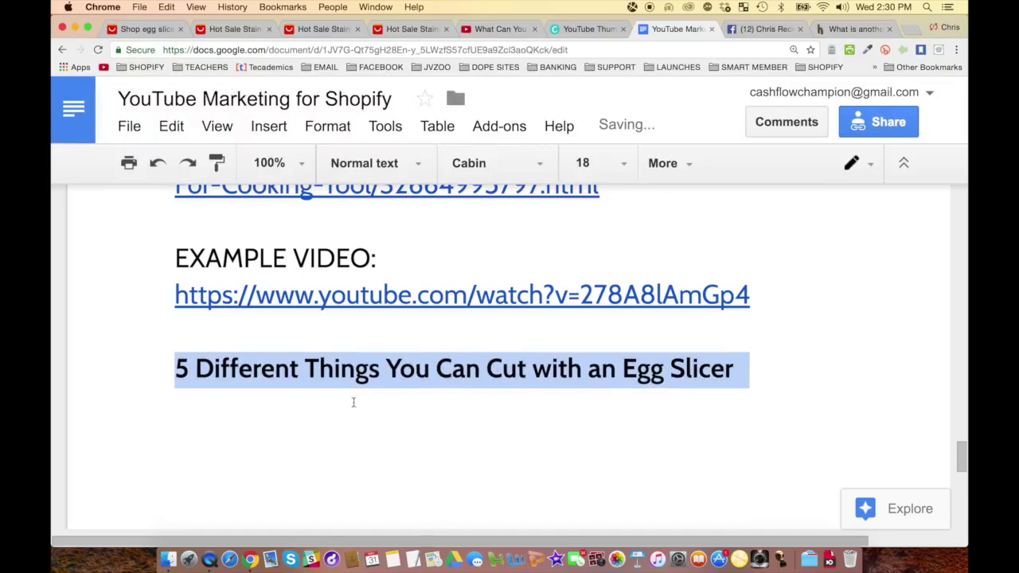
click(353, 402)
key(Return)
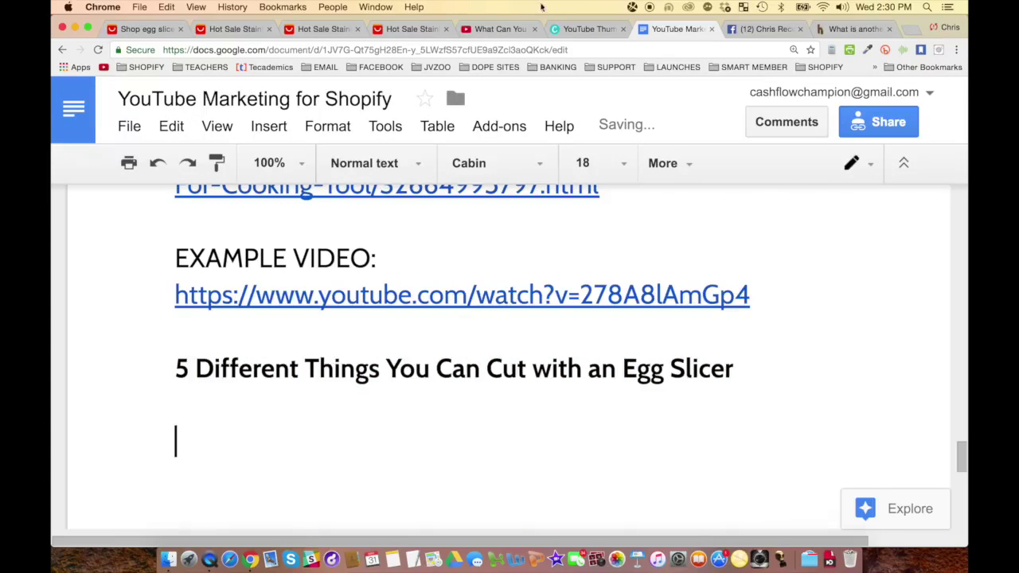
Return to the YouTube video and play it in short stretches, pausing at 0:20 on the egg being sliced.
click(502, 29)
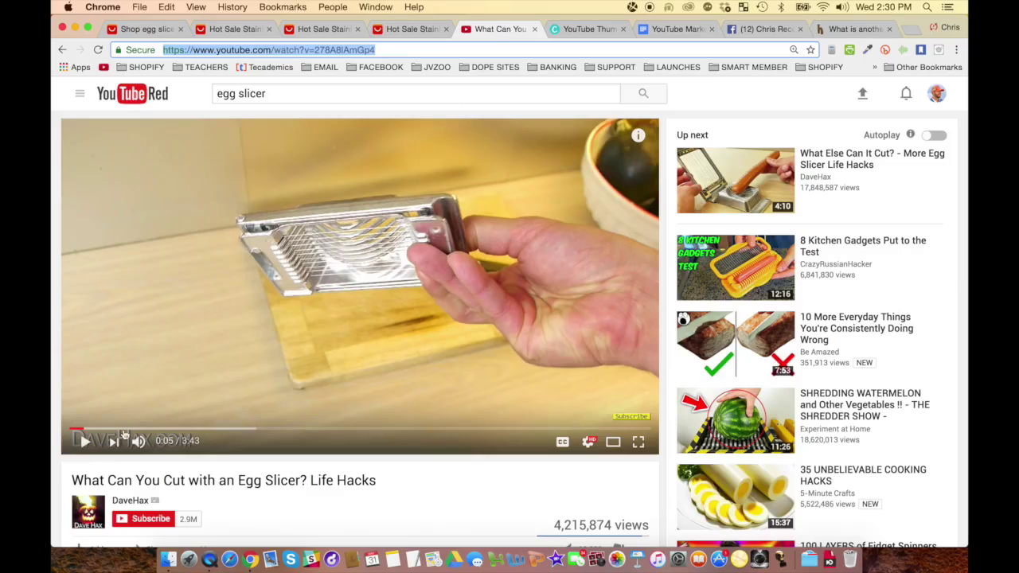
click(85, 442)
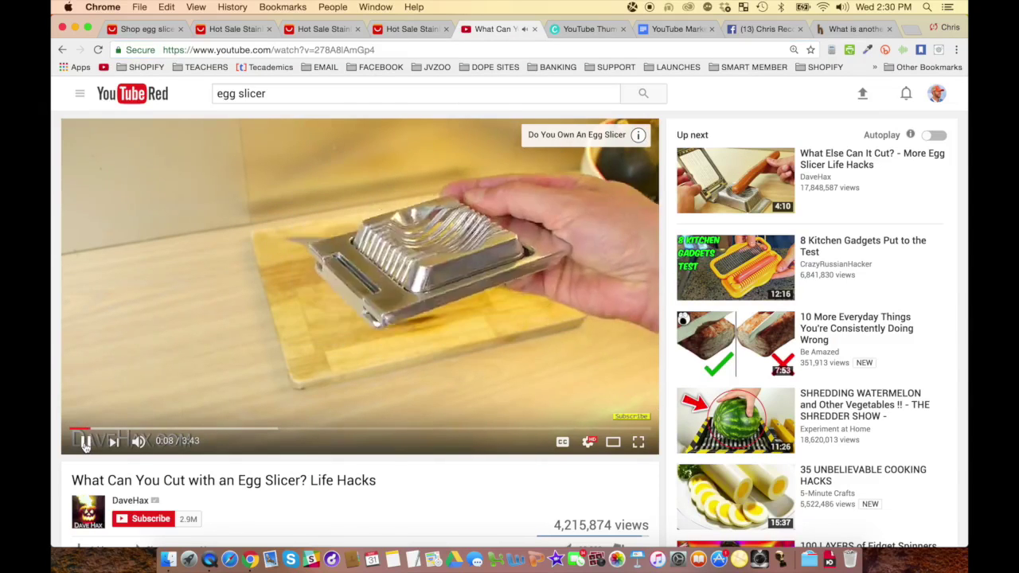
click(86, 443)
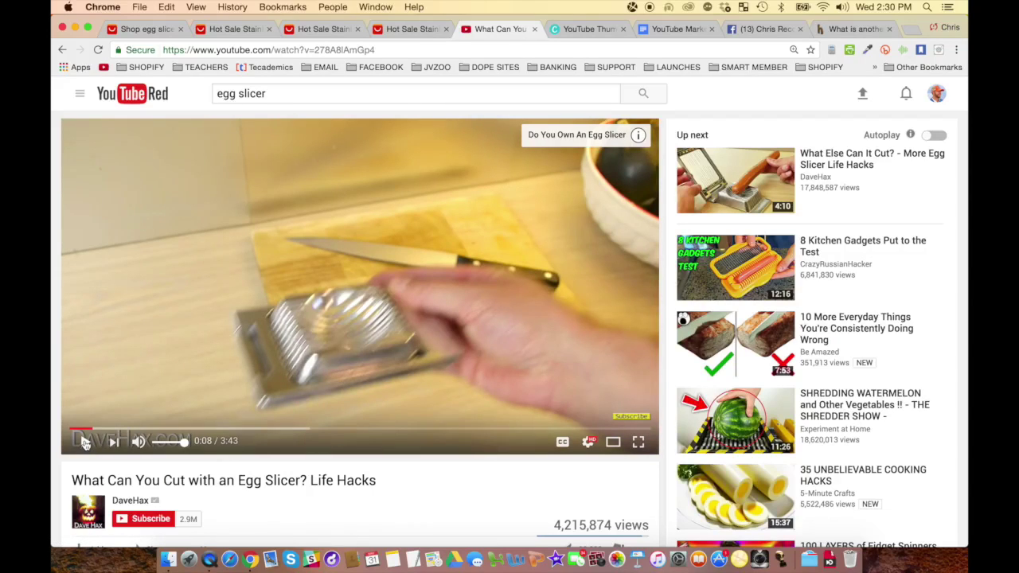
click(86, 444)
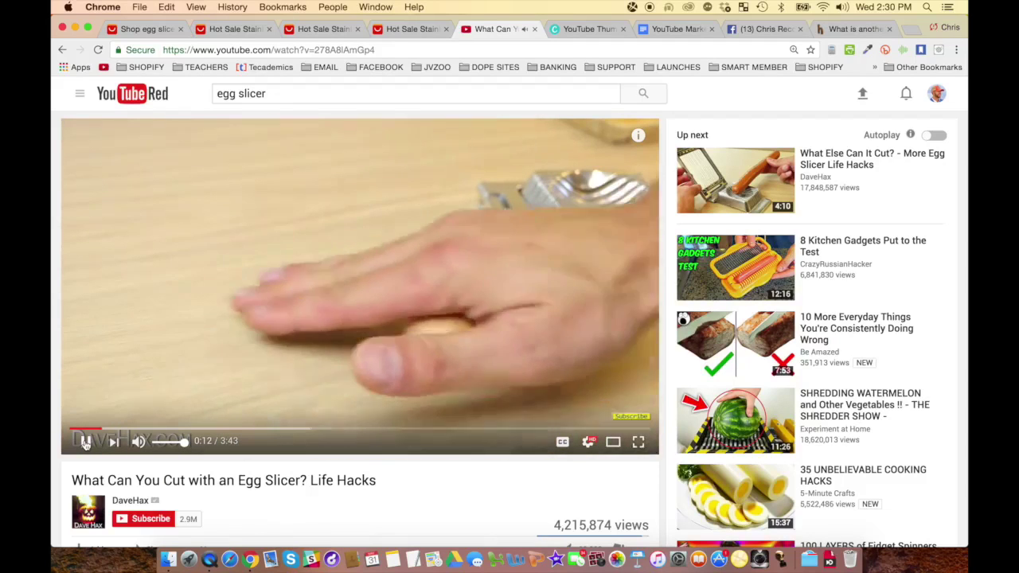
click(86, 443)
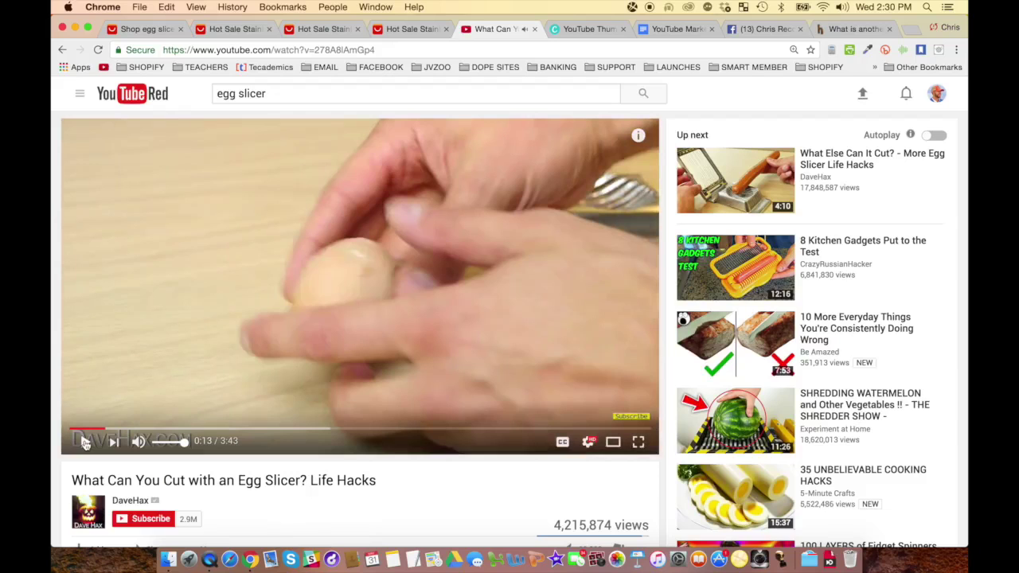
click(86, 443)
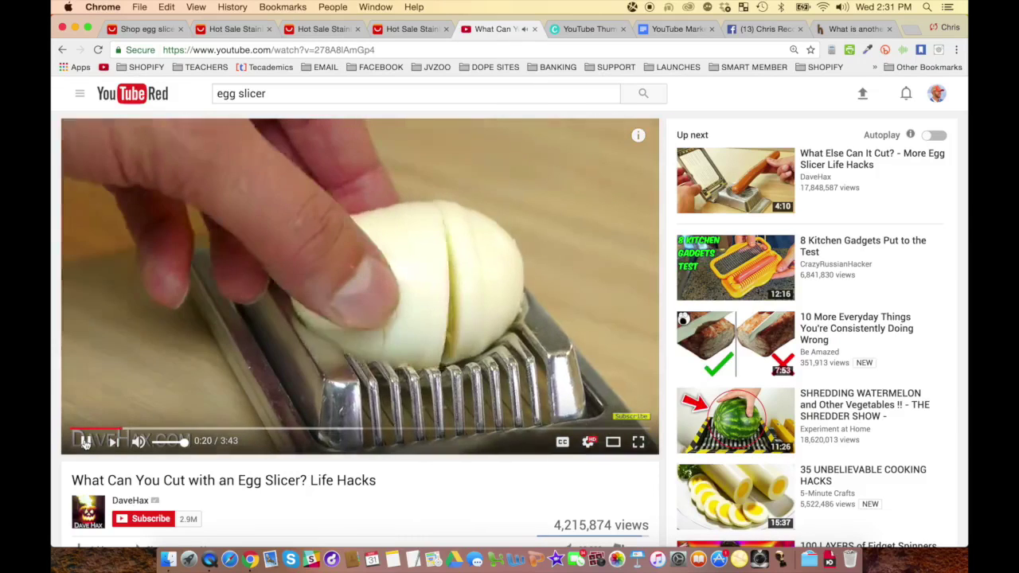
click(86, 443)
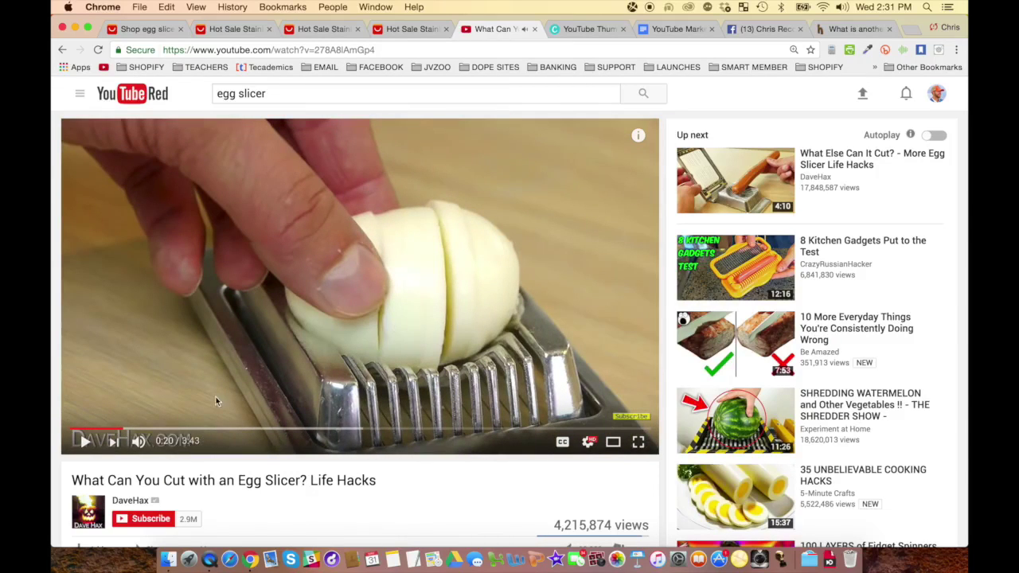
Mute the video, rewind it to 0:11 and watch it in stretches from the egg demonstration up to the strawberry at 0:26.
click(138, 441)
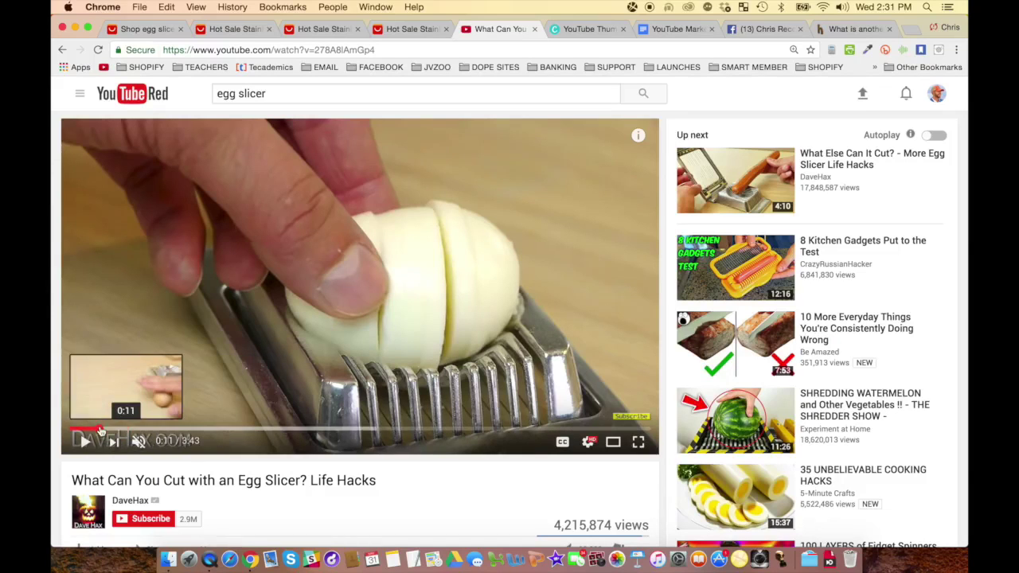
click(102, 428)
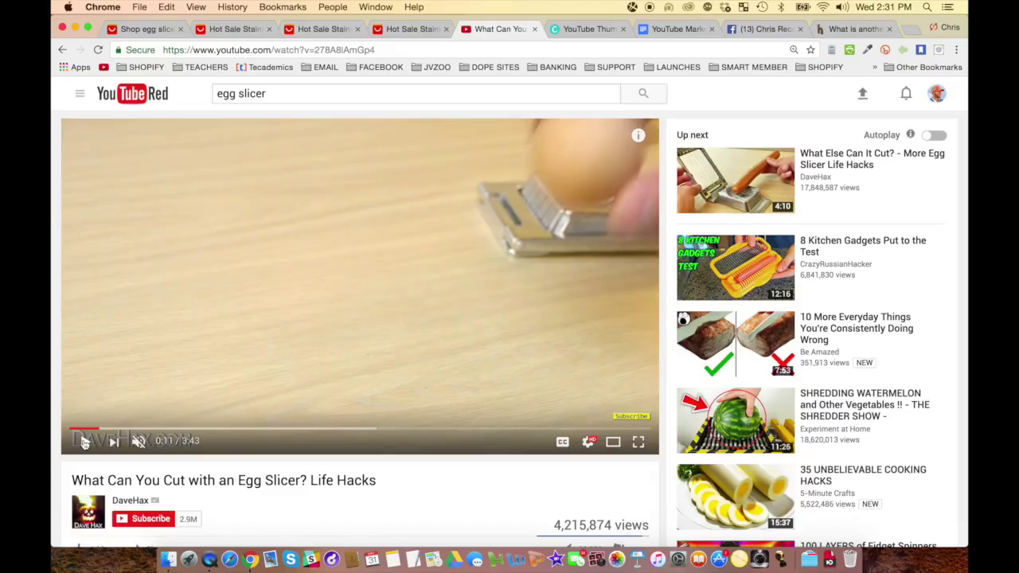
click(85, 442)
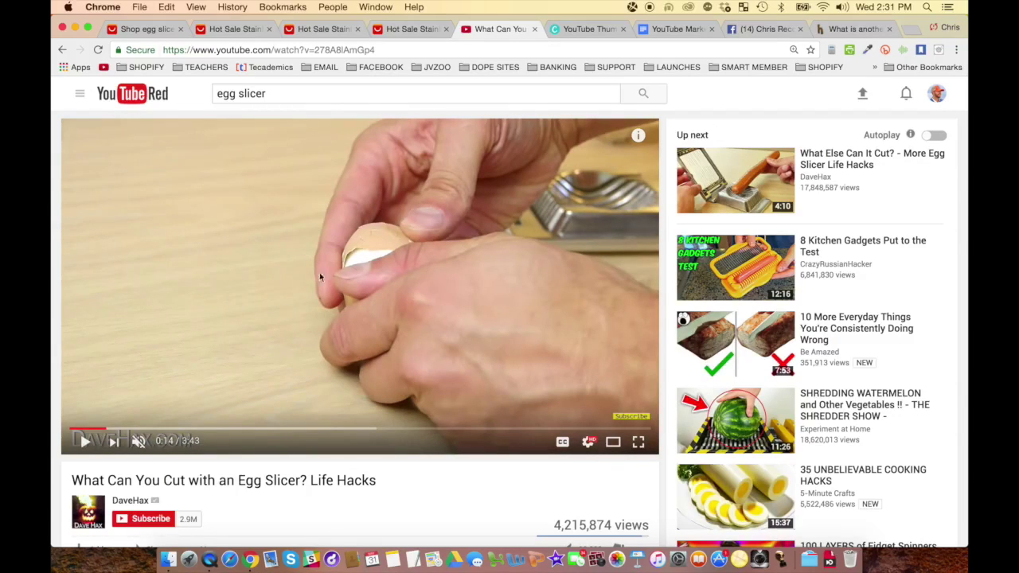
click(84, 442)
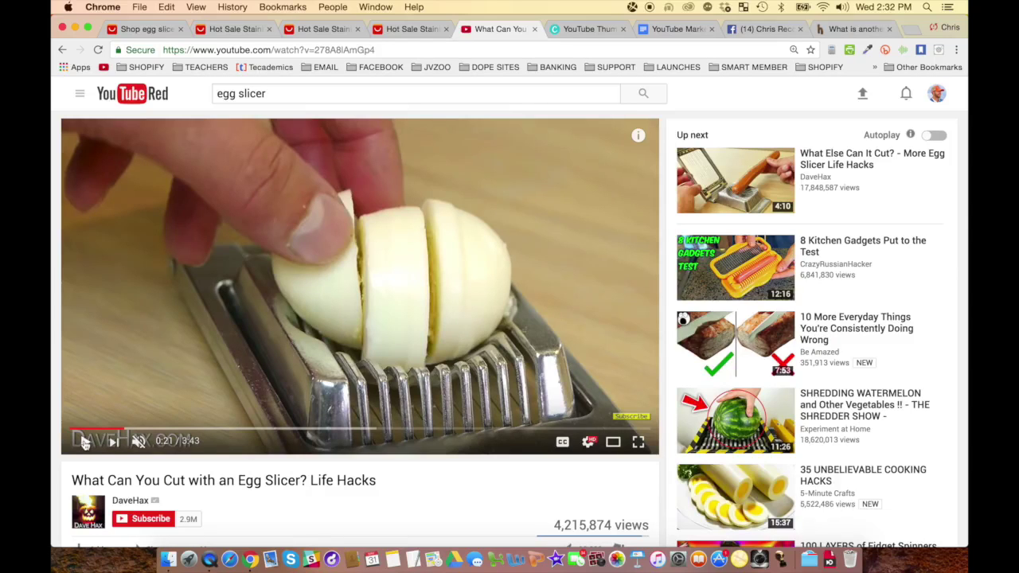
click(83, 443)
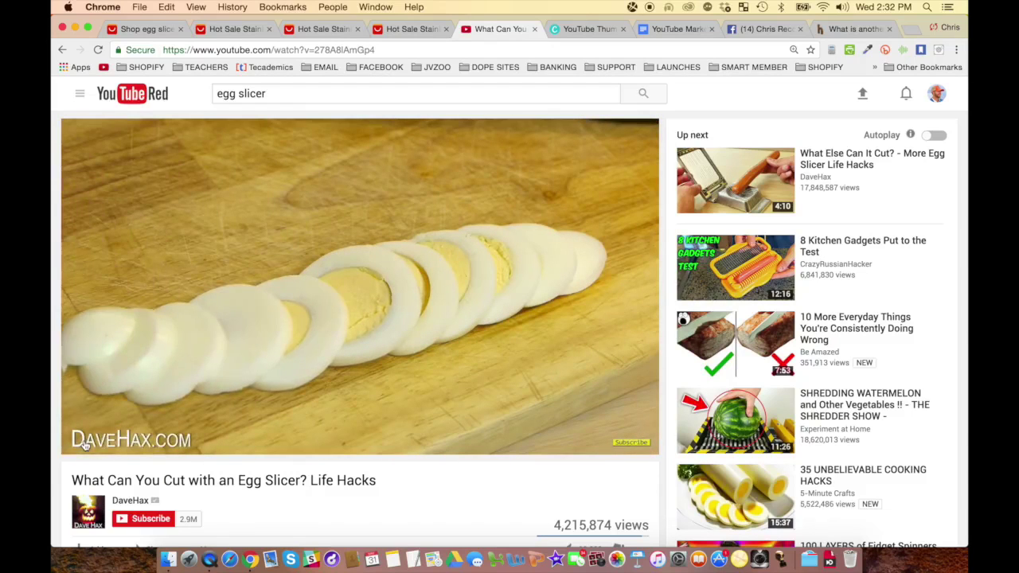
click(83, 444)
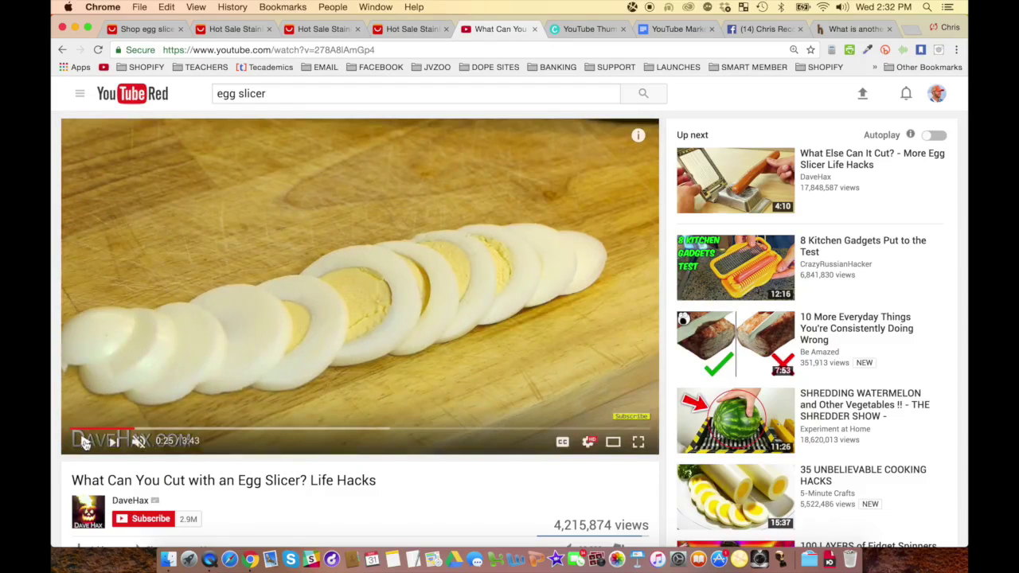
click(84, 444)
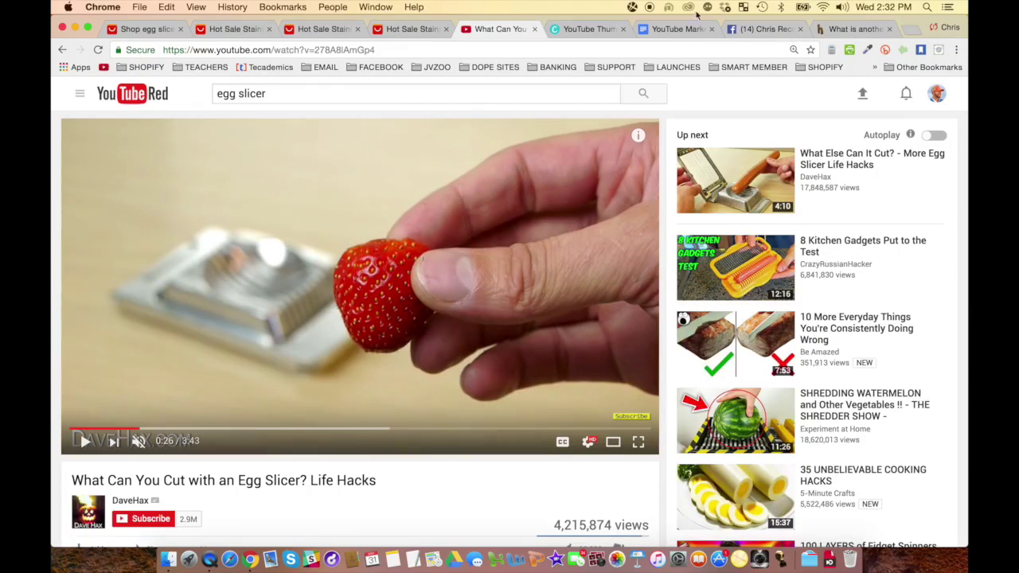
Return to the “YouTube Marketing for Shopify” document and start a numbered list with “Hard Boiled Egg”, “Strawberry” and an empty third item.
click(677, 29)
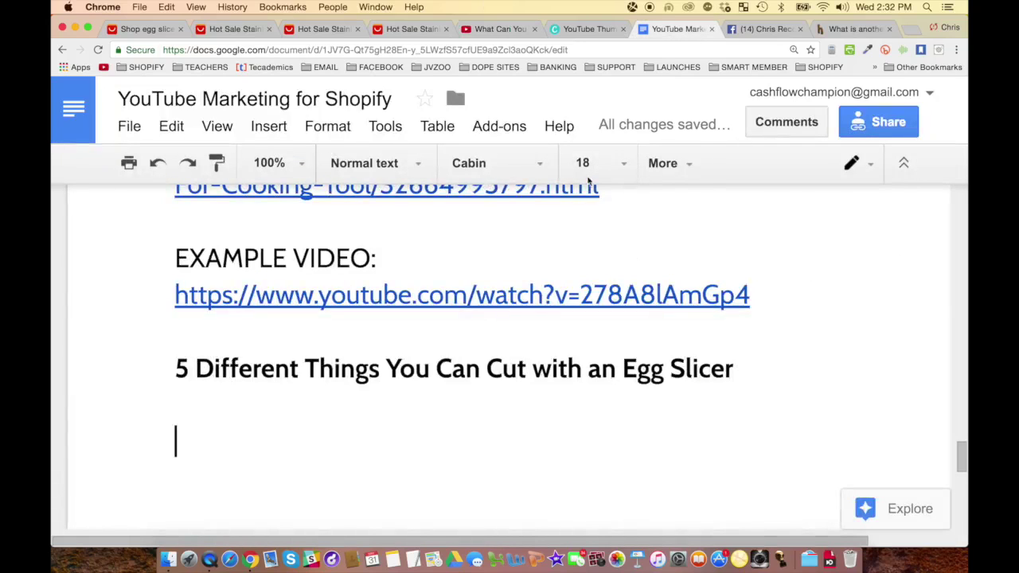
click(678, 163)
click(521, 204)
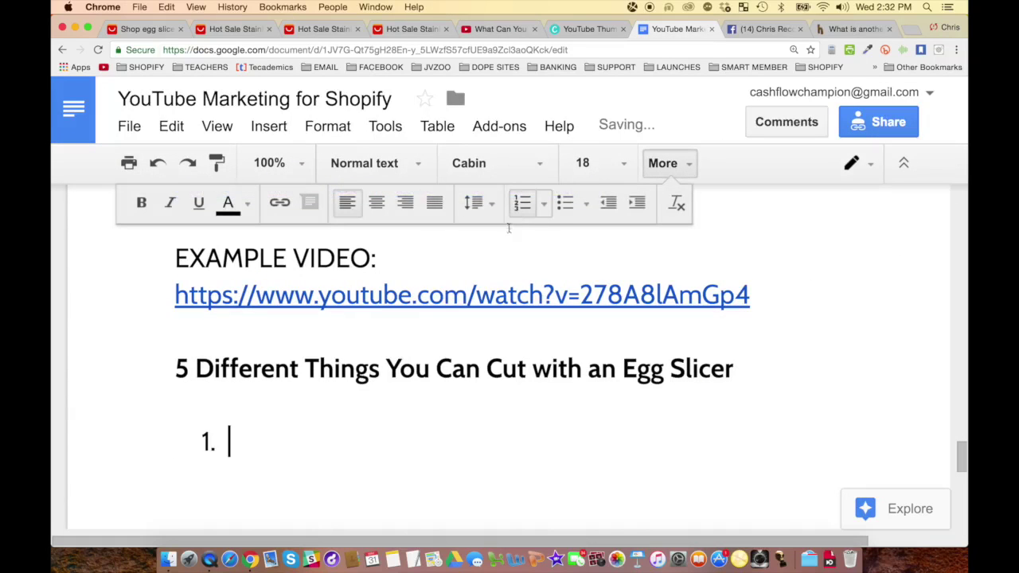
text(Har)
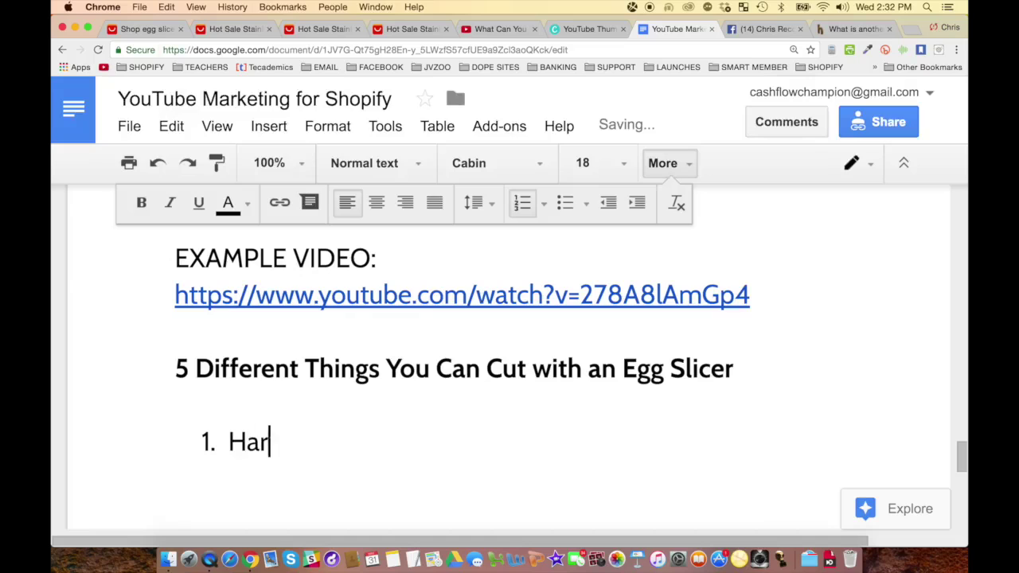
text(d Boiled Egg)
key(Return)
text(Strawbe)
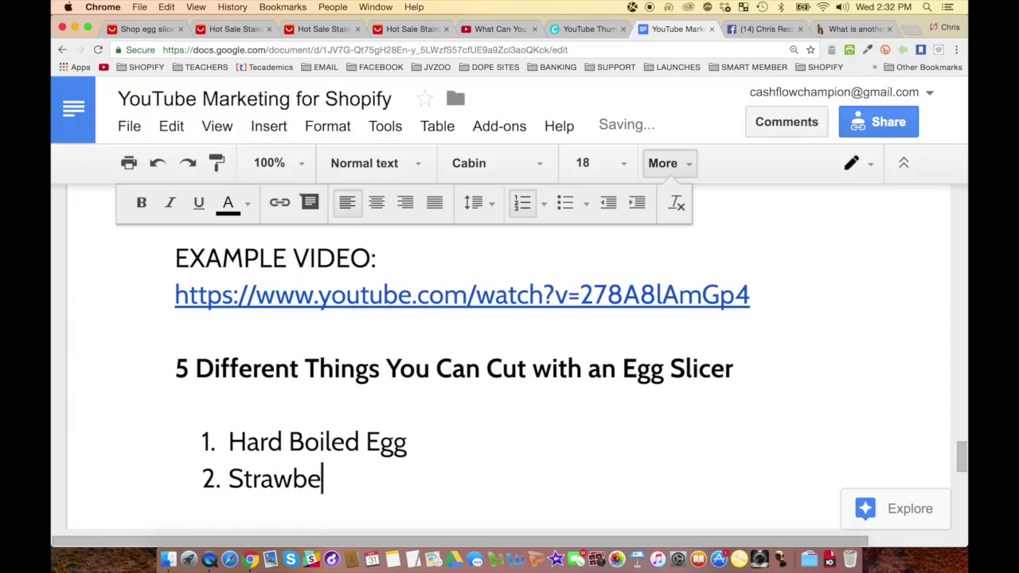
text(rry)
key(Return)
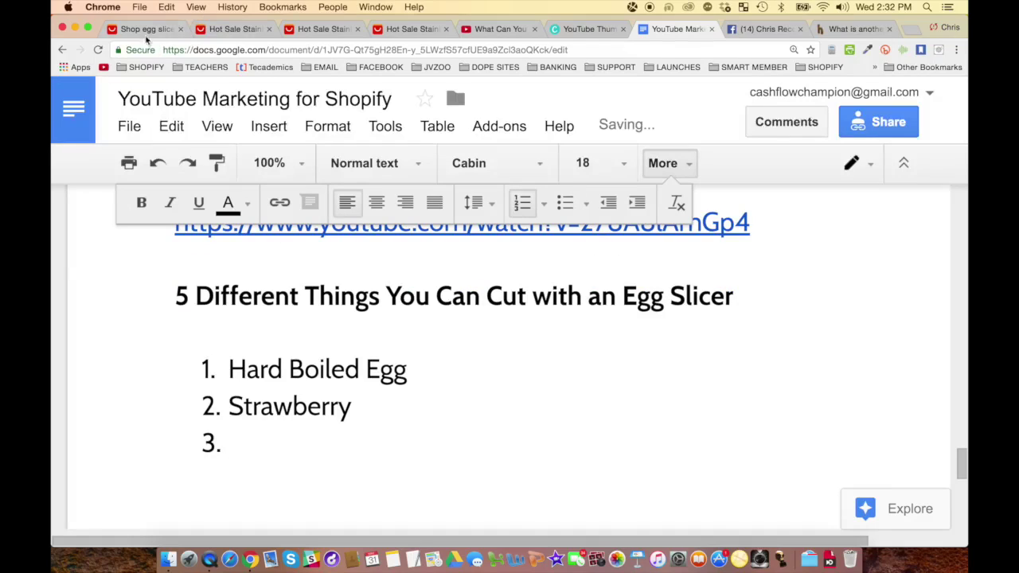
Go to the AliExpress egg slicer product page and look through its product photos, ending on the main one.
click(491, 29)
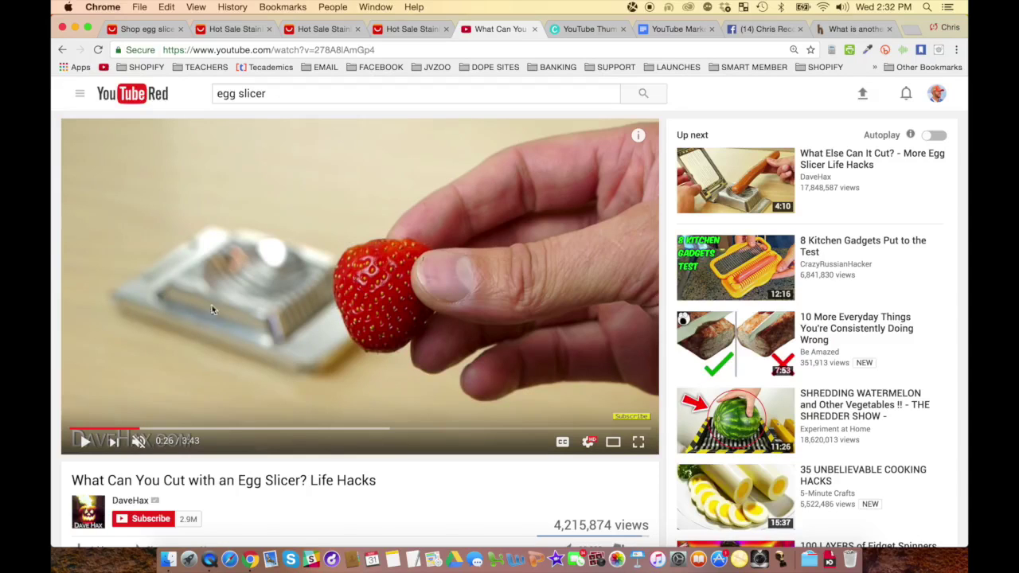
click(275, 24)
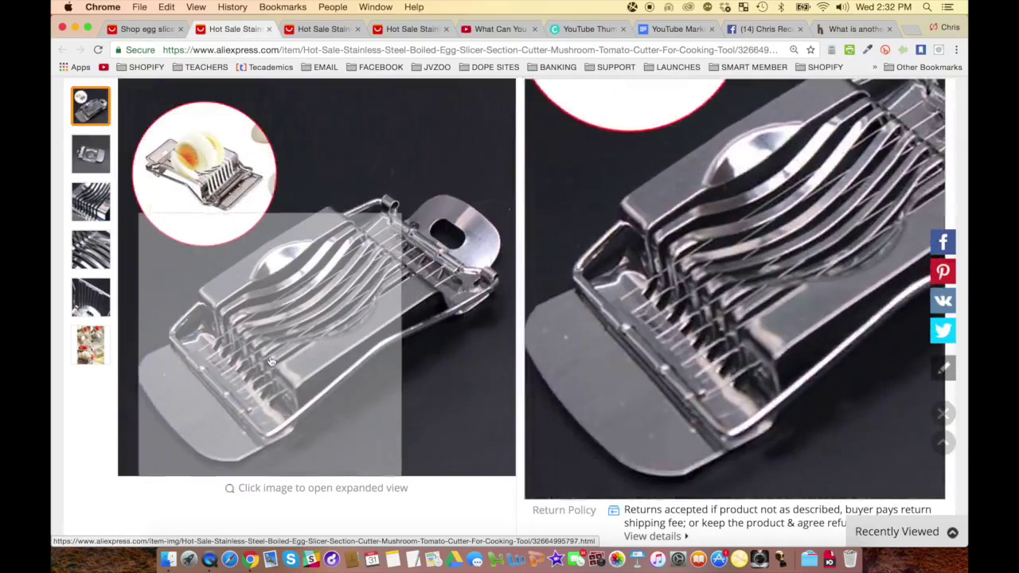
mouse_move(95, 154)
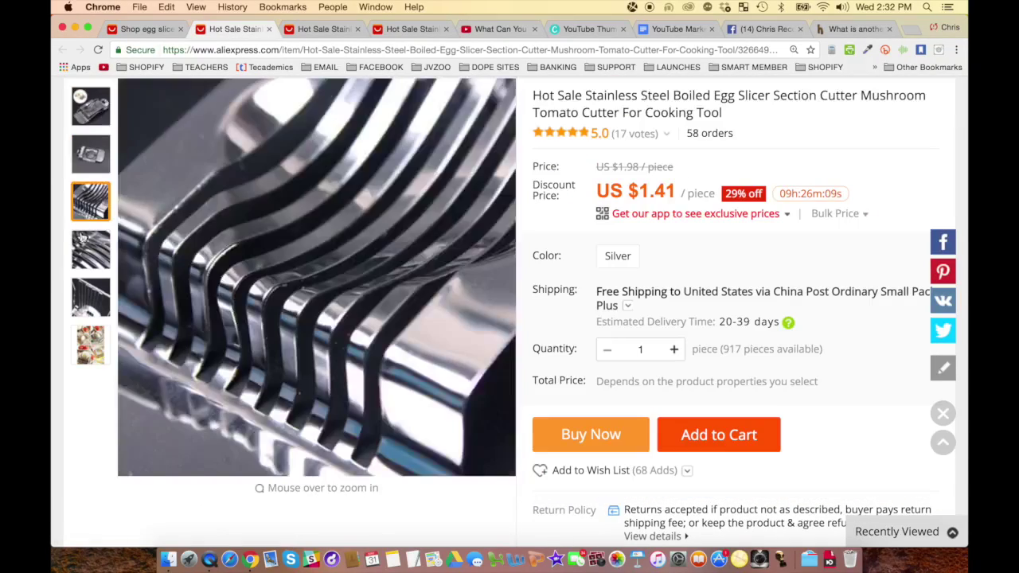
mouse_move(80, 303)
mouse_move(87, 330)
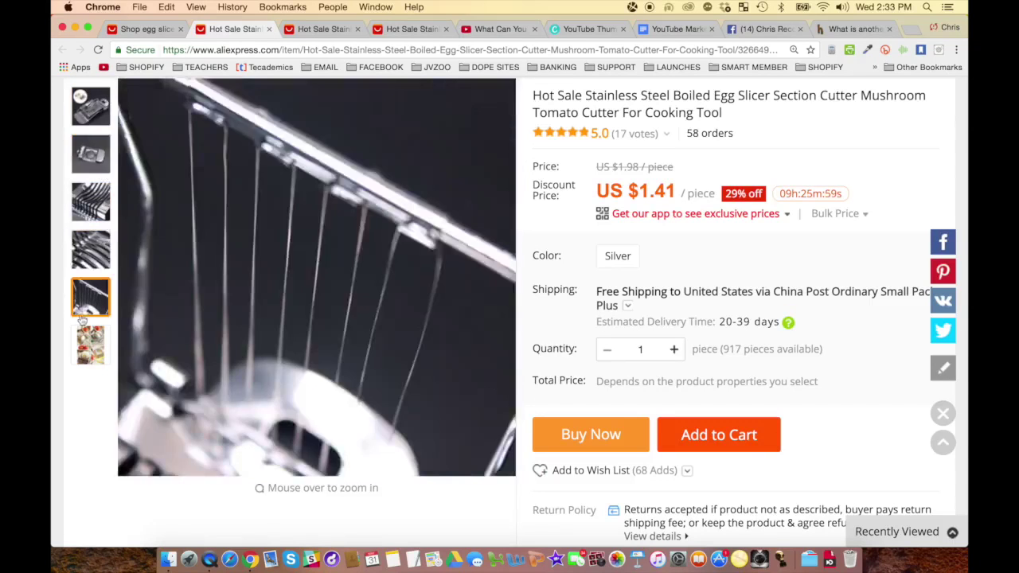
mouse_move(90, 106)
mouse_move(271, 215)
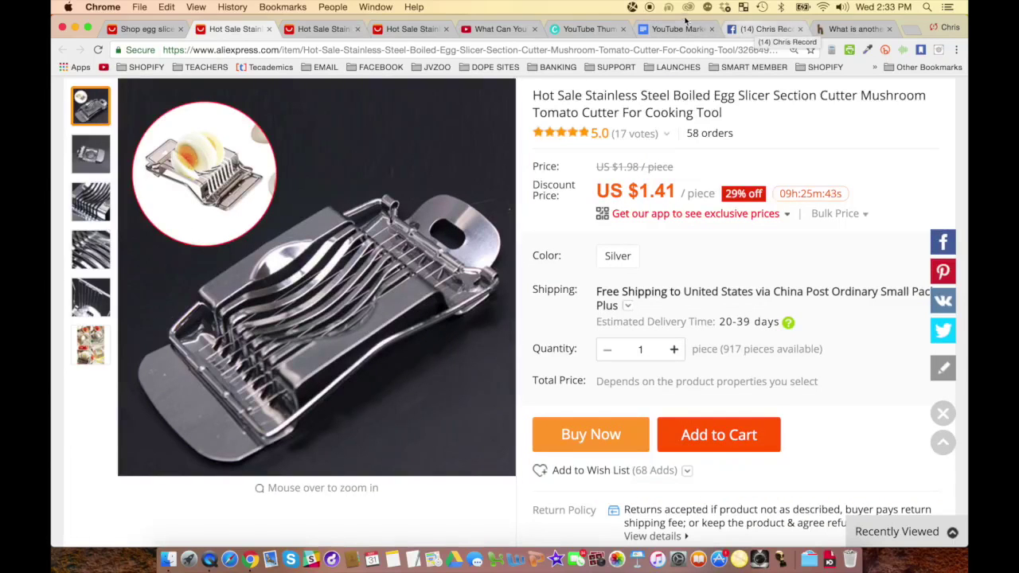
Play the YouTube video on from the strawberry to the fruit shown at 0:47, and enter “Kiwi” as the document's third list item.
click(491, 29)
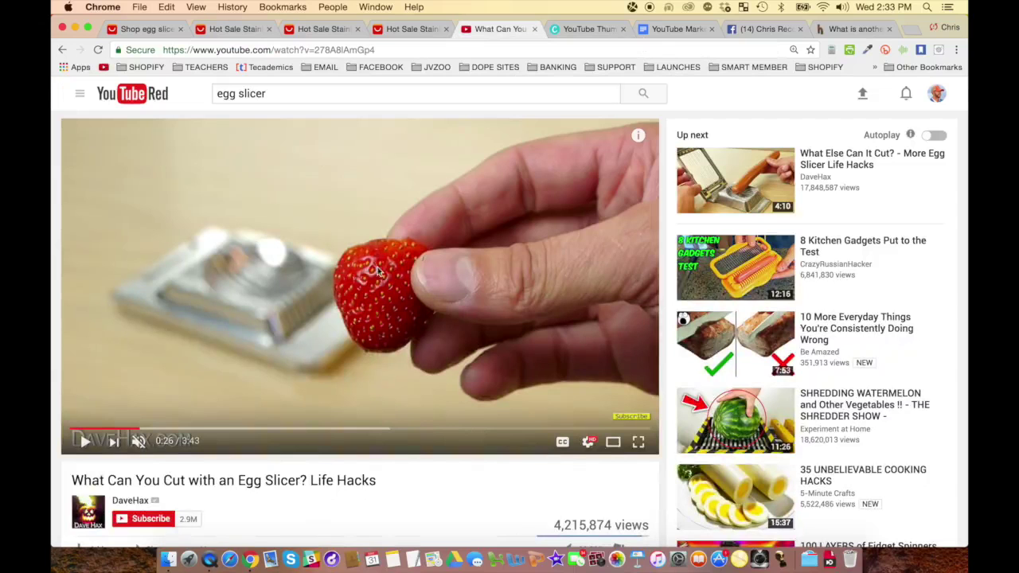
click(85, 442)
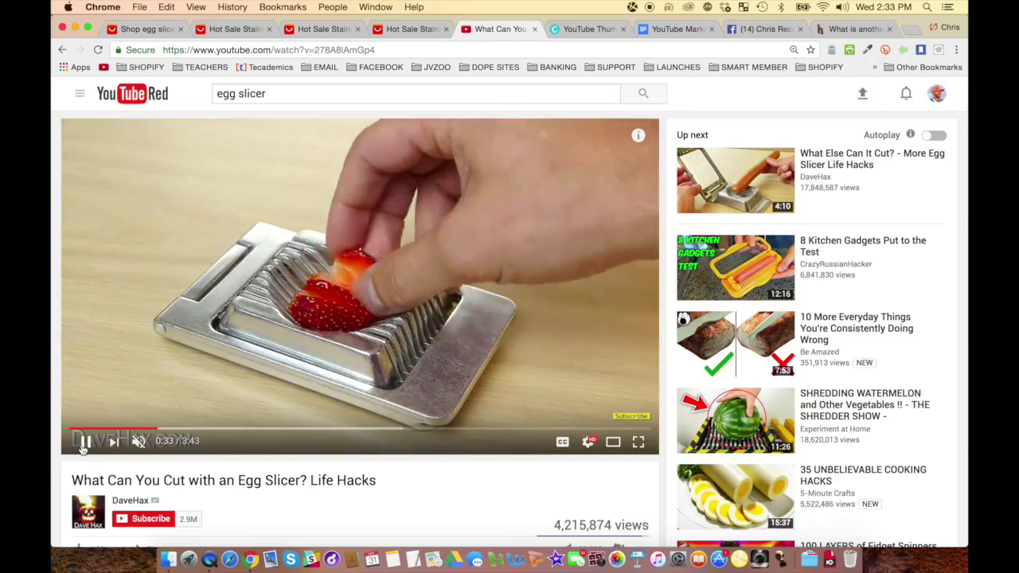
click(85, 441)
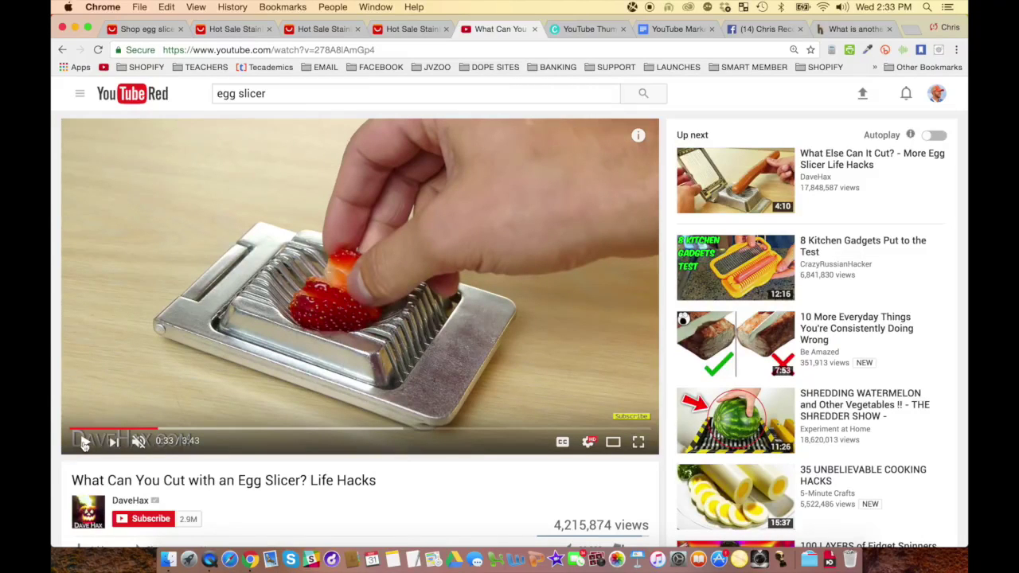
click(84, 441)
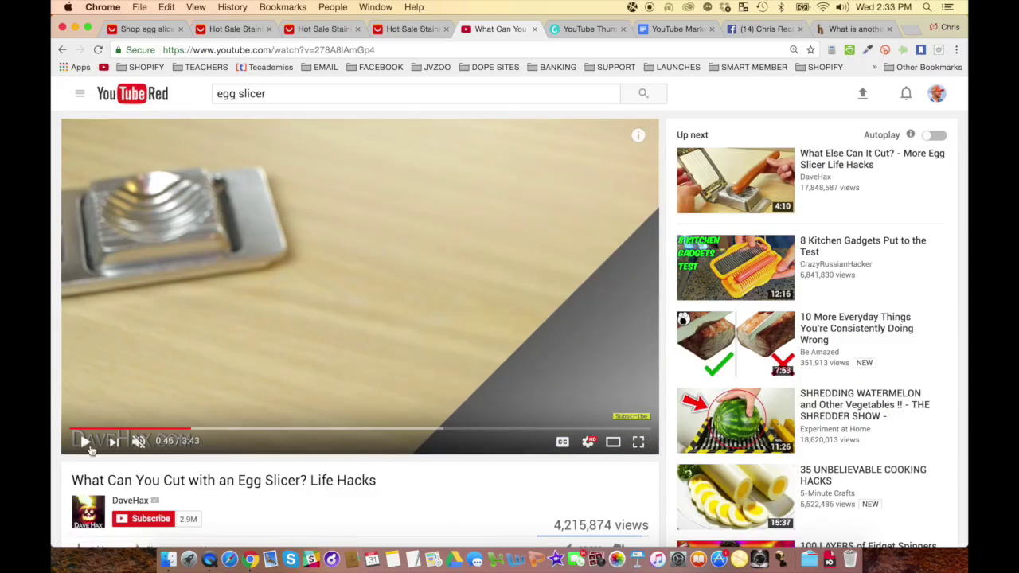
click(86, 443)
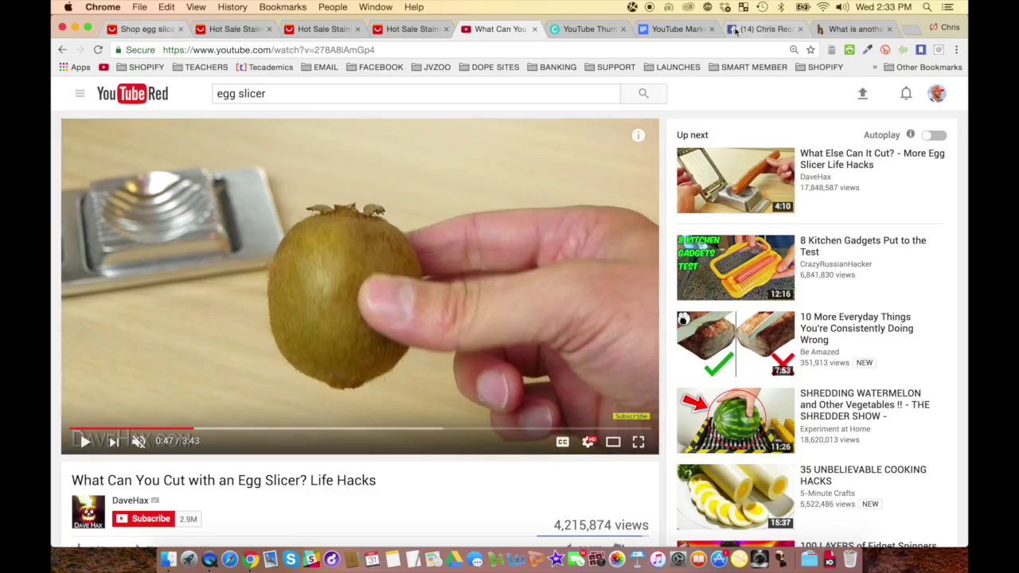
click(677, 29)
text(Kiwi)
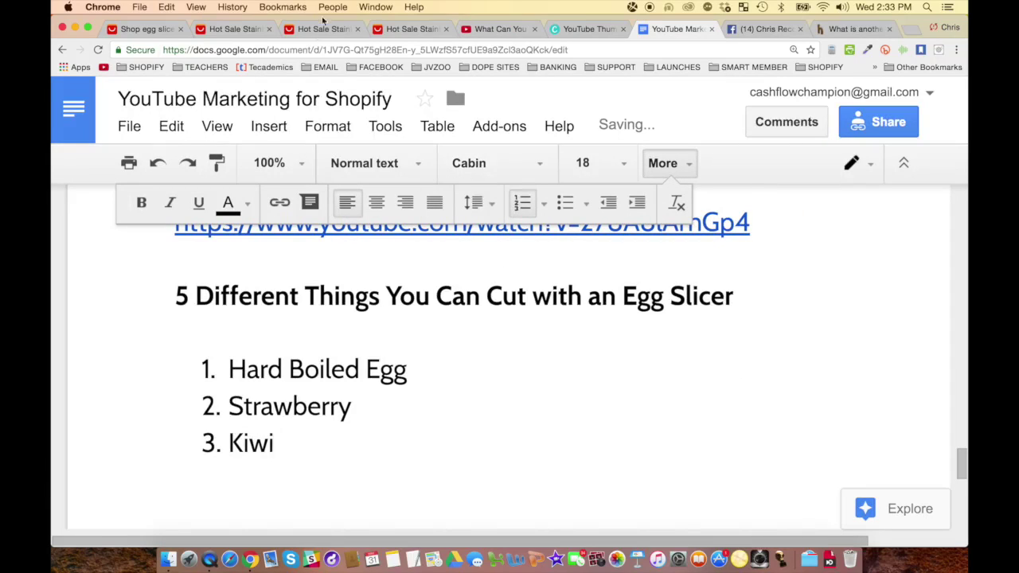
Return to the YouTube video and watch the kiwi demonstration up to 1:42.
click(485, 34)
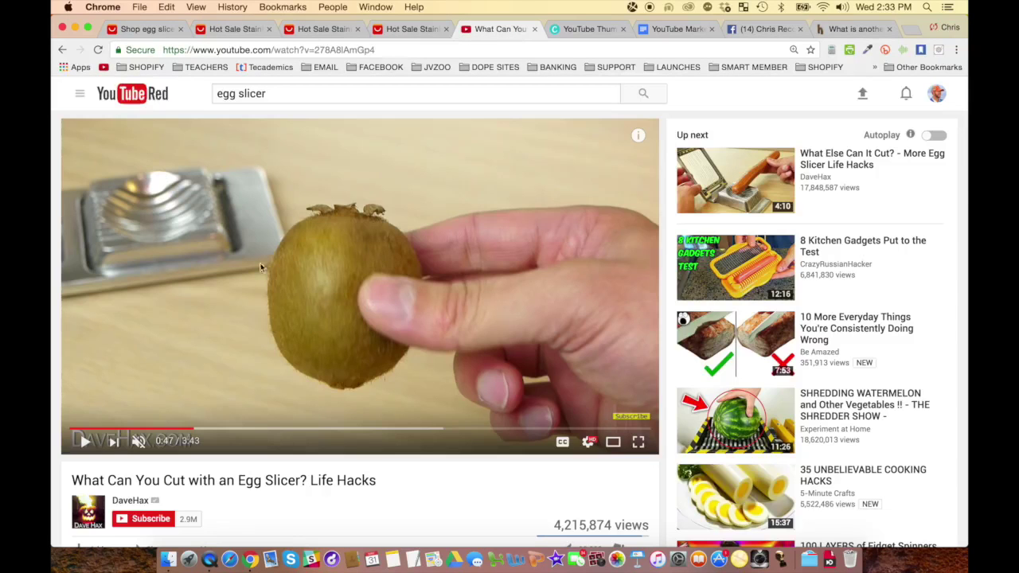
click(85, 441)
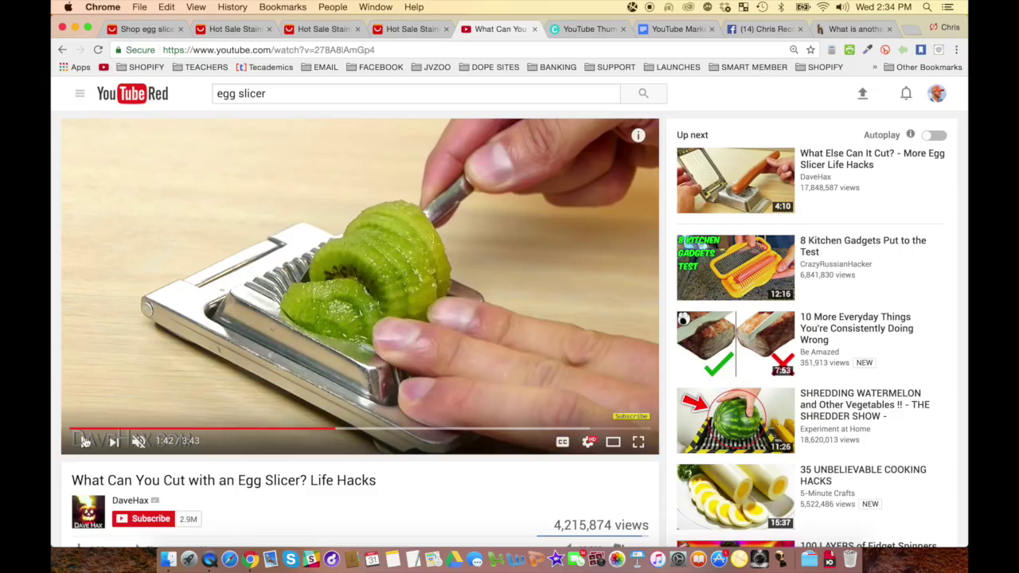
End the numbered list in the document and write “What creative ideas can we get from this?” below it.
click(675, 29)
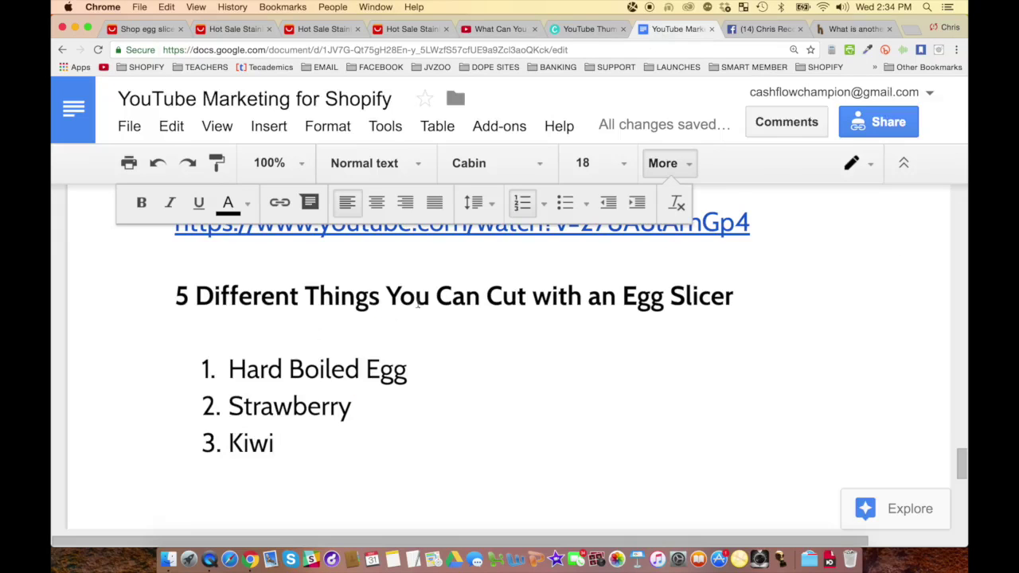
scroll(363, 441, down, 3)
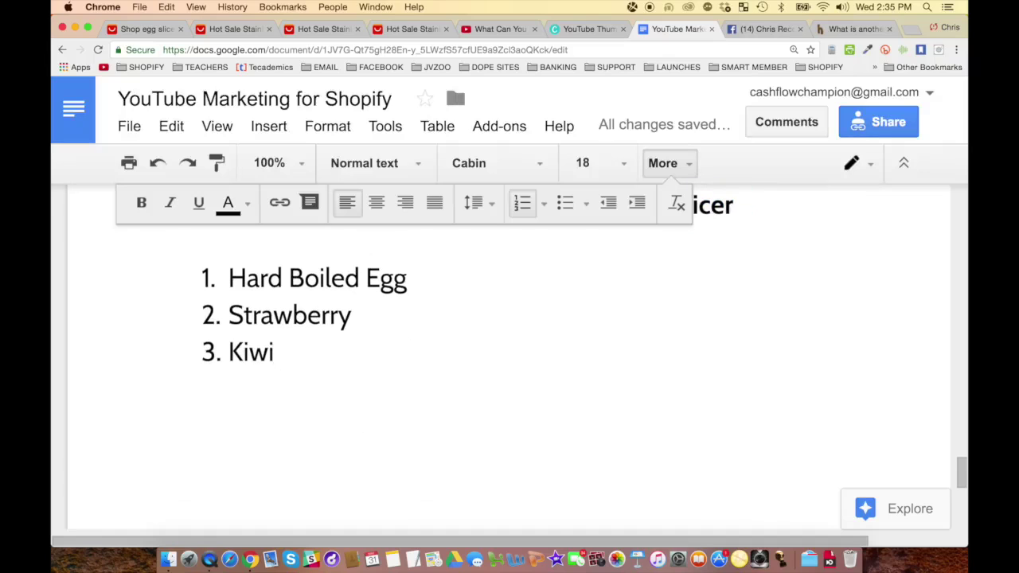
key(Return)
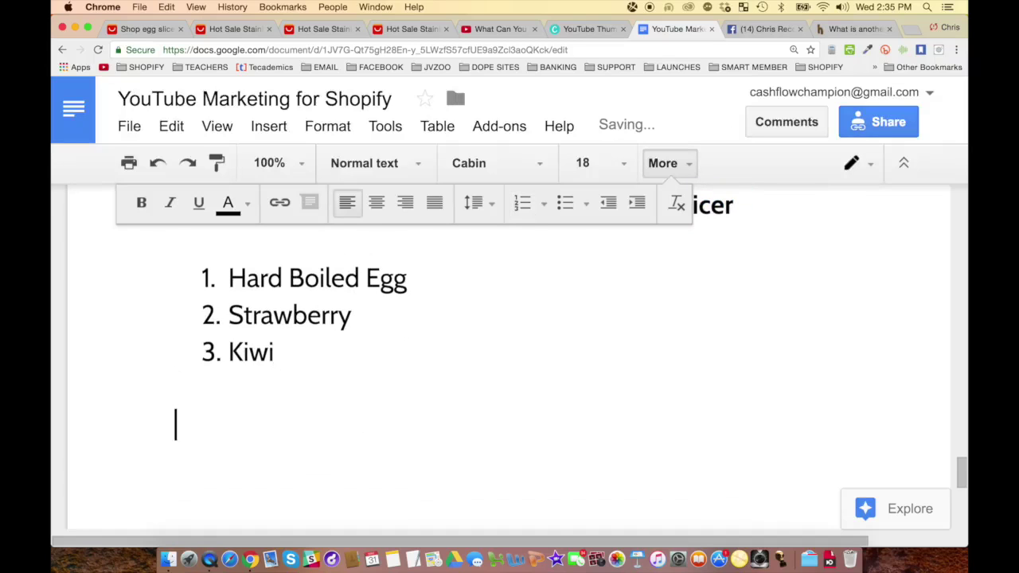
text(What creative Ide)
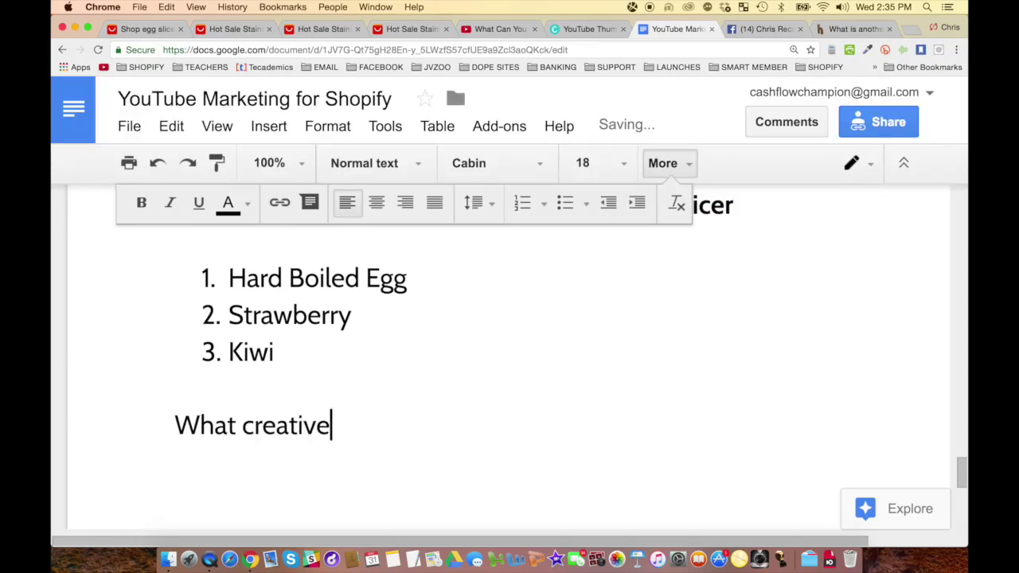
key(BackSpace)
key(BackSpace)
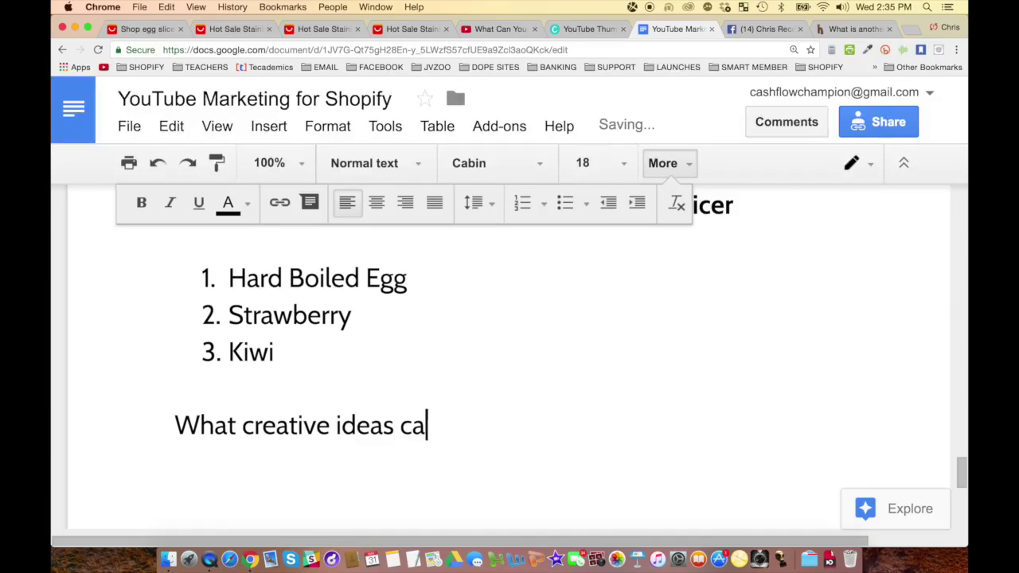
text(deas can we get from this?)
key(Return)
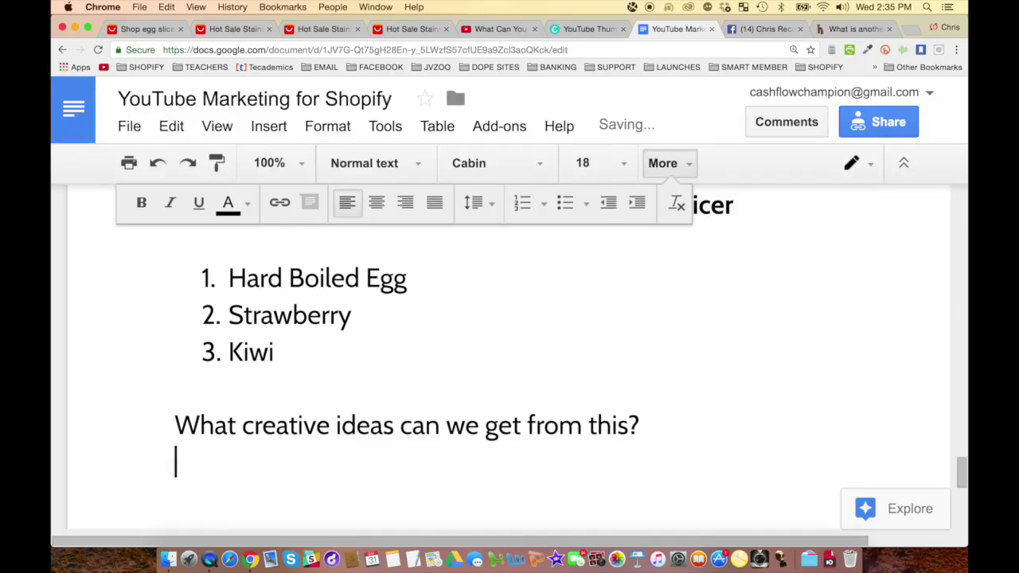
Write the line “21 Foods You Can Cut with an Egg Slicer” below the question and start a new line.
text(21)
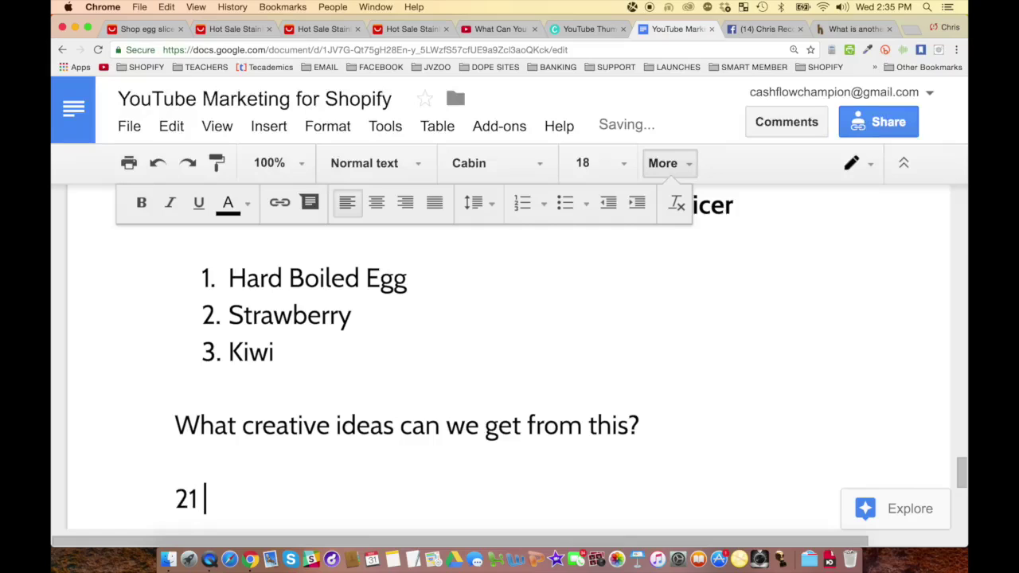
text( Foods You Can C)
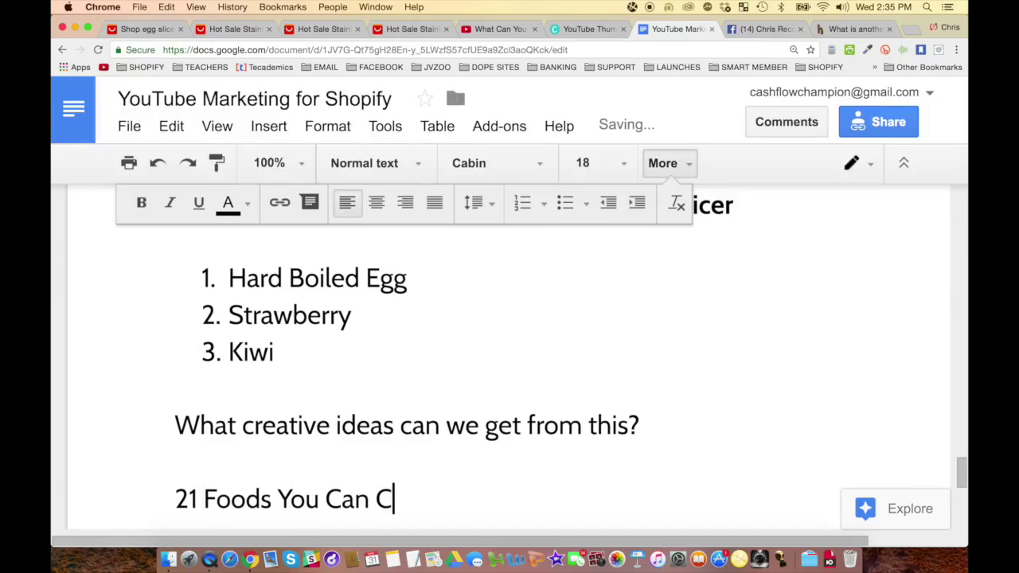
text(ut with an )
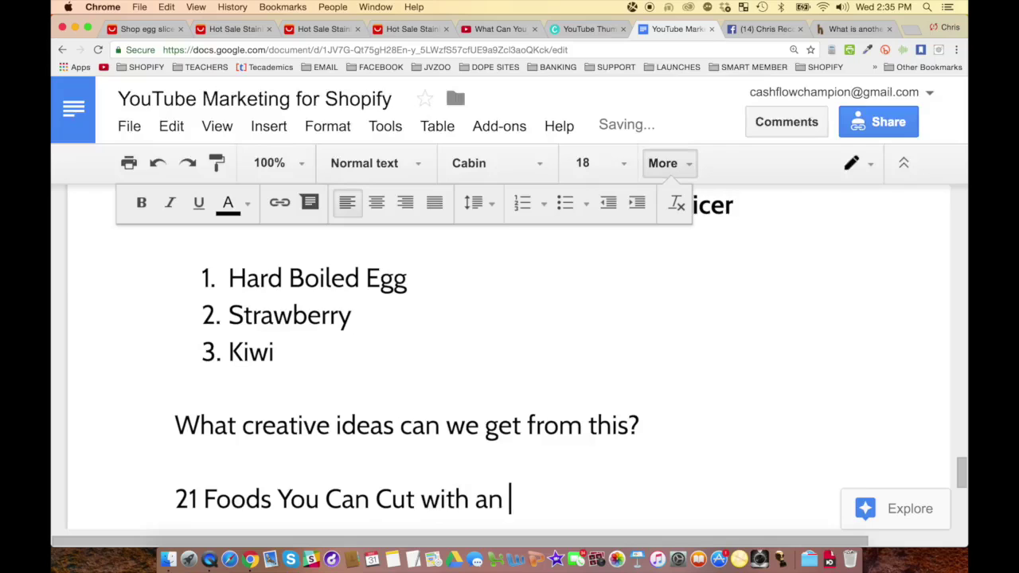
text(Egg Slic)
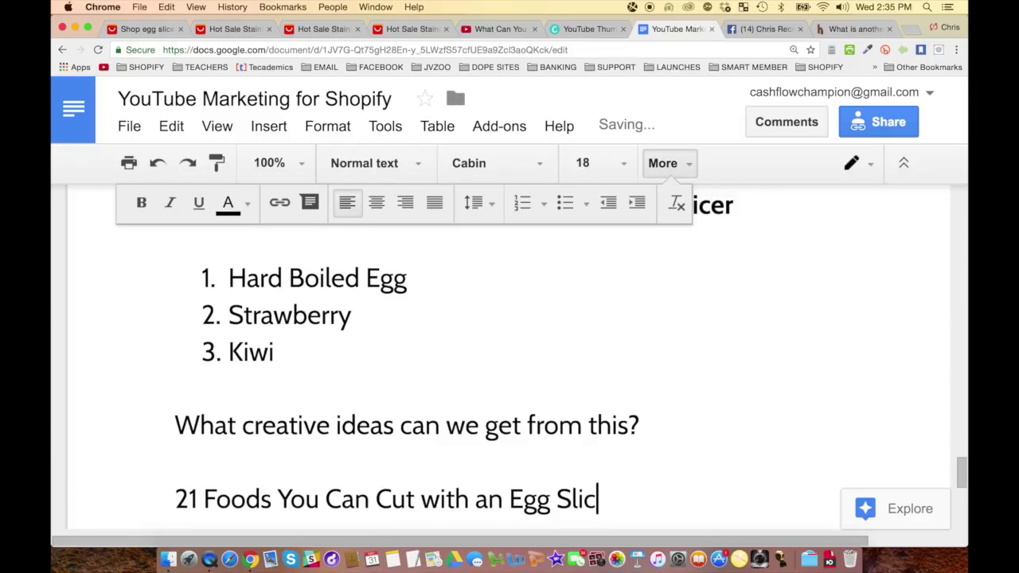
text(er)
key(Return)
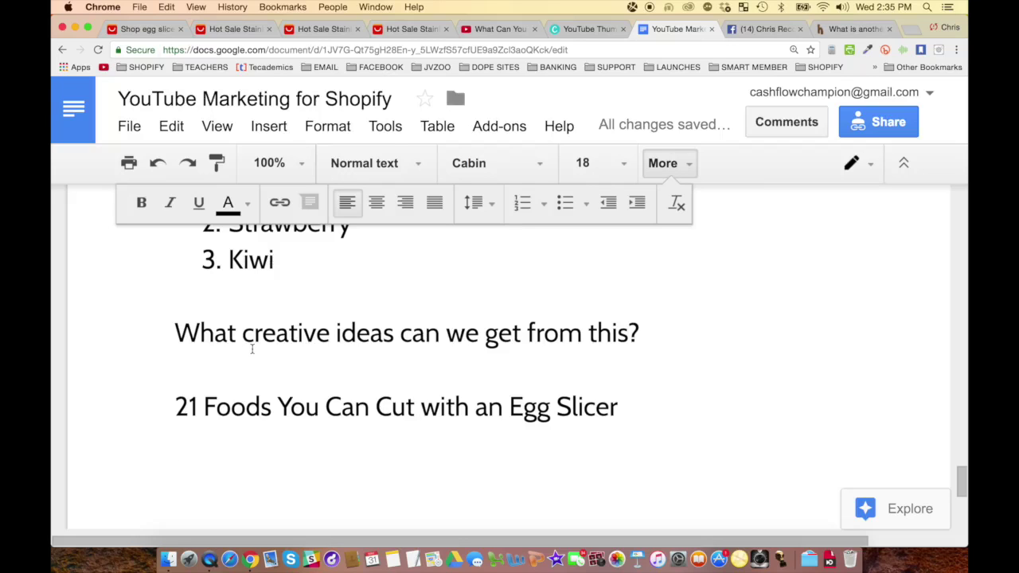
click(490, 29)
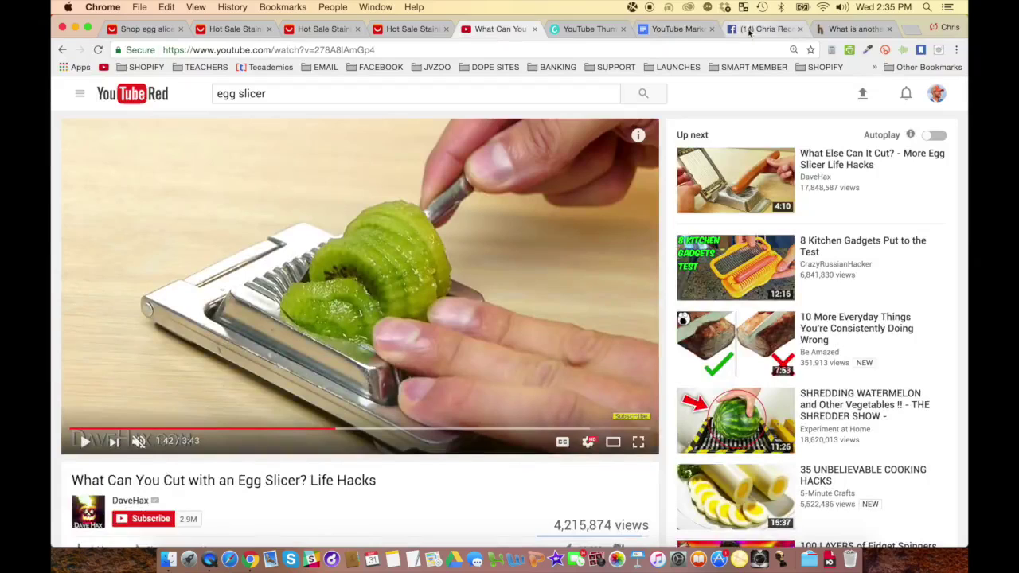
click(676, 29)
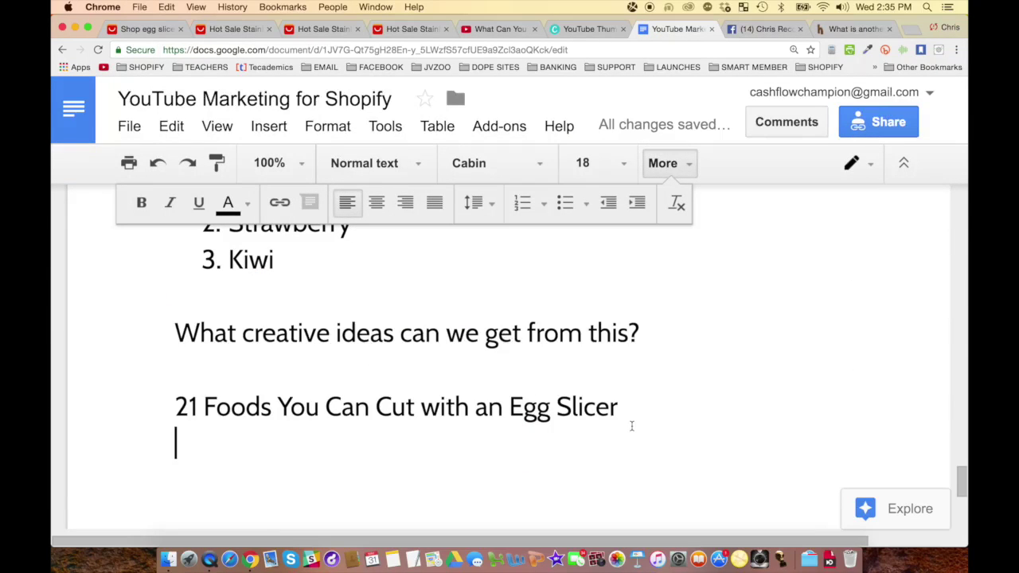
Add the bullet “Make 1 Video of all 21 items” under the 21 foods line and start another bullet.
text(Mad)
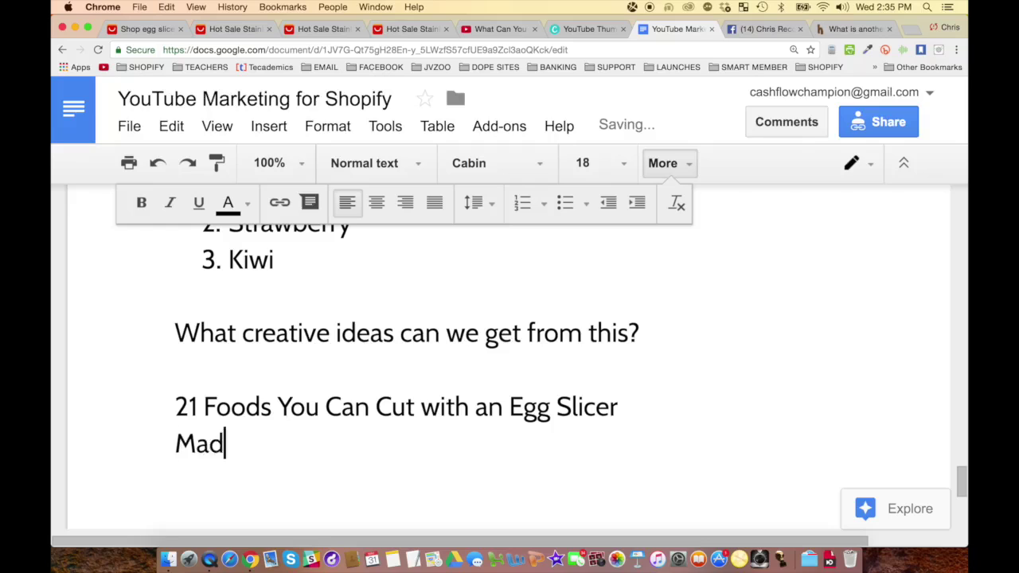
key(BackSpace)
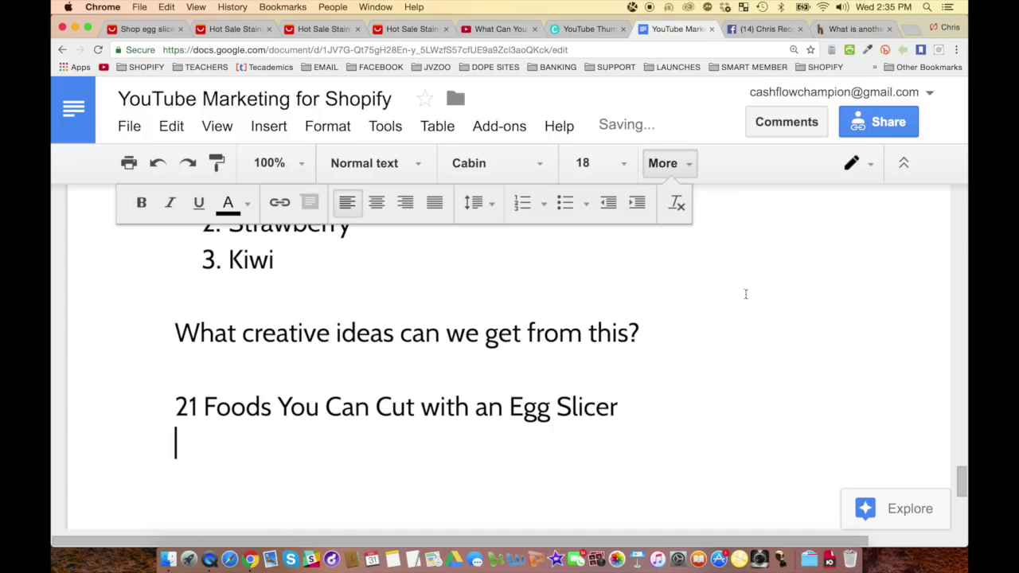
click(565, 202)
text(Make 1 Vide)
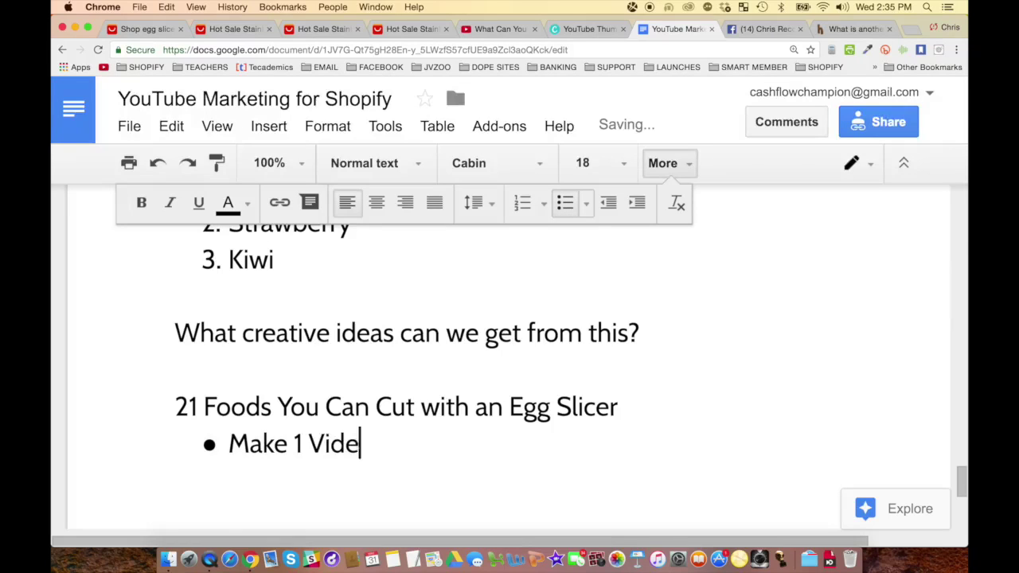
text(o of all 21 items)
key(Return)
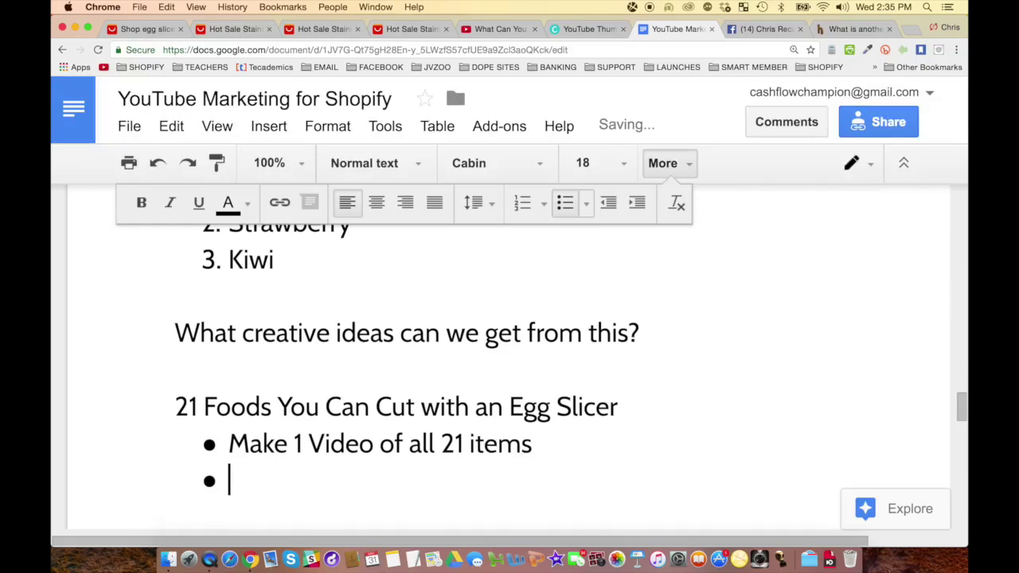
Write the bullet “Make an individual video of each individual item” and start another bullet.
text(Make)
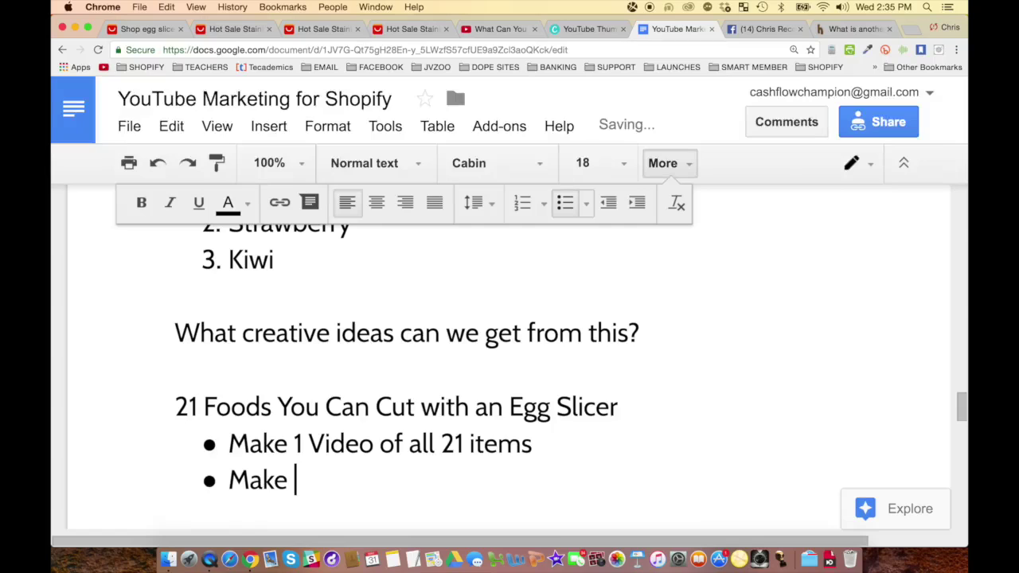
text(a)
text(n individ)
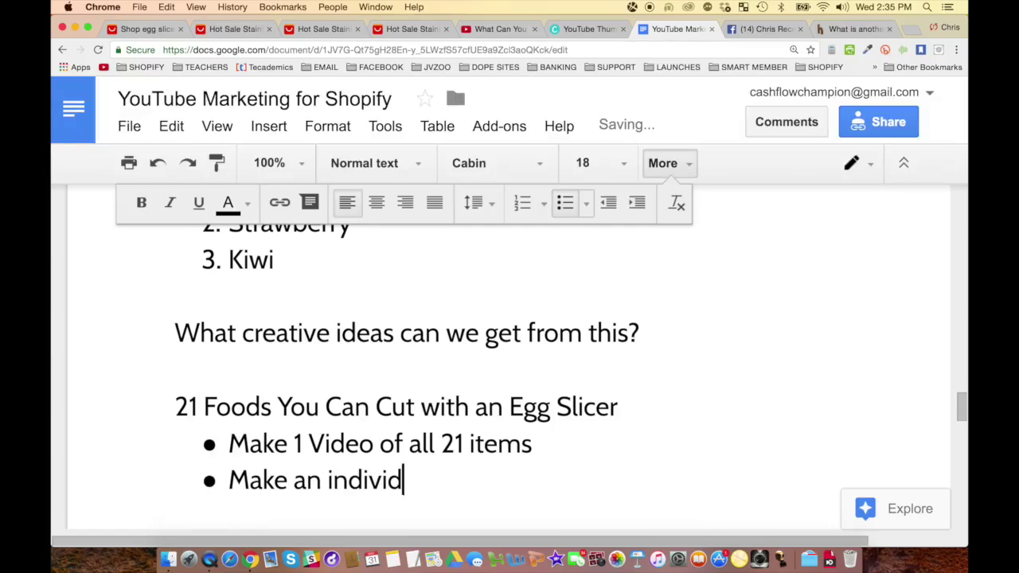
text(ual video of each i)
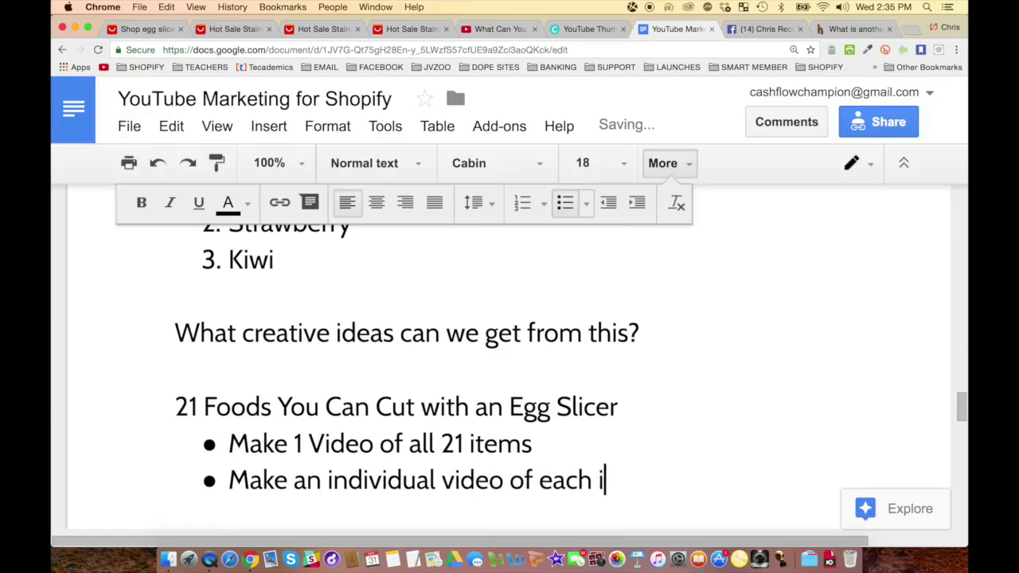
text(ndividual item)
key(Return)
Write the bullet “21 videos showcasing things you can cut” and start a new bullet below it.
text(21 videos show)
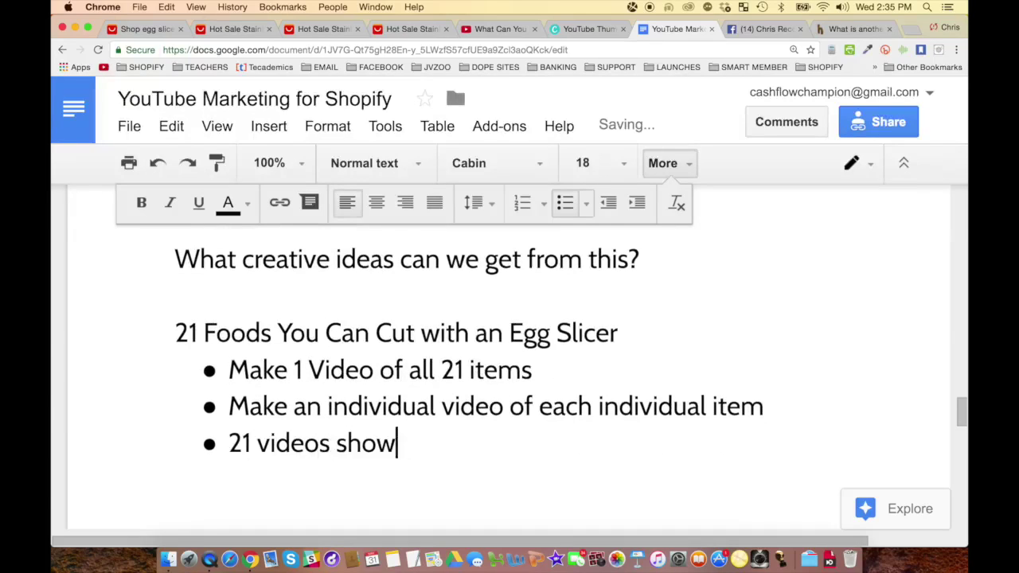
text(casing things you can cut)
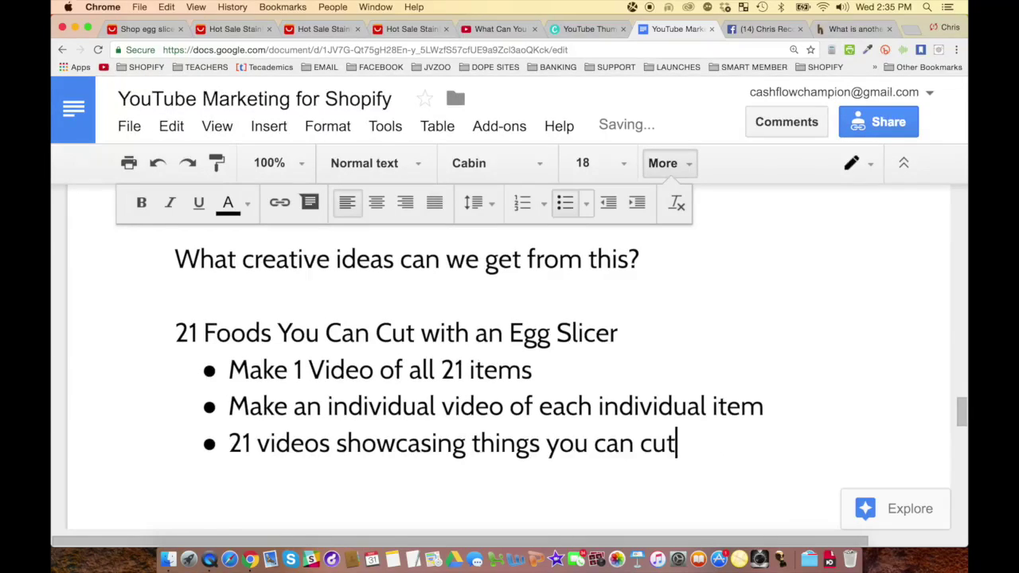
key(Return)
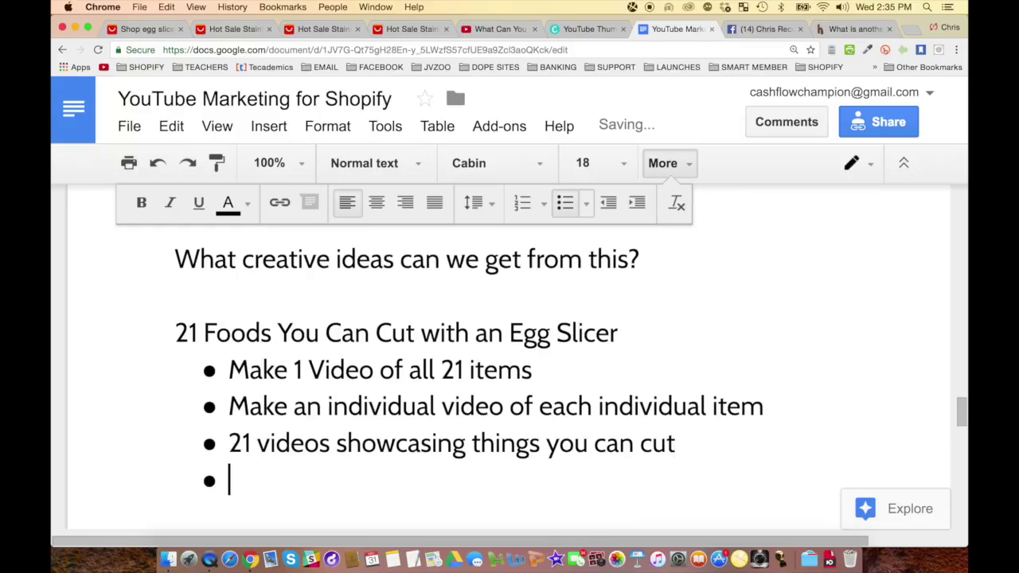
Indent the new bullet under the 21 videos line and write “How to Cut a Kiwi” in it.
key(Tab)
text(How to )
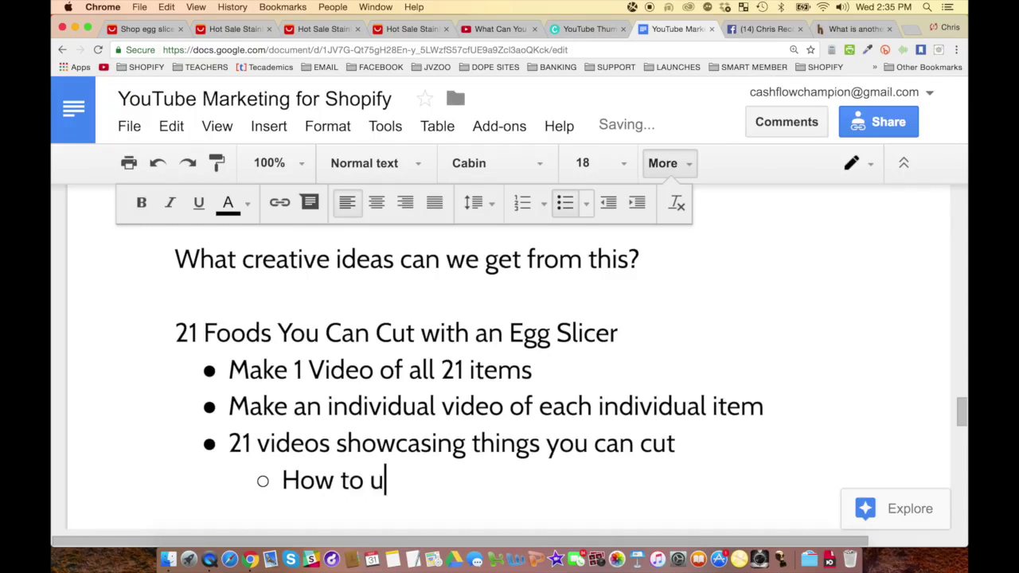
text(Cut a )
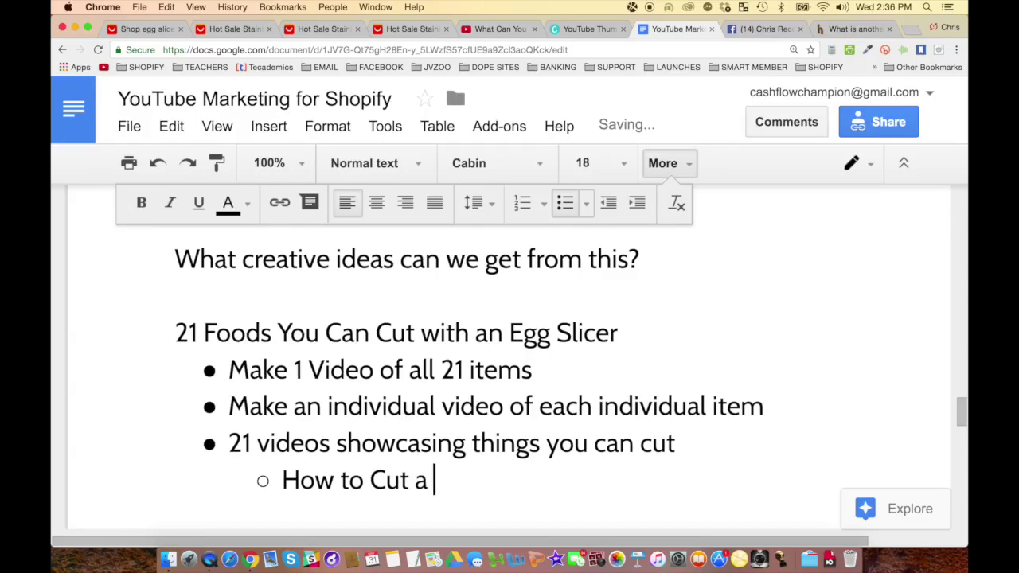
text(Kiwi)
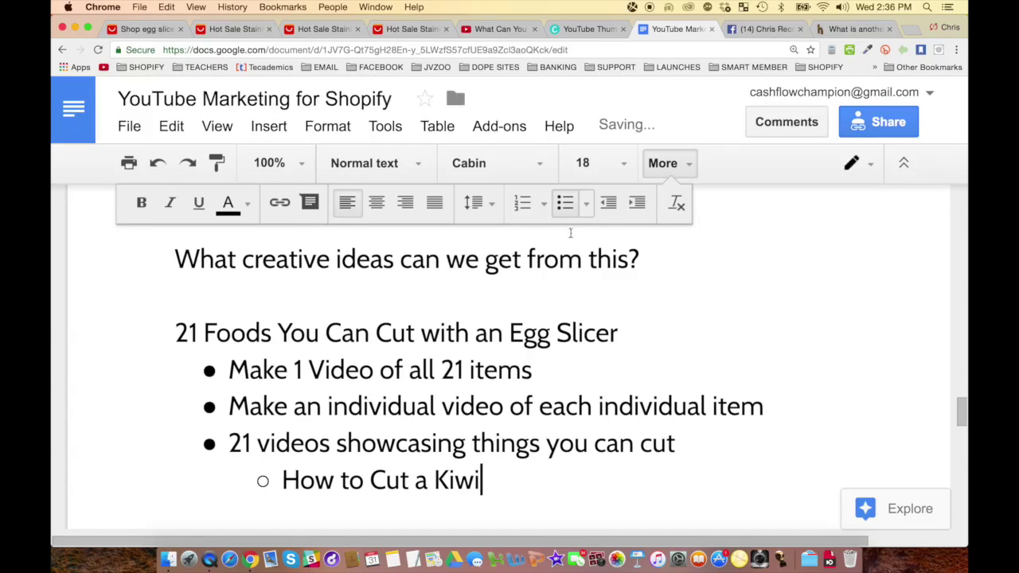
Reword the kiwi sub-bullet to “How to Properly Open & Slice a Kiwi” and start another sub-bullet.
double_click(389, 480)
text(Properly Cu)
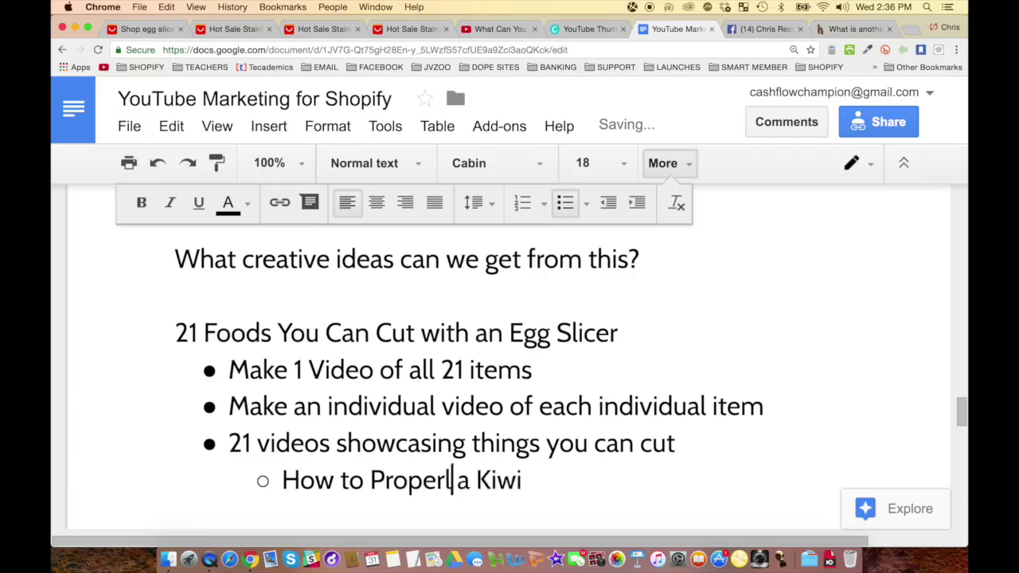
text(t)
key(BackSpace)
key(BackSpace)
key(BackSpace)
text(Slic)
text(e)
text(Open & )
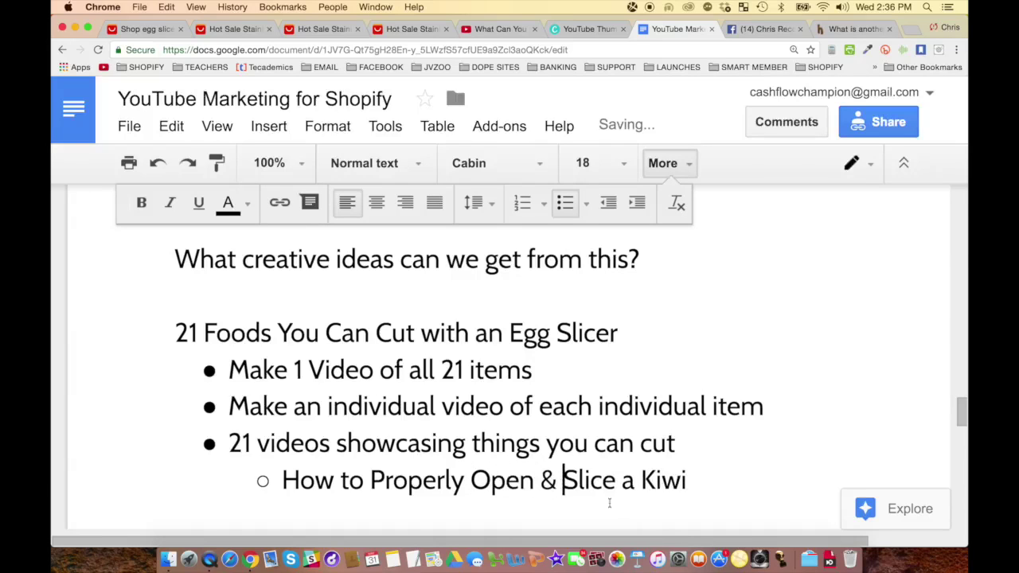
text(()
key(BackSpace)
key(Return)
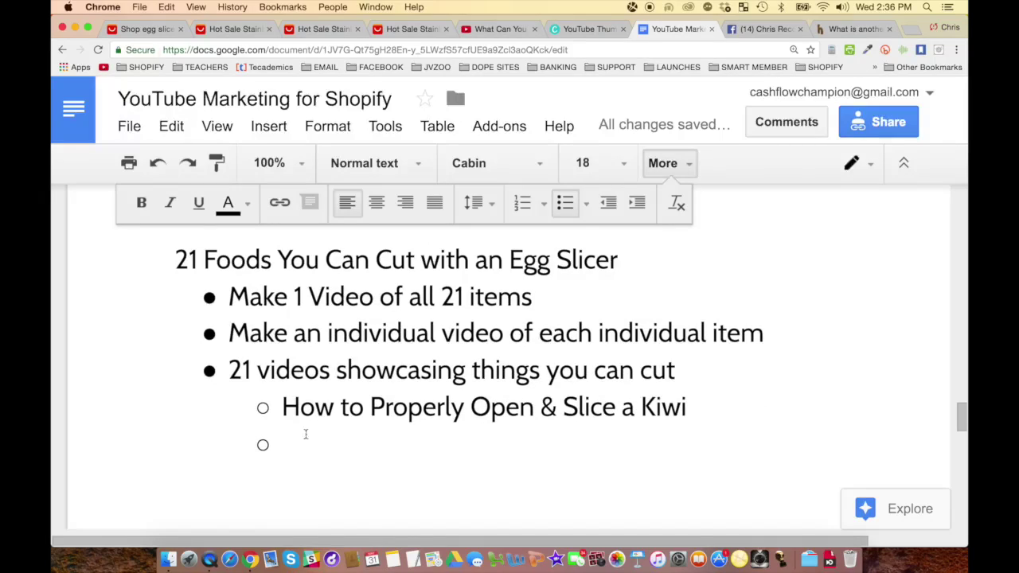
Write the sub-bullet “Kiwi Hack - Use This Common Household Item to Perfectly Slice a Kiwi!”.
text(Kiw)
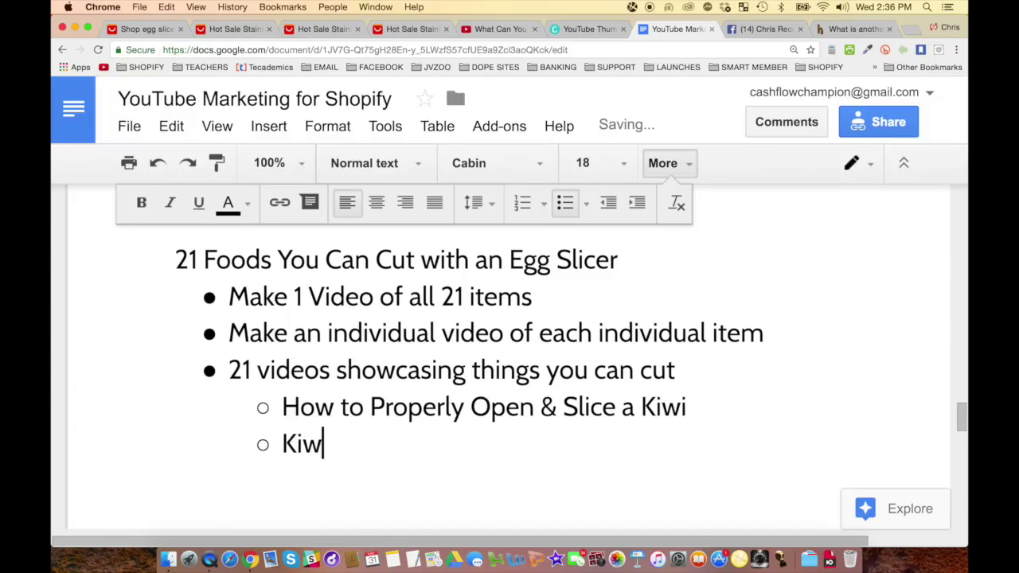
text(i Hac)
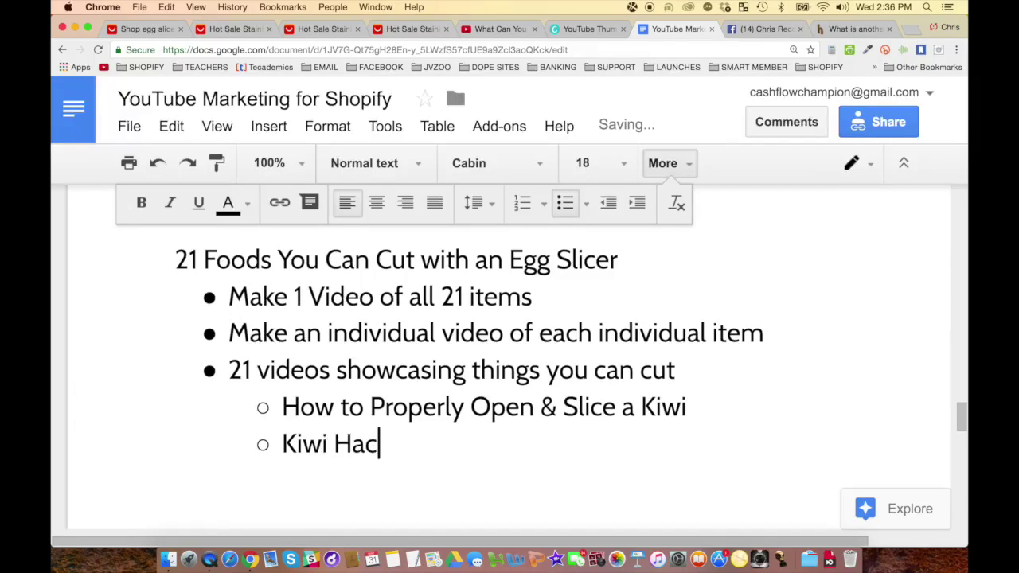
text(k - How o)
key(BackSpace)
key(BackSpace)
key(BackSpace)
key(BackSpace)
key(BackSpace)
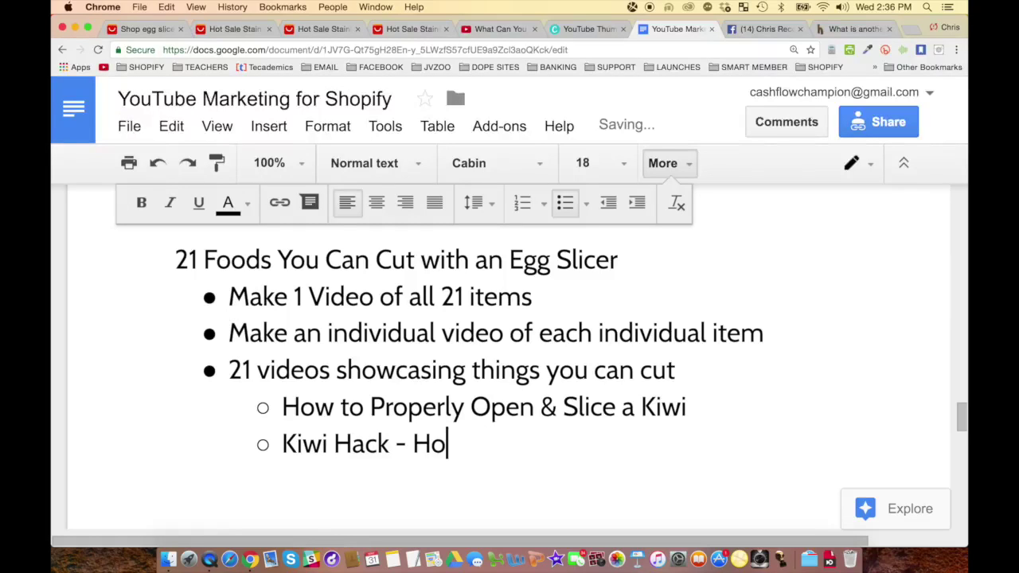
text(Use This Creative)
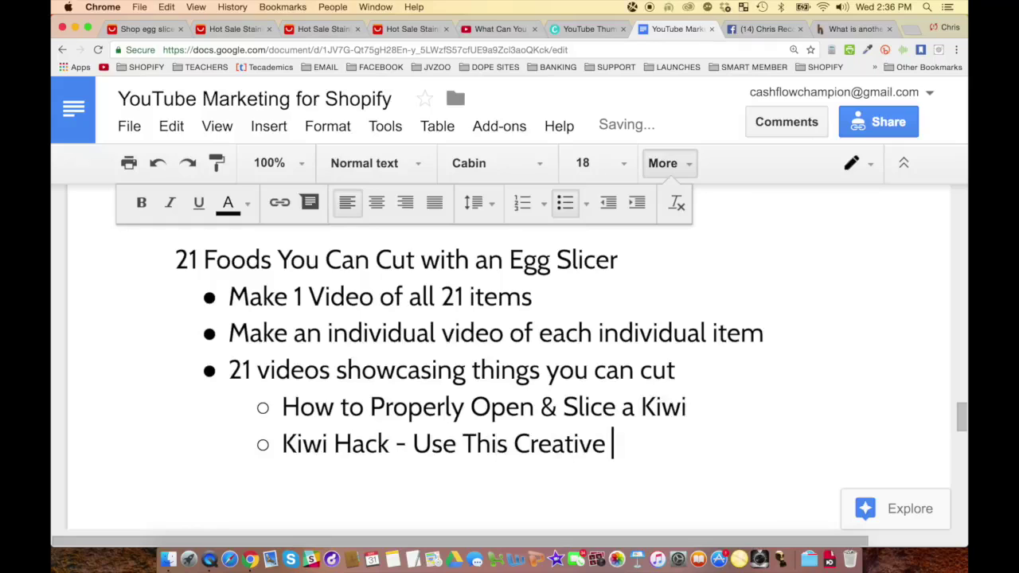
key(BackSpace)
key(BackSpace)
key(BackSpace)
key(BackSpace)
key(BackSpace)
key(BackSpace)
key(BackSpace)
key(BackSpace)
text(ommon H)
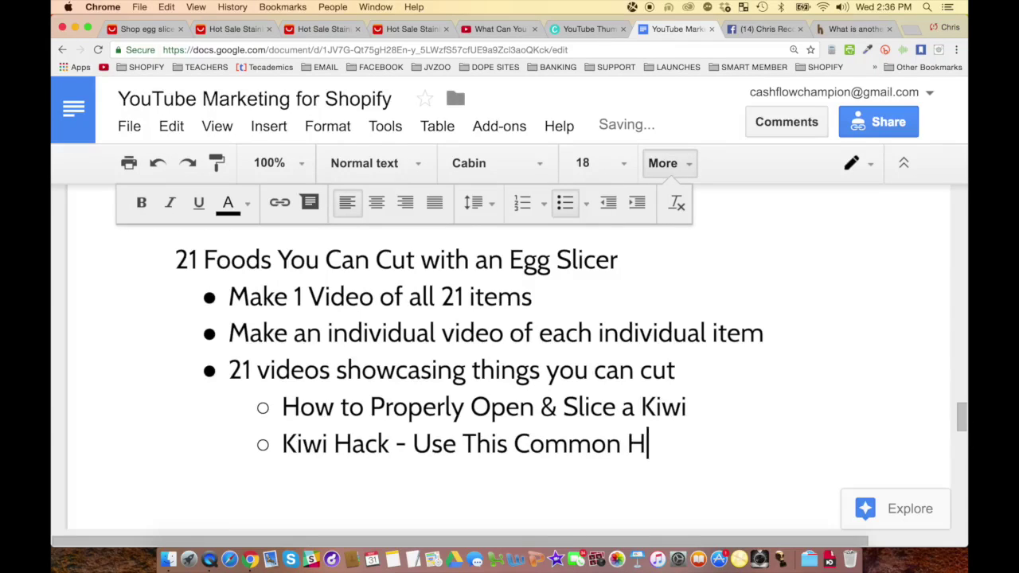
text(ousehold )
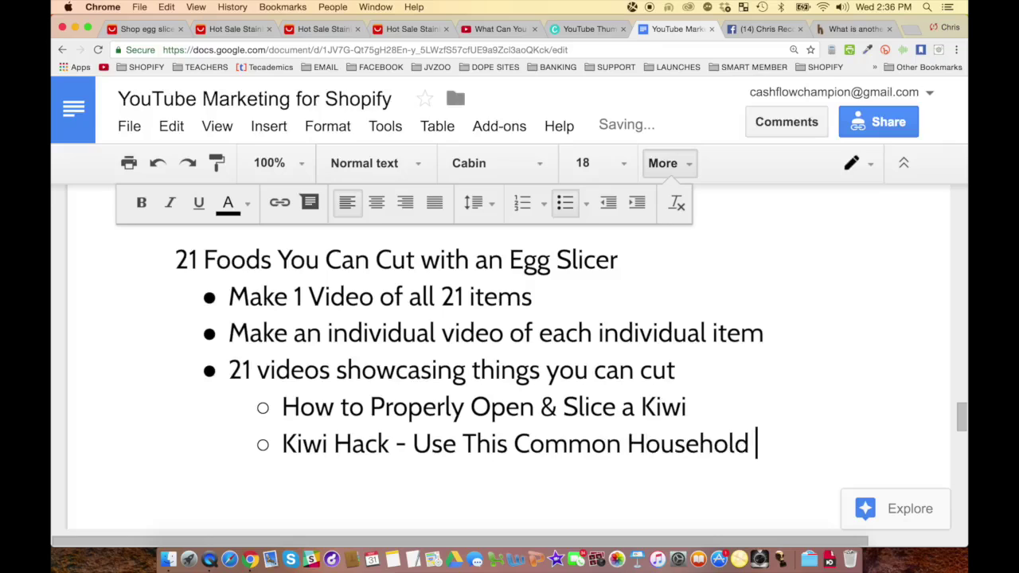
text(Item to Perfectly Slice)
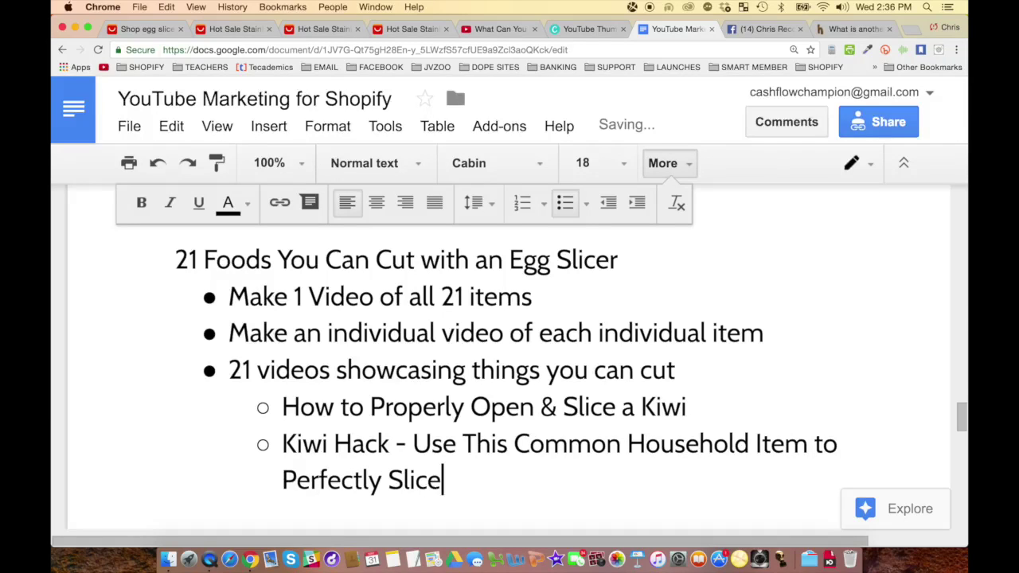
text( a Kiwi!)
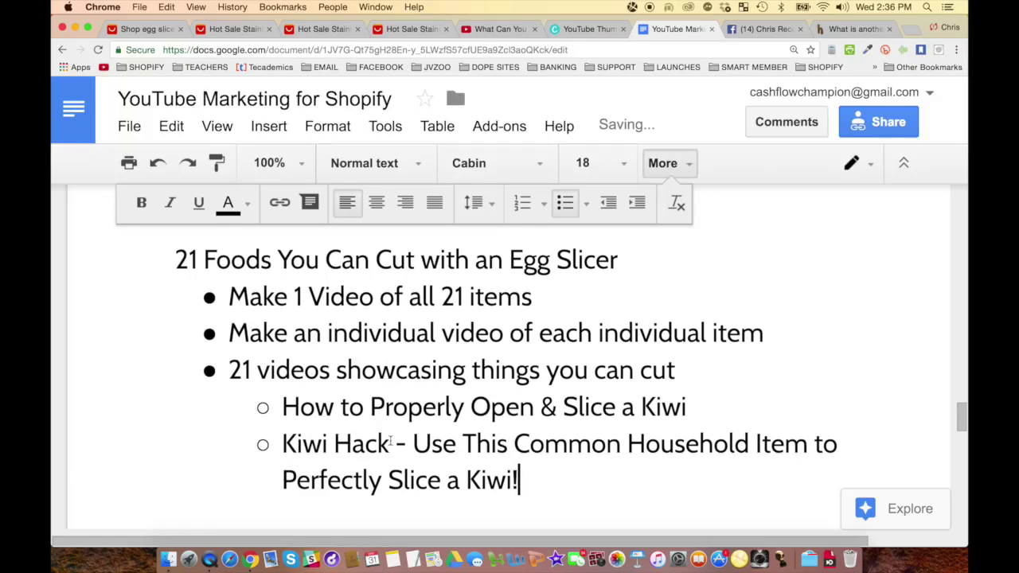
Duplicate the “Kiwi Hack” title into a new sub-bullet directly below it.
triple_click(357, 443)
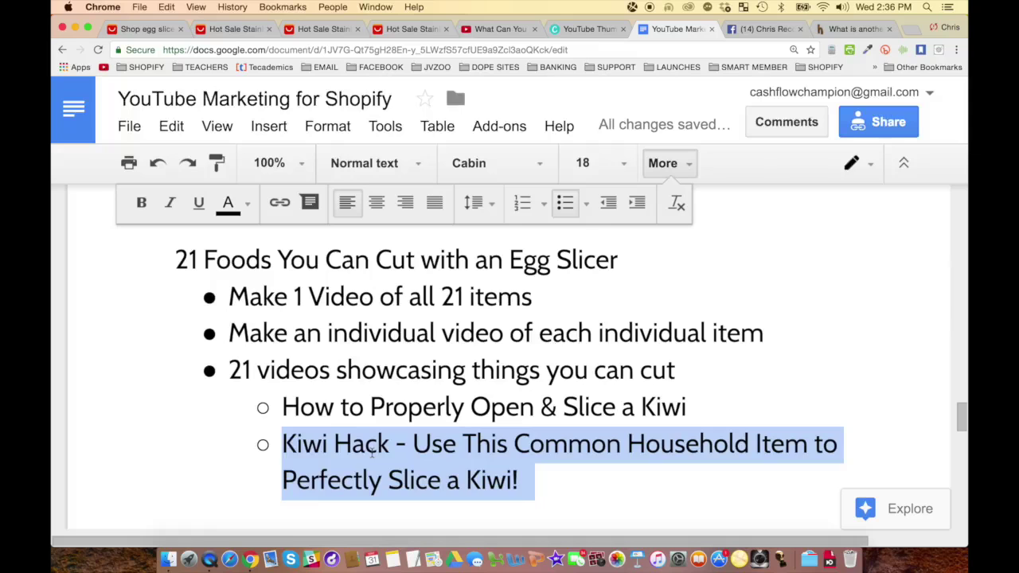
click(575, 480)
key(Return)
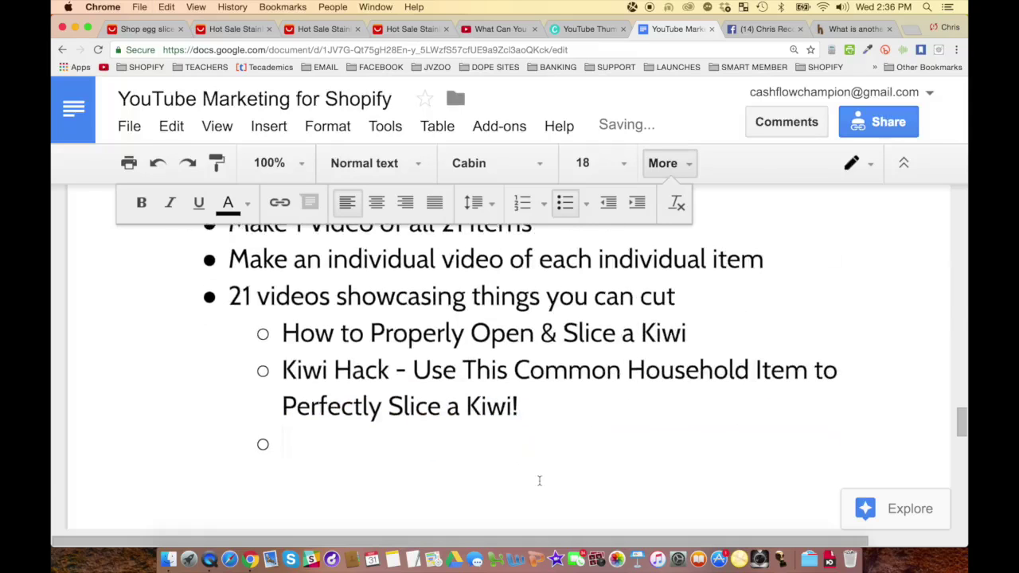
key(cmd+v)
Replace both mentions of Kiwi with “Strawberry” in the copied hack title.
double_click(304, 382)
text(Strawe)
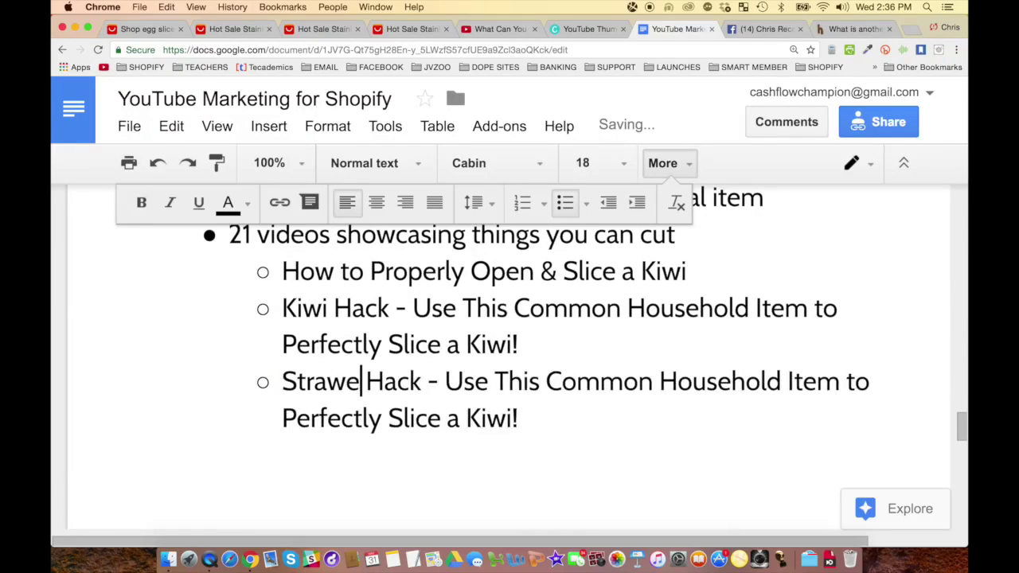
key(BackSpace)
text(berry)
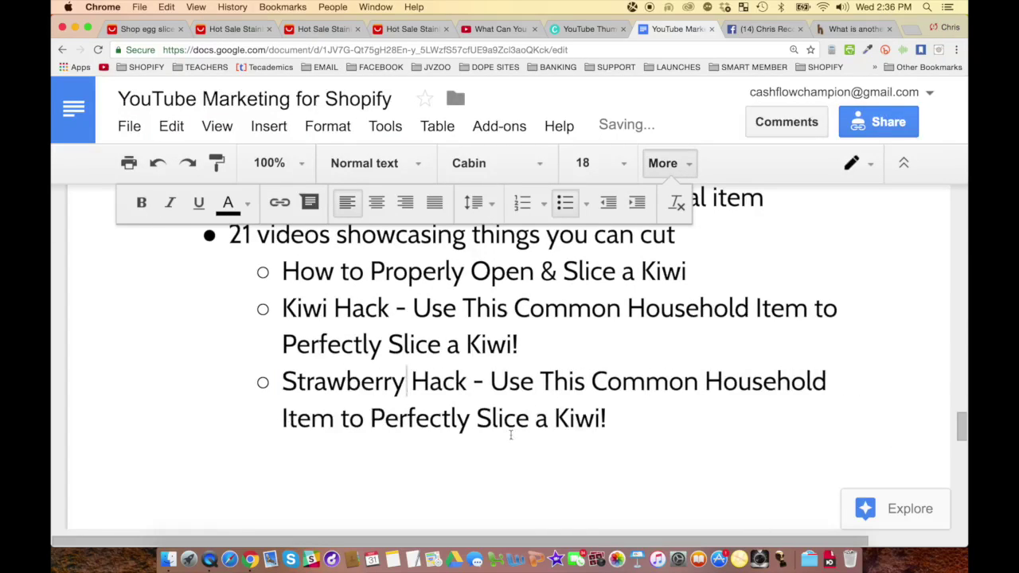
double_click(579, 420)
text(Stra)
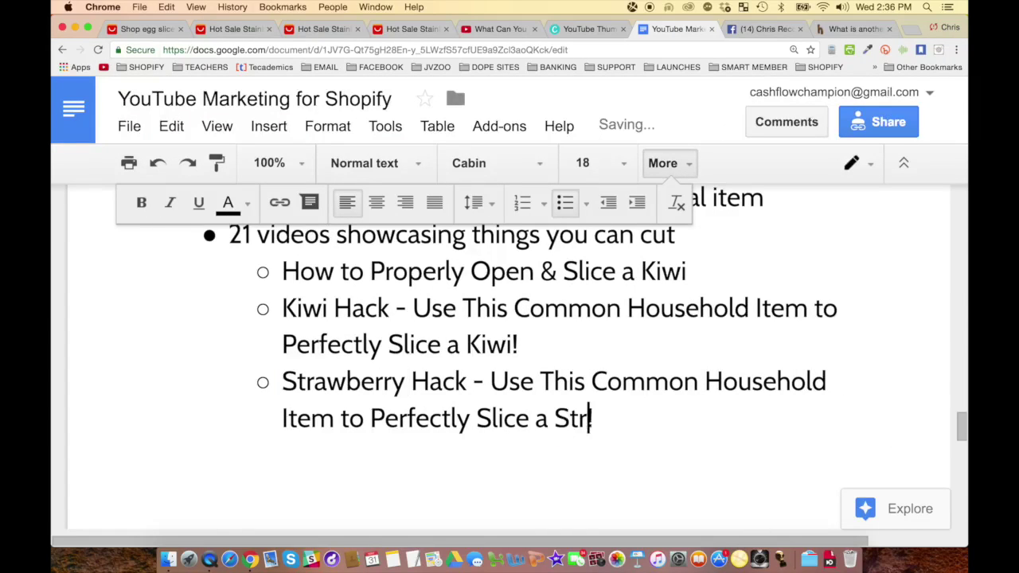
text(wberry!)
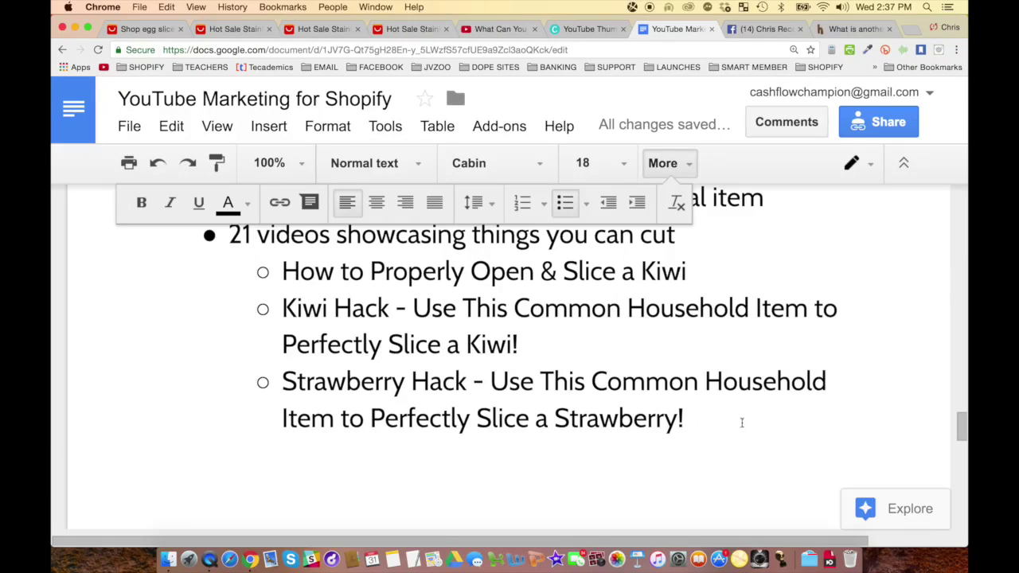
Add empty sub-bullets below the strawberry title and split it after “Strawberry Hack -”, moving the remaining text into its own sub-bullet.
triple_click(714, 415)
click(713, 415)
key(Return)
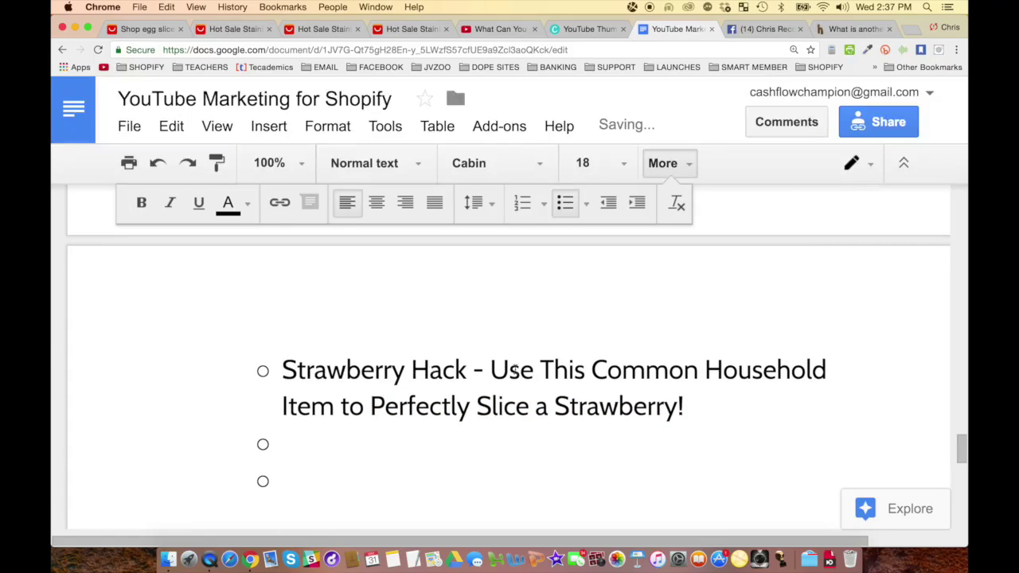
click(481, 368)
key(Return)
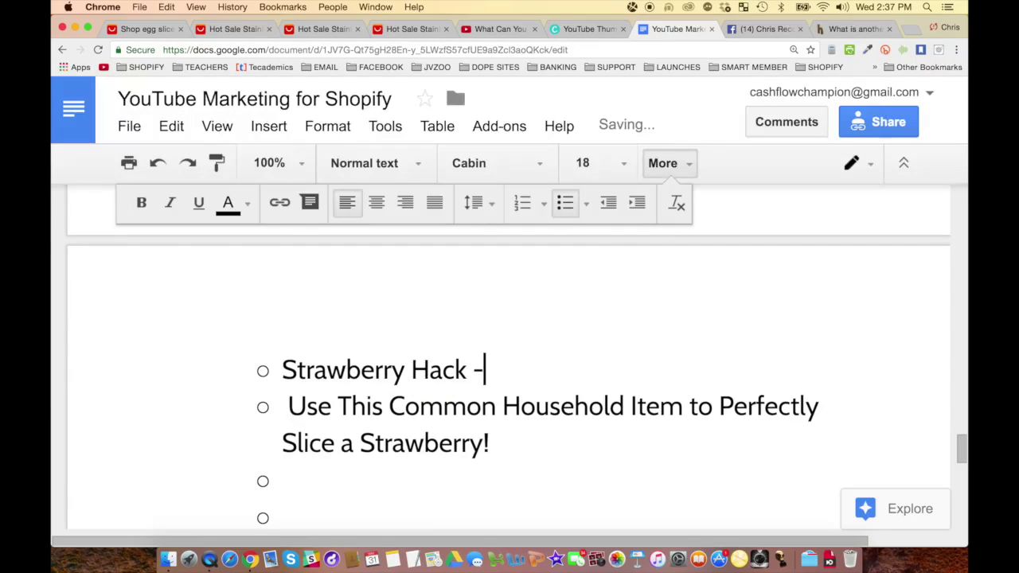
Complete the “Strawberry Hack -” sub-bullet with “Slice a Strawberry Perfectly Using this Common Household Item!”.
text(Slice S)
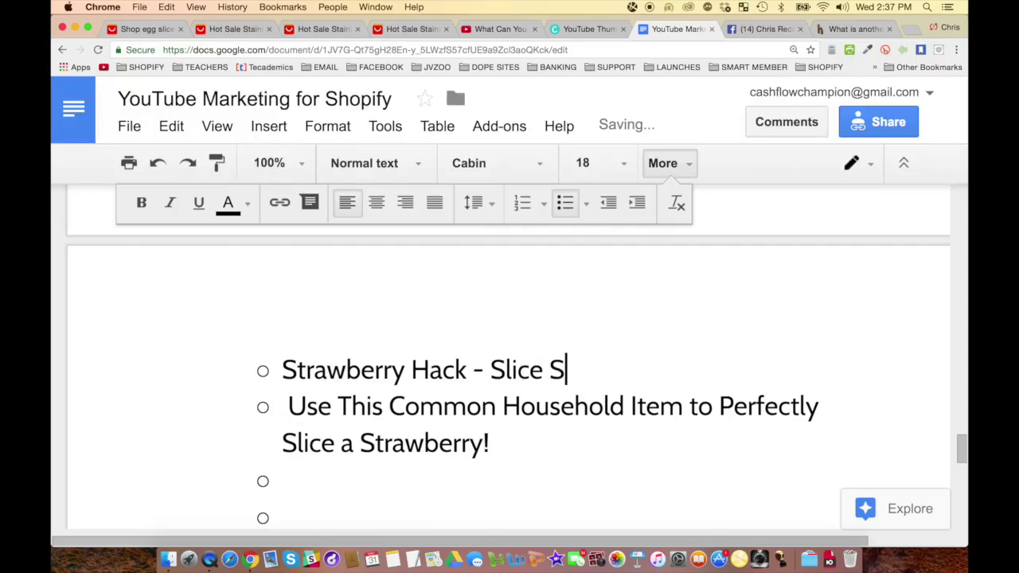
text(trawe)
key(BackSpace)
key(BackSpace)
key(BackSpace)
key(BackSpace)
key(BackSpace)
key(BackSpace)
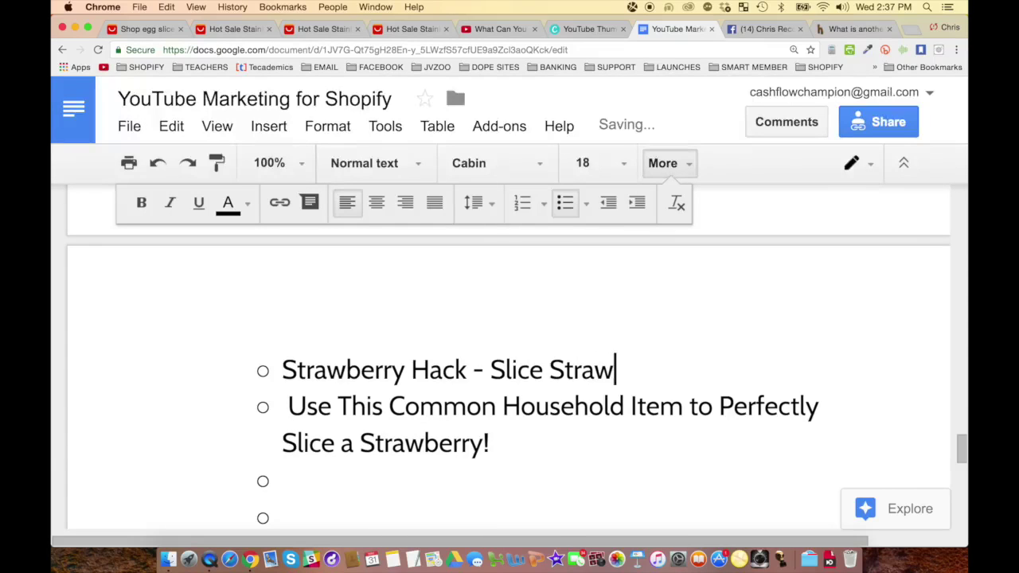
text(a Stra)
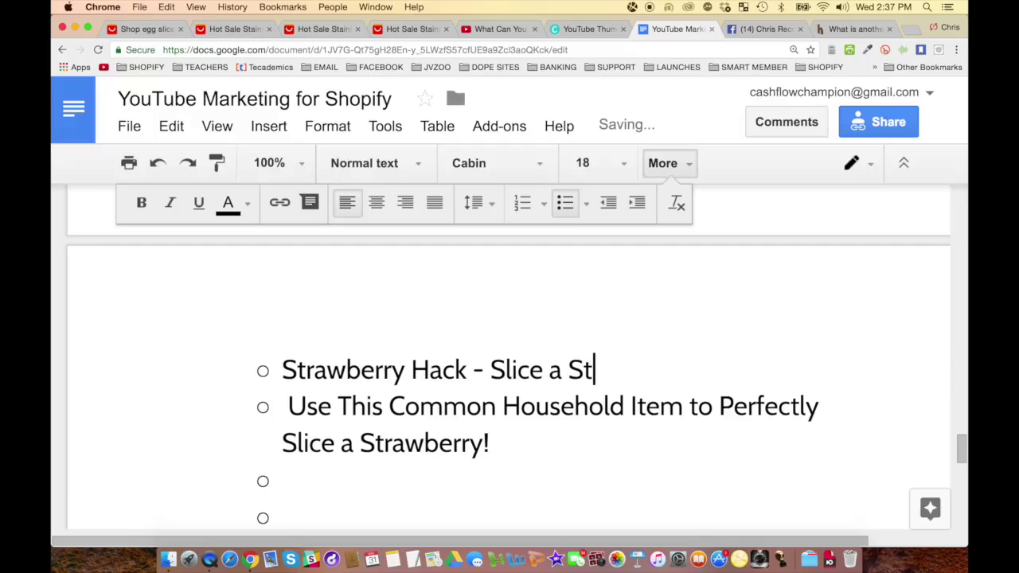
key(BackSpace)
text(rawb)
text(err)
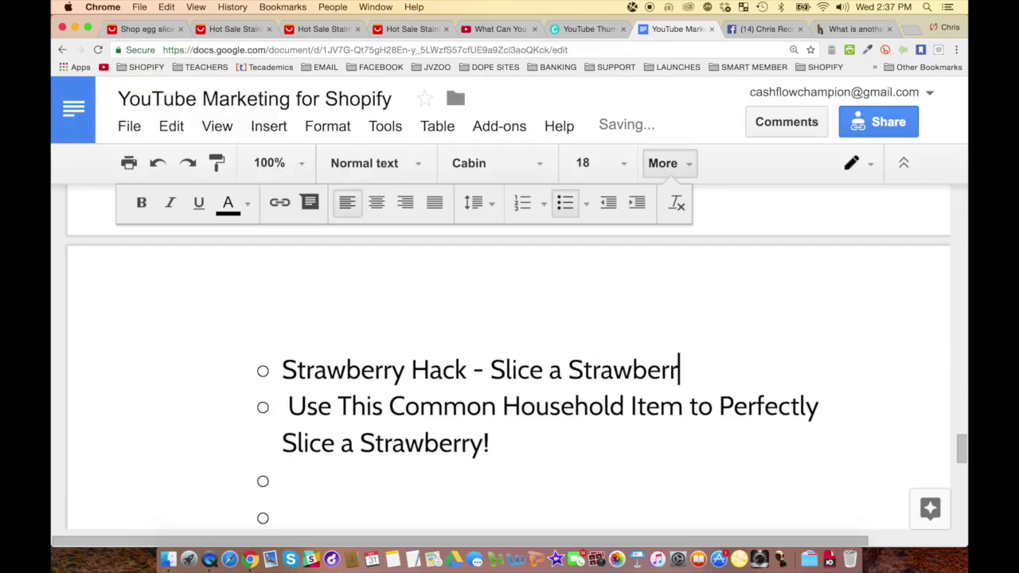
text(y Perfectly U)
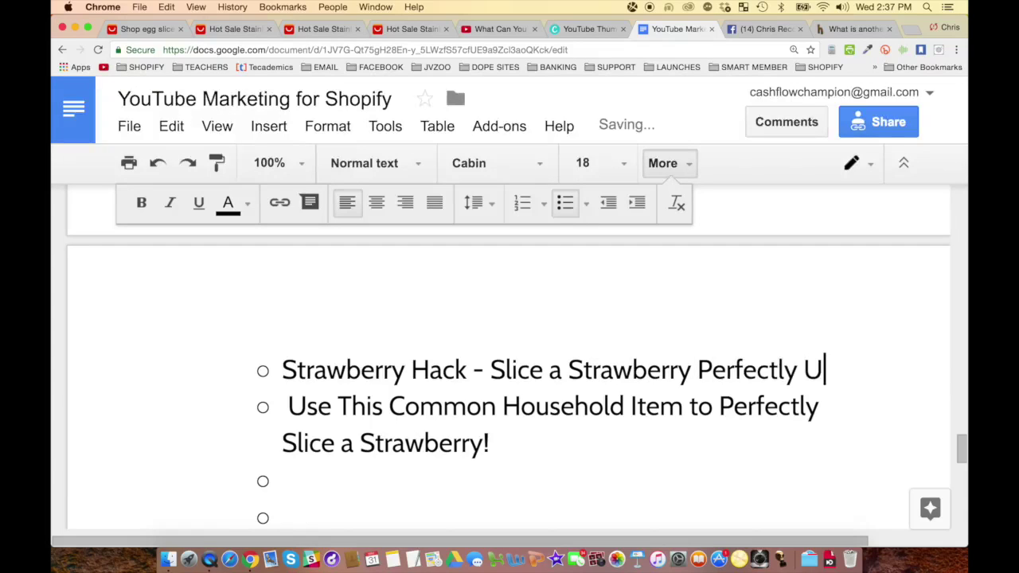
text(sing this Common Ho)
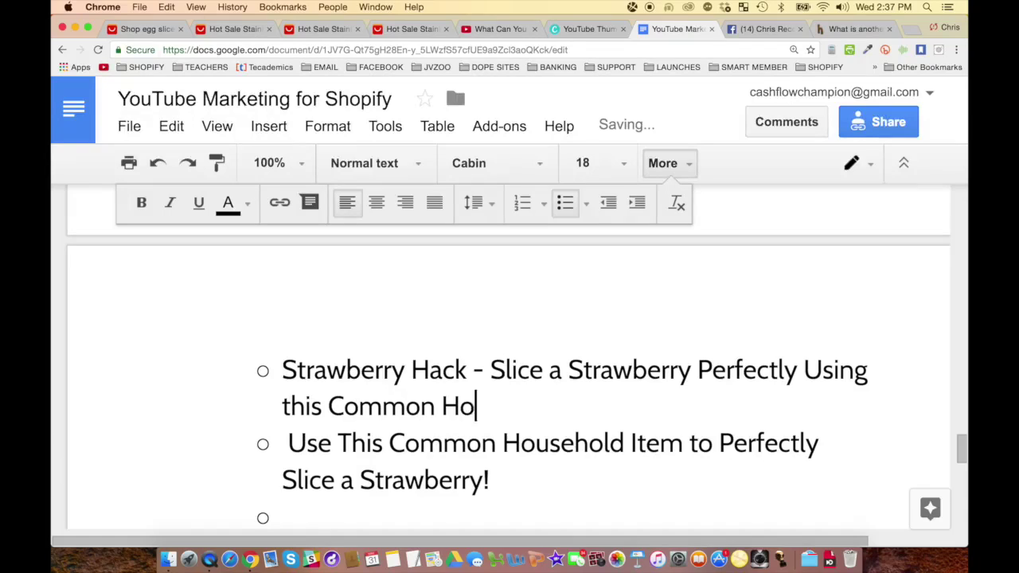
text(usehold Item!)
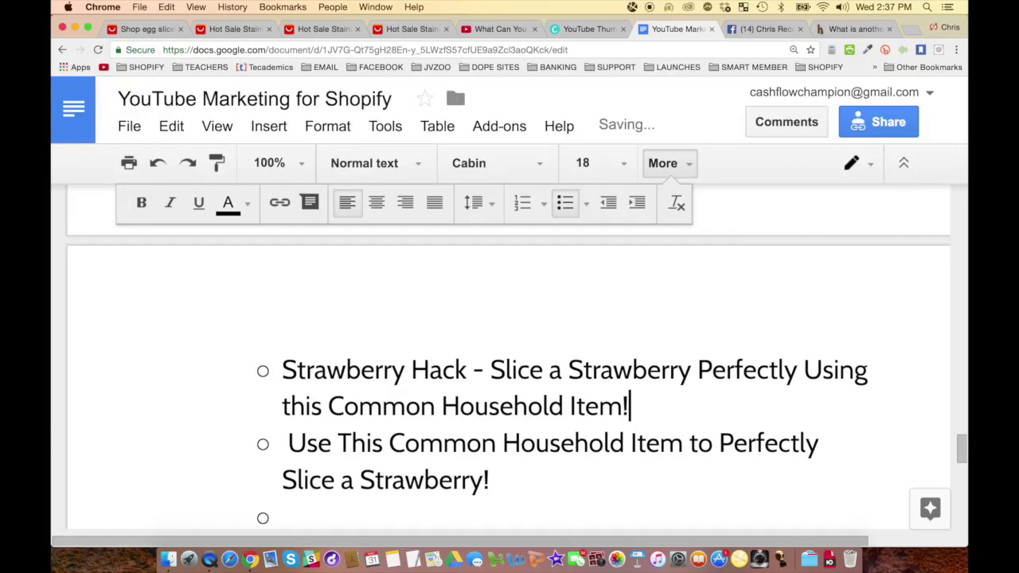
Delete the sub-bullet “Use This Common Household Item to Perfectly Slice a Strawberry!” and select the remaining “Strawberry Hack” title.
triple_click(443, 443)
key(BackSpace)
key(BackSpace)
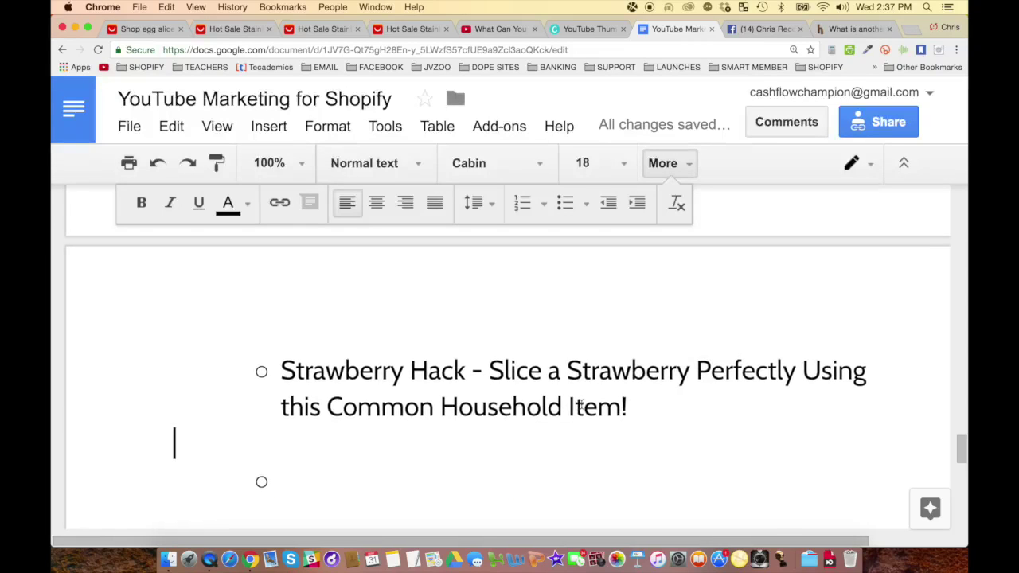
triple_click(500, 383)
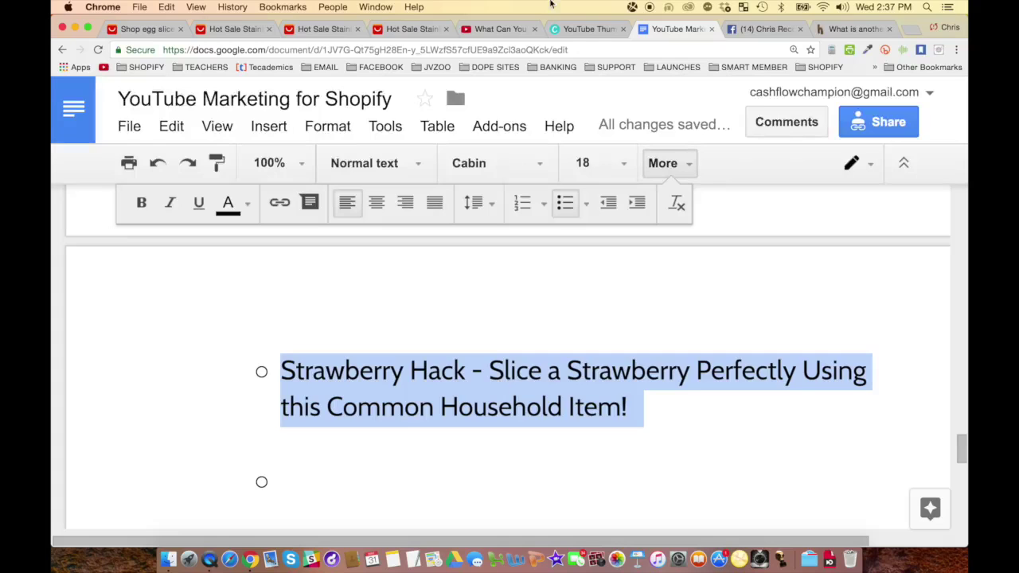
Switch to the YouTube egg slicer video and seek back to the strawberry slice frame at 0:35.
click(497, 30)
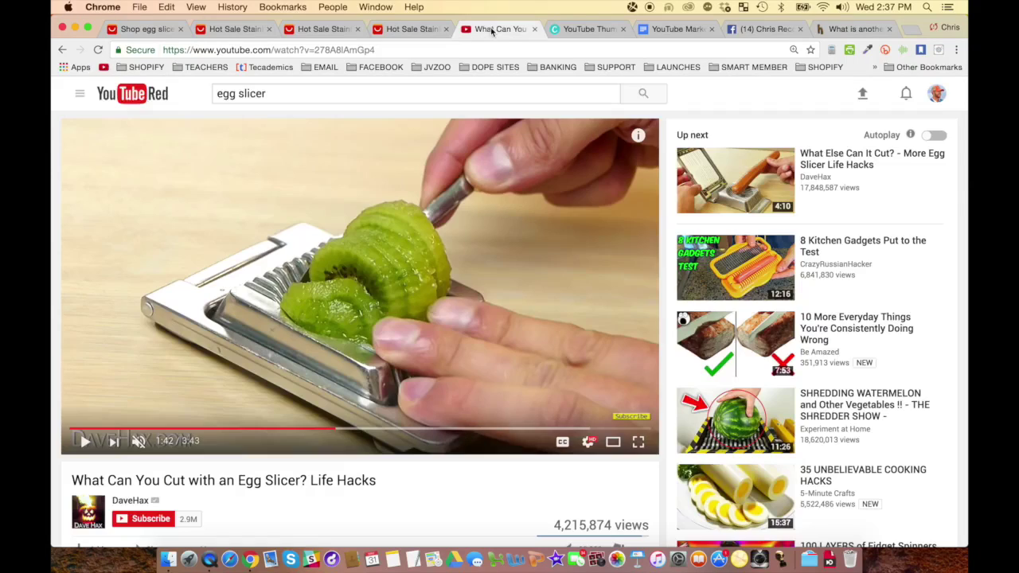
click(178, 430)
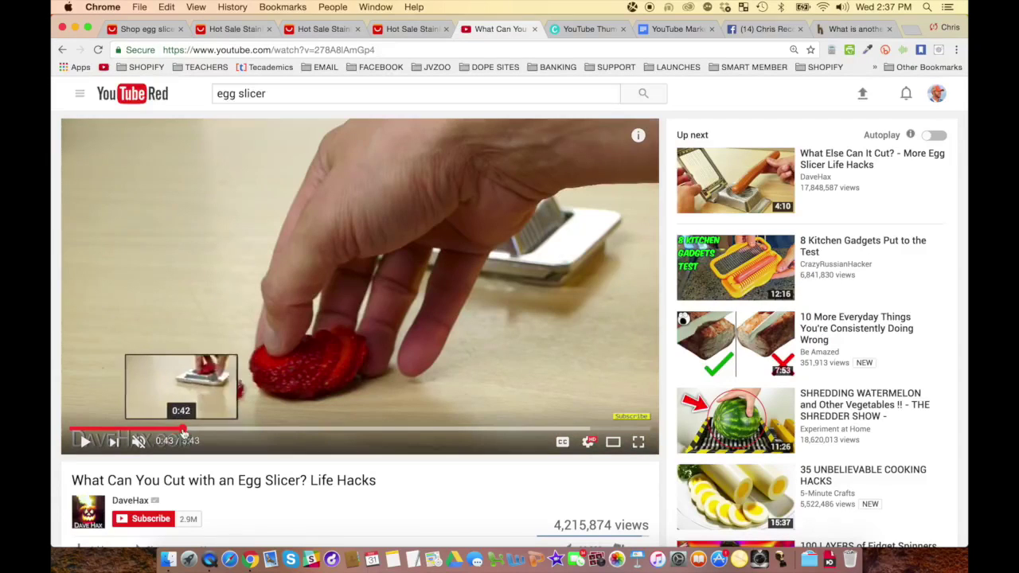
click(180, 431)
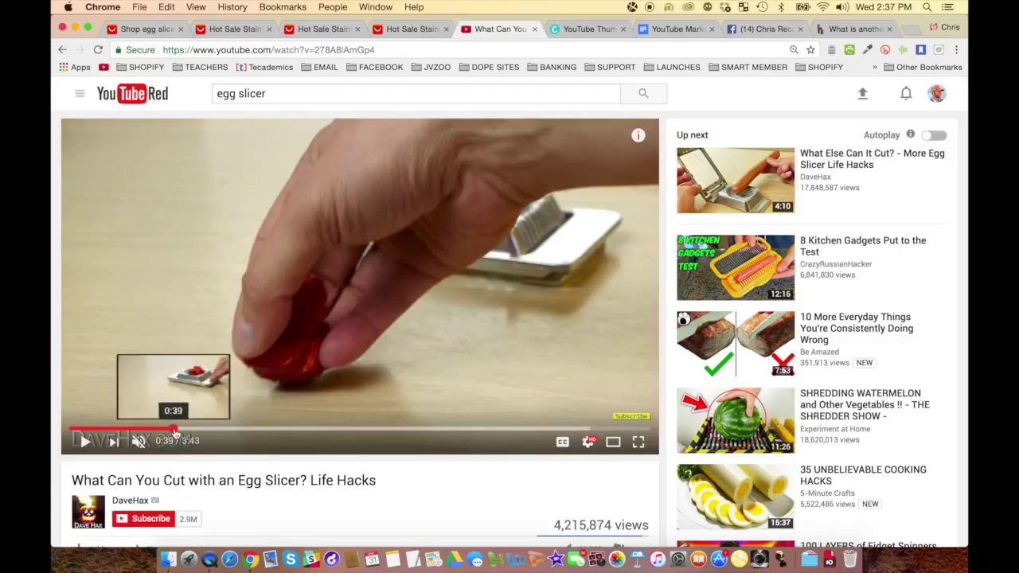
click(173, 431)
click(168, 431)
click(163, 430)
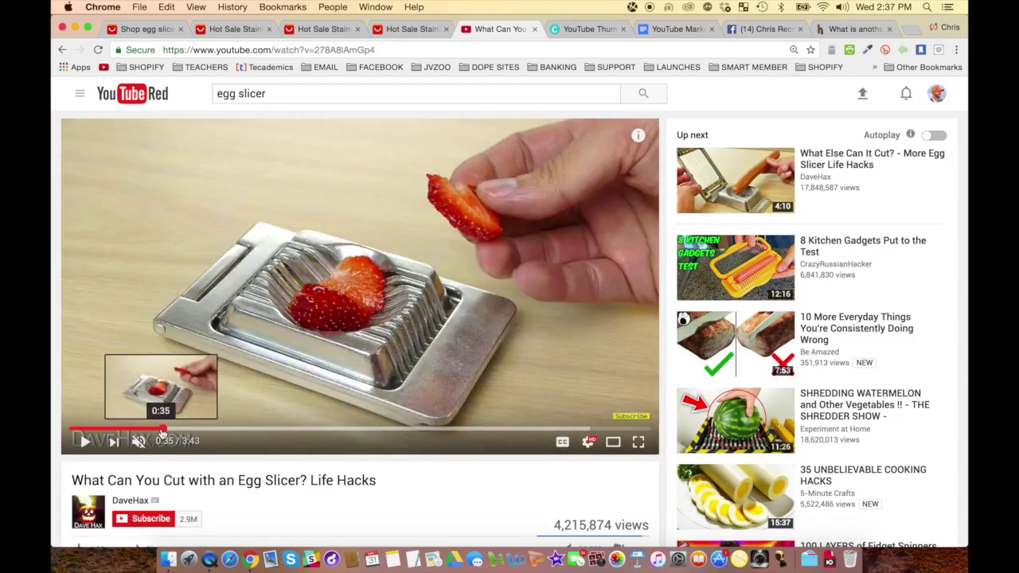
click(161, 430)
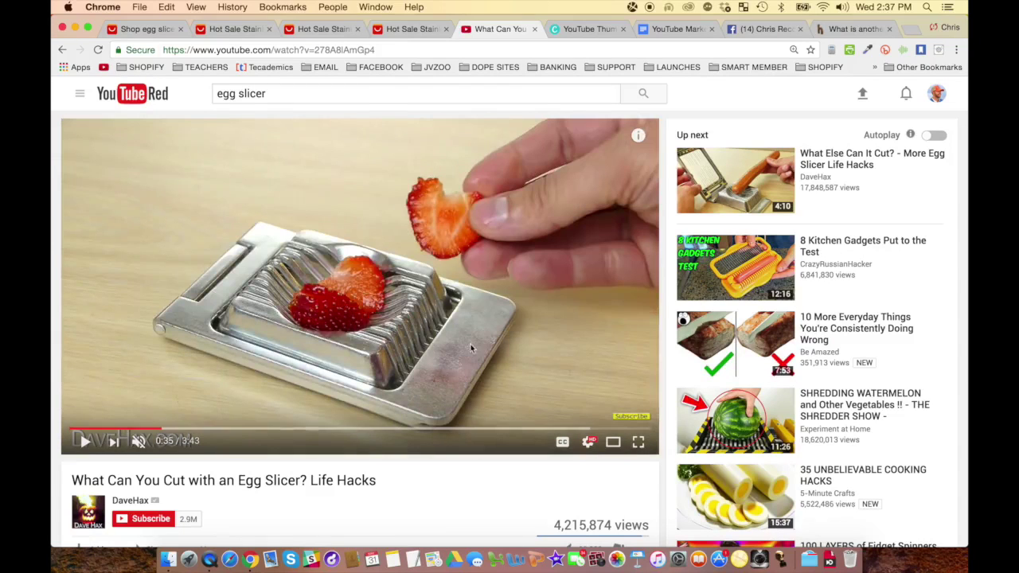
Capture the paused video frame with Jing and save it to the Desktop as “strawberry”.
click(637, 7)
click(646, 20)
drag(63, 118, 659, 457)
click(76, 474)
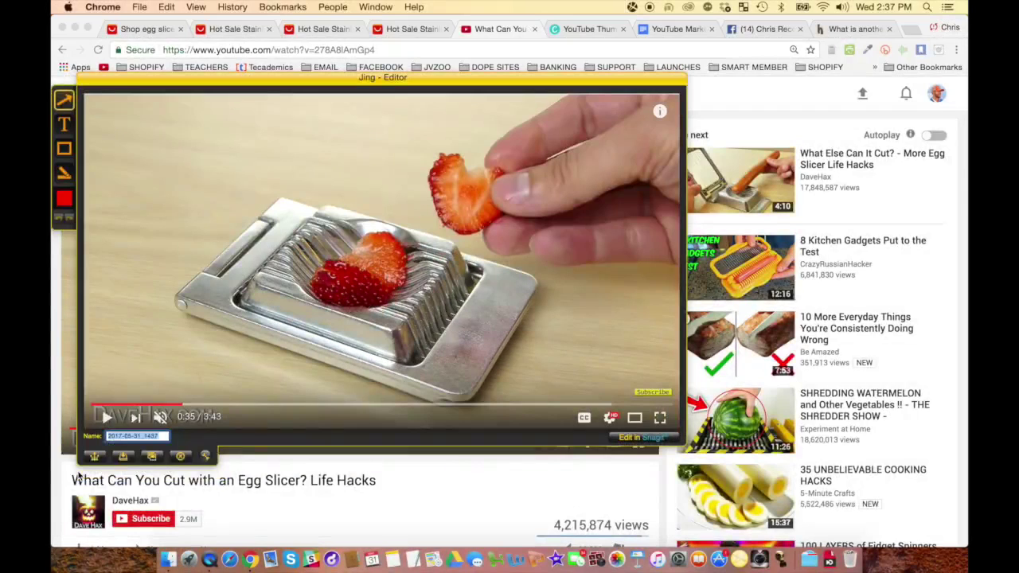
text(sta)
click(123, 456)
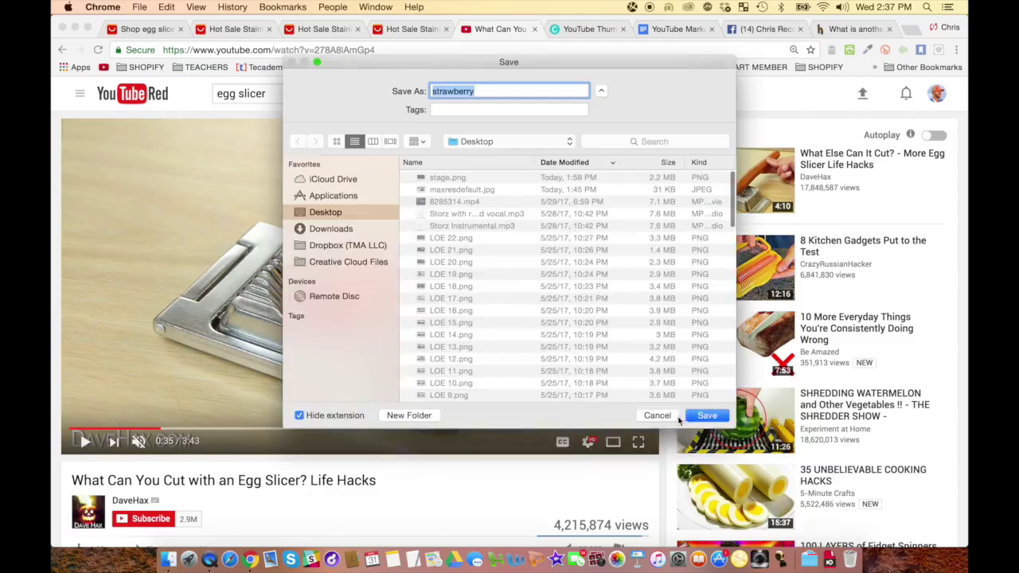
click(697, 416)
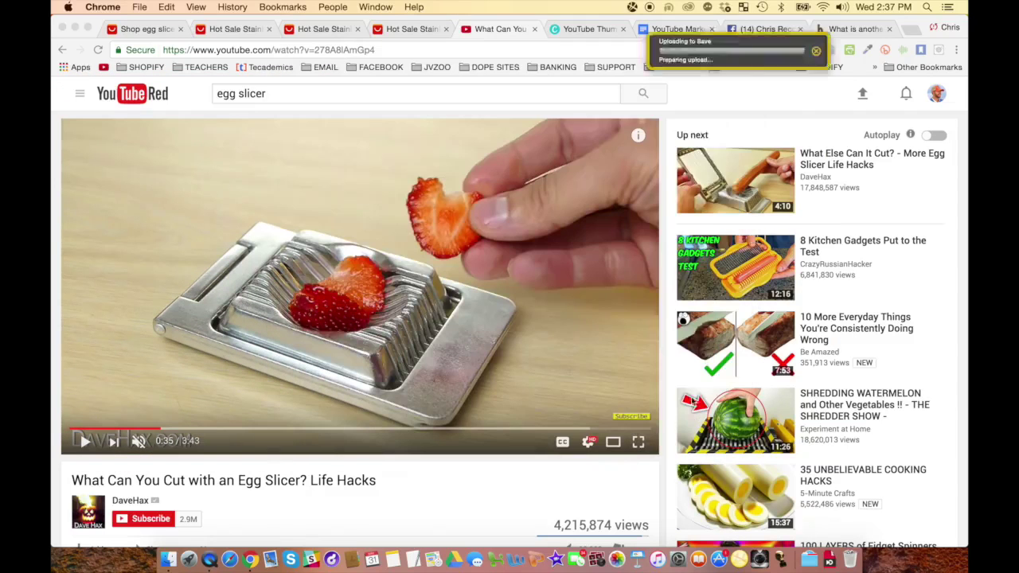
click(870, 189)
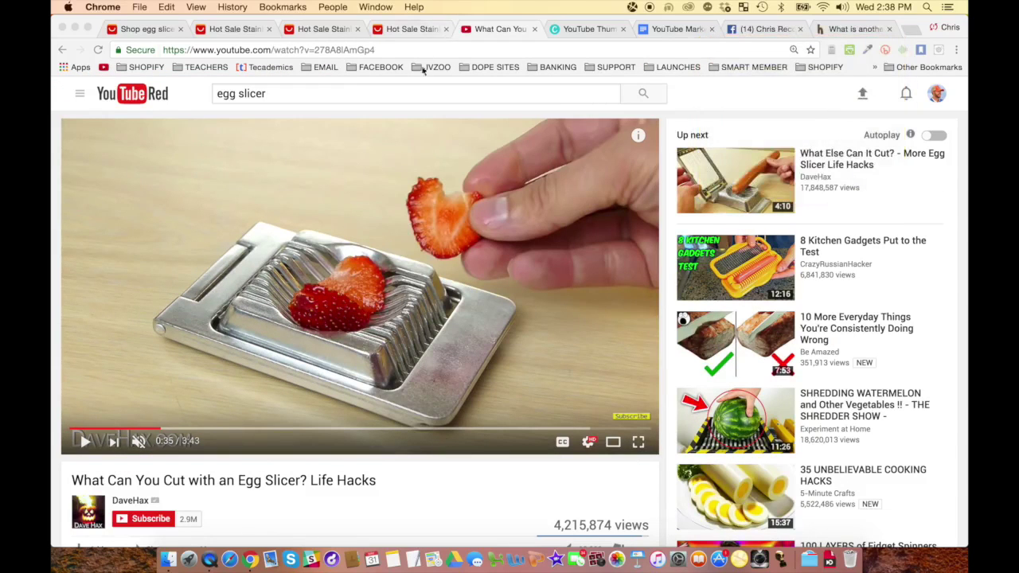
Switch to the Canva thumbnail design, duplicate page 5 and delete the background image on the copied page.
click(589, 29)
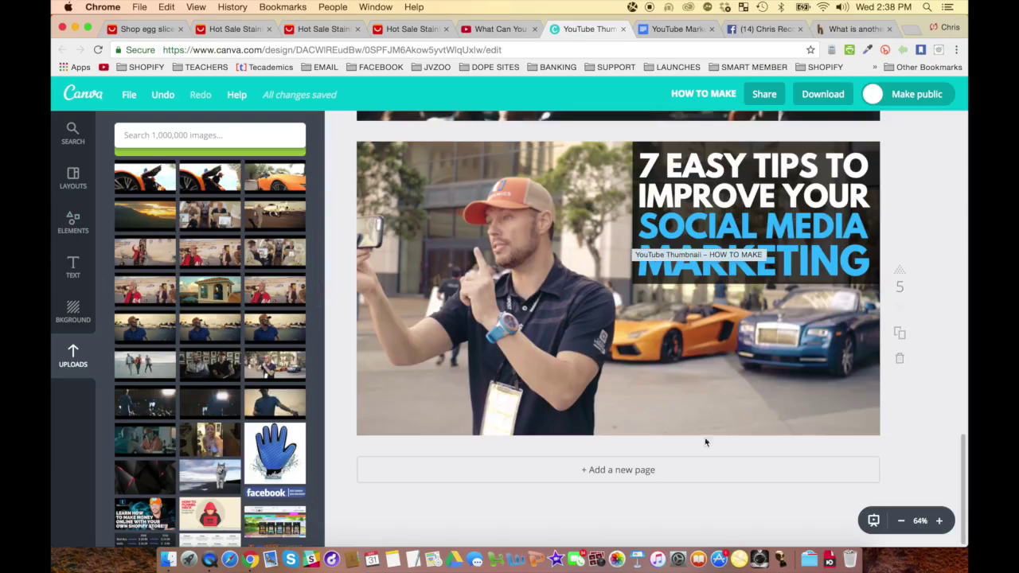
click(900, 336)
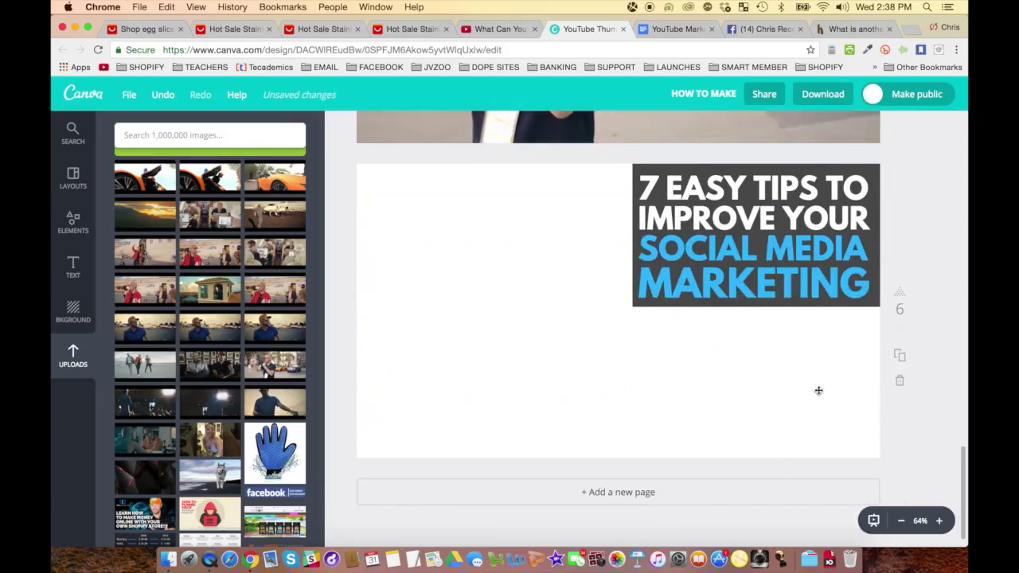
click(819, 390)
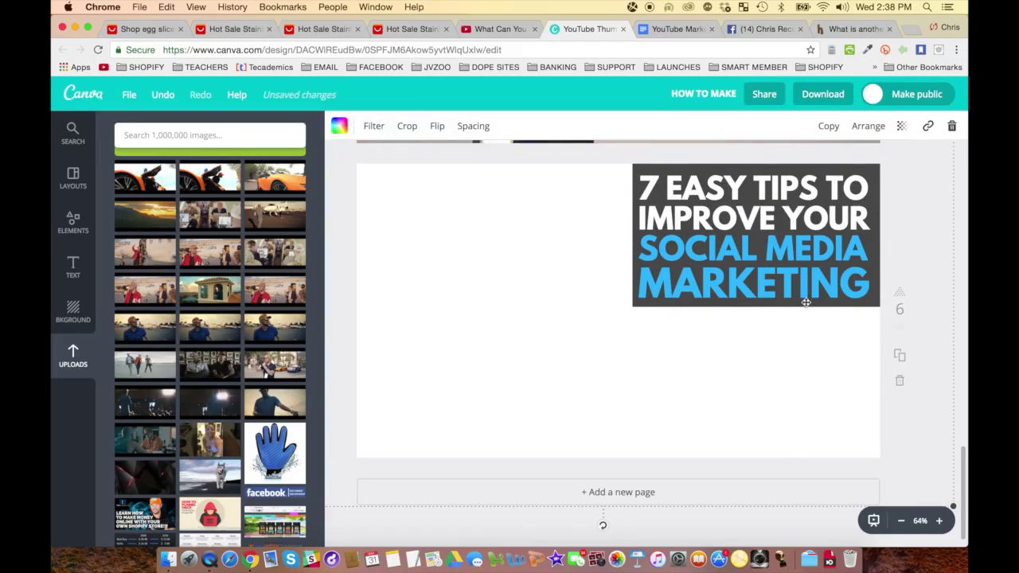
click(950, 129)
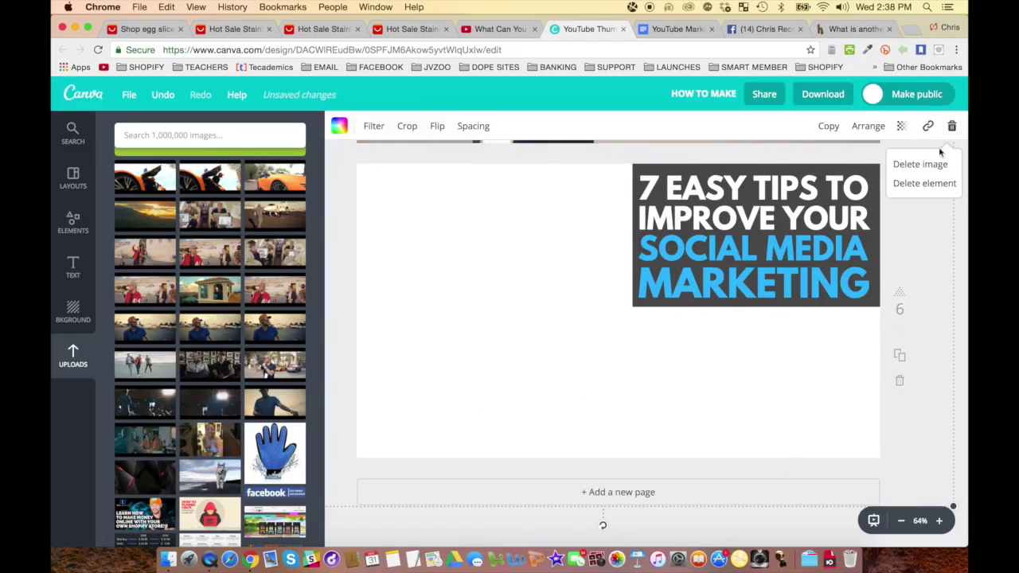
click(928, 164)
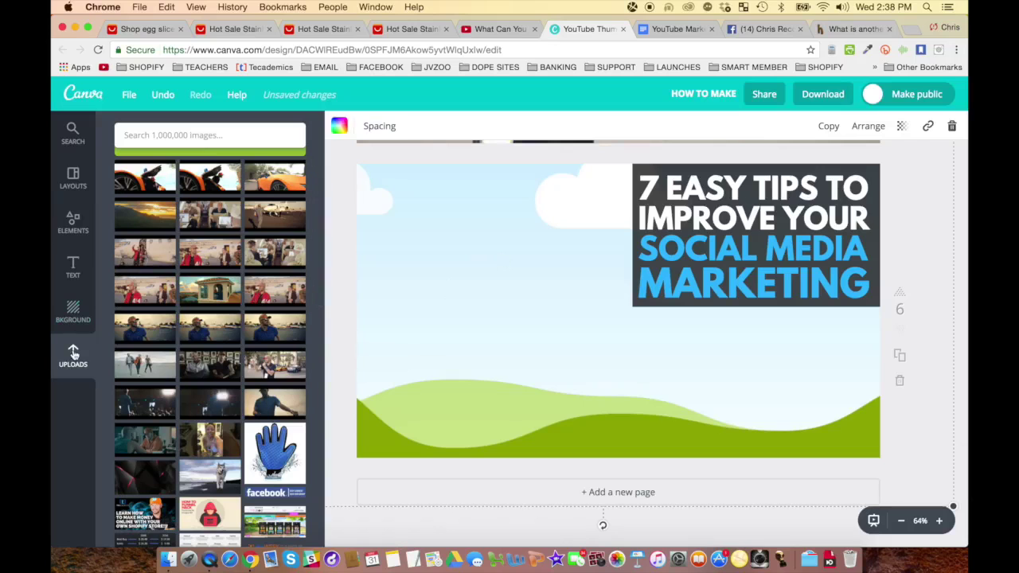
Upload the strawberry screenshot and place it as the background image of page 6.
scroll(173, 300, up, 4)
click(204, 316)
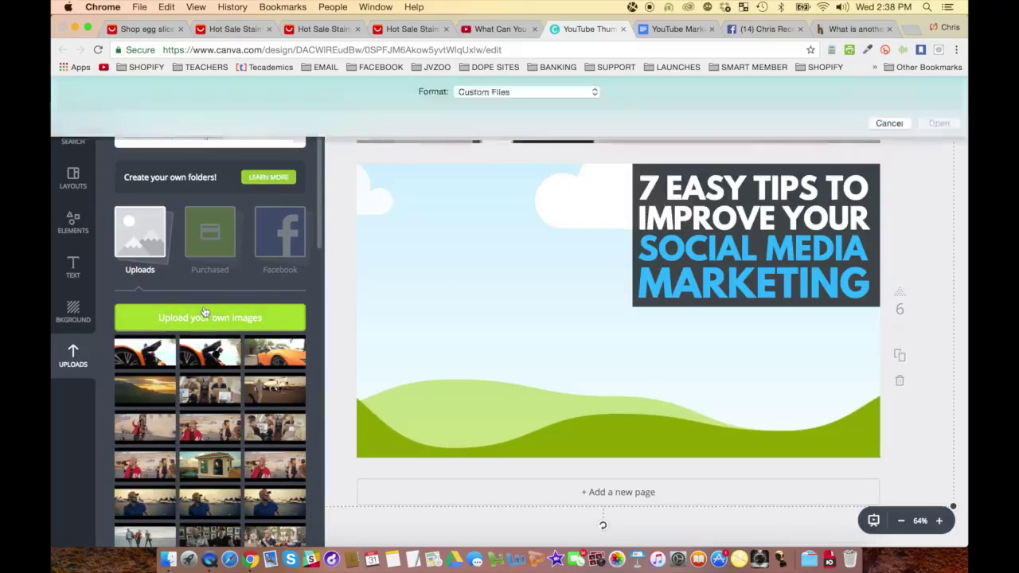
double_click(248, 127)
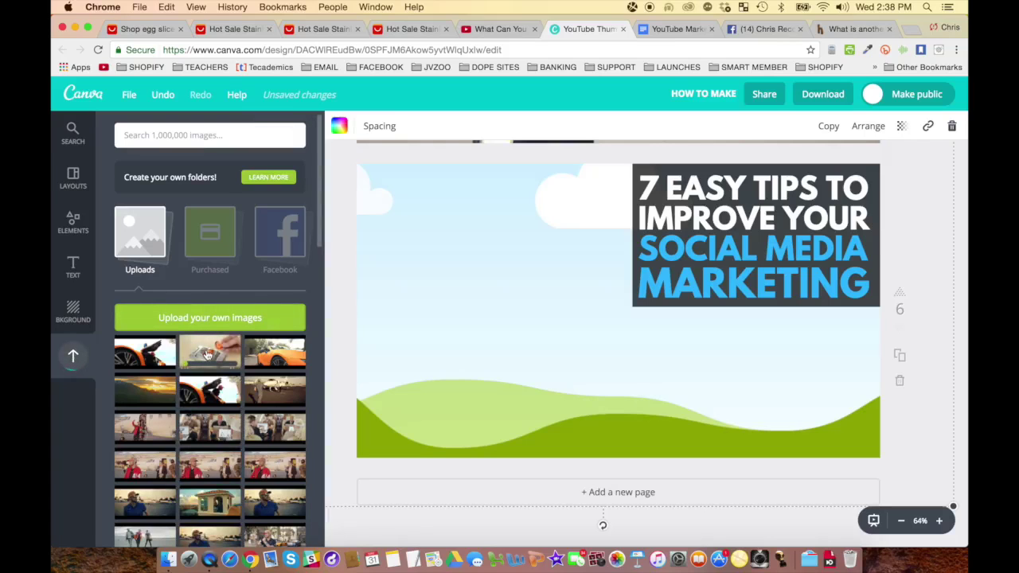
drag(207, 354, 477, 286)
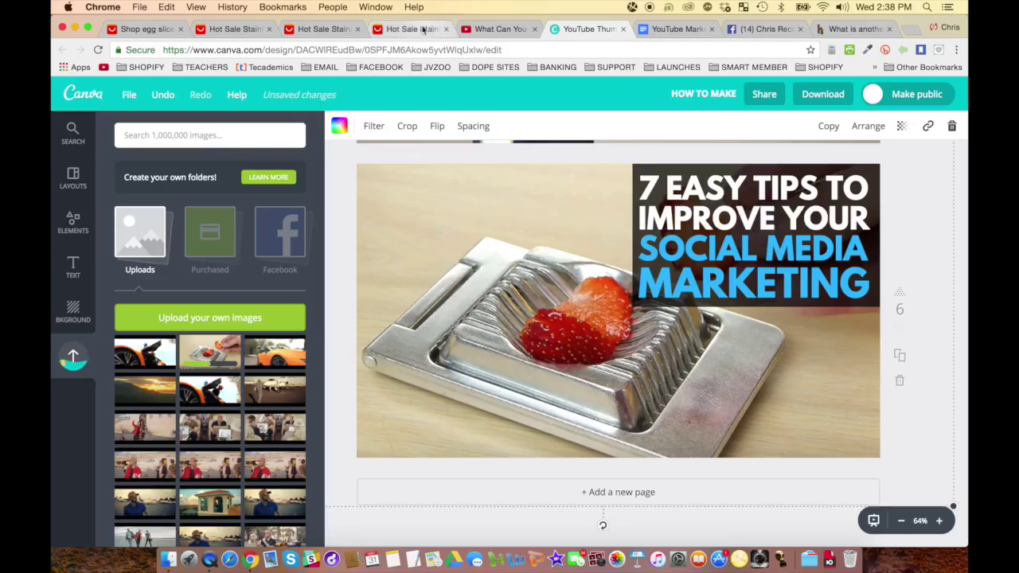
Replace the two white headline lines on page 6 with “STRAWBERRY” and “HACK!”, after checking the title in the notes document.
click(667, 29)
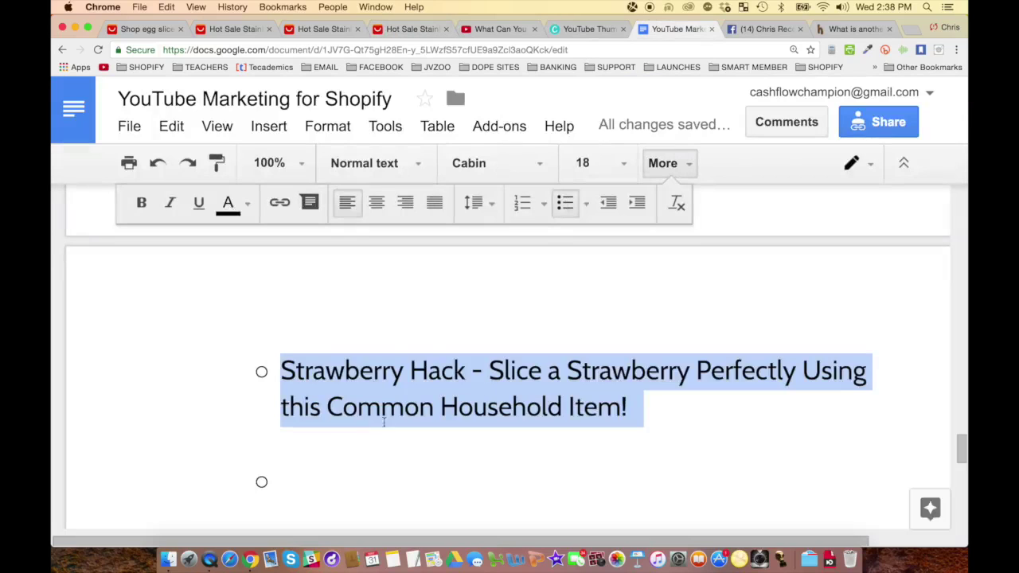
click(570, 28)
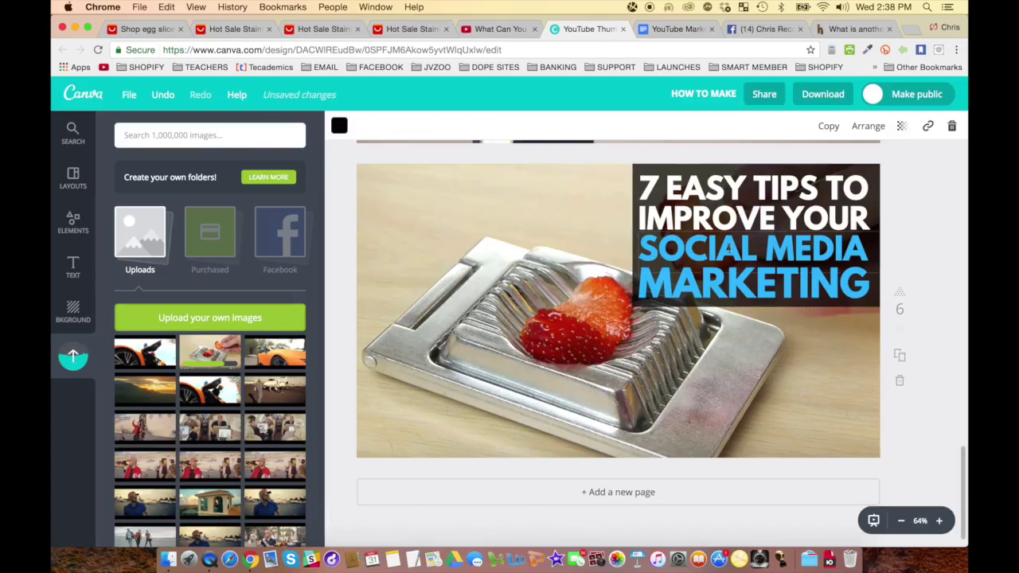
click(729, 249)
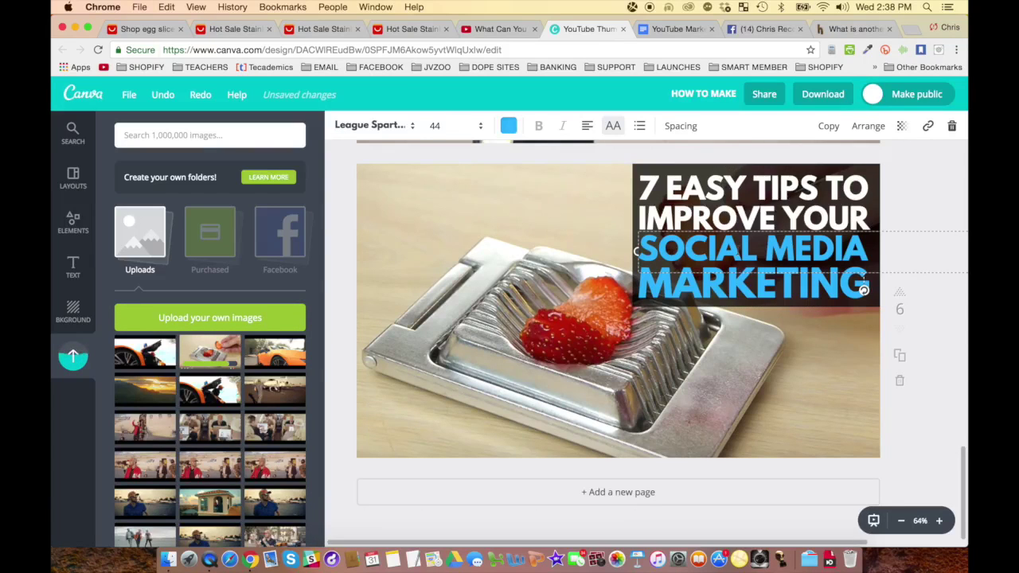
click(759, 227)
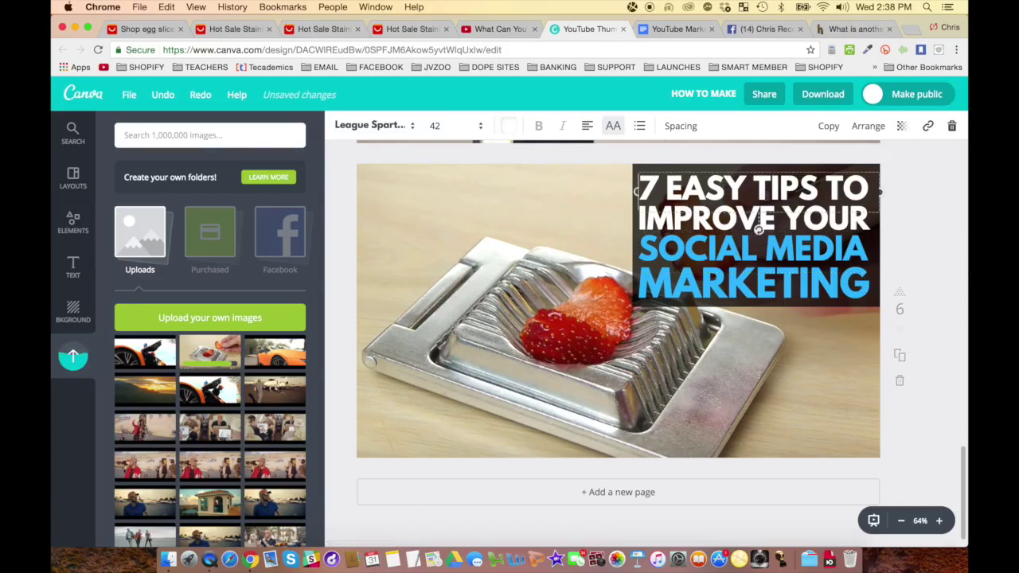
triple_click(762, 191)
text(STRAWBERRY)
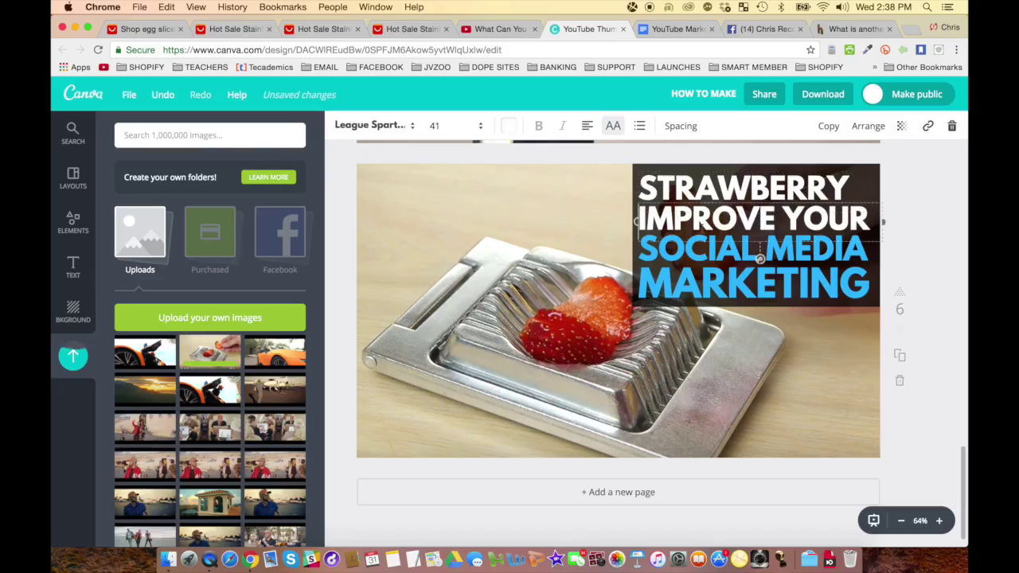
triple_click(697, 223)
text(HACK!)
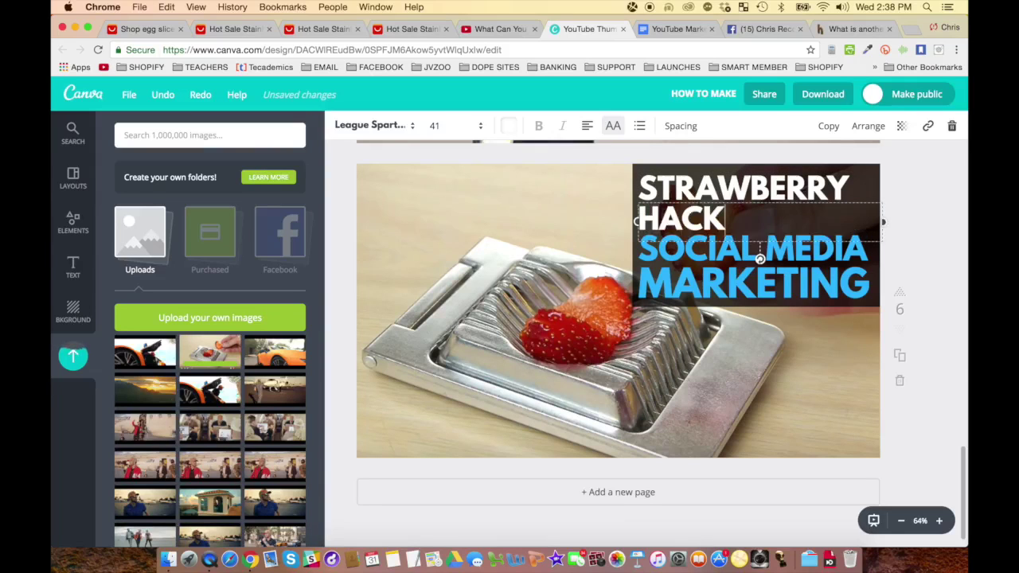
Move the blue “SOCIAL MEDIA” and “MARKETING” lines together below the dark box, near the thumbnail's lower edge.
click(722, 270)
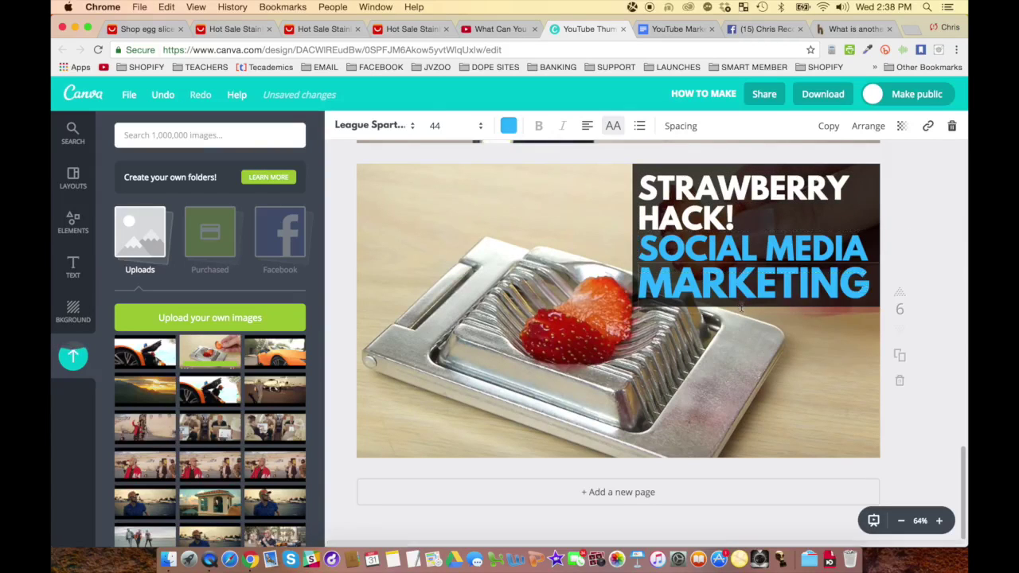
click(631, 203)
click(878, 237)
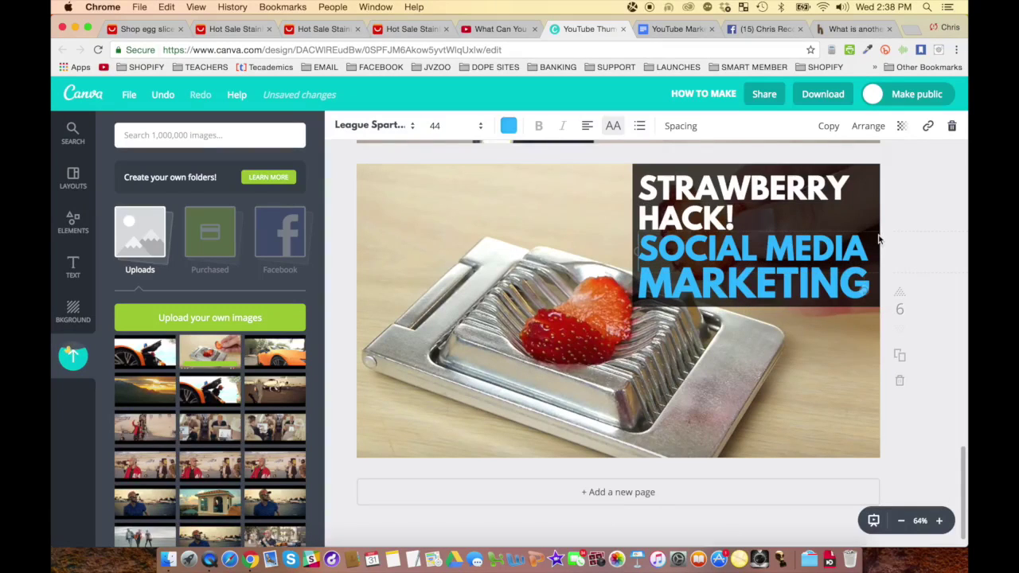
click(863, 203)
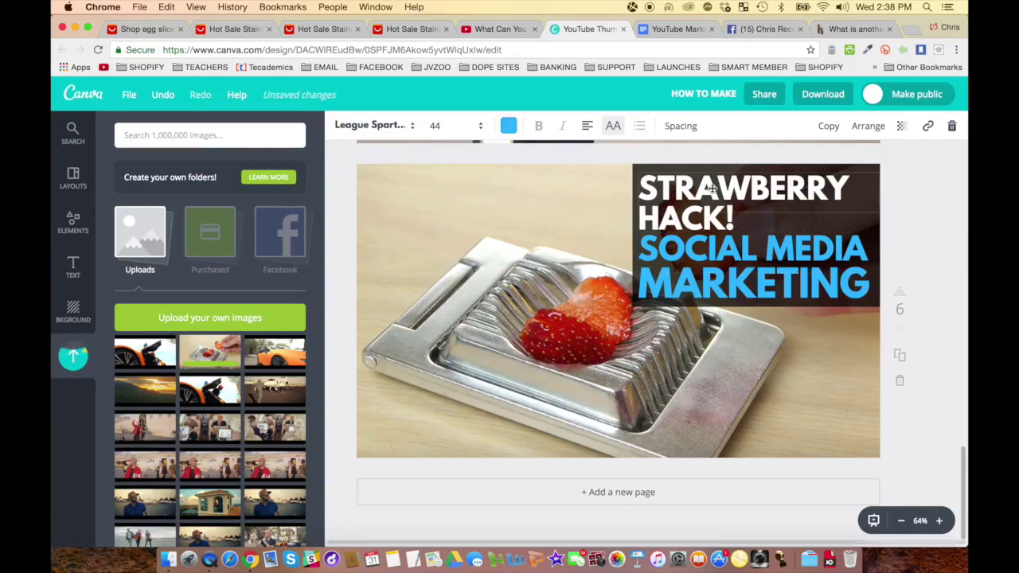
drag(700, 274, 726, 408)
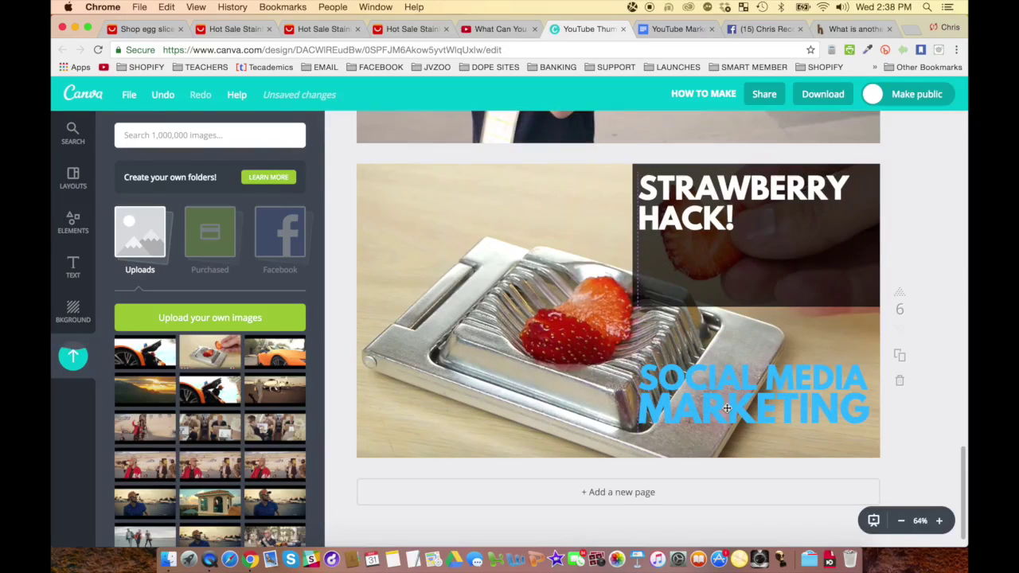
Enlarge and reposition the egg slicer photo on page 6 so the strawberry fills the left half of the thumbnail.
click(518, 289)
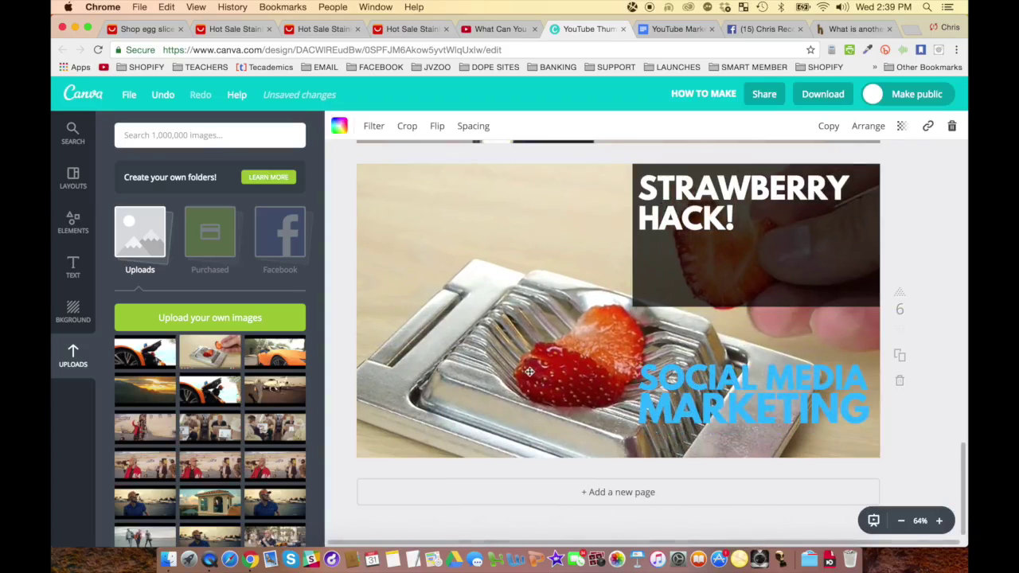
click(468, 290)
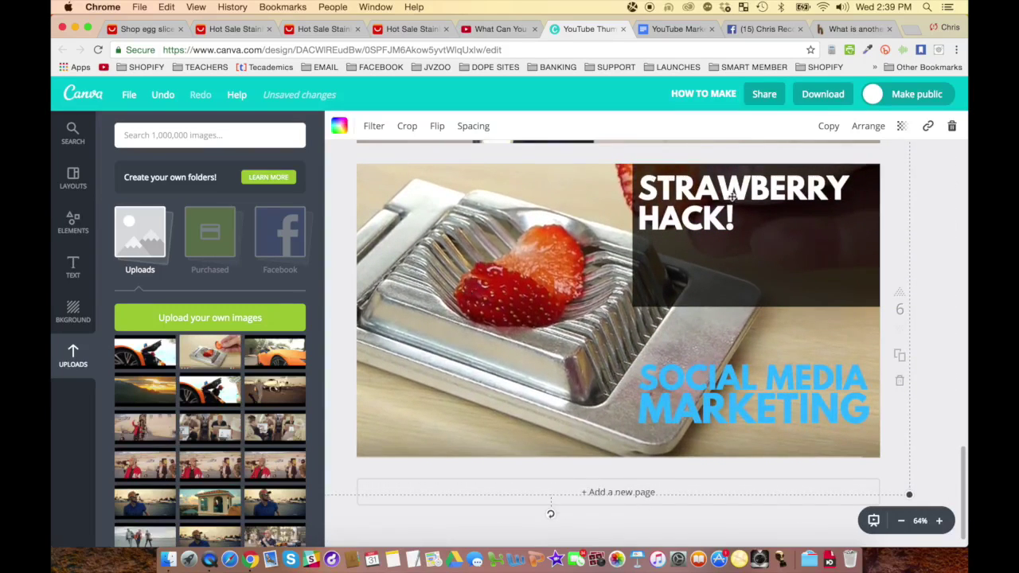
key(Escape)
Move the dark box and the STRAWBERRY text down the page, and stretch the box to the page's bottom edge.
drag(799, 174, 799, 256)
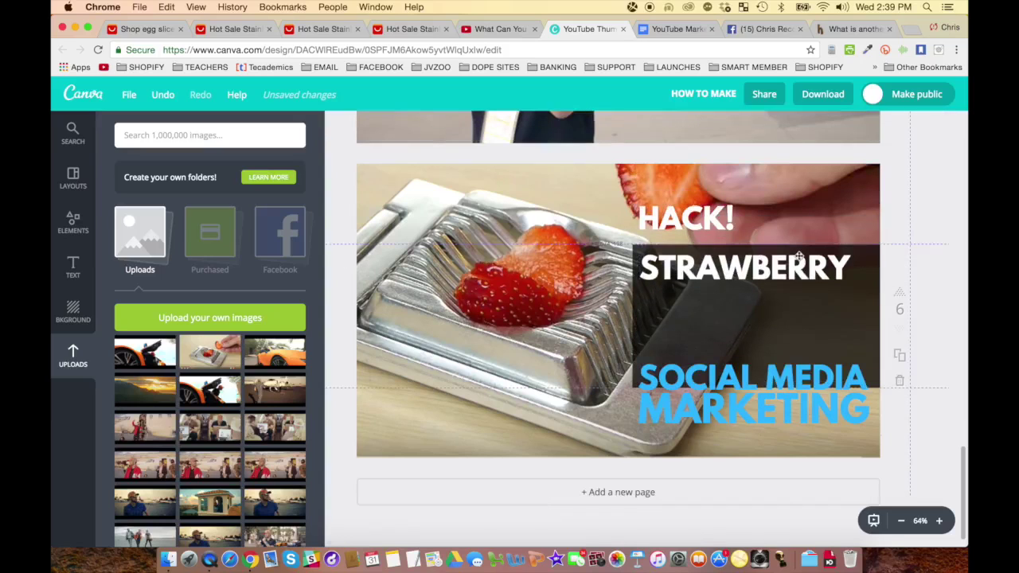
click(633, 316)
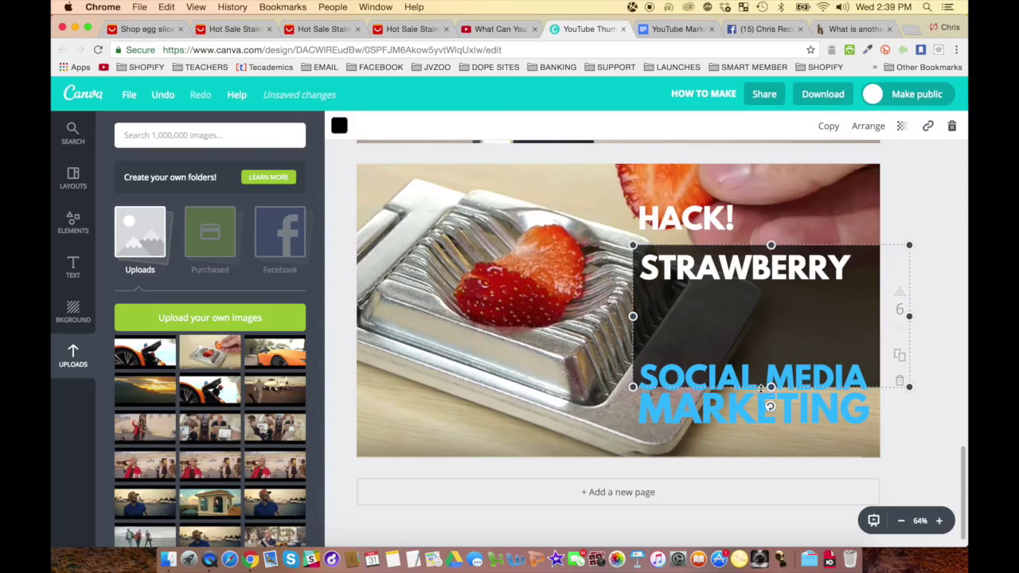
drag(770, 388, 771, 460)
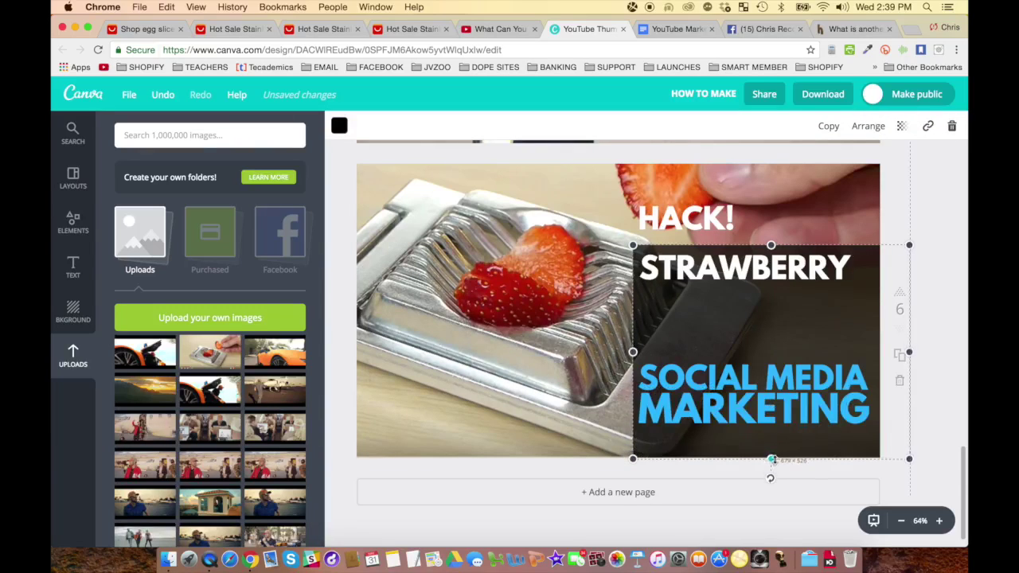
Set the STRAWBERRY text to font size 48 and nudge it slightly up inside the dark box.
click(711, 272)
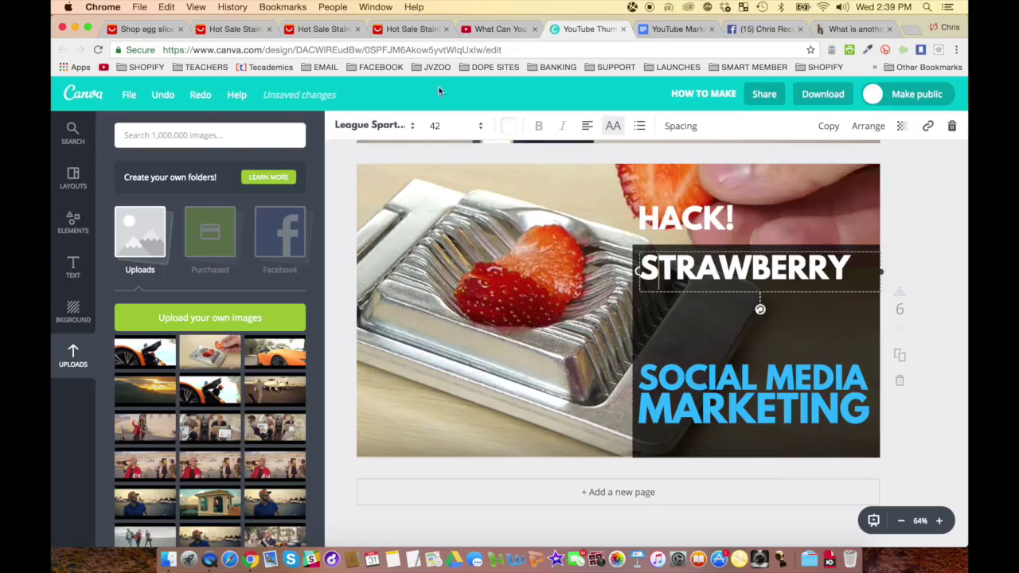
click(438, 125)
click(437, 319)
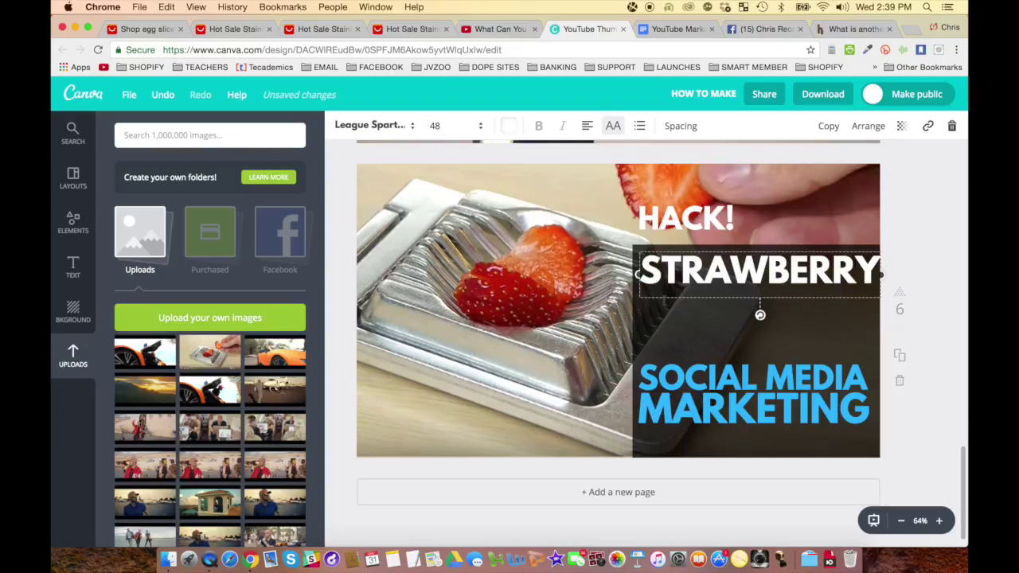
click(650, 315)
click(700, 264)
drag(642, 252, 642, 250)
Move the HACK! text directly beneath STRAWBERRY and enlarge it to font size 72.
key(Tab)
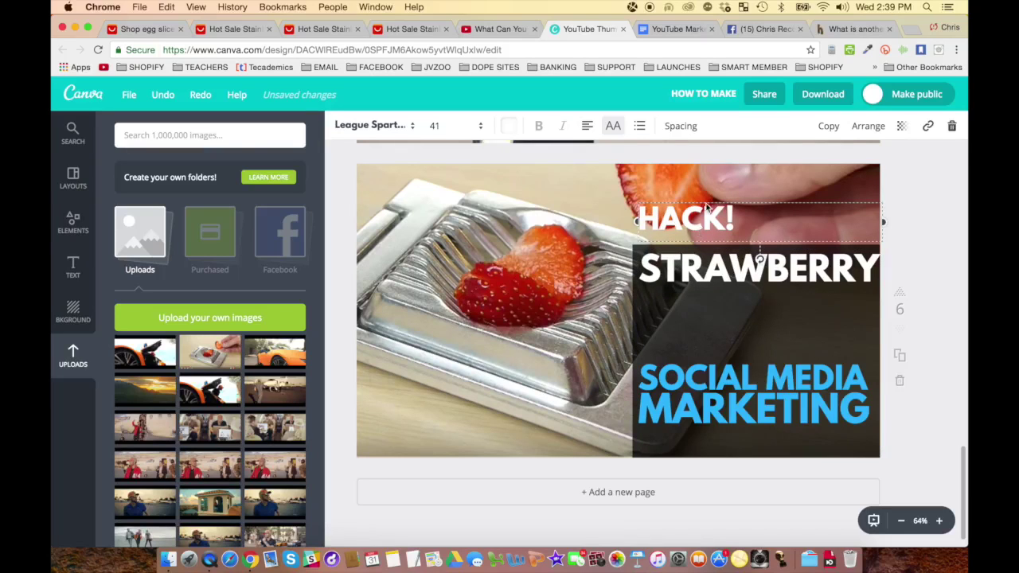
drag(689, 201, 689, 280)
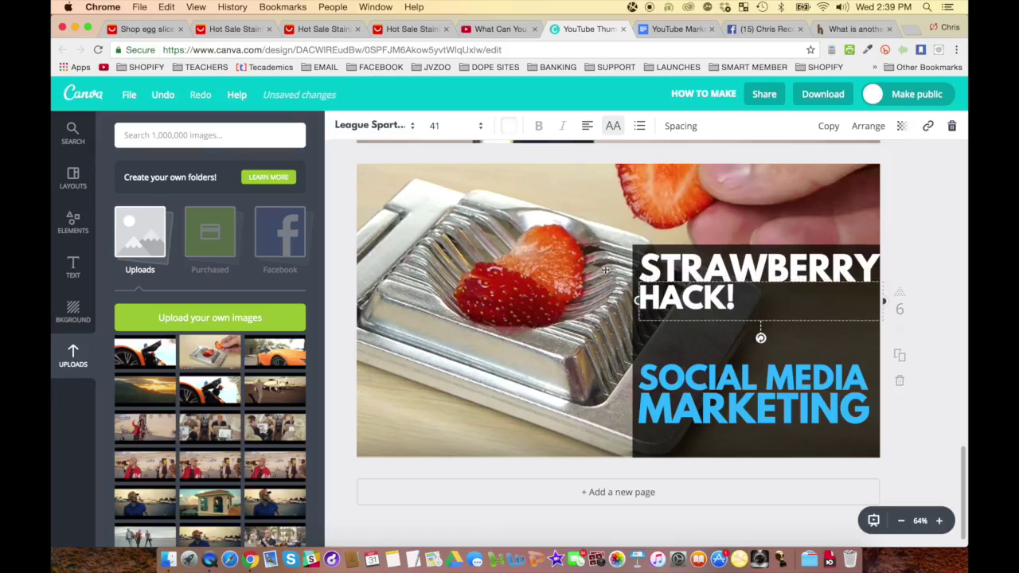
click(451, 129)
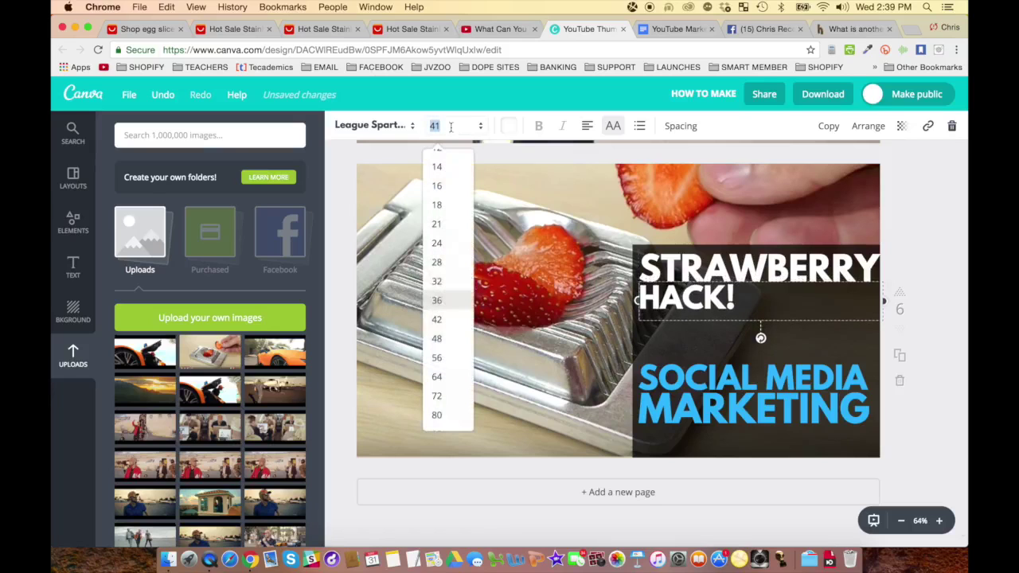
click(437, 357)
click(448, 132)
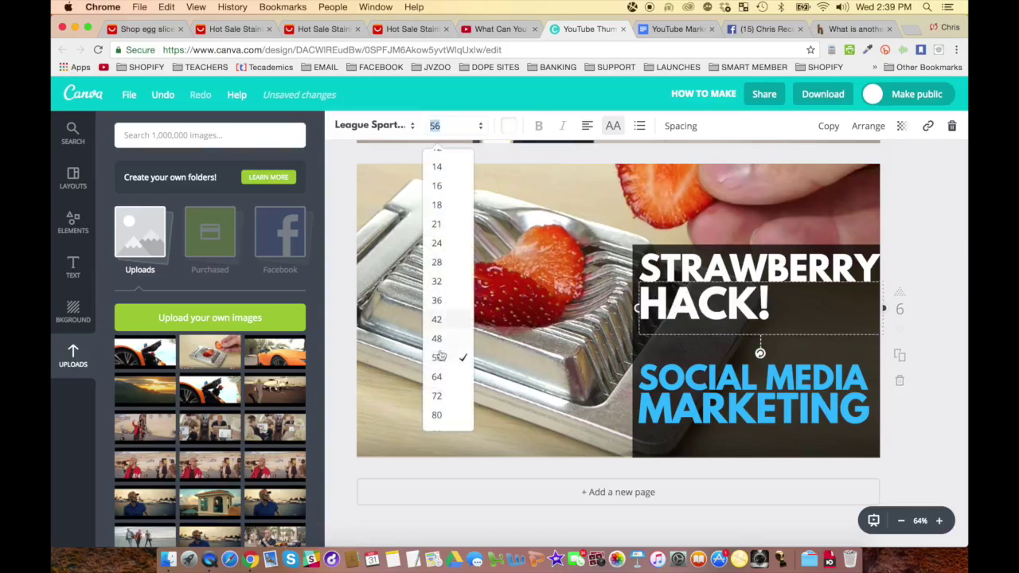
click(438, 398)
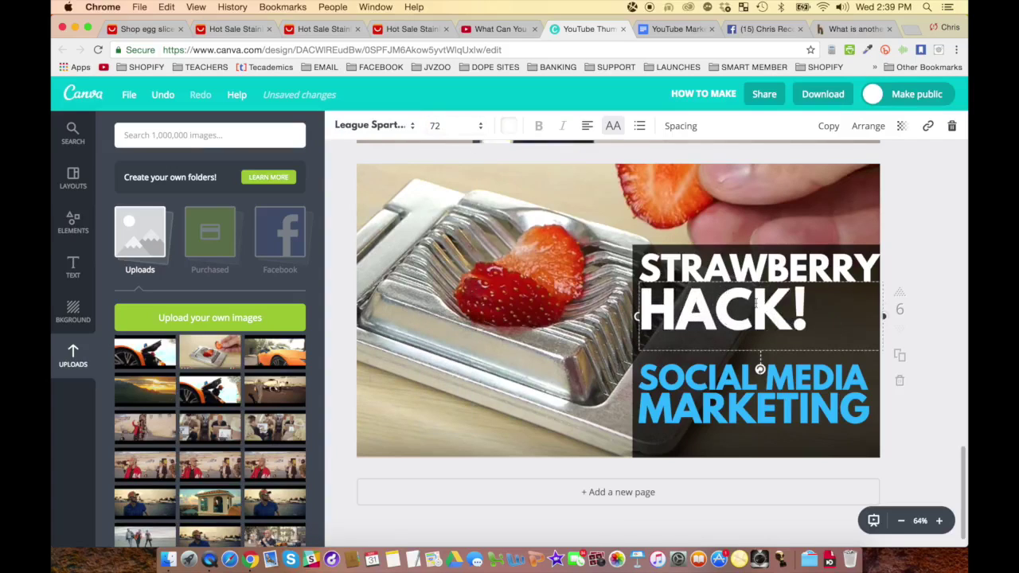
Try font size 104 for the HACK! text and settle on size 90.
click(470, 126)
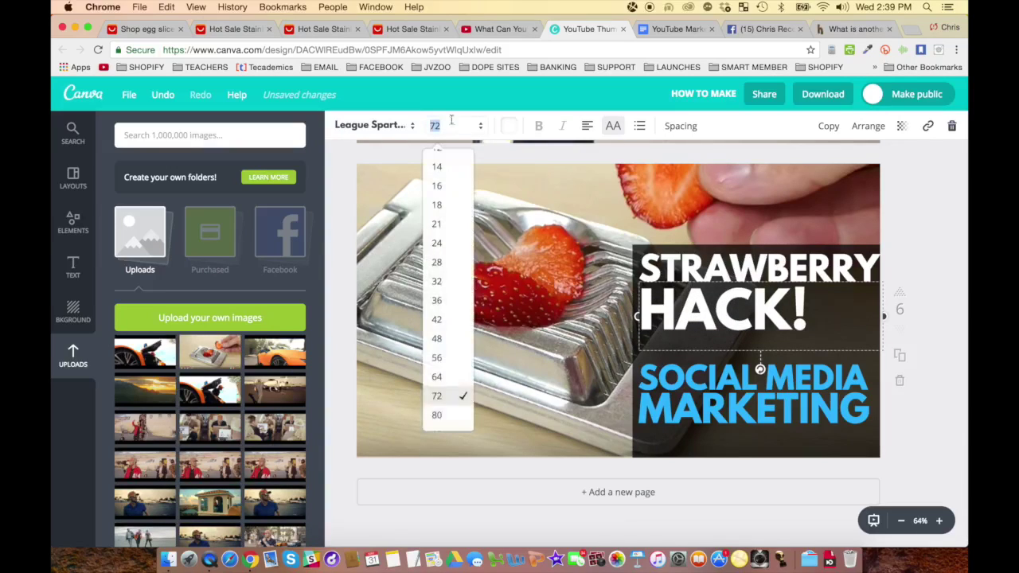
scroll(437, 417, down, 3)
click(444, 388)
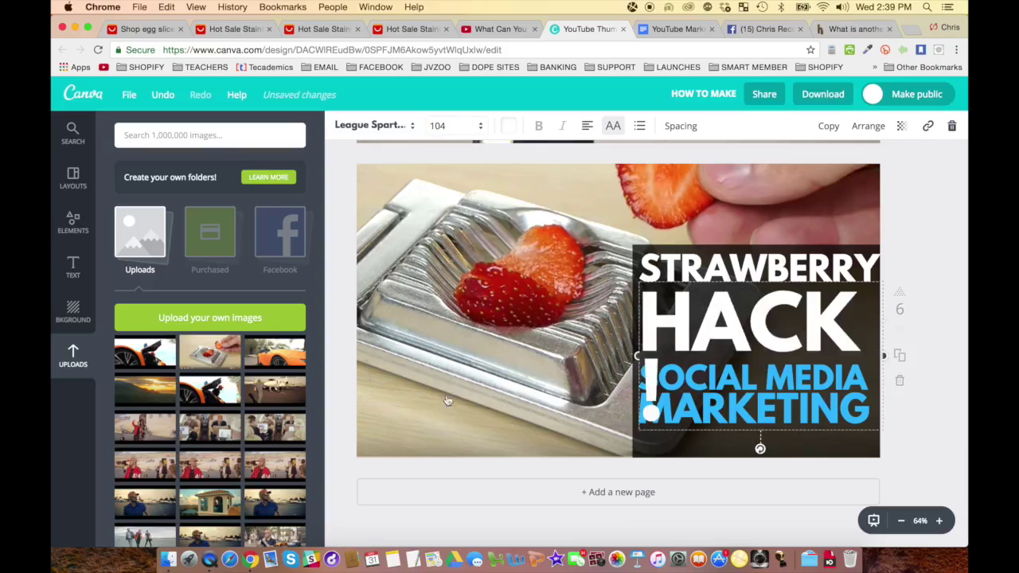
click(445, 135)
text(90)
key(Return)
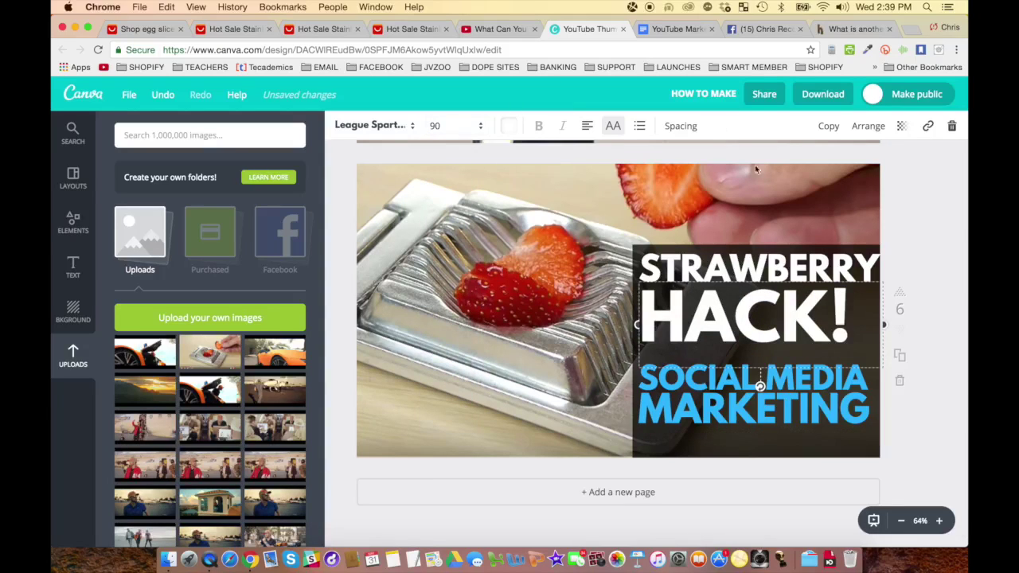
Reduce the STRAWBERRY text to font size 42, trying 40 first.
click(729, 255)
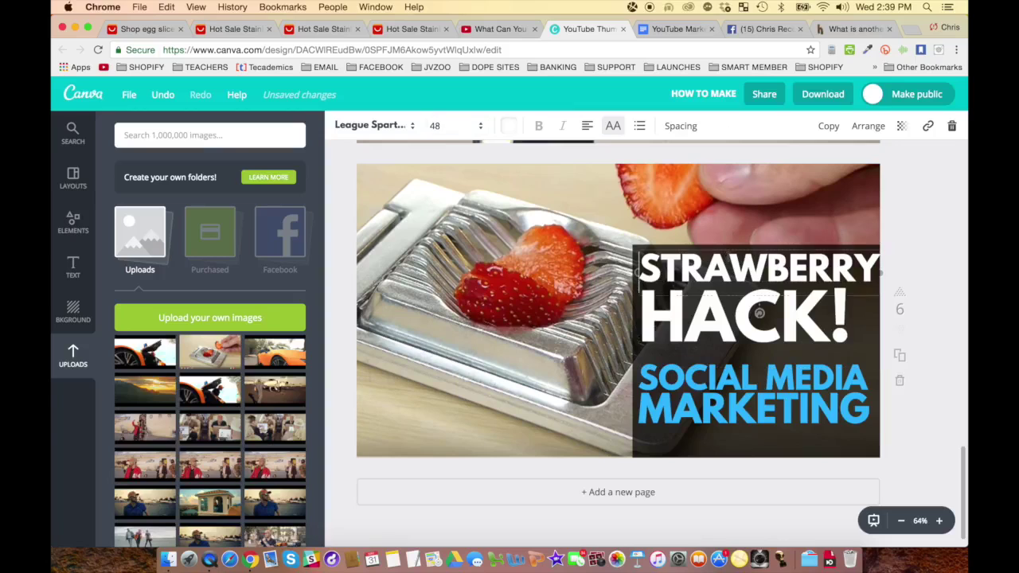
click(436, 128)
text(40)
key(Return)
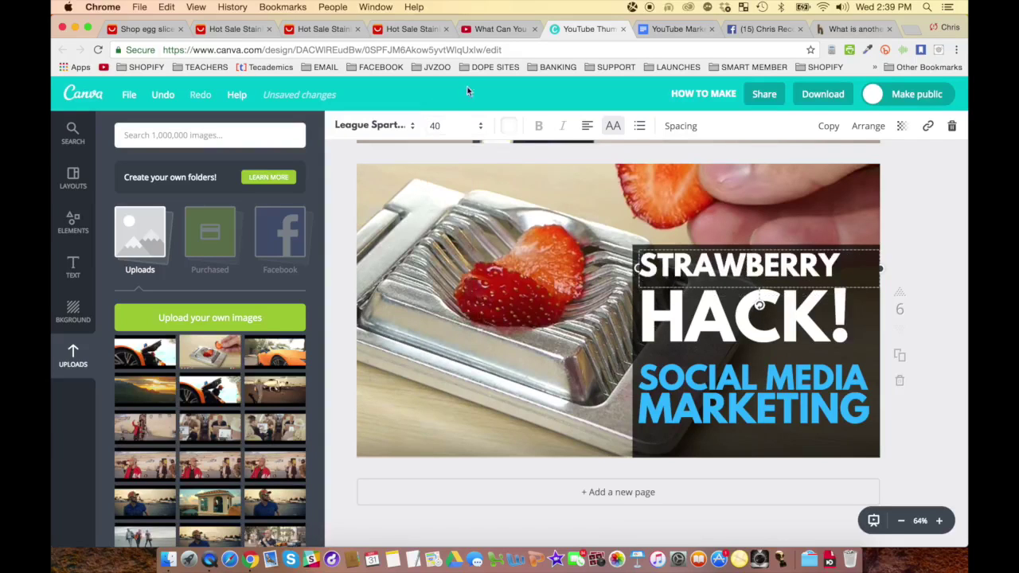
click(458, 129)
text(42)
key(Return)
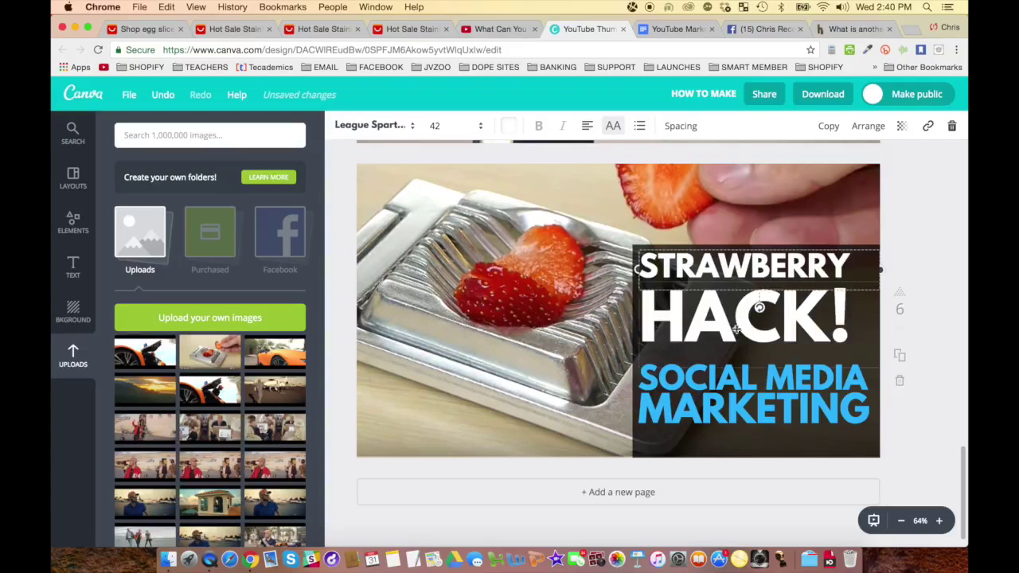
Indent the left edges of the HACK! and STRAWBERRY text boxes slightly, and bring HACK! closer beneath STRAWBERRY.
click(750, 321)
click(750, 320)
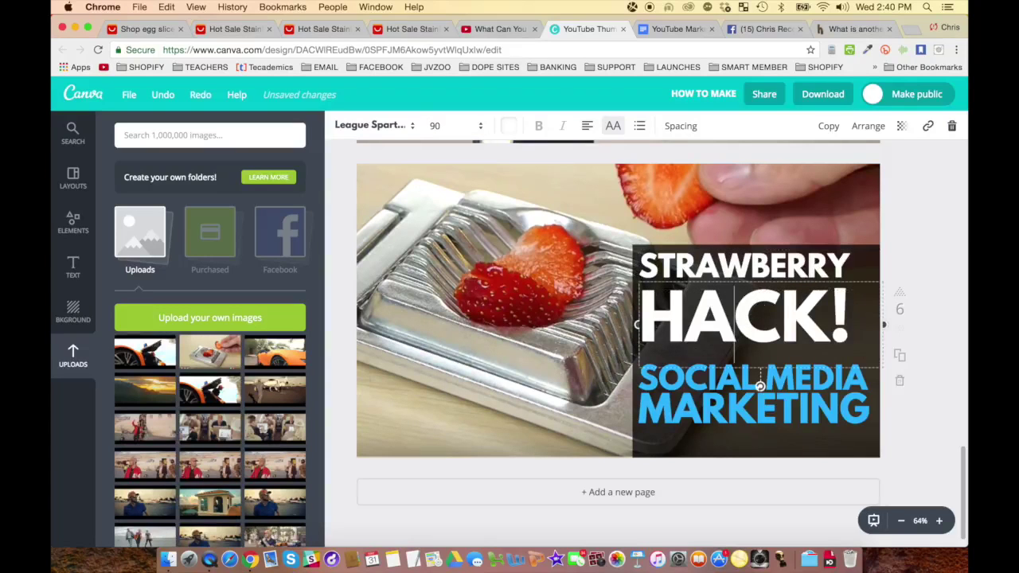
click(870, 324)
drag(637, 325, 640, 325)
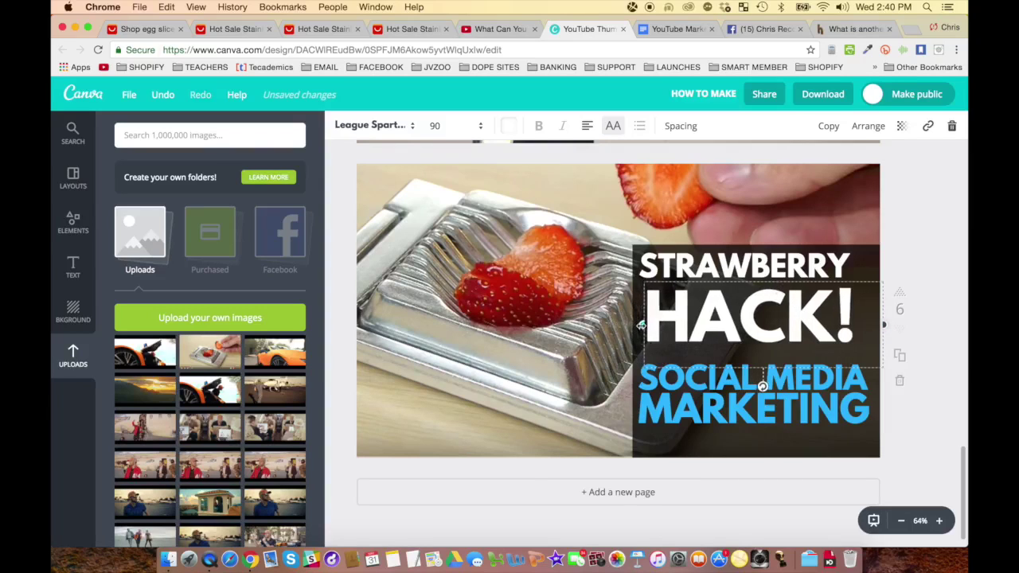
click(637, 268)
drag(637, 268, 643, 270)
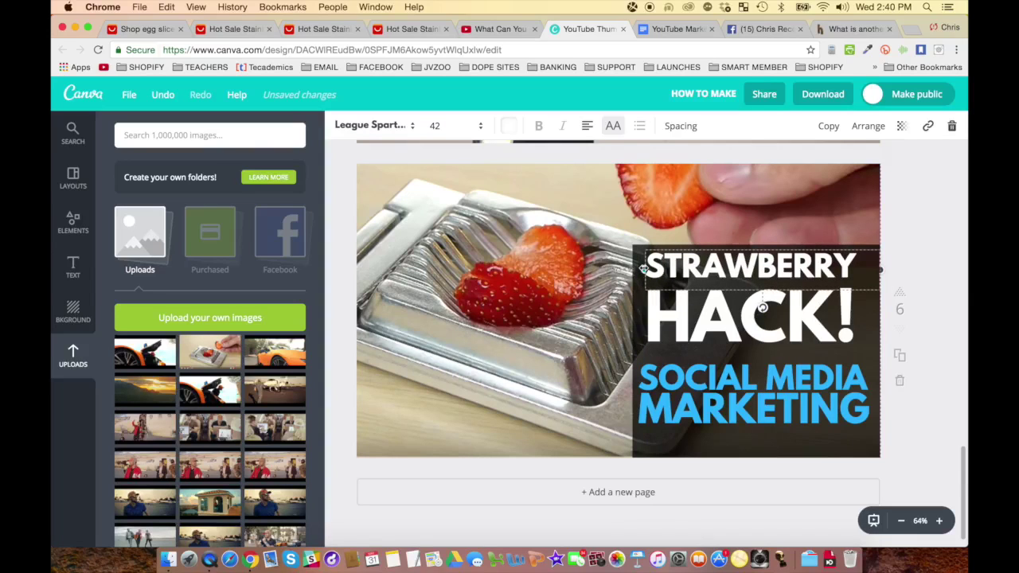
drag(698, 307, 701, 305)
Set the blue SOCIAL MEDIA text to font size 24.
click(740, 376)
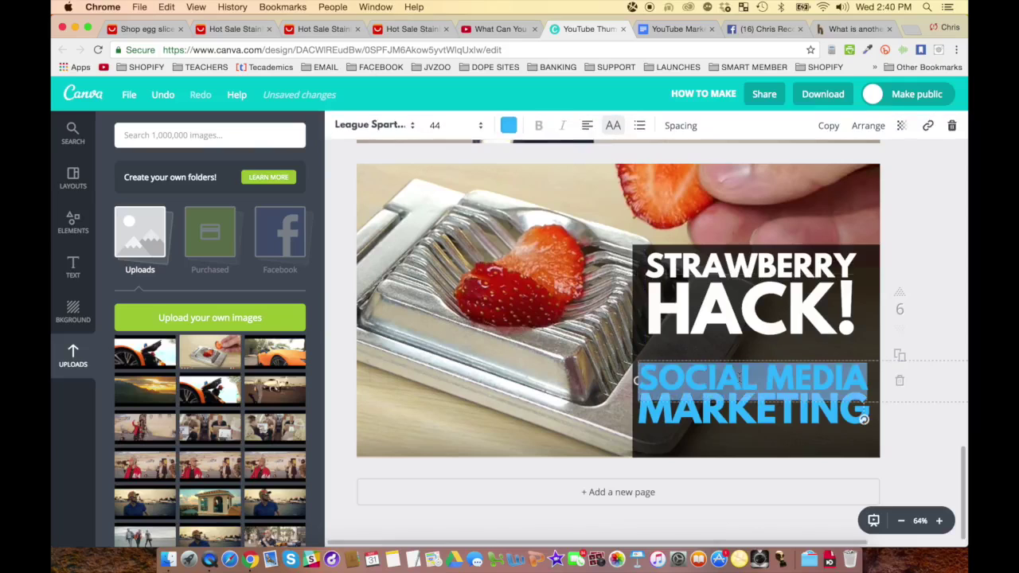
click(448, 125)
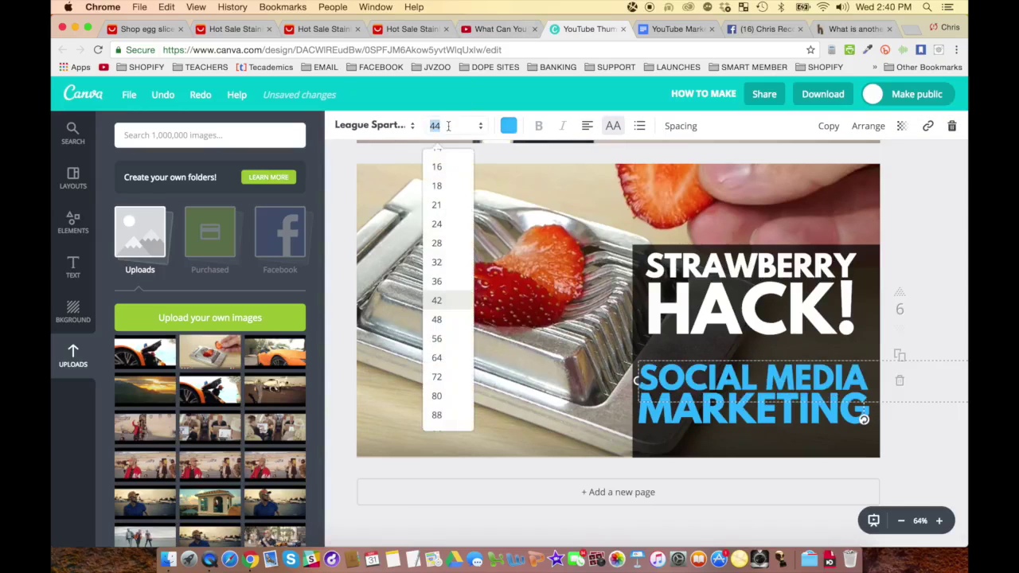
text(24)
key(Return)
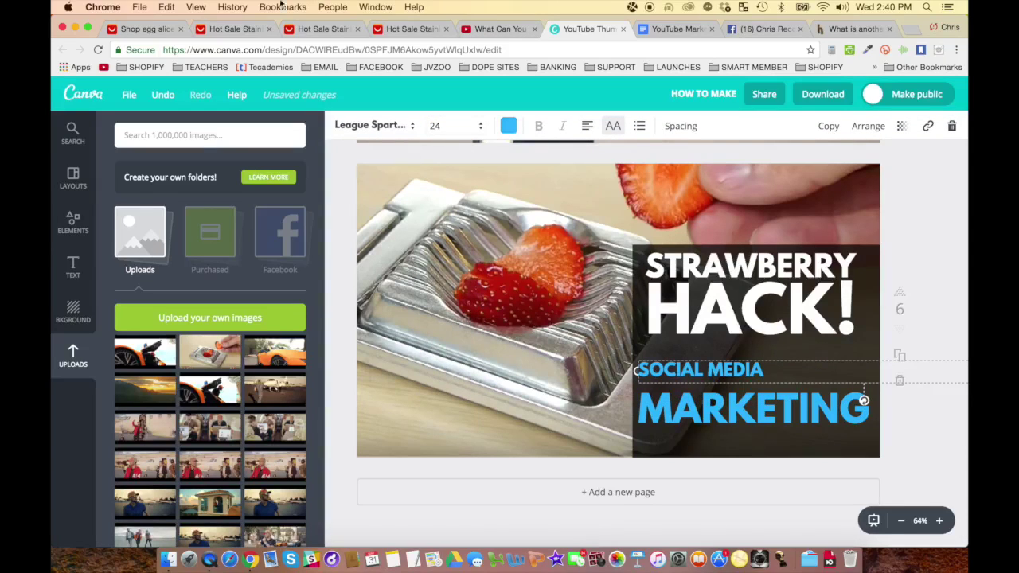
Switch to the YouTube Marketing for Shopify Google Doc and copy "Slice a Strawberry Perfectly Using this Common Household Item!".
click(677, 28)
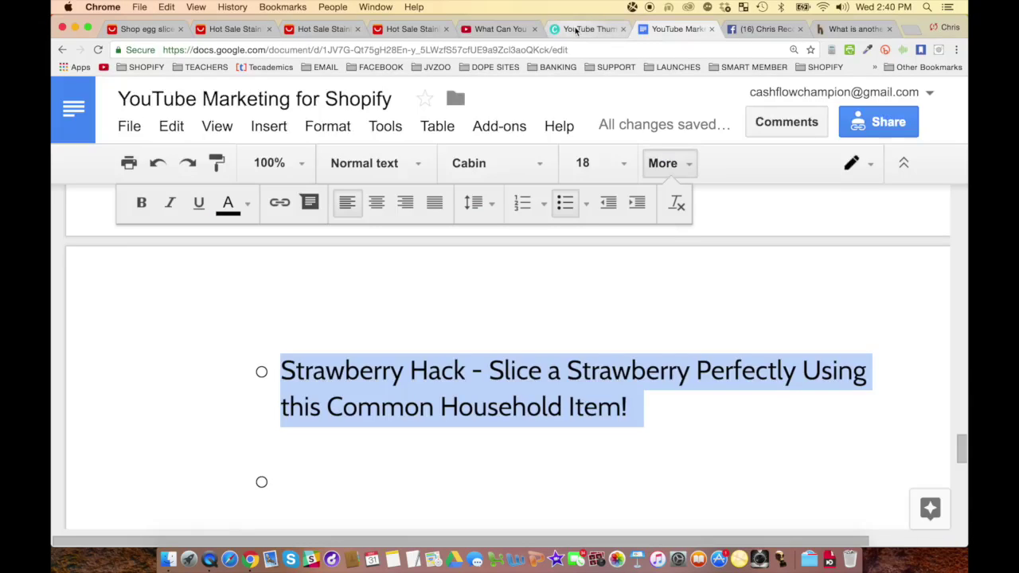
click(455, 370)
drag(489, 370, 629, 414)
key(super+c)
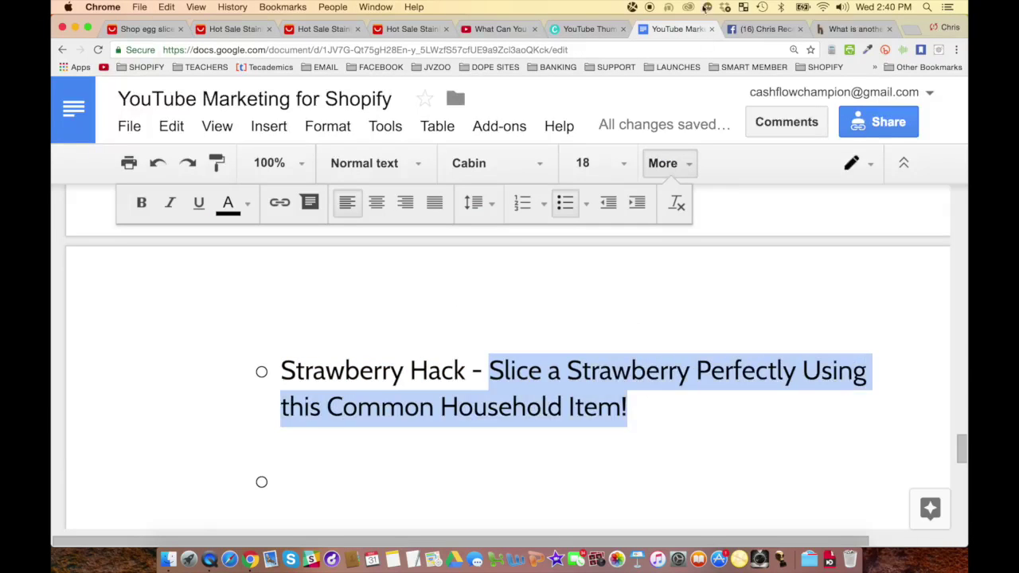
Paste the copied sentence into the browser's address bar as plain text, select it, and return to the Canva thumbnail.
click(559, 50)
key(super+v)
key(super+a)
click(593, 29)
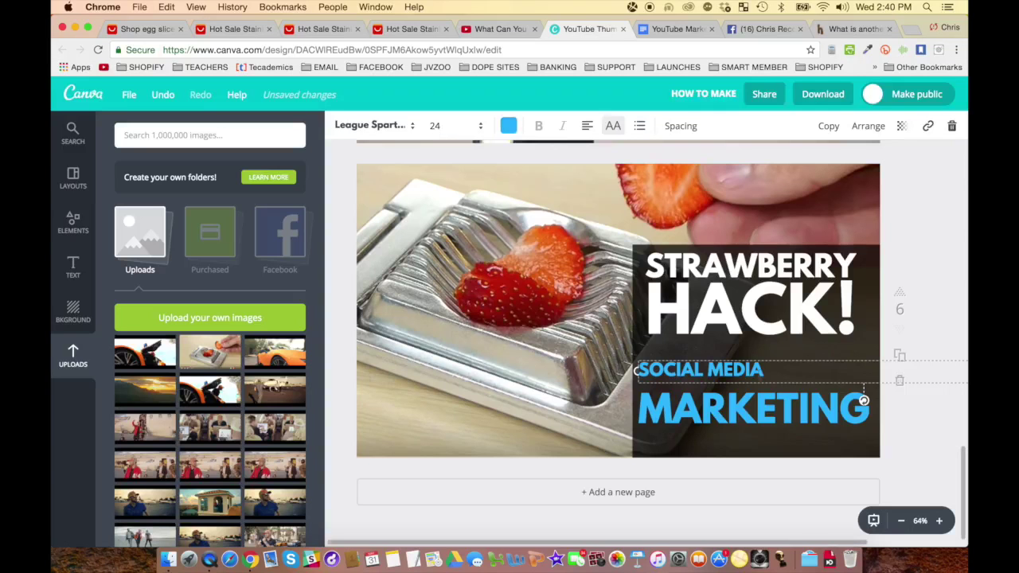
Delete the blue MARKETING text from the thumbnail.
triple_click(739, 370)
click(762, 414)
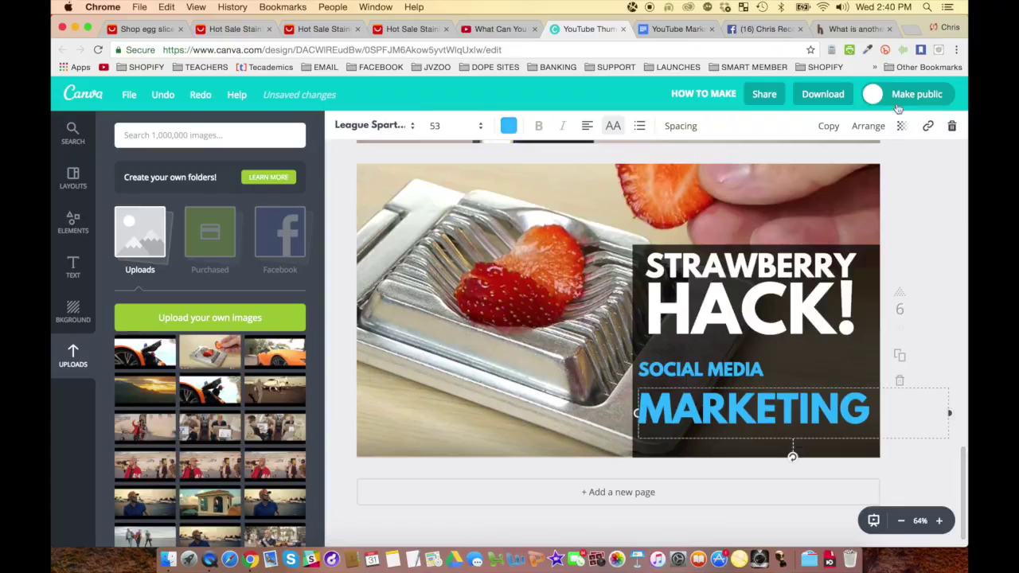
key(BackSpace)
Align the SOCIAL MEDIA text with the heading's left edge and replace it with "SLICE A STRAWBERRY PERFECTLY USING THIS COMMON HOUSEHOLD ITEM!".
click(636, 370)
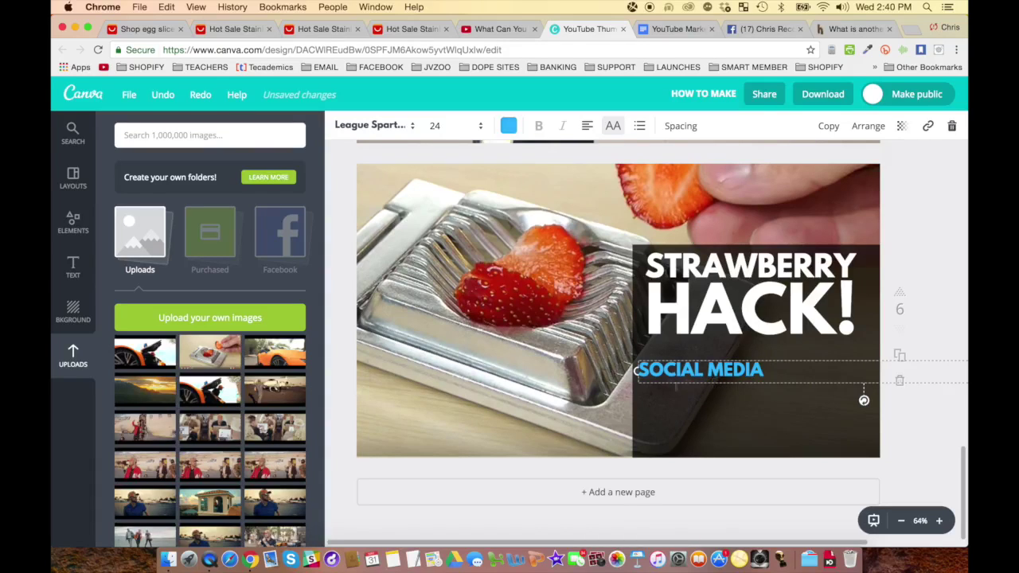
mouse_move(652, 359)
mouse_down()
mouse_move(441, 366)
mouse_move(659, 377)
mouse_move(635, 378)
mouse_move(644, 377)
mouse_up()
double_click(678, 379)
key(super+a)
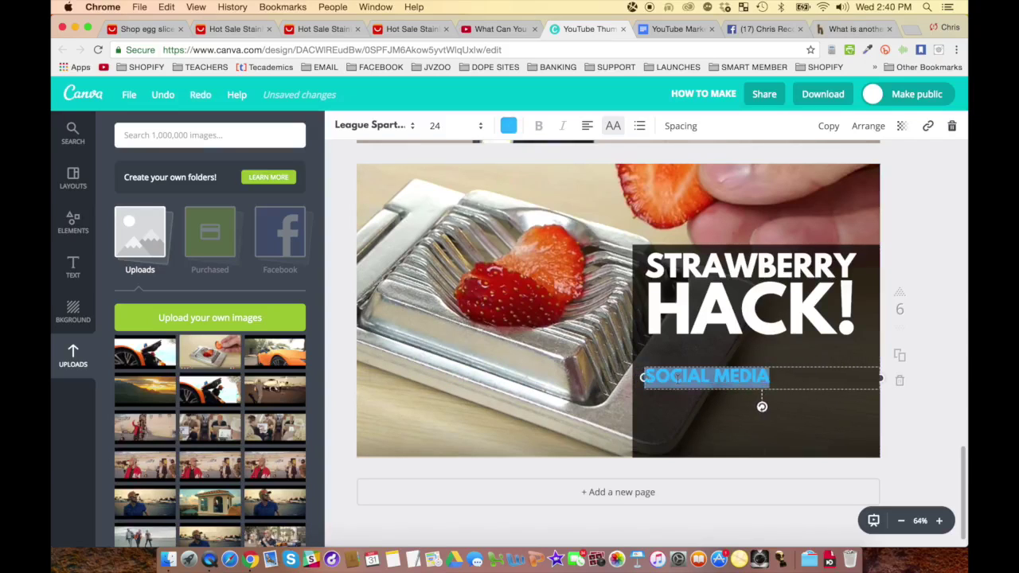
text(SLICE A STRAWBERRY PERFECTLY USING THIS COMMON HOUSEHOLD ITEM!)
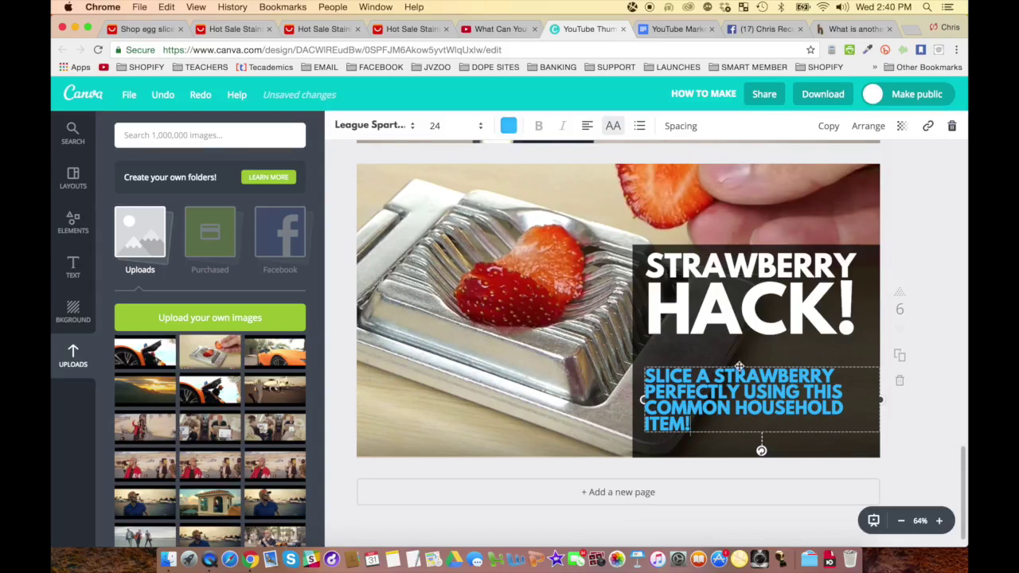
Move the blue subtitle up beneath HACK! and set its font size to 35, trying 40 first.
drag(739, 366, 739, 350)
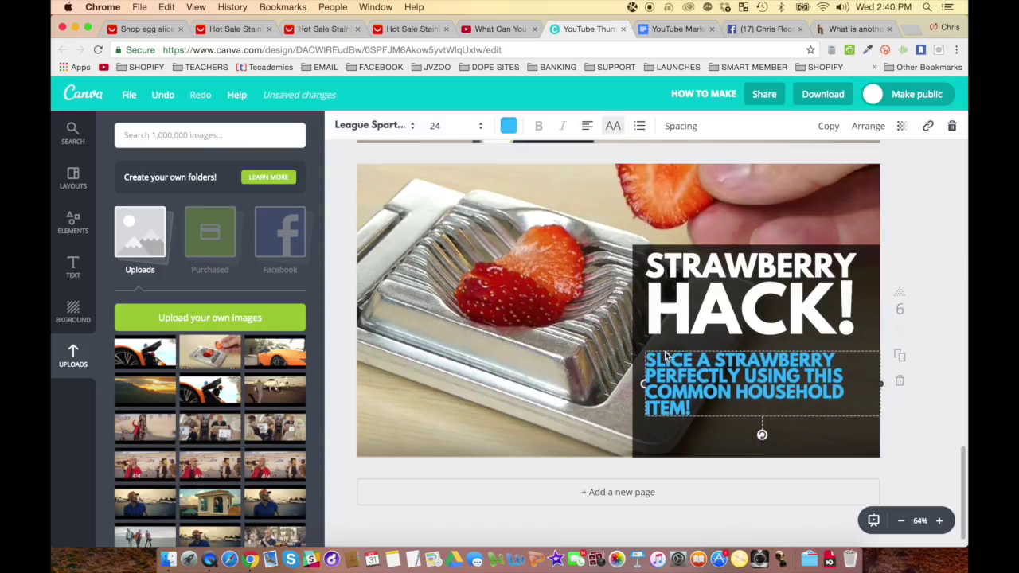
click(436, 126)
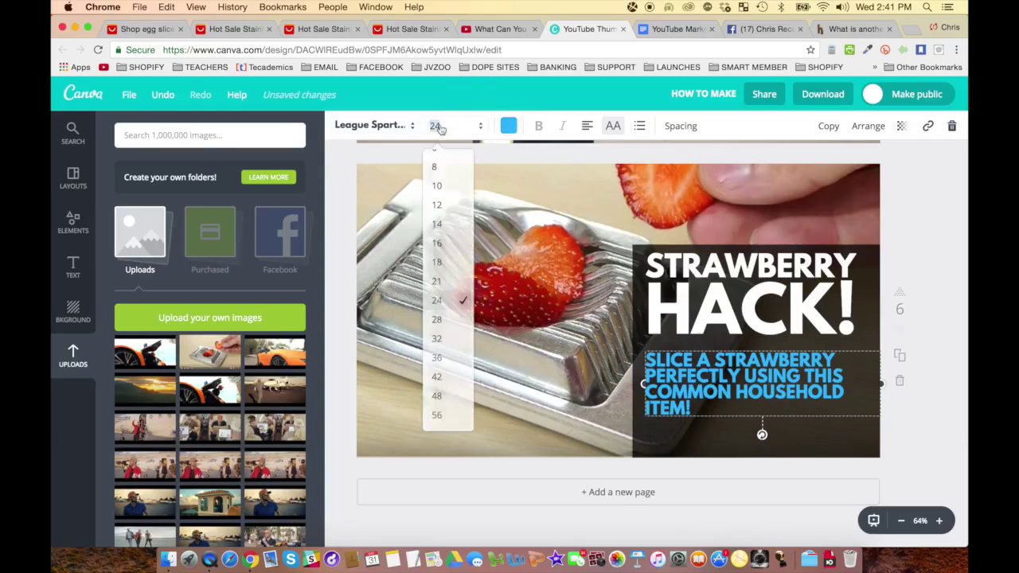
text(40)
key(Return)
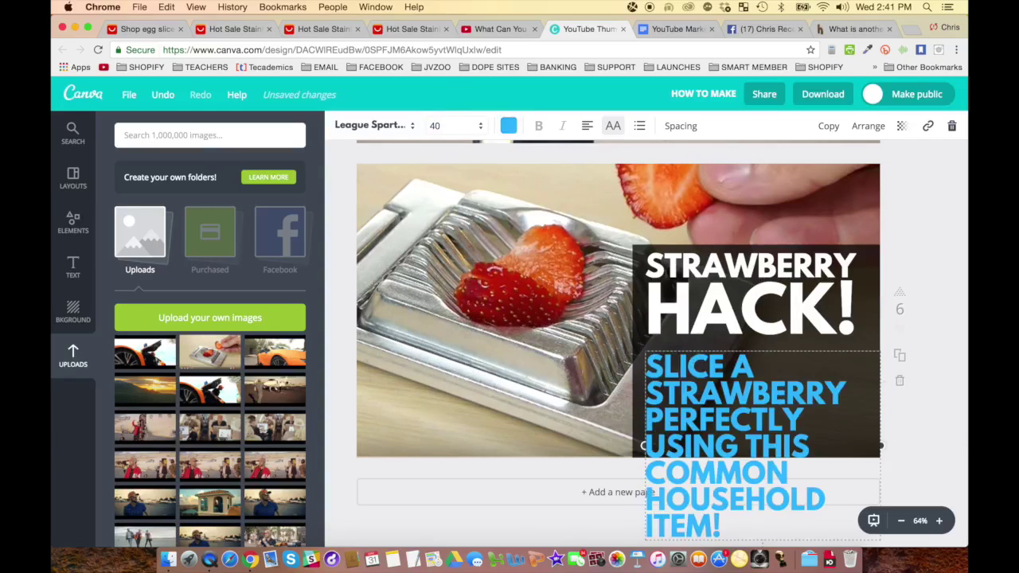
click(436, 126)
text(35)
key(Return)
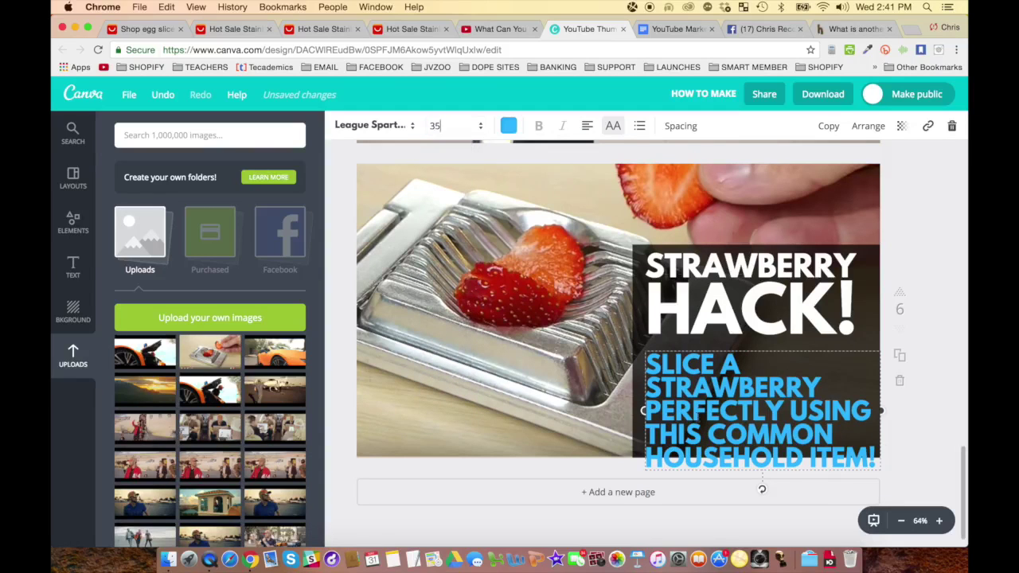
Set the blue subtitle's font size to 30 and add "HOW TO" before "SLICE A STRAWBERRY".
click(467, 127)
text(30)
key(Return)
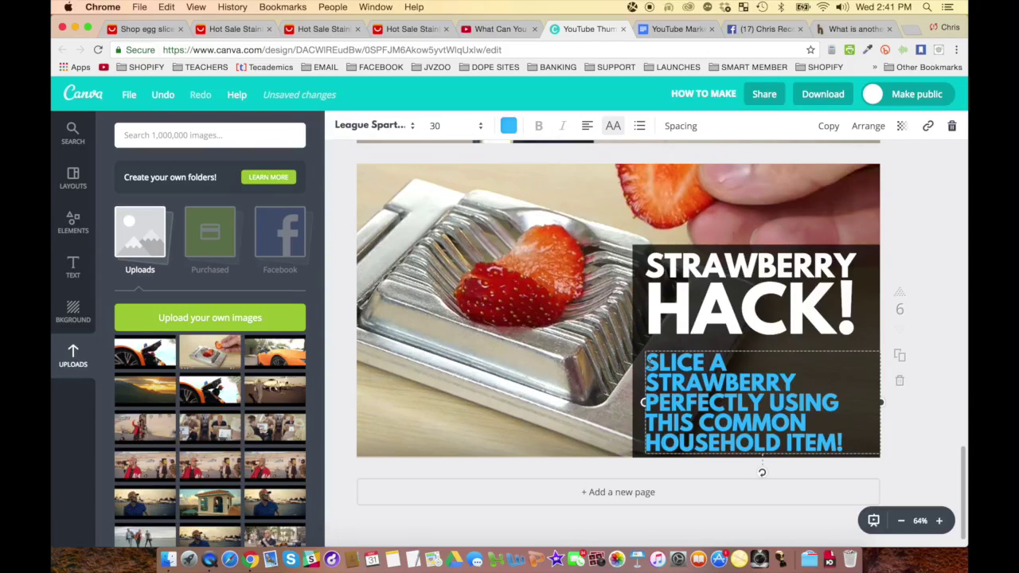
text(HOW TO)
click(580, 362)
Place the subtitle just above the black box's lower edge and lower HACK! and STRAWBERRY to close the gap above it.
drag(725, 375, 727, 363)
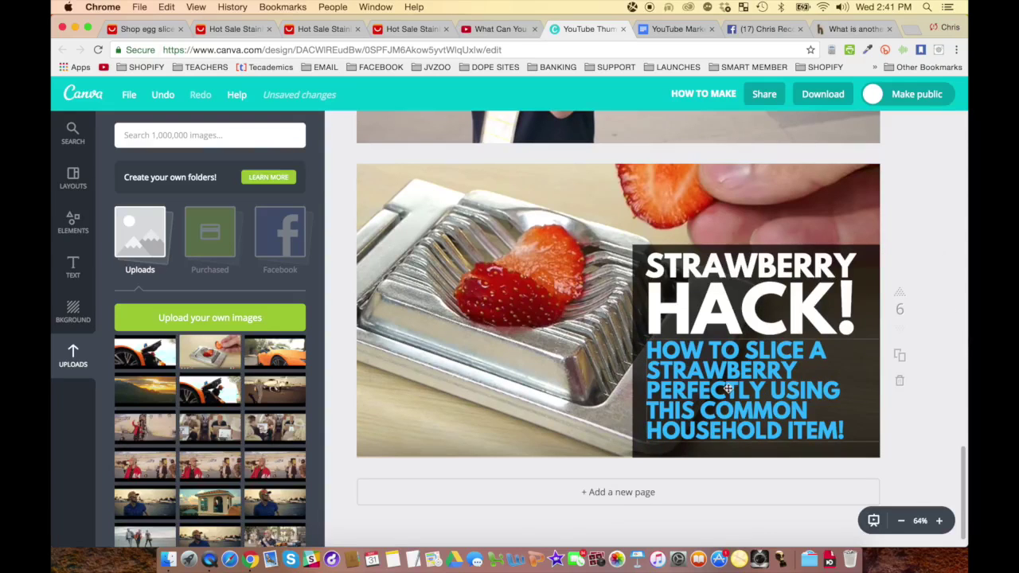
drag(726, 392, 727, 404)
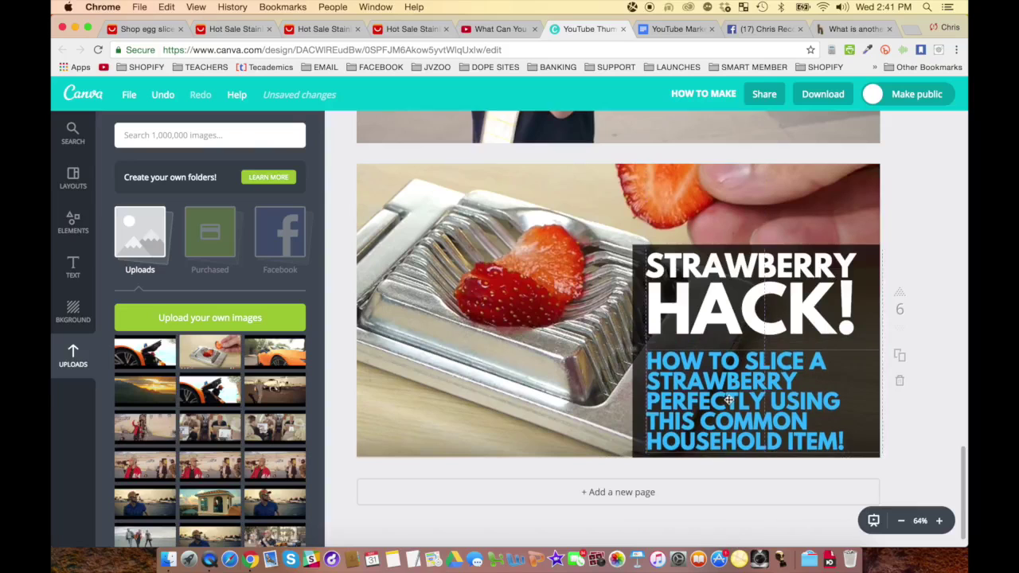
drag(726, 305, 724, 317)
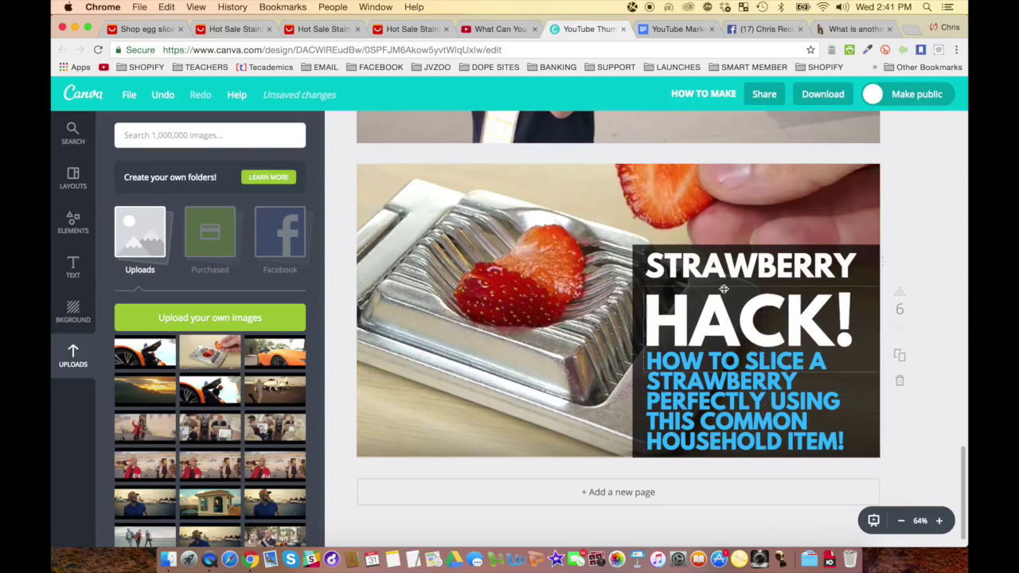
drag(724, 272, 725, 283)
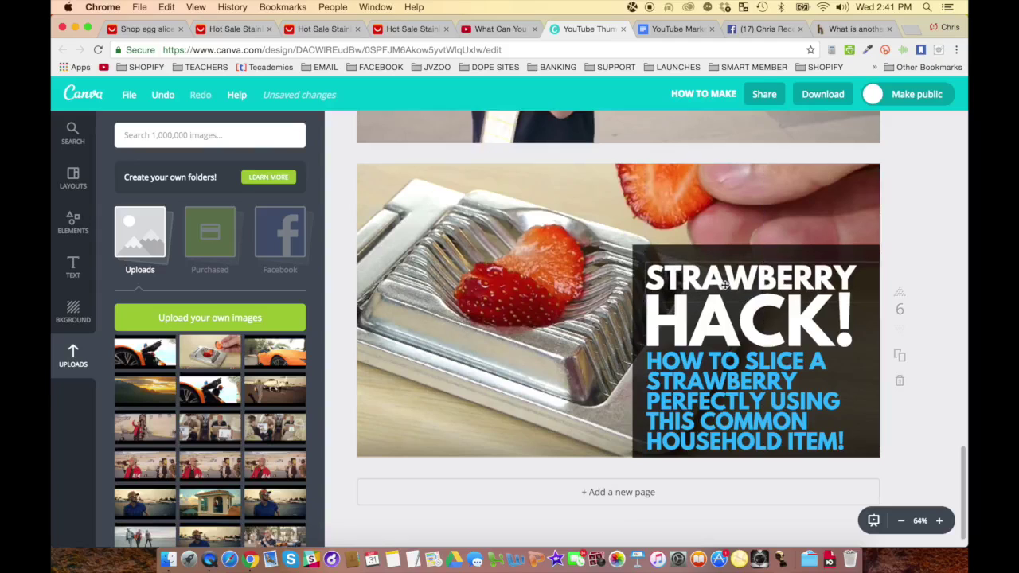
Shrink the black box behind the text so it fits closely around the heading and subtitle.
click(727, 250)
drag(631, 244, 636, 253)
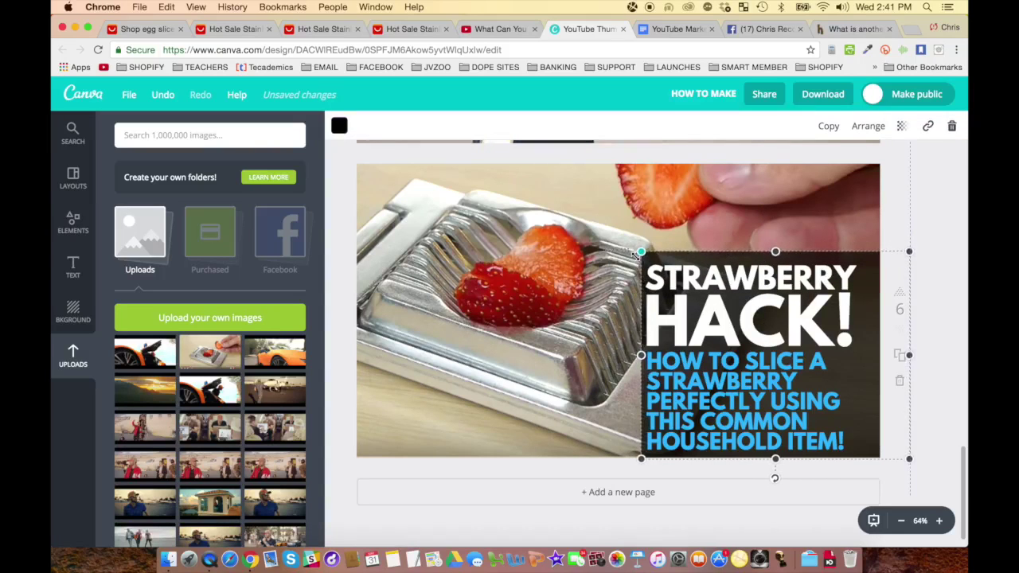
drag(909, 355, 860, 355)
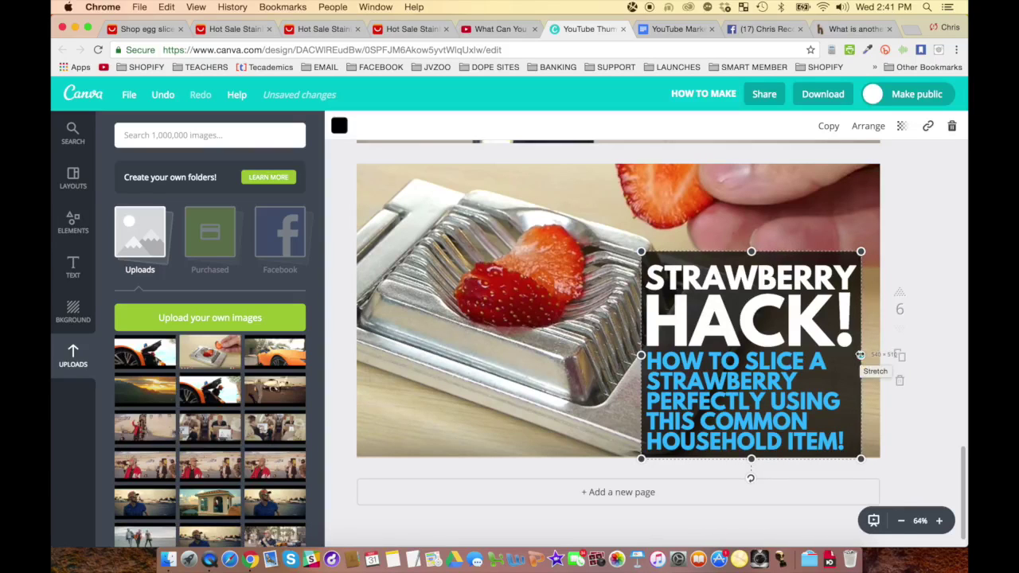
Select the black box with all its text and shift them right until the box meets the thumbnail's right edge.
click(913, 192)
drag(911, 231, 611, 490)
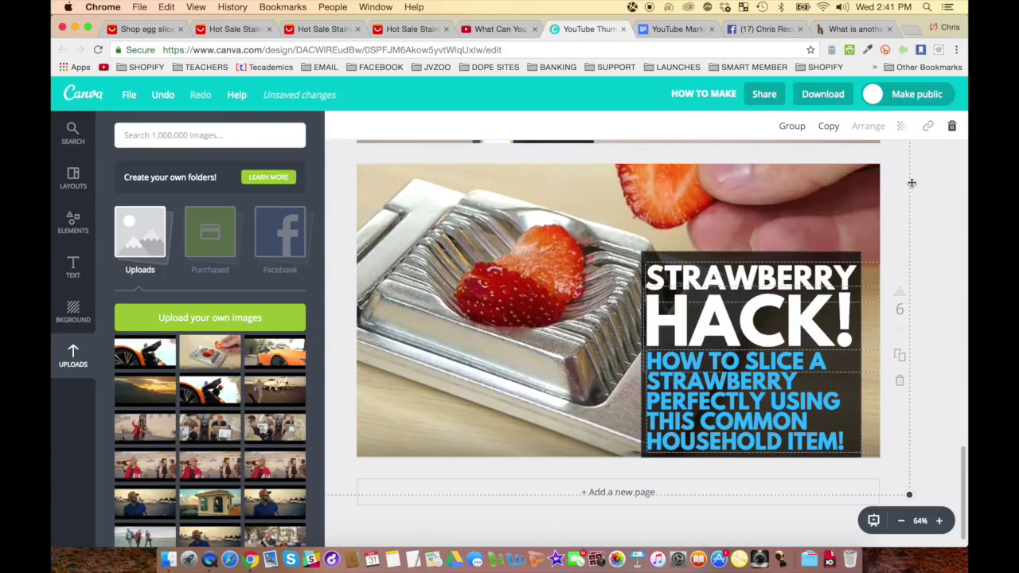
drag(912, 184, 903, 195)
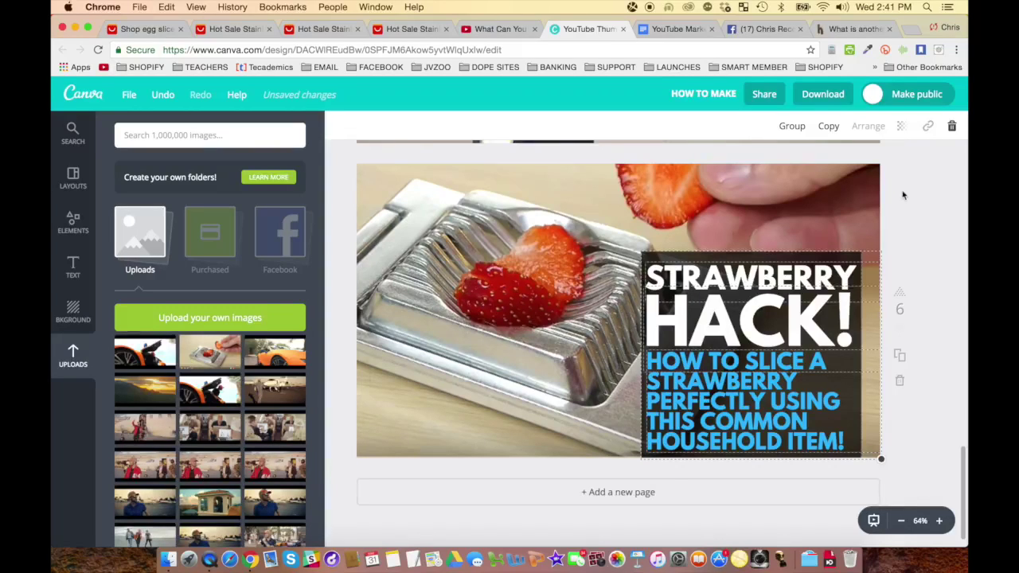
key(Right)
key(Right)
key(Right)
key(Right)
key(Right)
key(Right)
key(Right)
key(Right)
key(Right)
key(Right)
key(Right)
key(Right)
key(Right)
key(Right)
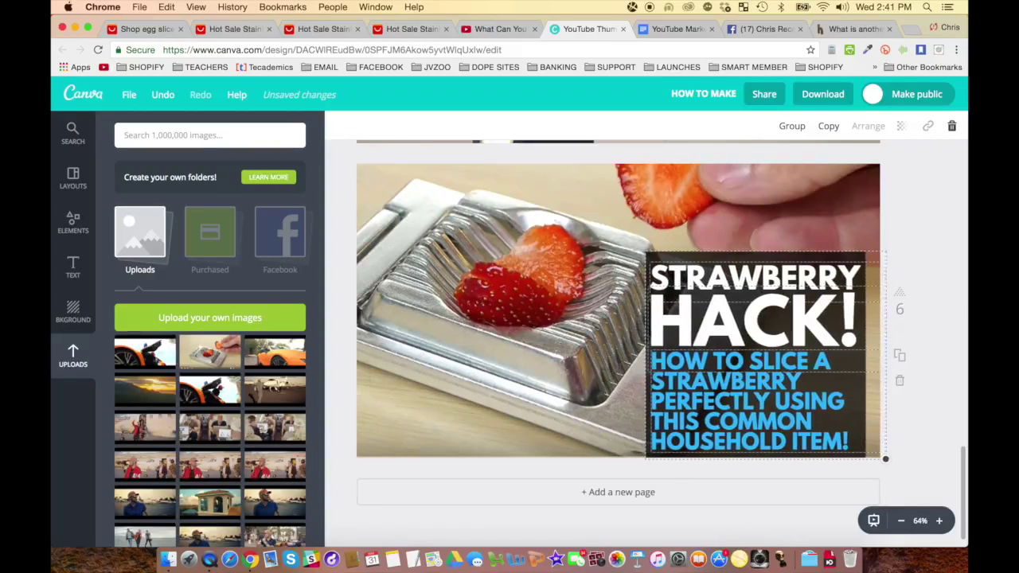
key(Right)
key(Right)
key(Right)
key(Right)
key(Right)
key(Right)
key(Right)
key(Right)
key(Right)
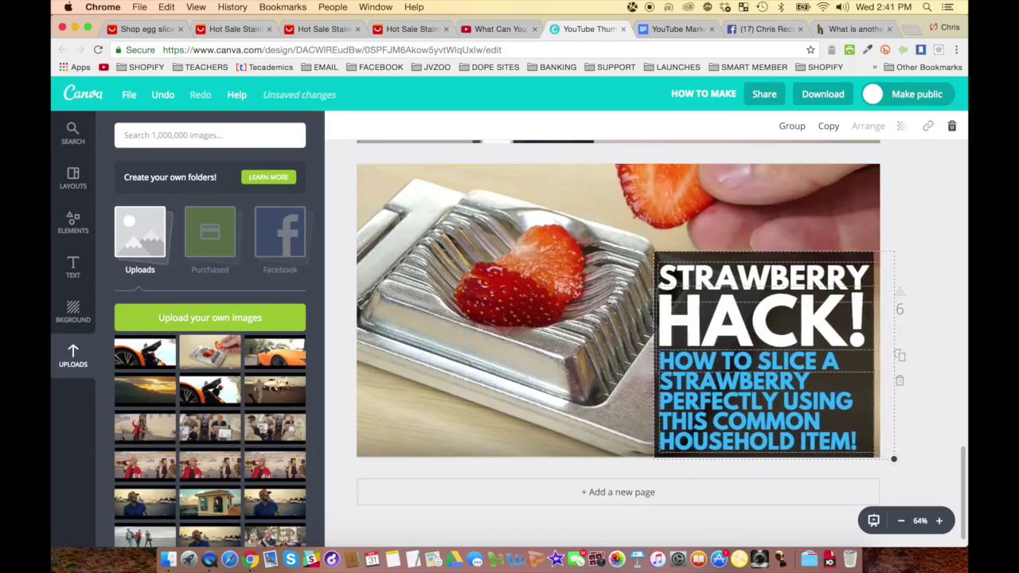
key(Right)
key(Right)
key(Right)
key(Right)
key(Right)
click(933, 206)
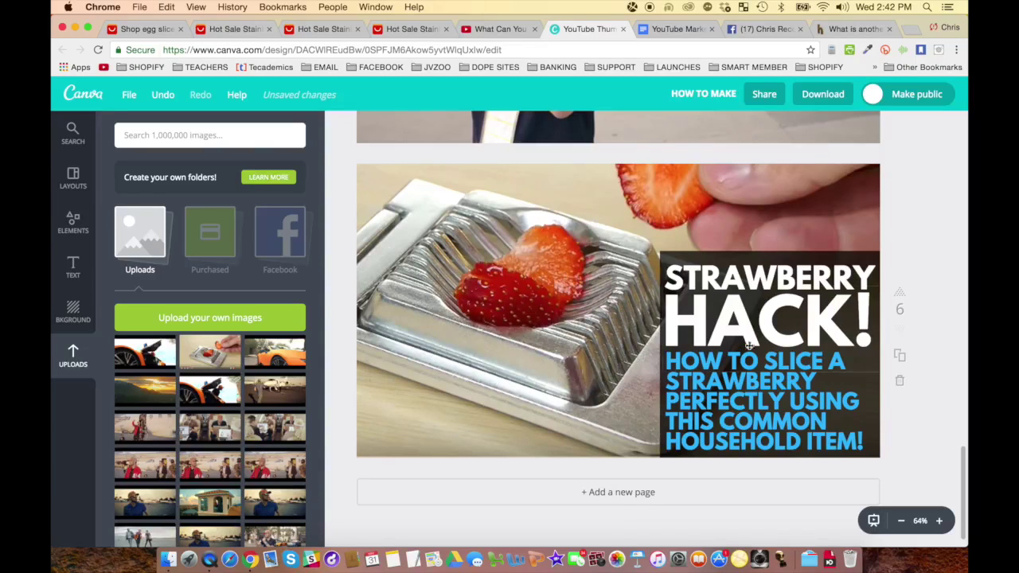
Download only page 4 of the design as a PNG.
click(824, 94)
click(795, 316)
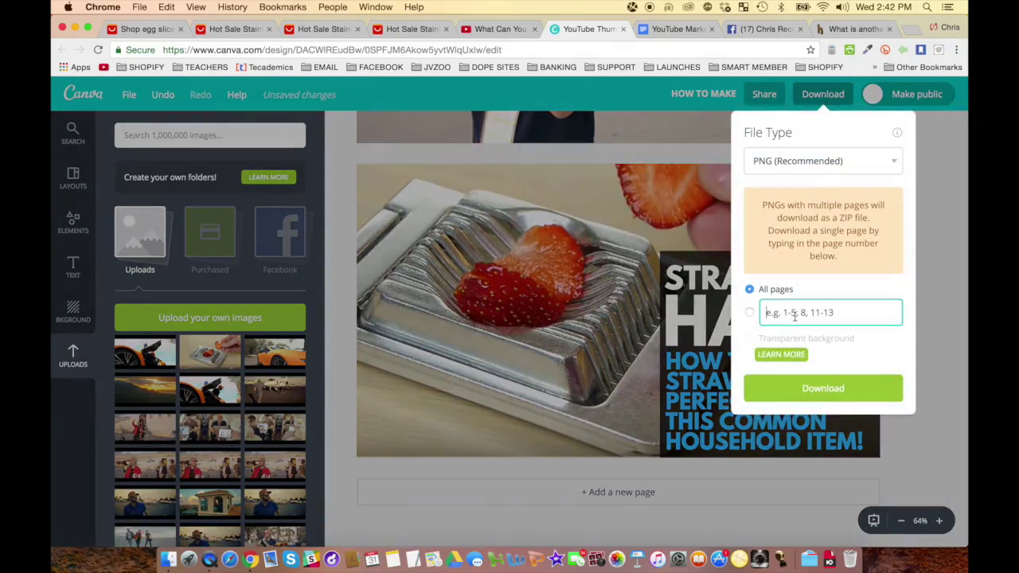
text(4)
click(800, 384)
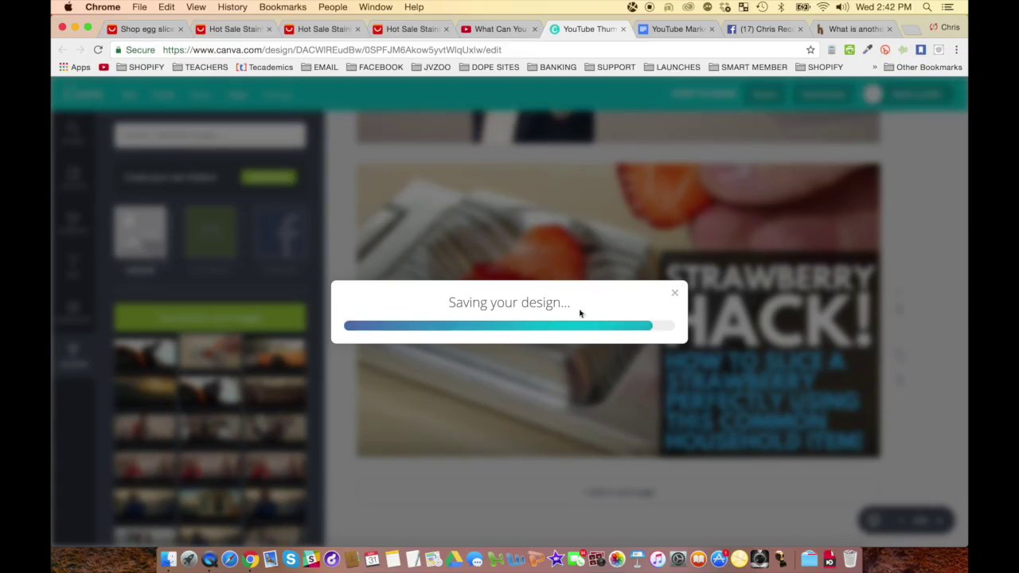
Switch to the YouTube Marketing for Shopify document and remove the empty bullet below the Strawberry Hack title.
click(669, 29)
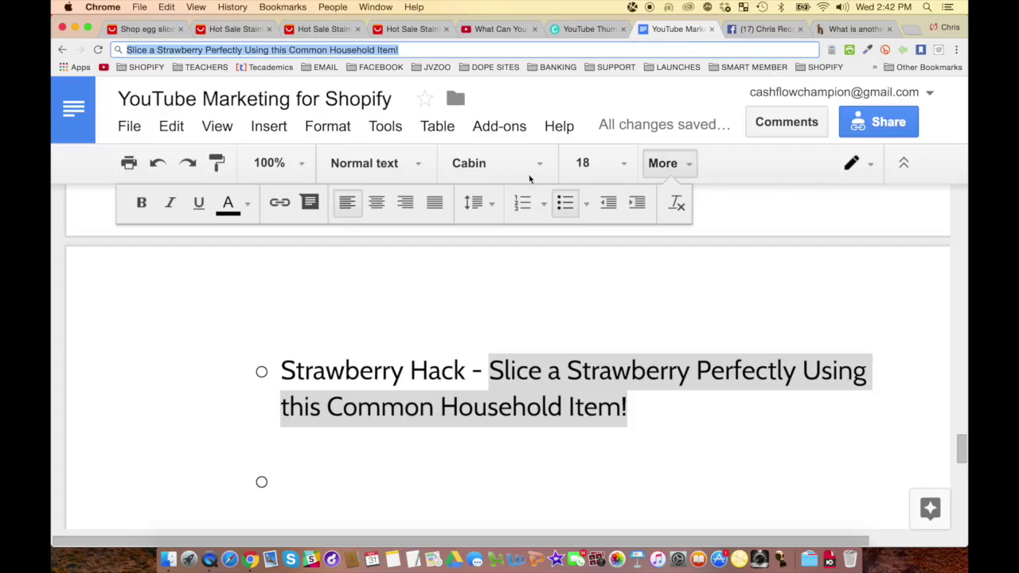
click(353, 444)
key(BackSpace)
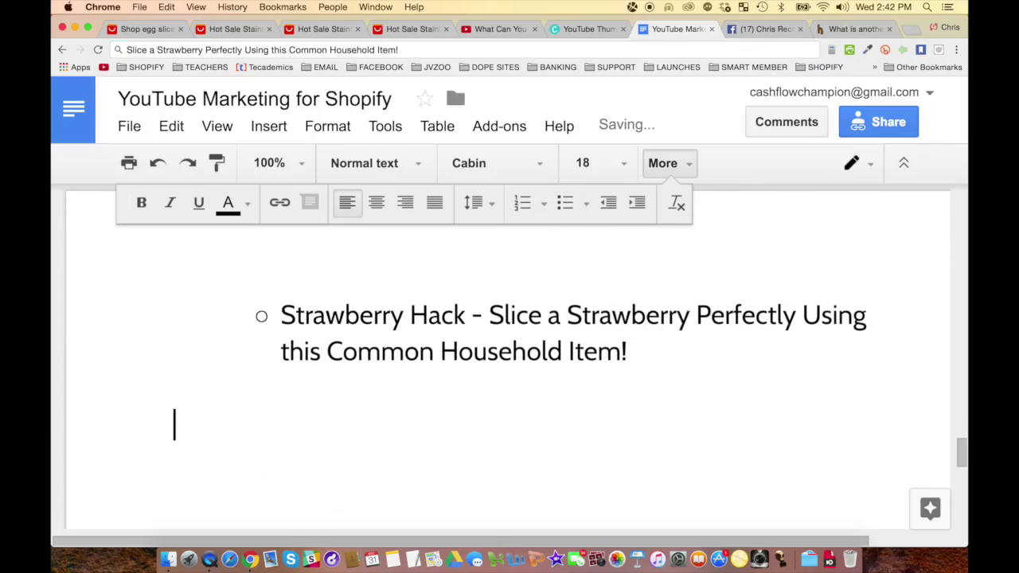
Write the paragraph "In this example, you have filmed a cool video showing how to slice a strawberry using an egg slicer (common object).".
text(In thi)
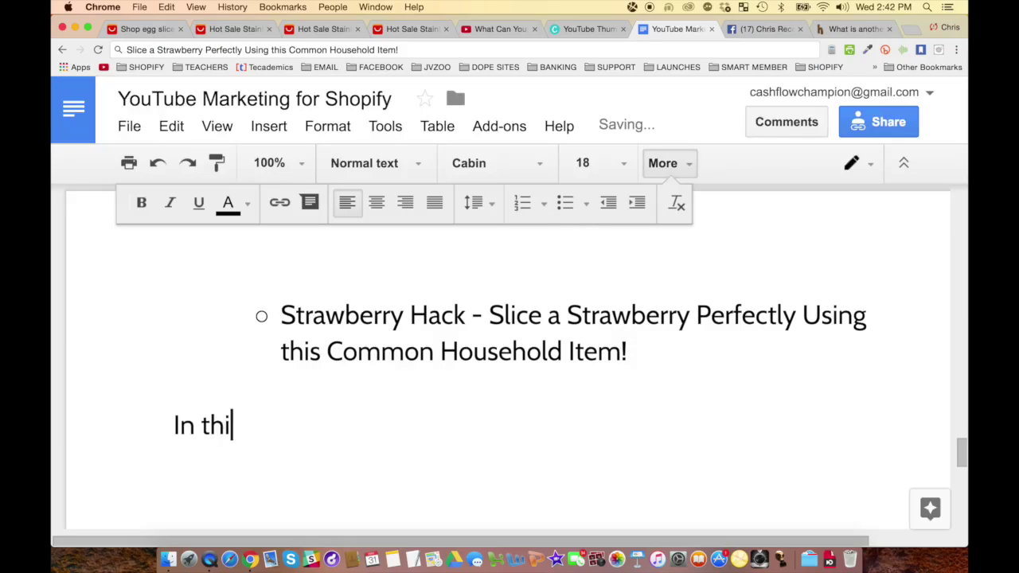
text(s example, you have fi)
key(BackSpace)
key(BackSpace)
key(BackSpace)
key(BackSpace)
text(ve filmed a)
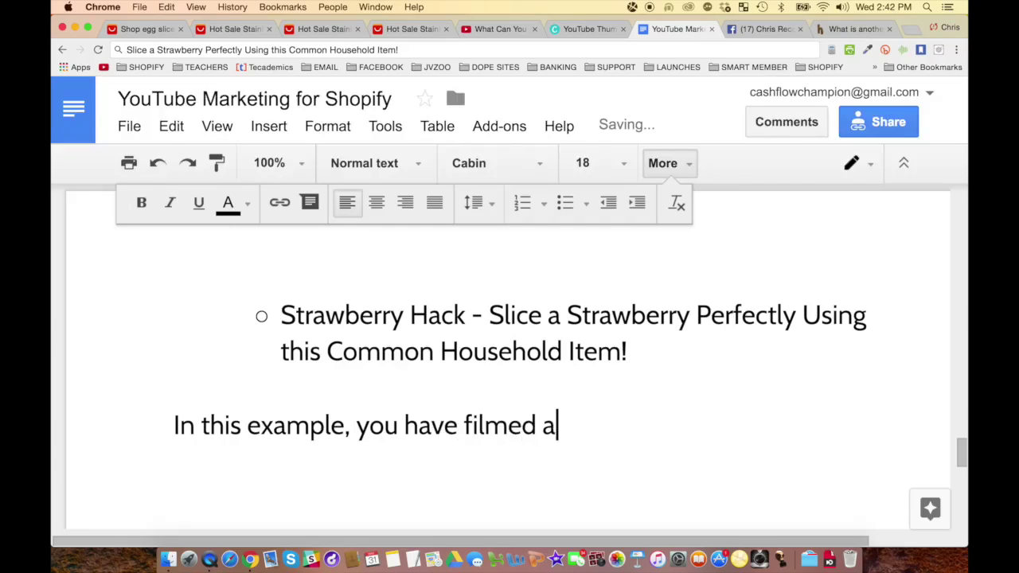
text( cool vid)
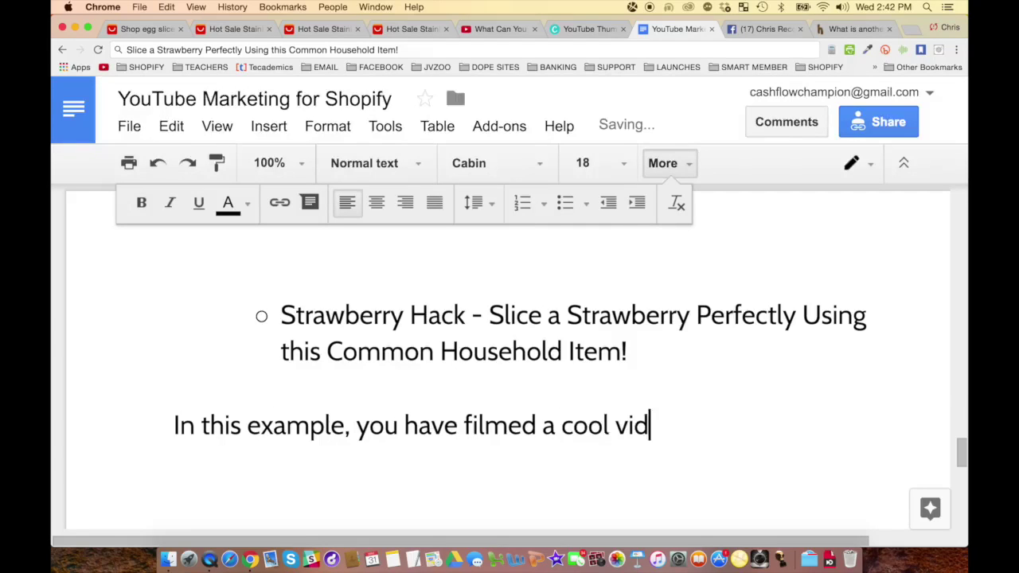
text(eo showing how to cli)
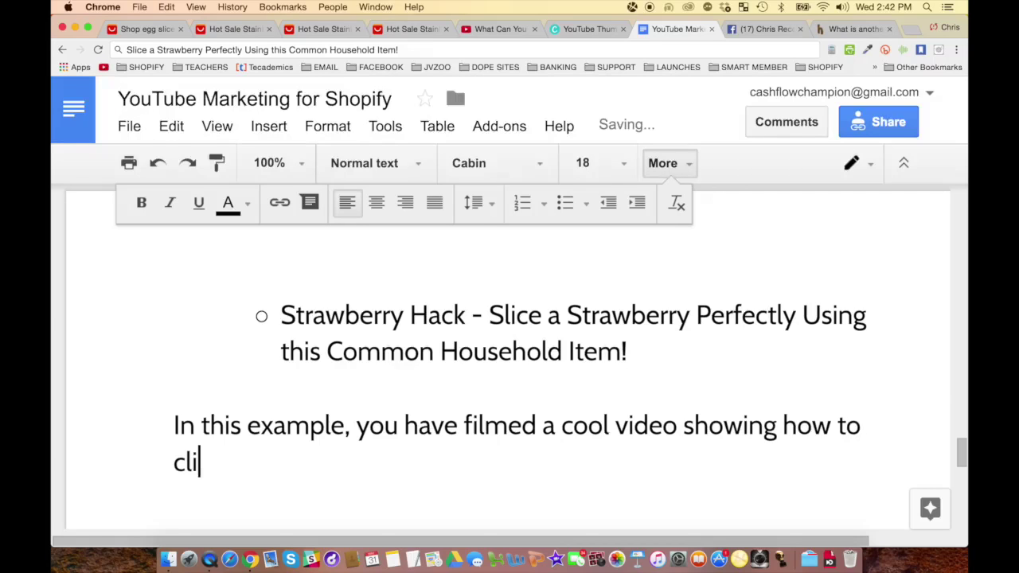
key(BackSpace)
text(slice a straw)
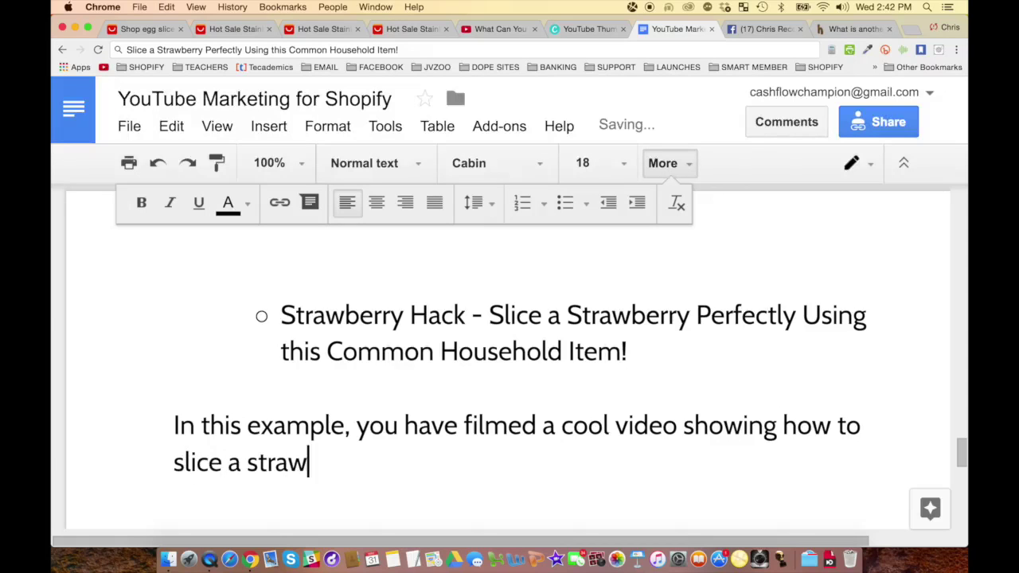
text(berry using an )
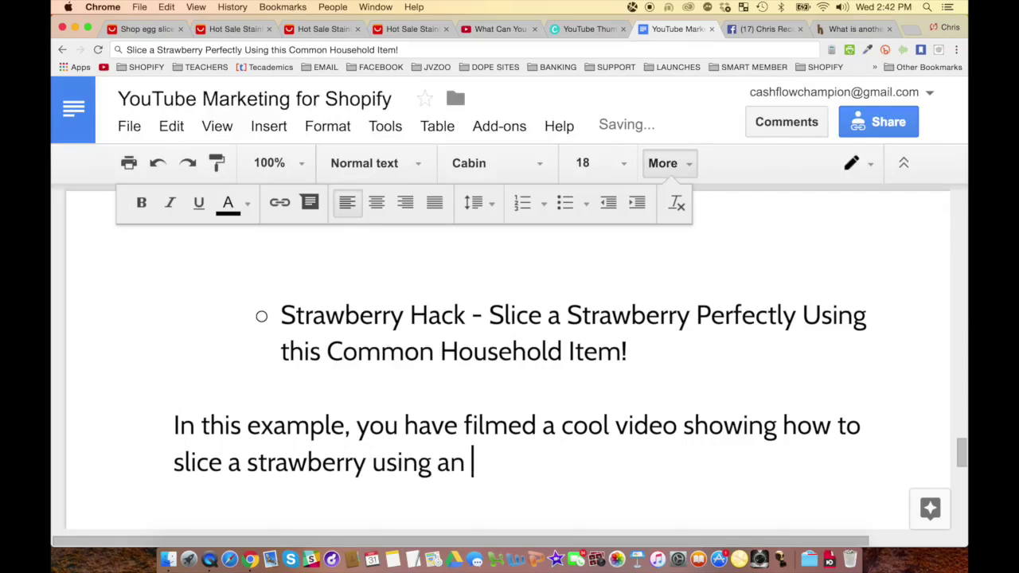
text(egg slicer (cm)
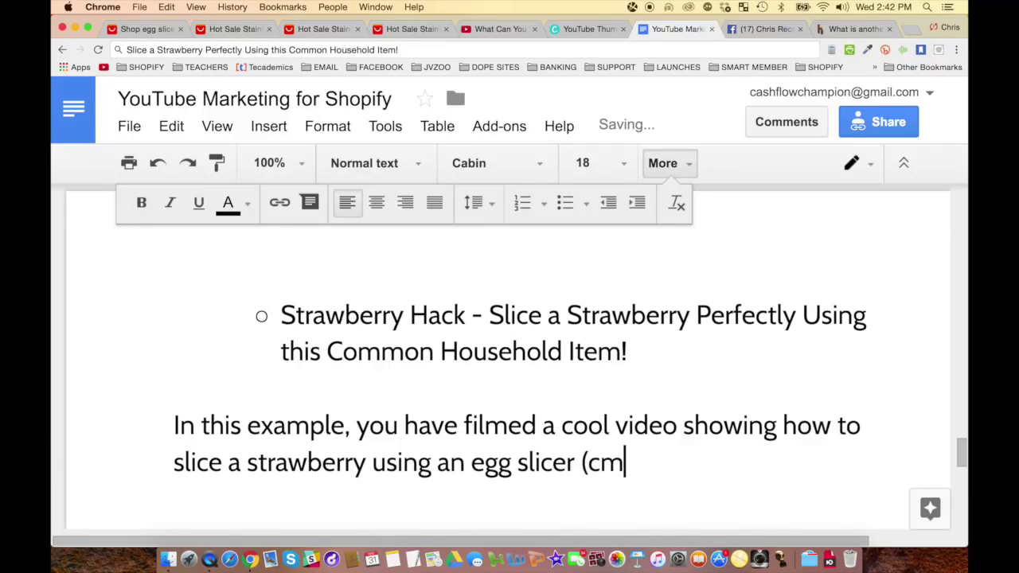
key(BackSpace)
text(ommon )
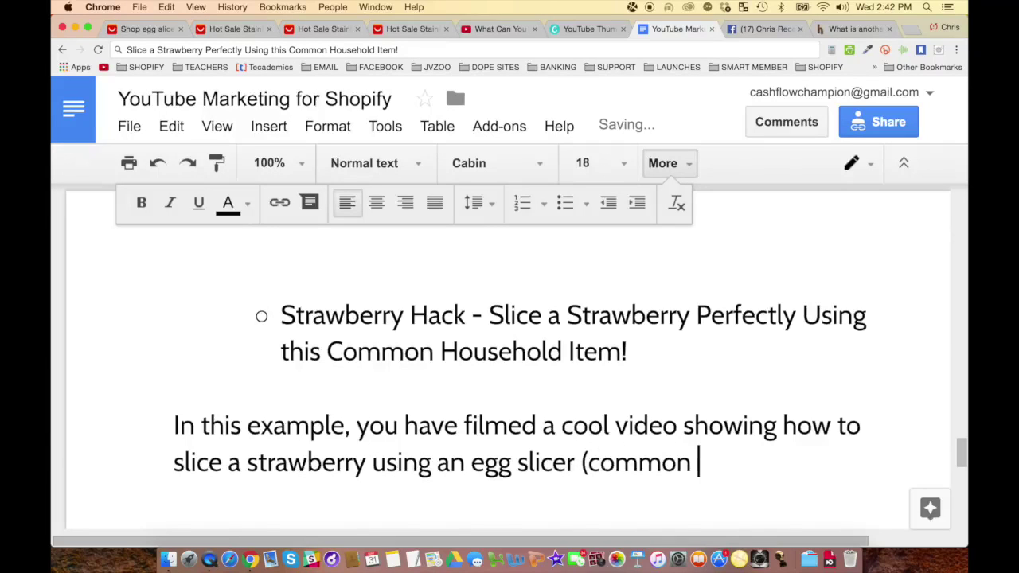
text(object).)
key(Return)
key(Return)
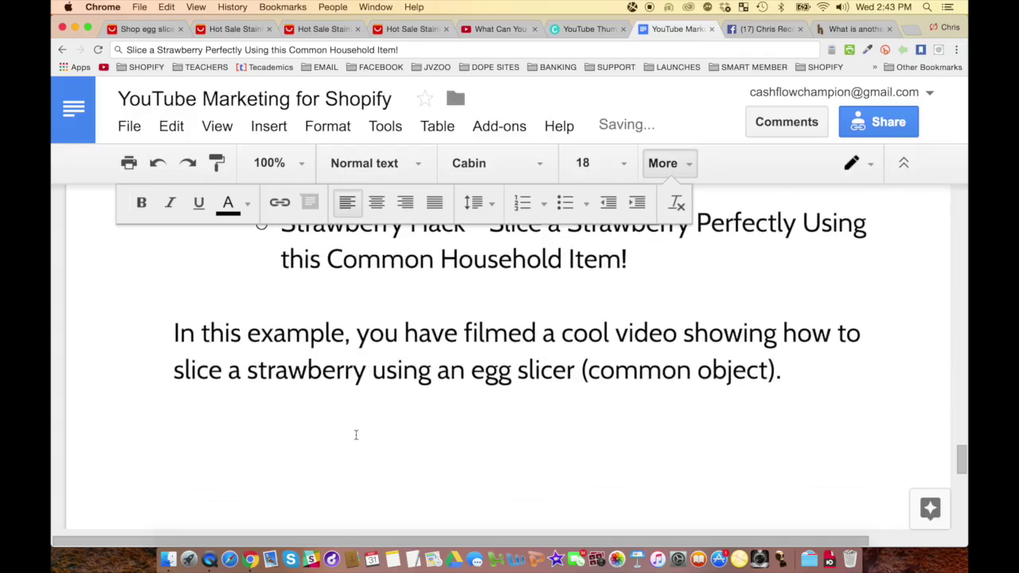
Add the paragraph "You have created a very catchy title, and a eye catching thumbnail for your video.".
text(You have created a very cool)
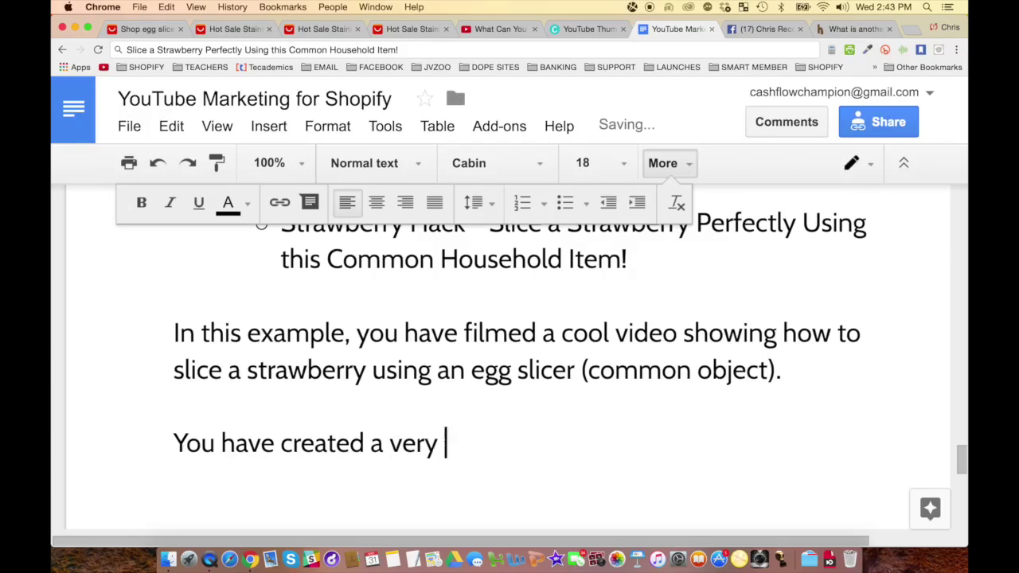
key(BackSpace)
key(BackSpace)
key(BackSpace)
key(BackSpace)
text(a)
key(BackSpace)
text(catchy title, and)
text( a catch)
key(BackSpace)
key(BackSpace)
key(BackSpace)
key(BackSpace)
key(BackSpace)
text(eye)
key(BackSpace)
text(ye catching)
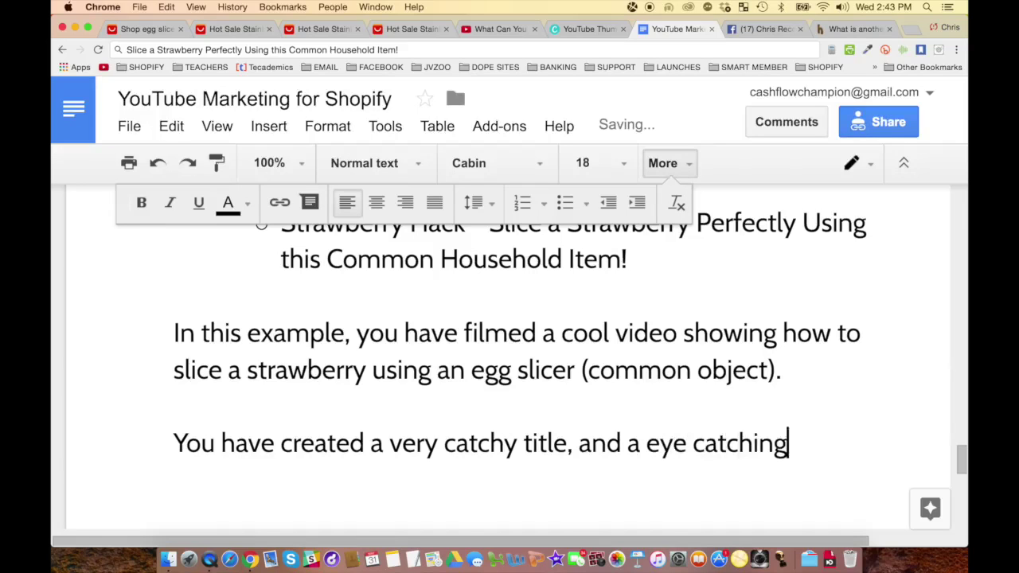
text( thumbnail for your )
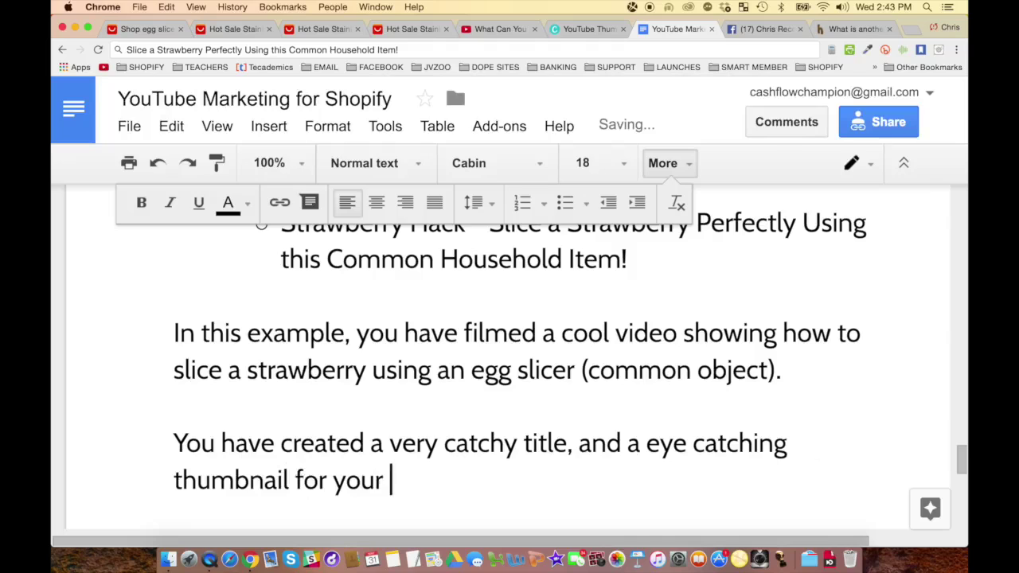
text(video.)
key(Return)
key(Return)
Add the paragraph "Next, it's time to create a description rich with keywords, and also with a call to action to buy the egg slicer.".
text(Nex)
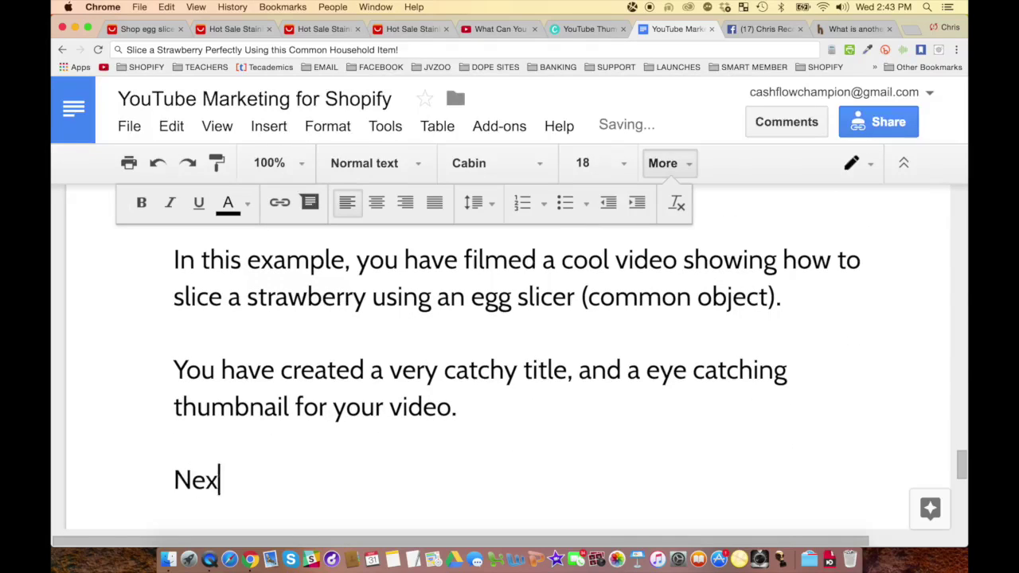
text(t, it's time to create )
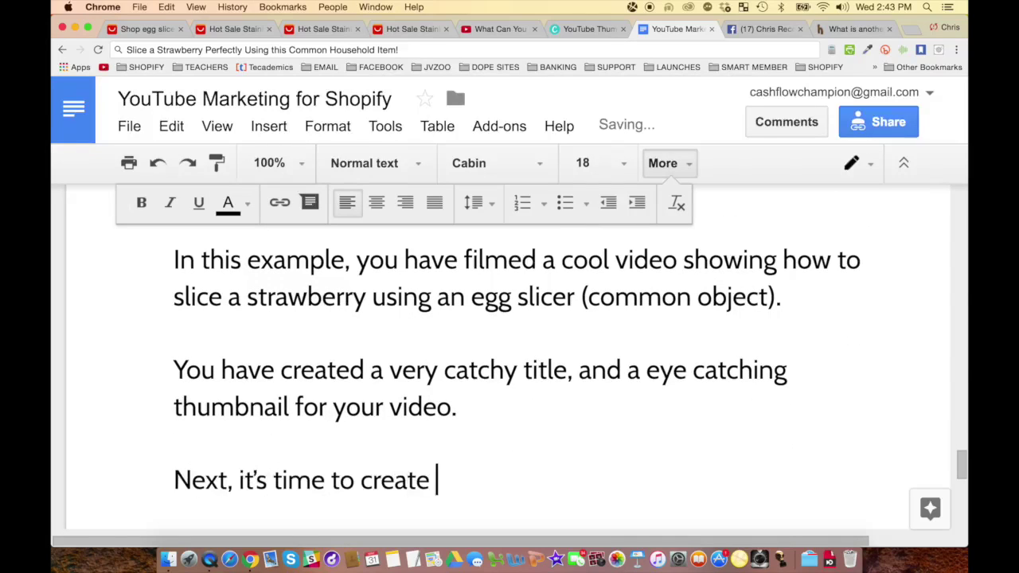
text(a description rich with keywords, )
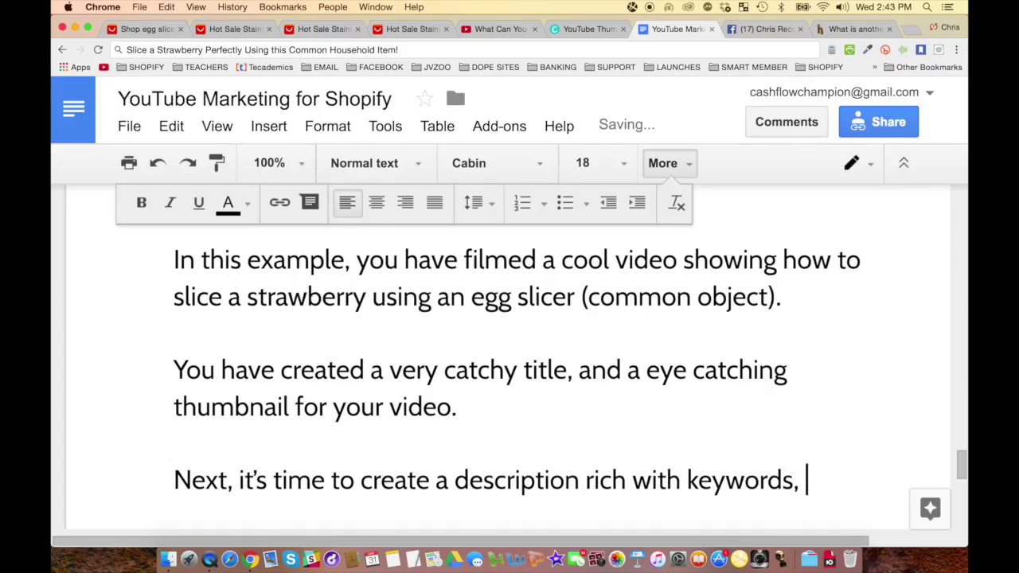
text(and also)
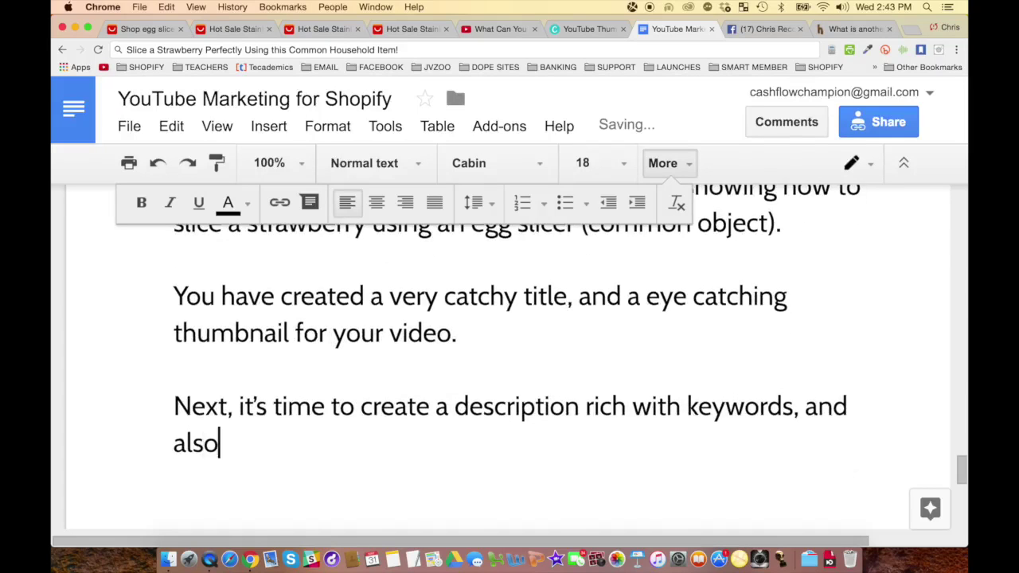
text( with a call to a)
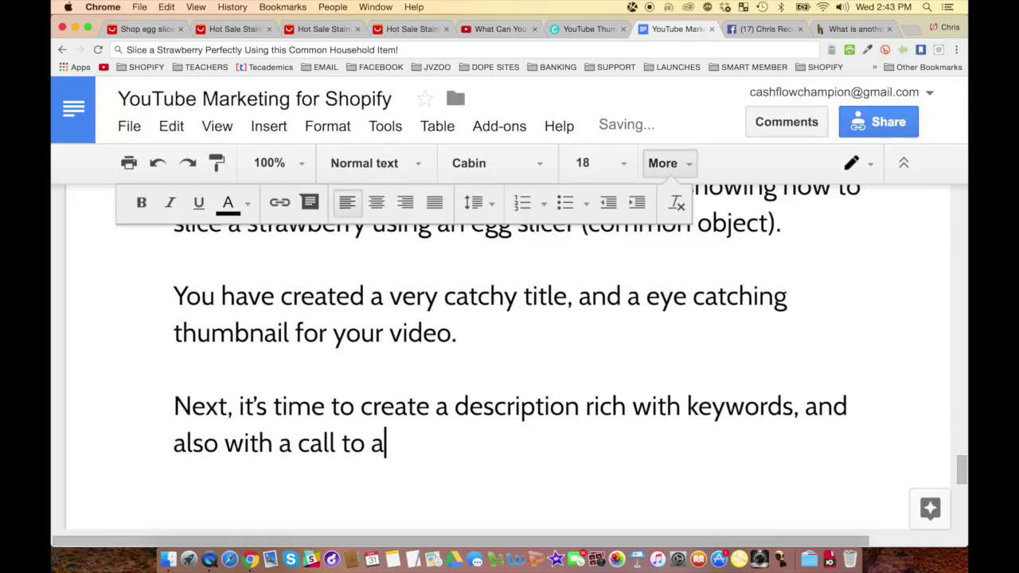
text(ction to buy the egg)
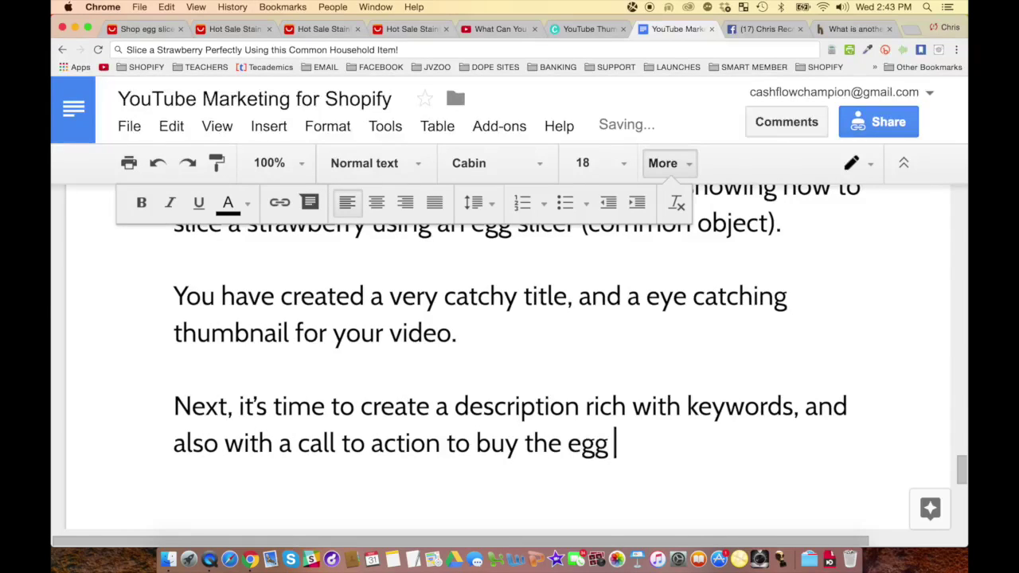
text( slicer.)
key(Return)
key(Return)
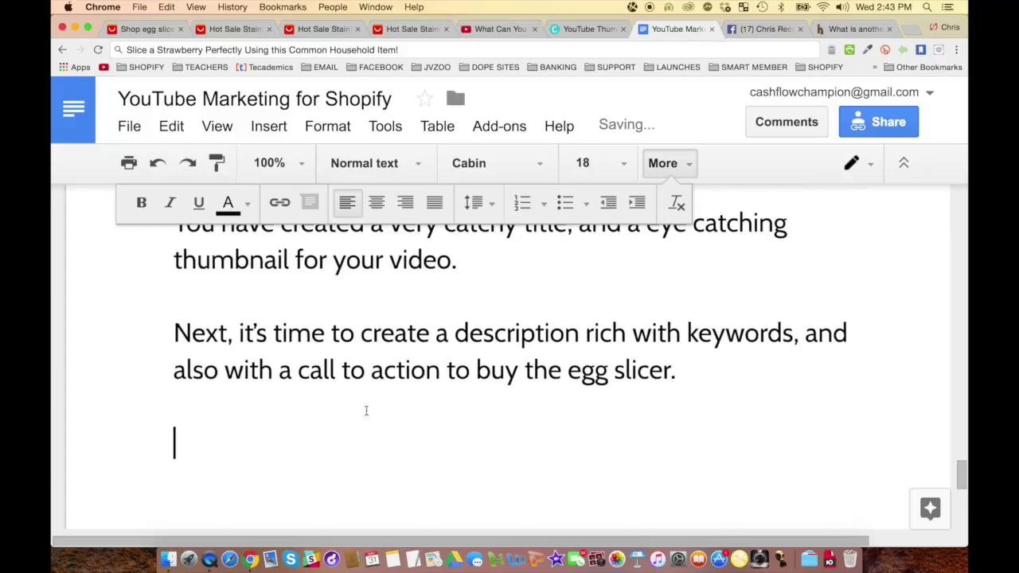
Add the heading line "DESCRIPTION:" below the paragraph about the keyword-rich description.
text(DESCRIPTION:)
key(Return)
key(Return)
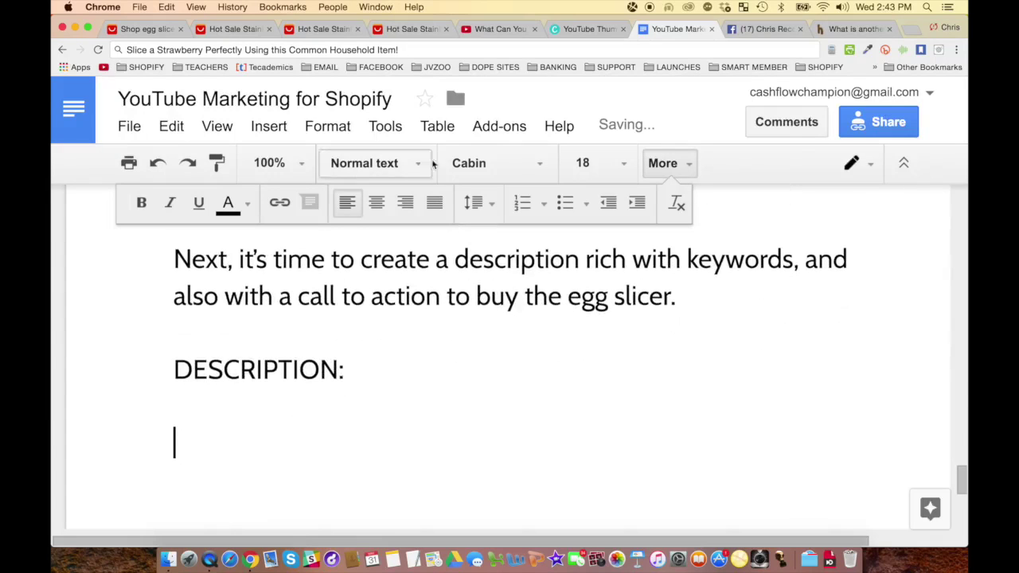
Switch to the YouTube egg slicer video, expand its full description and read through the opening text.
click(489, 29)
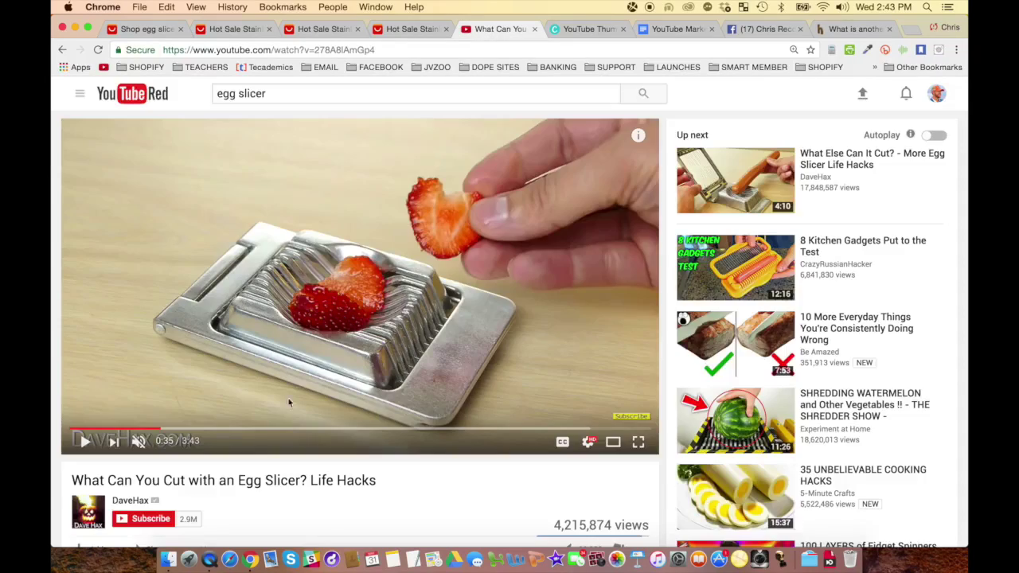
scroll(278, 408, down, 3)
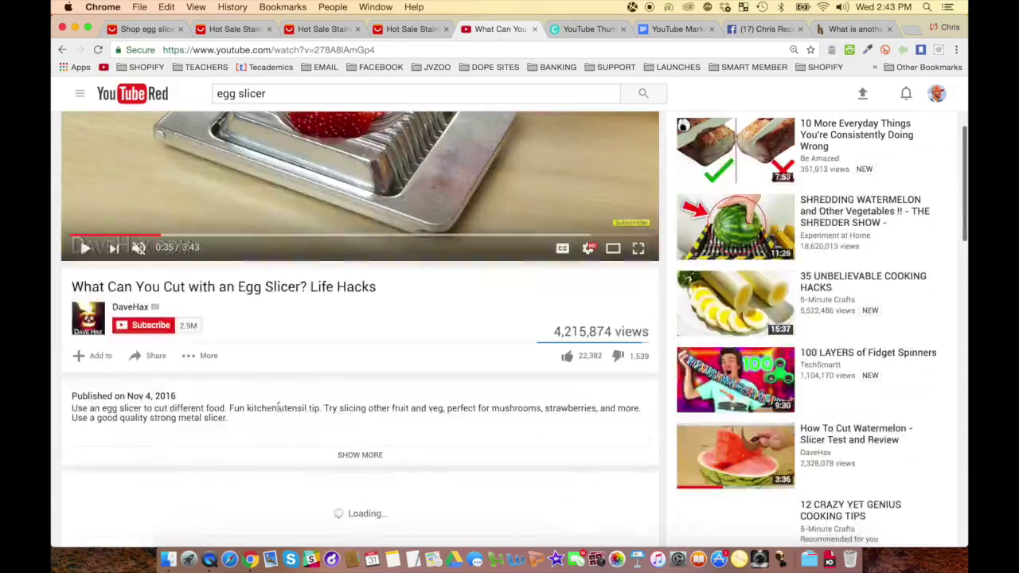
click(360, 454)
scroll(358, 458, down, 3)
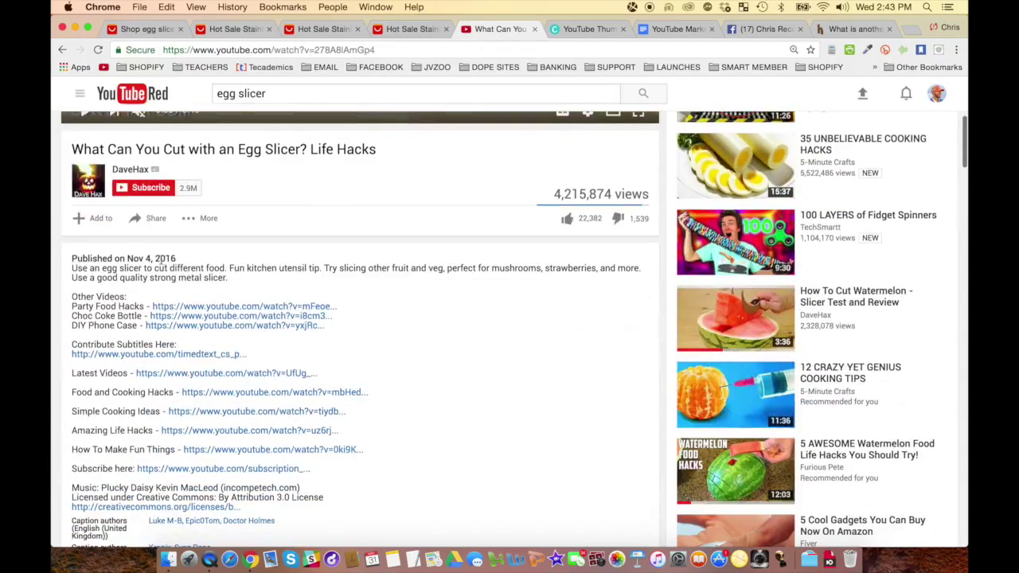
drag(83, 269, 194, 269)
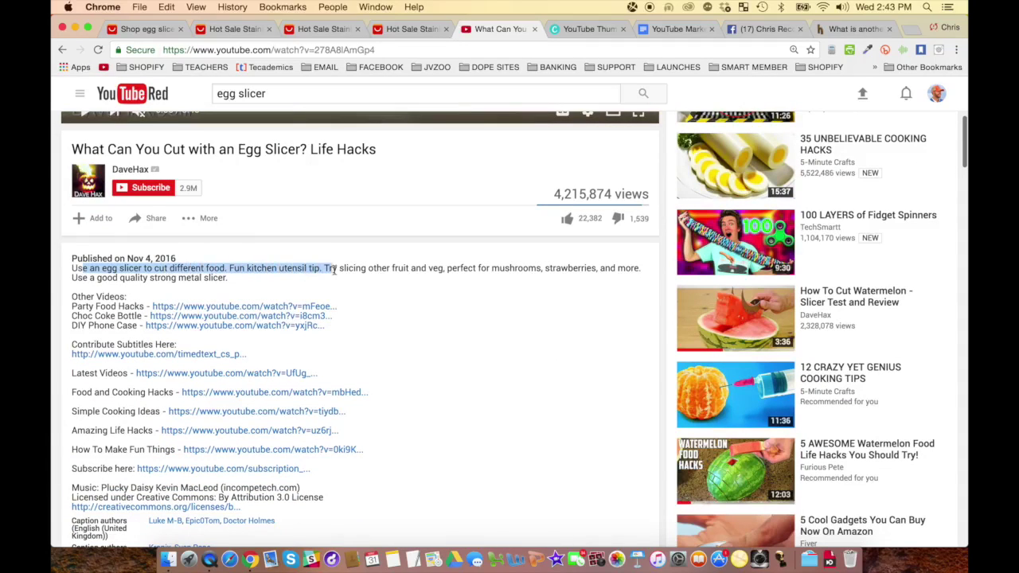
drag(364, 270, 575, 274)
click(230, 277)
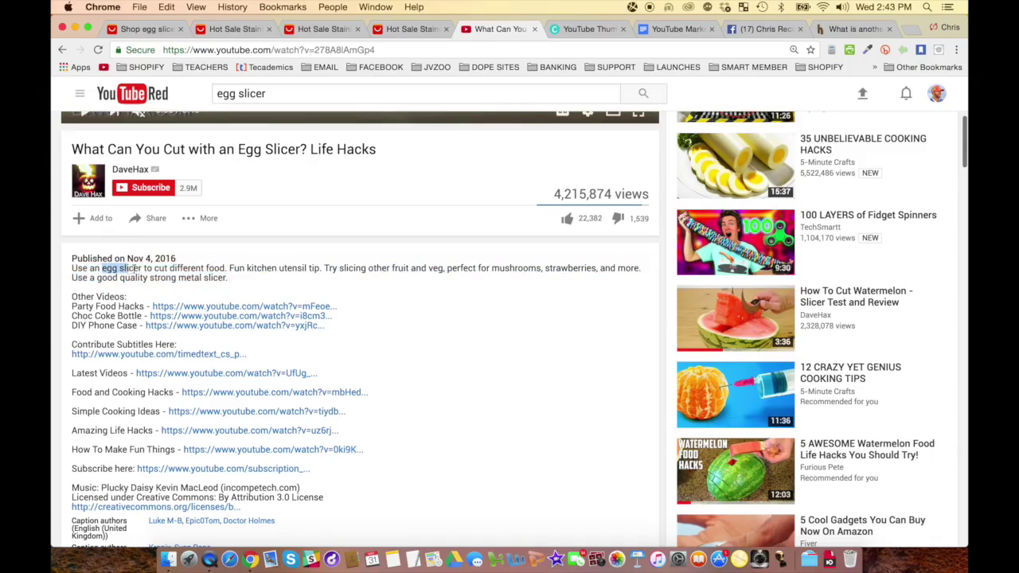
Examine the keywords in the video's description, such as cut, kitchen utensil, mushrooms, strawberries and metal slicer, and the links below it.
double_click(221, 269)
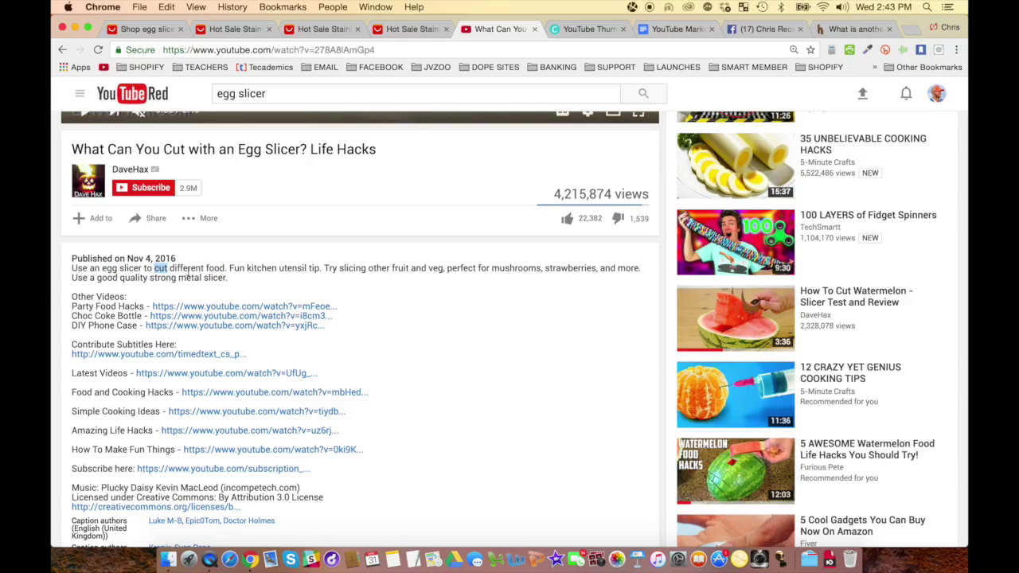
double_click(255, 269)
double_click(296, 269)
double_click(460, 269)
double_click(516, 268)
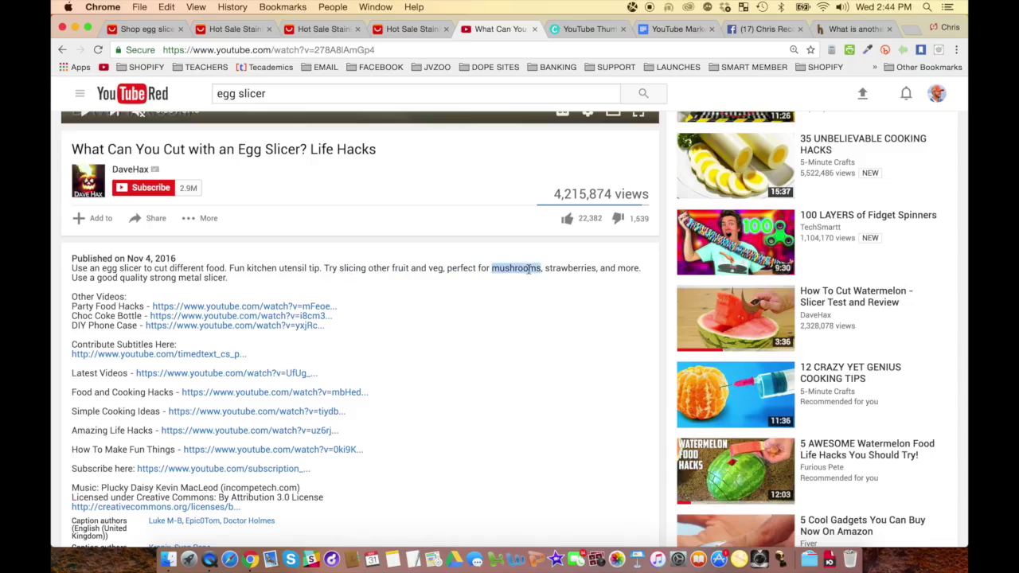
double_click(572, 269)
drag(186, 279, 238, 279)
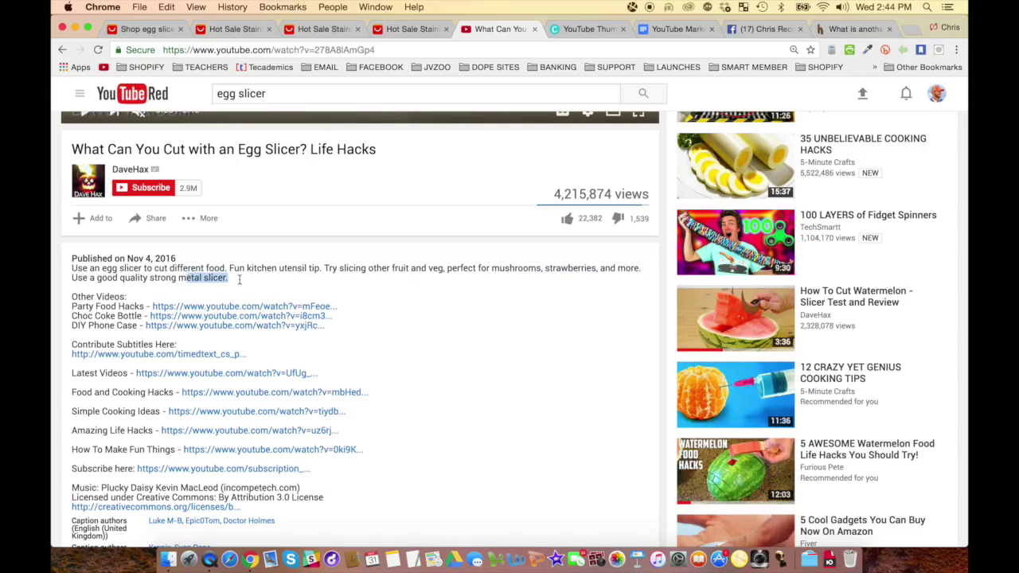
scroll(420, 346, down, 5)
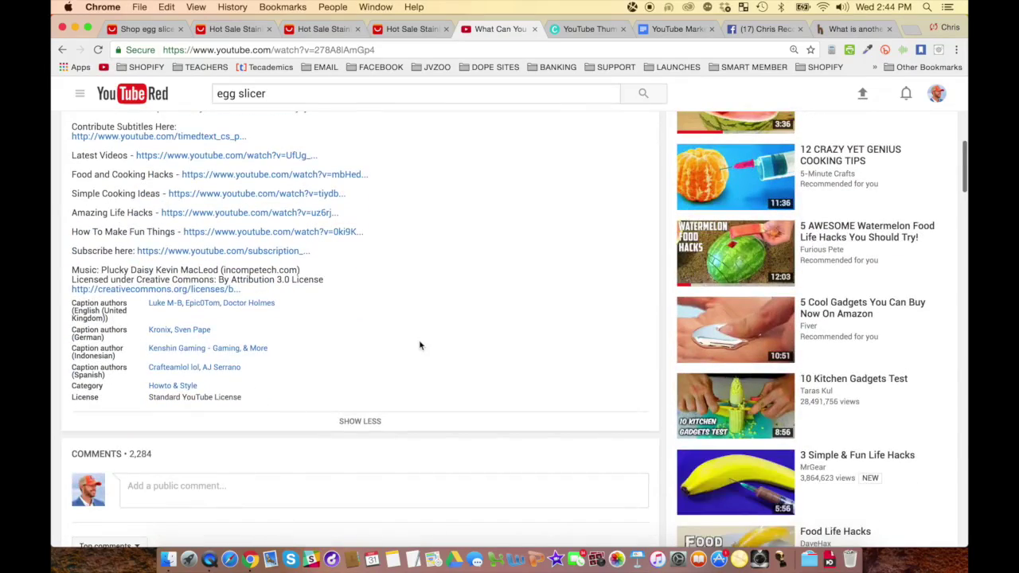
scroll(420, 345, up, 7)
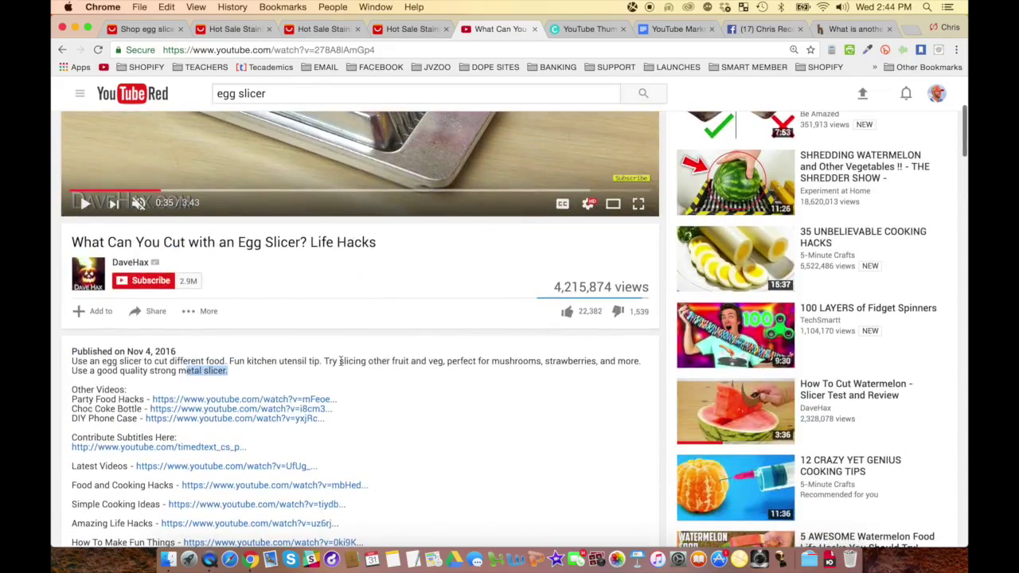
drag(231, 371, 71, 360)
Back in the Google Docs document, write "PRO TIP: Use an online website to find similar words that people might be searching for!!!!" below DESCRIPTION.
click(651, 30)
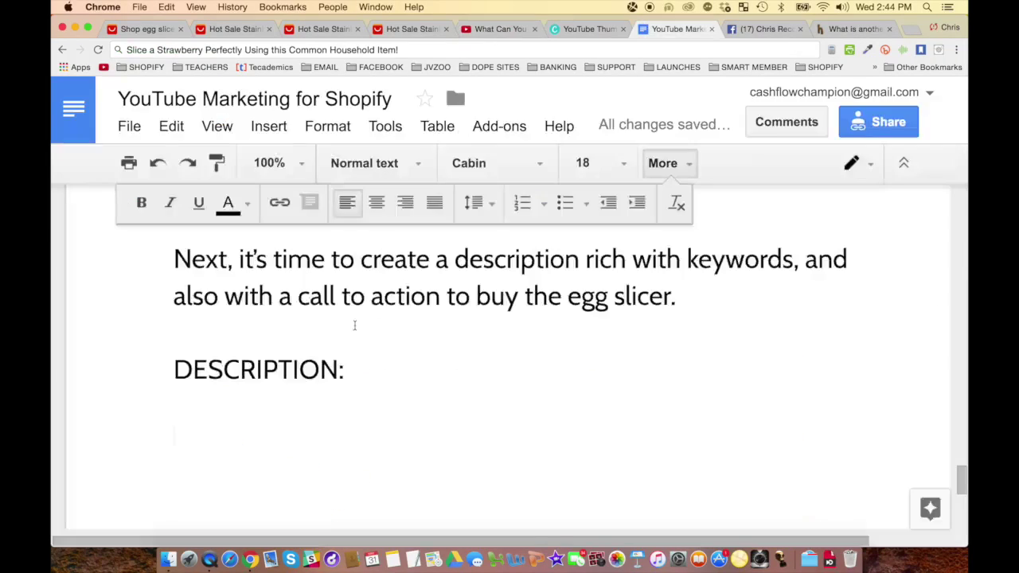
text(PRO )
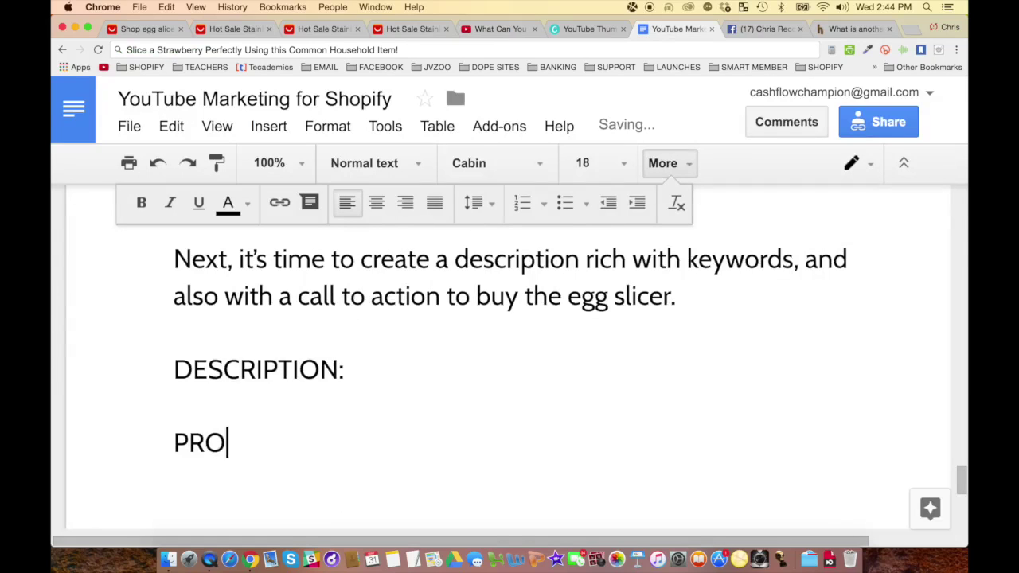
text(TIP:  U)
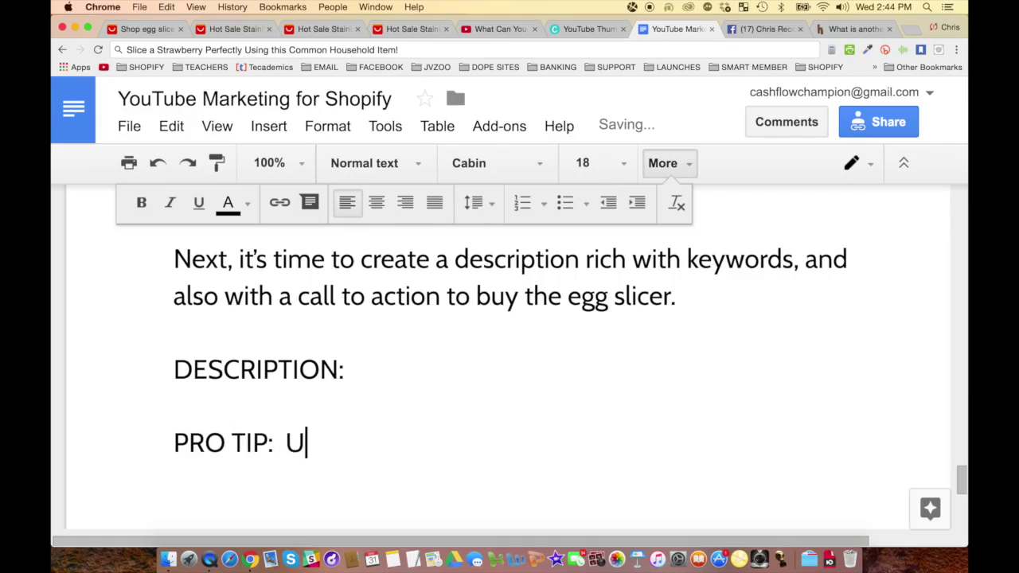
text(se an online webs)
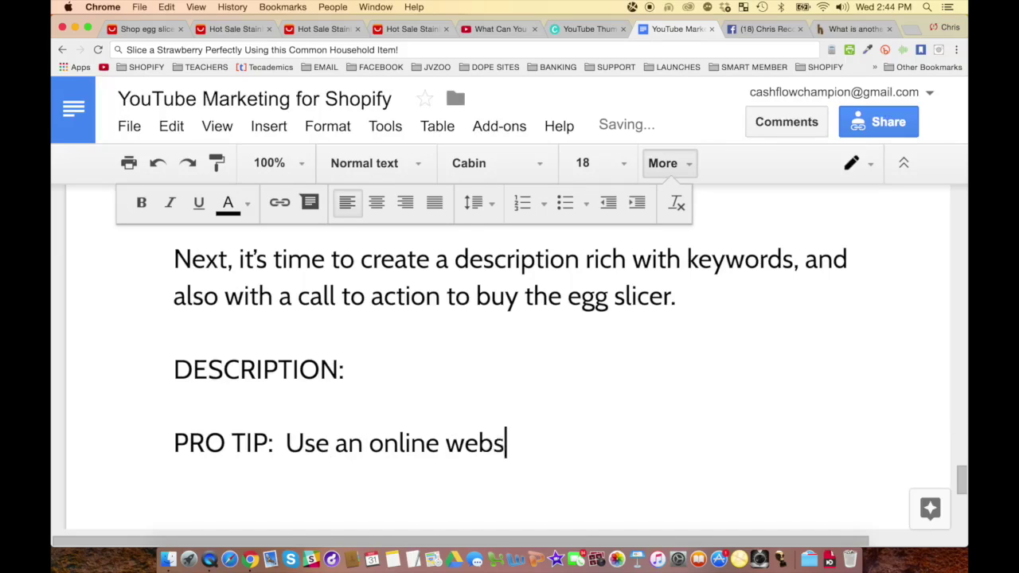
text(ite to find sim)
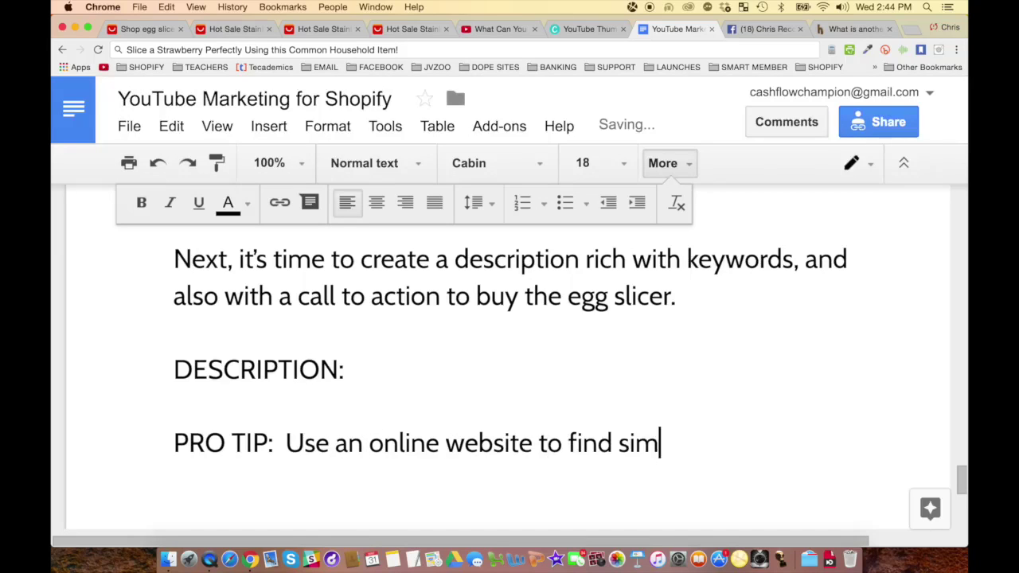
text(ilar words)
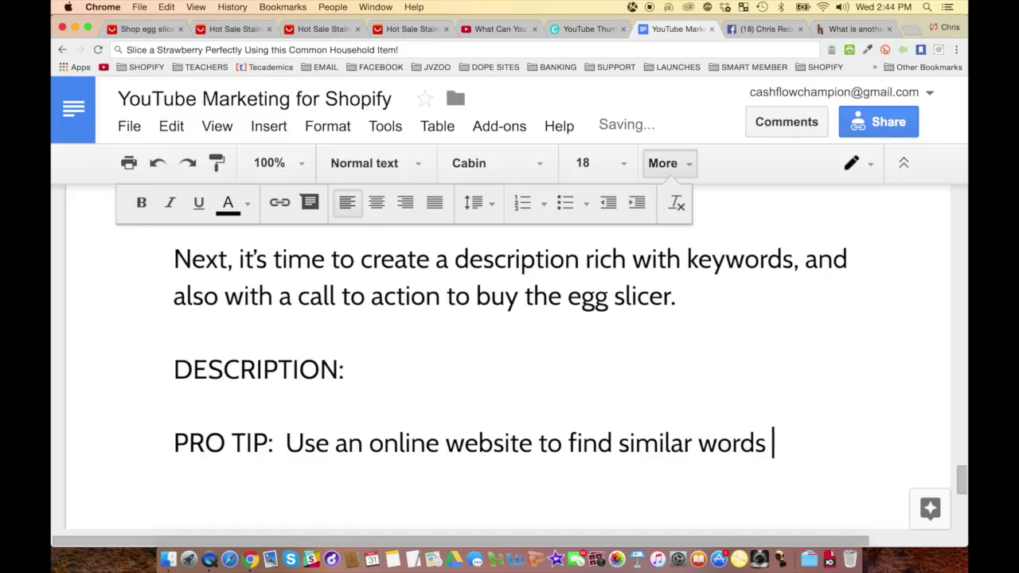
text( that people might be s)
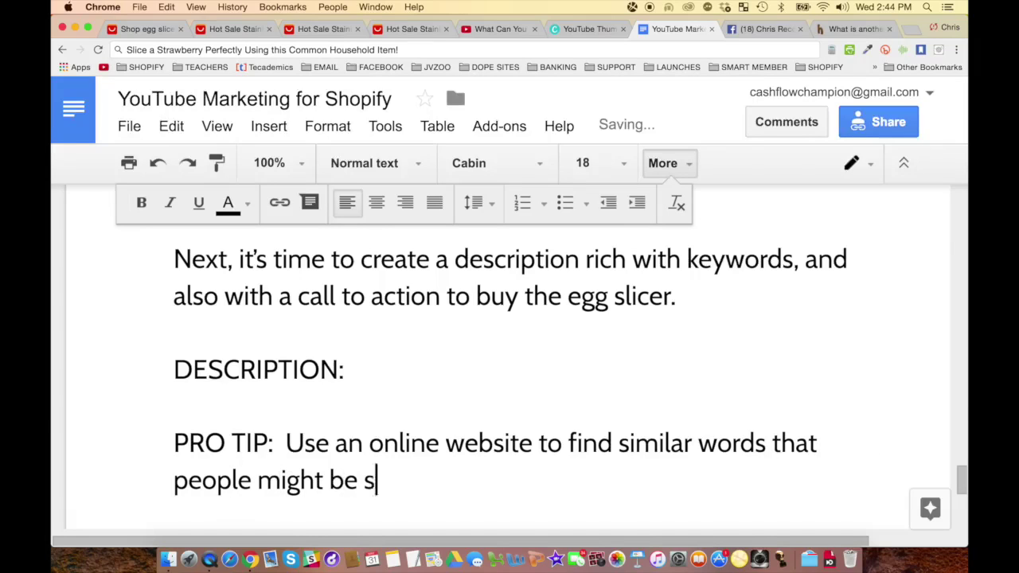
text(earching for!!!)
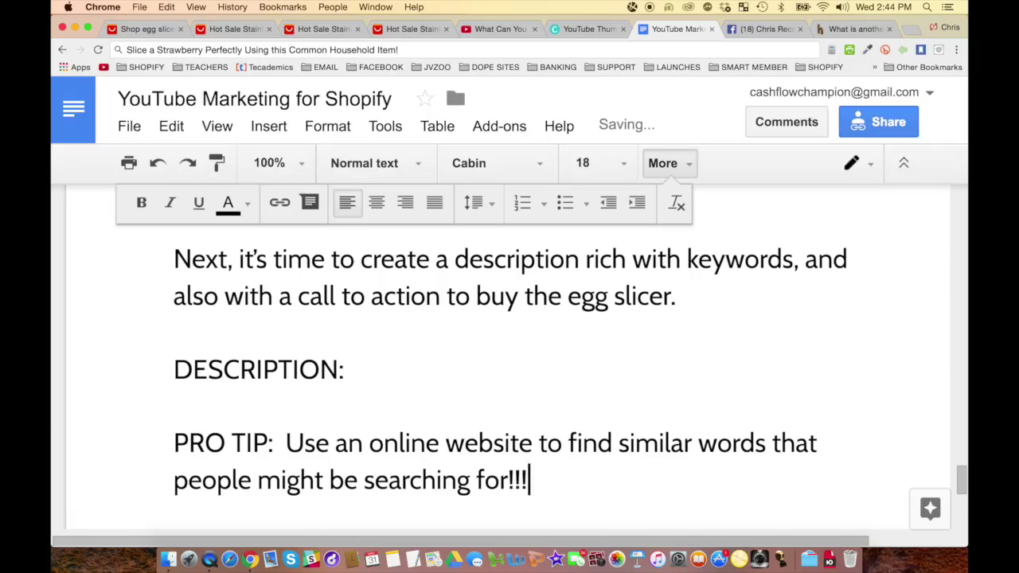
text(!)
key(Return)
key(Return)
Add the line "EXAMPLE: SLICER" below the pro tip.
text(XE)
key(BackSpace)
key(BackSpace)
text(EXAMPLE)
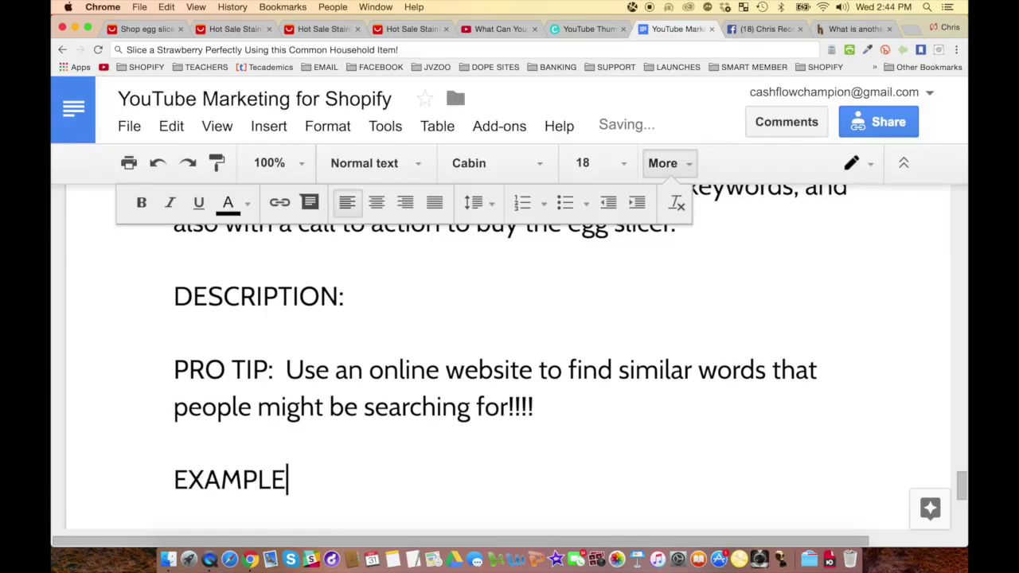
text(:  SLID)
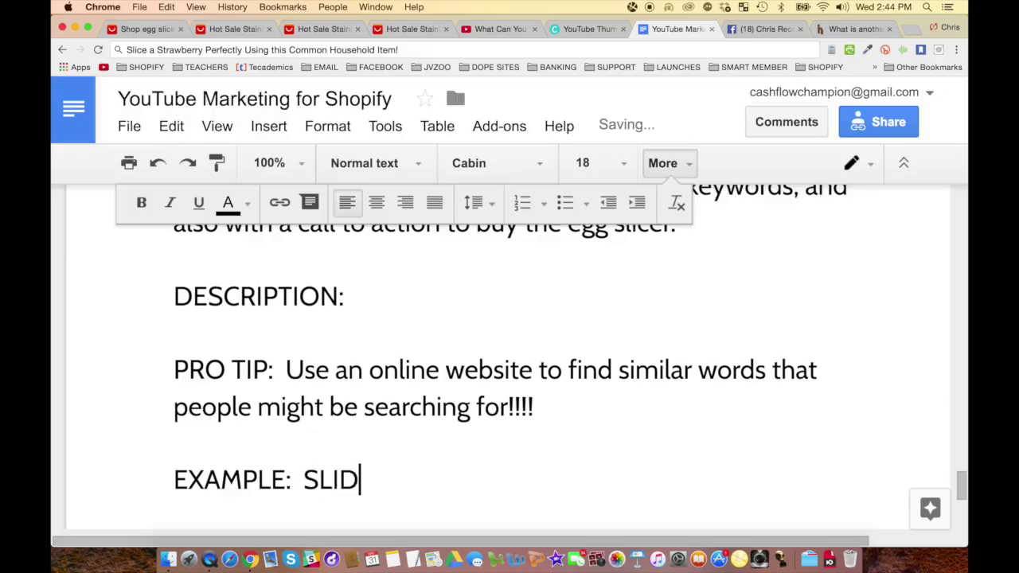
key(BackSpace)
key(BackSpace)
key(BackSpace)
key(BackSpace)
text(SLICER)
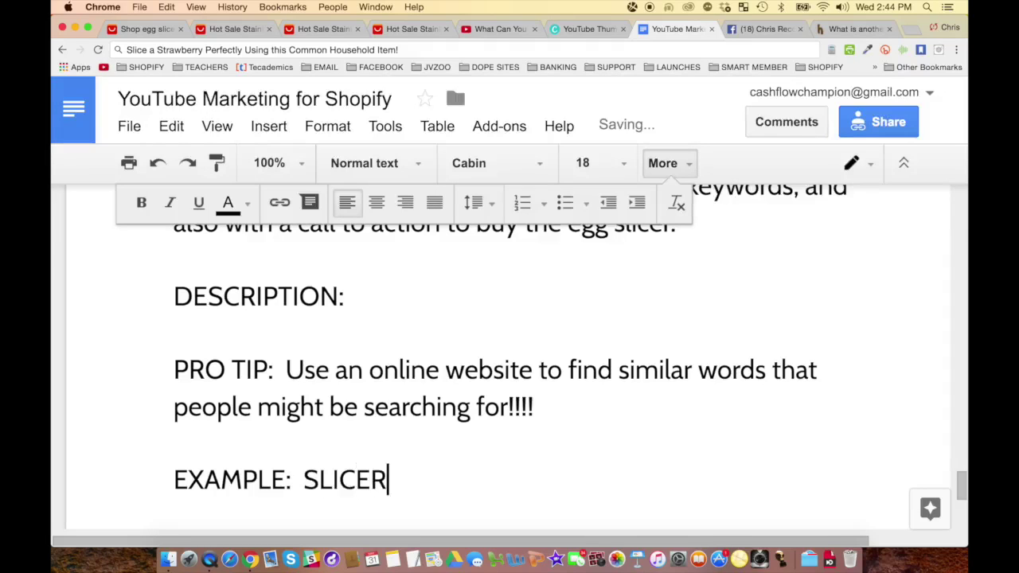
key(Return)
key(Return)
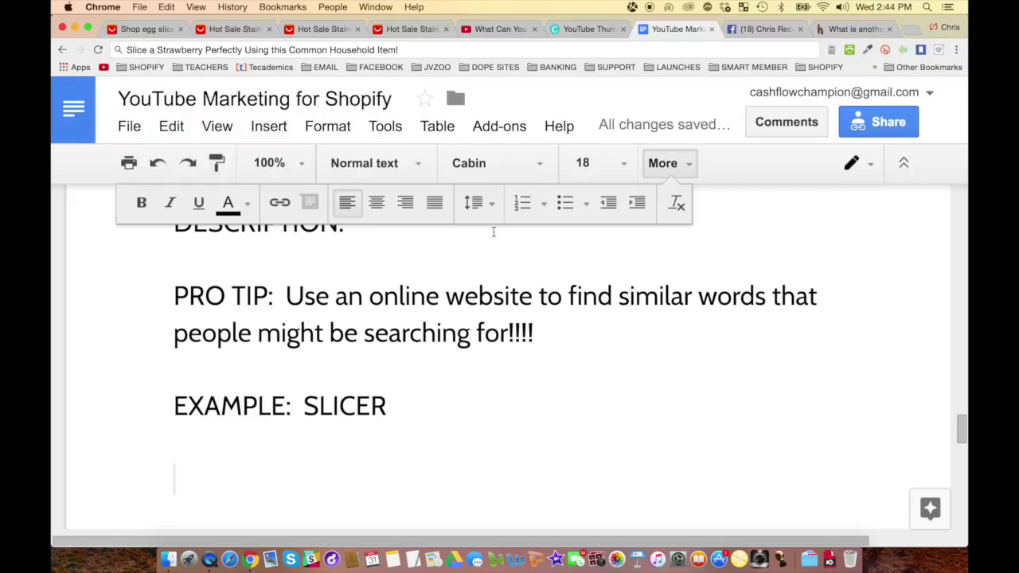
Add the bullet "slice" directly under the EXAMPLE line with no blank line between, and make the EXAMPLE line bold.
text(slice)
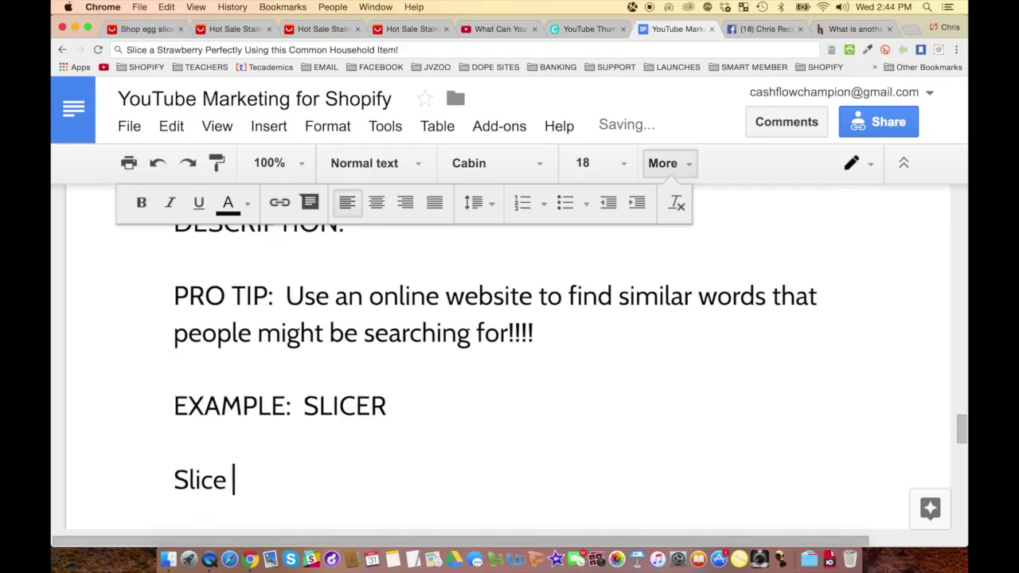
key(super+z)
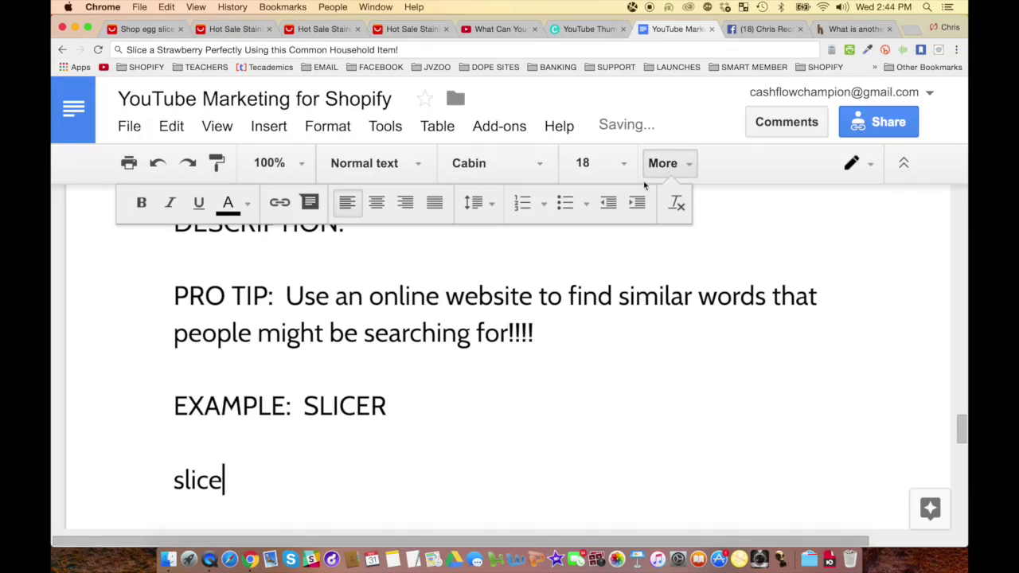
click(565, 202)
scroll(337, 337, down, 2)
click(228, 343)
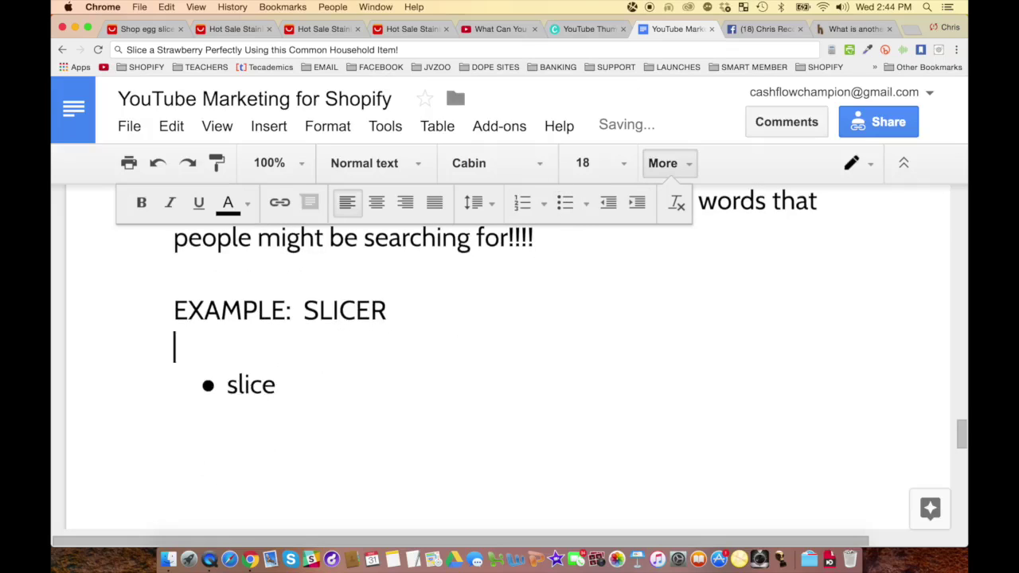
key(BackSpace)
triple_click(333, 311)
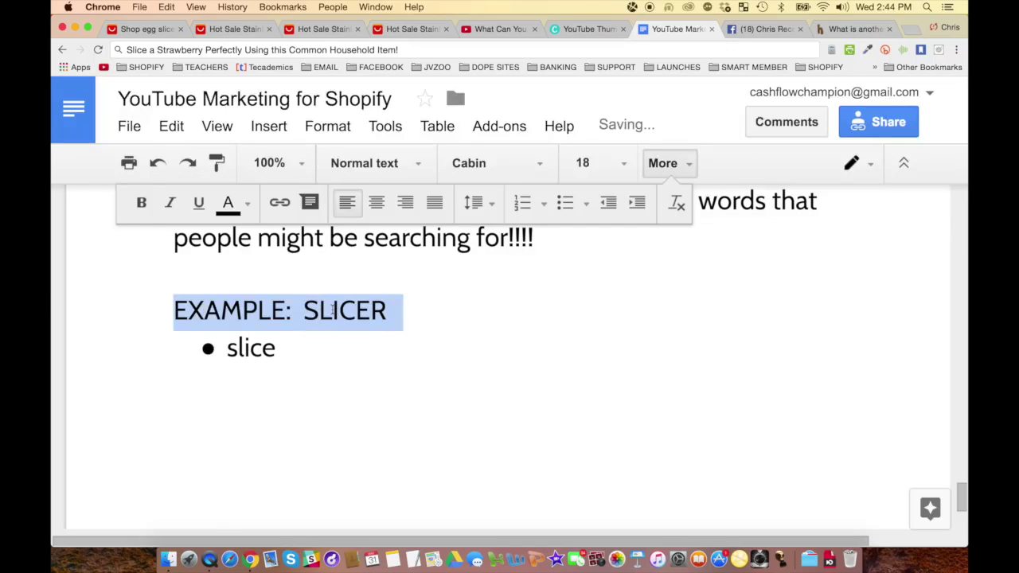
key(super+b)
Open wordhippo.com in a new tab, look up other words for "slice" and review the synonyms.
click(913, 30)
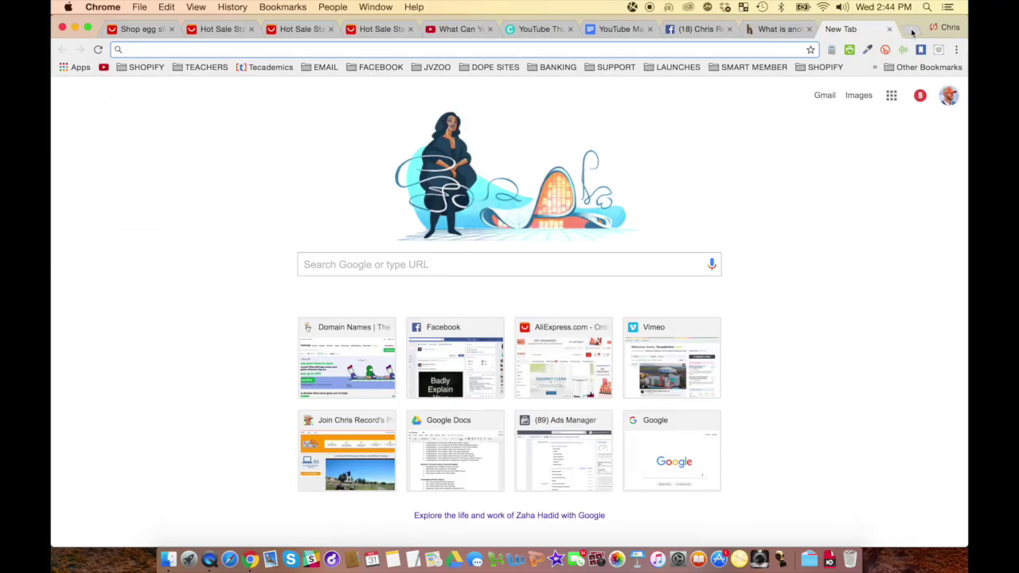
text(wordhippo.c)
key(Return)
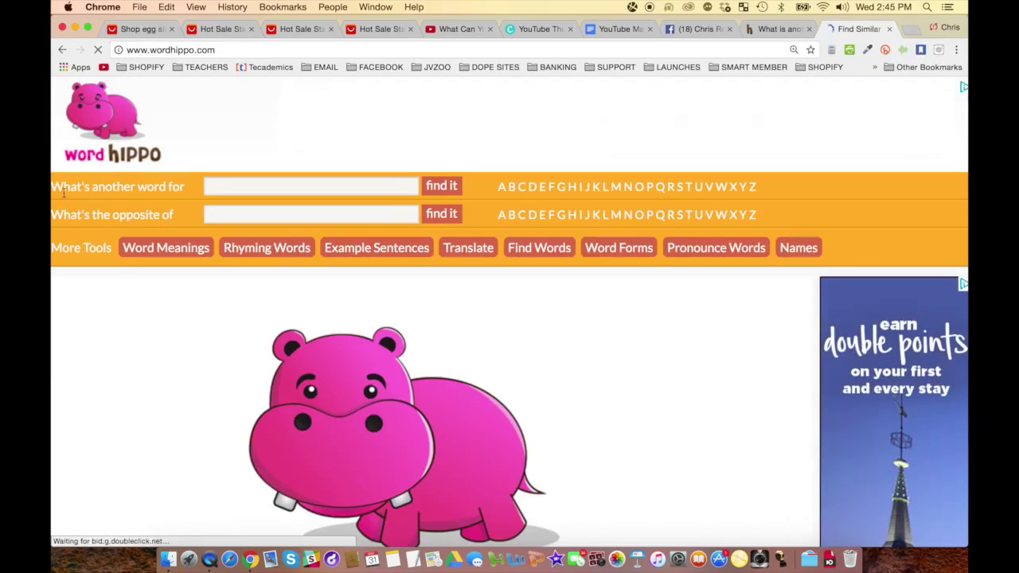
click(211, 187)
text(slice)
key(Return)
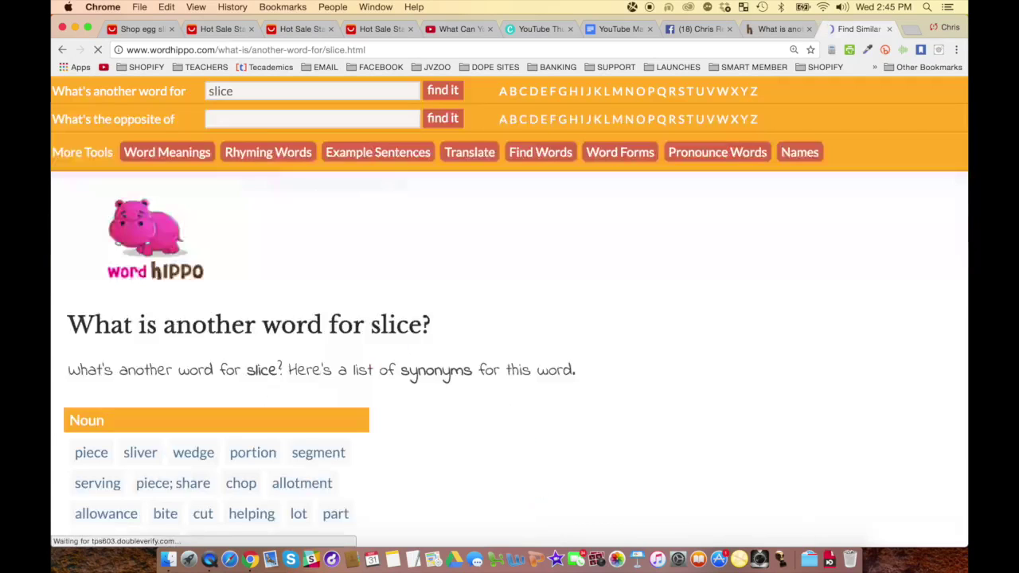
scroll(248, 239, down, 5)
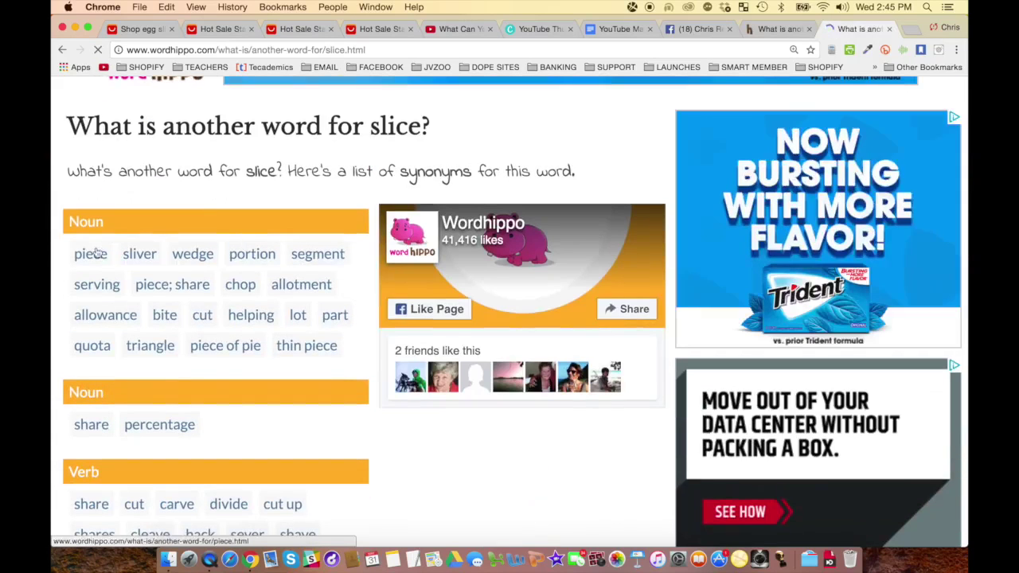
drag(69, 254, 380, 362)
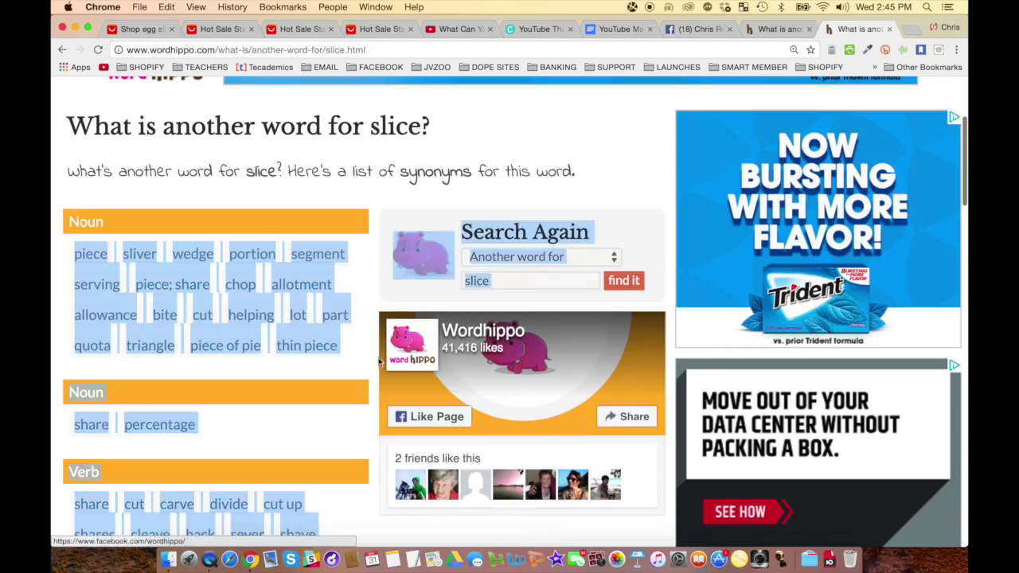
click(303, 380)
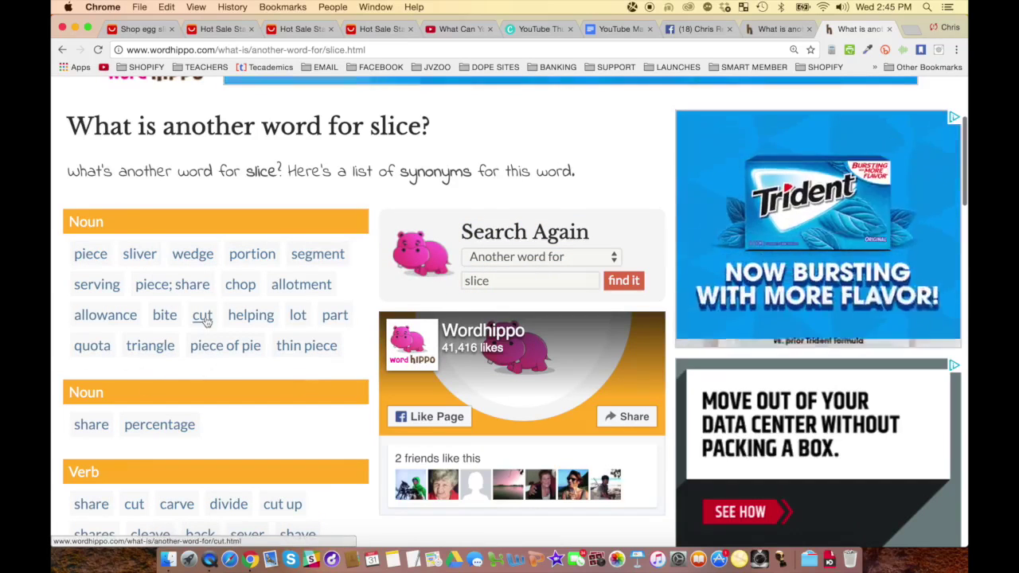
Return to the Google Docs document and add the bullet "Cut" below "slice", followed by a new bullet.
click(617, 29)
click(303, 352)
key(Return)
text(cu)
key(BackSpace)
key(BackSpace)
text(Cut)
key(Return)
Review the noun synonyms listed for "slice" on the WordHippo page.
click(855, 29)
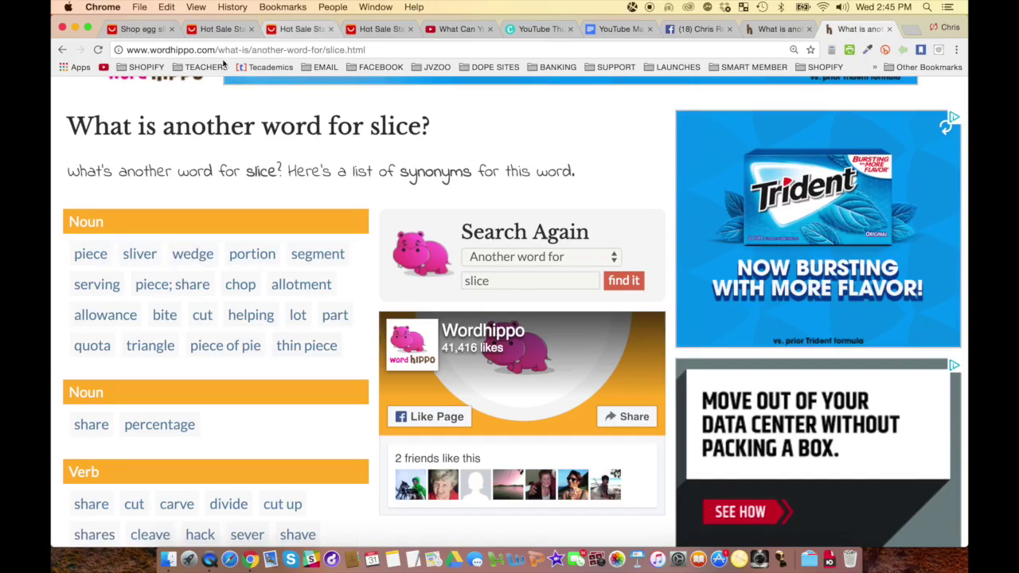
drag(67, 253, 324, 356)
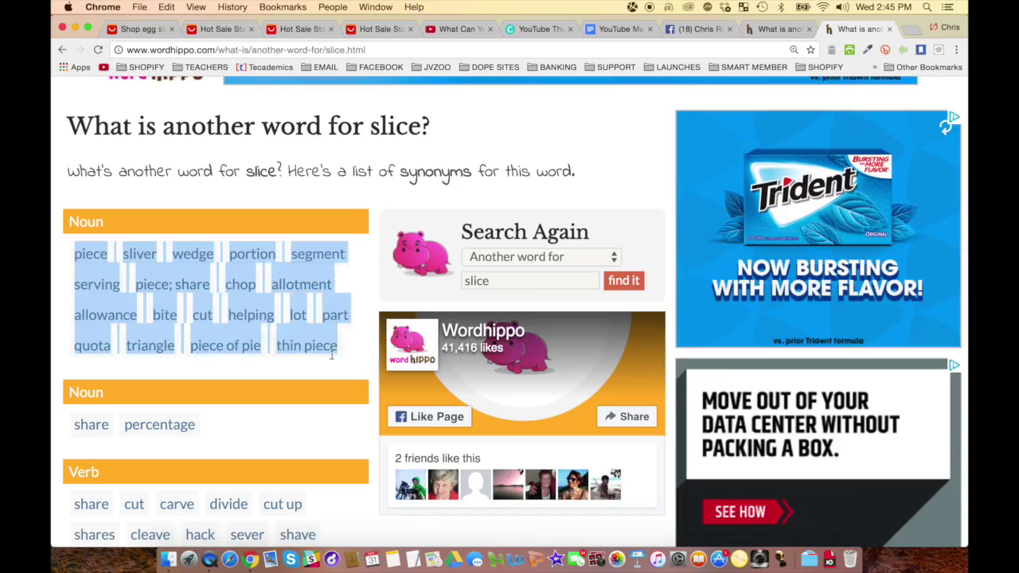
click(373, 304)
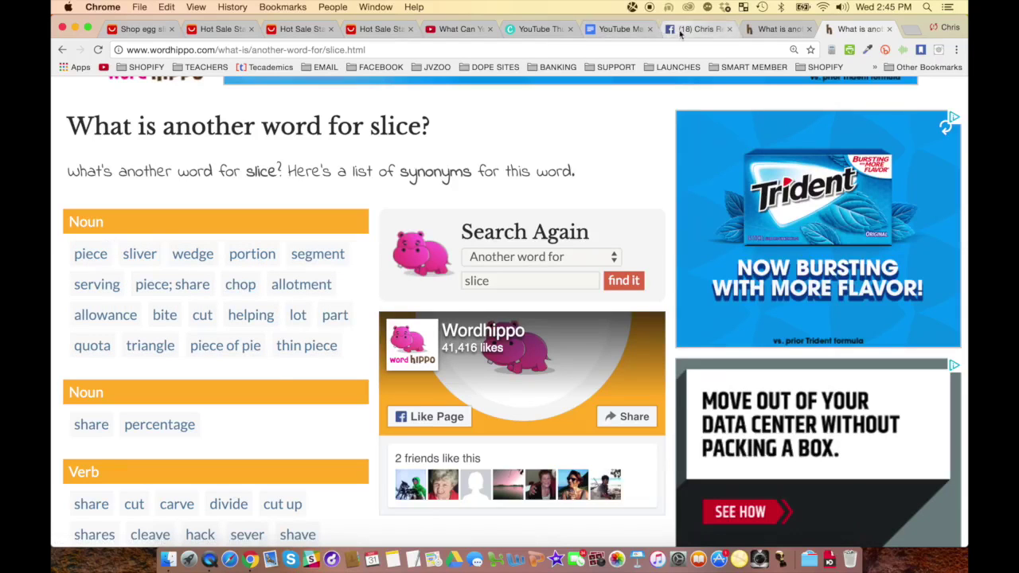
Return to the Google Docs document and extend the Slice bullet with "Slicer, Slicing, Sliced, Slices" and the Cut bullet with "Cutting, Cutter,".
click(619, 28)
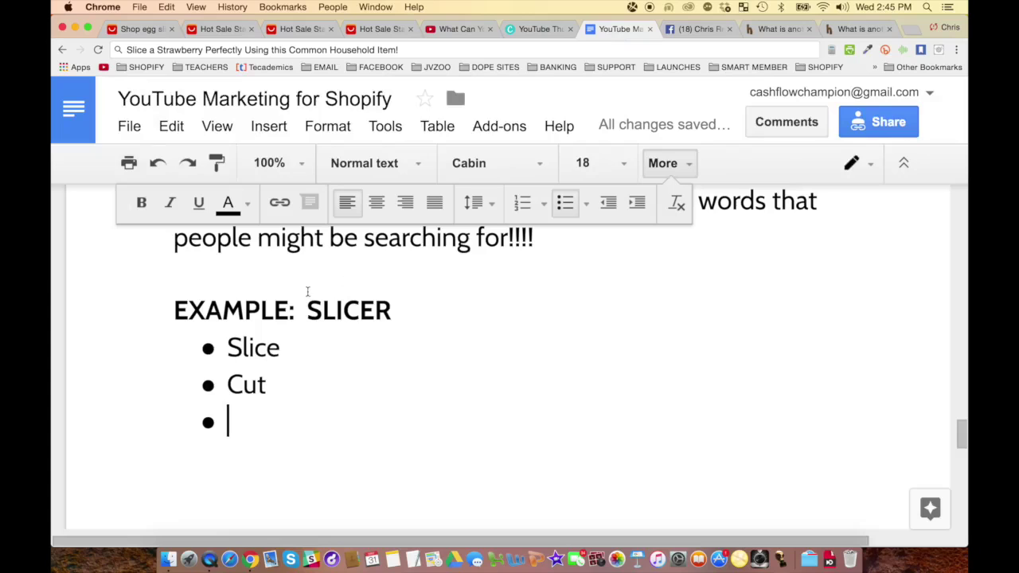
click(288, 353)
text(, S)
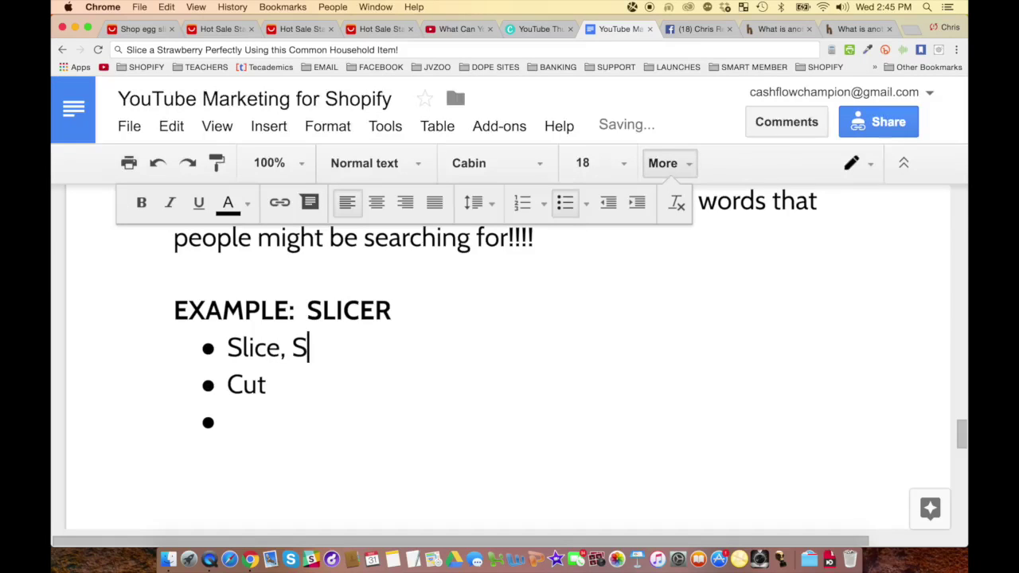
text(licer, S)
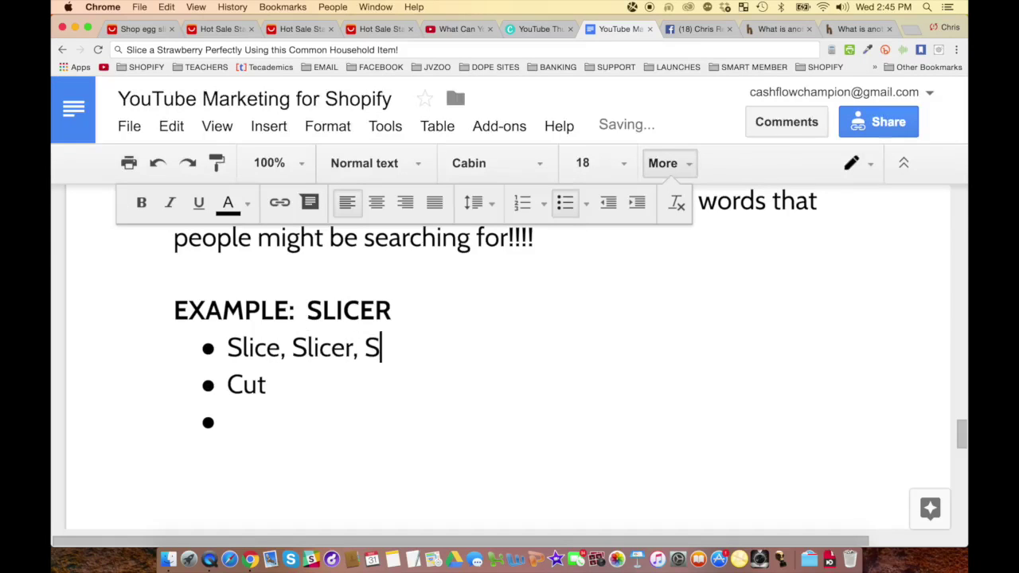
text(licing, Sliced)
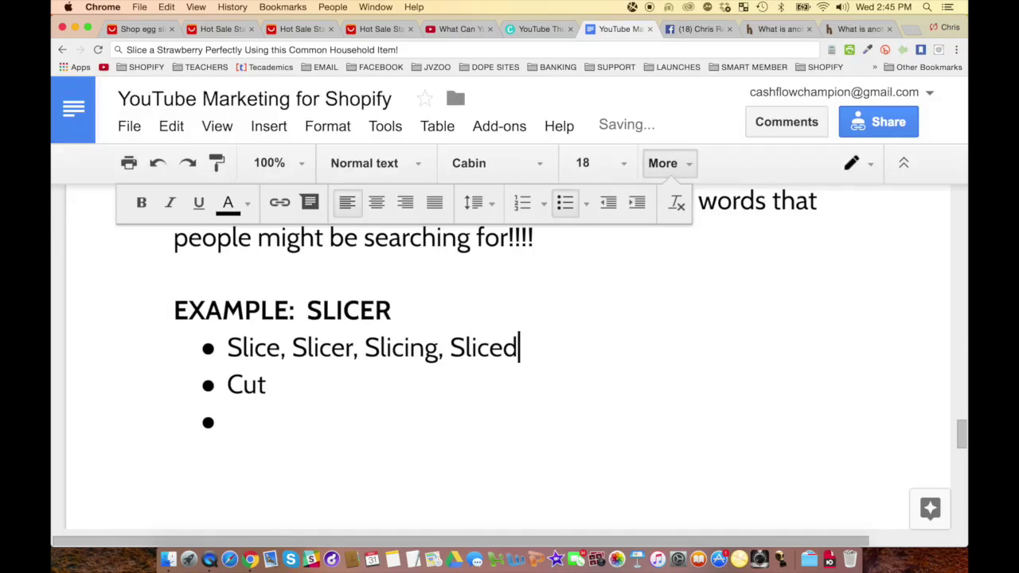
text(, Slices)
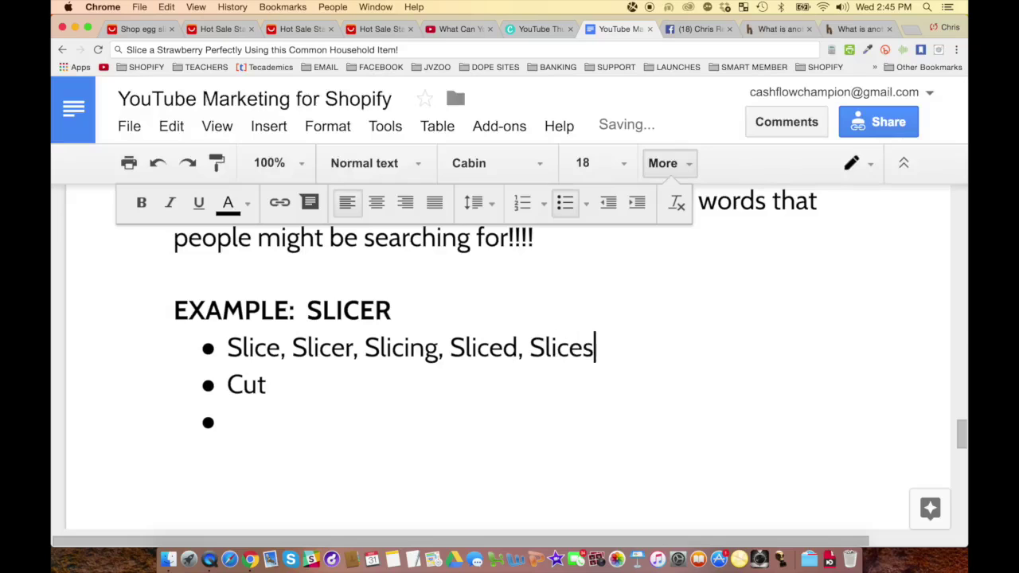
click(271, 386)
text(, Cutting, Cutter,)
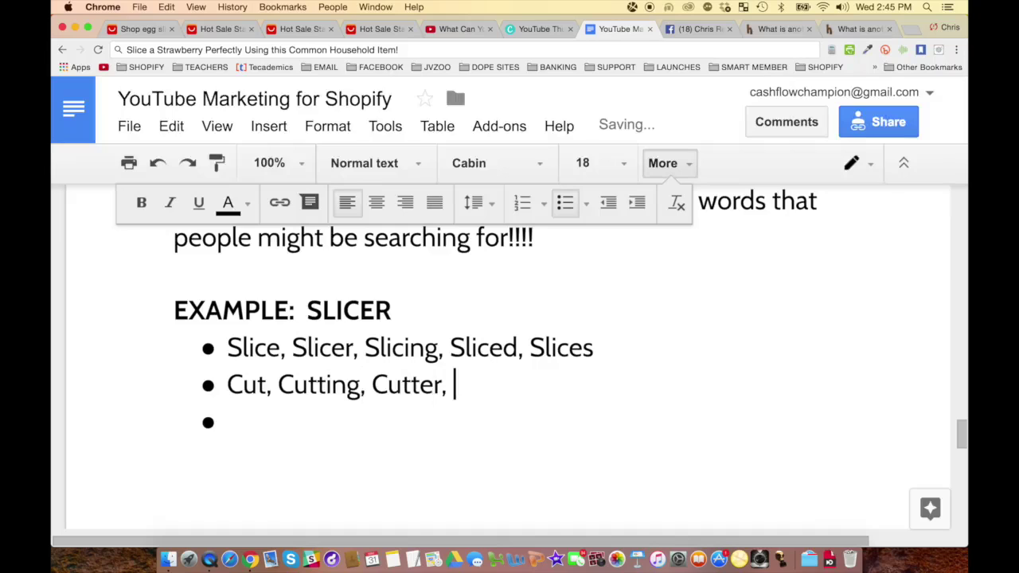
Fill the empty third bullet with "Wedge, Wedges, Piece, Pieces, Slice, Slices, Strip, Strips".
click(240, 417)
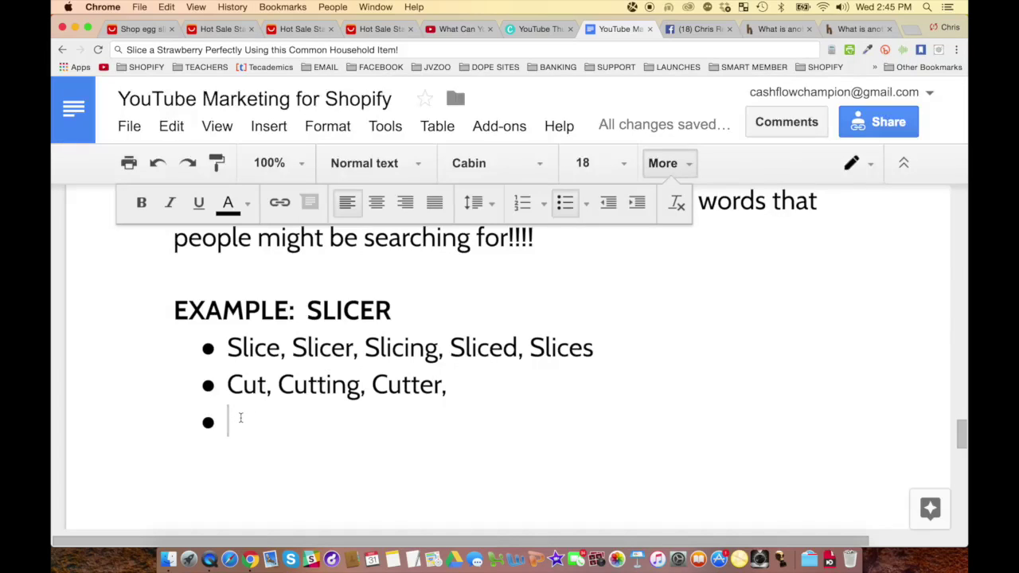
text(Wedge, )
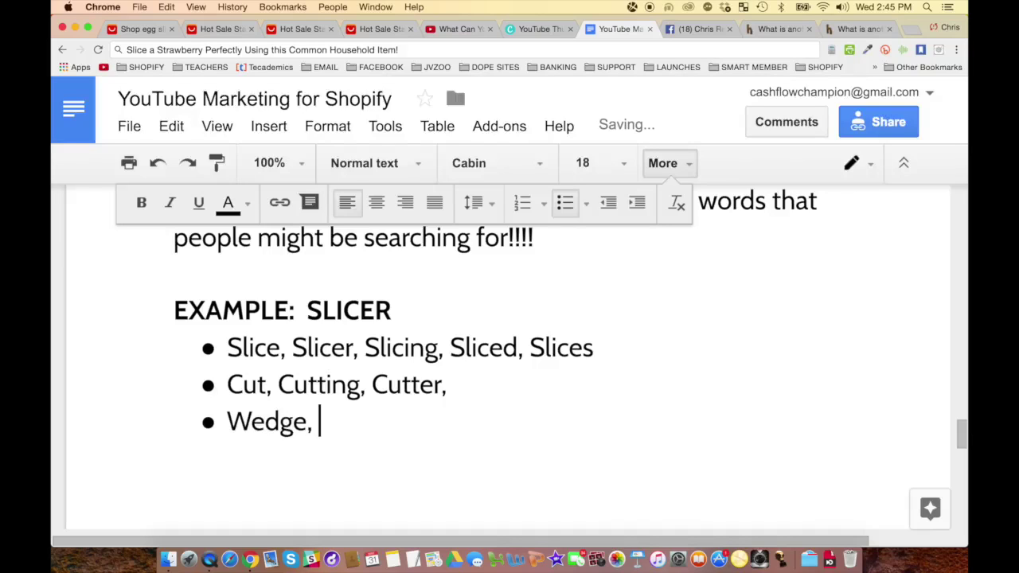
text(Piece,)
key(BackSpace)
key(BackSpace)
key(BackSpace)
key(BackSpace)
key(BackSpace)
key(BackSpace)
key(BackSpace)
text(Wedge)
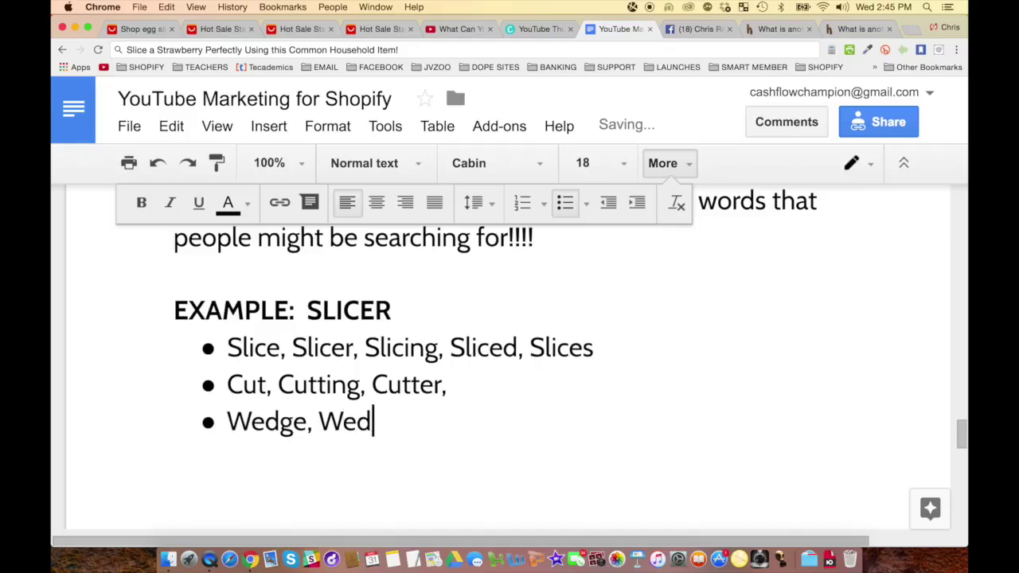
text(s, Piece)
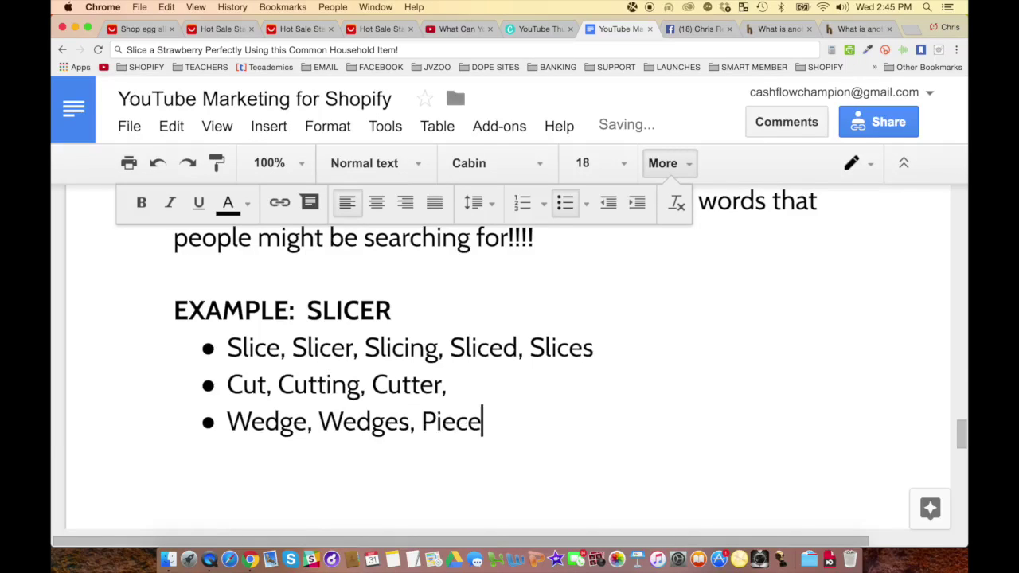
text(, P)
text(ie)
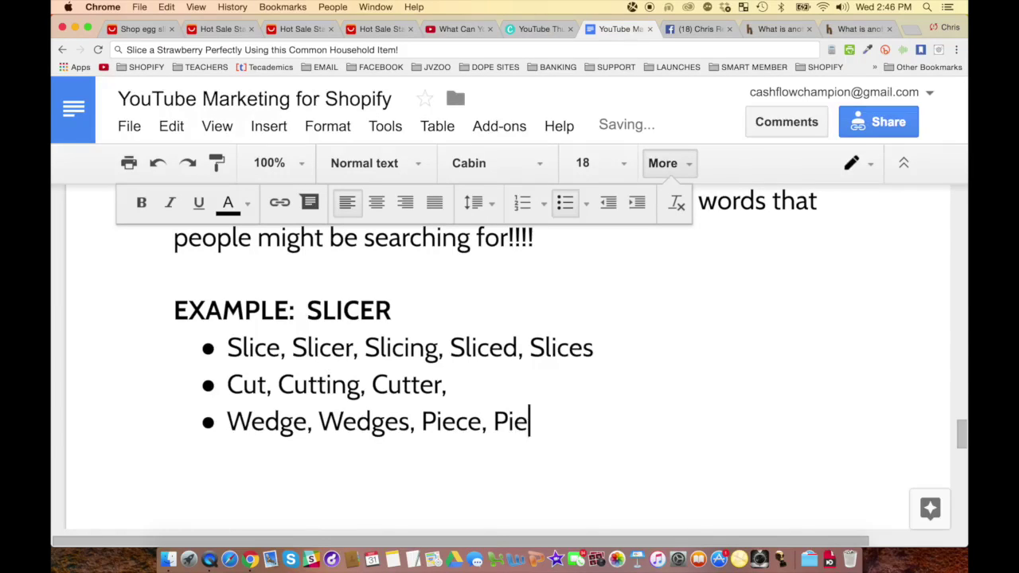
text(ces, Slice, Slices,)
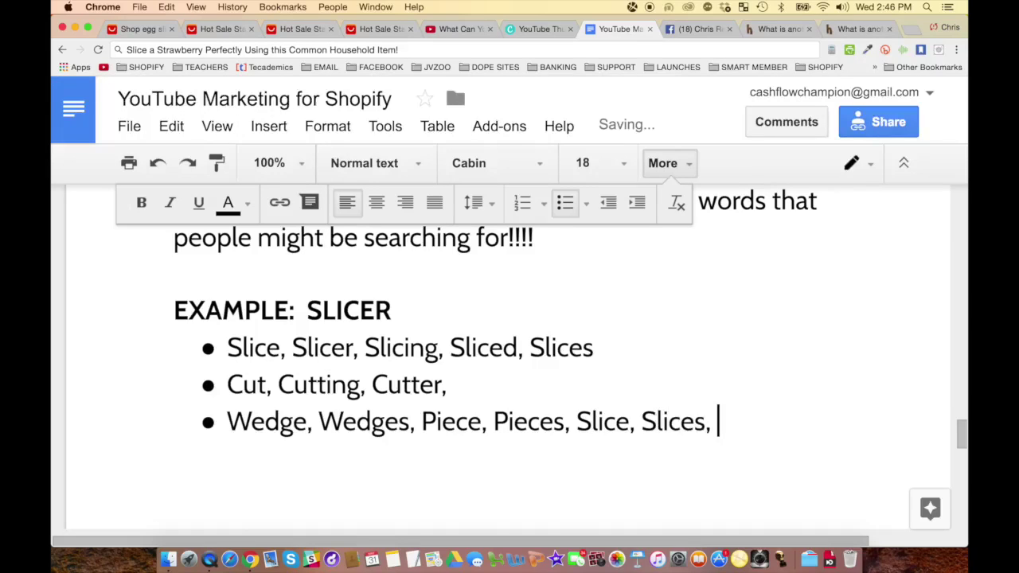
text( Strip, Strips)
Add a bullet reading "Chop, Chopped, Chopping" below the Wedge bullet.
key(Return)
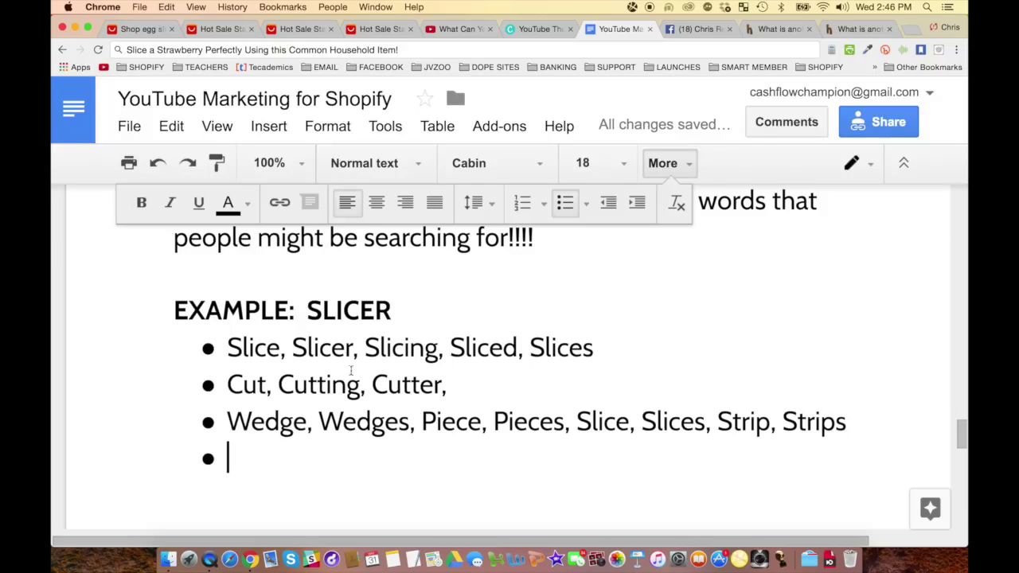
text(Chop, Chopped, Choop)
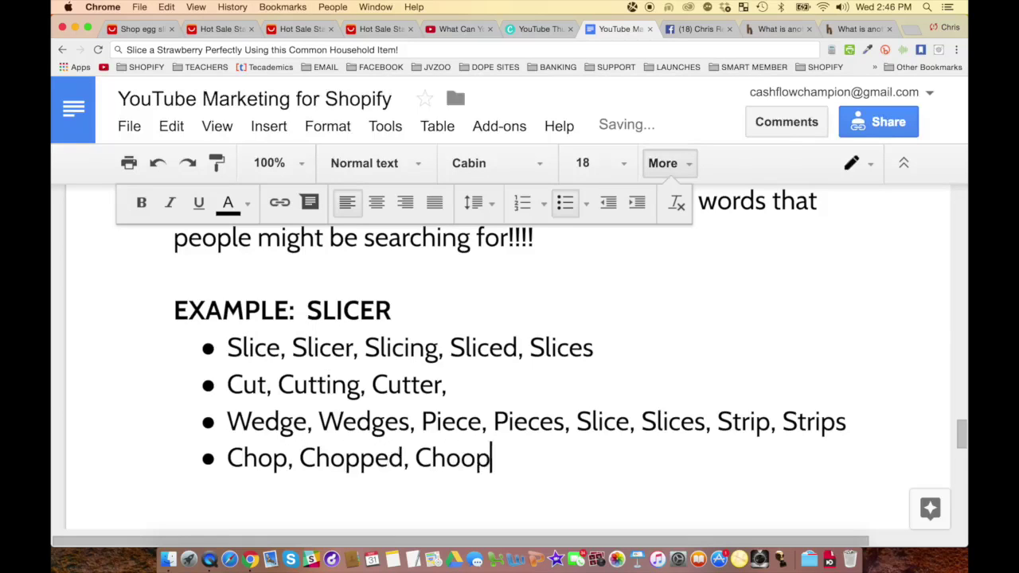
key(BackSpace)
key(BackSpace)
text(pping)
Check WordHippo's synonyms for "slice" again and add the bullet "Servings, Portions, Sizes," to the Google Docs list.
key(Return)
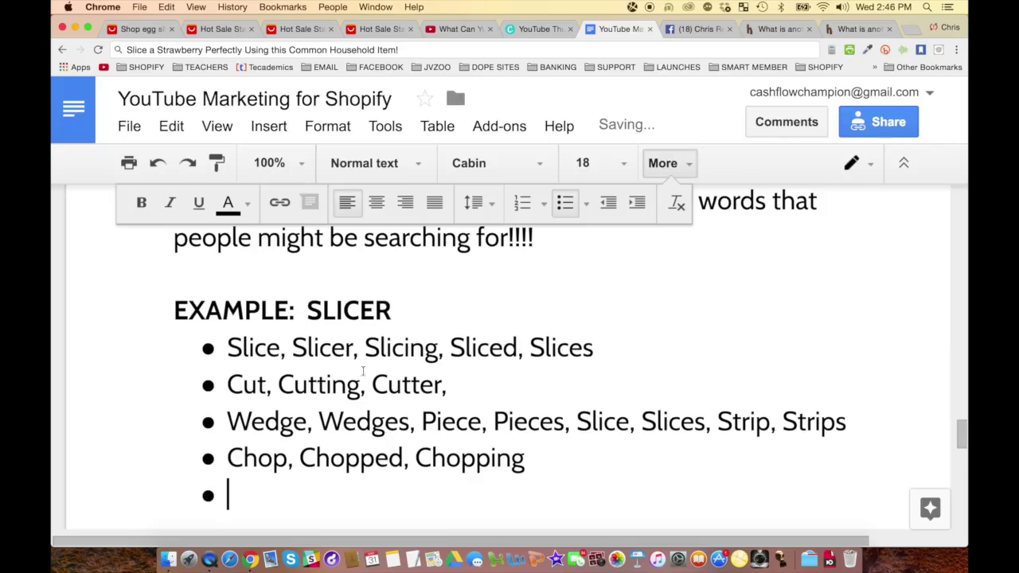
click(859, 29)
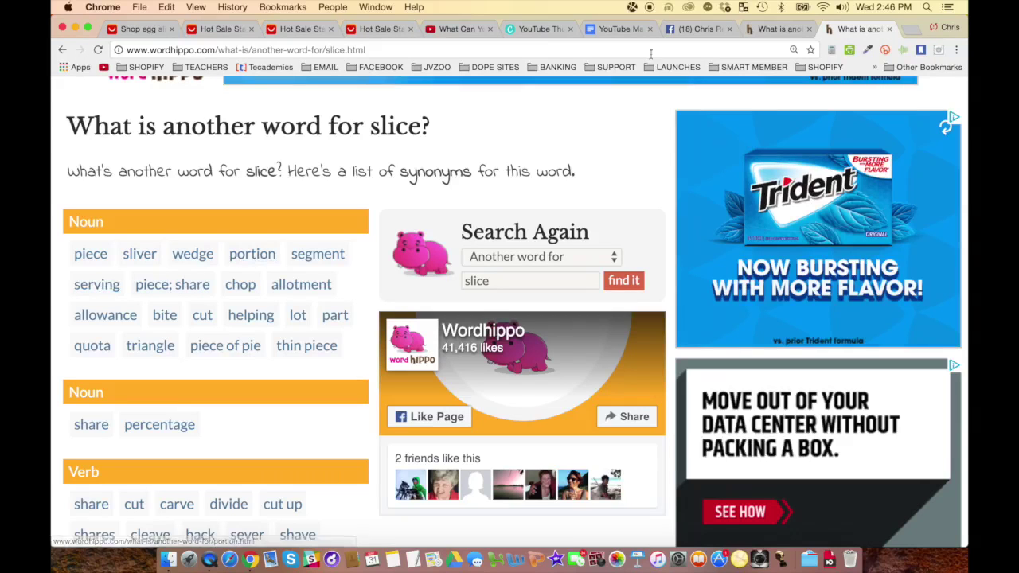
click(634, 30)
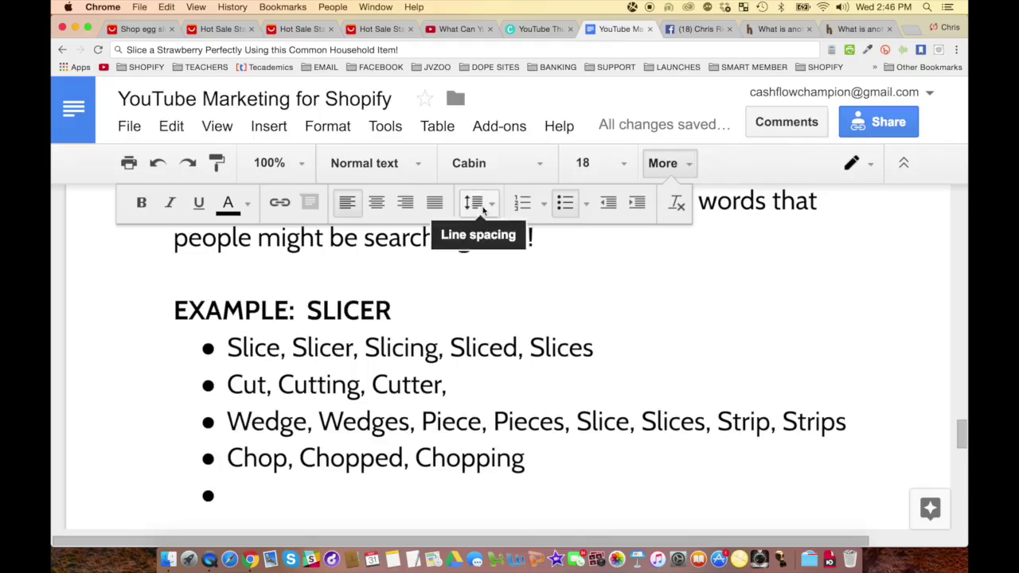
text(Servings, Portions)
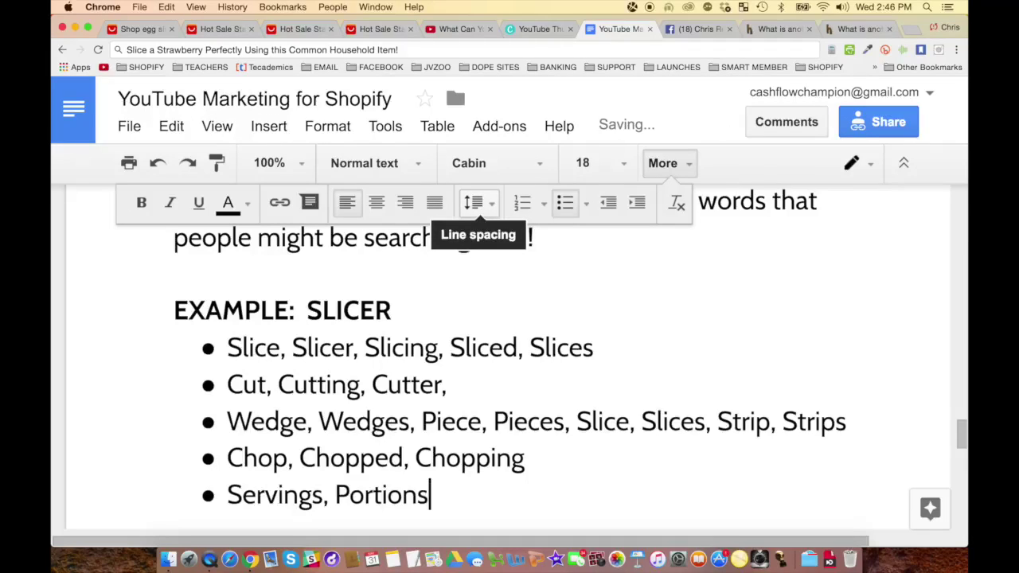
text(, Sizes, P)
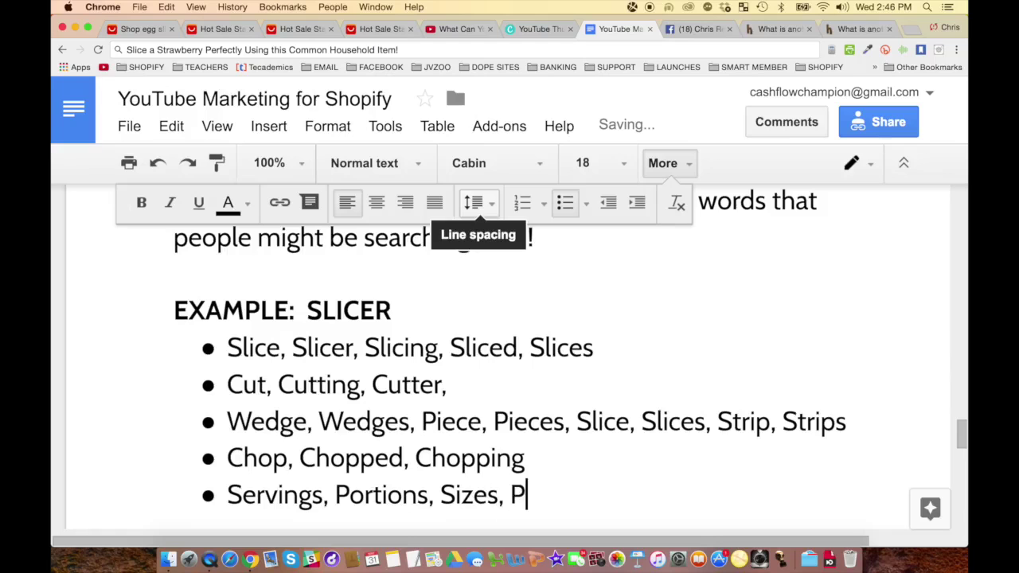
key(BackSpace)
Look through WordHippo's verb synonyms for "slice" and add the bullet "Carve, Carving, Carved" to the Google Docs list.
click(858, 28)
scroll(220, 335, down, 5)
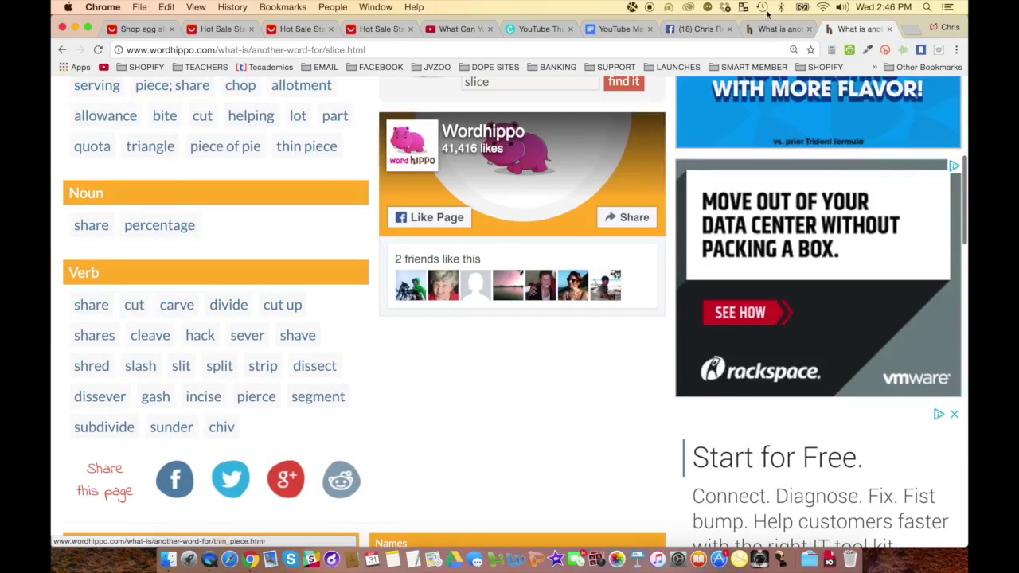
click(618, 28)
key(Return)
text(Ca)
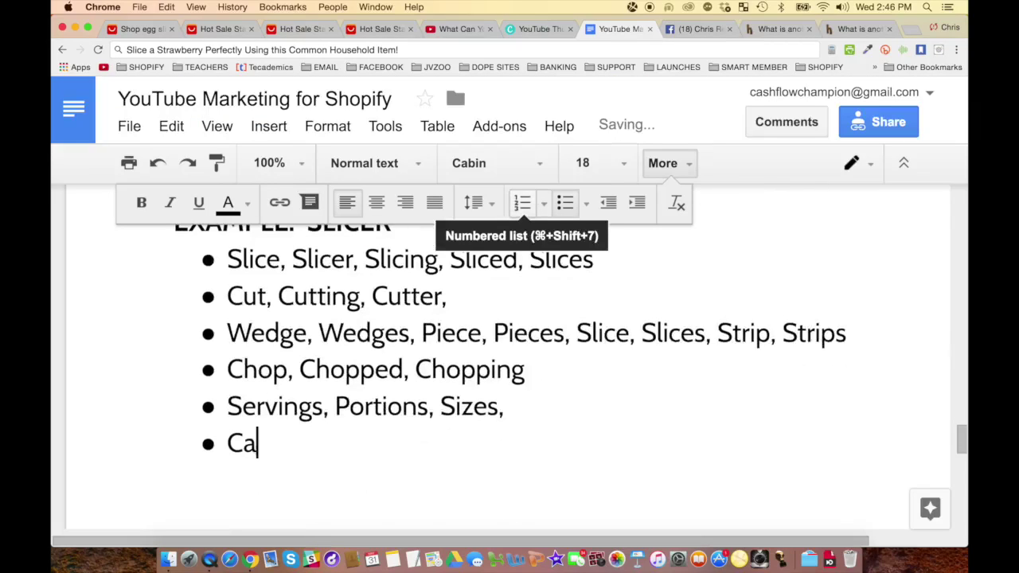
text(rve, Carving, Carved)
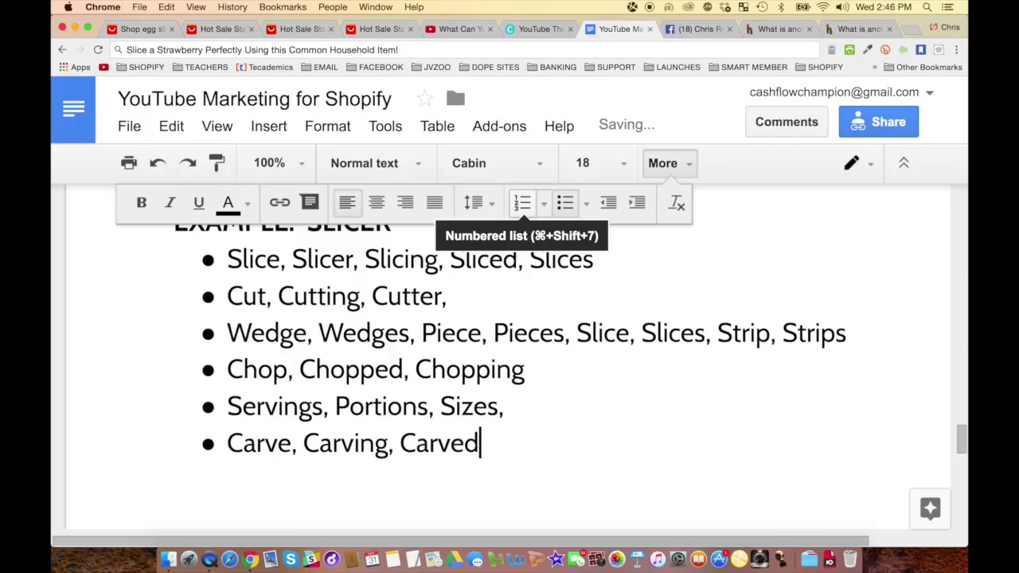
End the bulleted list and add below it the line "Try to organize paragraphs with these words in them, that are readable and make sense.".
key(Return)
click(860, 29)
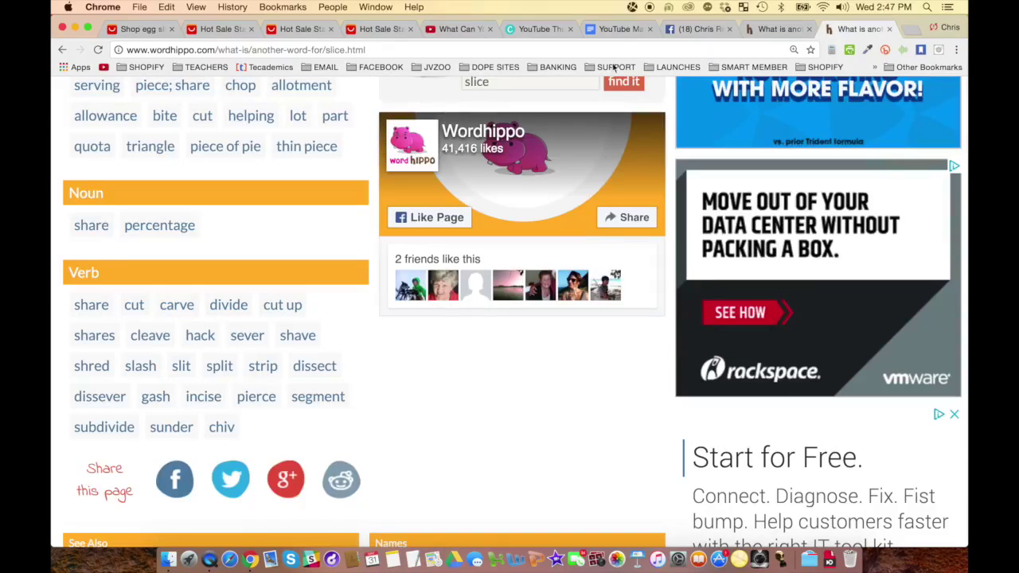
click(618, 29)
key(Return)
key(Return)
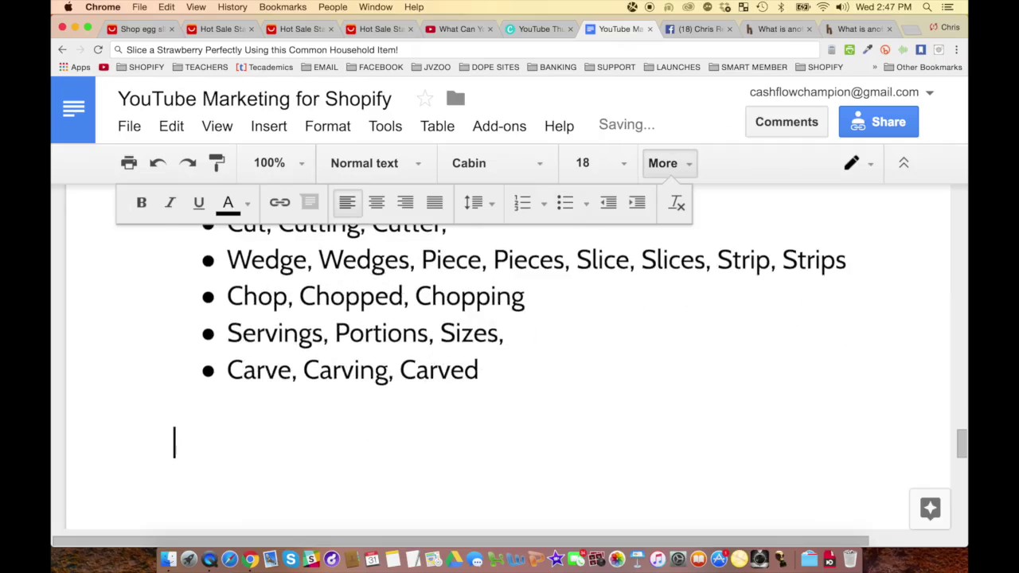
text(Try to org)
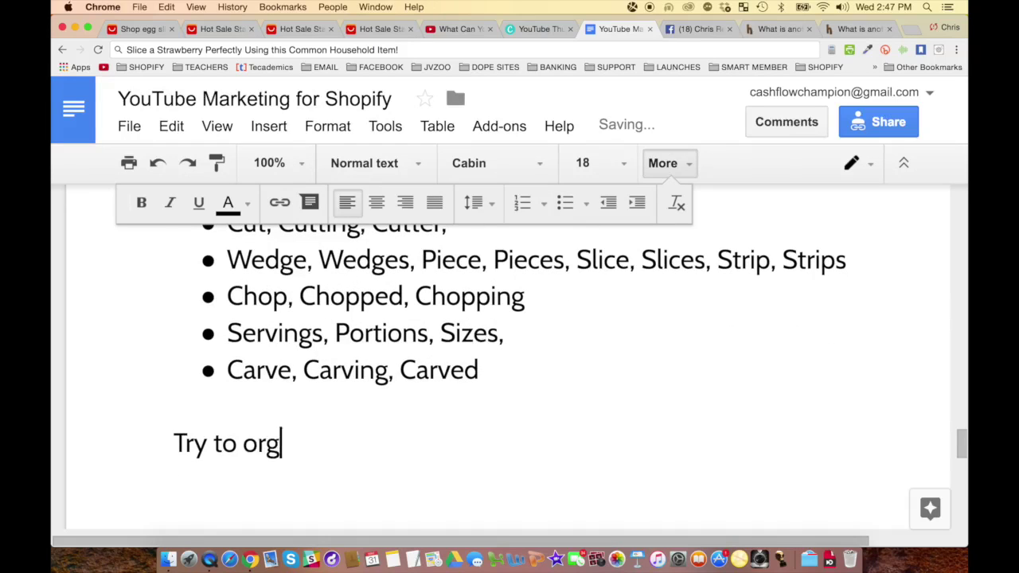
text(anize paragraph)
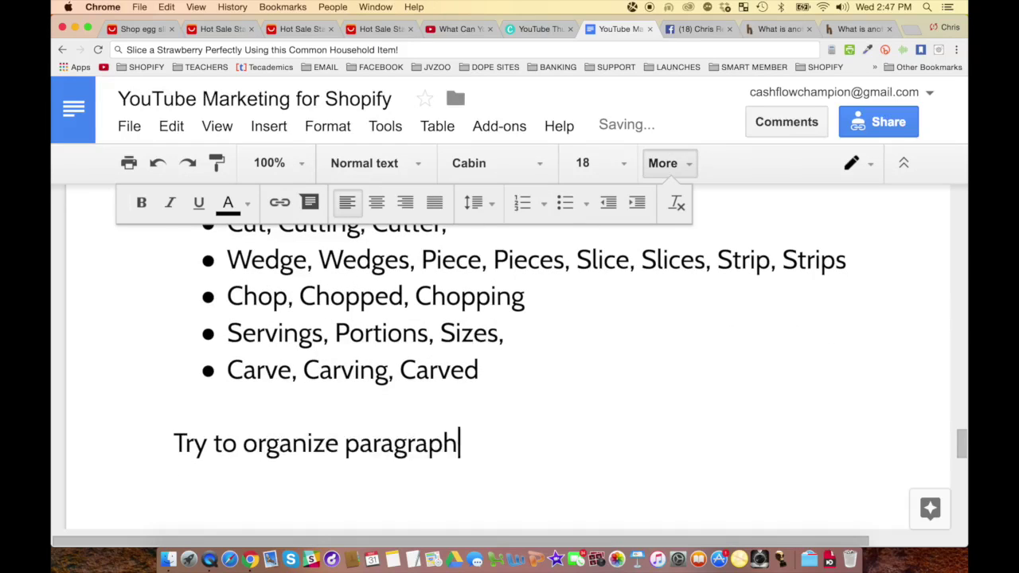
text(s with these wor)
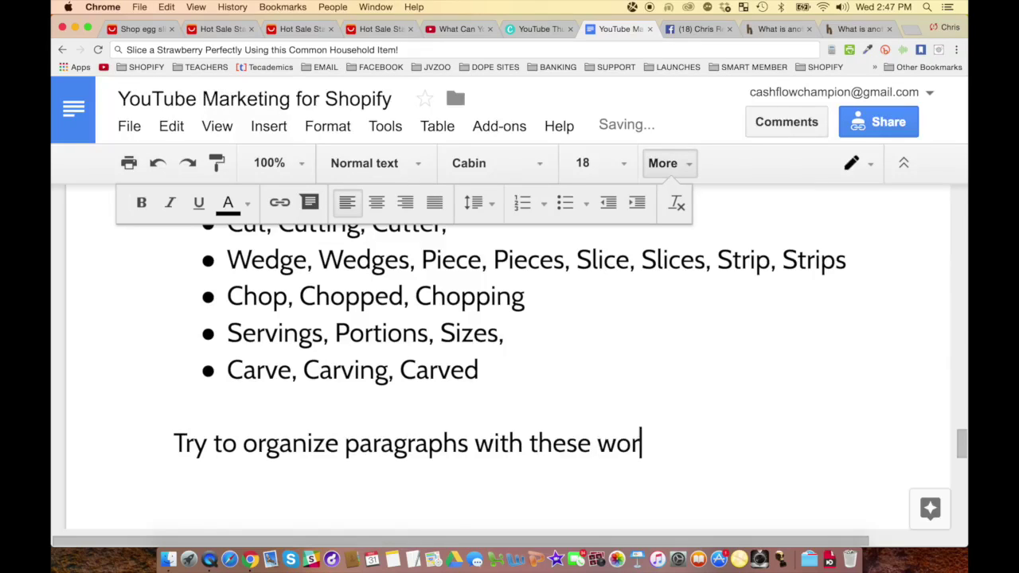
text(ds in them, that are rea)
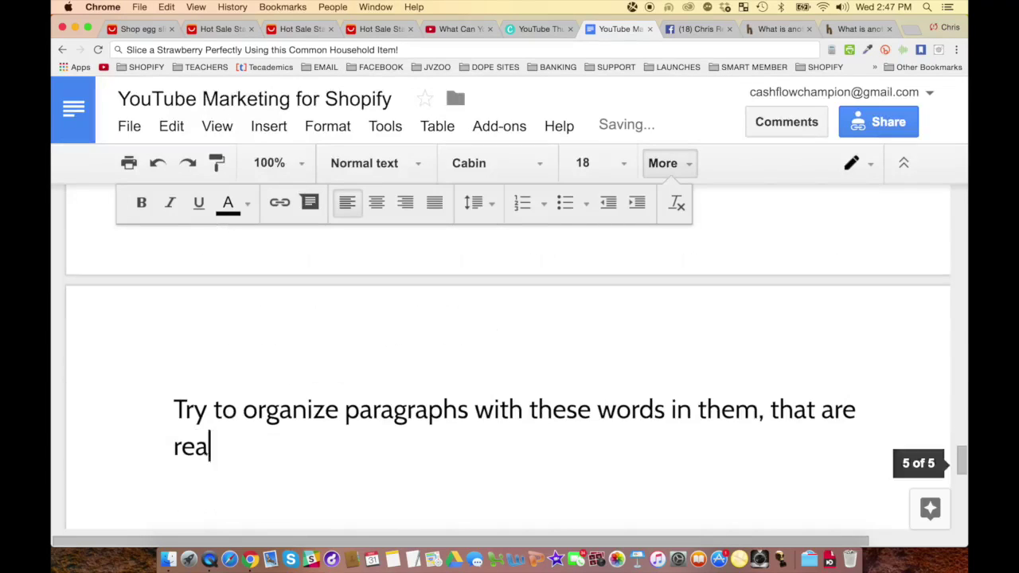
text(dable and make sense.)
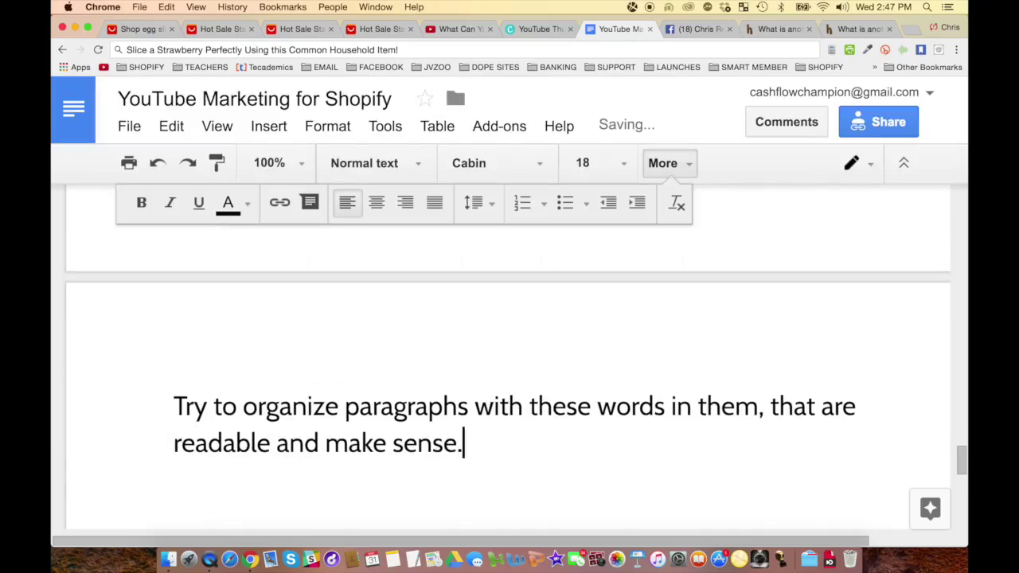
key(Return)
End the bulleted list below "Carve, Carving, Carved" and add the line "RELATED WORDS:" there.
scroll(373, 245, up, 10)
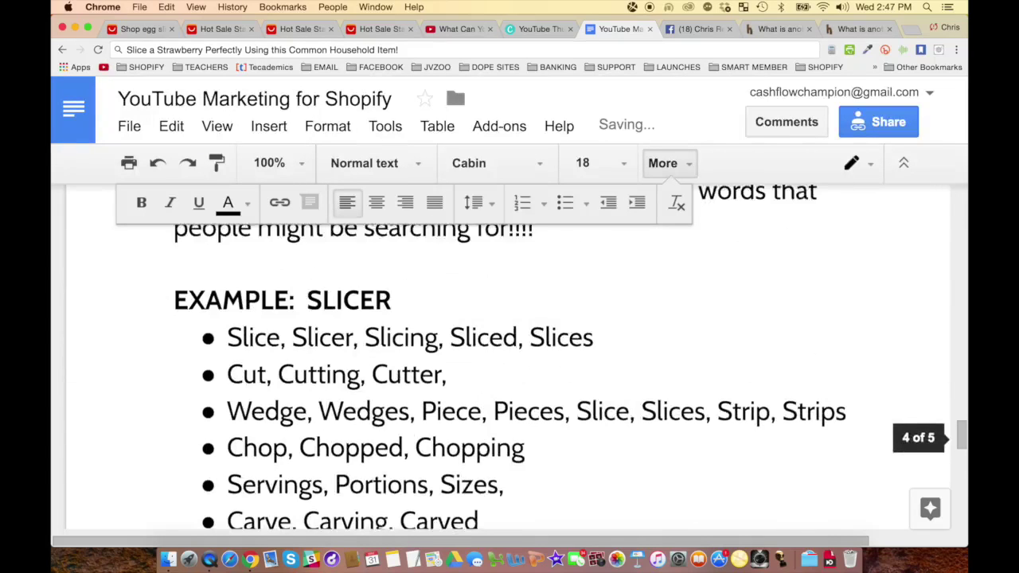
scroll(316, 291, down, 3)
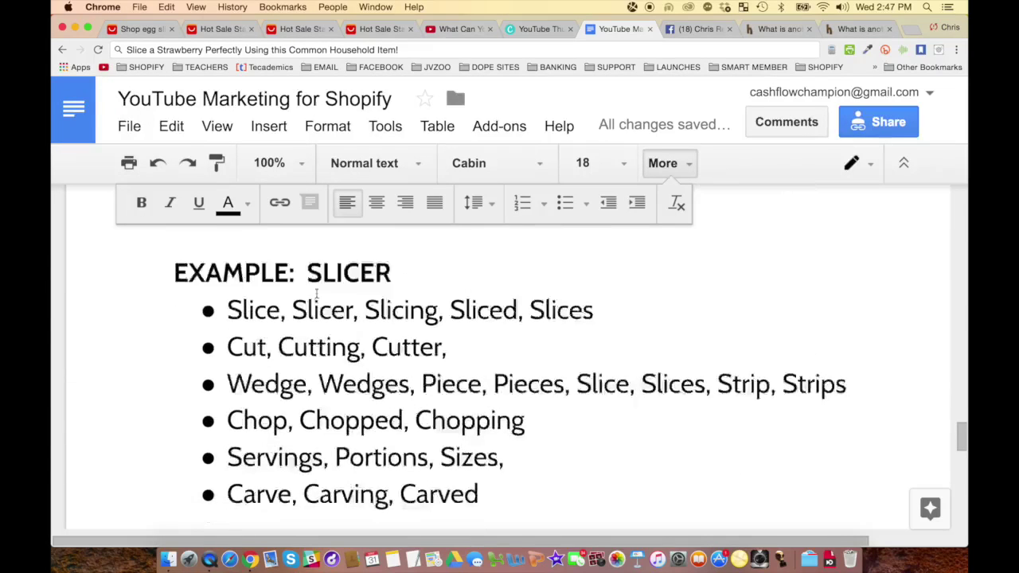
click(489, 411)
key(Return)
key(Return)
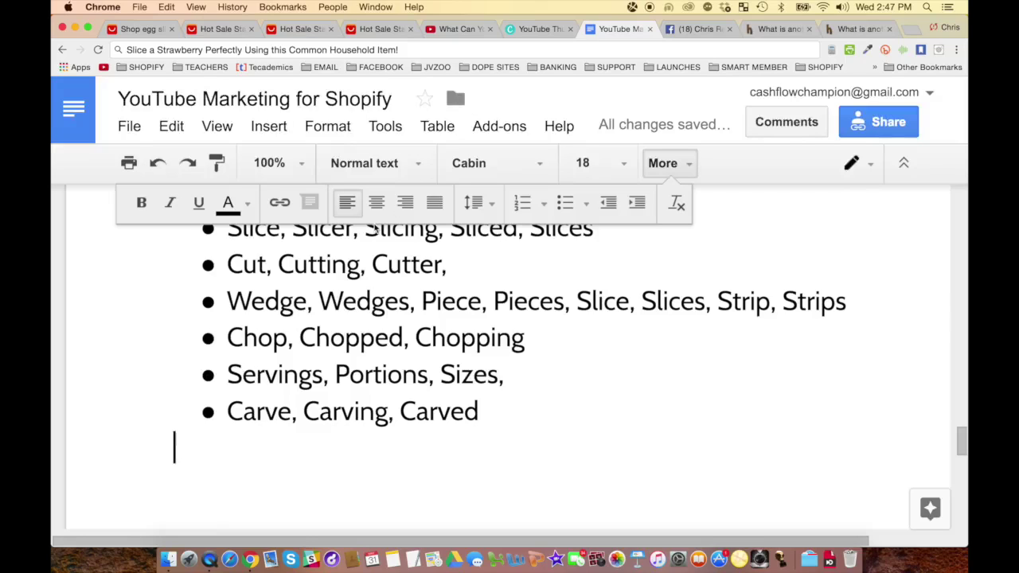
text(RELATED WORDS:)
key(Return)
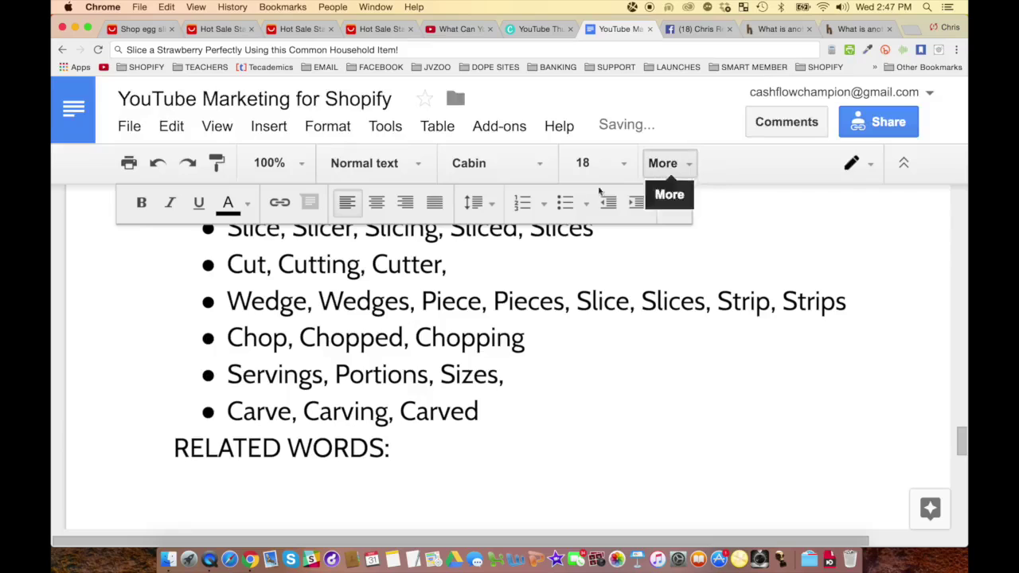
Start a bulleted list under RELATED WORDS with the entry "Kitchen, Utensil, Cutting Board".
click(564, 202)
text(Ki)
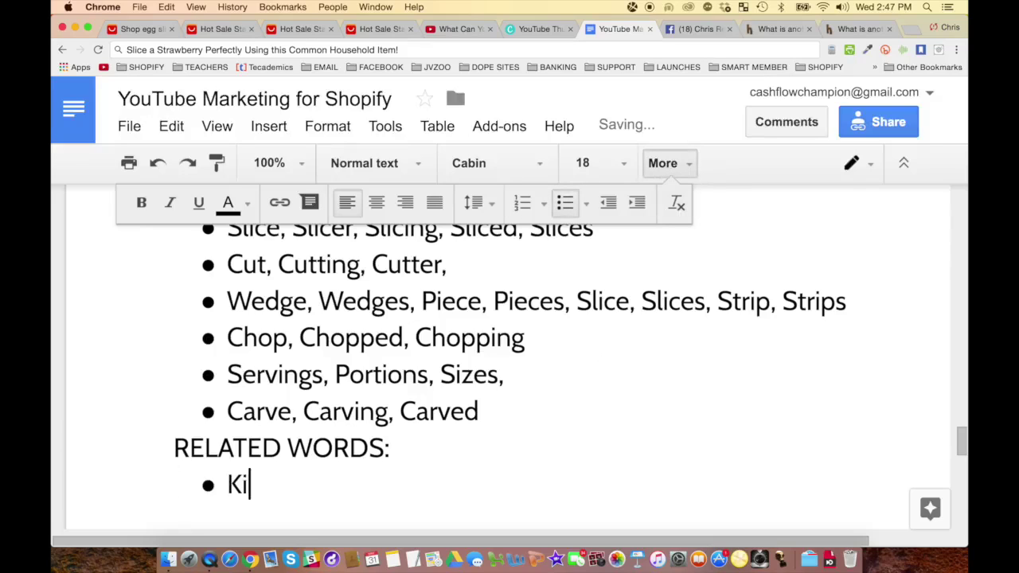
text(tchen, Utensil, O)
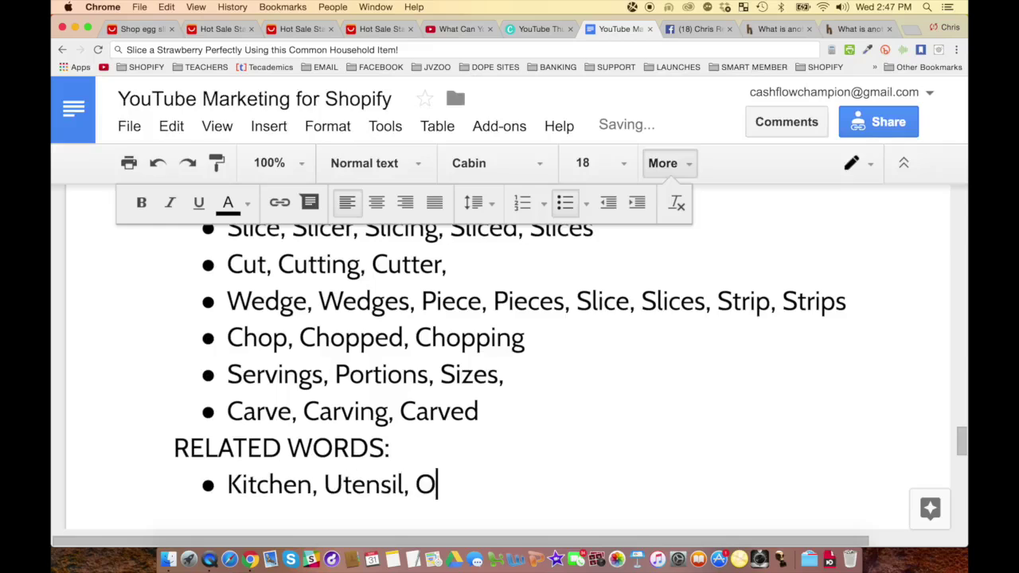
key(BackSpace)
text(Cutting Board)
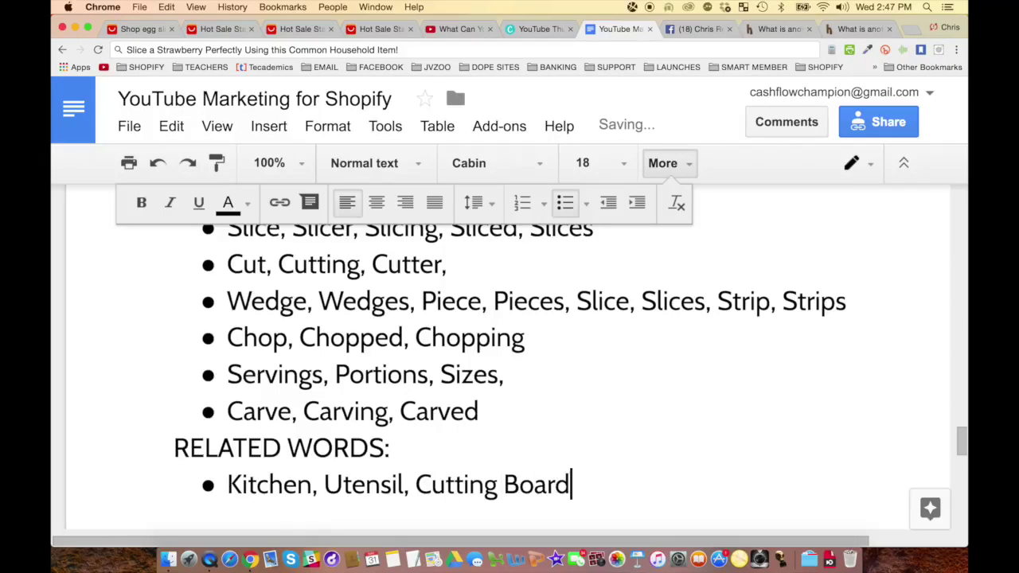
Continue the related words bullet after Cutting Board with "Food Hack, Kids Food, Treats for Kids,".
text(, )
text(Fodo Ha)
key(BackSpace)
key(BackSpace)
key(BackSpace)
key(BackSpace)
key(BackSpace)
text(od Hack,)
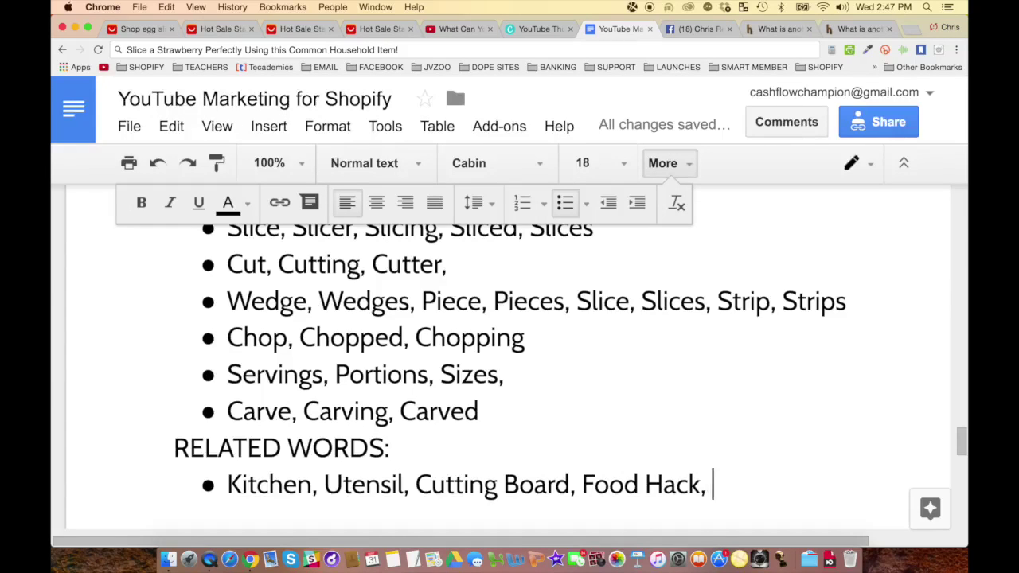
text(Kids)
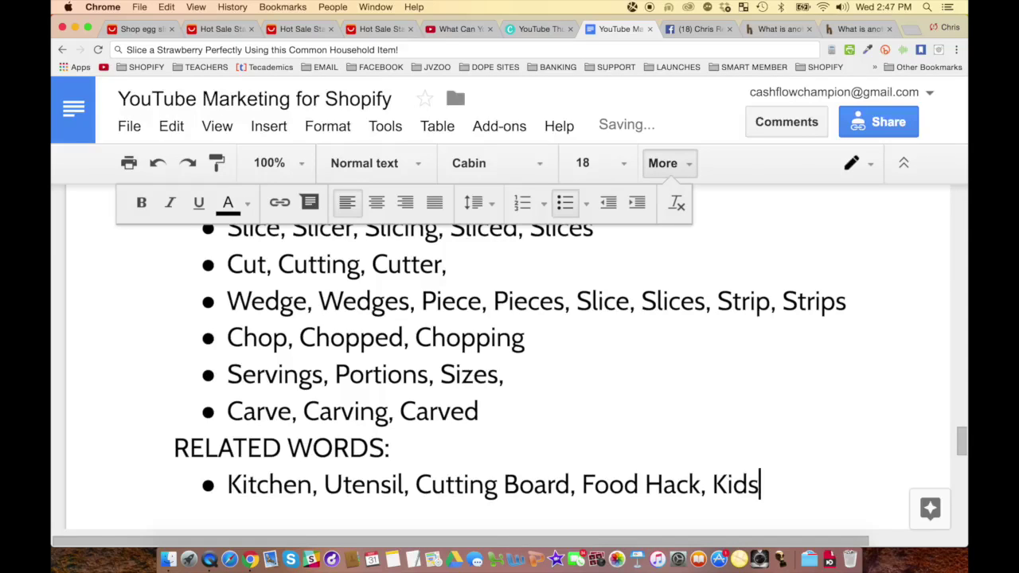
text( Food)
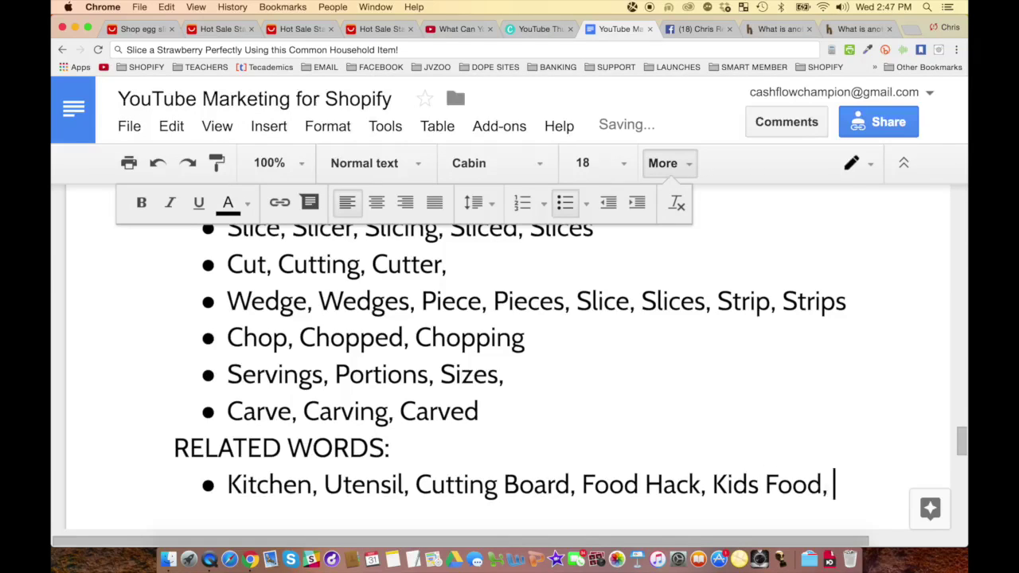
text(, Treats for Kids,)
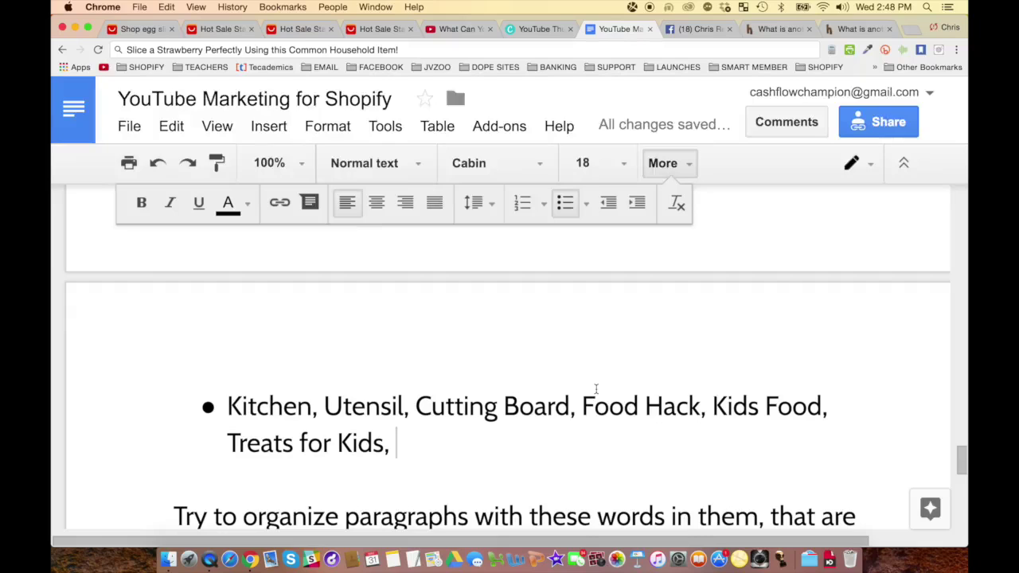
Extend the related words bullet with "Party Foods, Entertain Guests, Ideas, Creative Food Ideas, Home Party Tips,".
text(Par)
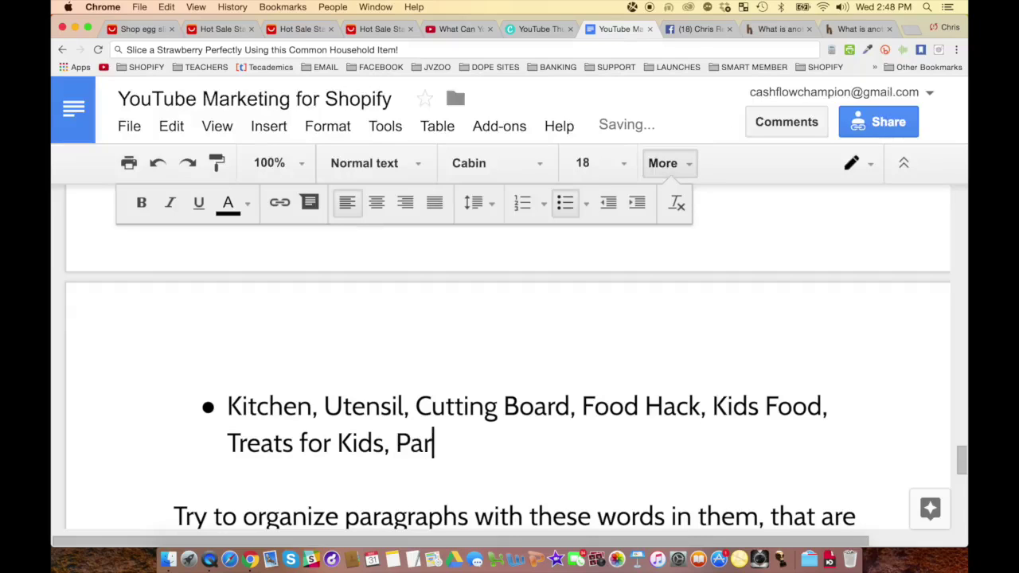
text(ty Foods)
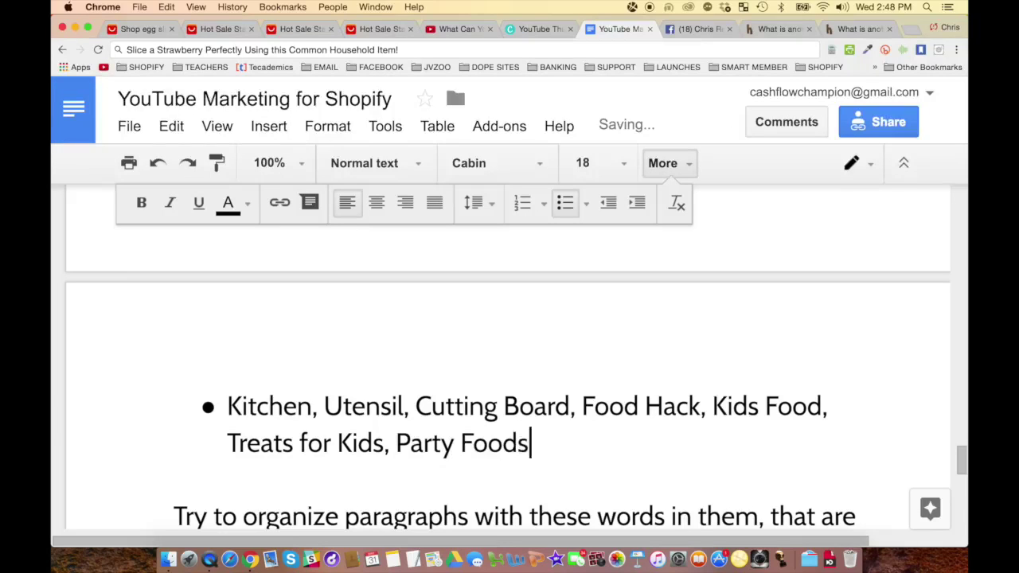
text(, Entertain )
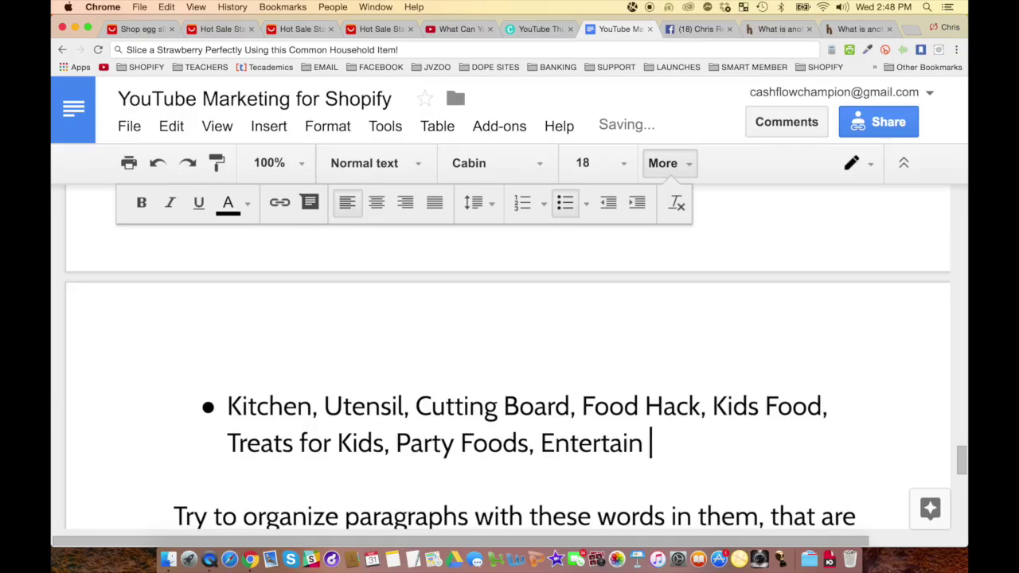
text(Guests, Ideas, Crea)
key(BackSpace)
key(BackSpace)
key(BackSpace)
text(Creat)
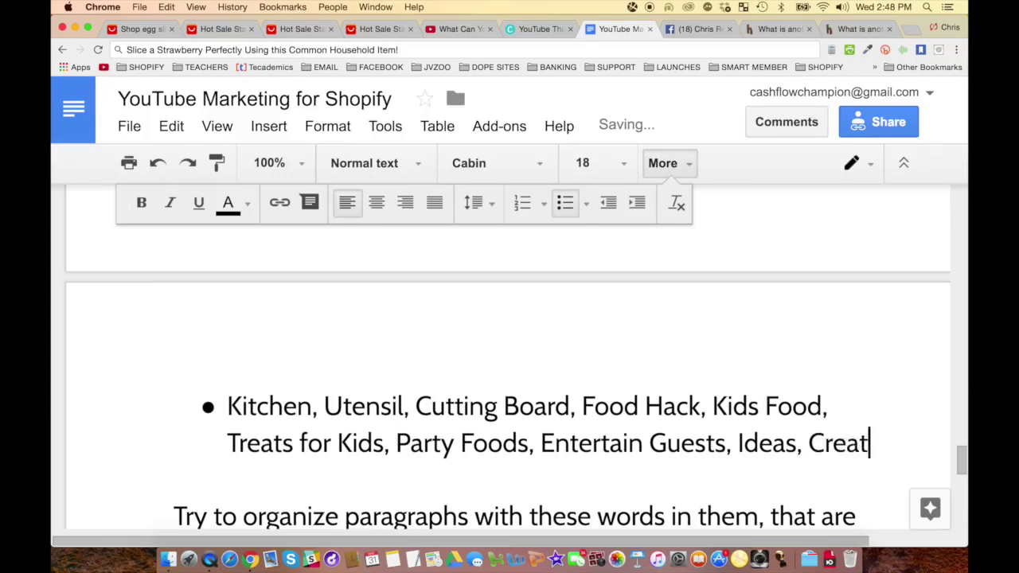
text(ive Food Ideas,)
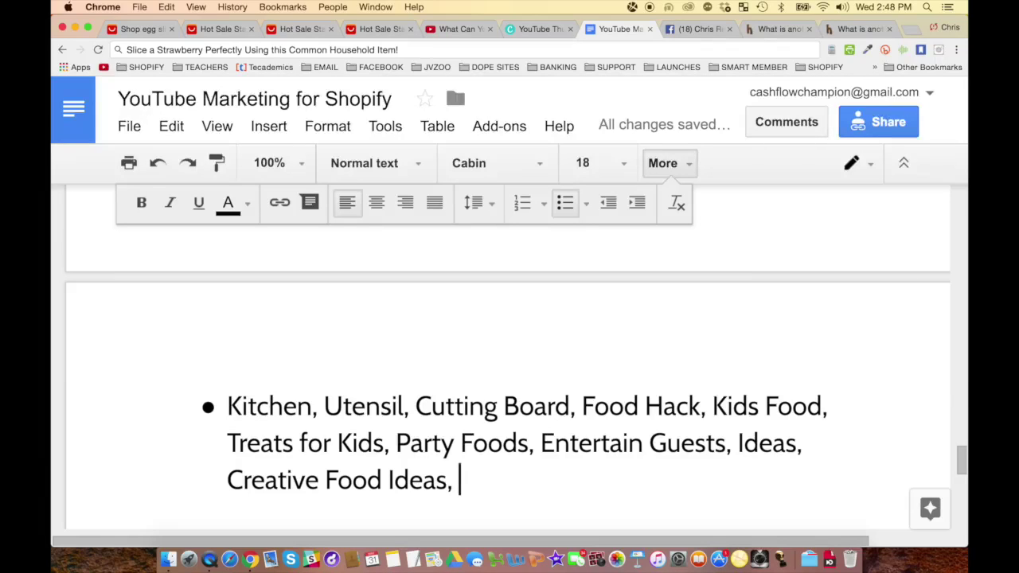
text(Home Party Tips,)
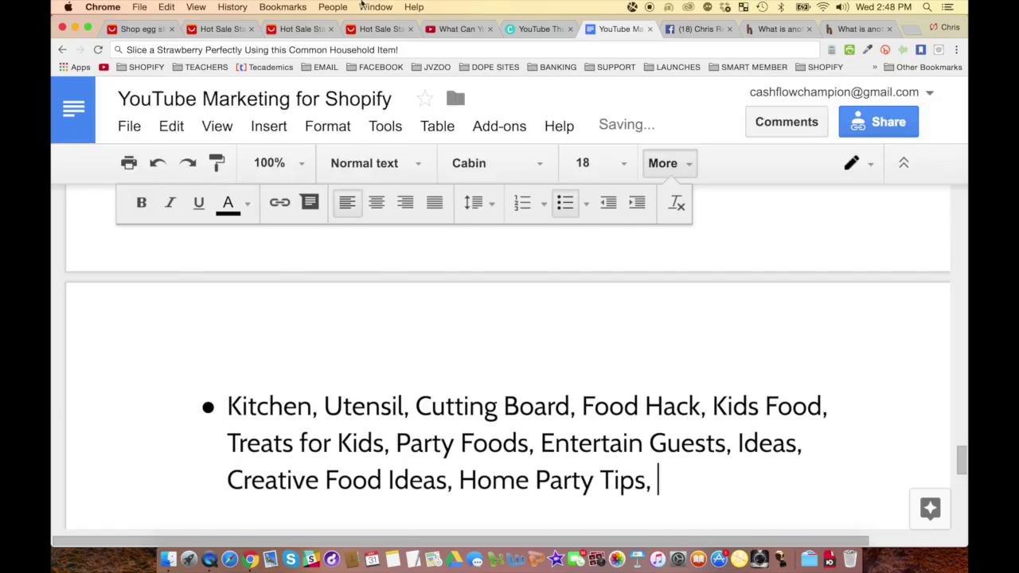
drag(542, 442, 505, 480)
click(506, 468)
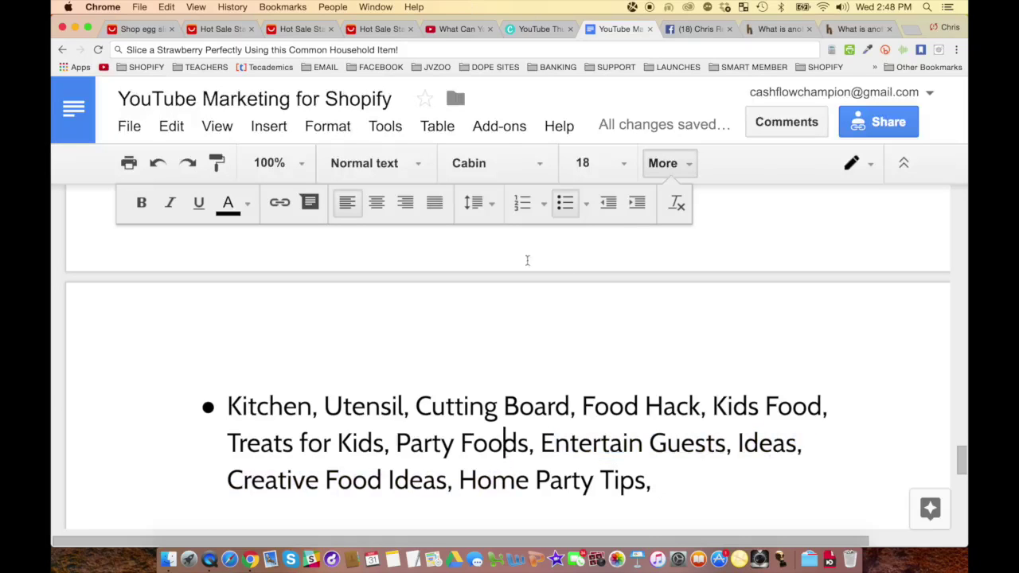
Switch to YouTube, search for "food hacks" and open the video "6 Kitchen Tricks - Food Hacks".
click(458, 28)
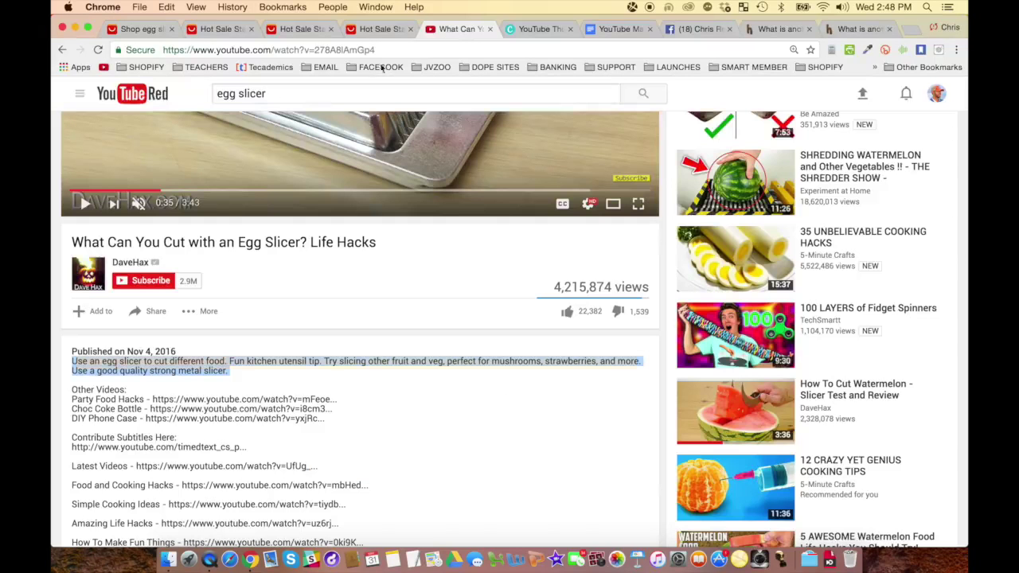
triple_click(255, 94)
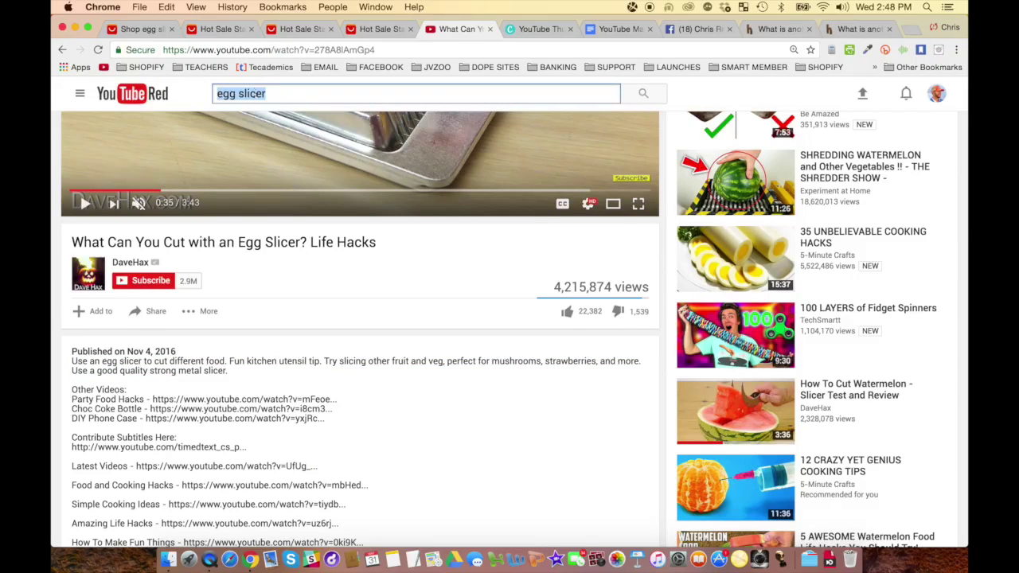
text(food hacks)
key(Return)
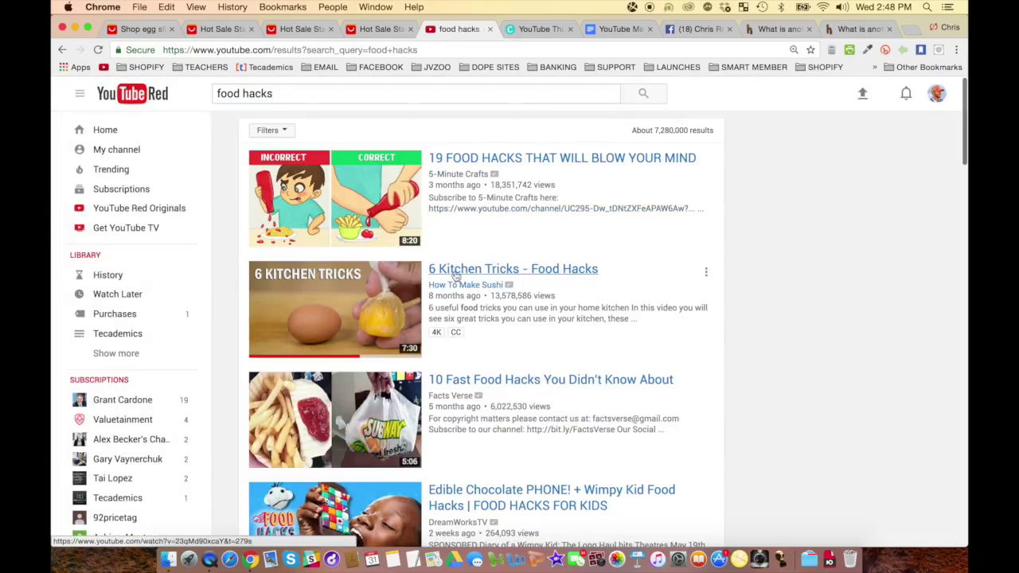
click(324, 284)
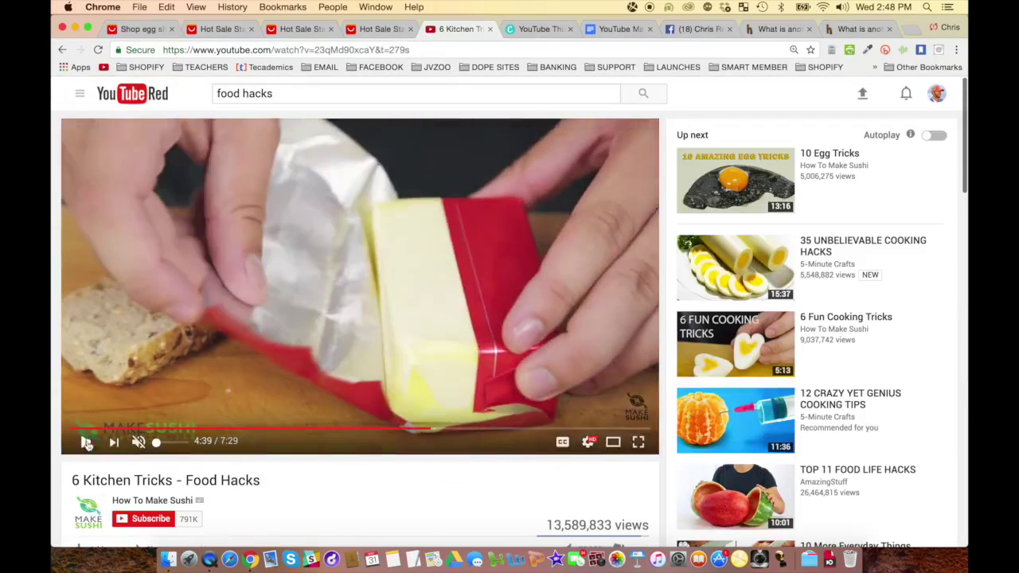
Pause the 6 Kitchen Tricks video, expand its full description and examine the intro line, list of tricks and links for keywords.
click(87, 443)
scroll(87, 443, down, 5)
click(371, 419)
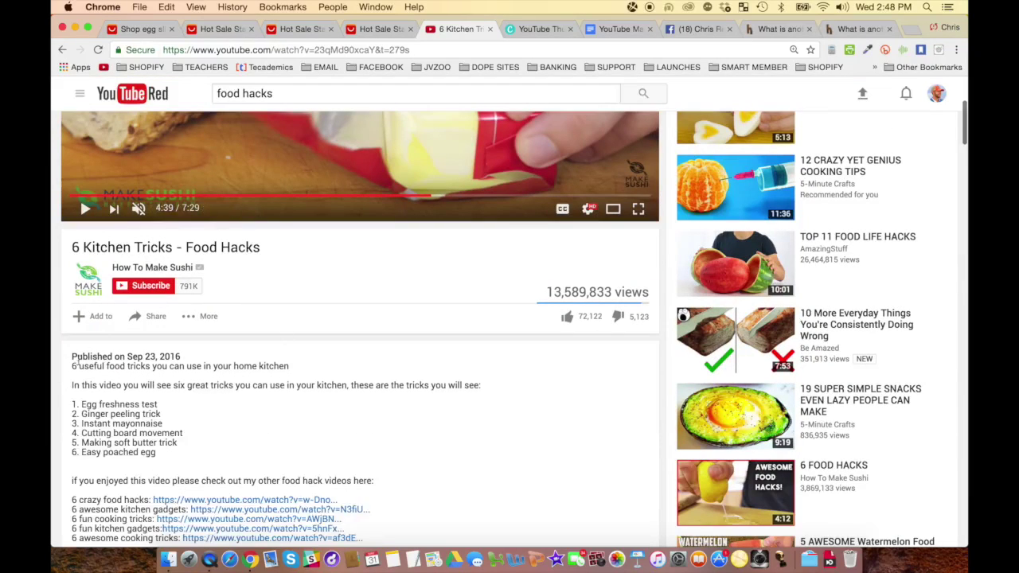
drag(81, 363, 298, 368)
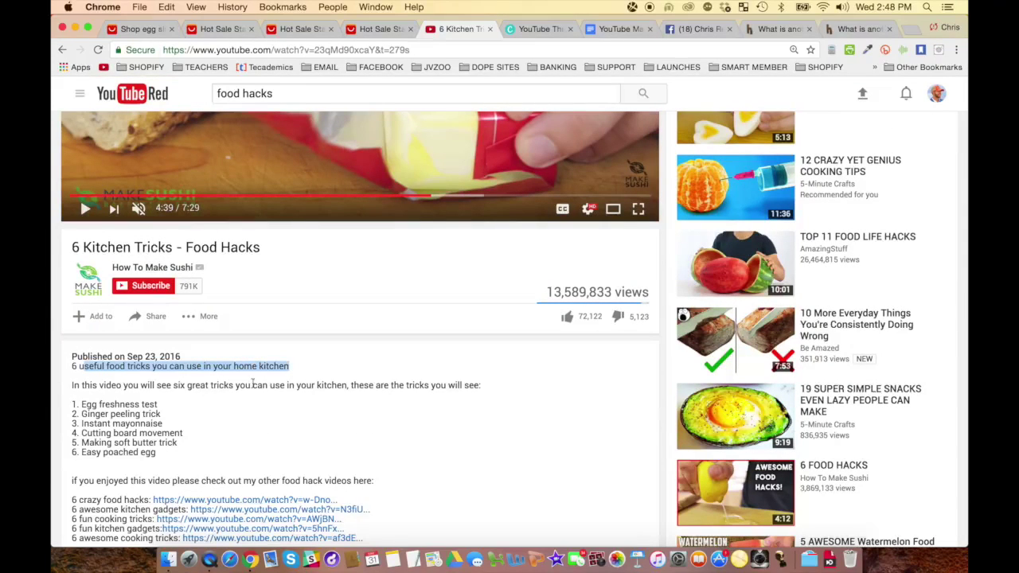
triple_click(114, 404)
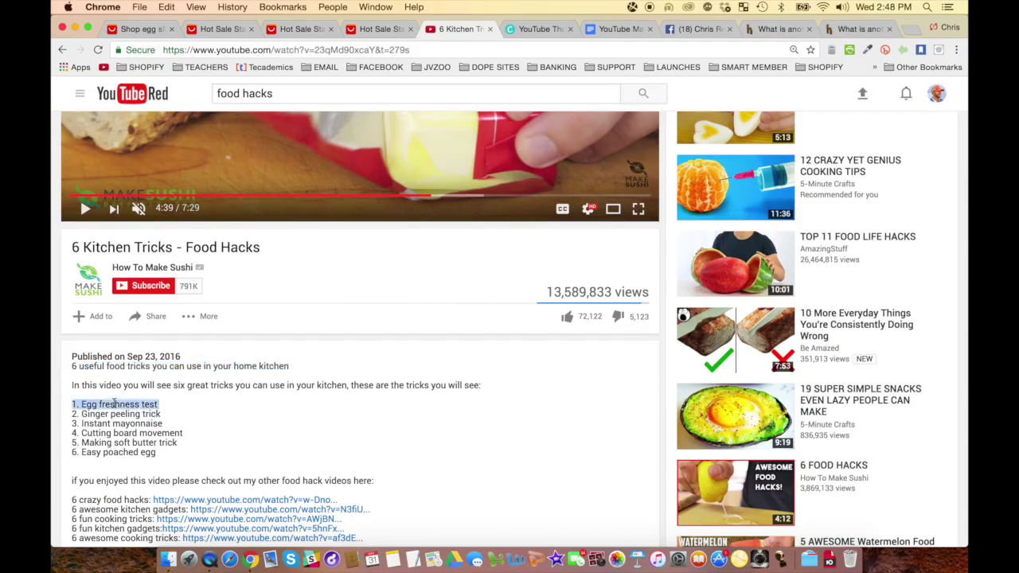
triple_click(141, 414)
triple_click(147, 423)
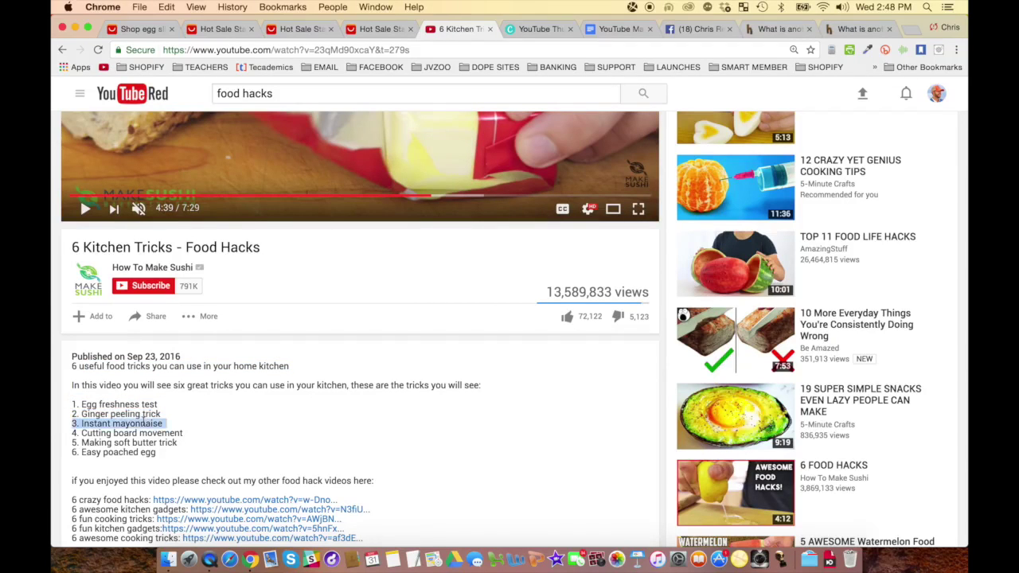
triple_click(134, 433)
triple_click(143, 442)
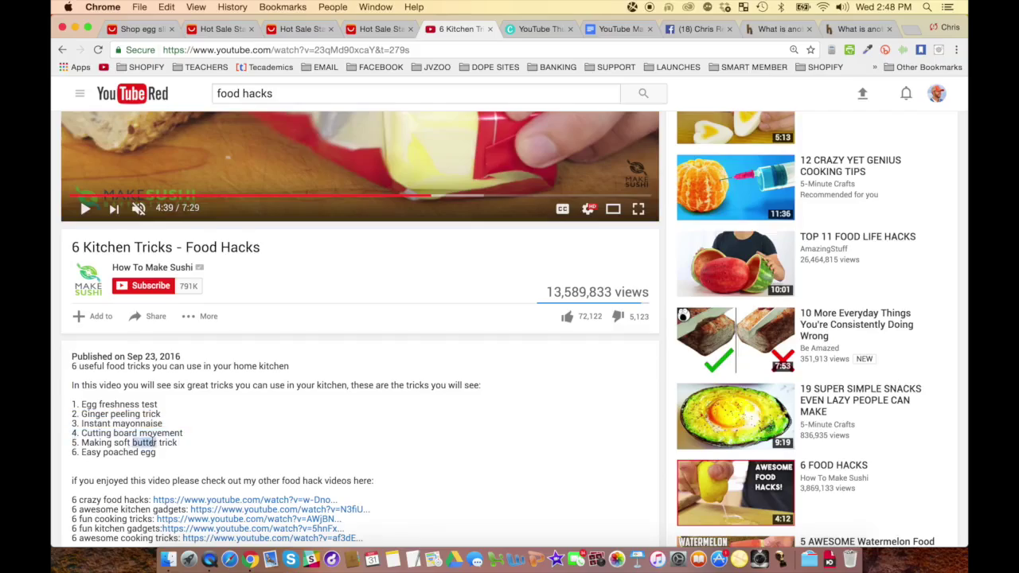
scroll(151, 440, down, 1)
scroll(152, 440, down, 10)
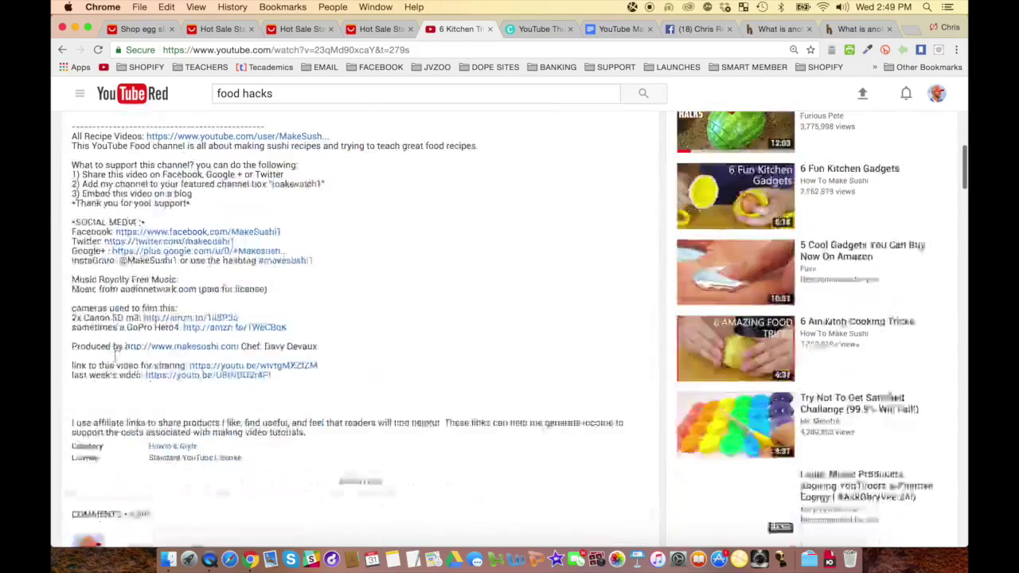
scroll(115, 359, up, 12)
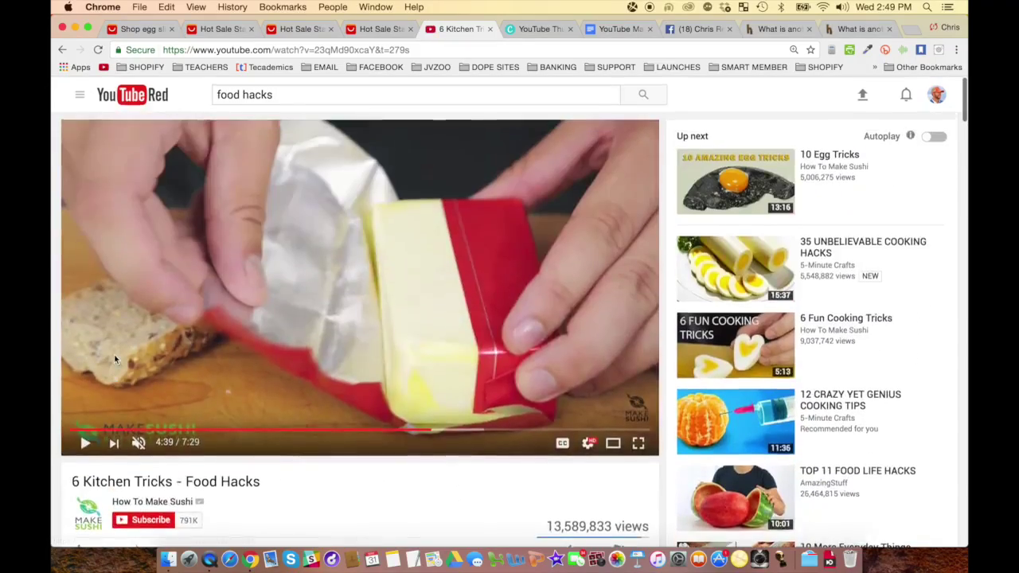
Open the suggested video "6 Fun Cooking Tricks", then return to Google Docs and append "Cooking Tricks, Food Prep," to the related words bullet.
click(734, 343)
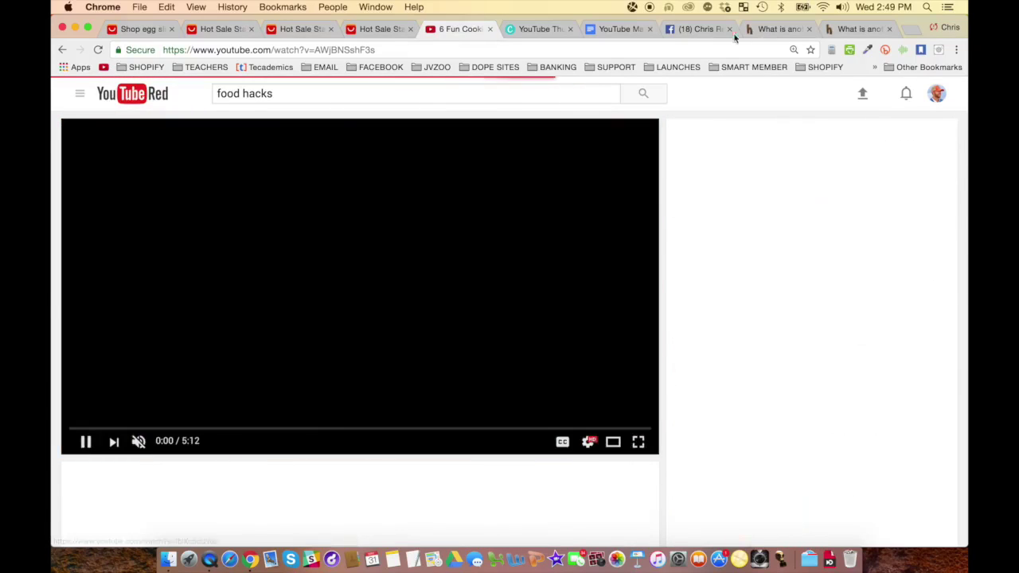
click(620, 29)
scroll(313, 391, down, 3)
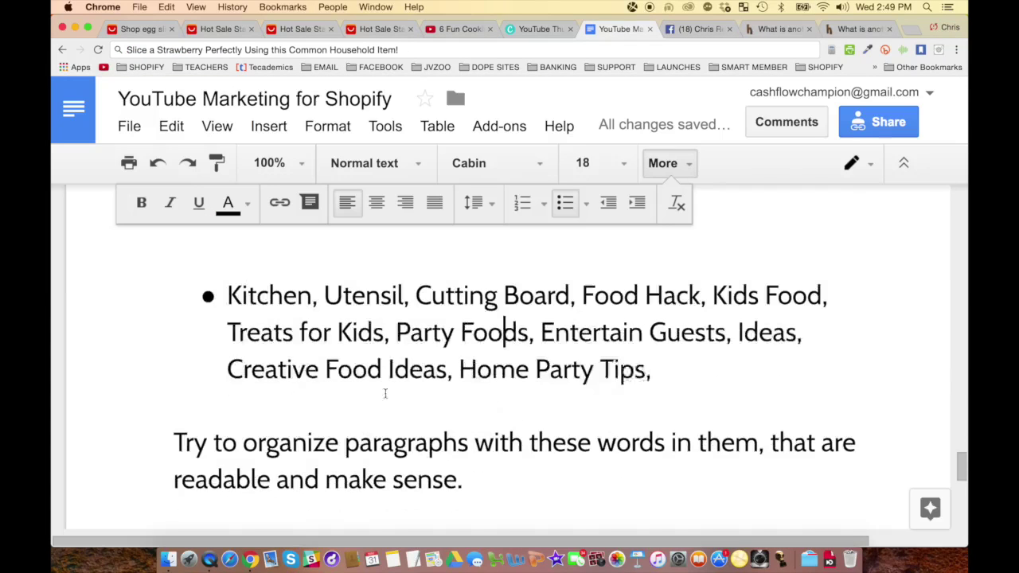
text(Cookin)
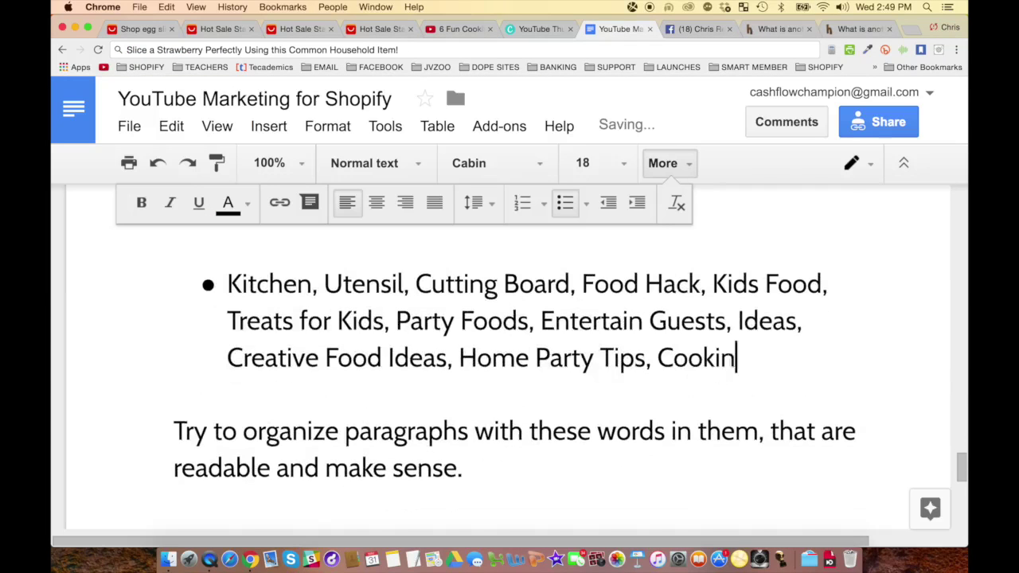
text(g Tricks, )
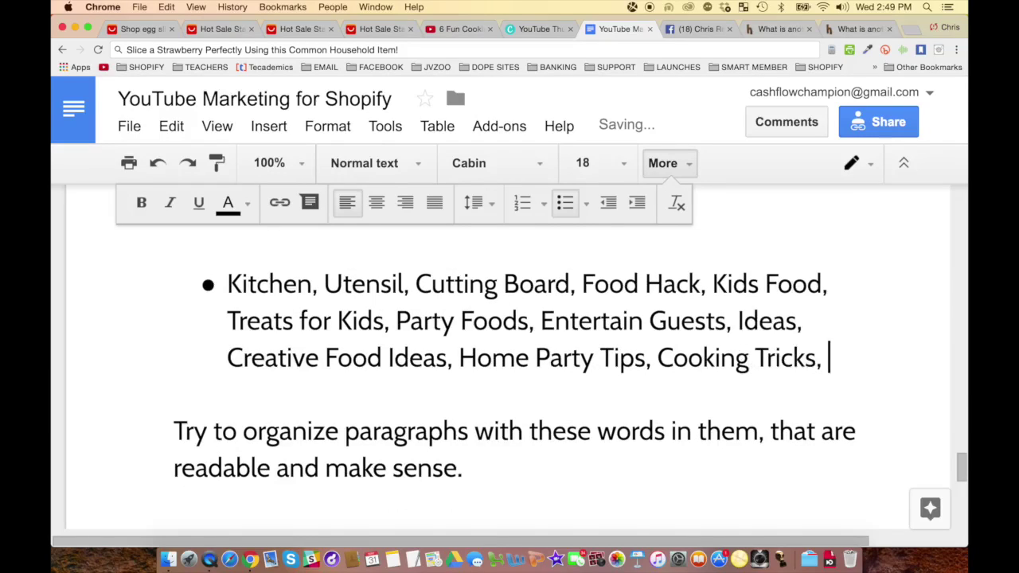
text(Food Prep,)
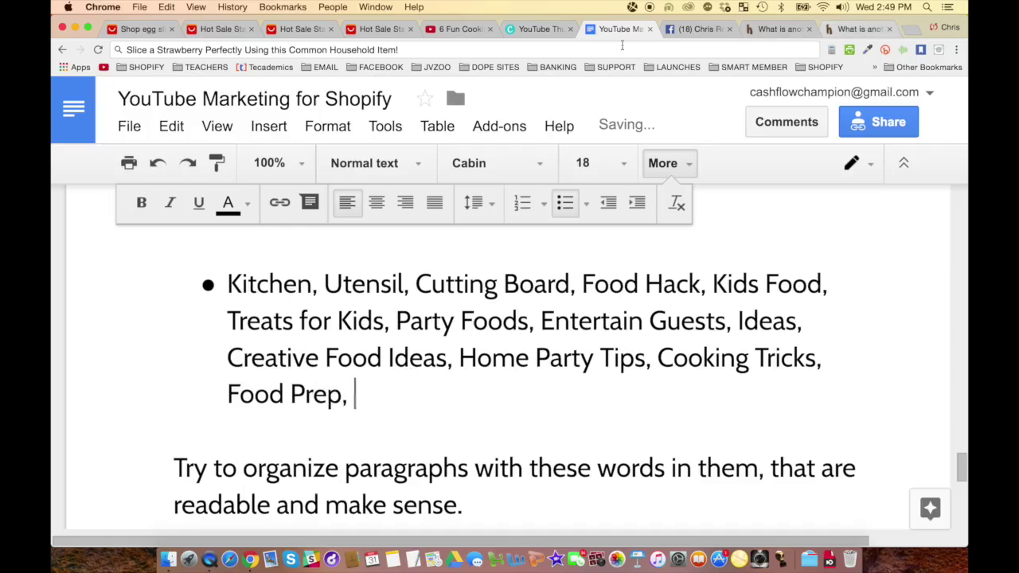
Return to the "6 Fun Cooking Tricks" video on YouTube, expand its full description and examine the opening line and list of tricks.
click(462, 30)
scroll(208, 367, down, 4)
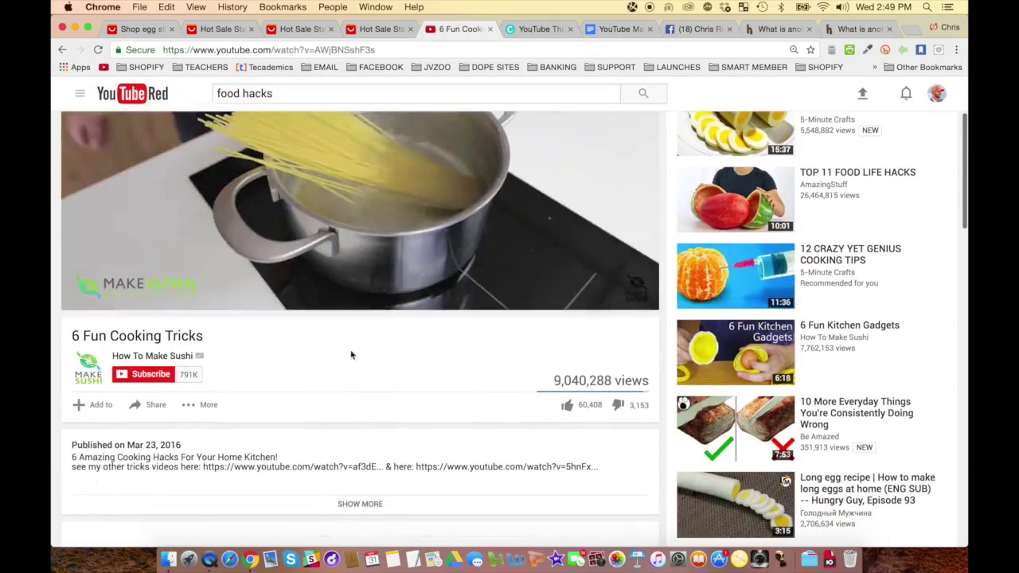
click(360, 503)
scroll(391, 375, down, 4)
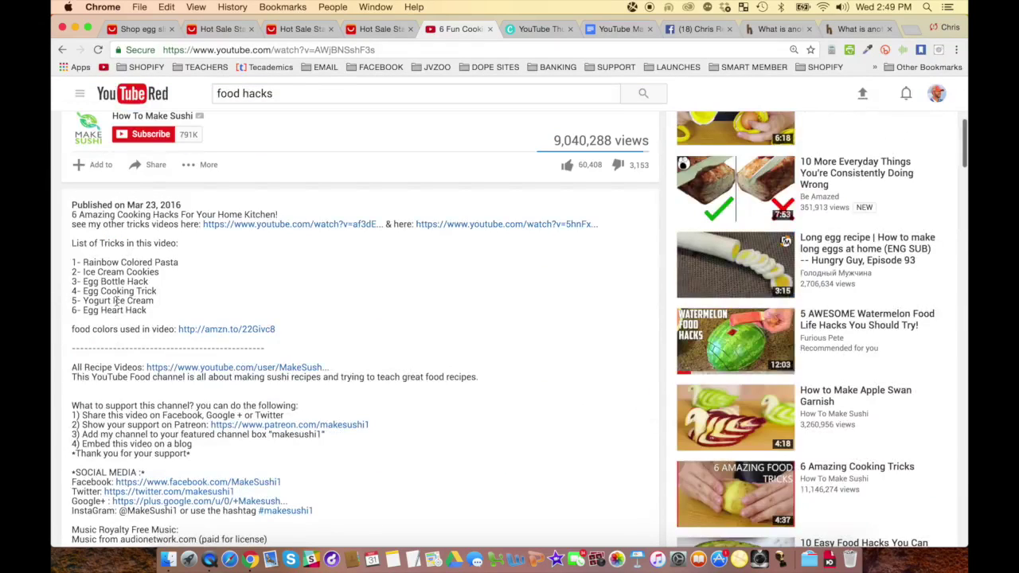
drag(173, 247, 166, 310)
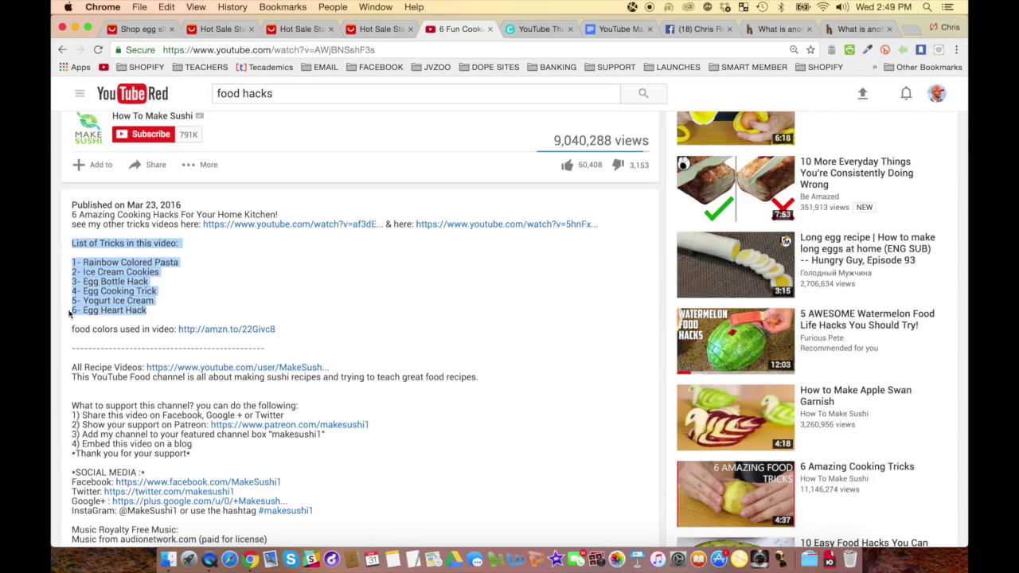
click(164, 308)
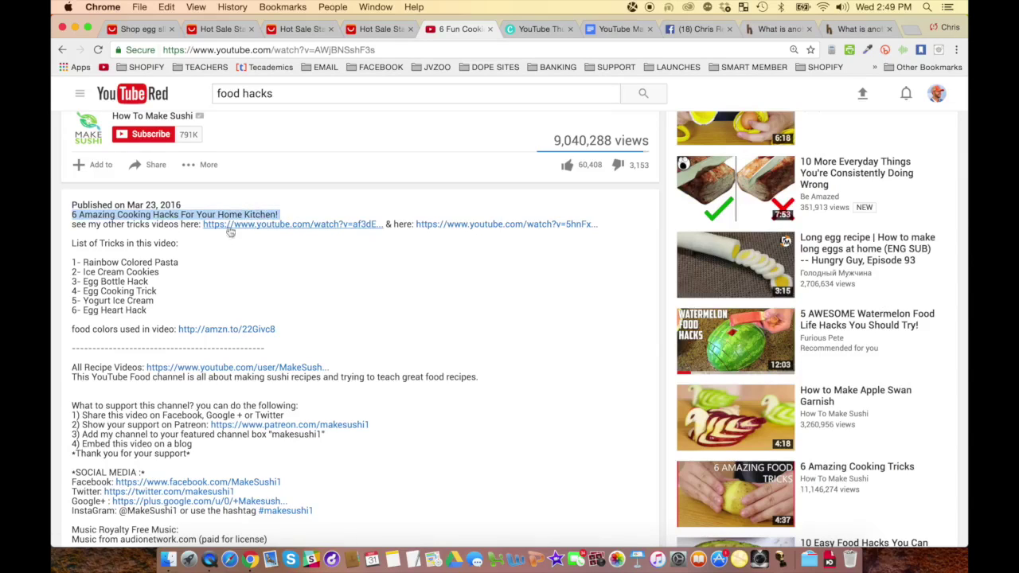
Open the suggested video "5 AWESOME Watermelon Food Life Hacks You Should Try!" and read its full description for keywords.
click(740, 334)
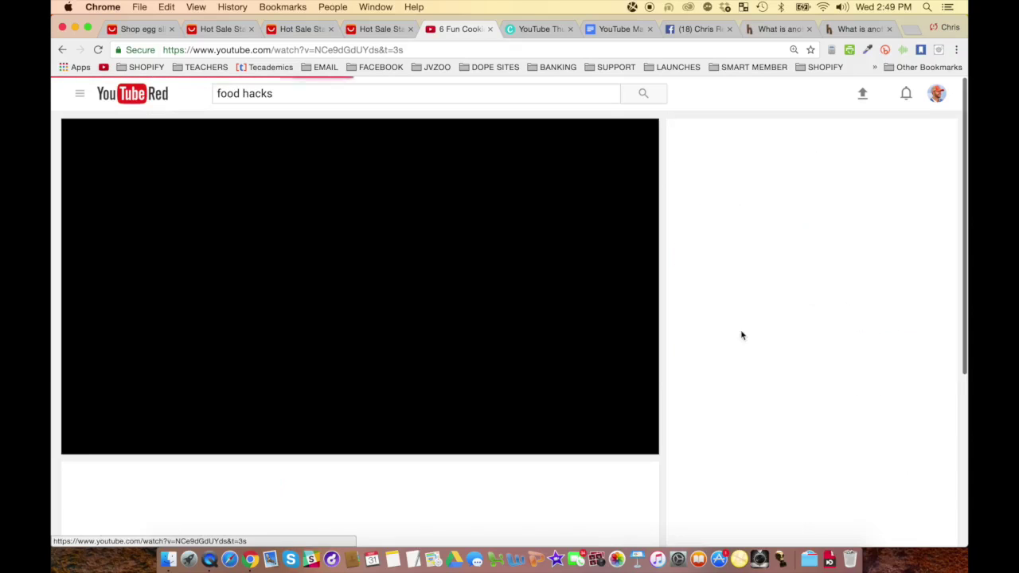
scroll(314, 390, down, 5)
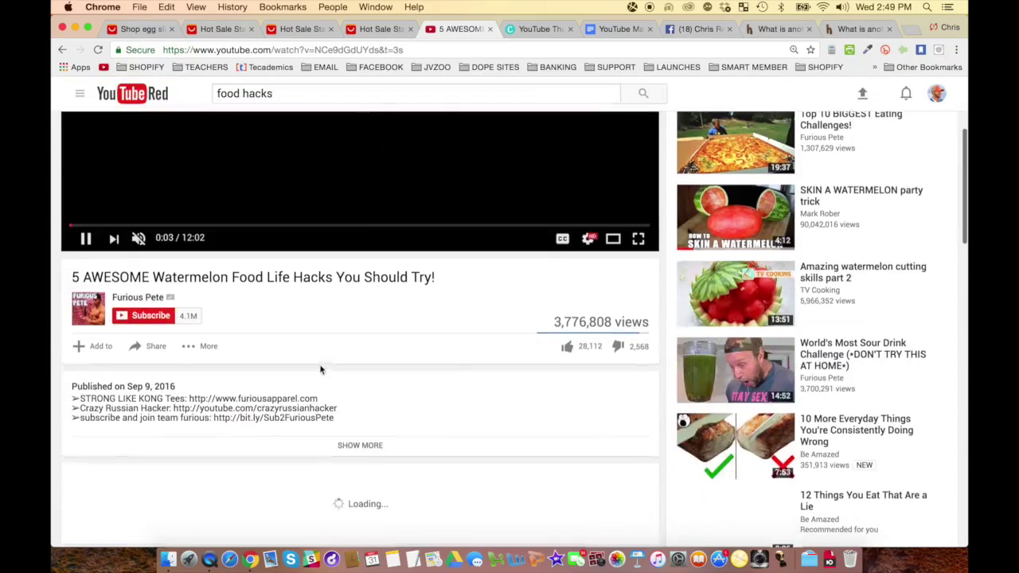
click(366, 444)
scroll(382, 391, down, 5)
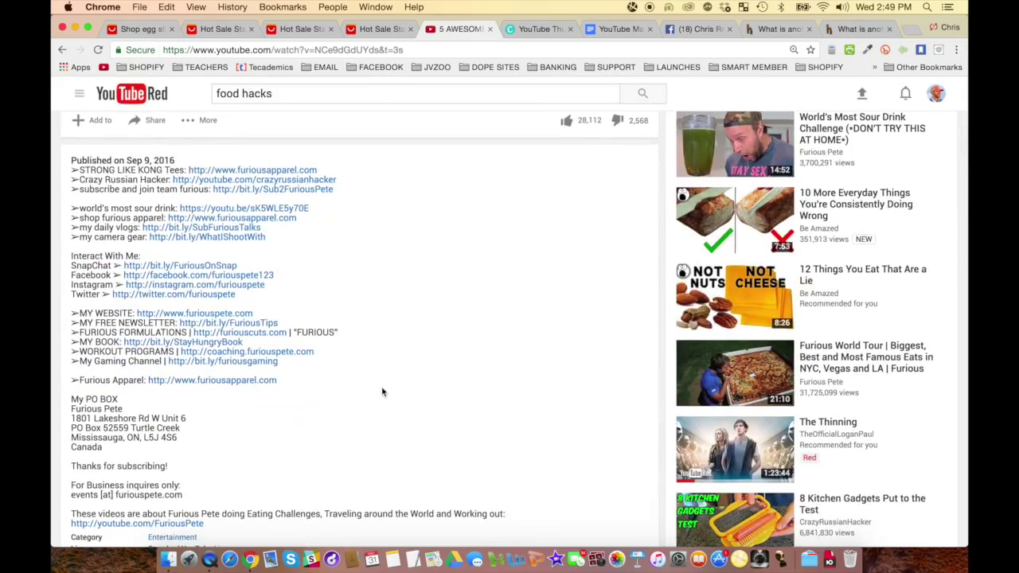
scroll(382, 391, down, 2)
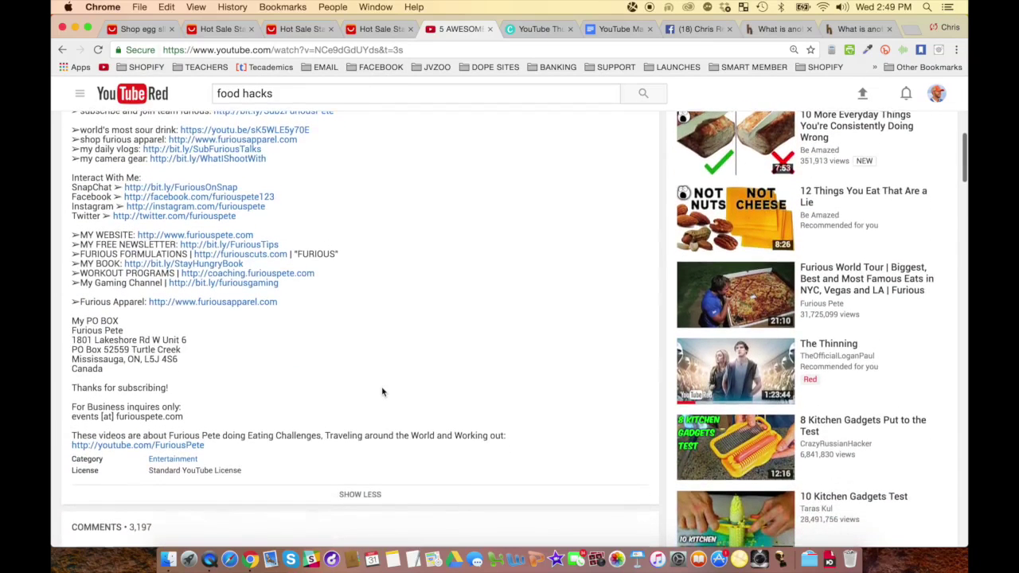
scroll(382, 392, up, 10)
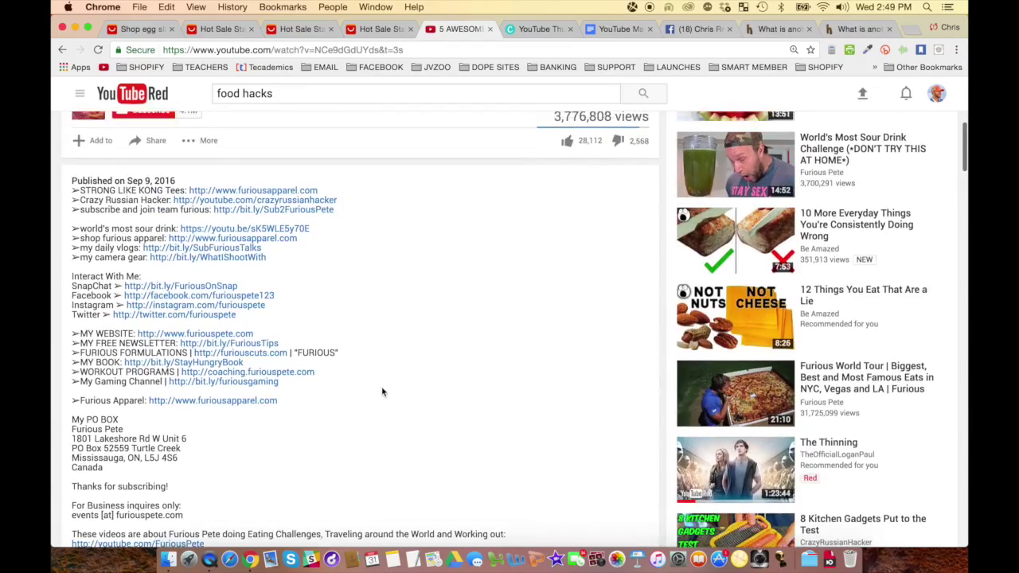
Skip ahead in the watermelon hacks video to 3:10 and then further to sample the demonstrated hacks.
scroll(381, 390, up, 3)
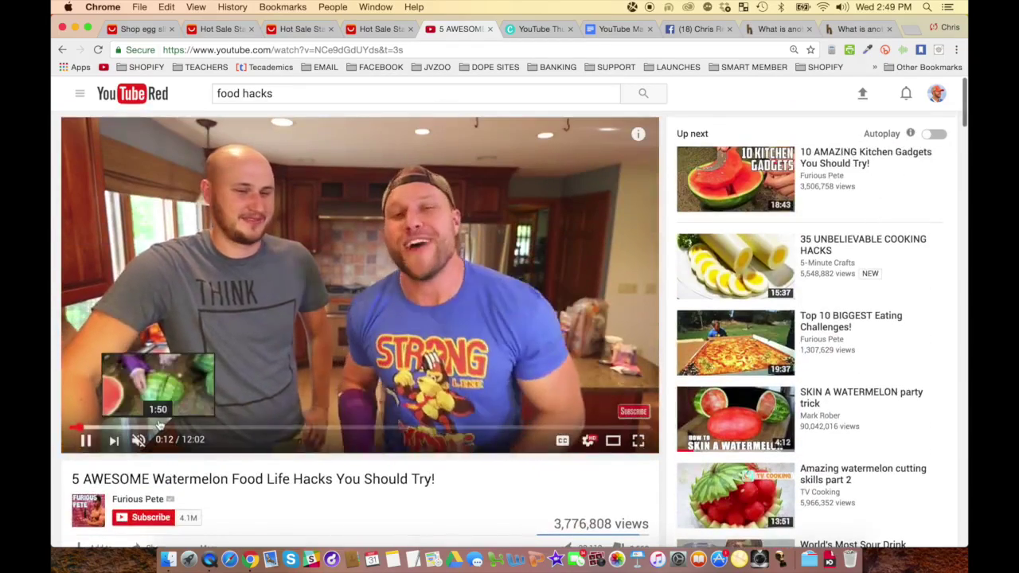
click(224, 428)
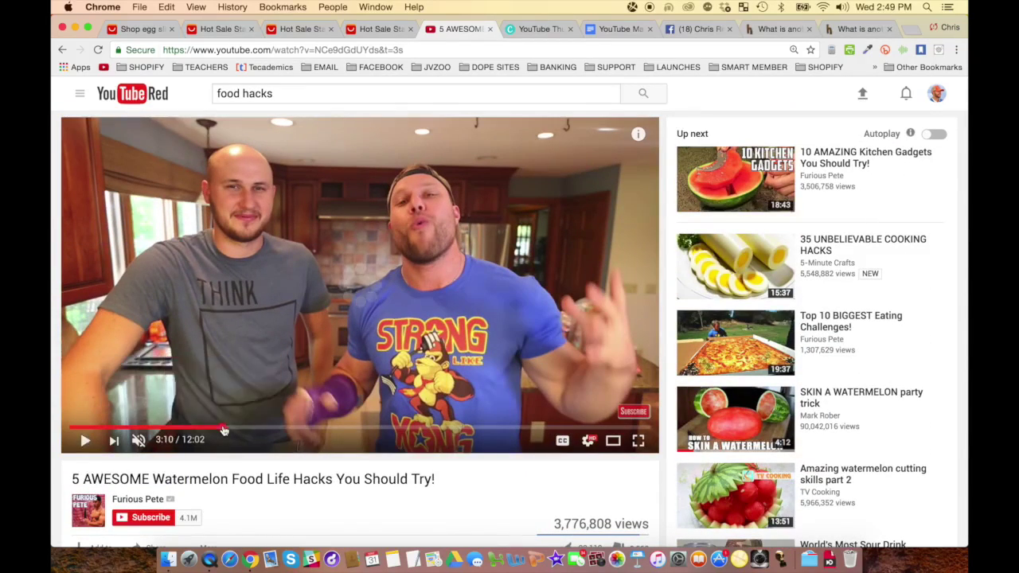
click(270, 430)
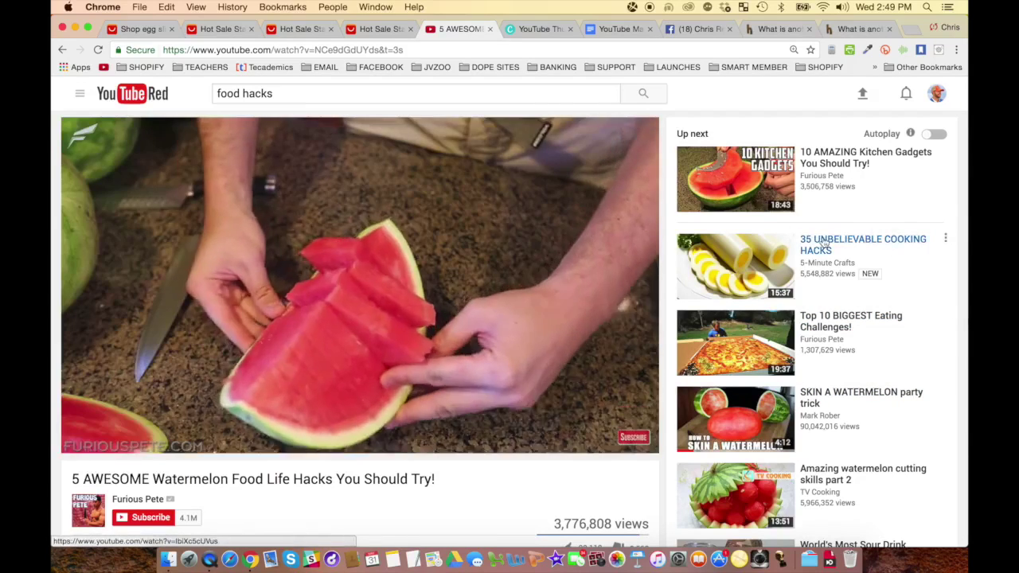
Open the suggested video "35 UNBELIEVABLE COOKING HACKS" and examine its full description for keywords.
click(749, 252)
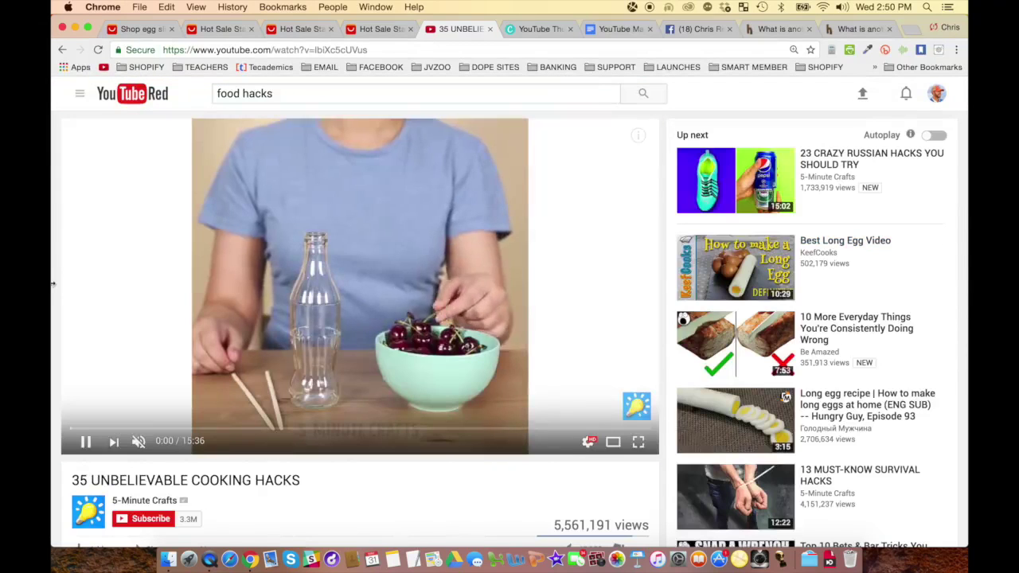
scroll(51, 287, down, 1)
scroll(282, 356, down, 5)
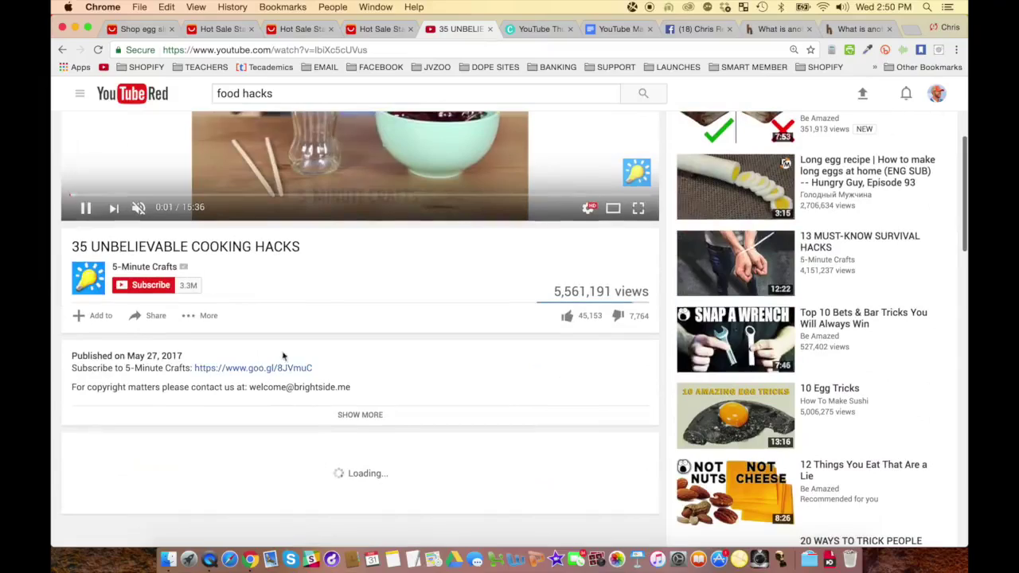
click(347, 411)
scroll(364, 371, down, 5)
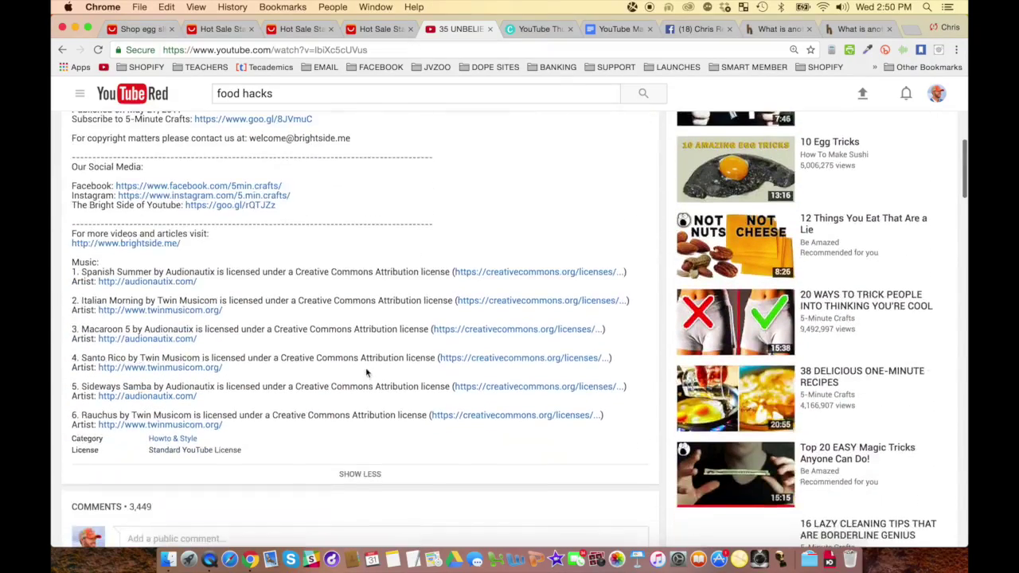
Watch the opening hacks of the 35 UNBELIEVABLE COOKING HACKS video and pause it at 0:18.
scroll(366, 371, up, 10)
scroll(282, 277, up, 1)
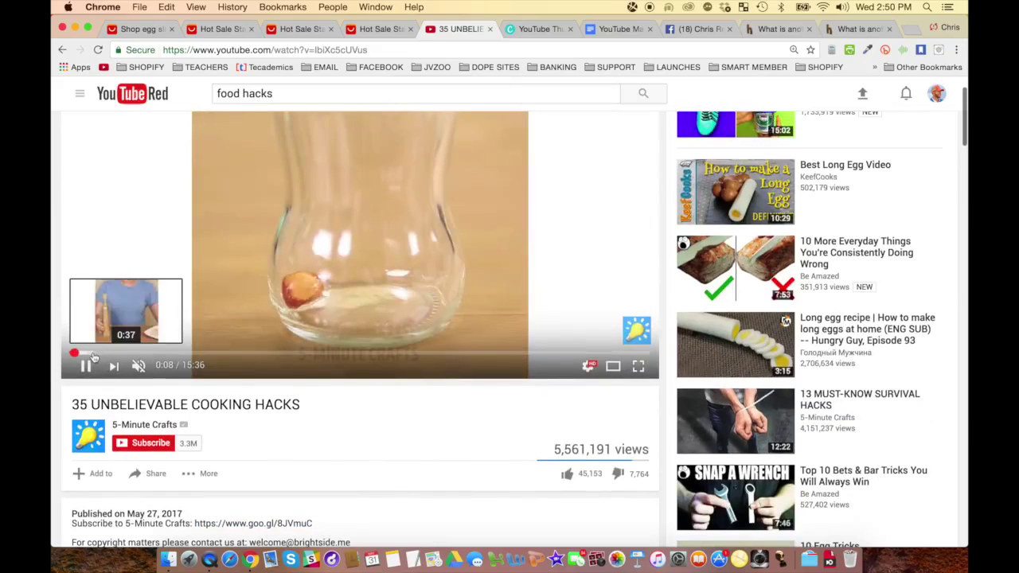
scroll(293, 199, up, 2)
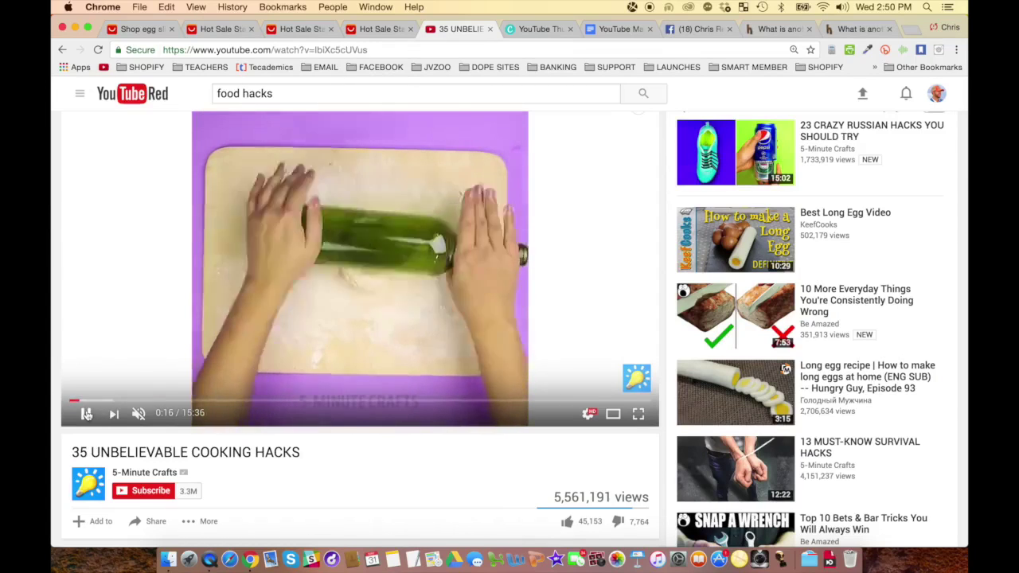
click(85, 413)
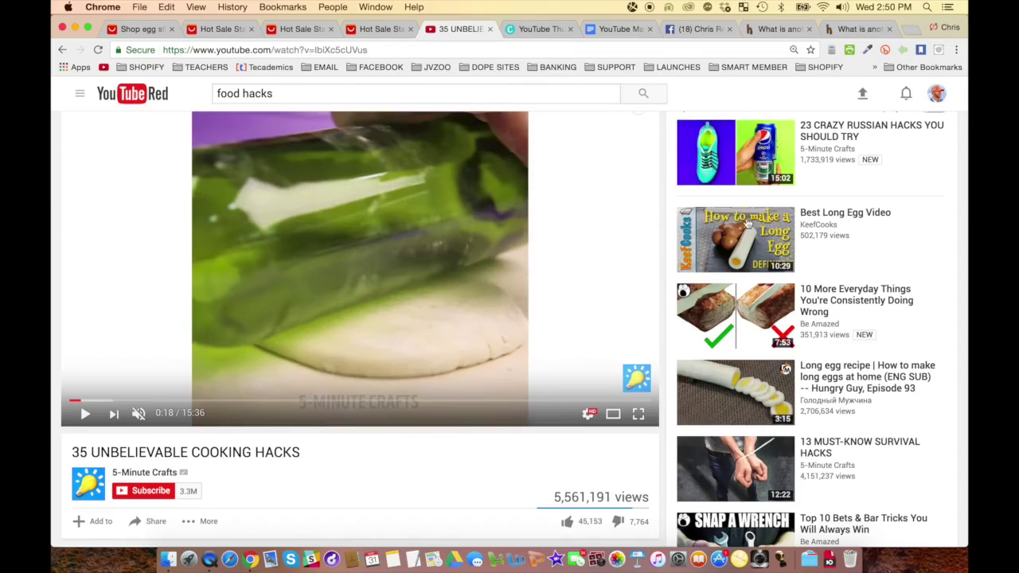
Open the suggested "Best Long Egg Video", skip ahead to 9:06 and pause on the long egg demonstration.
click(850, 224)
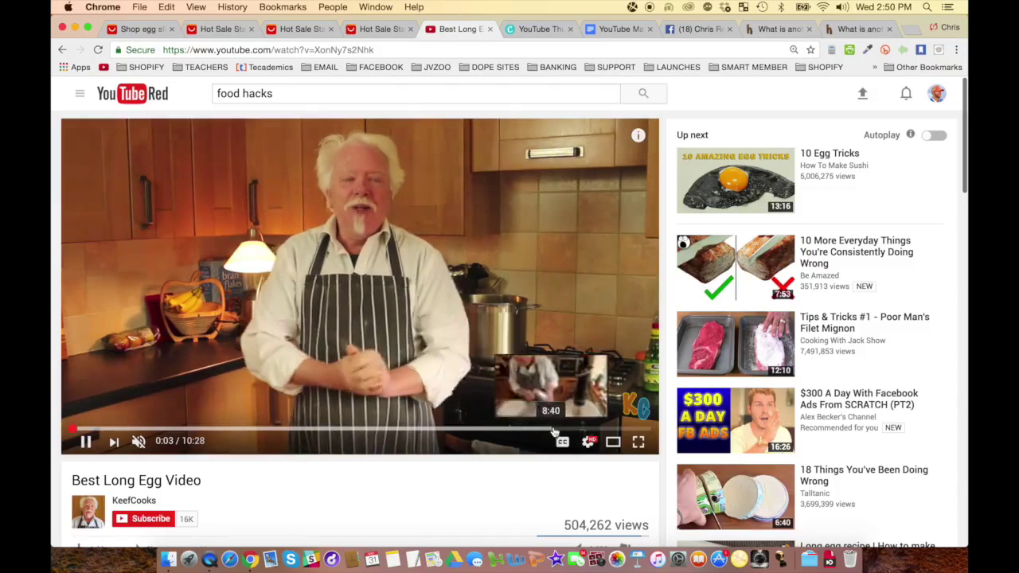
click(576, 430)
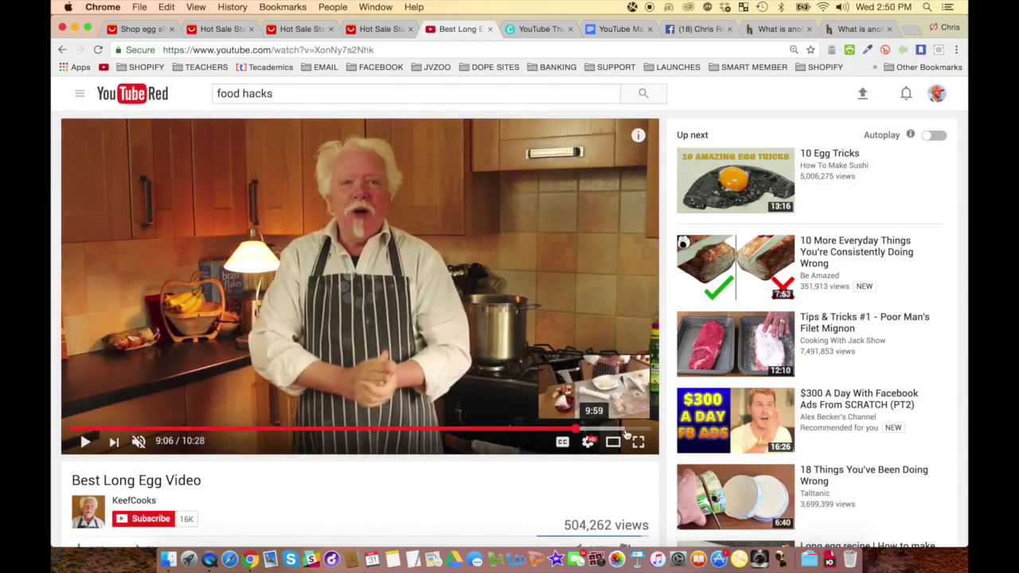
scroll(311, 539, down, 5)
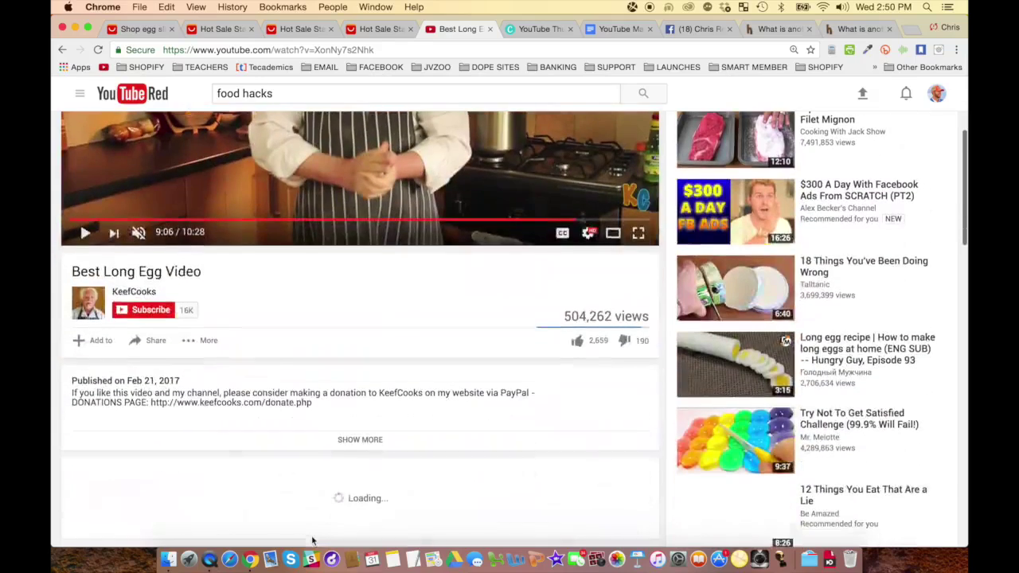
scroll(406, 396, up, 4)
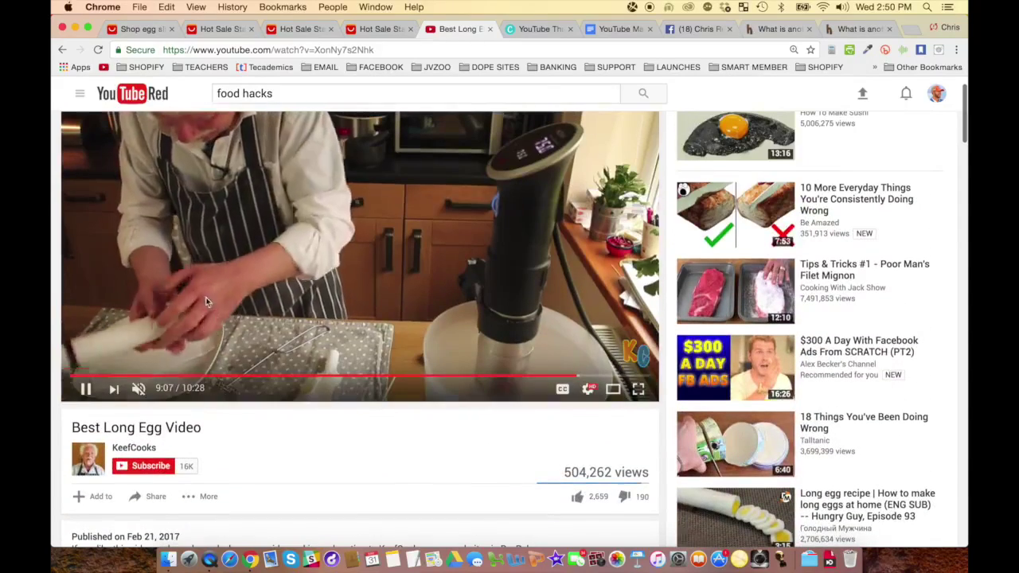
click(84, 388)
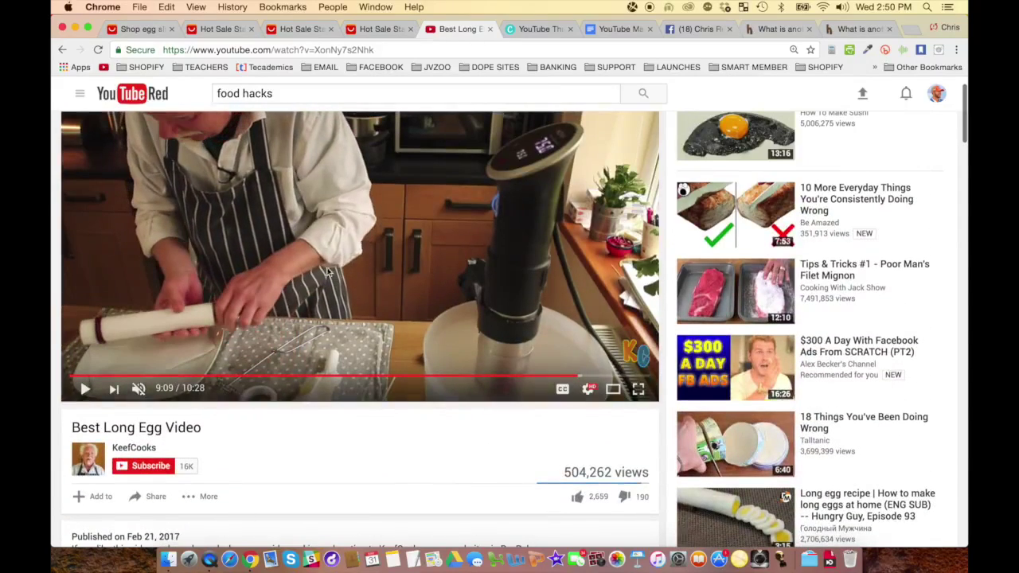
scroll(586, 470, up, 1)
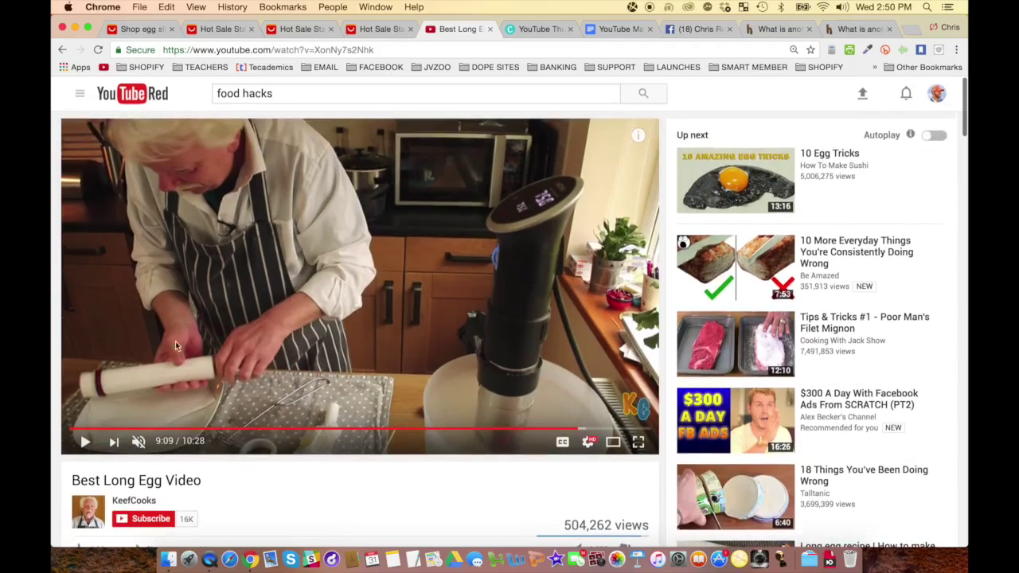
Expand the Best Long Egg Video's full description and read its keyword-rich paragraphs and related video links.
scroll(211, 343, down, 10)
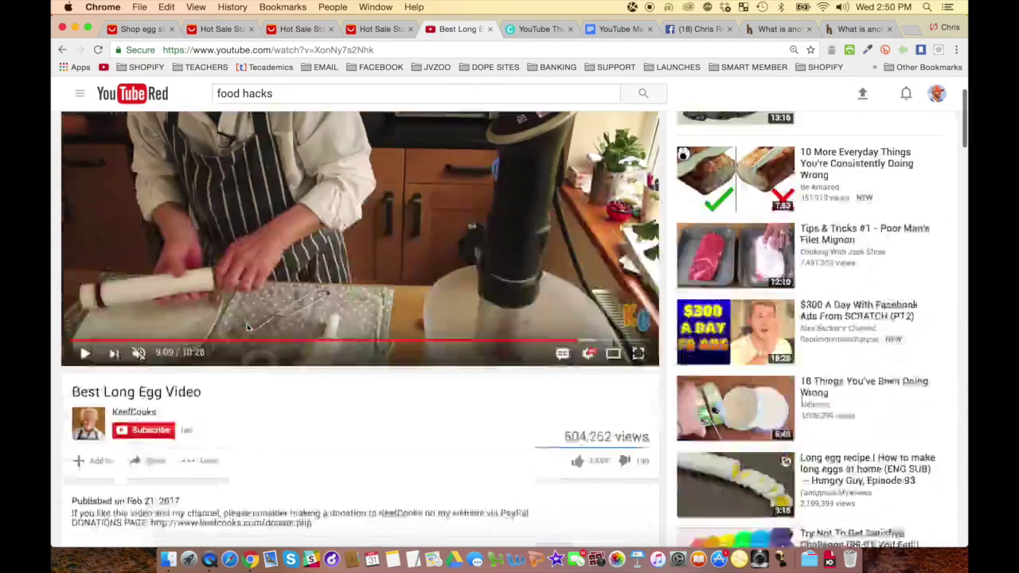
scroll(344, 541, up, 4)
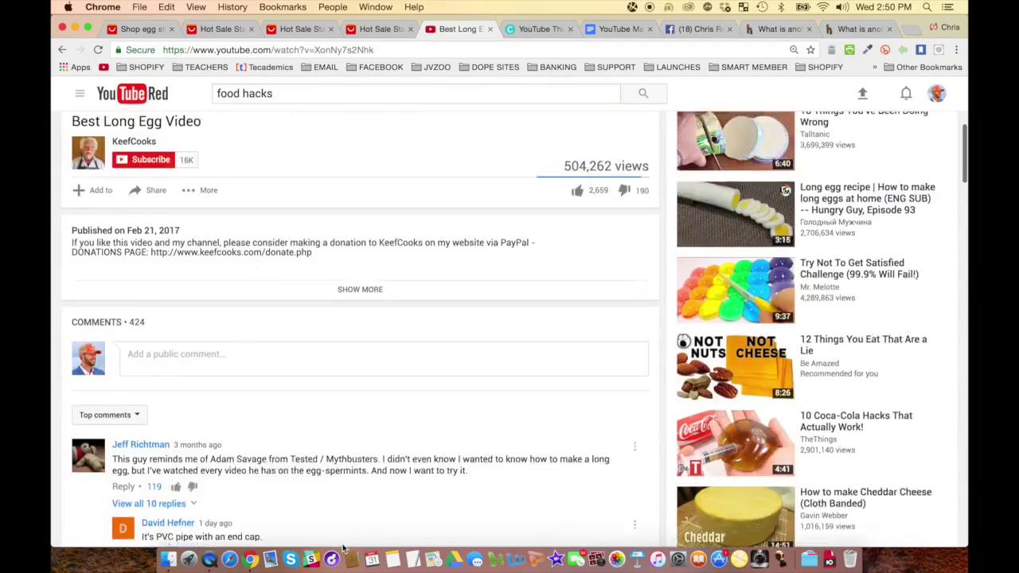
click(362, 329)
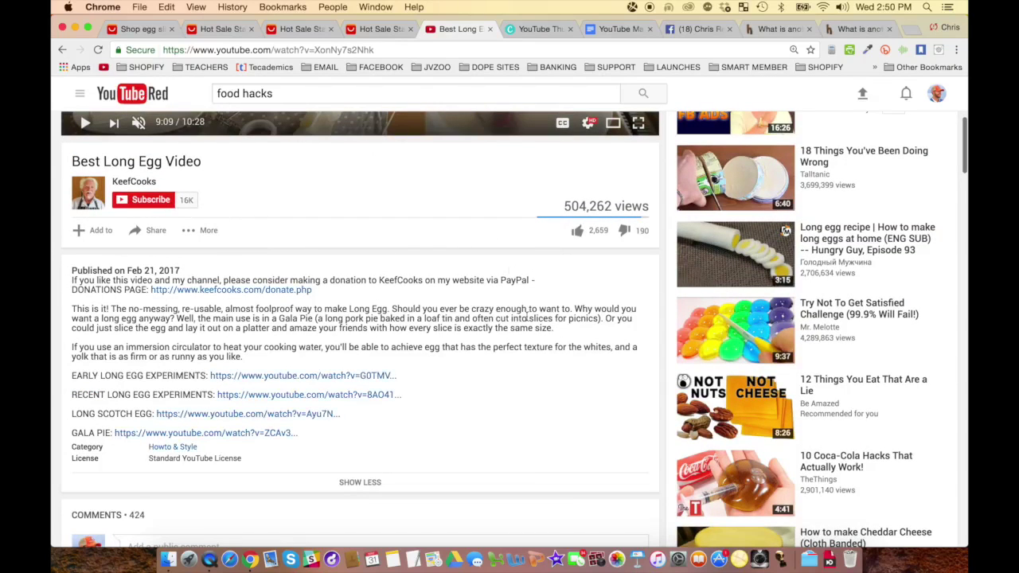
scroll(526, 317, up, 1)
scroll(527, 317, up, 1)
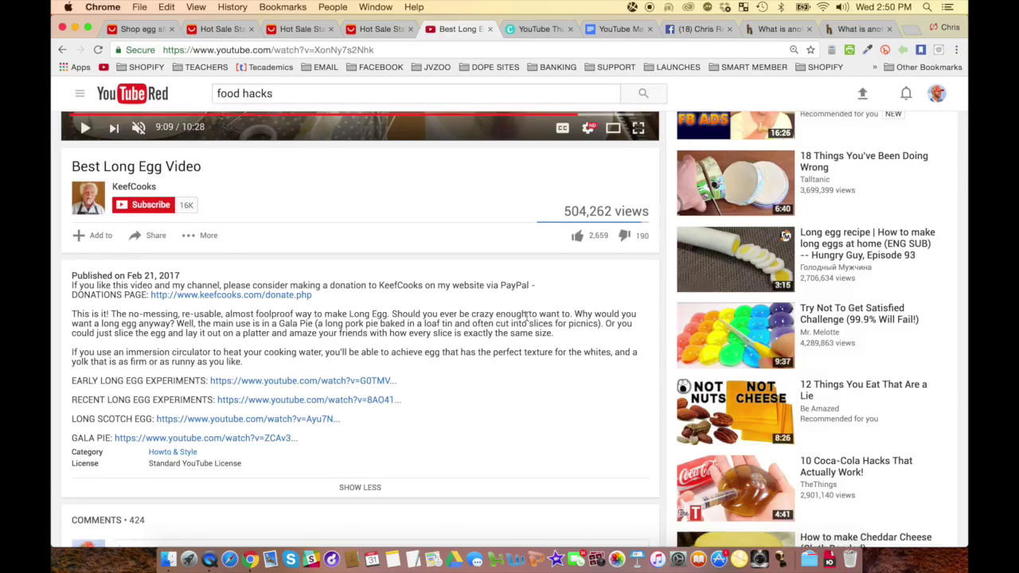
scroll(526, 317, up, 2)
scroll(526, 319, up, 5)
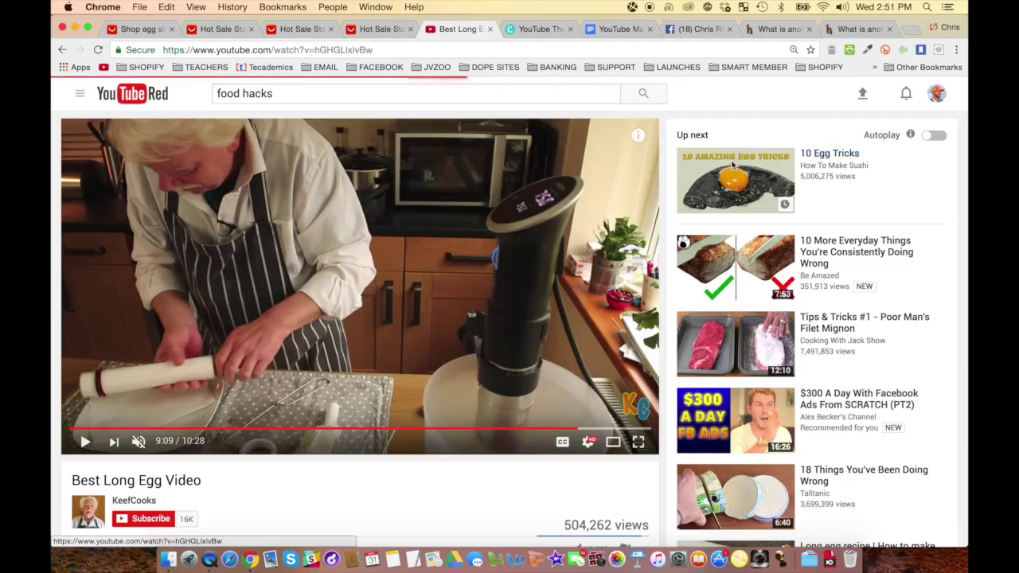
Open the suggested video "10 Egg Tricks", expand its full description and highlight the numbered list of ten egg tricks.
click(733, 165)
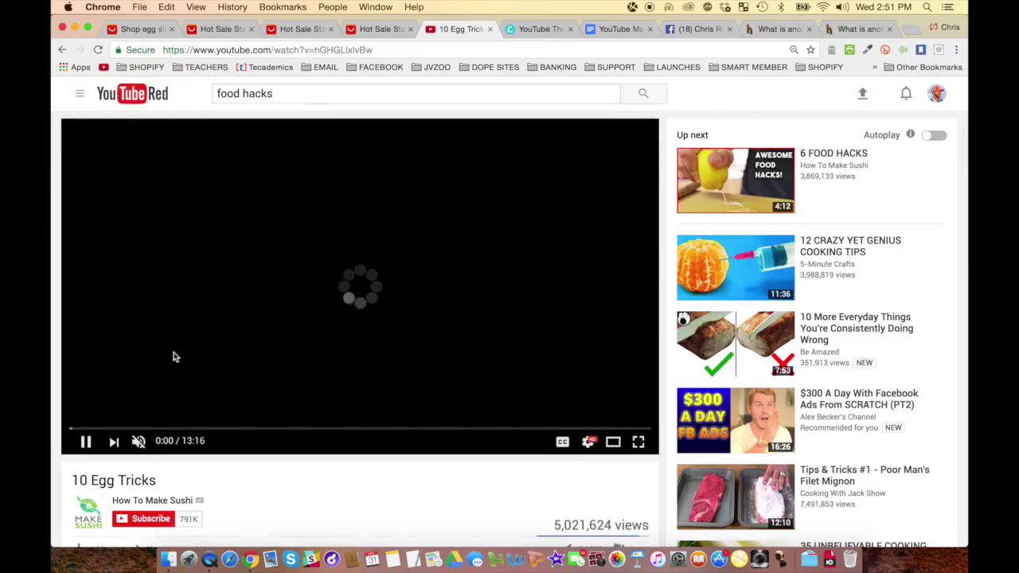
scroll(526, 500, down, 5)
click(356, 458)
scroll(356, 458, down, 2)
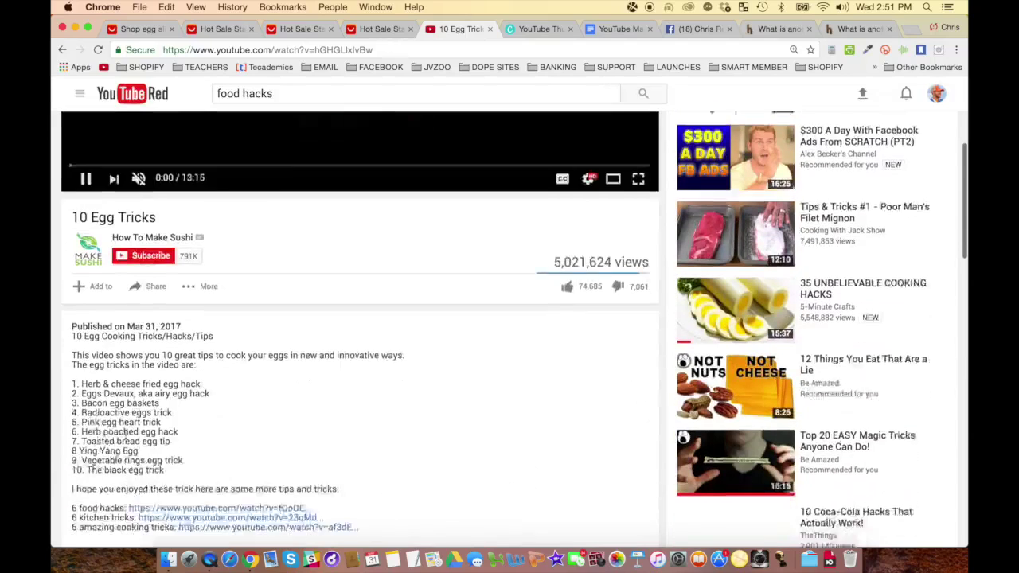
drag(71, 341, 204, 443)
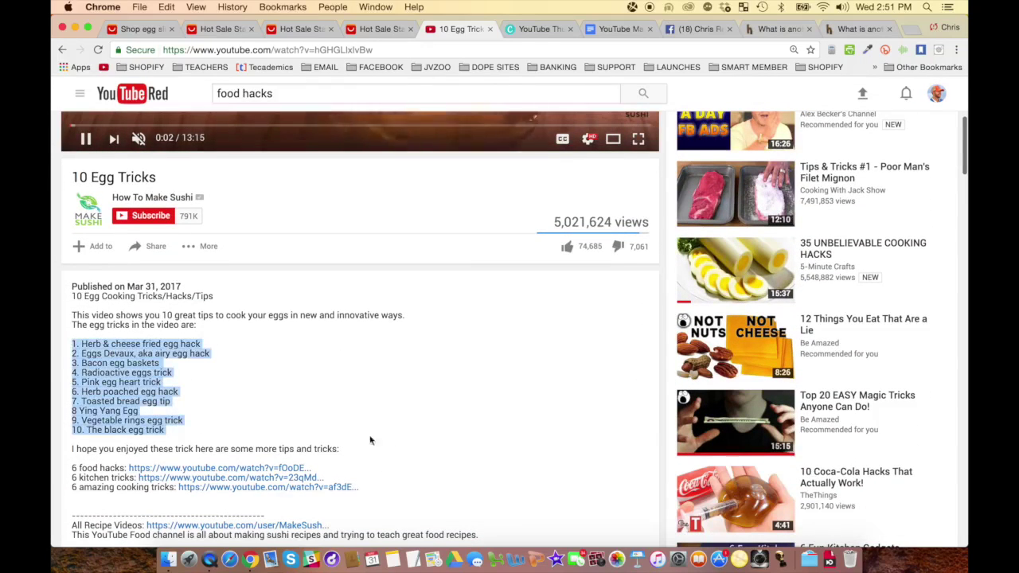
Preview the 10 Egg Tricks video by skipping ahead to about 0:52 and back to about 0:31.
scroll(388, 441, up, 5)
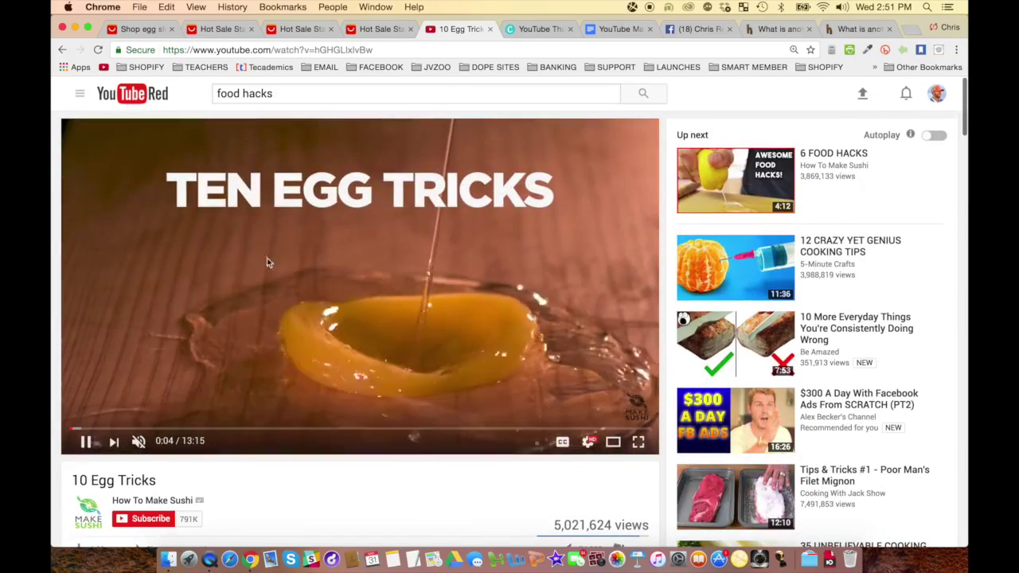
click(107, 430)
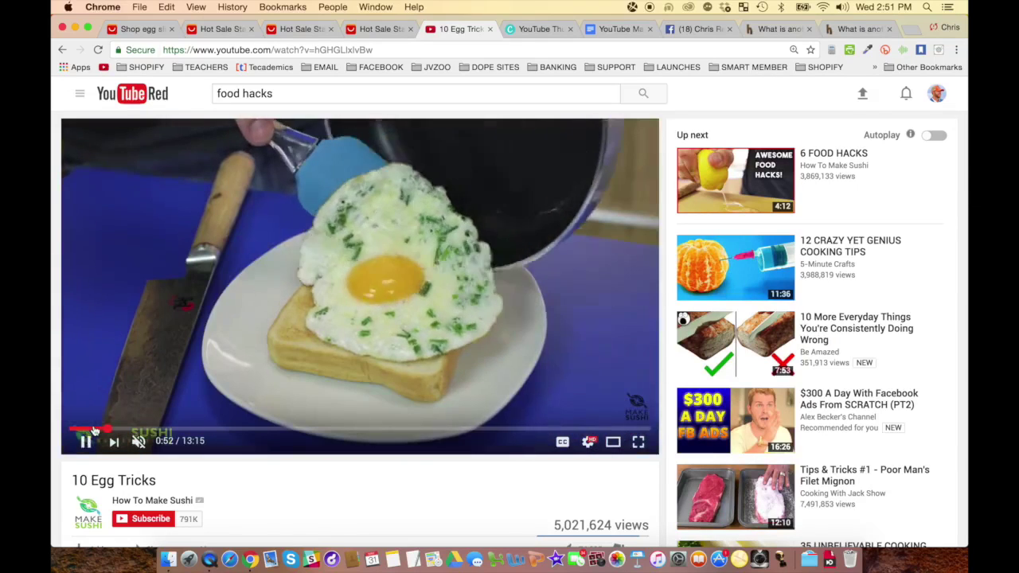
click(94, 429)
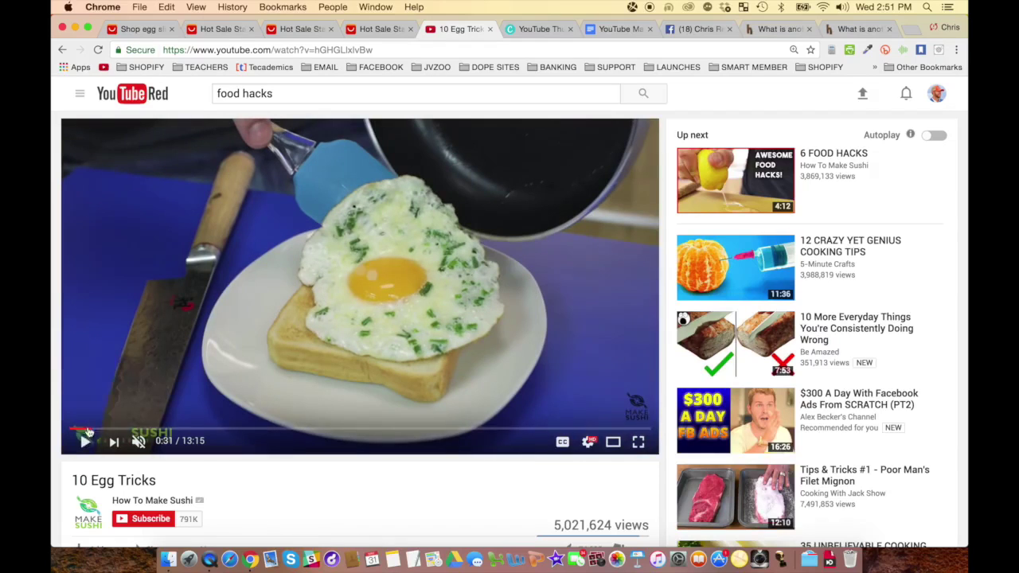
Continue previewing the 10 Egg Tricks video, skipping ahead to 1:15 and resuming playback.
click(216, 219)
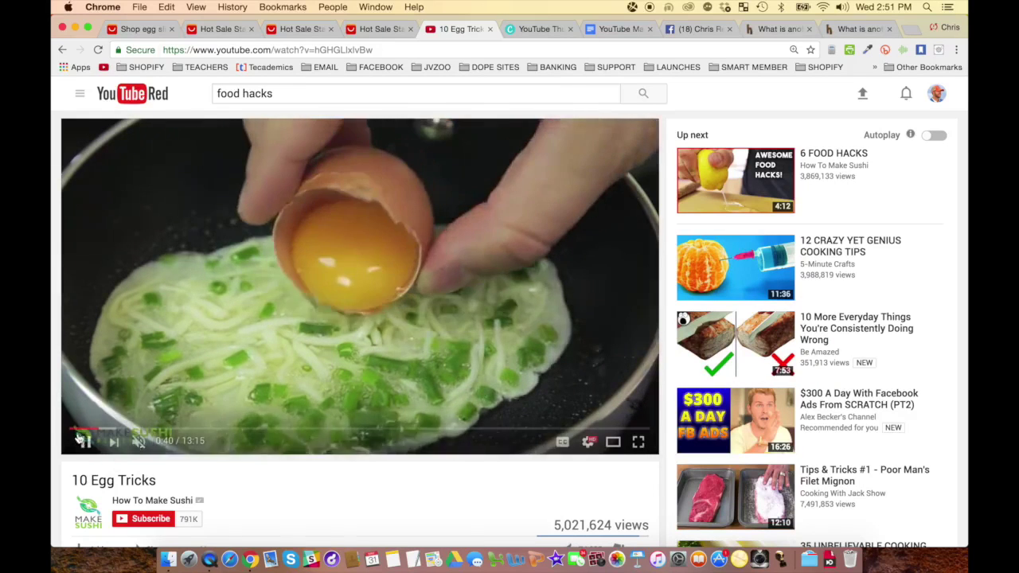
click(125, 427)
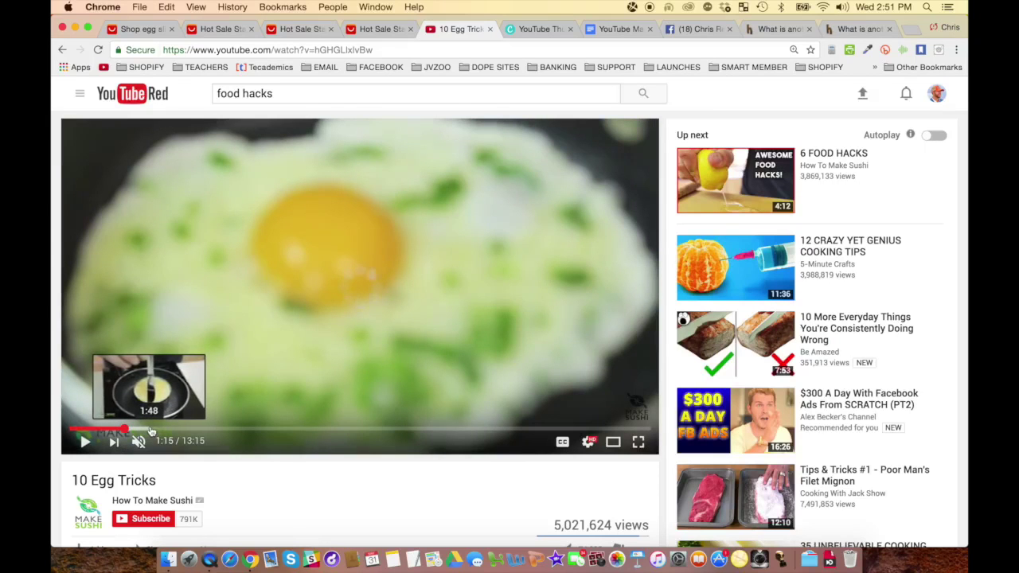
key(space)
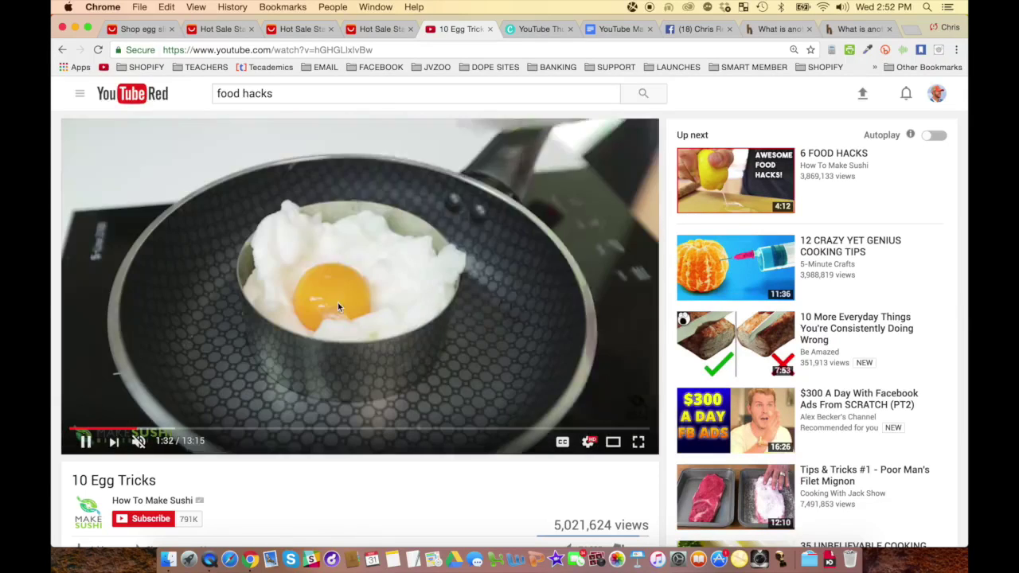
Open the suggested video "12 CRAZY YET GENIUS COOKING TIPS" and preview it, skipping ahead in stages to 4:13.
click(839, 249)
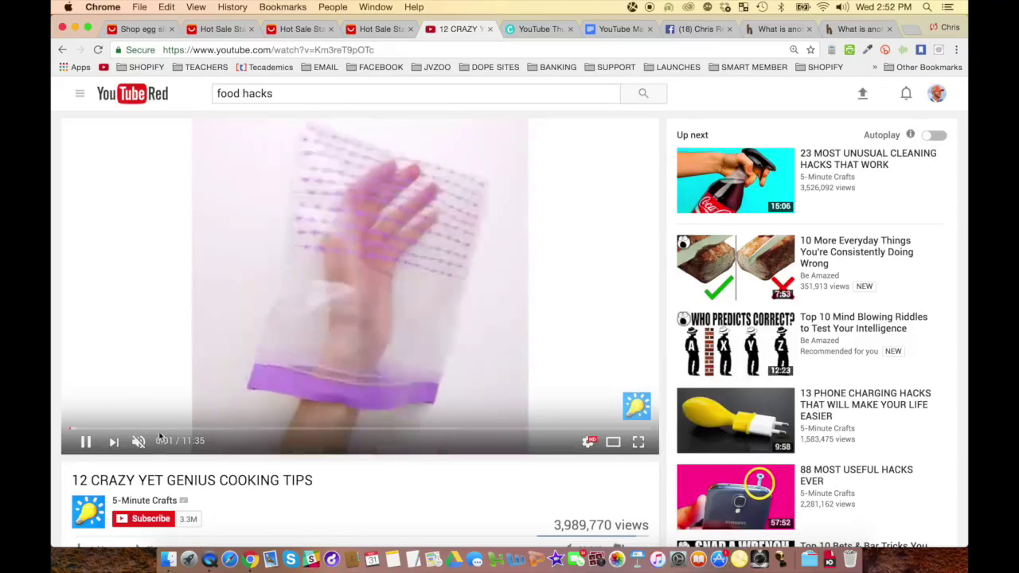
click(160, 428)
click(409, 247)
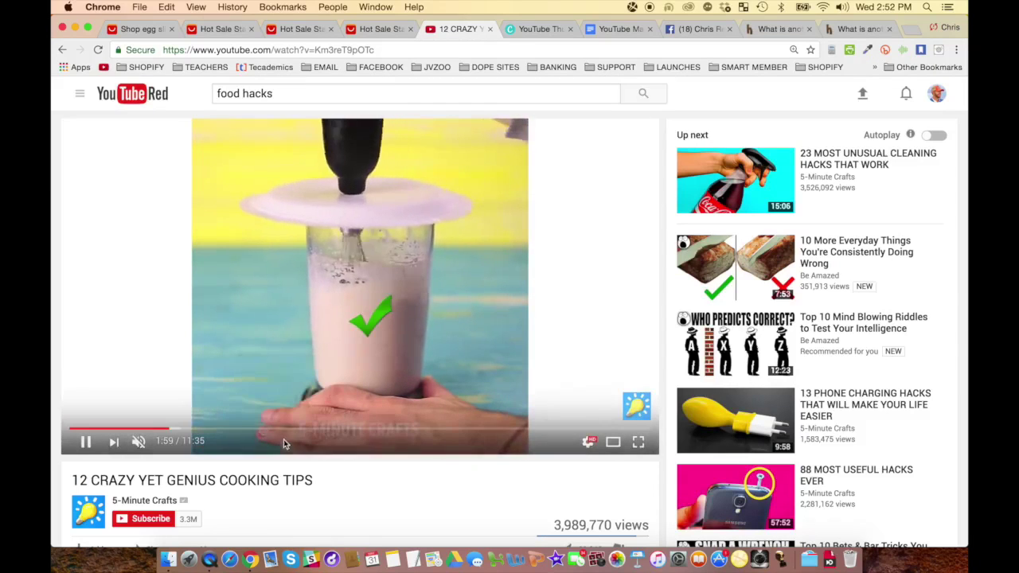
click(283, 431)
key(space)
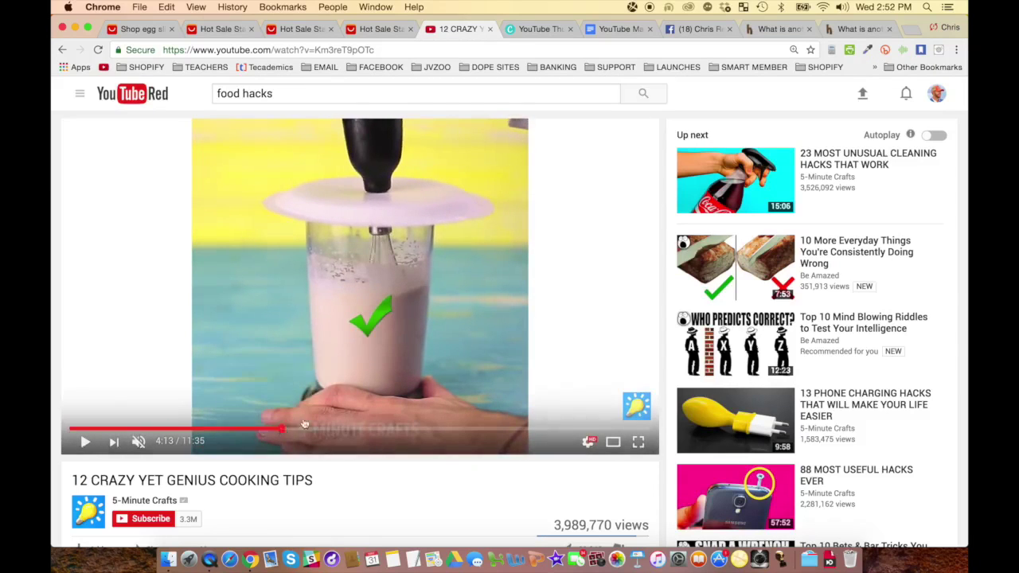
click(84, 440)
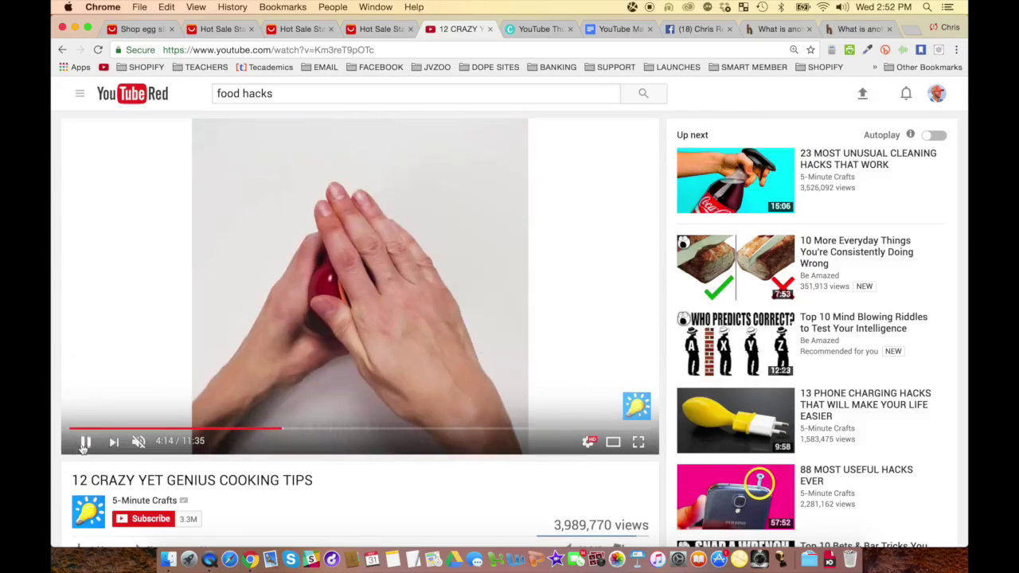
Return to the YouTube Marketing for Shopify document and add blank lines below the advice on organizing paragraphs with the keywords.
click(618, 29)
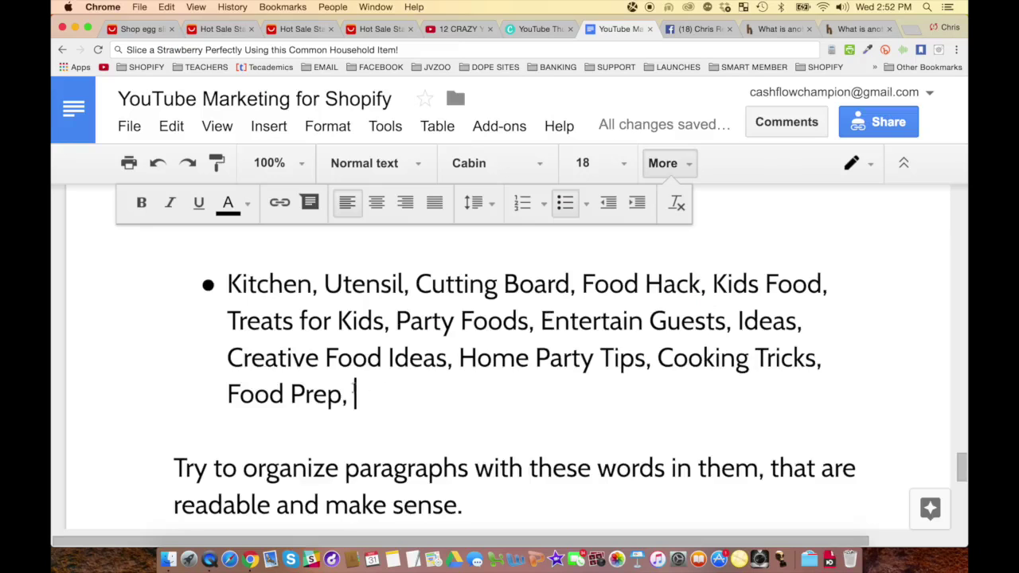
scroll(390, 262, up, 4)
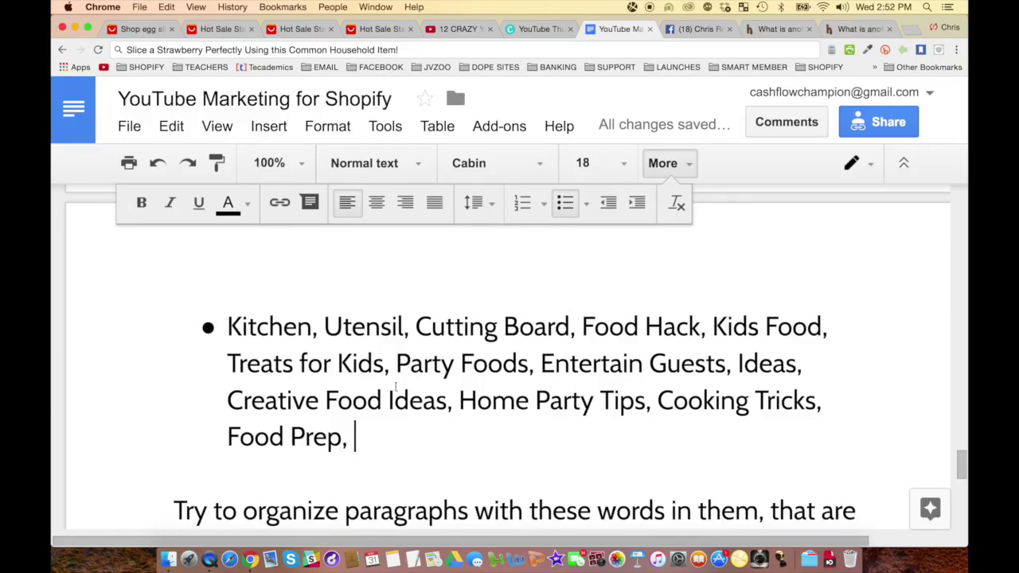
scroll(488, 369, down, 3)
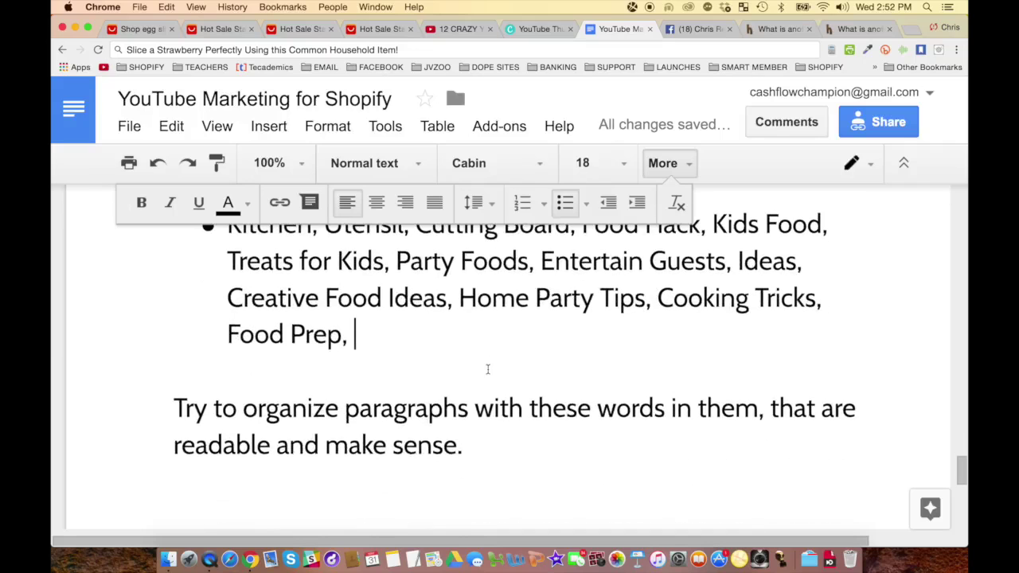
scroll(488, 368, down, 3)
click(541, 349)
key(Return)
key(Return)
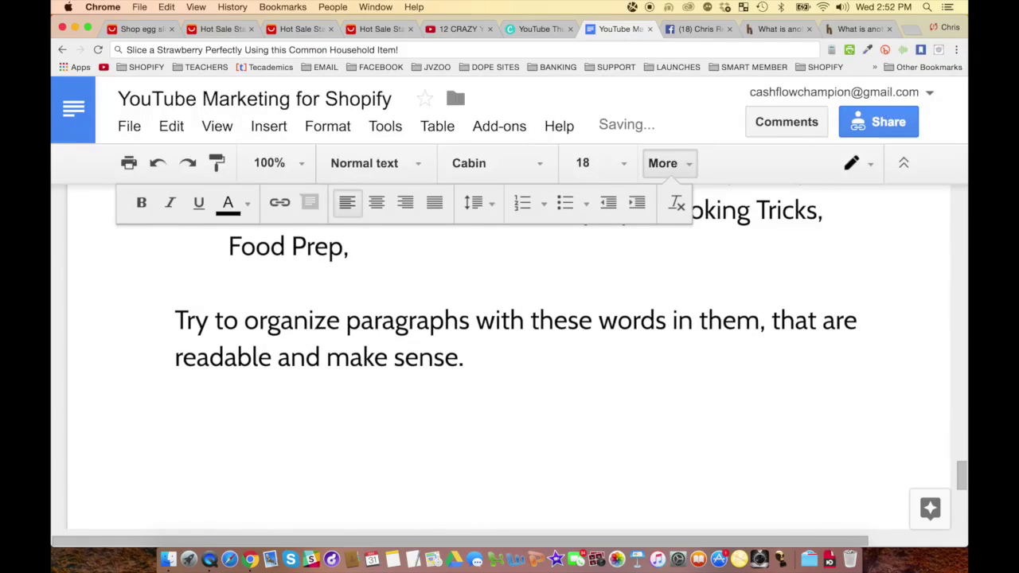
Copy the example title "Strawberry Hack - Slice a Strawberry Perfectly Using this Common Household Item!" from its bullet.
scroll(509, 358, up, 15)
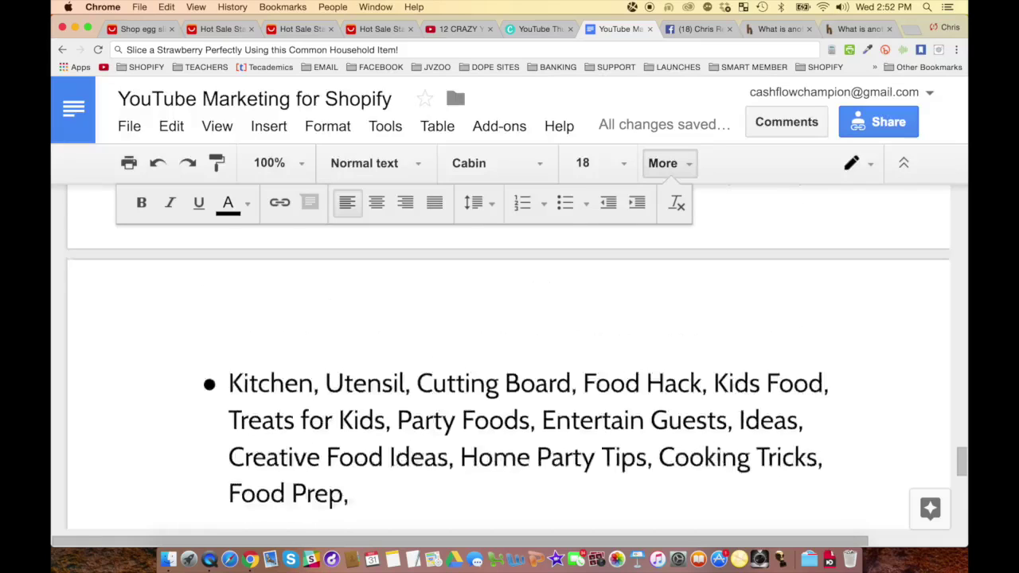
scroll(510, 358, up, 5)
scroll(509, 358, down, 4)
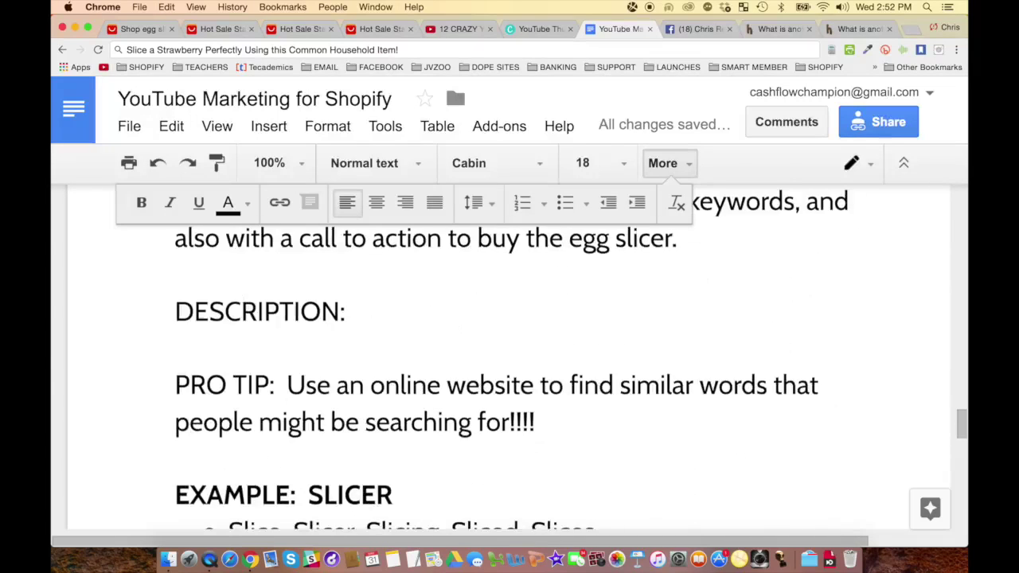
scroll(510, 358, up, 6)
scroll(509, 375, up, 5)
scroll(509, 374, down, 5)
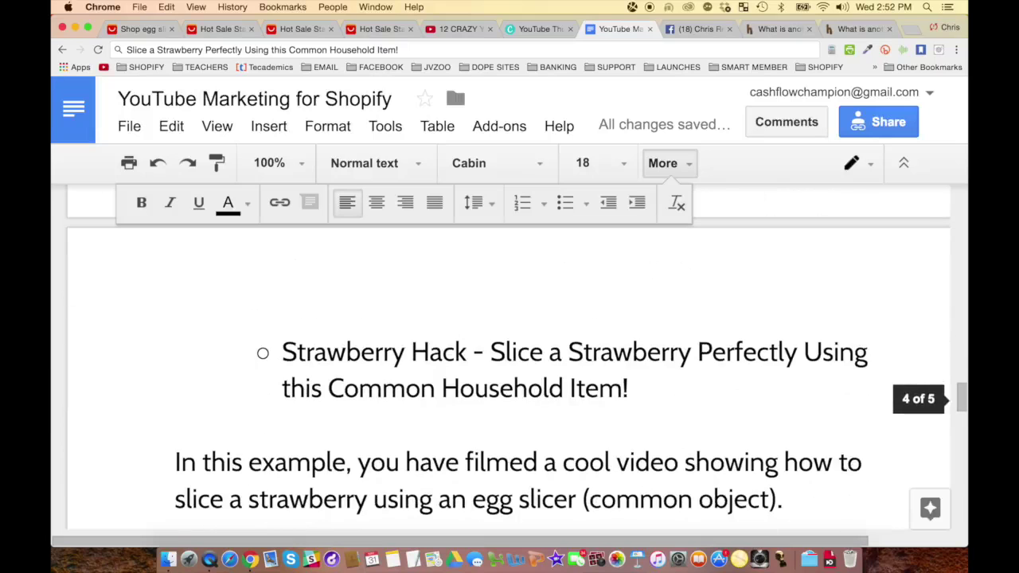
triple_click(597, 352)
key(super+c)
Add the heading "DESCRIPTION:" below the advice on organizing paragraphs, followed by a blank line.
scroll(624, 367, down, 10)
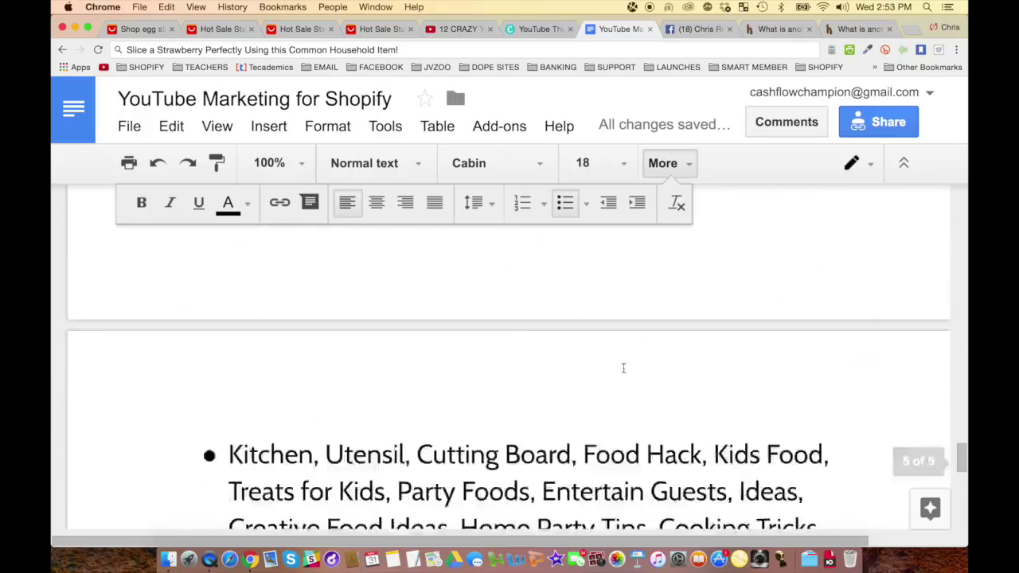
scroll(624, 368, up, 2)
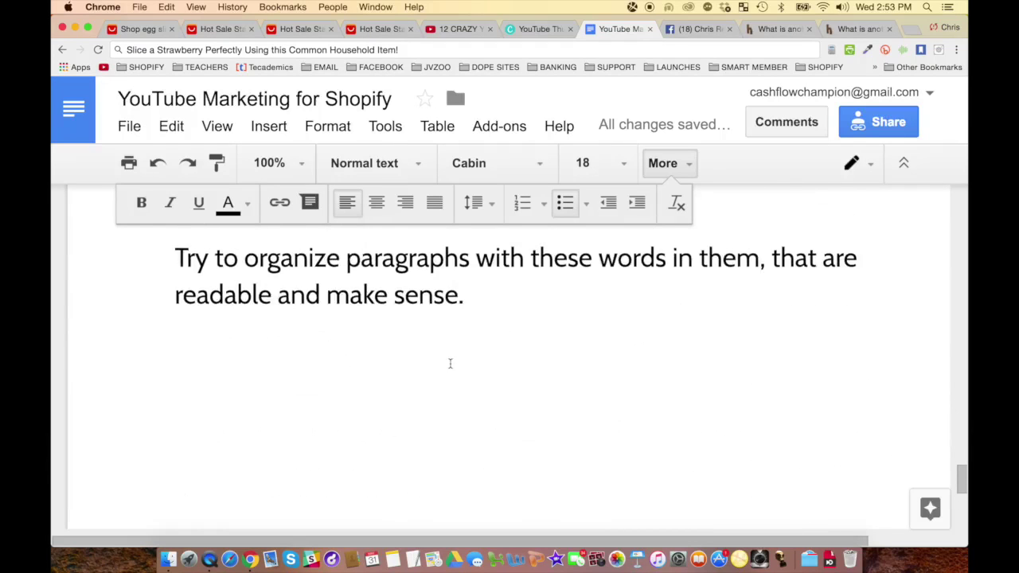
scroll(450, 363, up, 8)
scroll(449, 363, down, 8)
scroll(450, 363, down, 2)
scroll(363, 293, up, 1)
click(324, 314)
text(DESCRITIO)
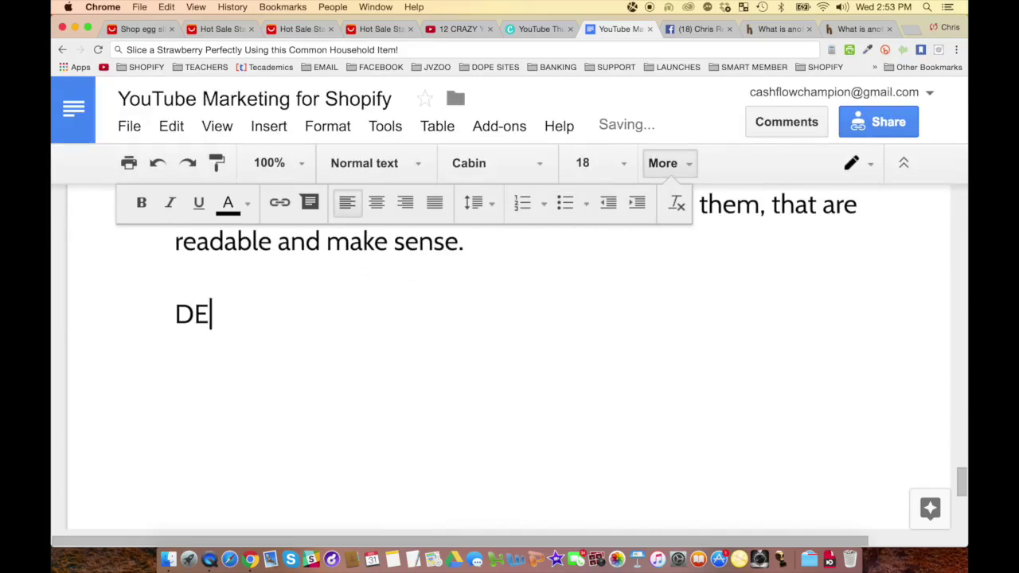
key(BackSpace)
key(BackSpace)
key(BackSpace)
text(PTION:)
key(Return)
key(Return)
Paste the copied title under the new DESCRIPTION heading and remove its bullet and indentation.
key(super+v)
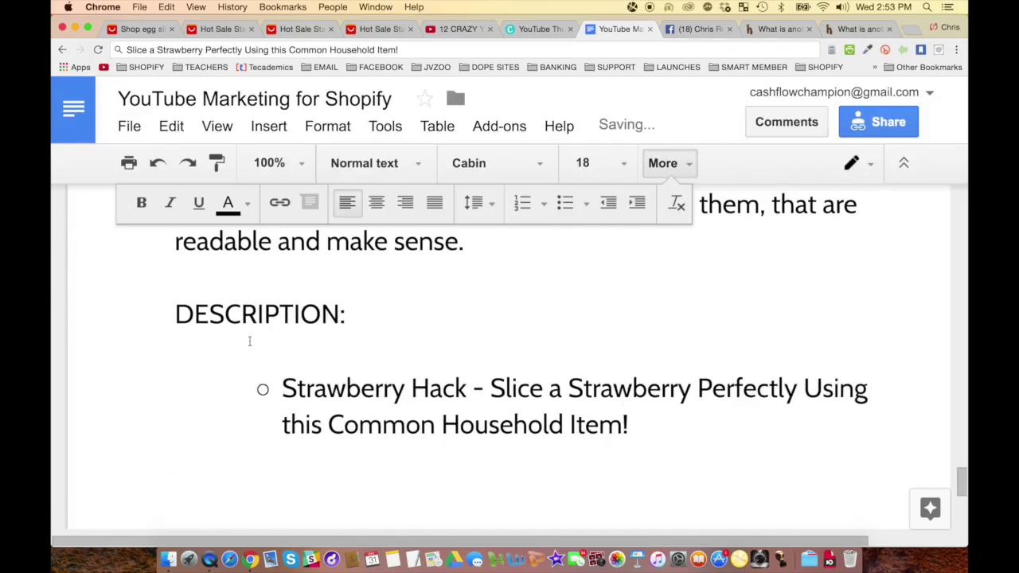
key(Up)
key(Up)
key(BackSpace)
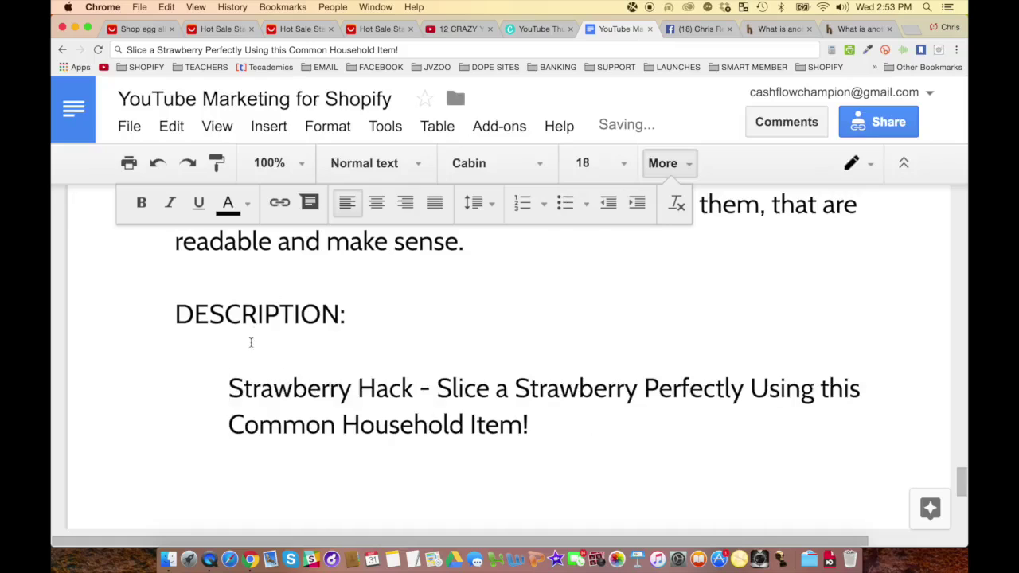
key(BackSpace)
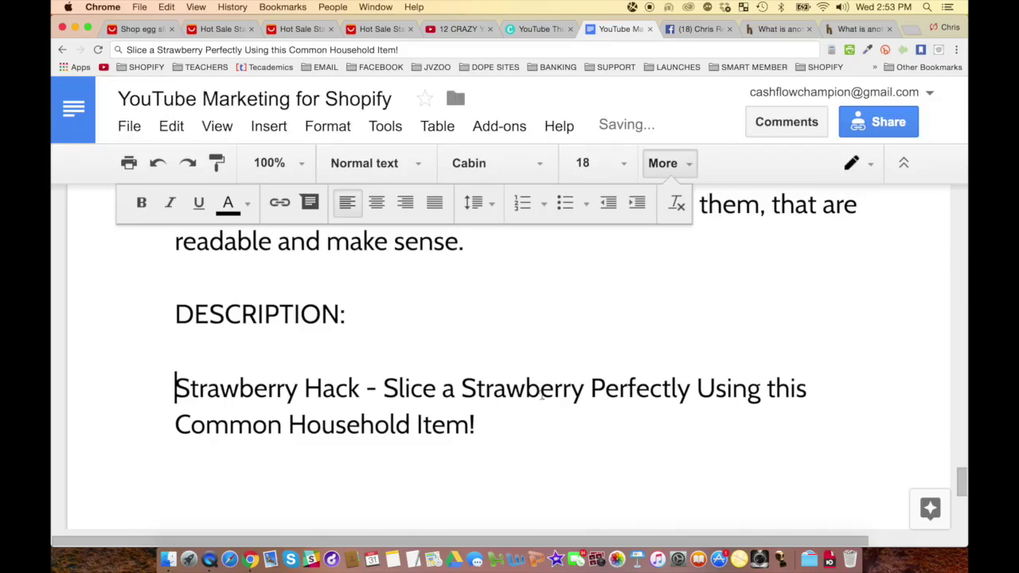
Replace "Strawberry Hack -" with "How to" in the pasted title and begin a new paragraph below with "This Cooking Trick".
drag(383, 387, 112, 385)
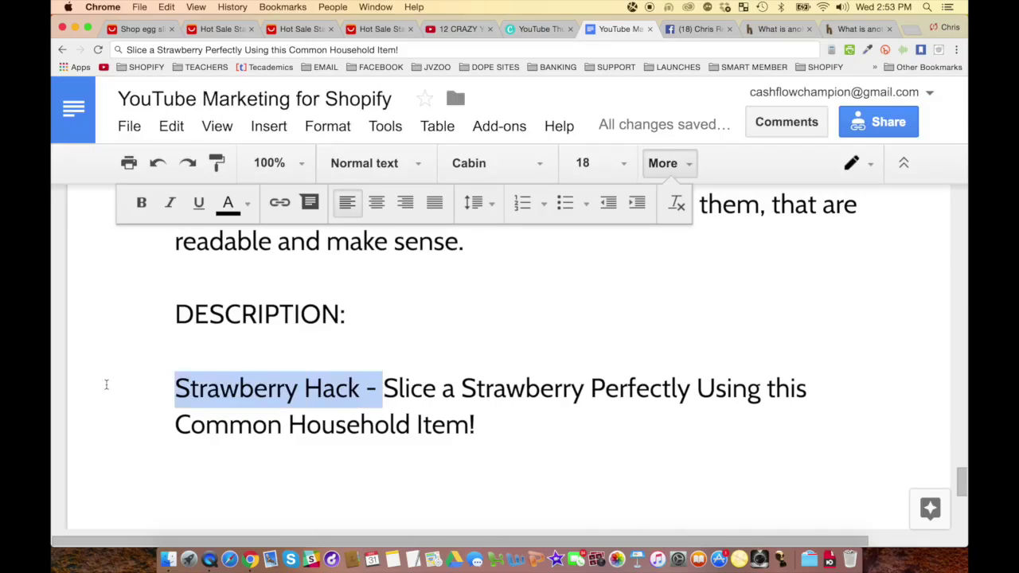
text(How to)
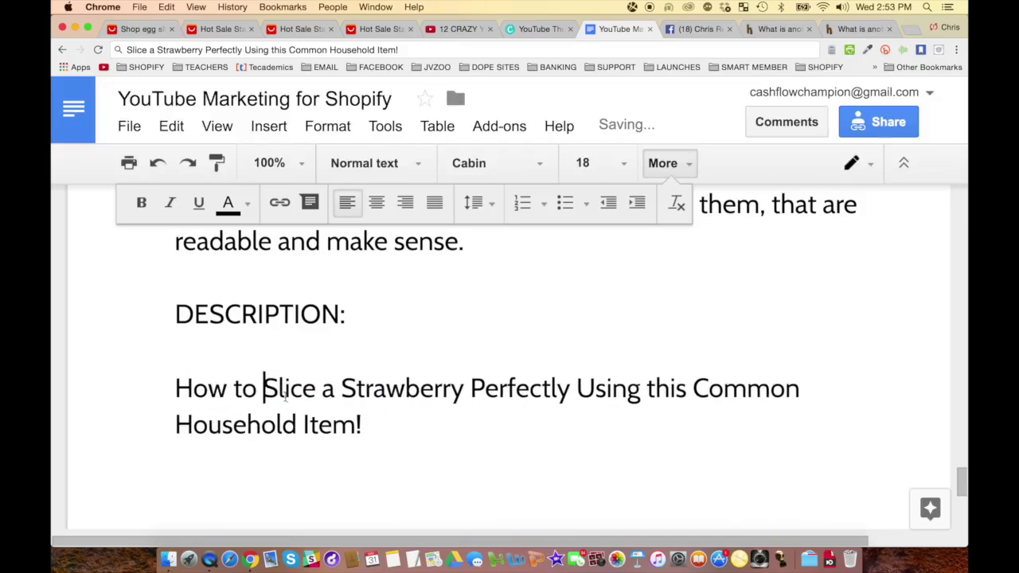
click(362, 425)
key(Return)
key(Return)
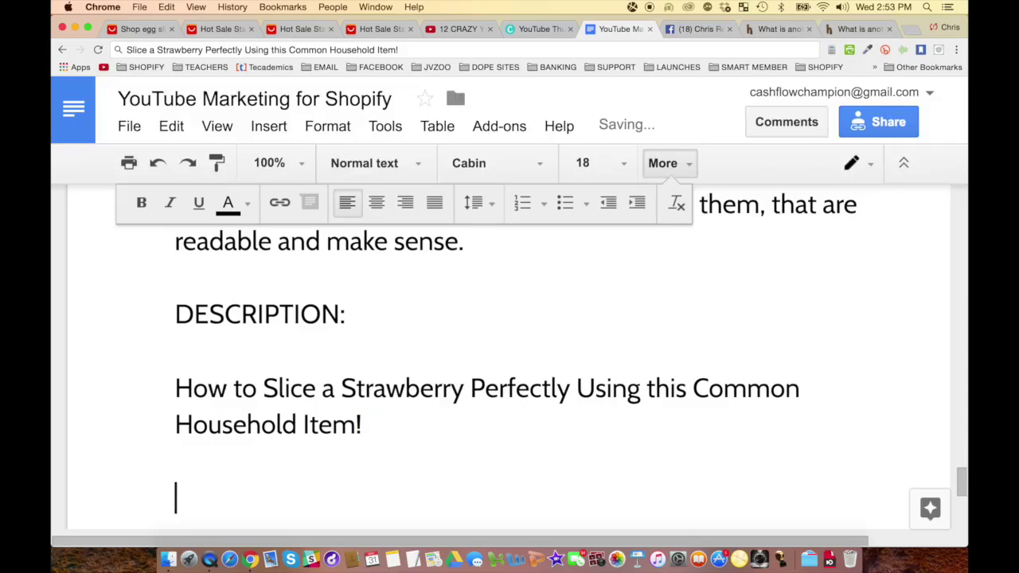
text(This Cooking Trick)
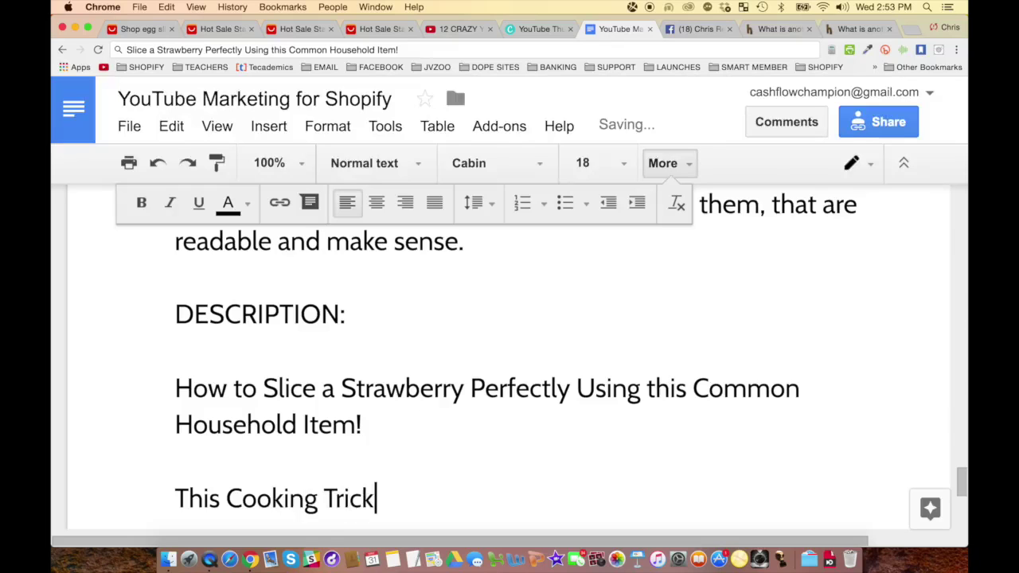
Bold "Cooking Tricks" in the bulleted keyword list to mark it as used.
scroll(518, 349, up, 10)
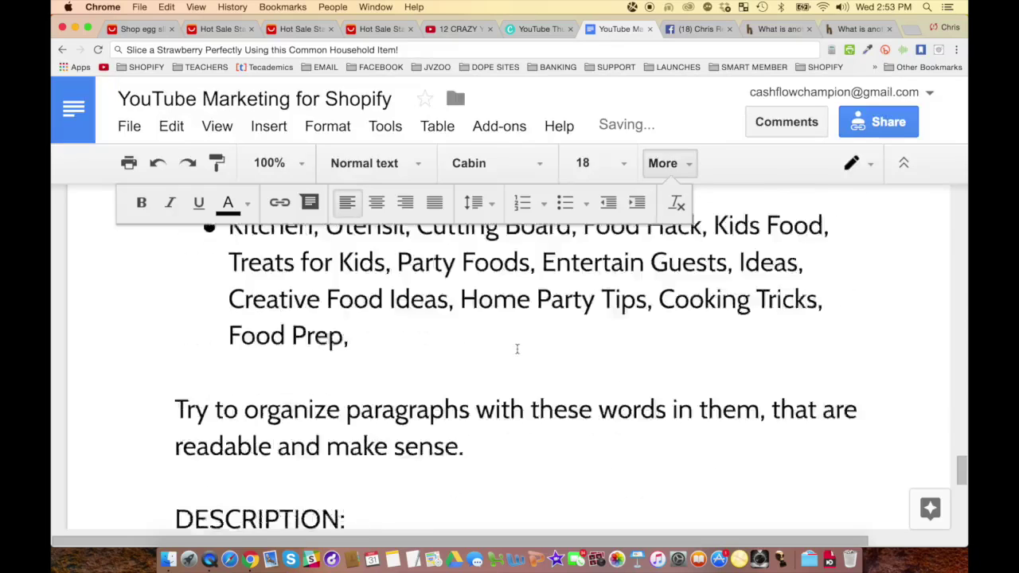
scroll(518, 350, down, 2)
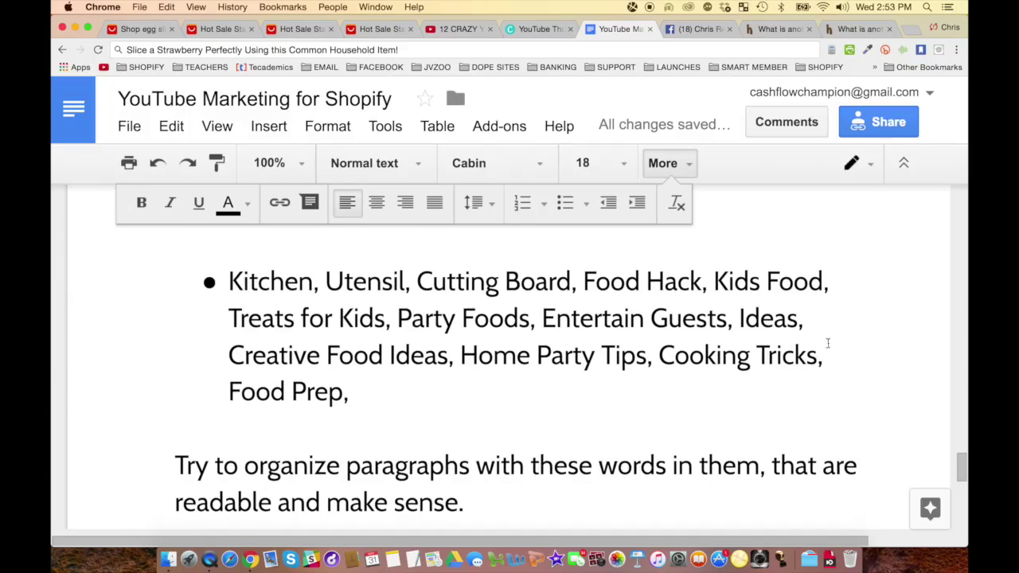
drag(820, 356, 658, 355)
key(ctrl+b)
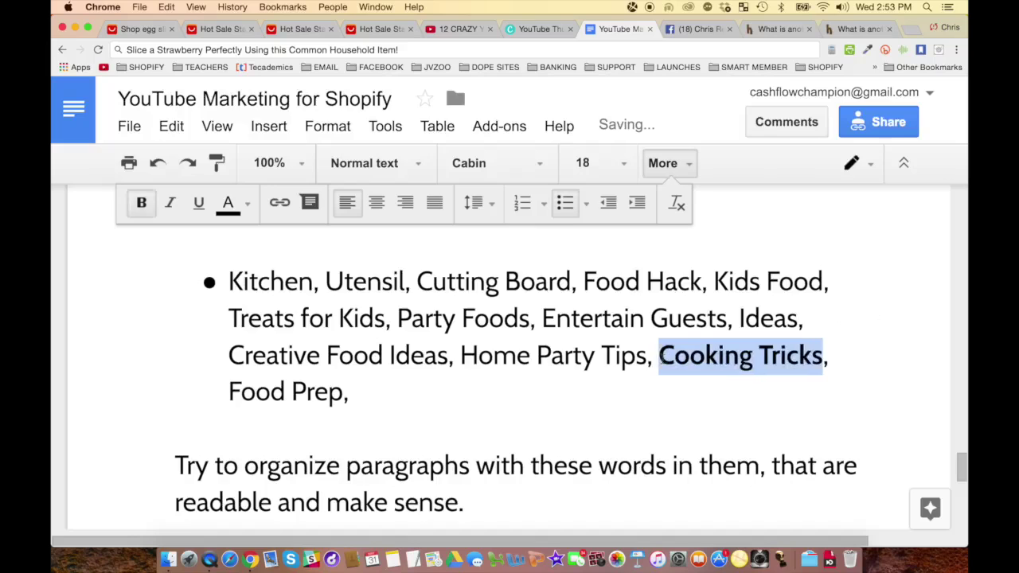
Continue the "This Cooking Trick" sentence with "is a Fun Home Kitchen Food Hack".
scroll(437, 352, down, 2)
scroll(436, 351, down, 5)
click(384, 355)
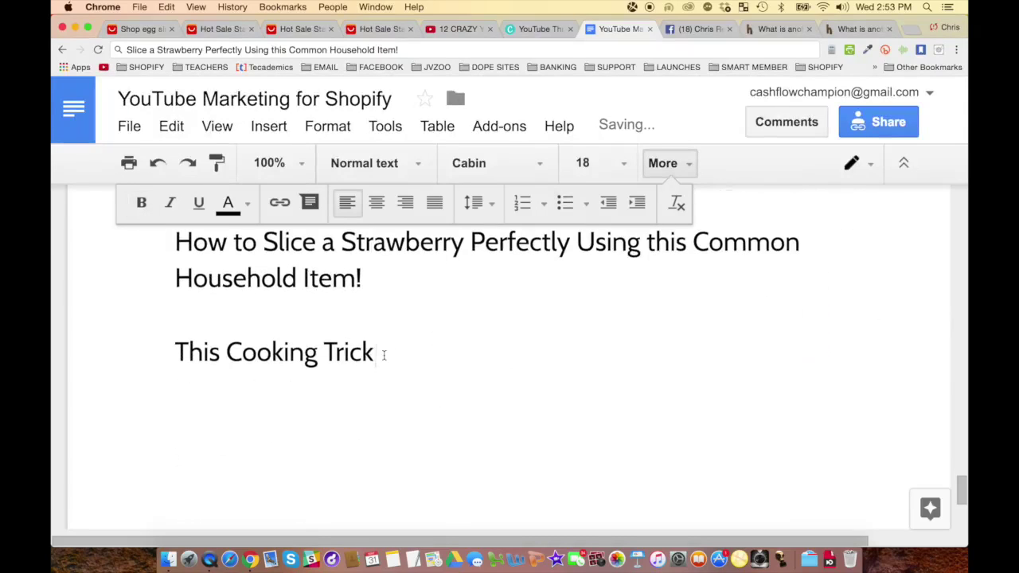
text(is a Fun)
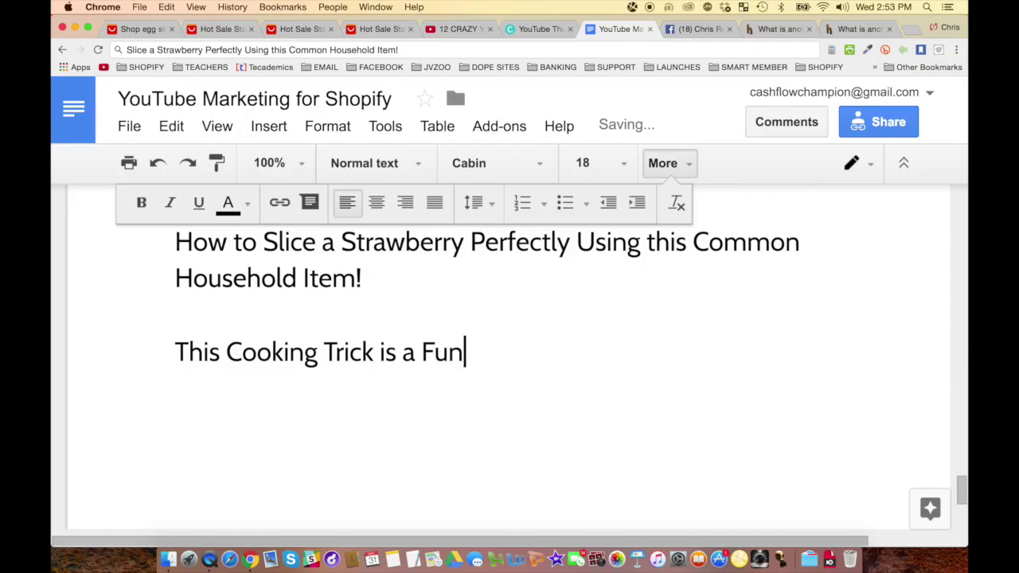
text( Hou)
key(BackSpace)
key(BackSpace)
text(ome Kitchen)
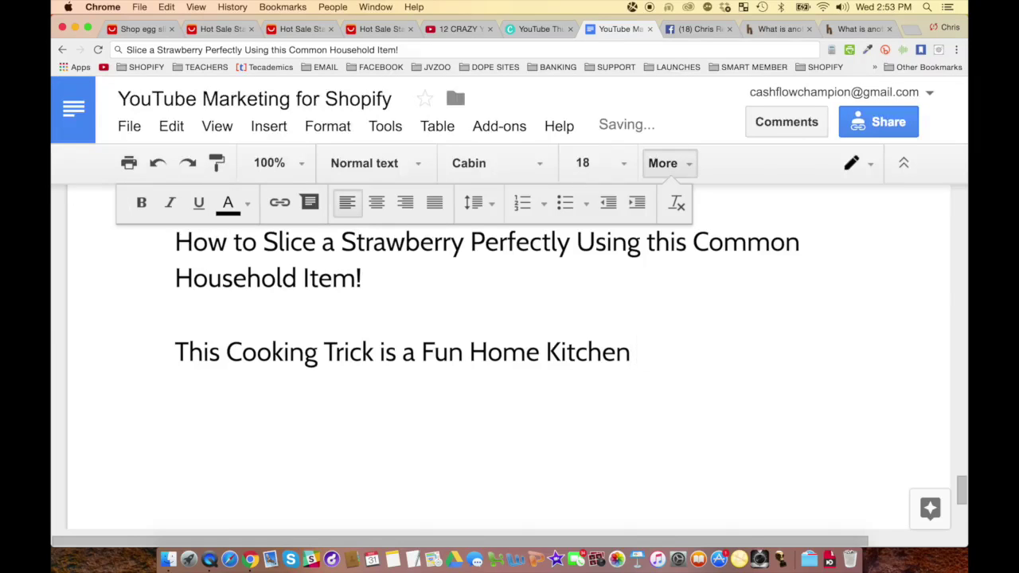
text( Food Hack)
Bold "Food Hack" and "Kitchen" in the bulleted keyword list.
scroll(486, 368, up, 3)
scroll(485, 368, up, 10)
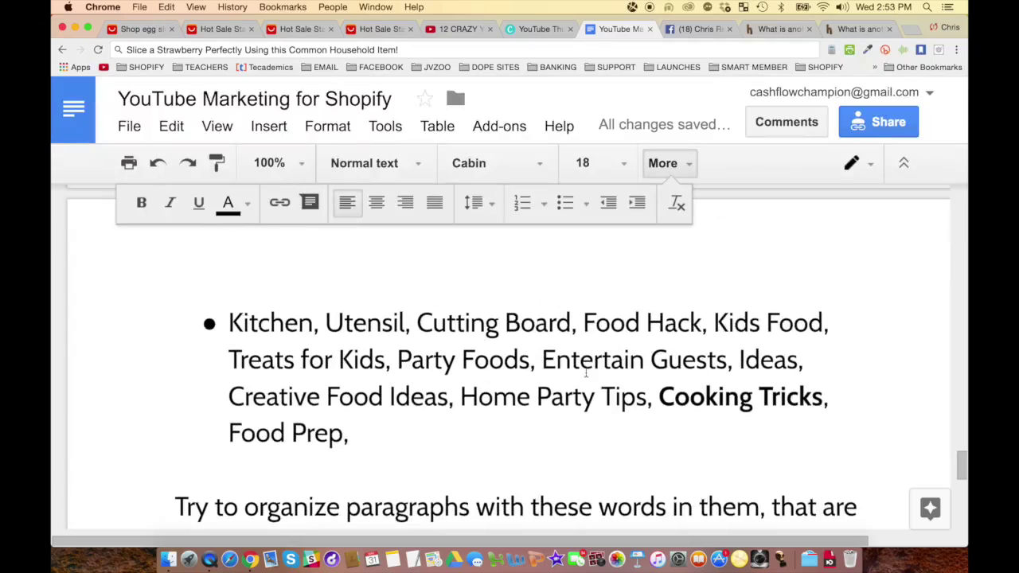
drag(585, 323, 702, 324)
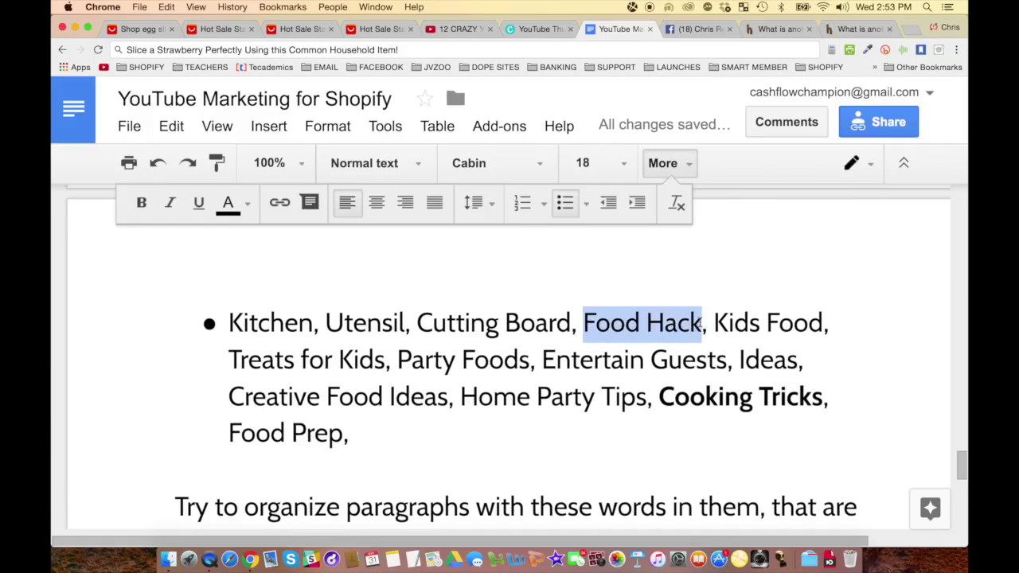
key(super+b)
double_click(287, 321)
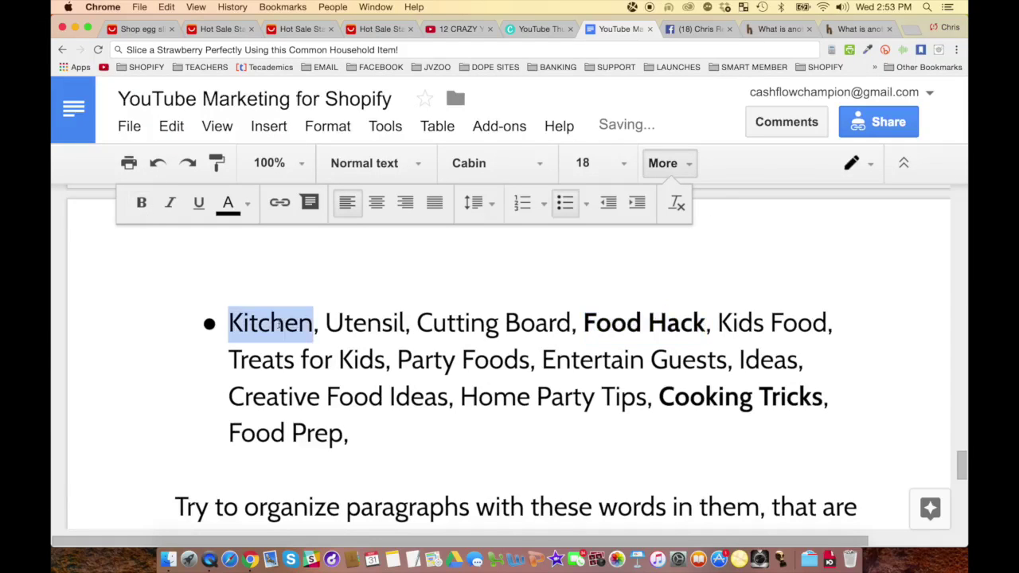
key(super+b)
Continue the "This Cooking Trick" sentence after "Food Hack" with "Perfect for Entertaining Guests, Throwing Home Parties, and".
scroll(485, 399, down, 10)
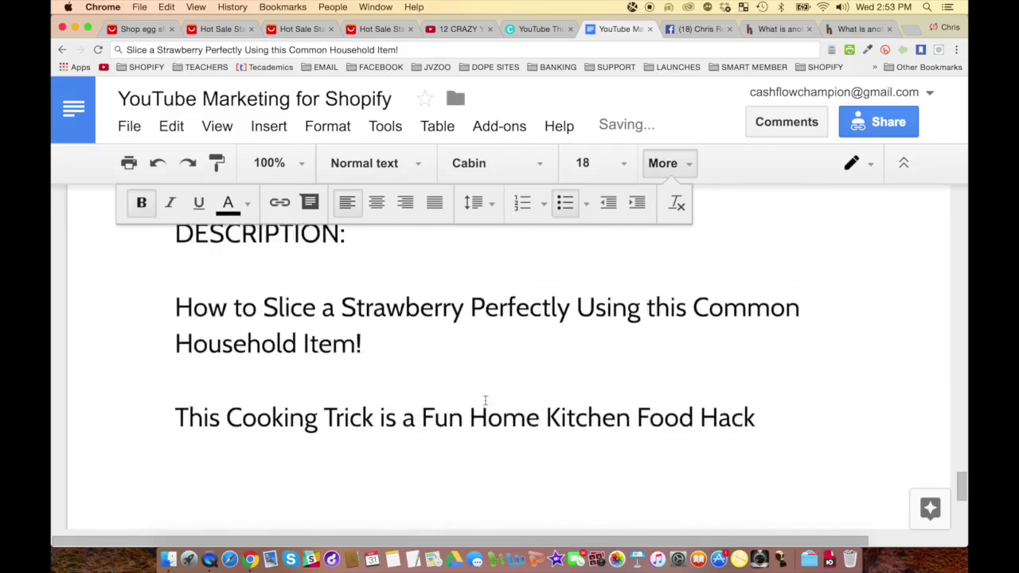
click(760, 321)
text(Perf)
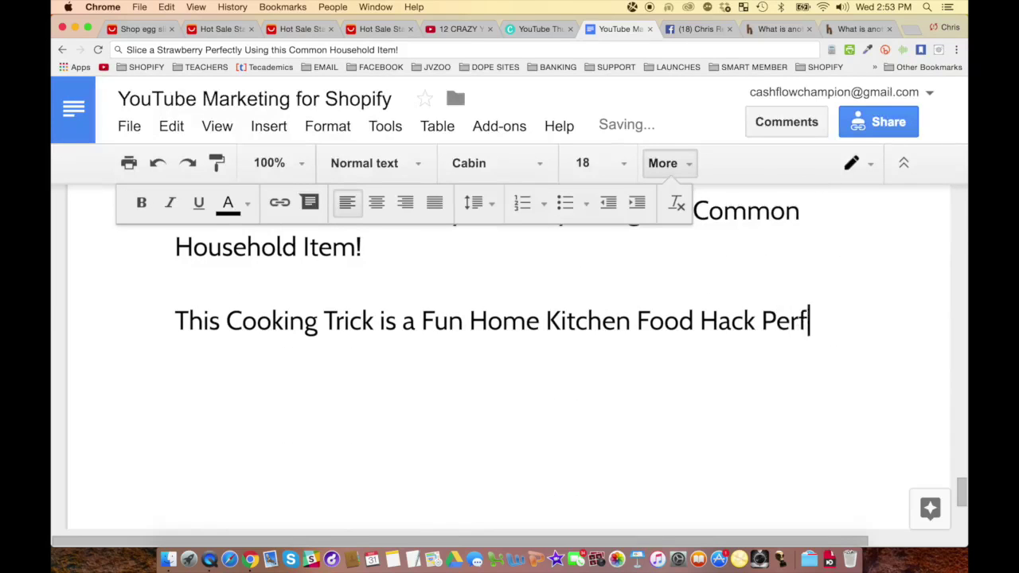
text(ect for Entertaini)
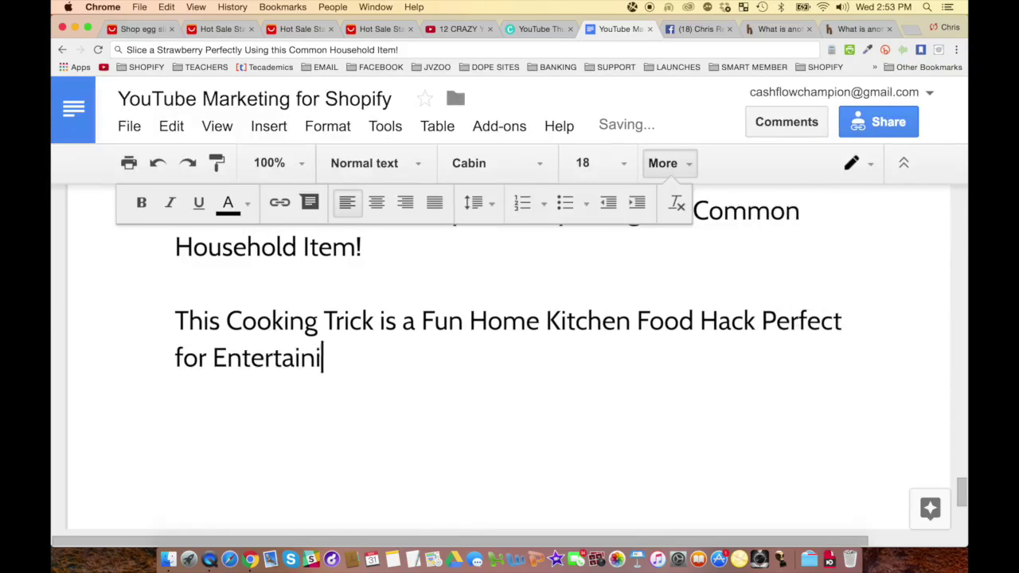
text(ng Guests, Th)
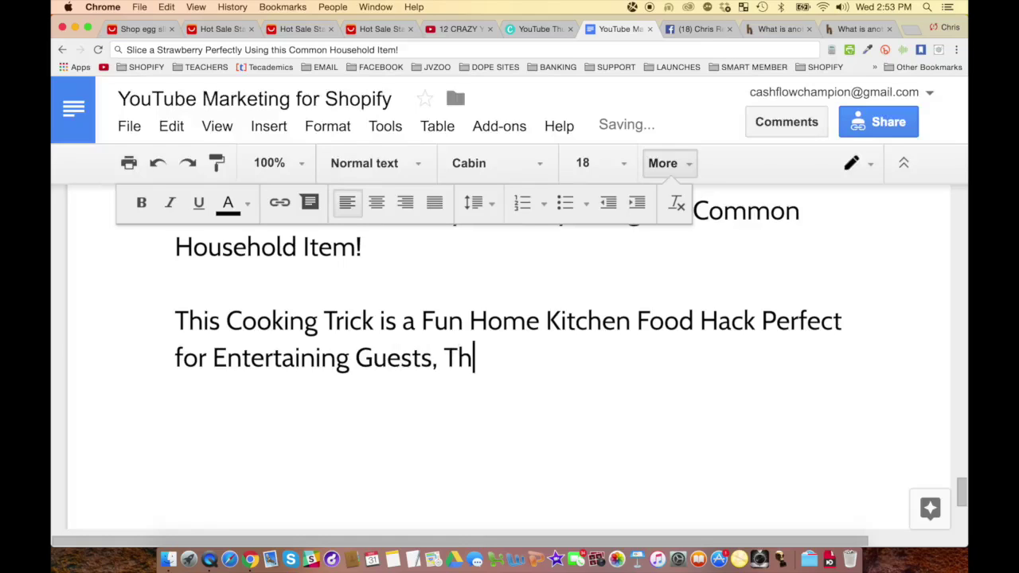
text(rowing Home Parties, and)
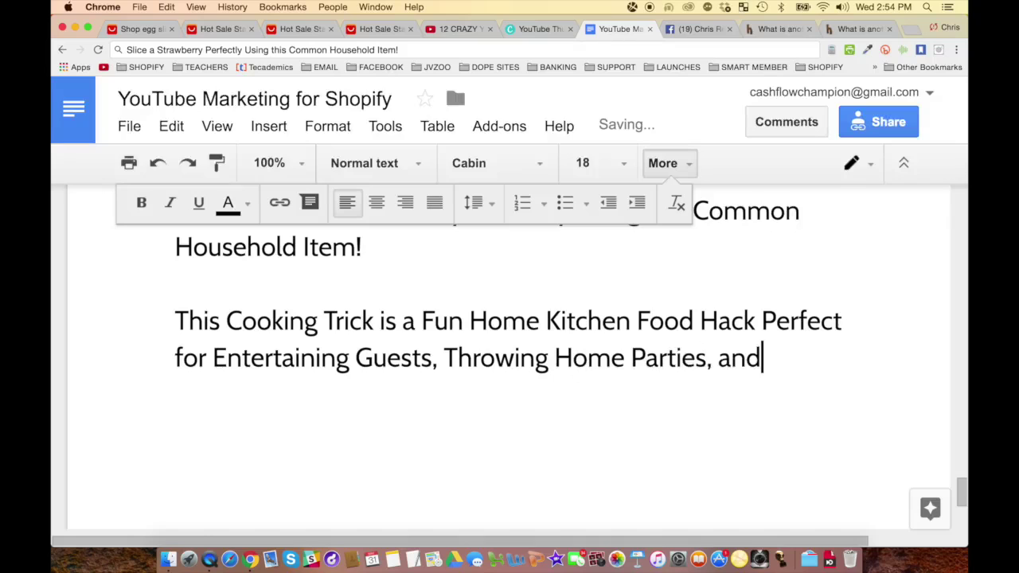
Insert "is the" before "Perfect" and "Idea" after it in the "This Cooking Trick" sentence.
click(762, 322)
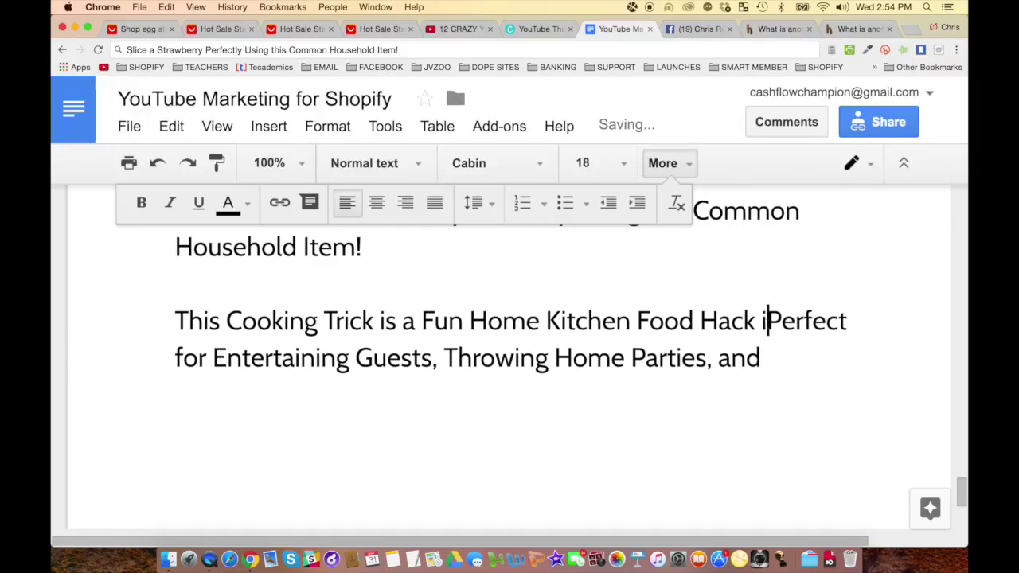
text(is the)
click(263, 357)
text(Idea )
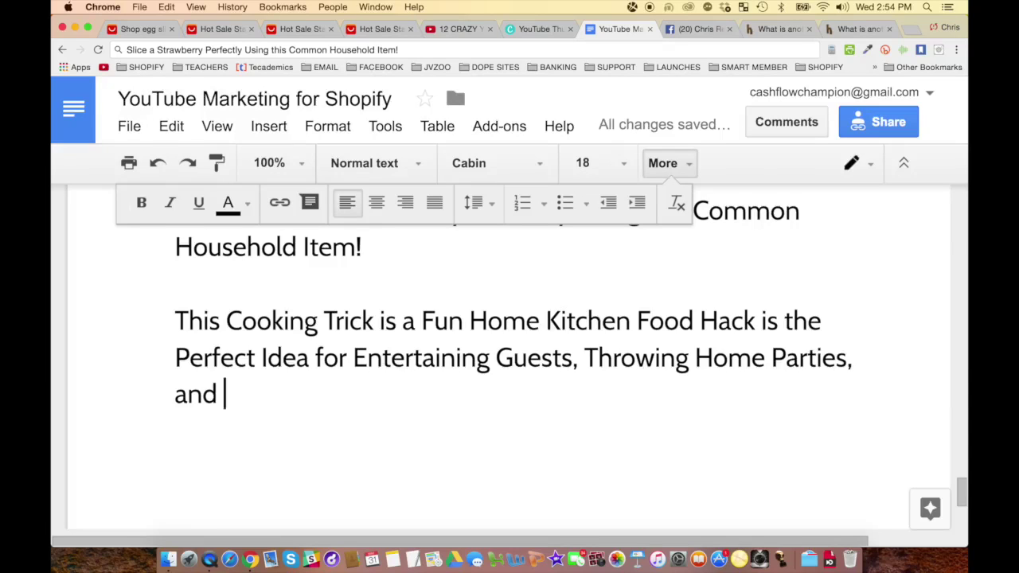
Finish the sentence with "Having Easy to Make Snacks for your Kids!" and add blank lines below it.
text( Having Fund)
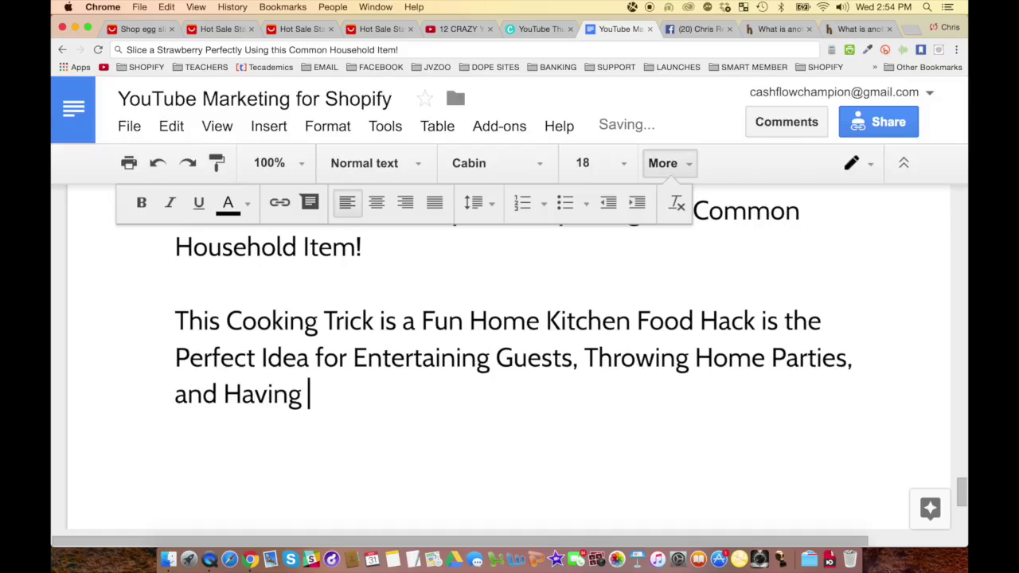
key(BackSpace)
key(BackSpace)
key(BackSpace)
key(BackSpace)
text(Easy to Make Snac)
key(BackSpace)
text(nacks for your Kids!)
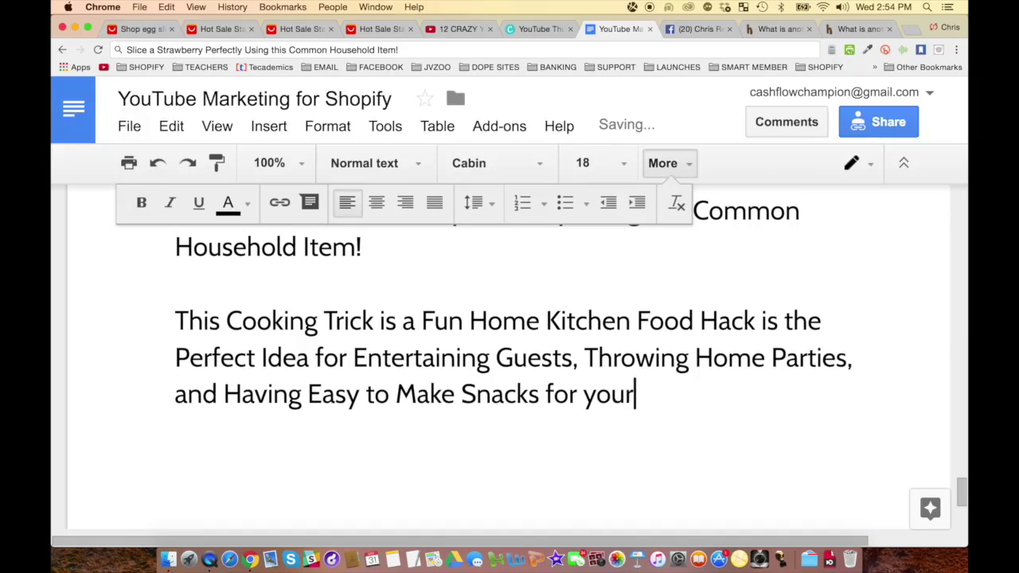
key(Return)
key(Return)
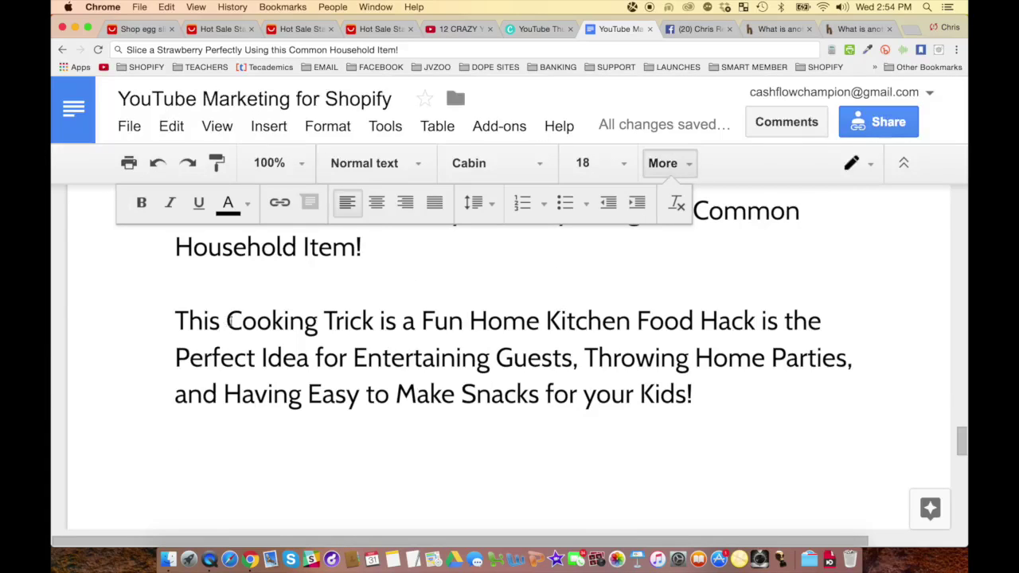
Underline the keywords "Cooking Trick", "Fun", "Home Kitchen" and "Food Hack" in the description paragraph.
drag(227, 321, 373, 321)
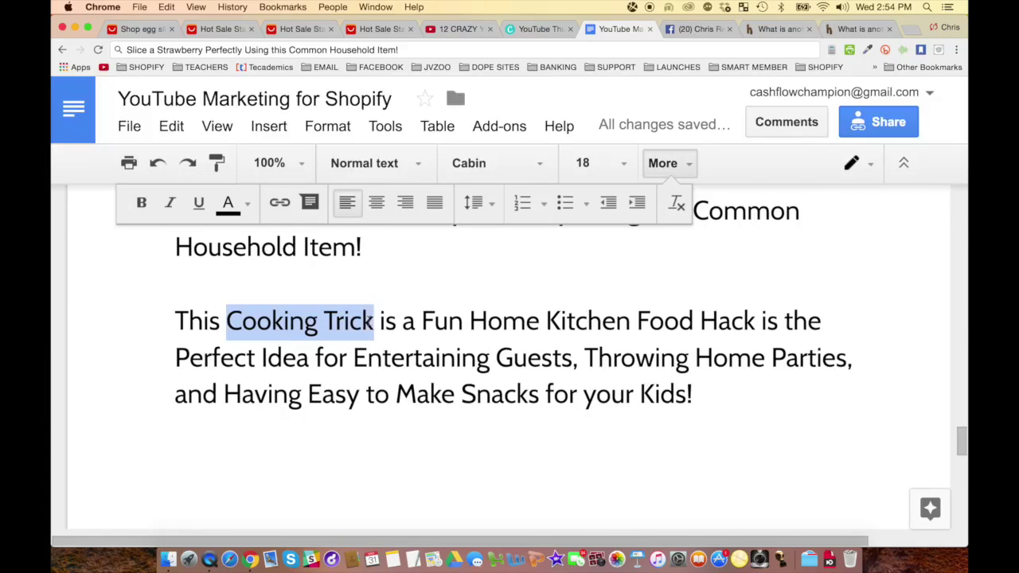
key(ctrl+u)
double_click(443, 320)
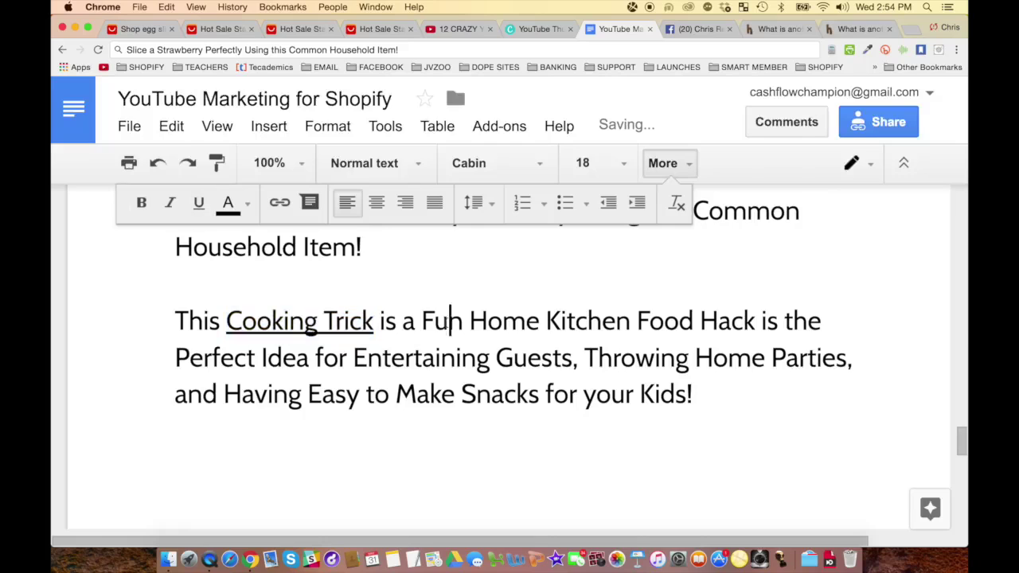
key(ctrl+u)
drag(470, 323, 755, 322)
key(ctrl+u)
key(ctrl+u)
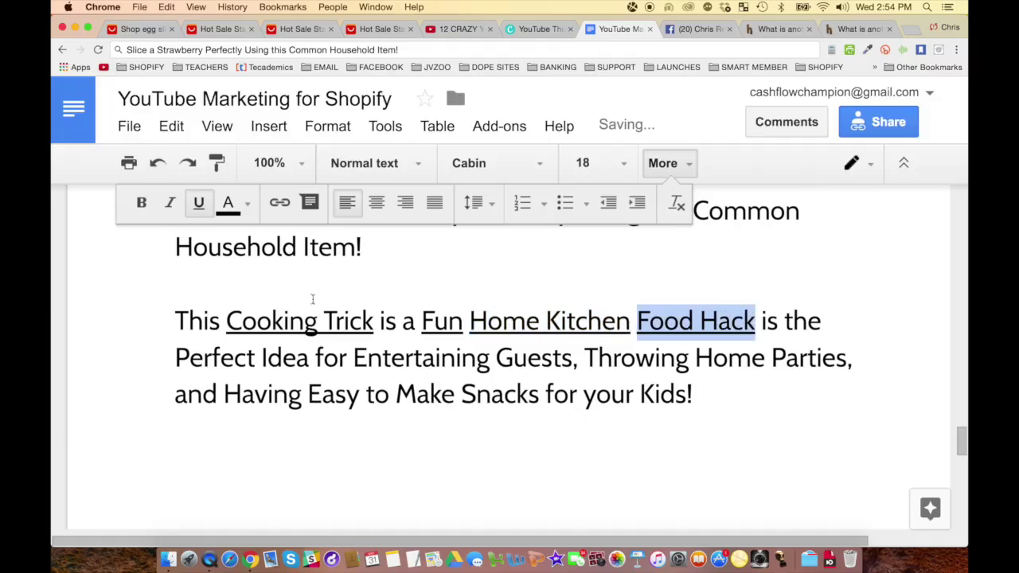
Underline "Idea", "Entertaining Guests" and "Home Parties" in the description paragraph.
double_click(285, 363)
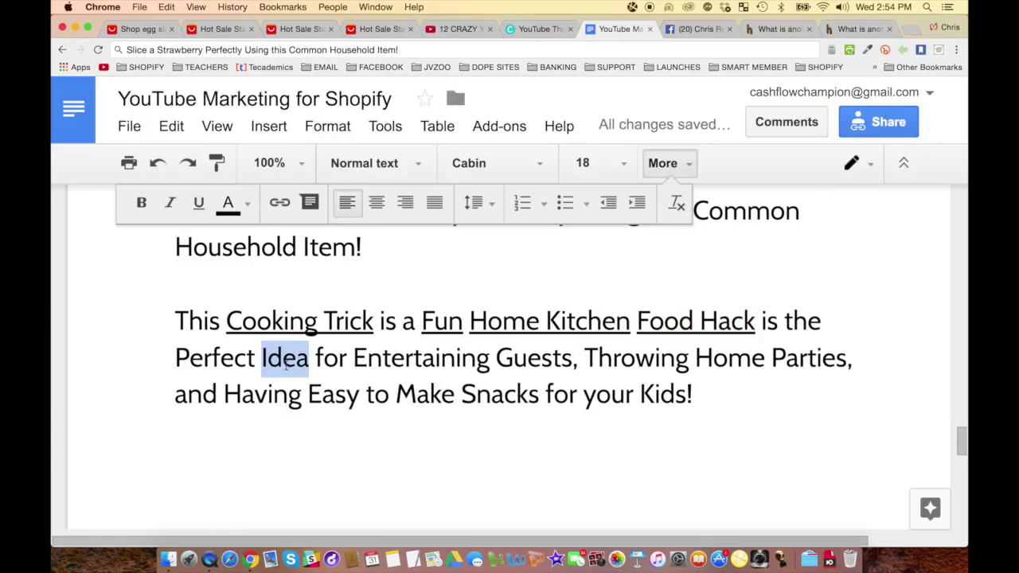
key(ctrl+u)
drag(354, 358, 574, 360)
key(ctrl+u)
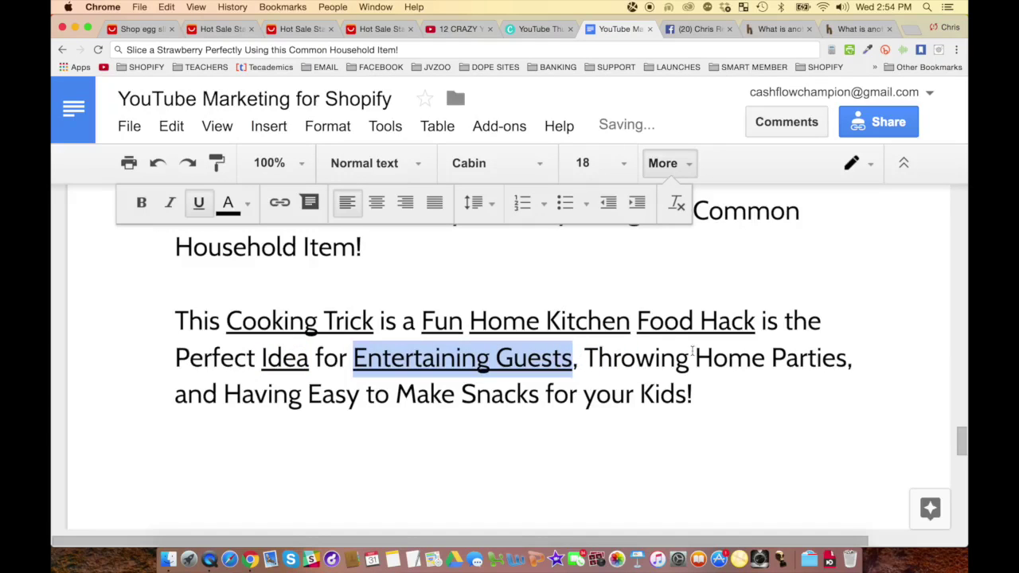
drag(695, 358, 848, 360)
key(ctrl+u)
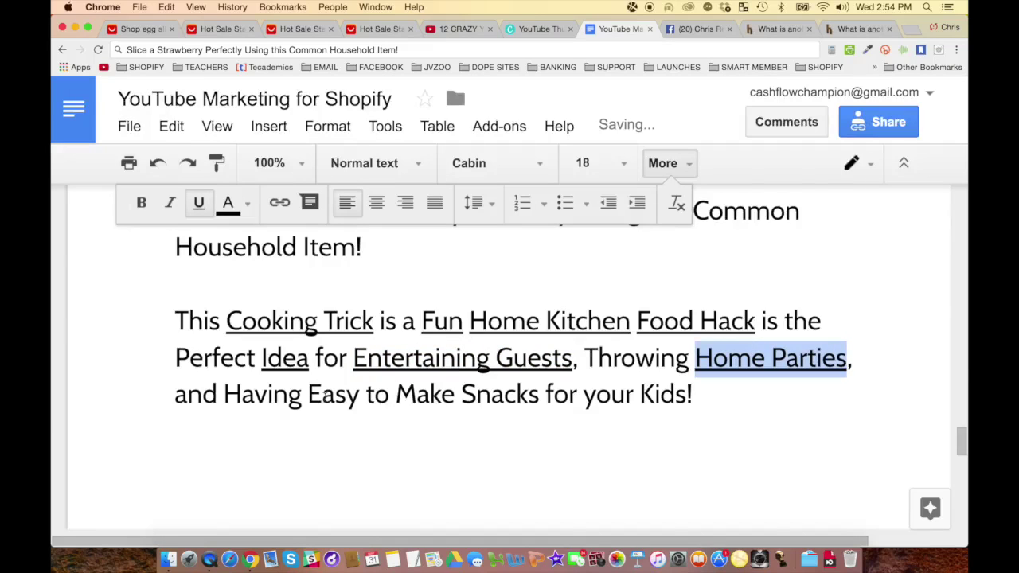
Underline "Easy", "Snacks" and "Kids" in the last part of the description sentence.
double_click(326, 394)
key(ctrl+u)
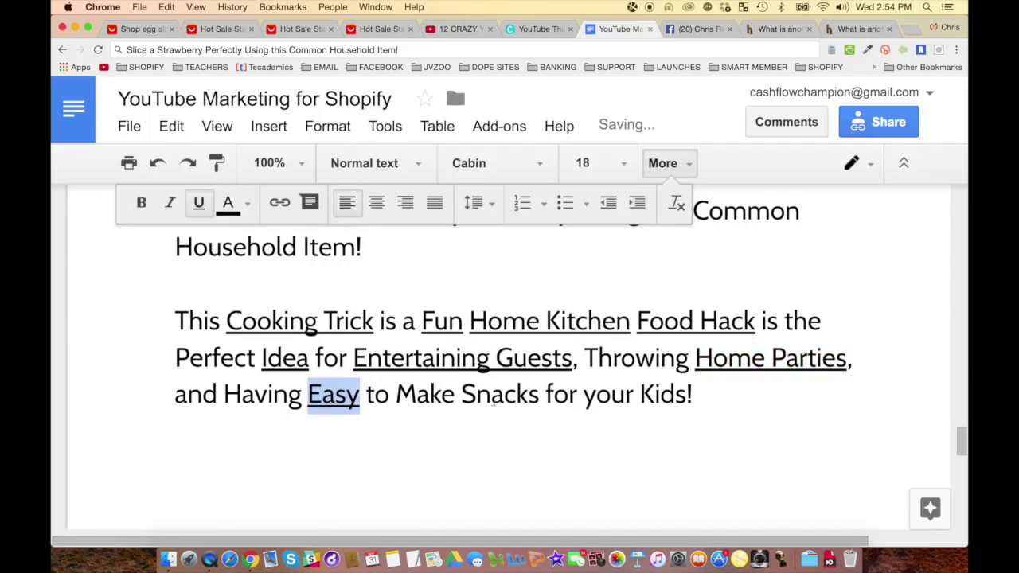
click(488, 389)
double_click(488, 394)
key(ctrl+u)
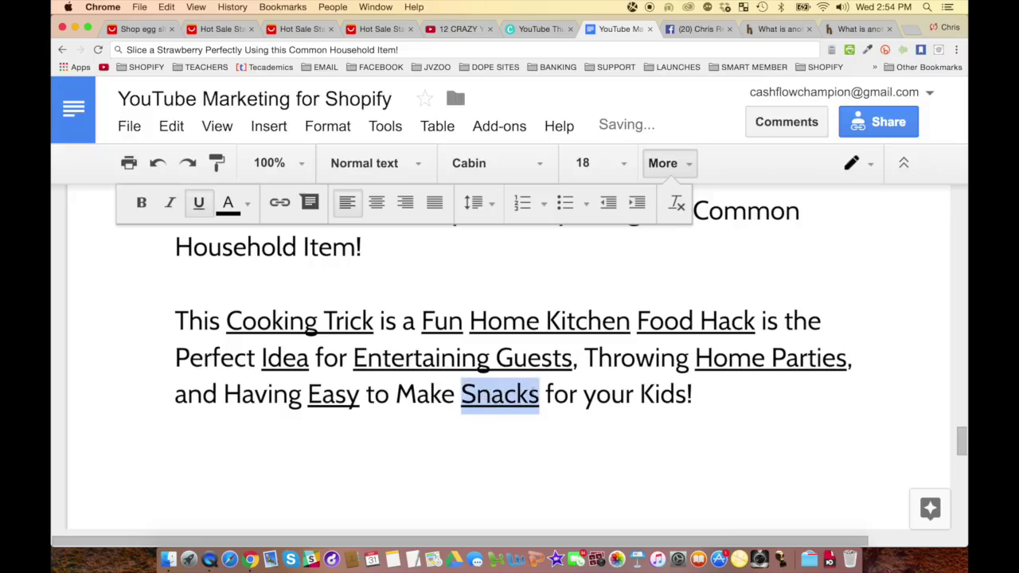
double_click(655, 394)
key(ctrl+u)
click(661, 394)
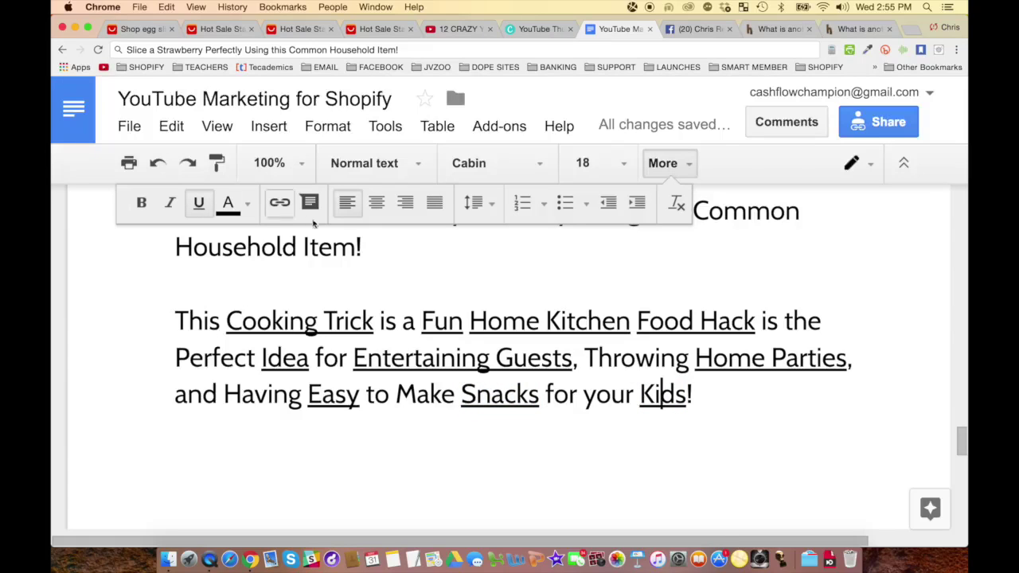
Insert "that" between "Food Hack" and "is the Perfect Idea" in the description sentence.
scroll(281, 276, up, 2)
scroll(334, 331, down, 2)
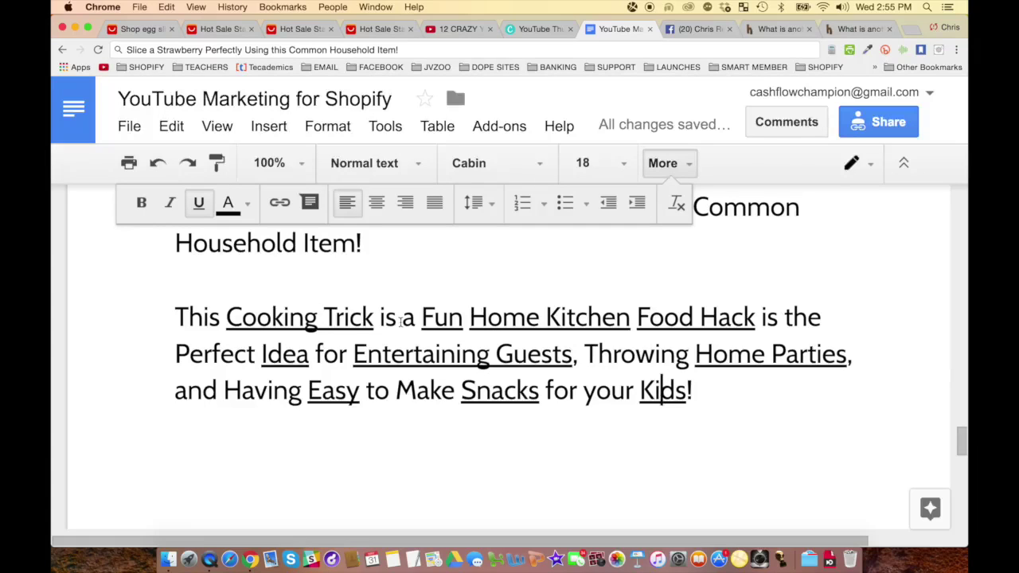
click(758, 321)
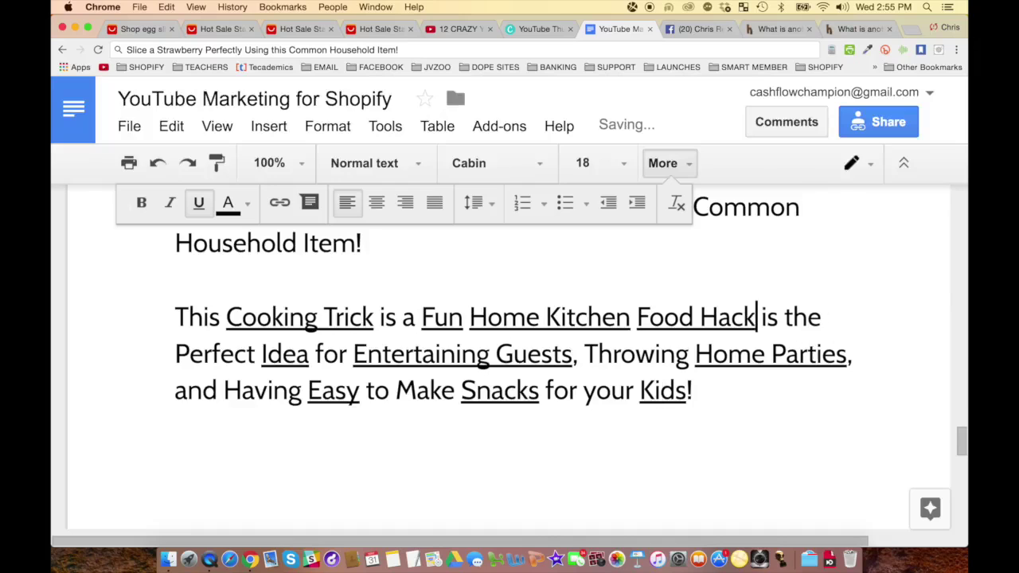
text(that)
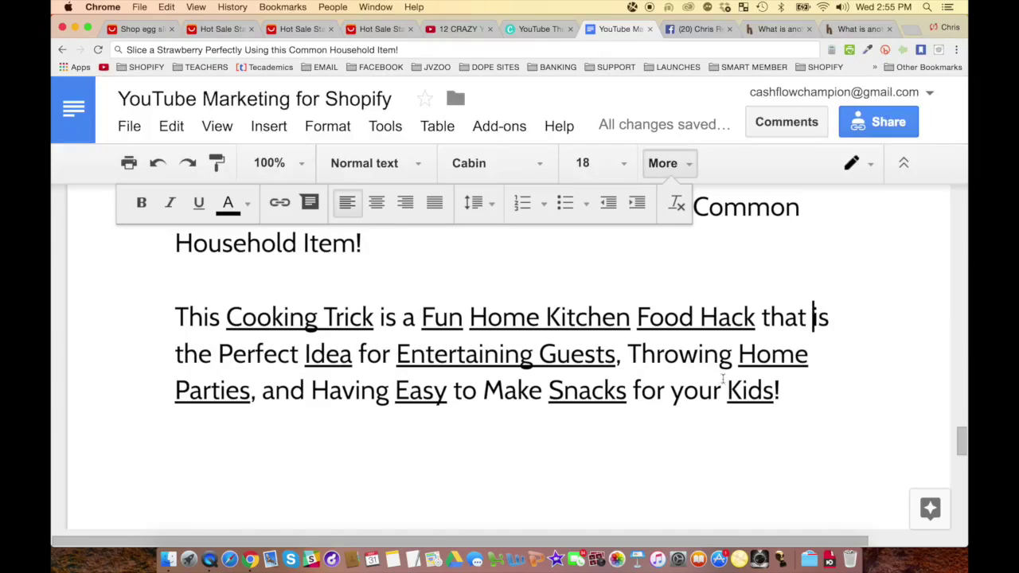
Begin a new paragraph below with "In this video we use a common household item (an Egg Slicer".
click(661, 433)
key(Return)
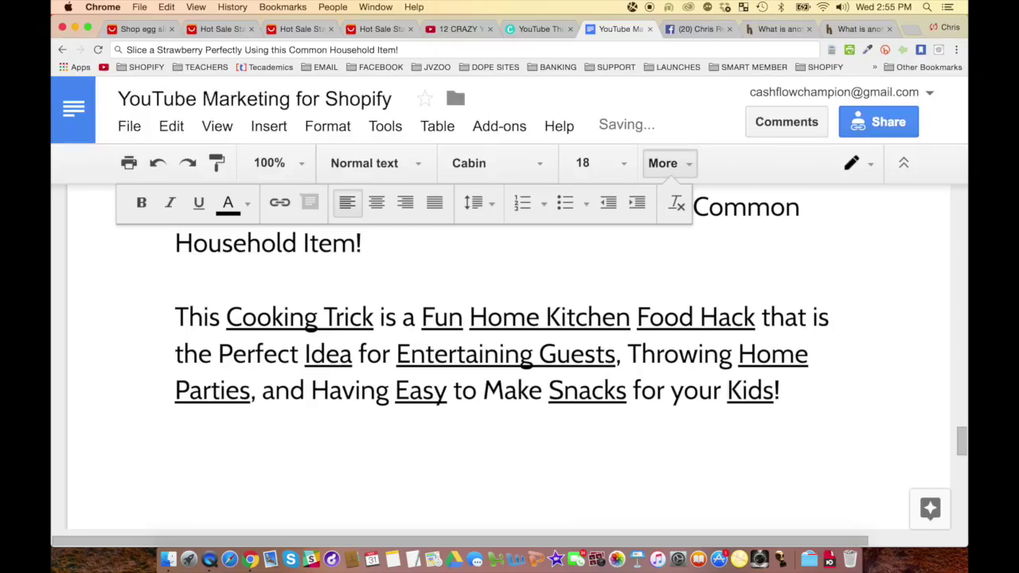
text(In this video we )
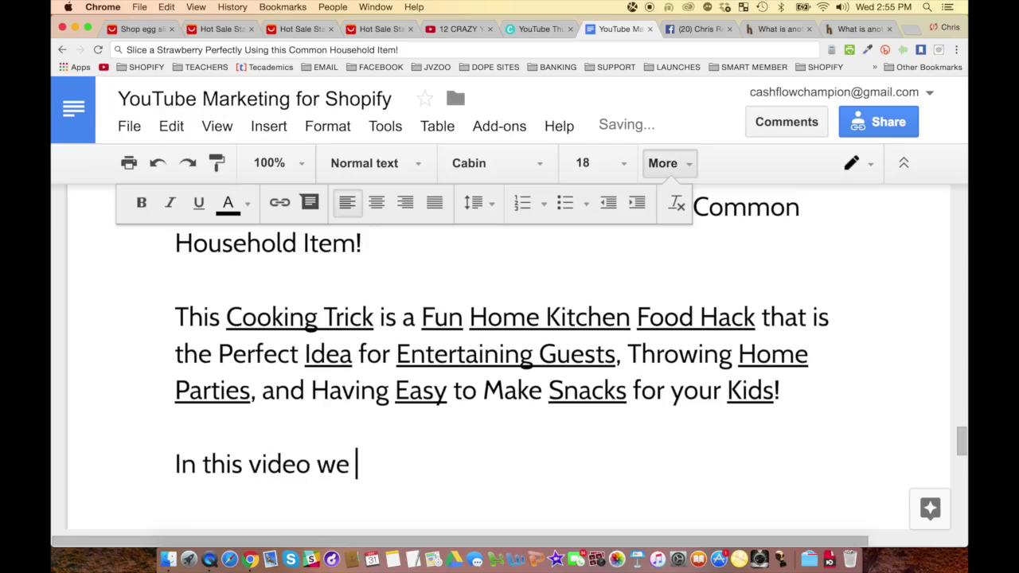
text(use a common househh)
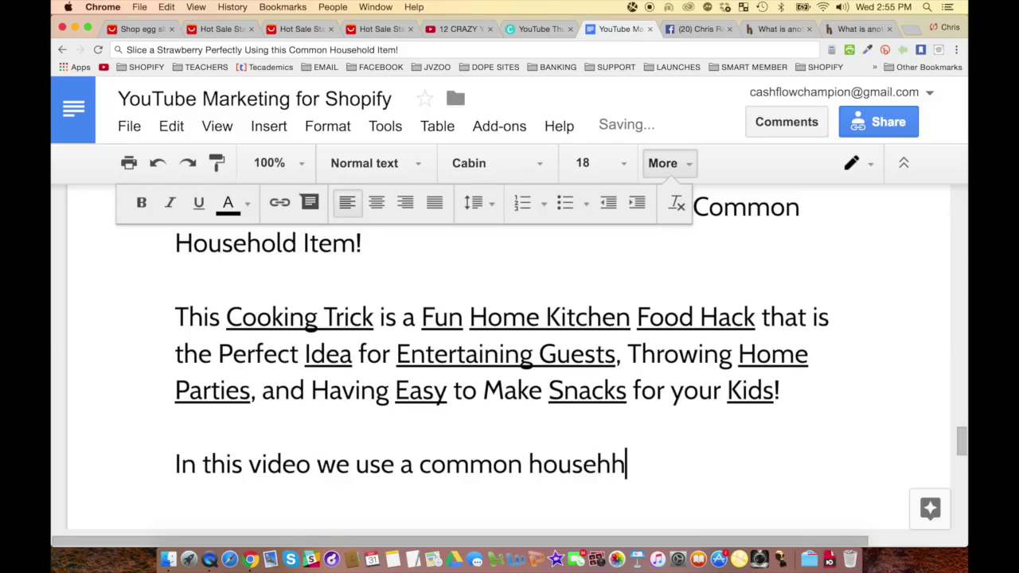
key(BackSpace)
text(old i)
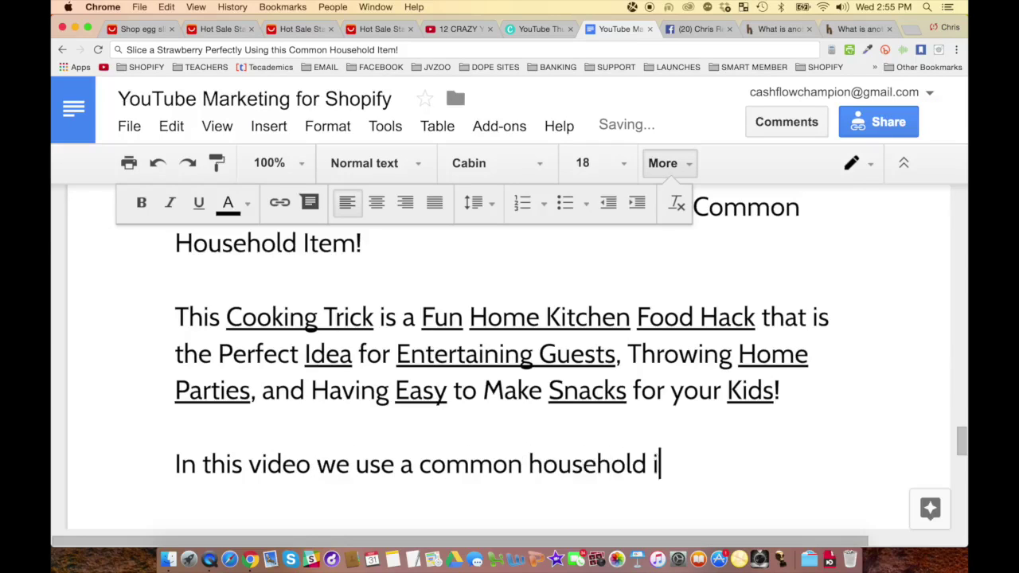
text(tem (an Egg C)
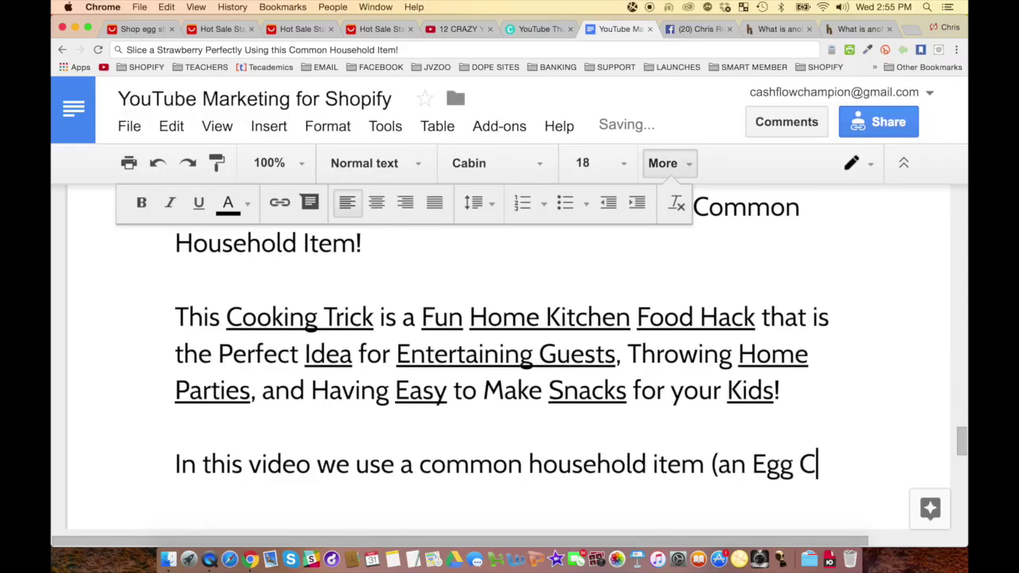
key(BackSpace)
text(Slicer whic)
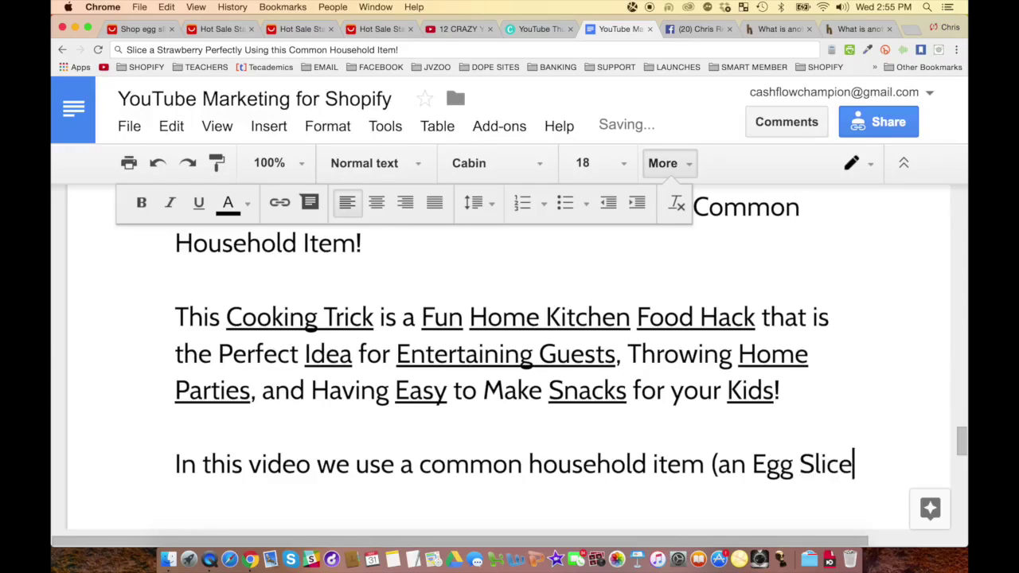
Continue the egg slicer sentence with "which you can get FREE here:".
key(BackSpace)
key(BackSpace)
text(i)
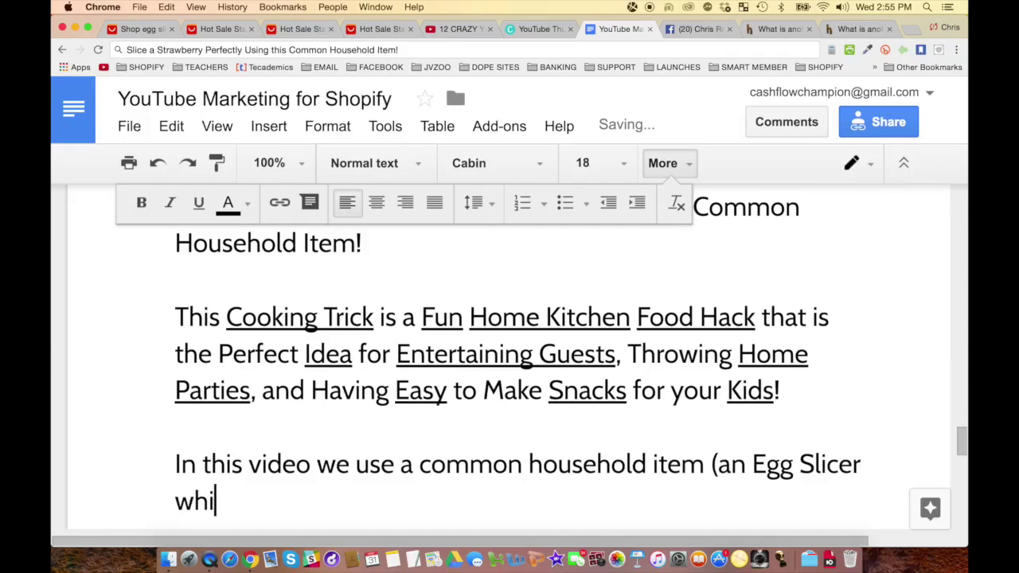
text(ch you can get FR)
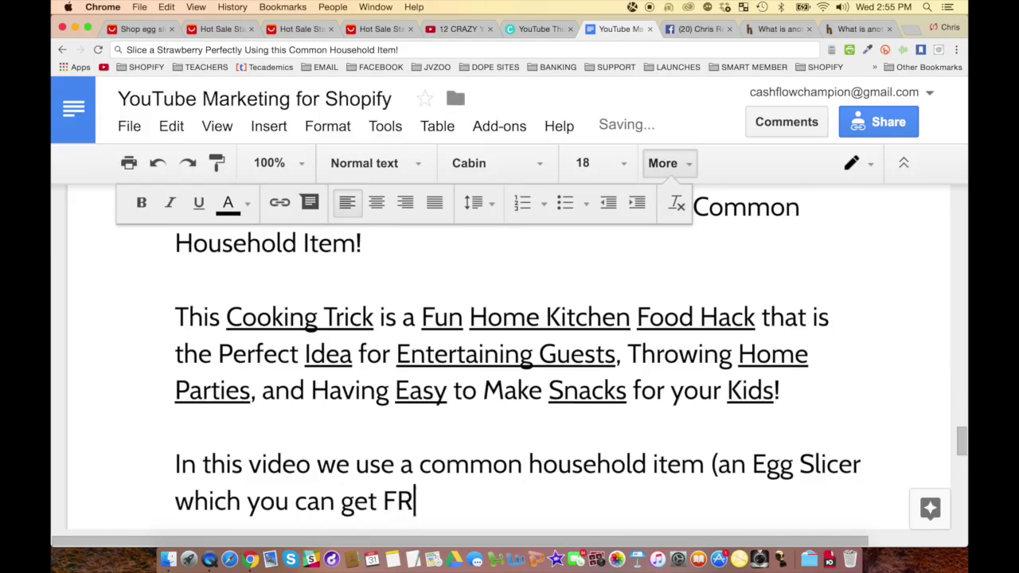
text(EE here:  htt)
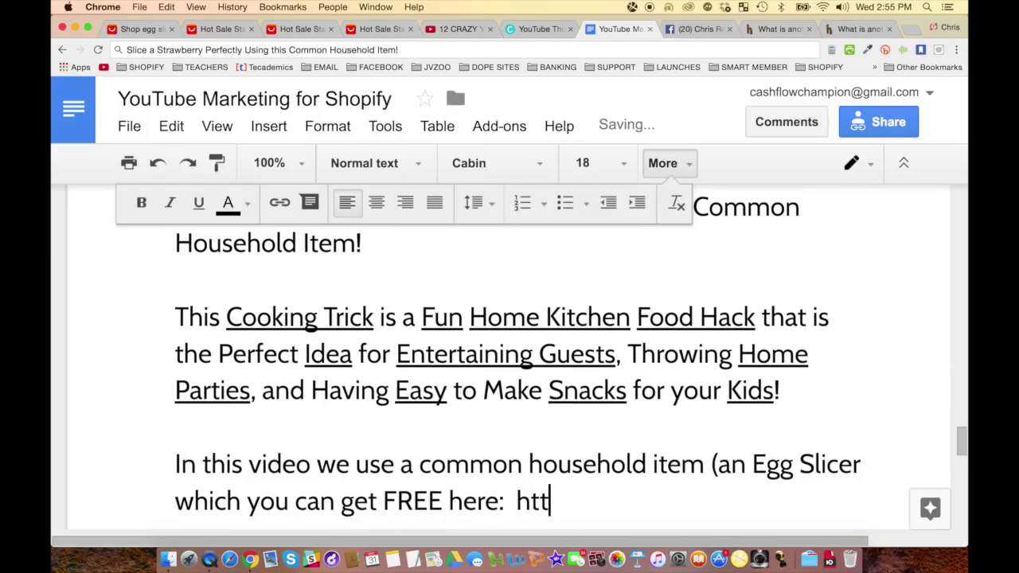
text(p://bit.ly)
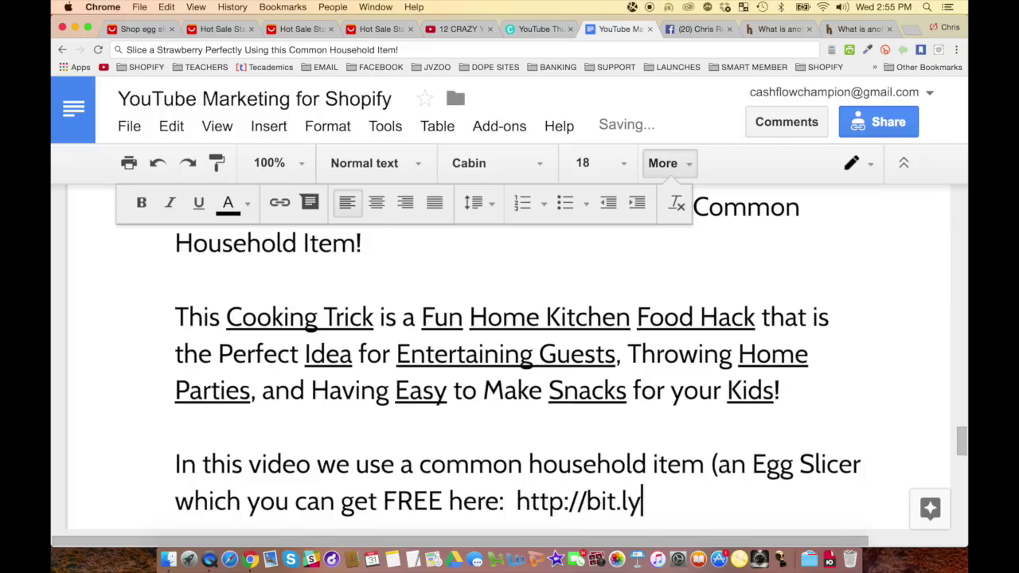
text(/egg-s)
key(BackSpace)
key(BackSpace)
key(BackSpace)
key(BackSpace)
key(BackSpace)
key(BackSpace)
key(BackSpace)
key(BackSpace)
key(BackSpace)
key(BackSpace)
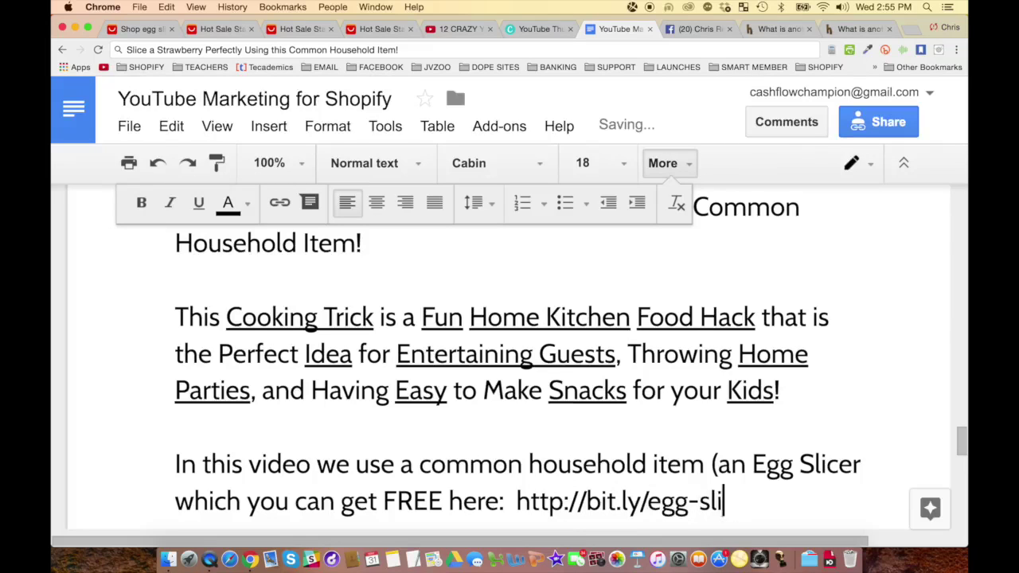
text(free-egg-slicer)
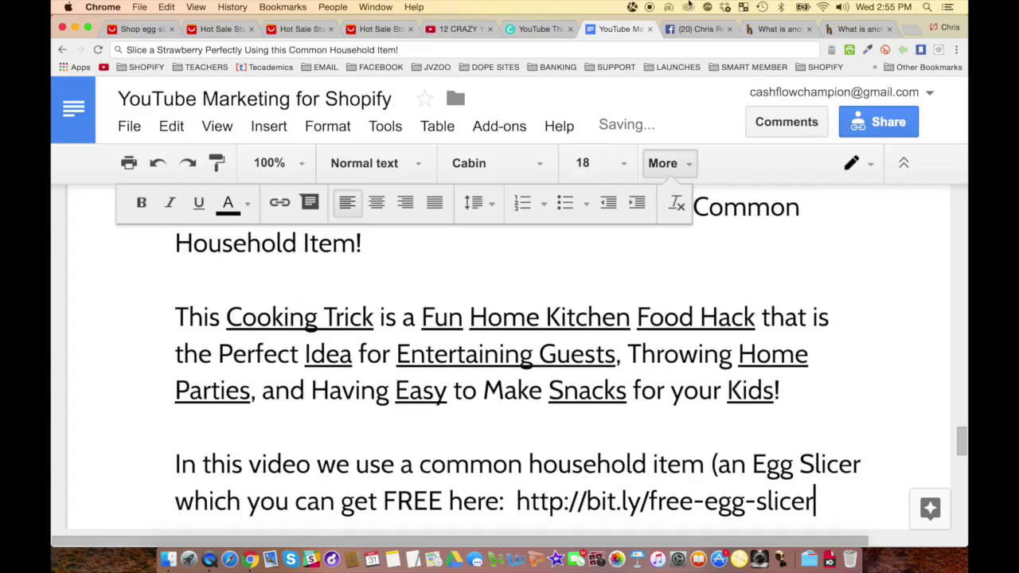
Copy the web address of the AliExpress stainless steel egg slicer product page and open bit.ly in a new tab.
click(129, 28)
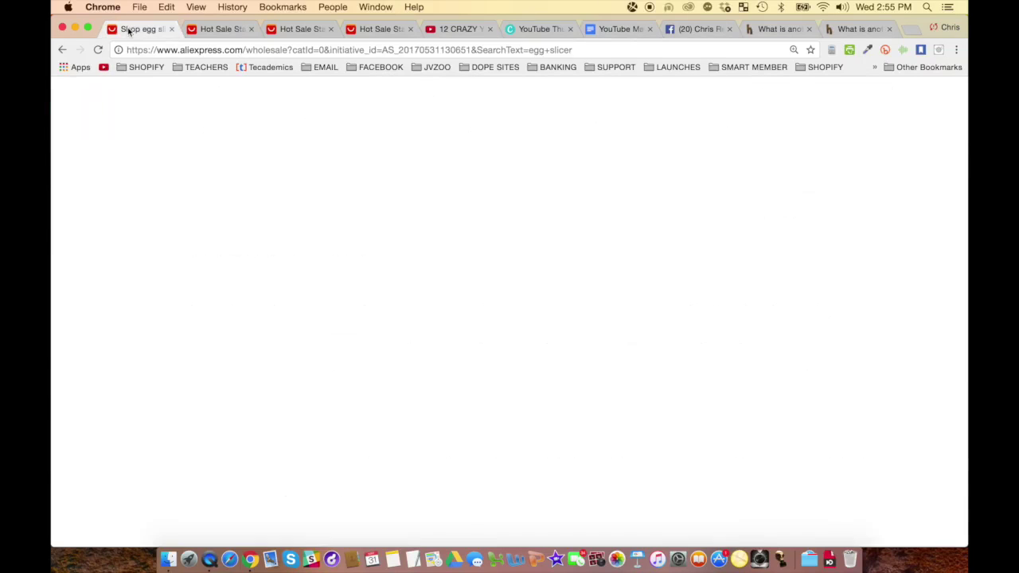
click(227, 32)
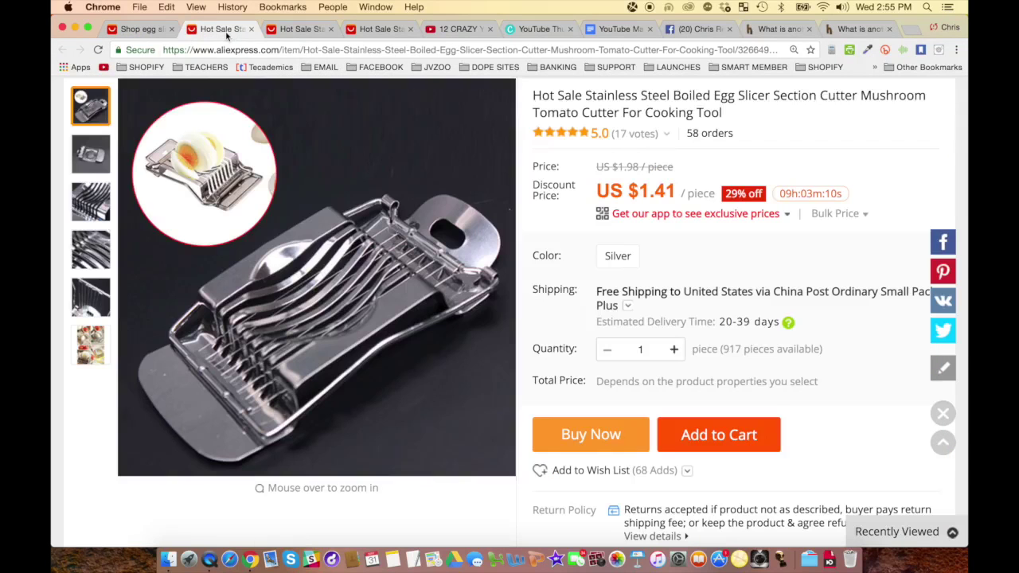
click(246, 50)
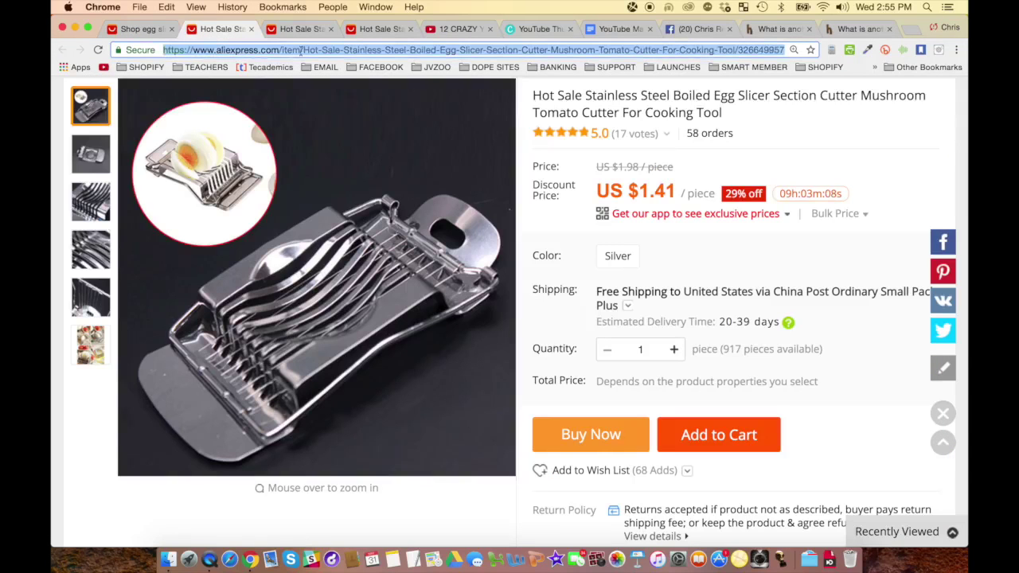
click(910, 28)
text(bit.ly)
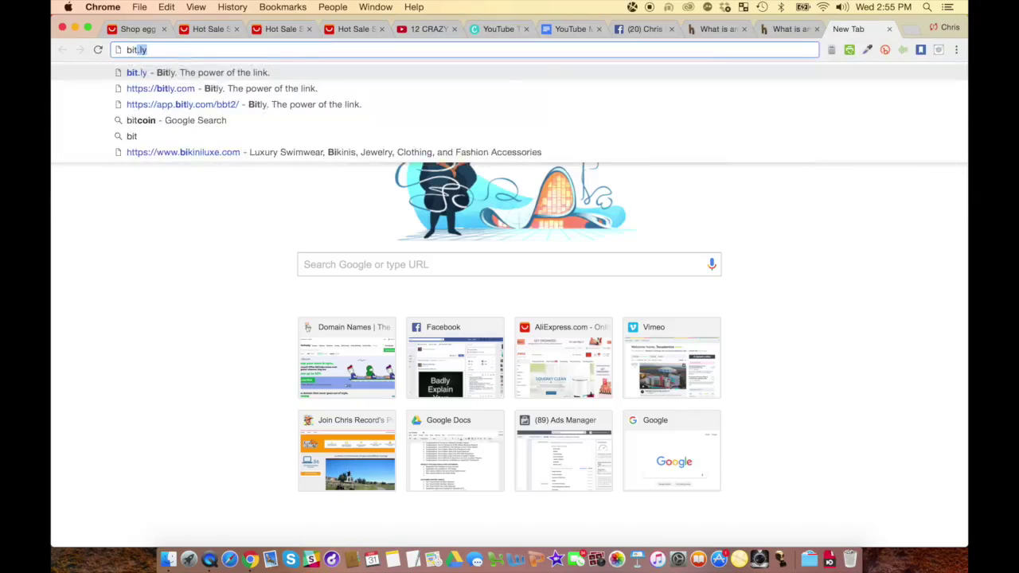
key(Return)
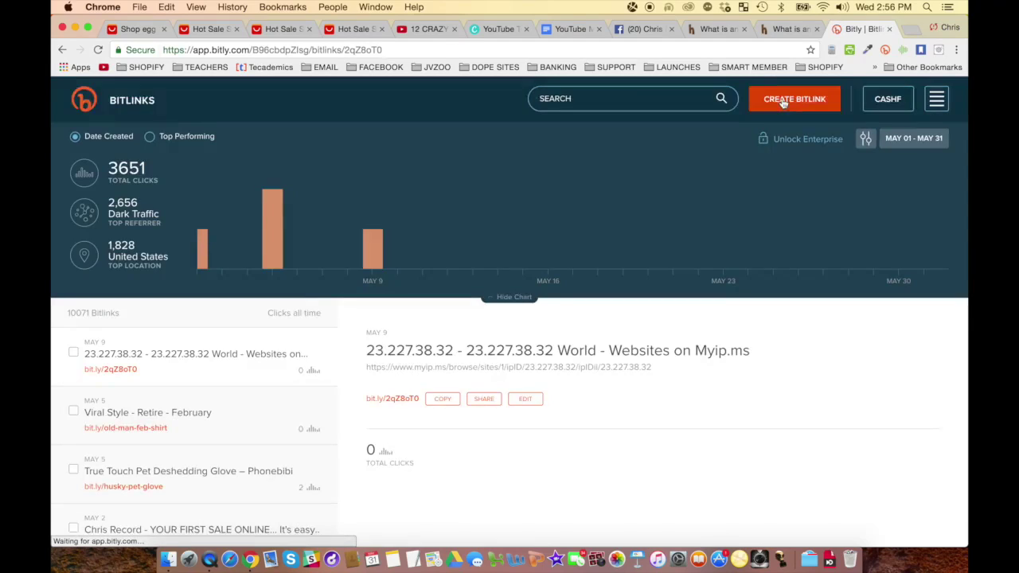
Create a new bitlink from the copied AliExpress egg slicer address.
click(783, 103)
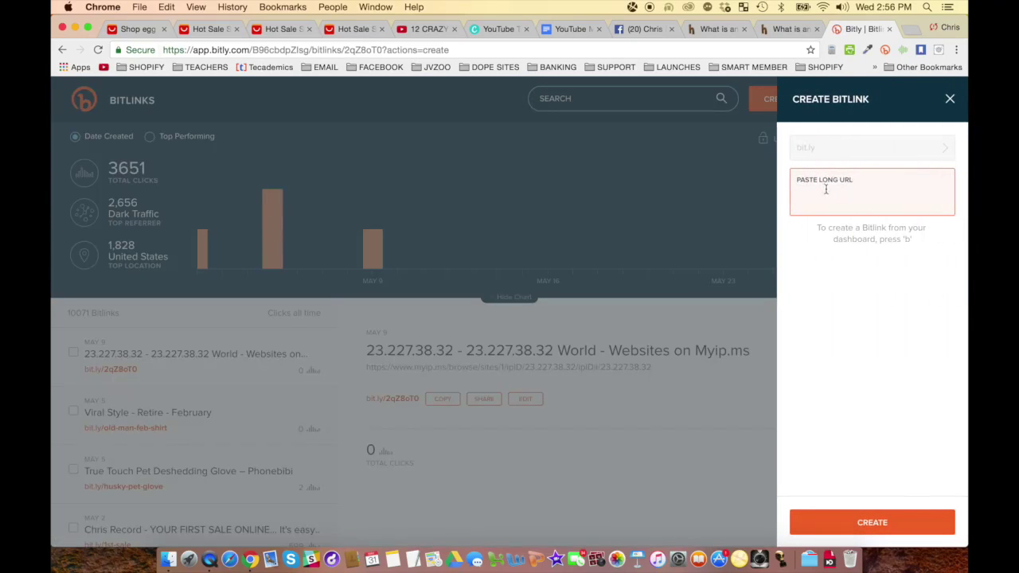
key(super+v)
click(864, 526)
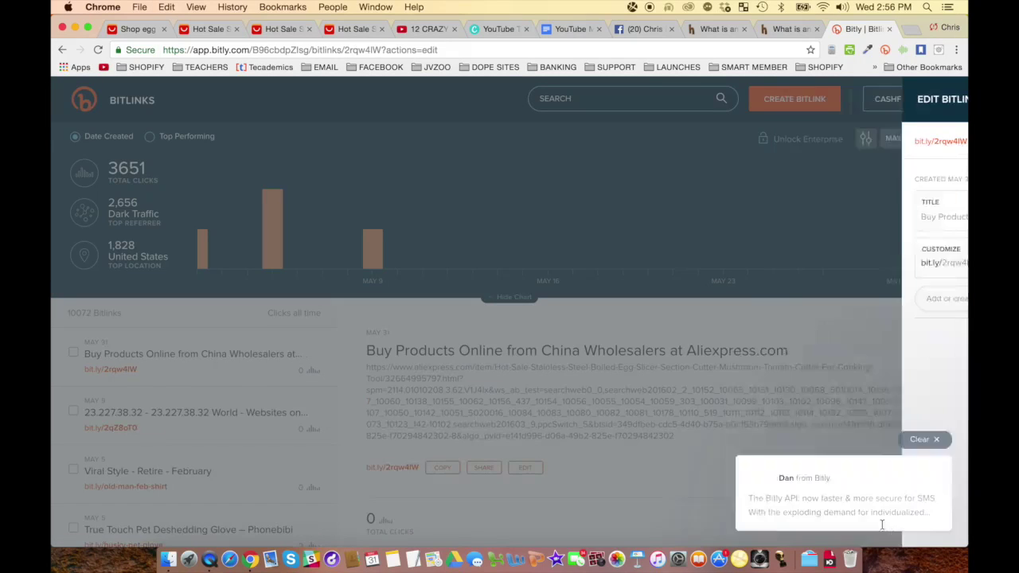
Customize the new bitlink's ending to "free-egg-slicer", save it and dismiss the Bitly API announcement.
click(844, 261)
double_click(840, 261)
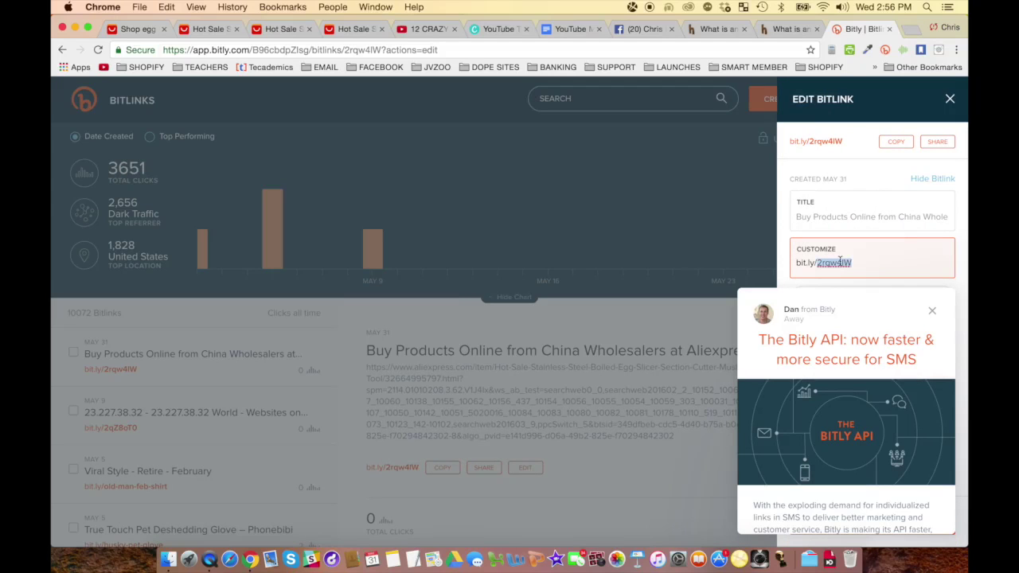
text(free-egg-slicer)
key(Return)
click(931, 310)
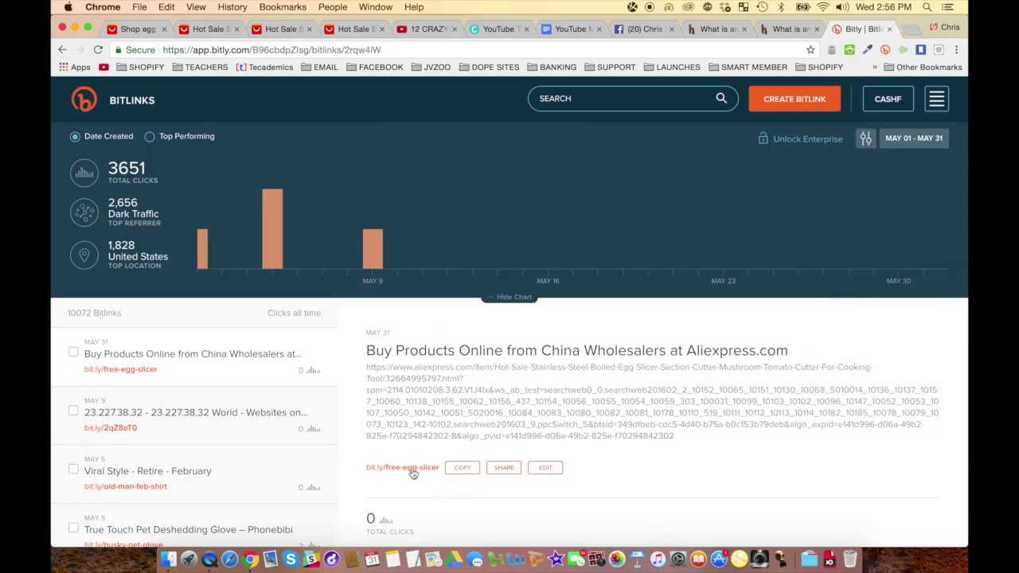
click(463, 467)
click(404, 51)
text(http://bit.ly/free-egg-slicer)
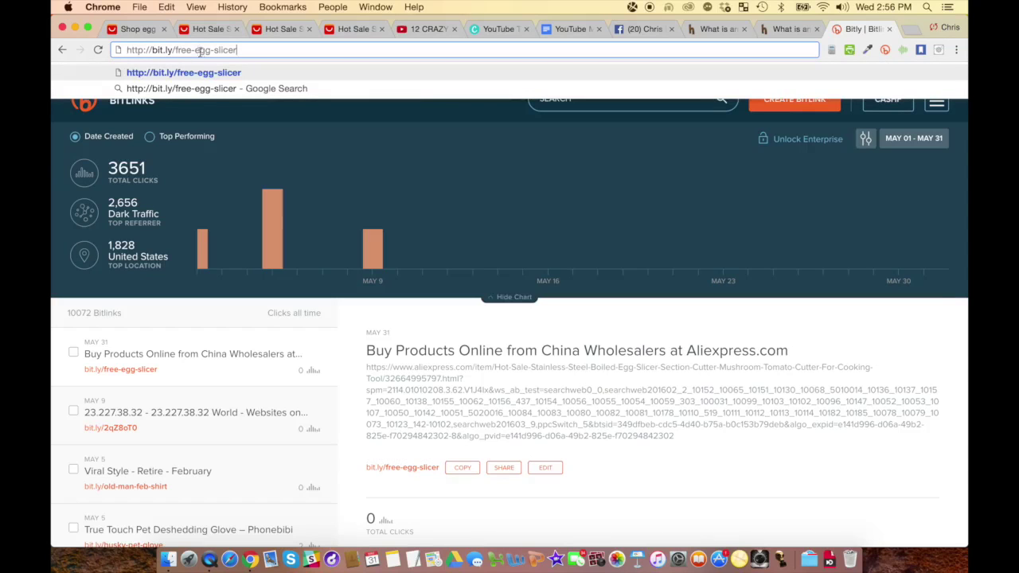
key(Return)
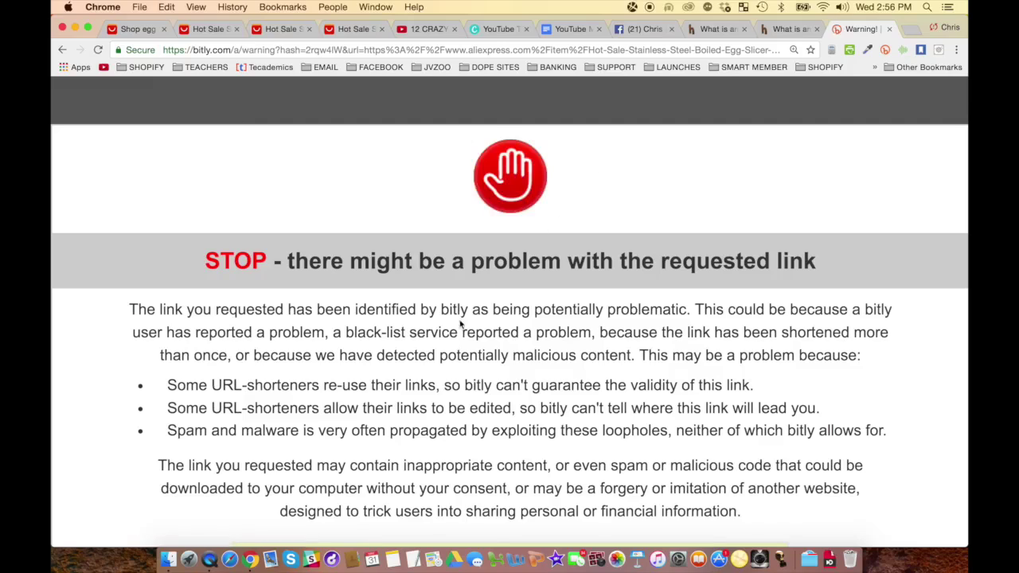
scroll(468, 313, down, 3)
scroll(460, 322, down, 7)
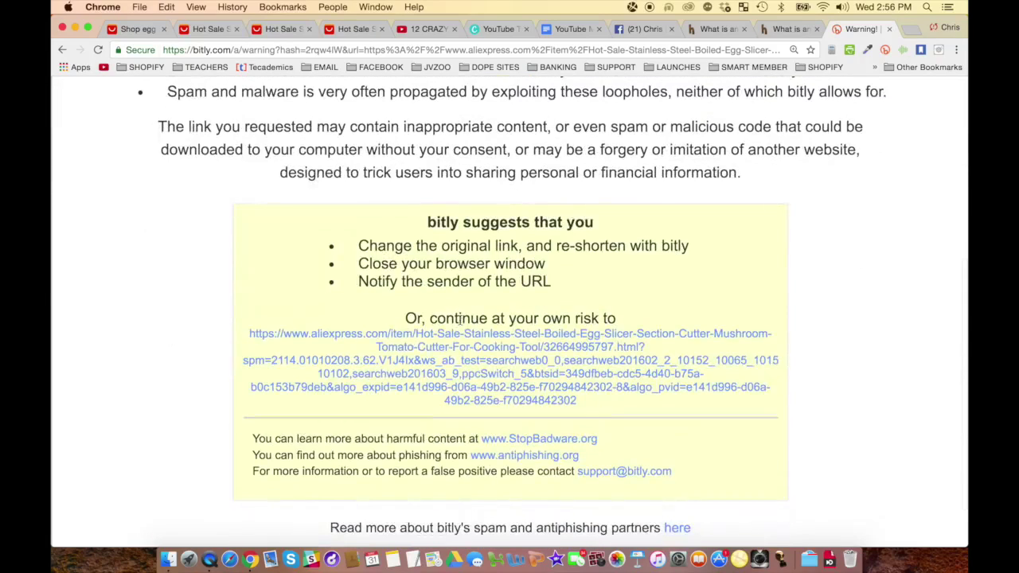
scroll(512, 388, up, 10)
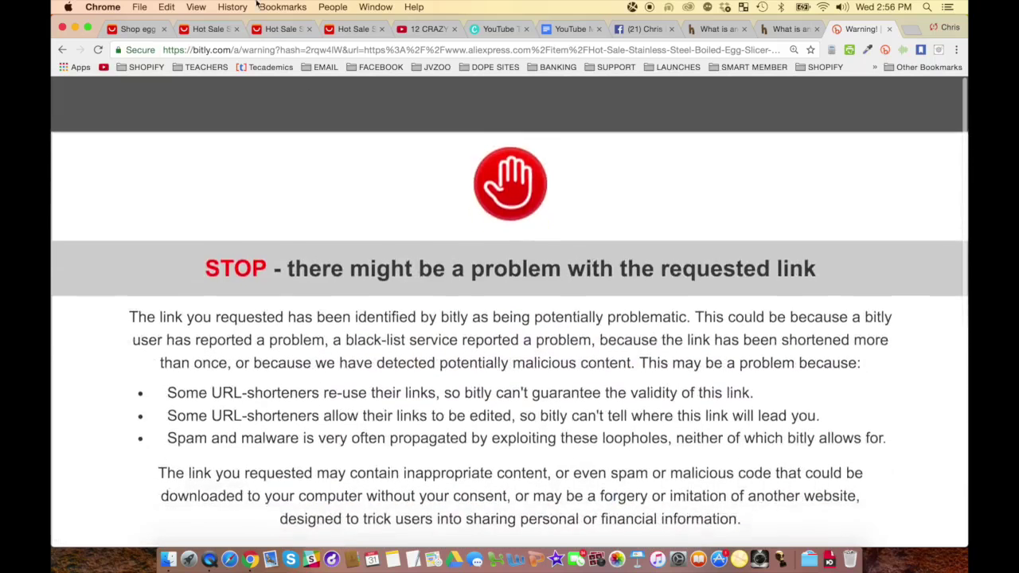
Search Google in a new tab for site:myshopify.com "egg slicer".
click(919, 31)
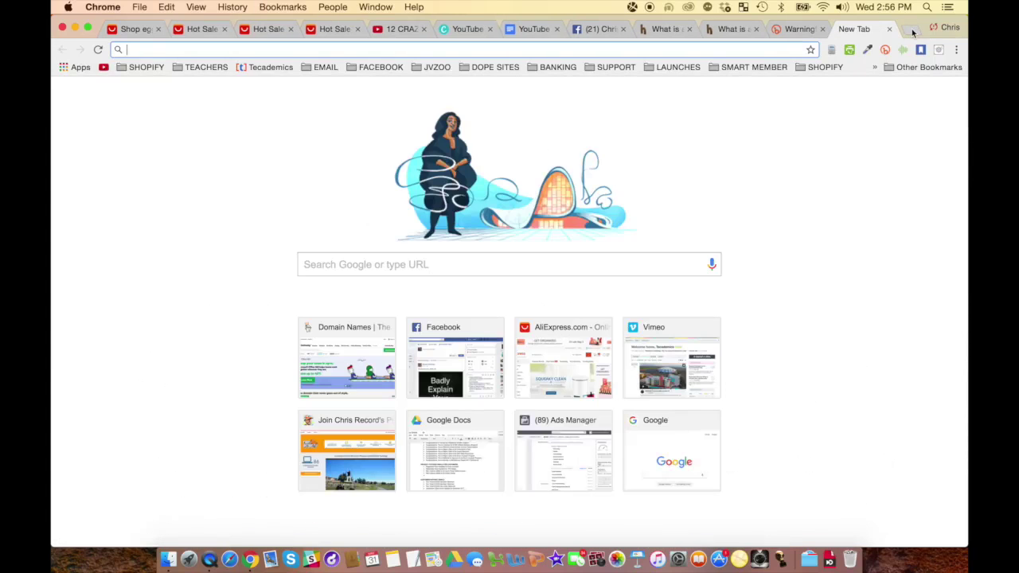
text(goo)
key(Return)
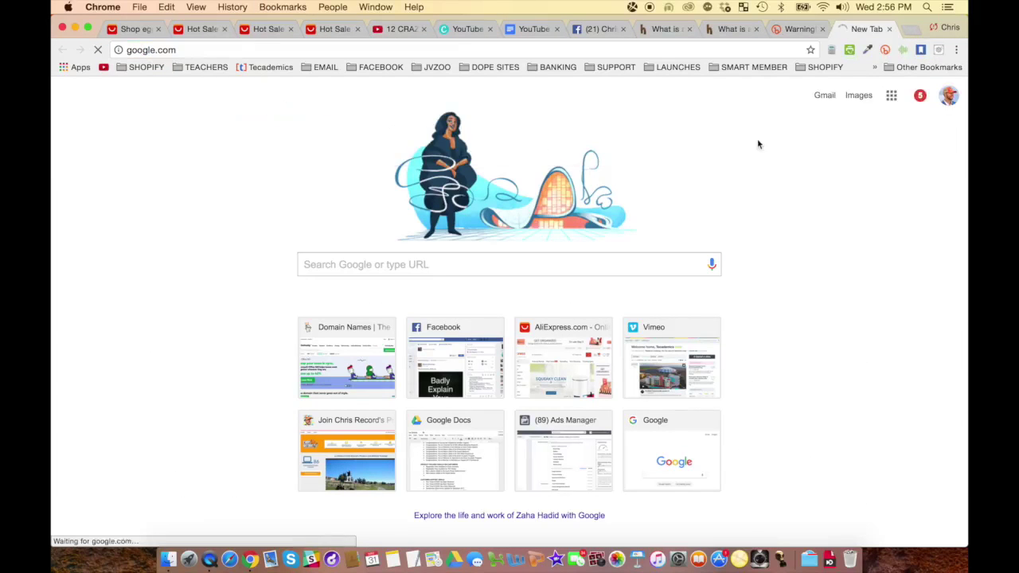
text(site:myshopify.com)
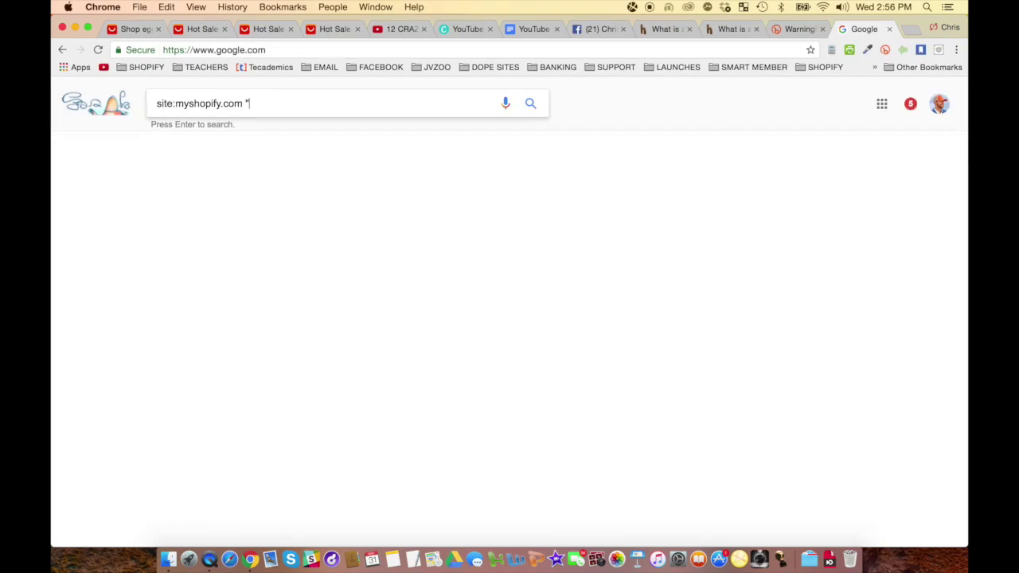
text(")
key(Return)
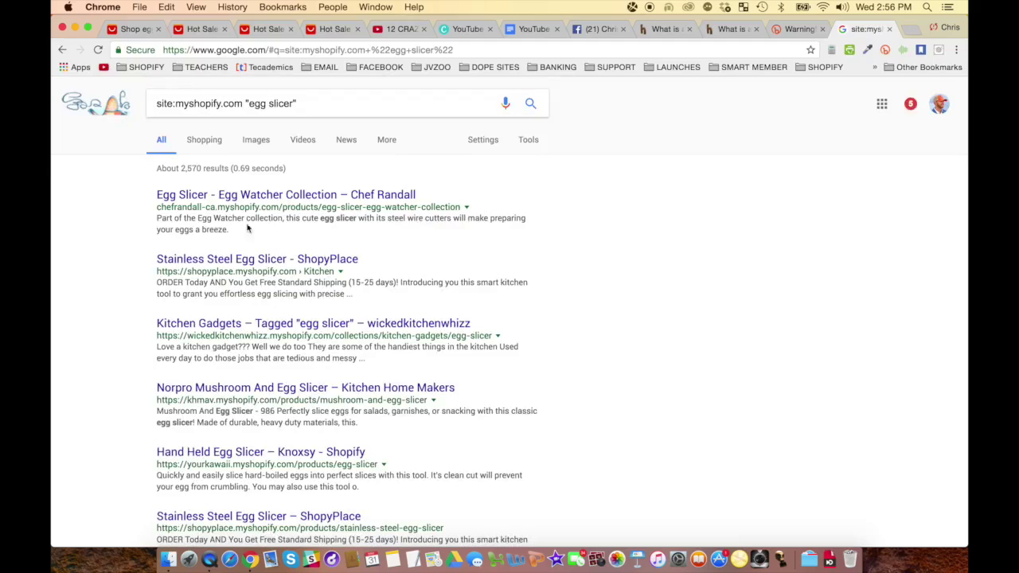
Open the "Egg Slicer - Egg Watcher Collection" result, copy its web address and open a new tab.
click(259, 194)
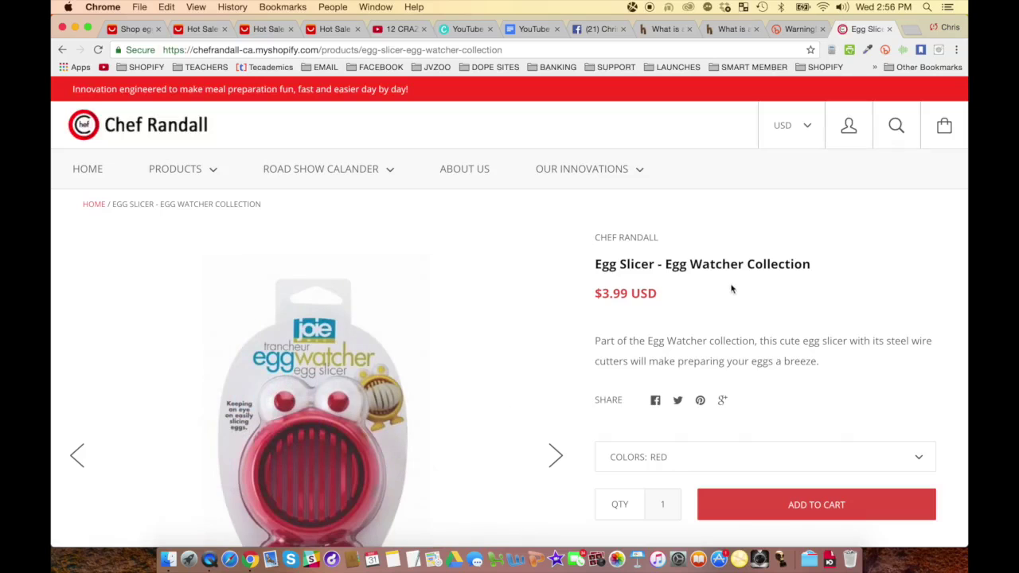
click(365, 52)
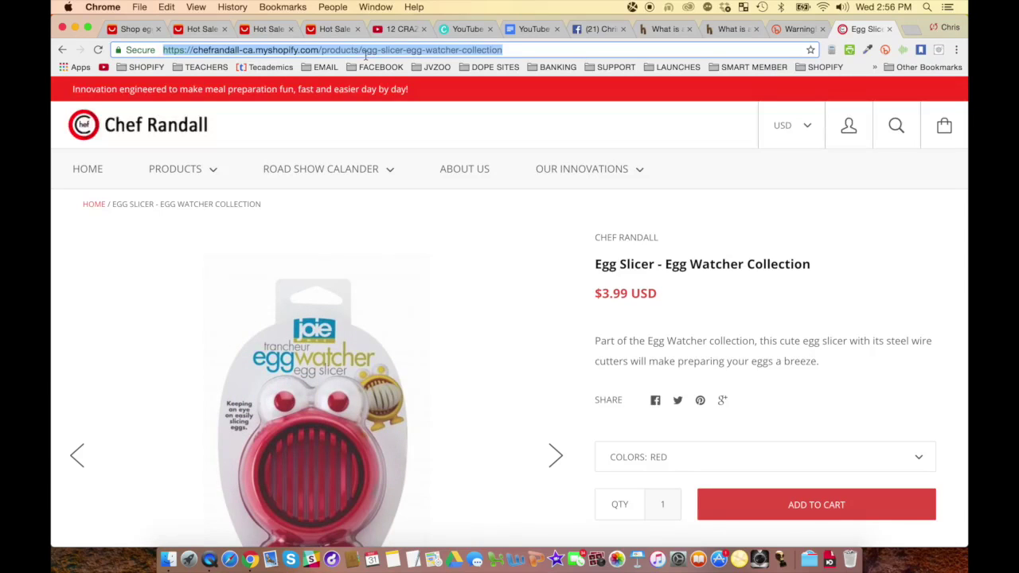
click(912, 29)
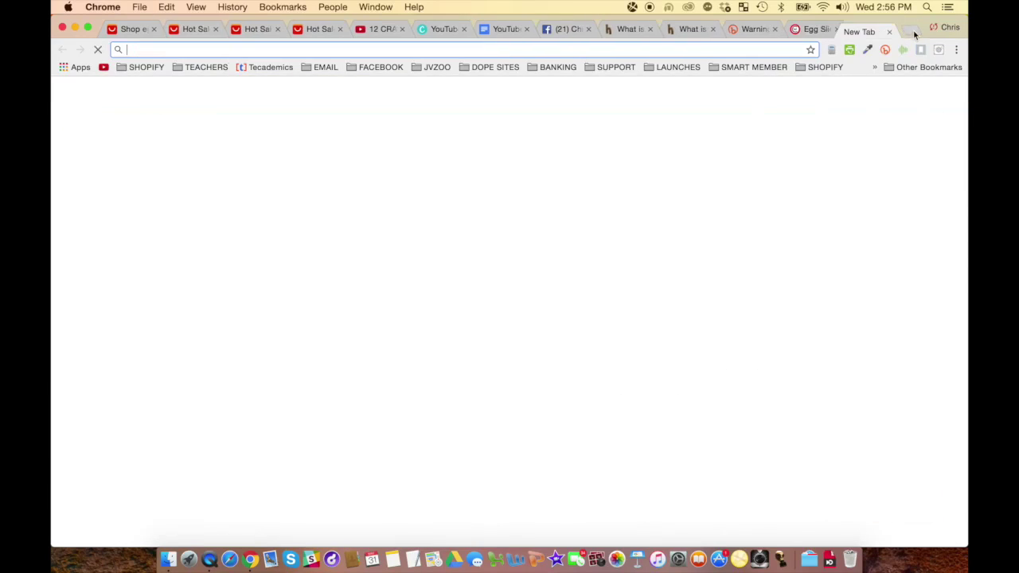
text(bit.ly)
key(Return)
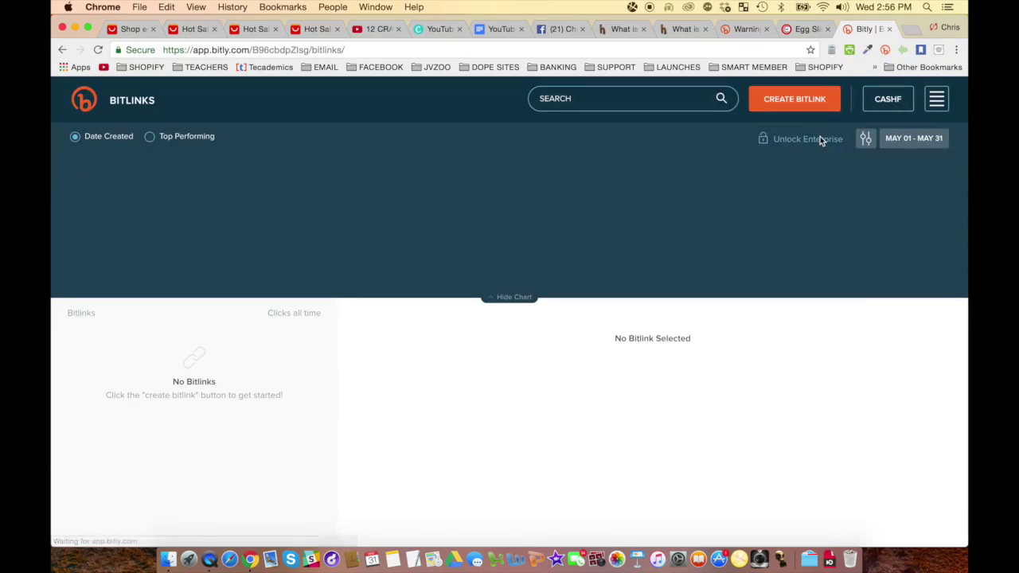
click(807, 99)
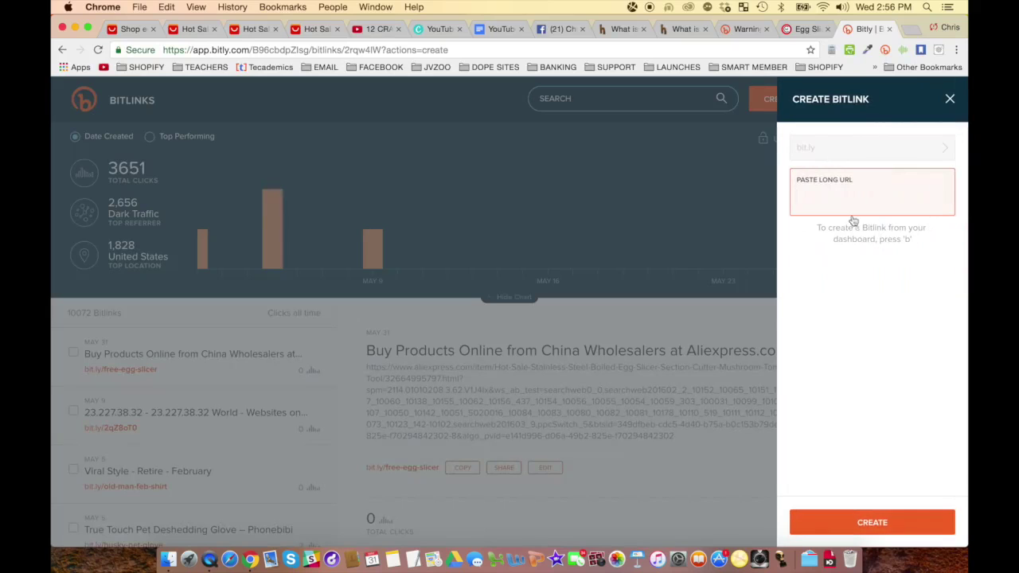
text(https://chefrandal-ca.myshopify.com/products/egg-slicer-egg-watcher-collection)
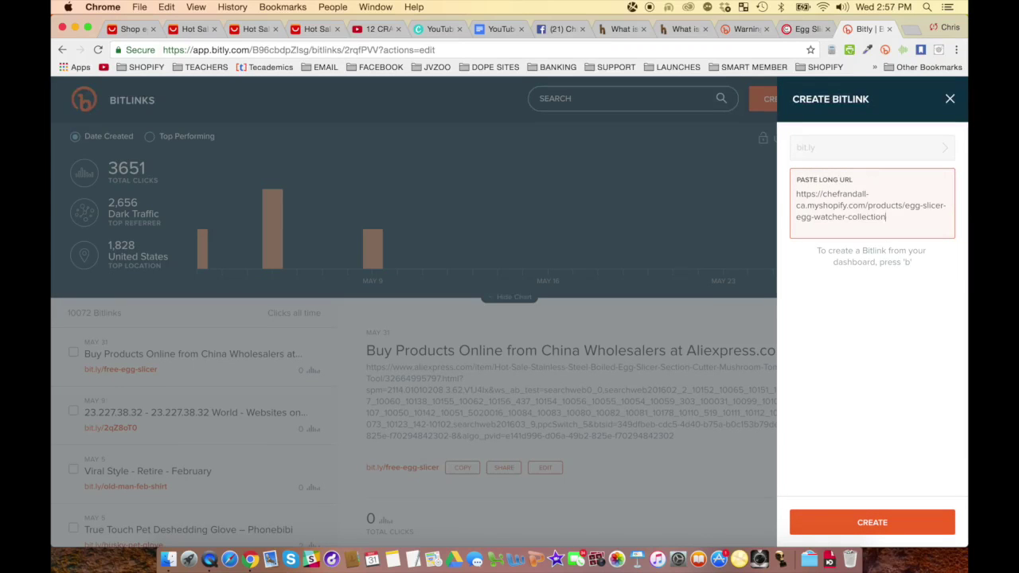
Customize the new Bitlink's address as bit.ly/egg-slicer-free and save it.
click(840, 262)
double_click(841, 262)
text(free)
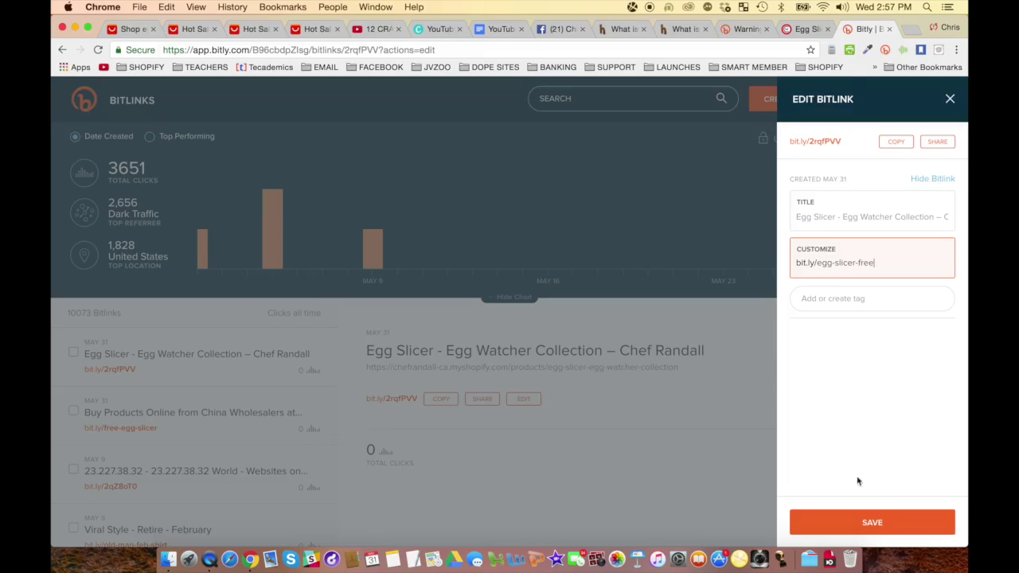
click(872, 523)
Copy the egg-slicer-free Bitlink, test it by loading it in the browser, and put the short link back in the address bar.
click(464, 398)
click(310, 50)
key(super+v)
key(Return)
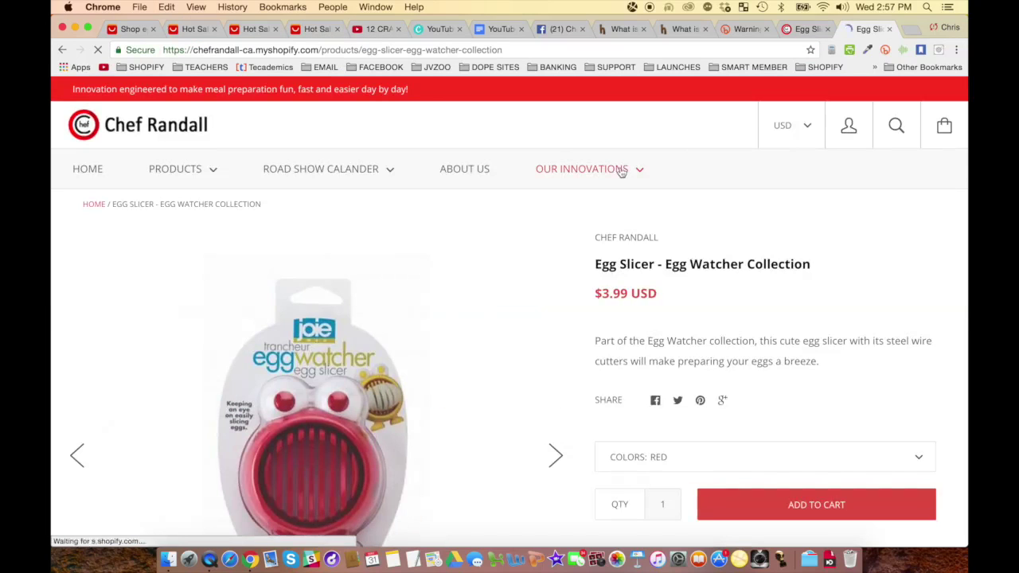
click(191, 49)
key(super+v)
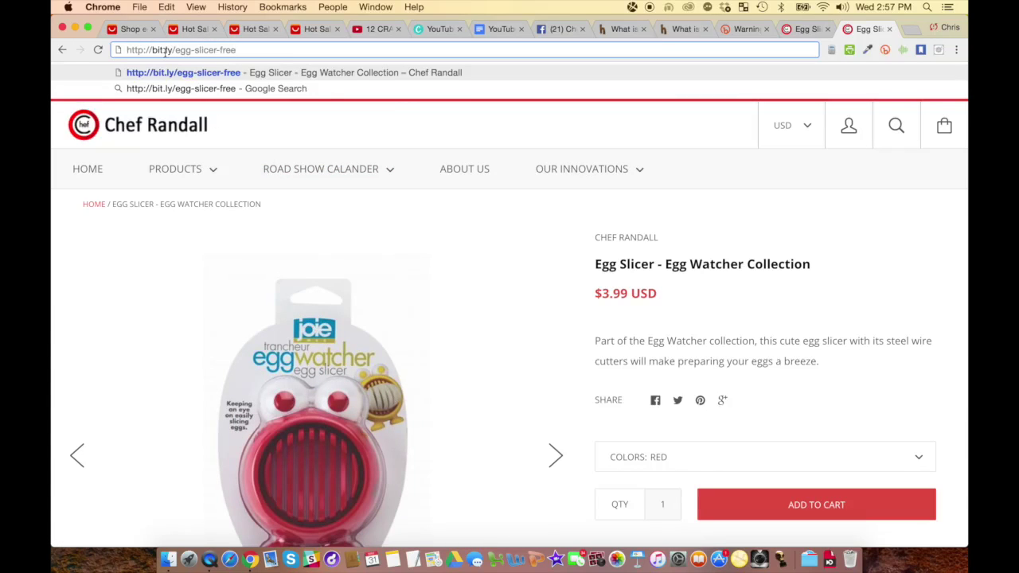
click(500, 28)
scroll(716, 366, down, 4)
drag(857, 343, 516, 343)
key(super+v)
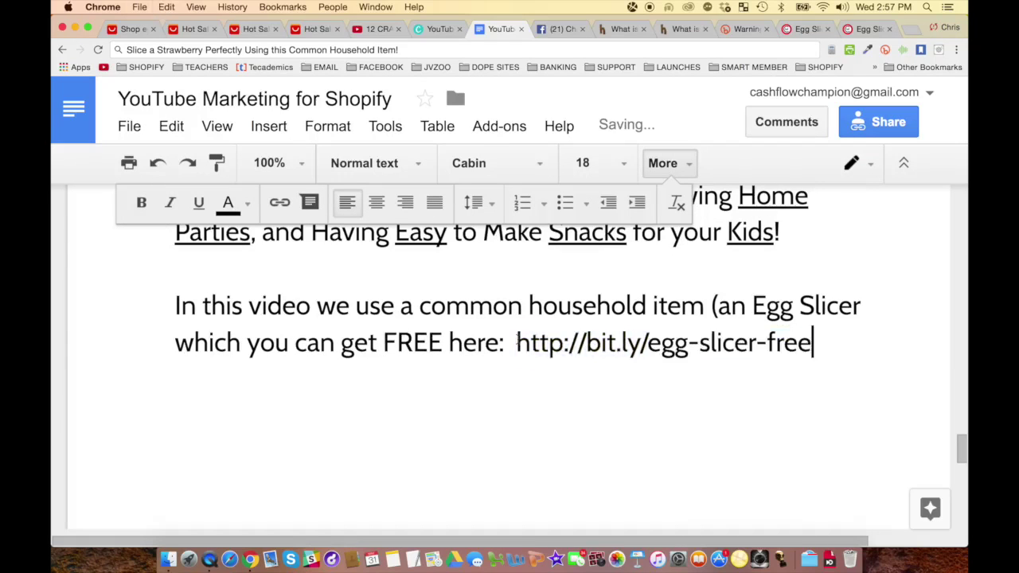
key(Return)
key(Return)
Make the "DESCRIPTION:" heading above the description text bold.
scroll(142, 251, up, 5)
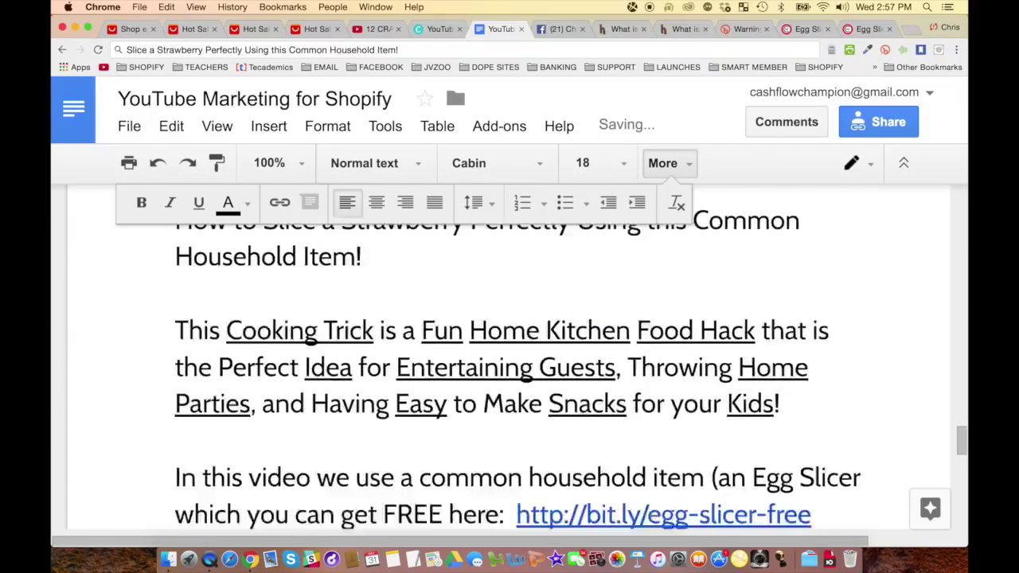
drag(176, 292, 378, 294)
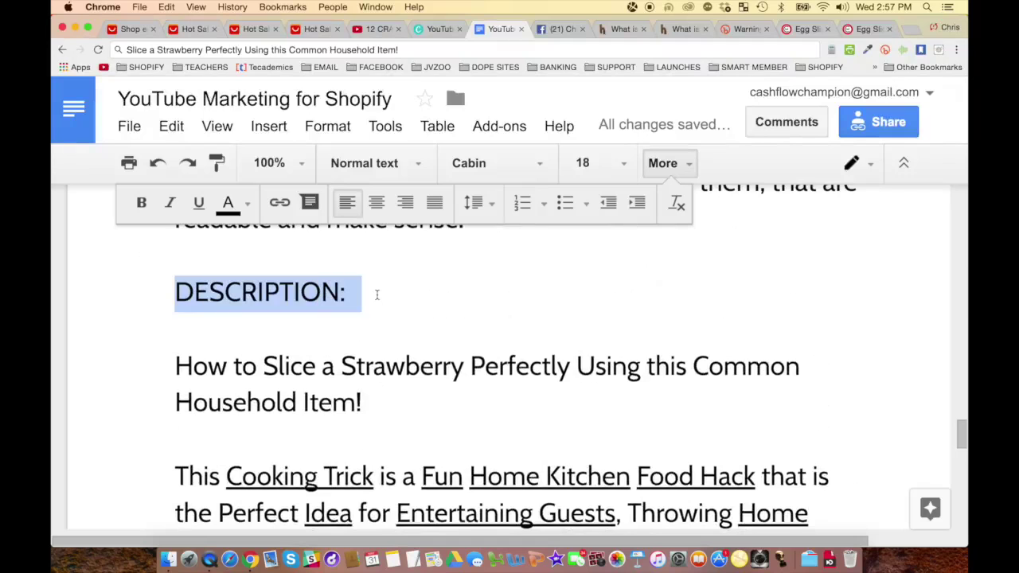
key(super+b)
click(246, 328)
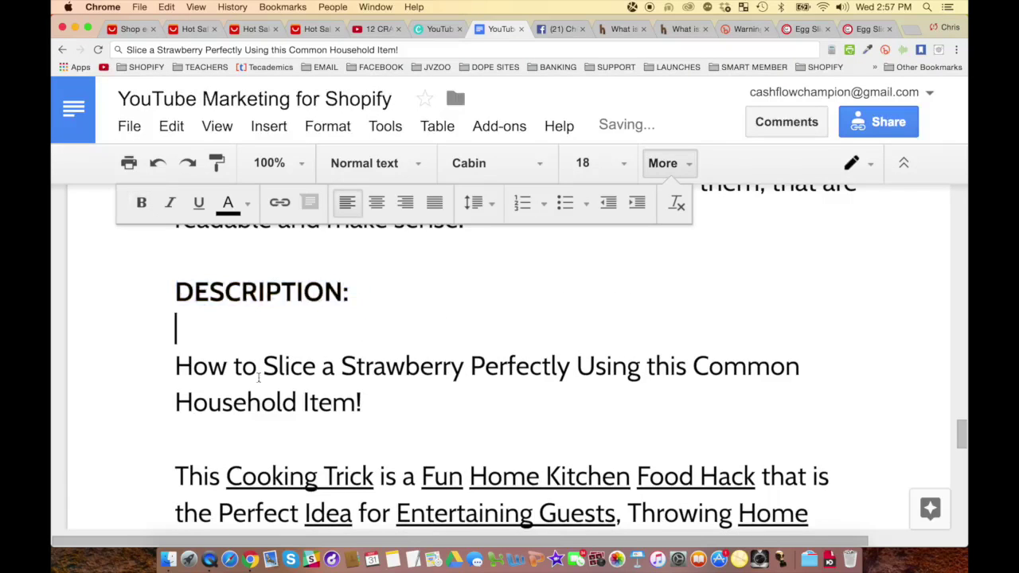
Start a paragraph below the short link reading "In this example, we chop up a strawberry into several slices that".
scroll(247, 331, down, 2)
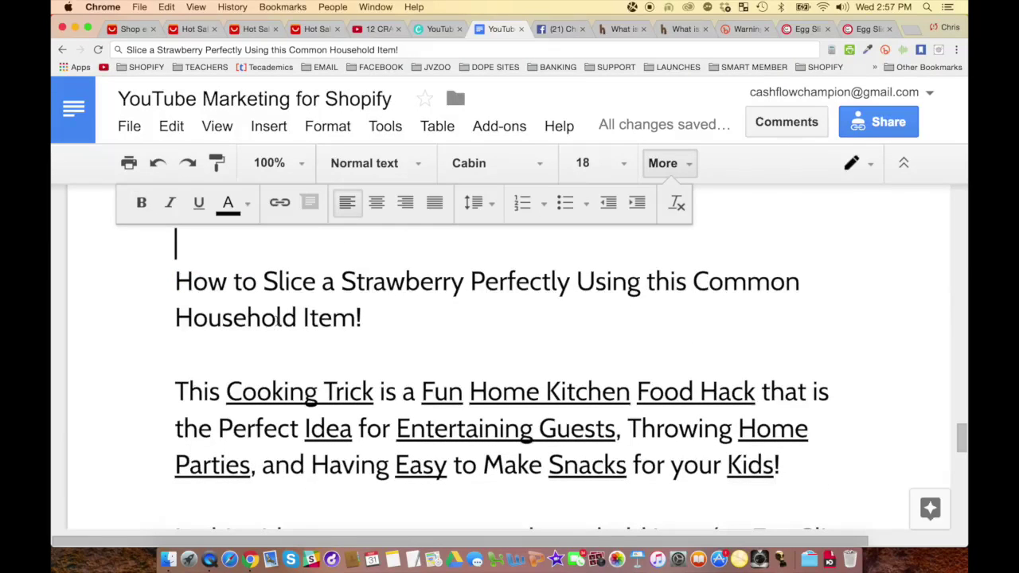
scroll(275, 341, down, 2)
scroll(275, 341, down, 1)
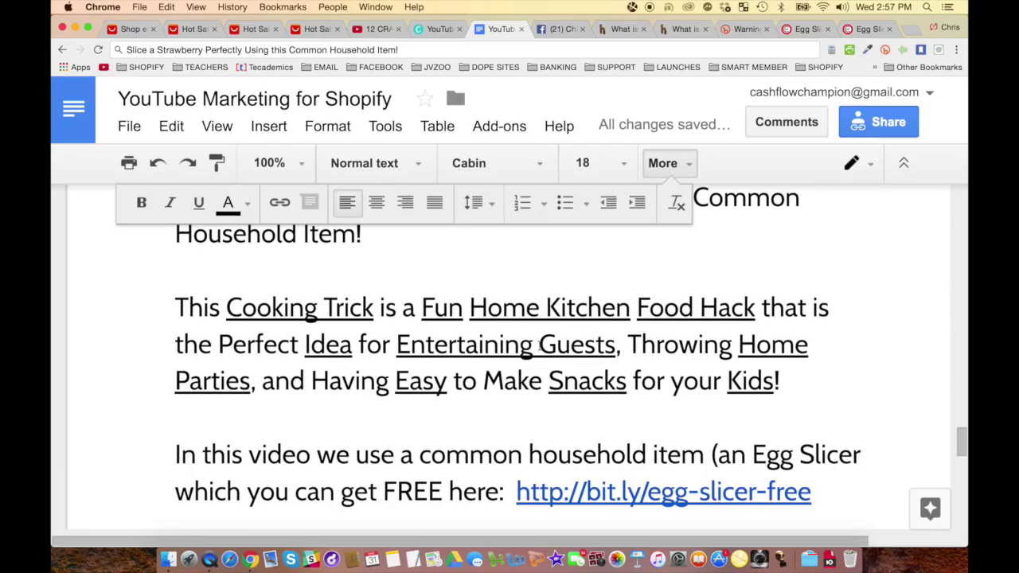
scroll(573, 341, down, 1)
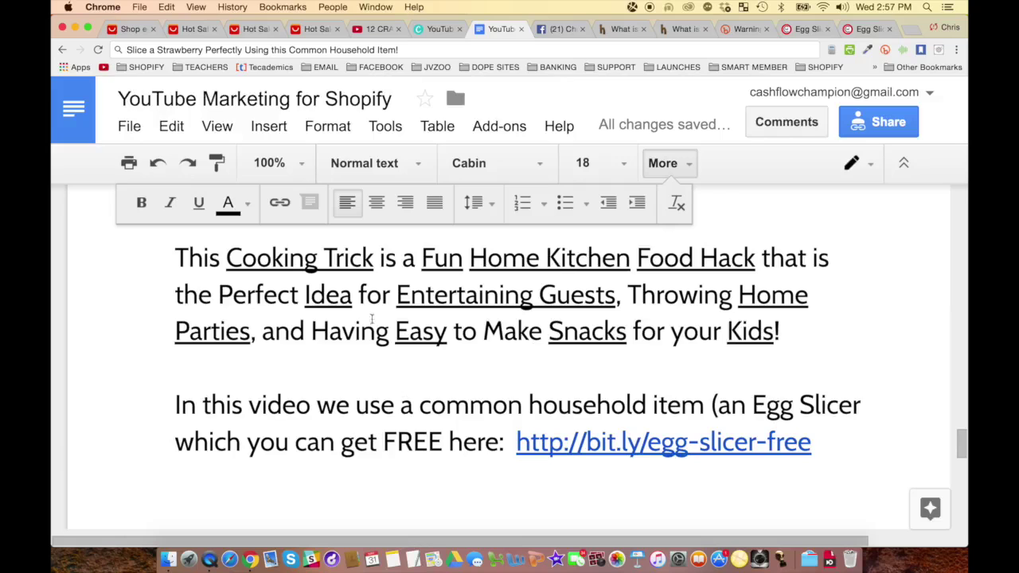
scroll(715, 337, down, 1)
scroll(464, 351, down, 1)
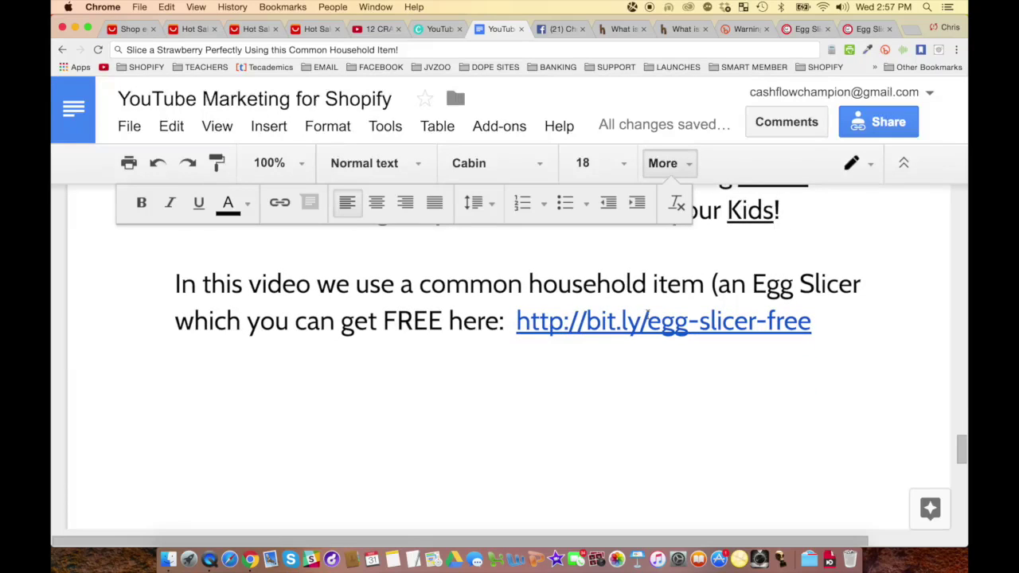
click(817, 360)
key(Return)
key(Return)
text(A)
key(BackSpace)
text(I)
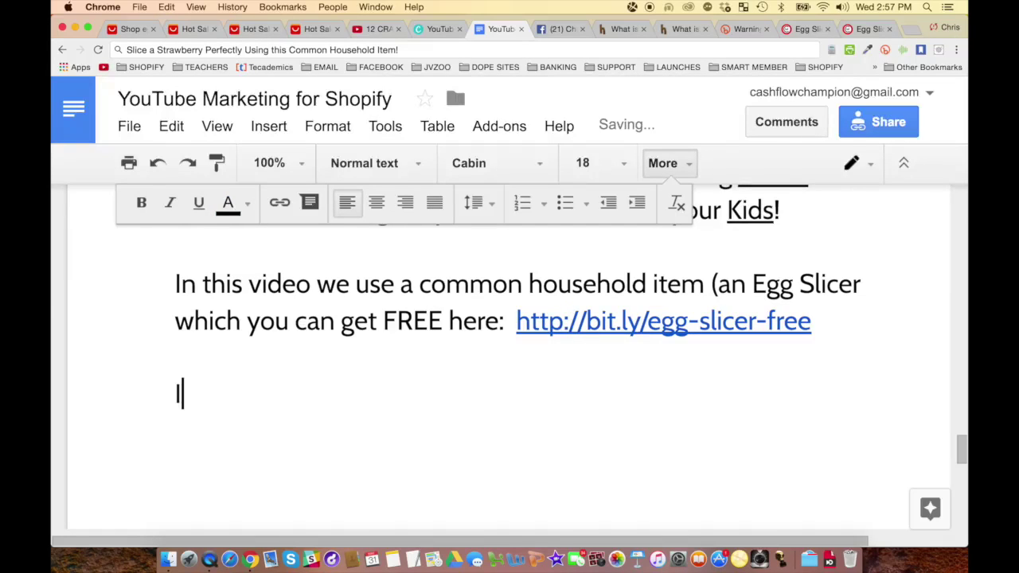
text(n this example, we )
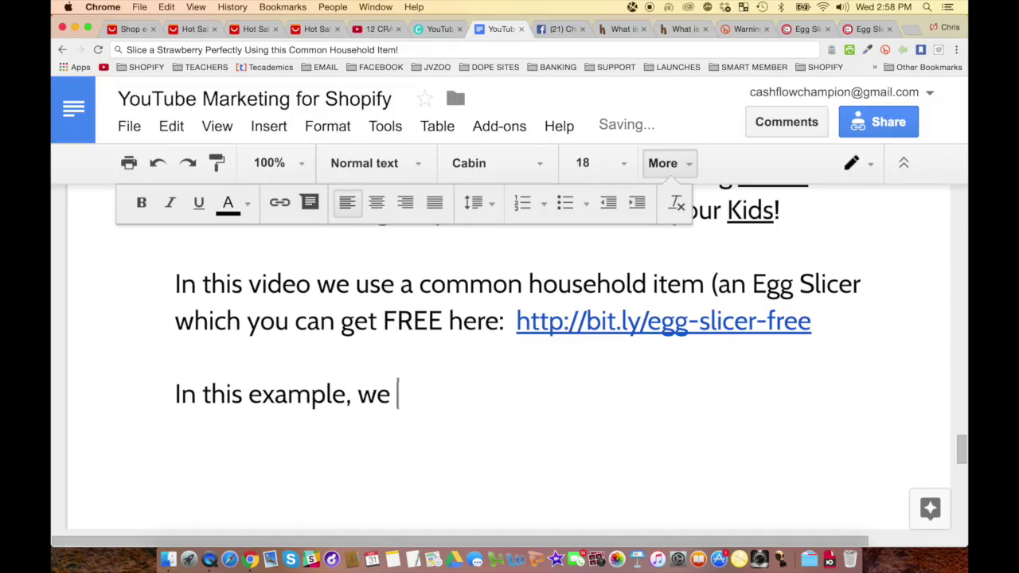
text(chop up a strate)
key(BackSpace)
key(BackSpace)
text(wberry into several slices that can be)
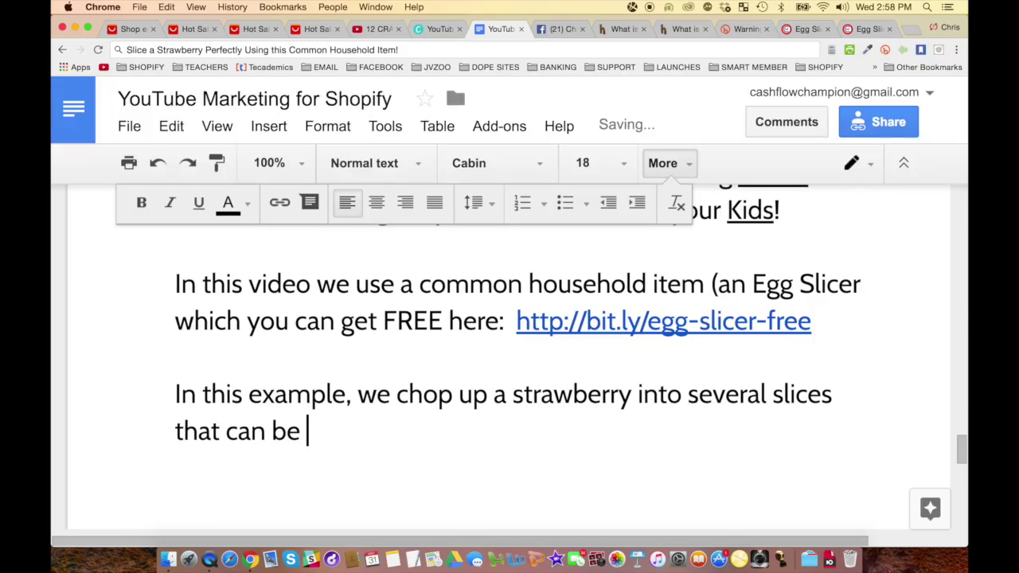
key(BackSpace)
key(BackSpace)
key(BackSpace)
key(BackSpace)
key(BackSpace)
key(BackSpace)
key(BackSpace)
Complete the strawberry sentence with "you can use to make any dish more fun!".
text(you can use to sho)
key(BackSpace)
key(BackSpace)
key(BackSpace)
key(BackSpace)
key(BackSpace)
key(BackSpace)
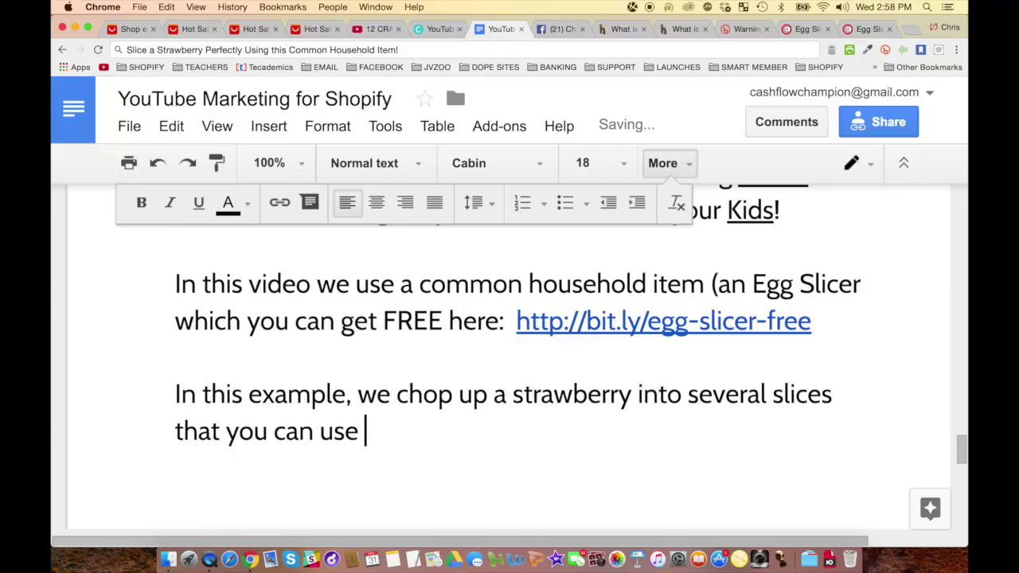
text(as)
key(BackSpace)
key(BackSpace)
text(to make any )
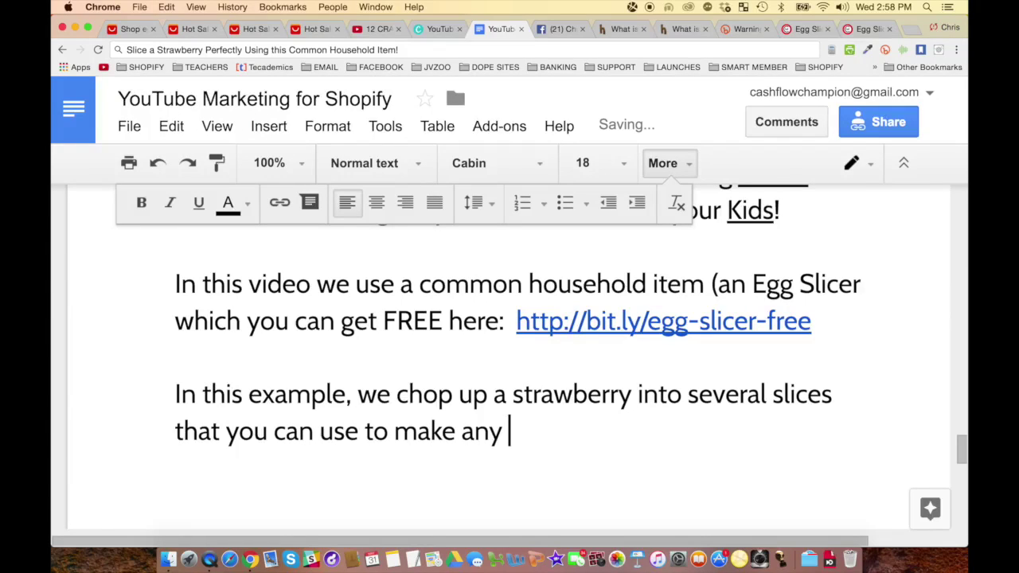
text(dish more fun!)
Begin another paragraph with "You simply grab the smaller pieces of the strawberry and use them to".
key(Return)
key(Return)
text(You simply g)
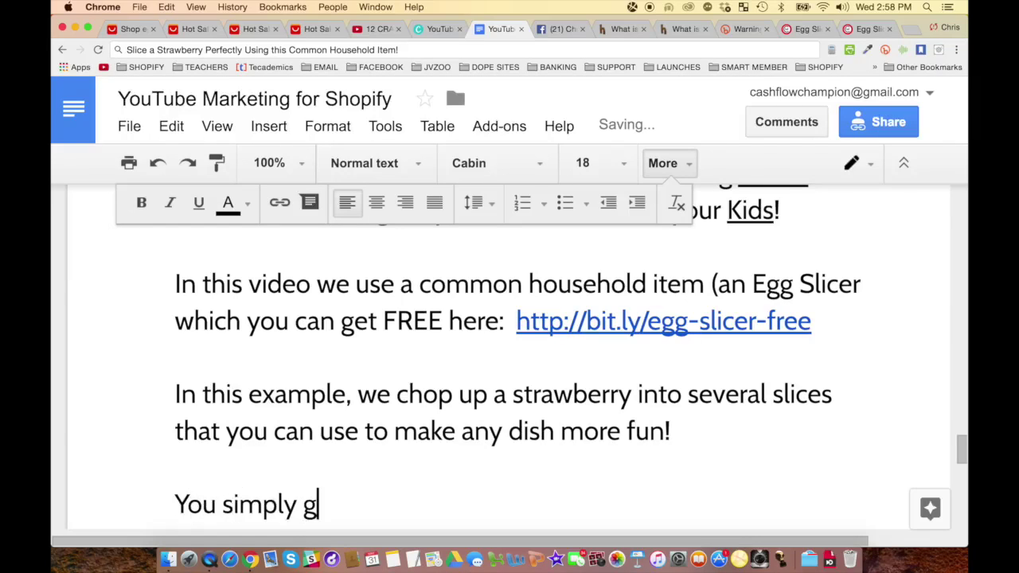
text(rab the small)
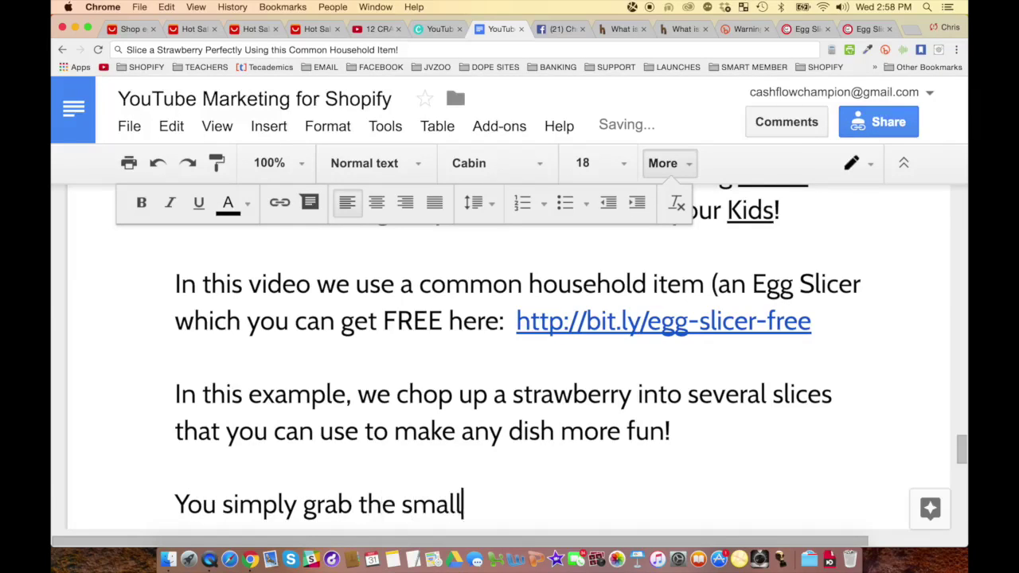
text(er pieces f)
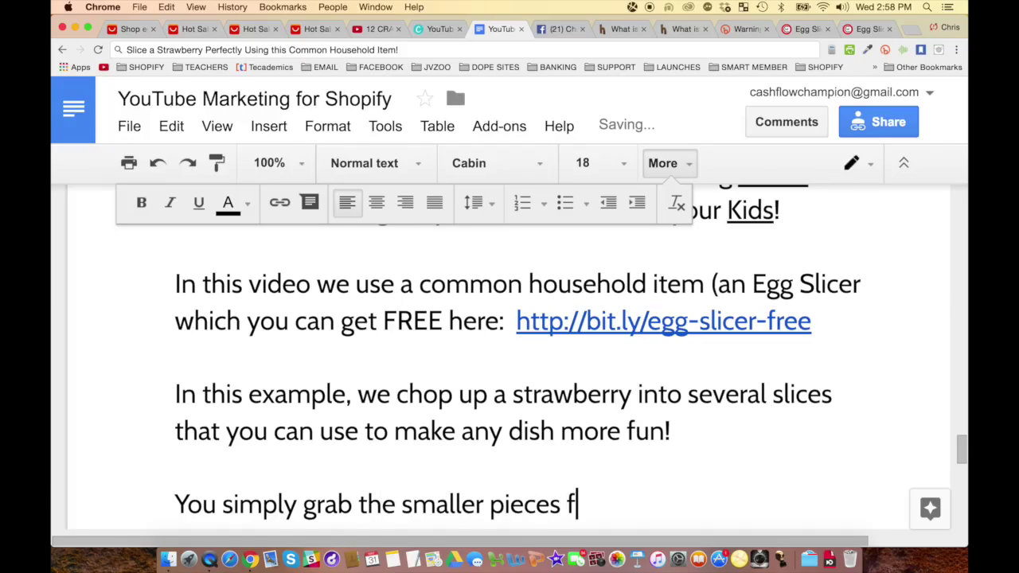
key(BackSpace)
text(of the strawb)
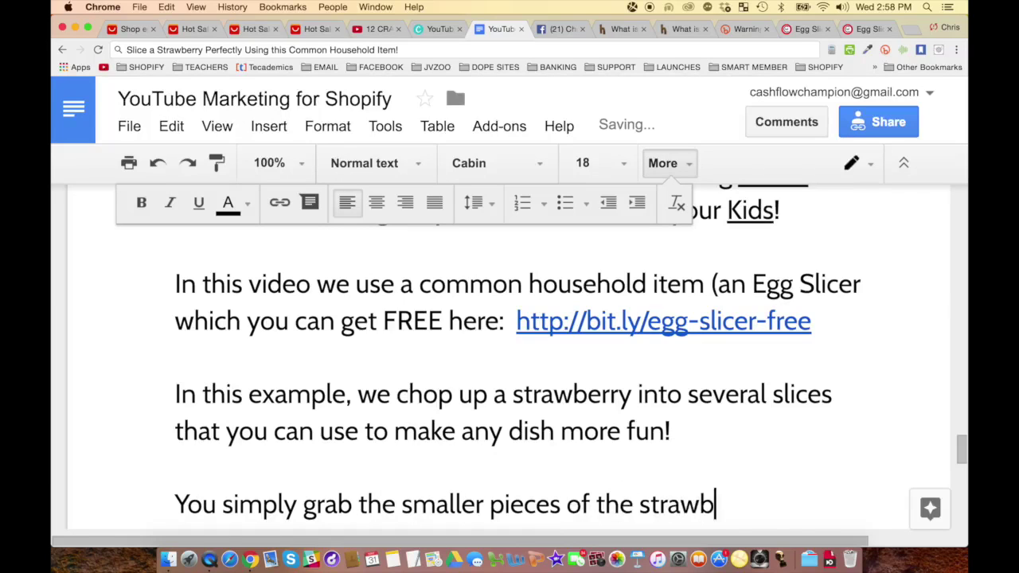
text(erry and use them to )
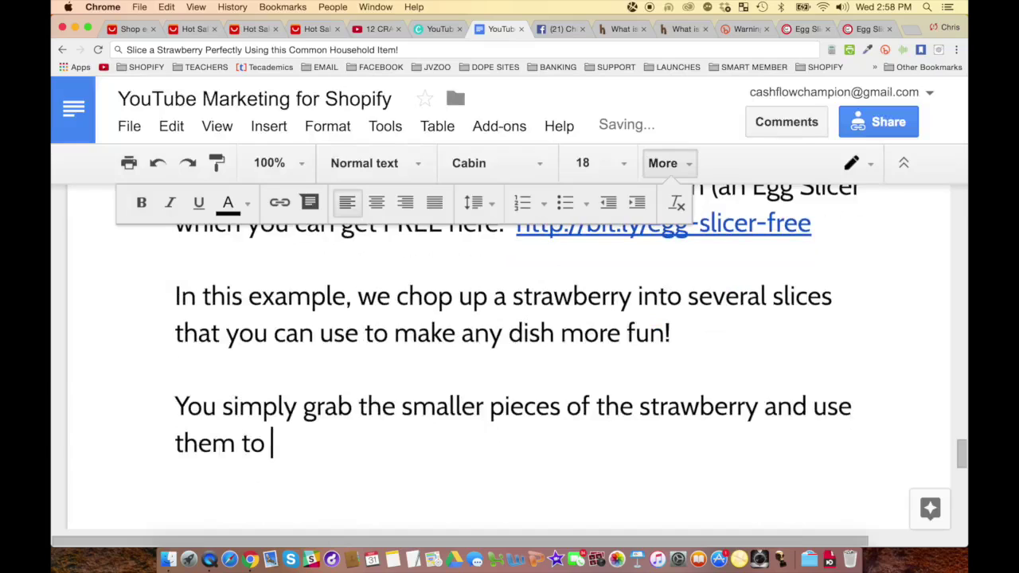
Continue the sentence with "garnish any meal that you prep, or even just use them".
text(garnish any )
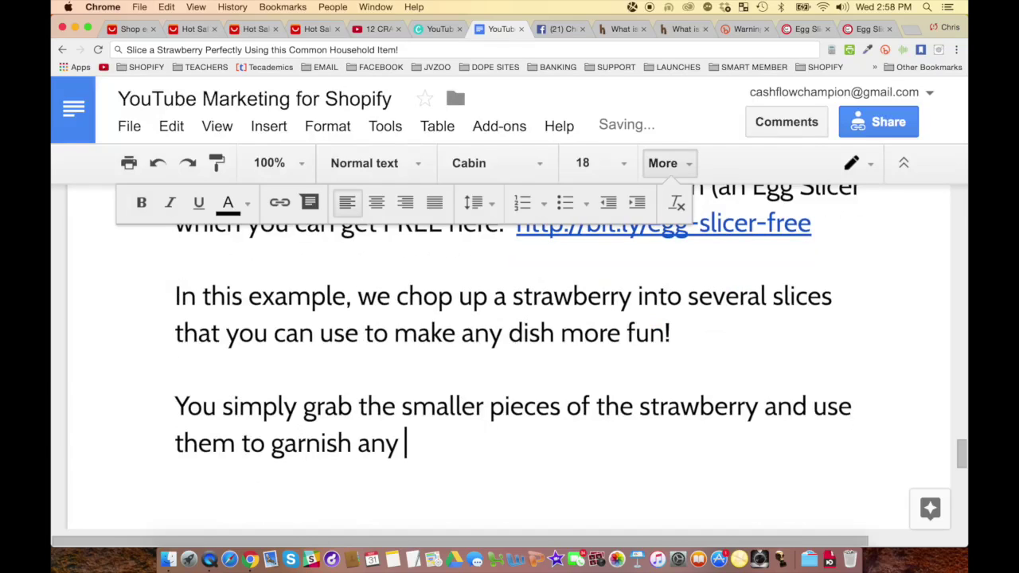
text(meal that your)
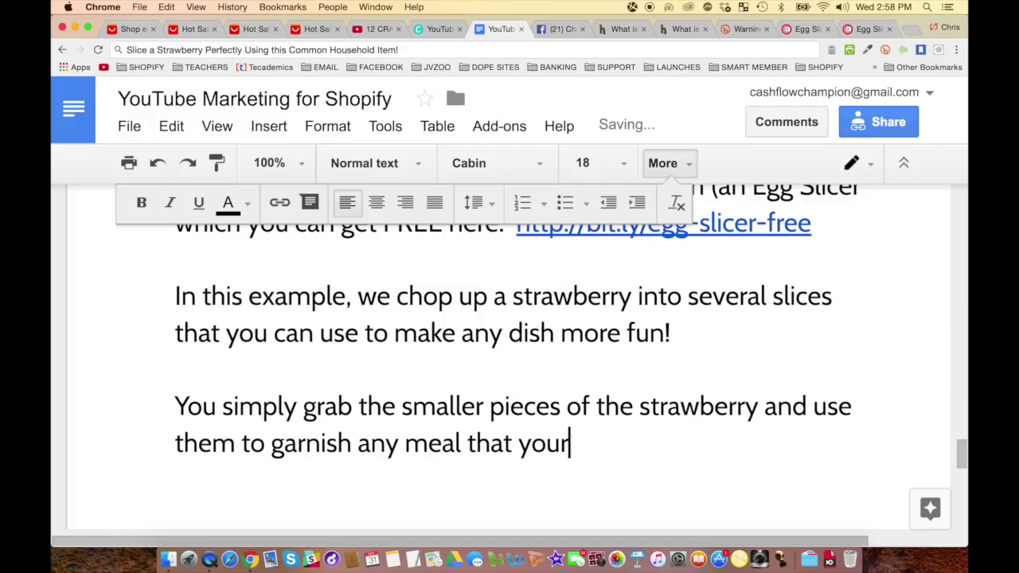
key(BackSpace)
text(prp)
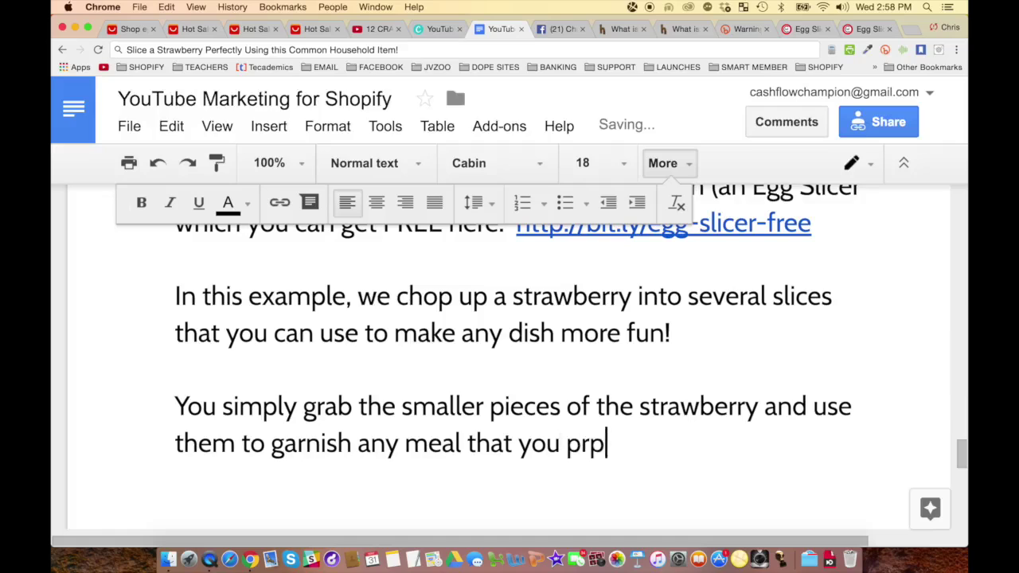
key(BackSpace)
text(ep, or ev)
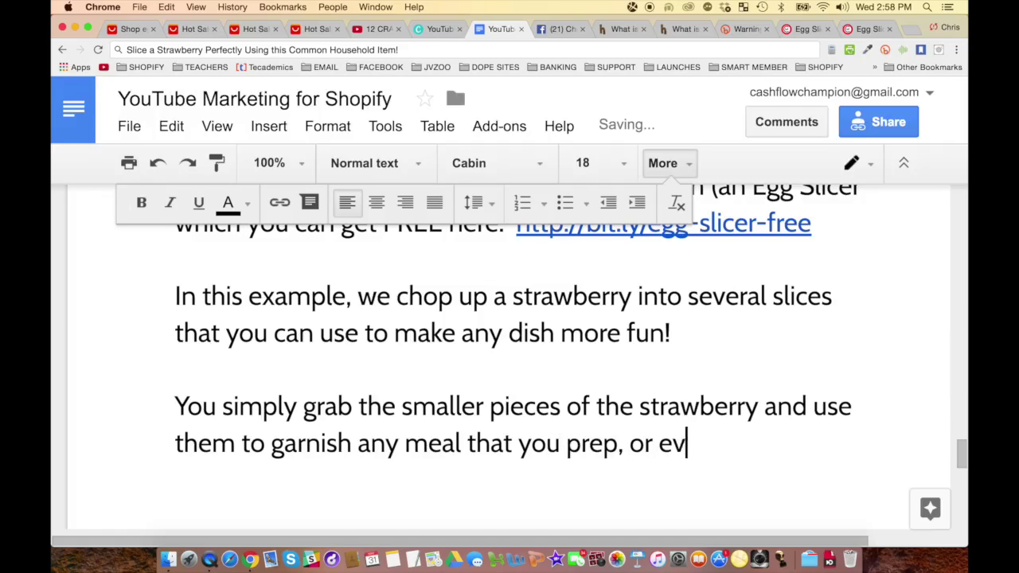
text(en just use them )
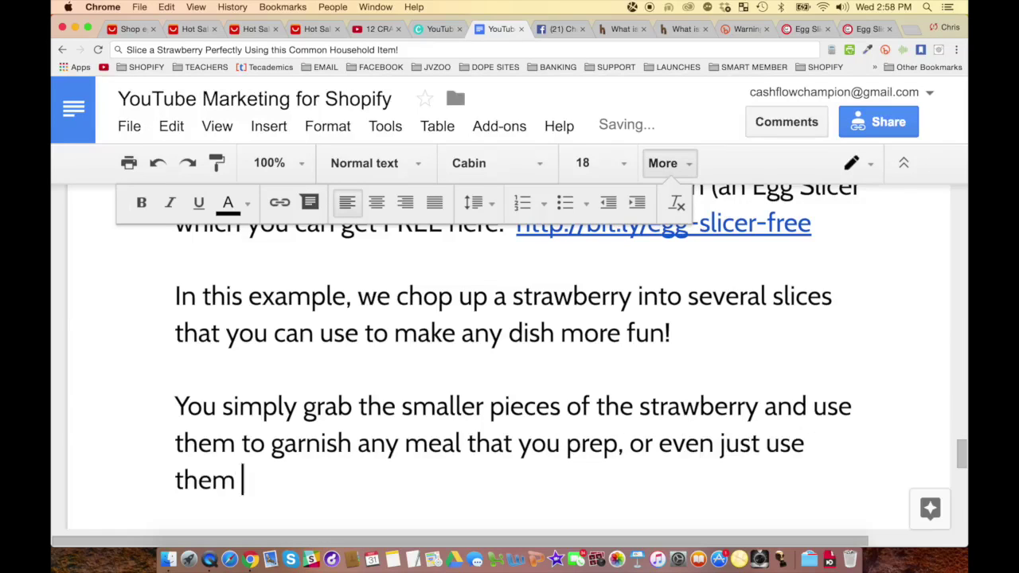
Finish the paragraph with "as finger-foods for your kids, or at a home party for your guests." and leave a blank line below.
text(as finger-food)
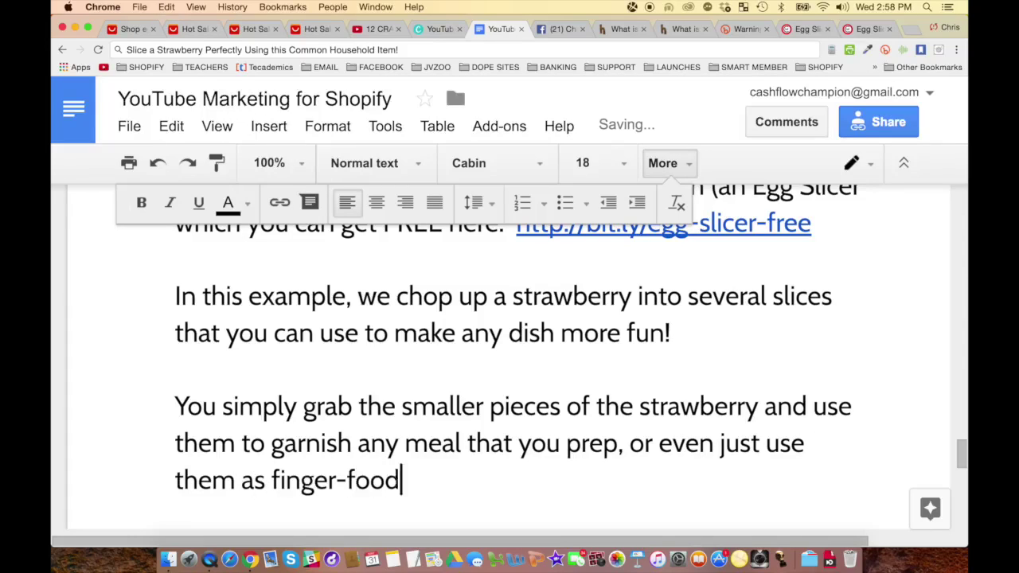
text(s for your kids, chil)
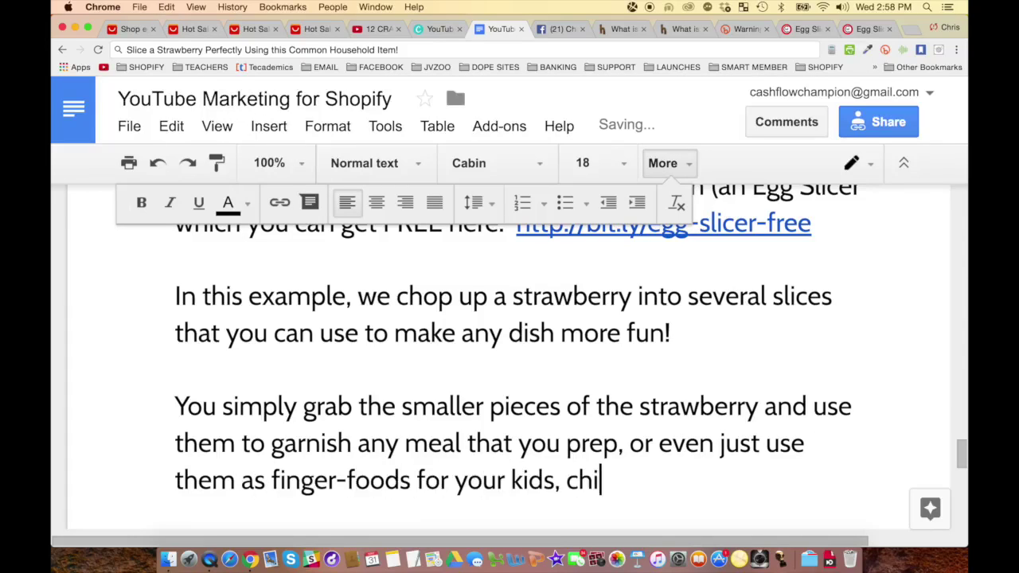
key(BackSpace)
key(BackSpace)
key(BackSpace)
key(BackSpace)
text(or at )
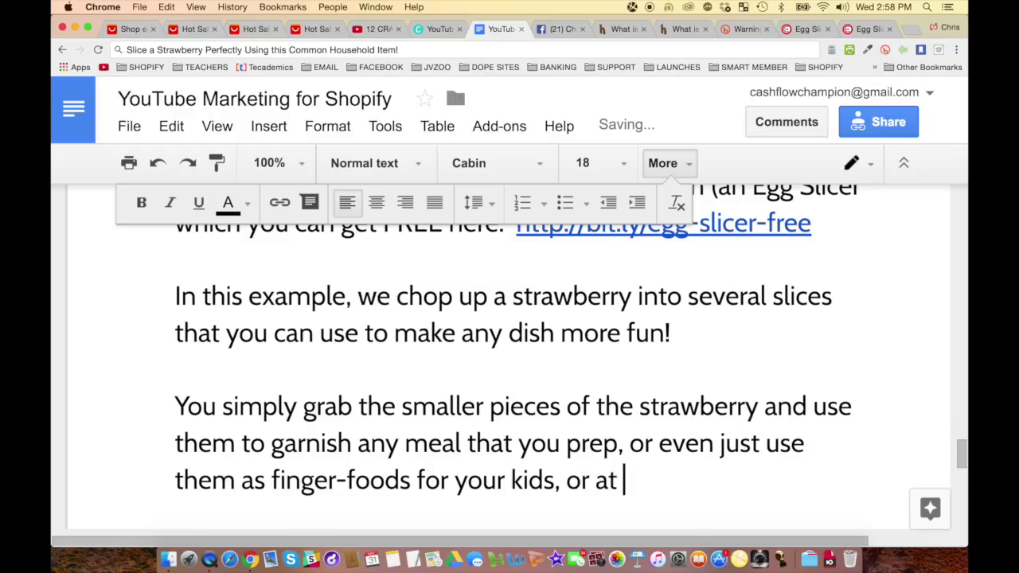
text(a home party for your guests.)
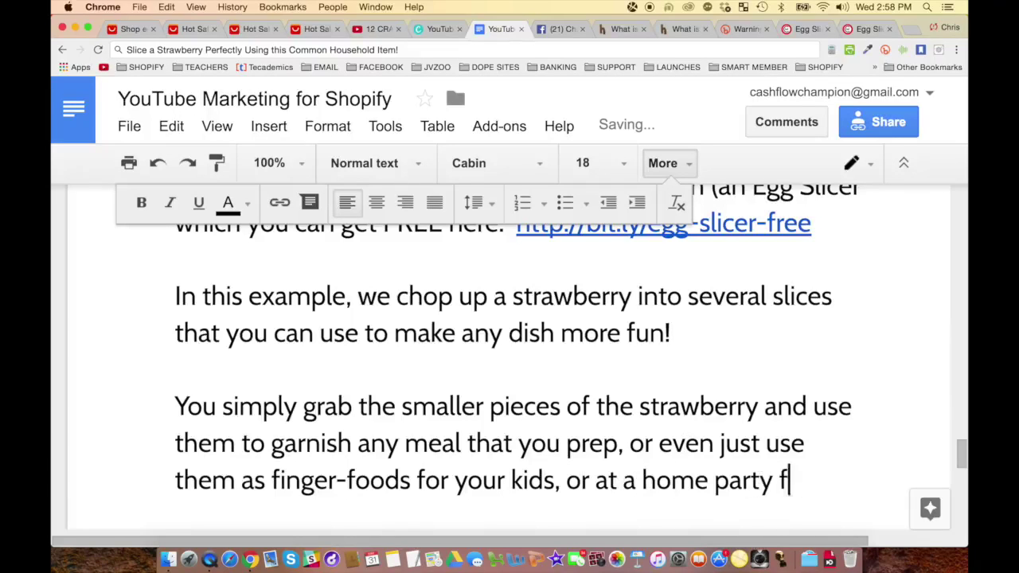
key(Return)
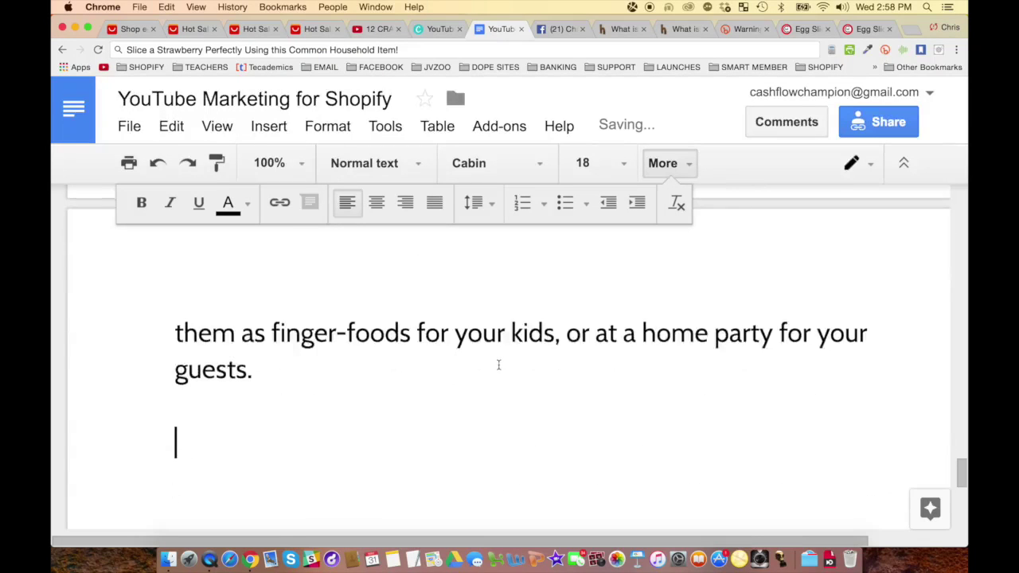
Compare the "EXAMPLE: SLICER" and related-words keyword lists with the strawberry paragraphs to check which keywords have been used.
scroll(499, 365, up, 15)
scroll(498, 365, up, 3)
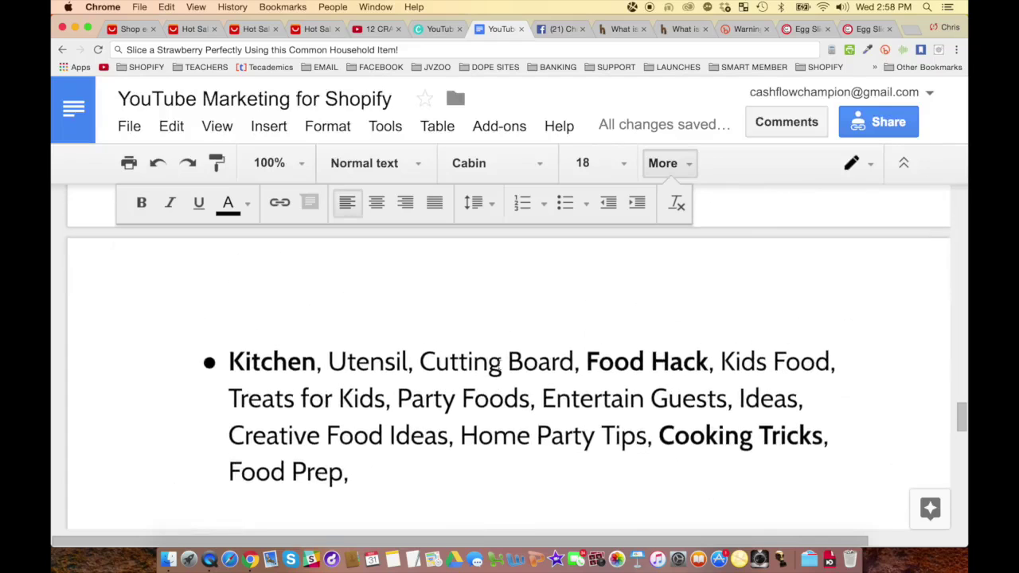
scroll(622, 398, up, 10)
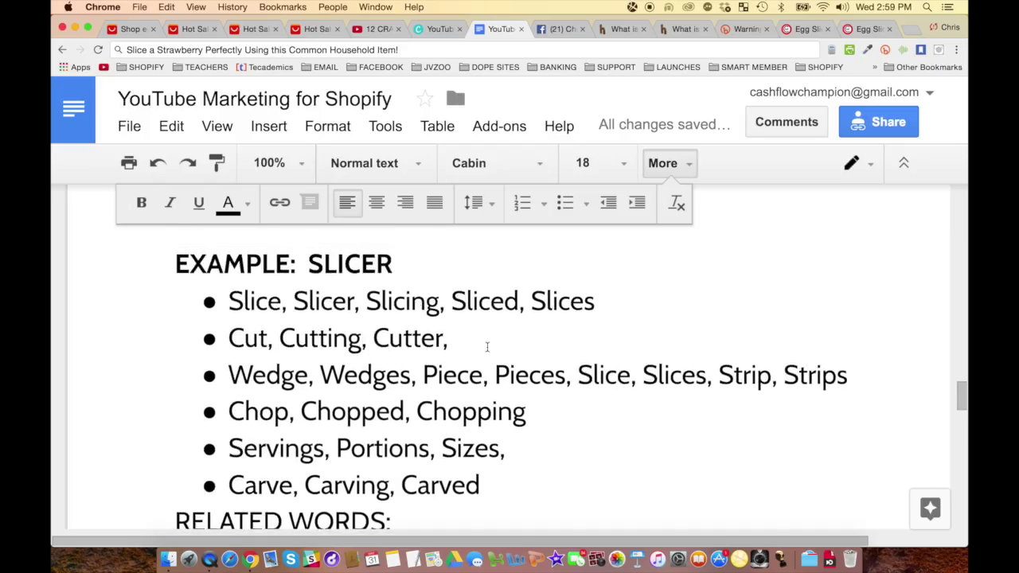
scroll(487, 347, down, 10)
scroll(488, 347, down, 10)
scroll(487, 347, up, 4)
scroll(488, 348, down, 2)
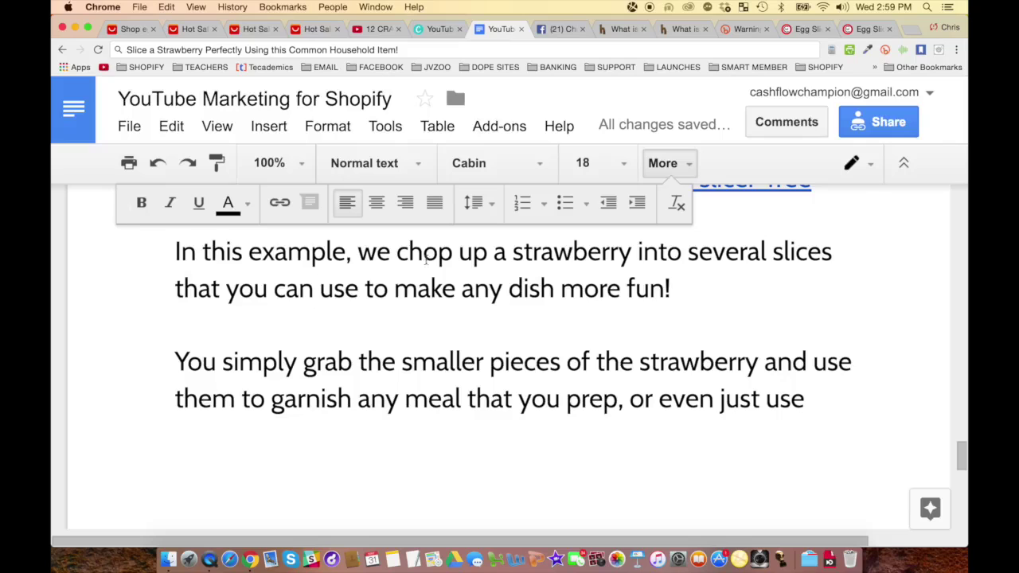
double_click(806, 259)
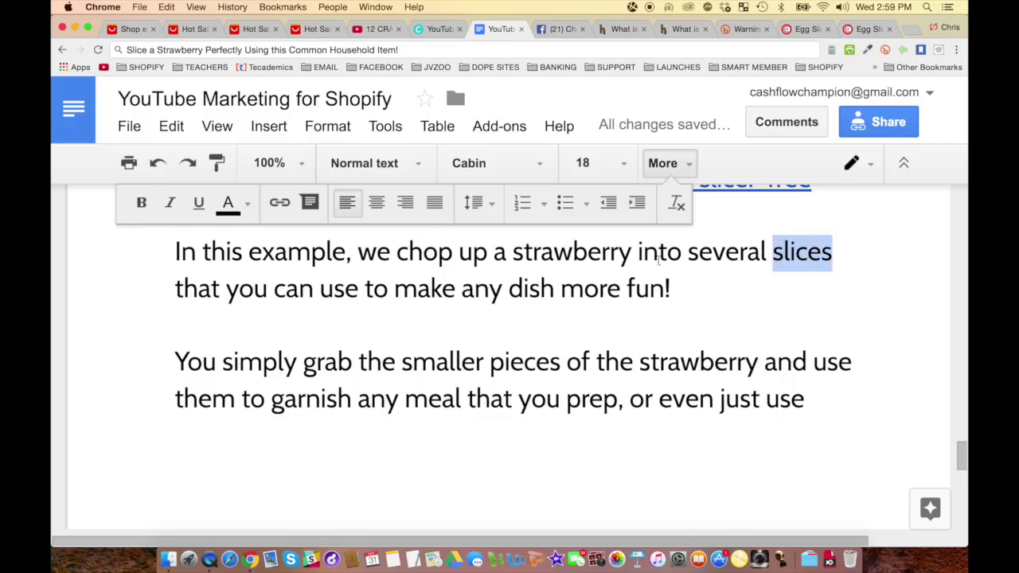
scroll(407, 364, down, 2)
click(404, 370)
click(828, 335)
key(Delete)
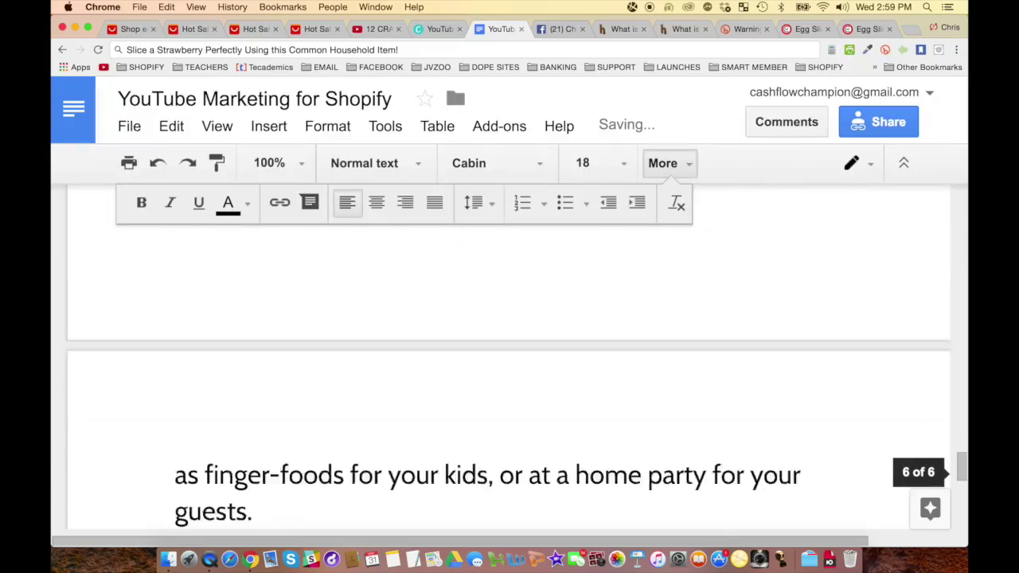
Add a paragraph at the document's end reading "If you love serving quick and easy meals that look great and your children will love".
key(super+Down)
key(Return)
key(Return)
text(If you love servhing)
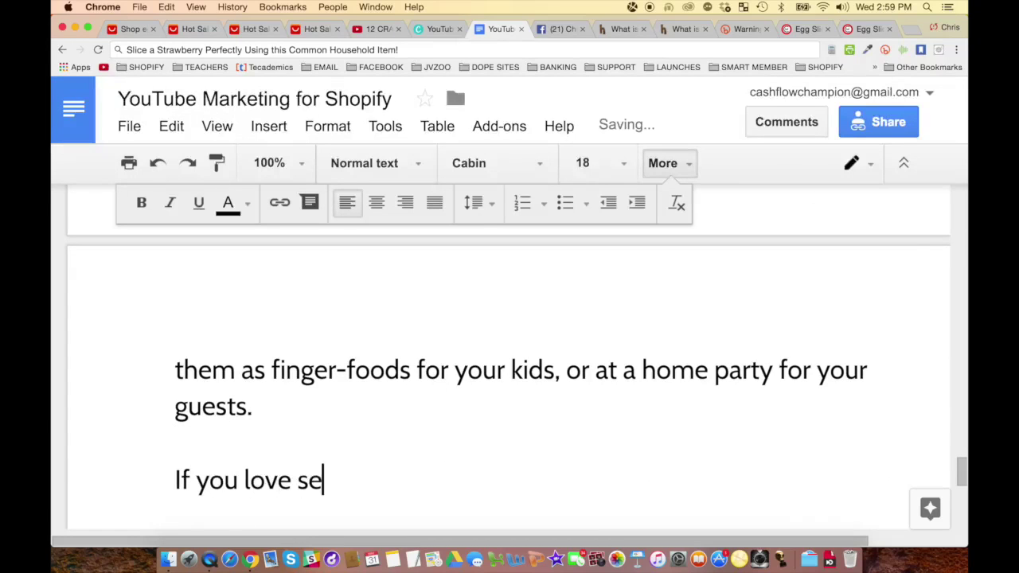
key(BackSpace)
key(BackSpace)
key(BackSpace)
key(BackSpace)
text(ing qu)
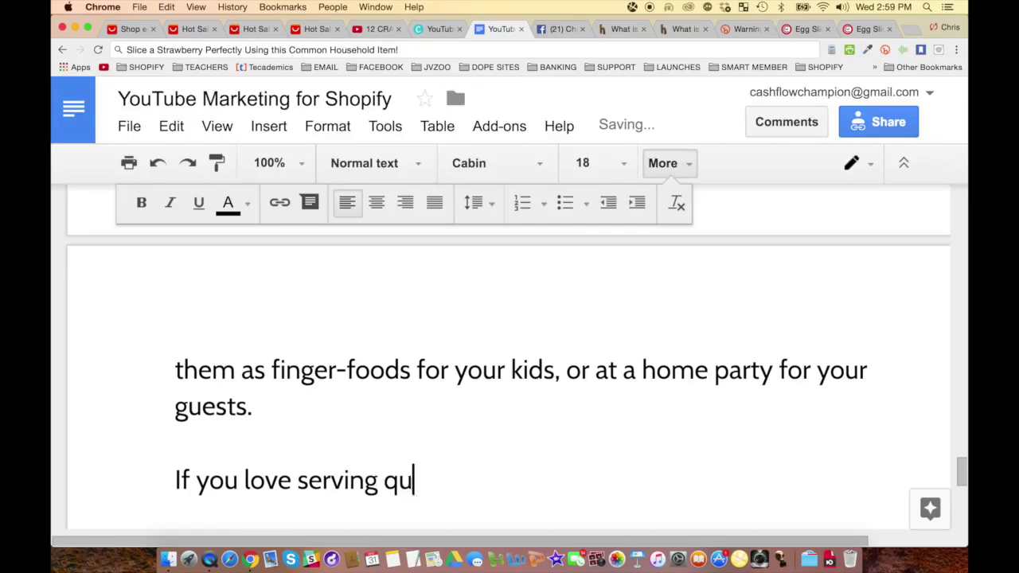
text(ick and easy meals fhat l)
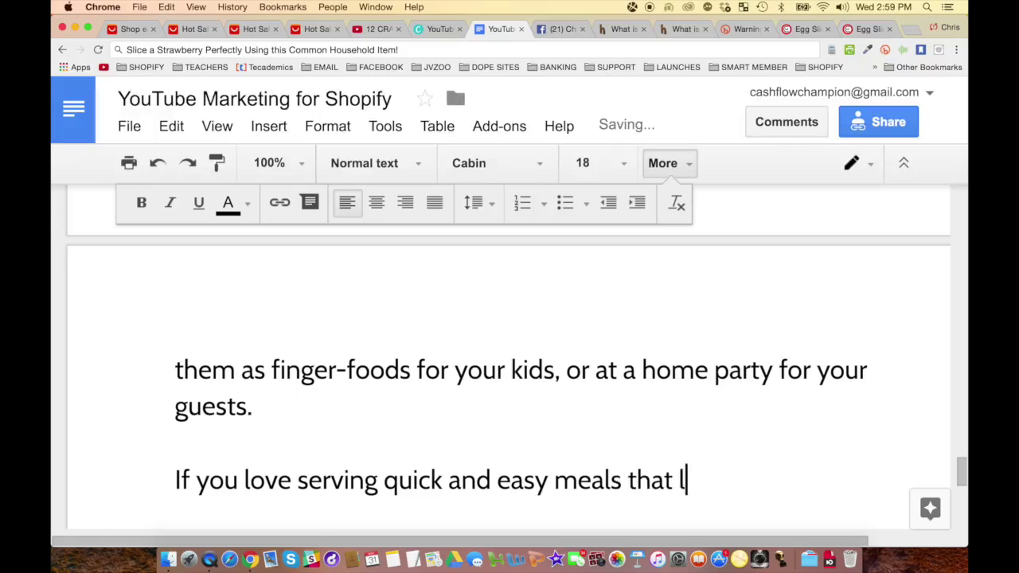
text(ook great and )
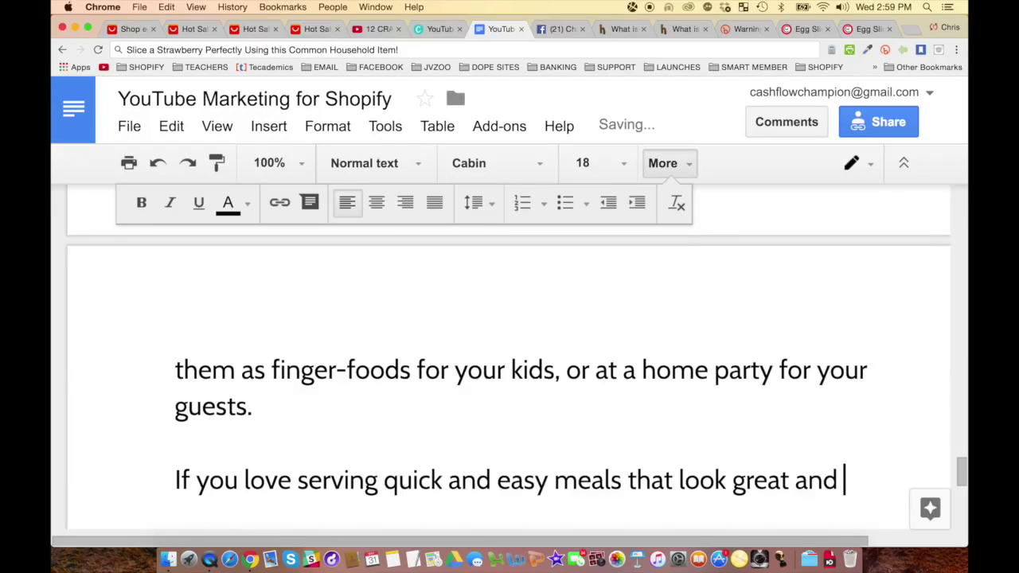
text(your children will love.)
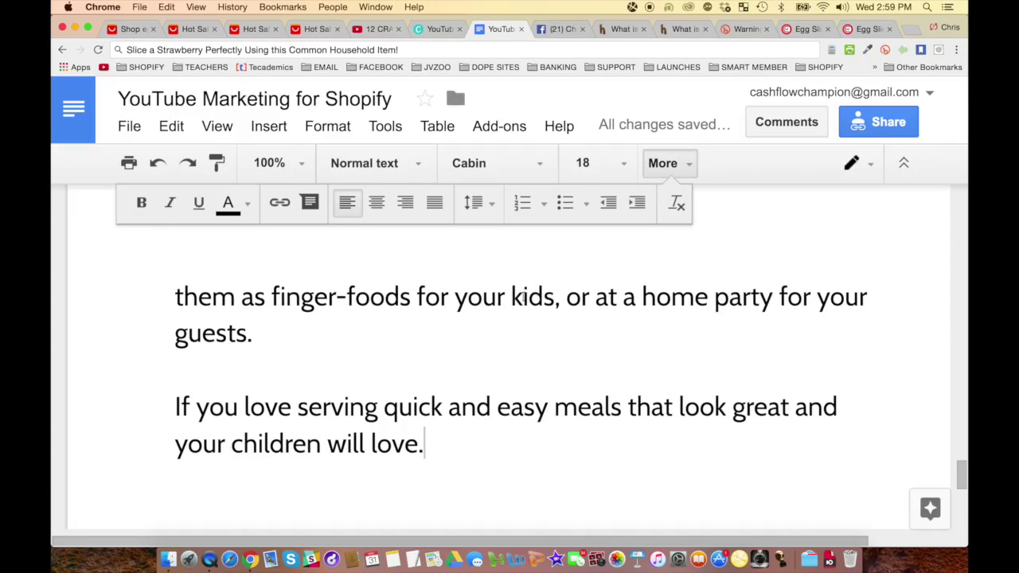
Replace the closing period with a comma and continue with "you will appreciate this strawberry cutting hack".
key(BackSpace)
text(, you will )
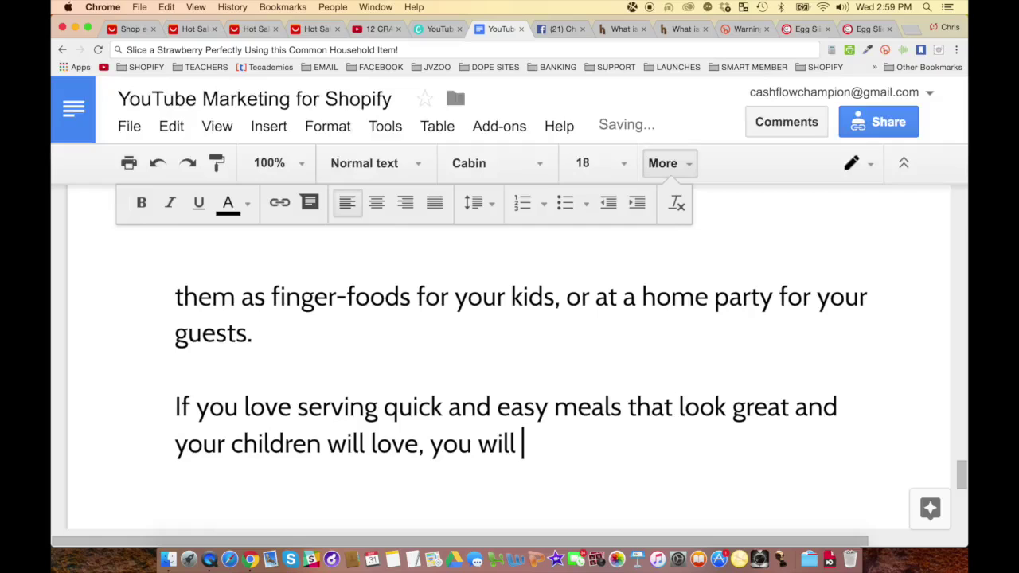
text(app)
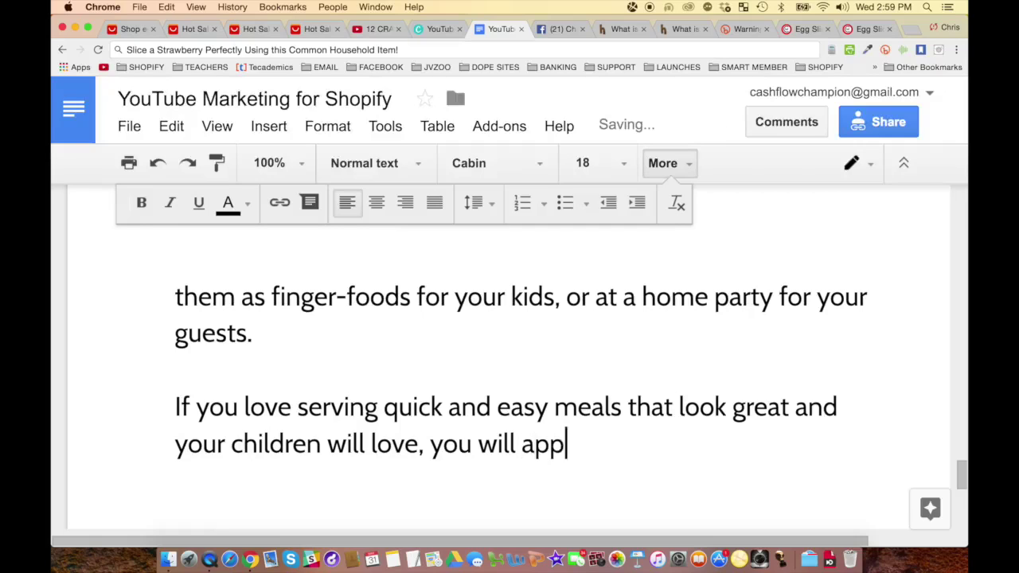
text(reciate this straw)
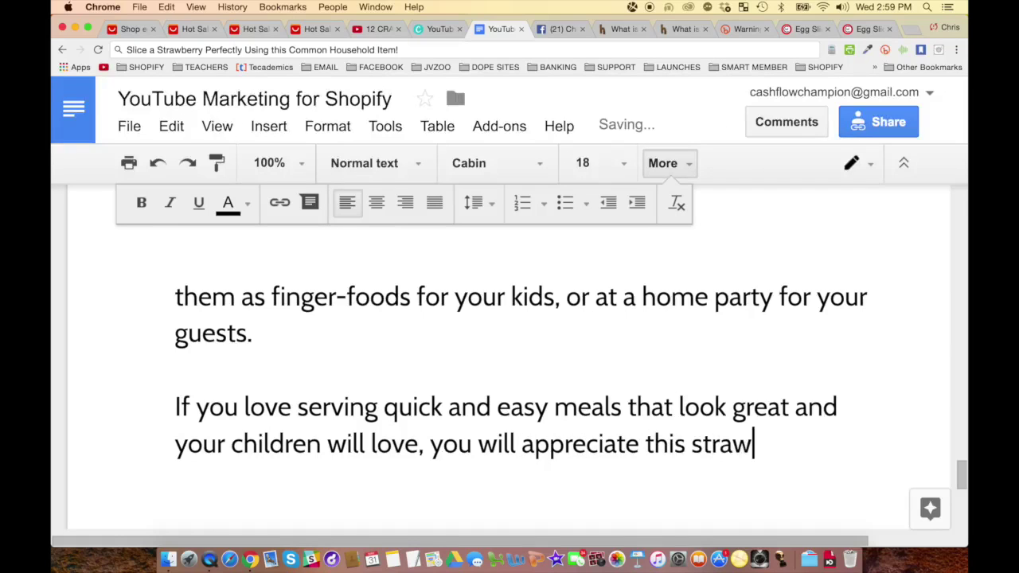
text(berry food h)
key(BackSpace)
key(BackSpace)
key(BackSpace)
key(BackSpace)
key(BackSpace)
key(BackSpace)
text(cutting hack)
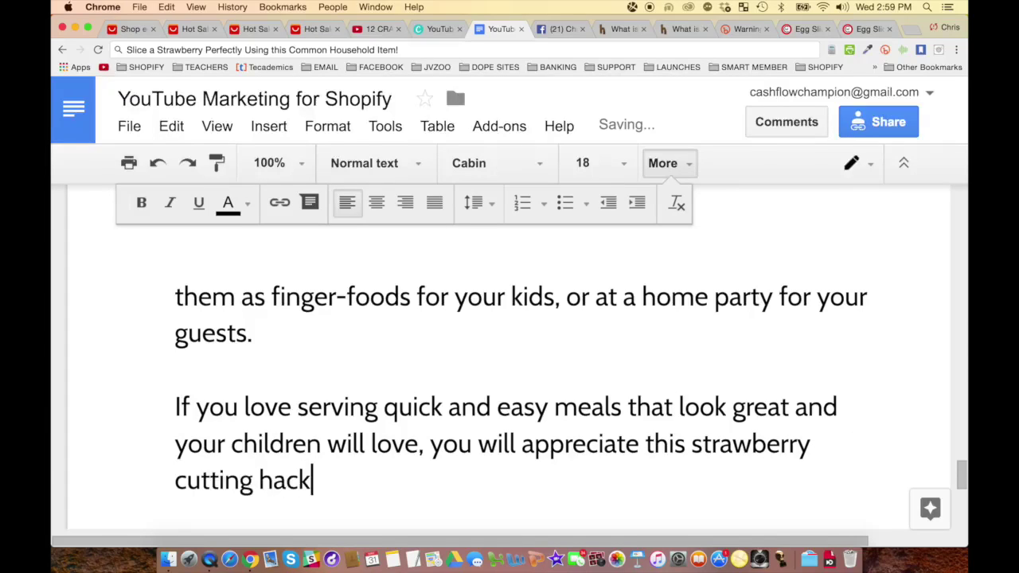
Finish the paragraph with "that perfectly cuts strawberries into slices with ease using an egg slicer!" and leave a blank line below.
text( that perfectly custs)
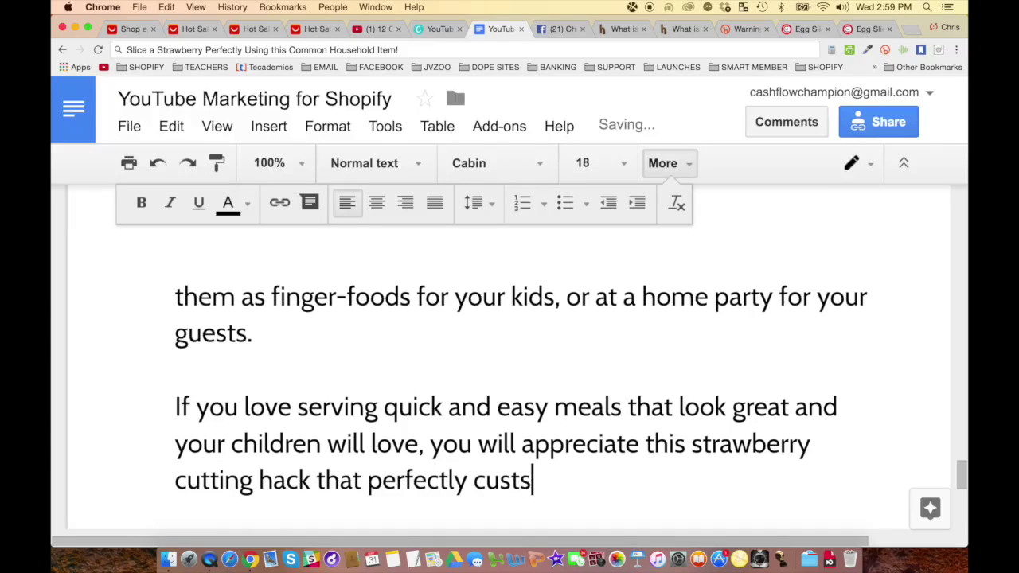
key(BackSpace)
key(BackSpace)
text(ts str)
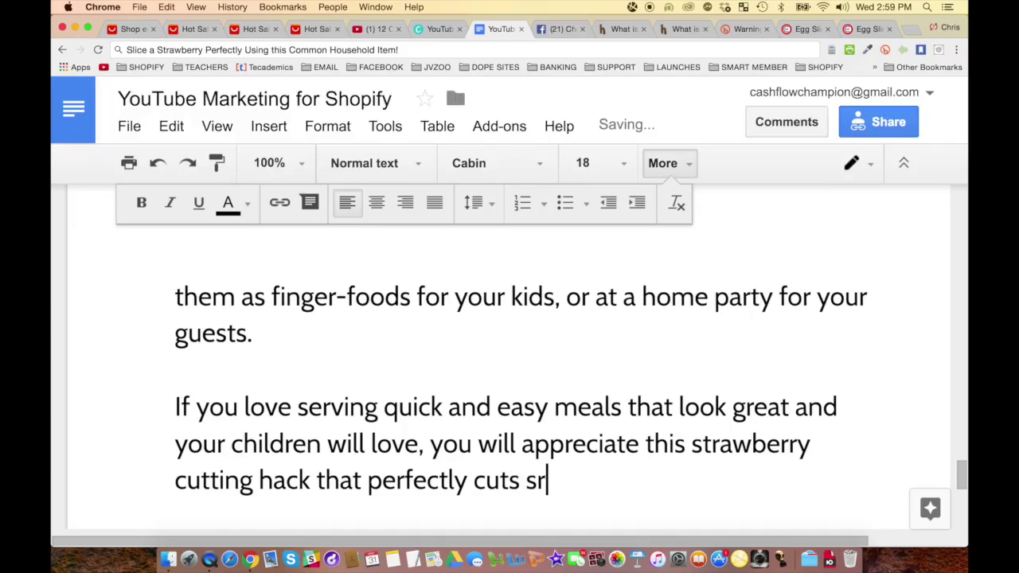
text(awberry)
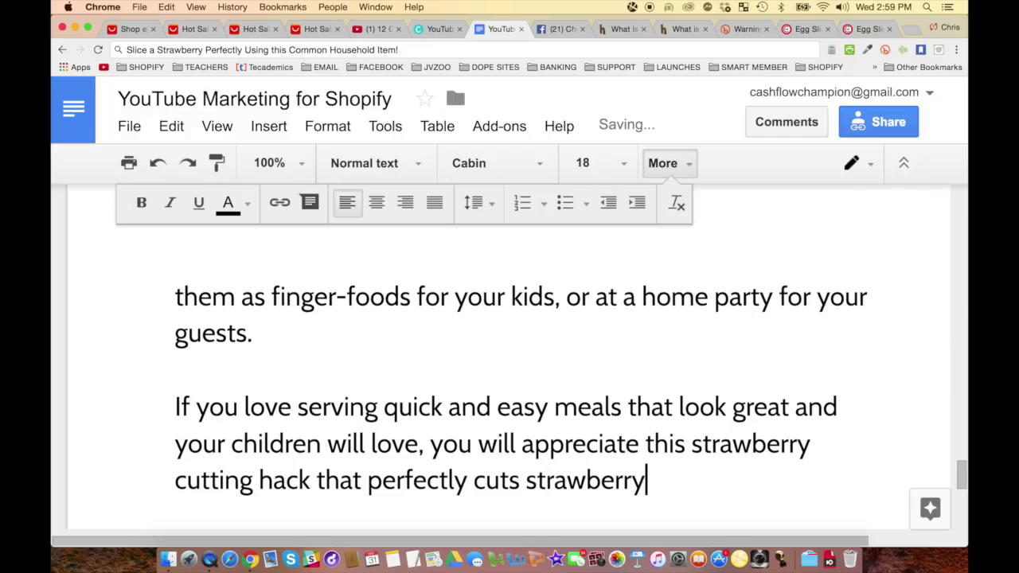
key(BackSpace)
text(ies )
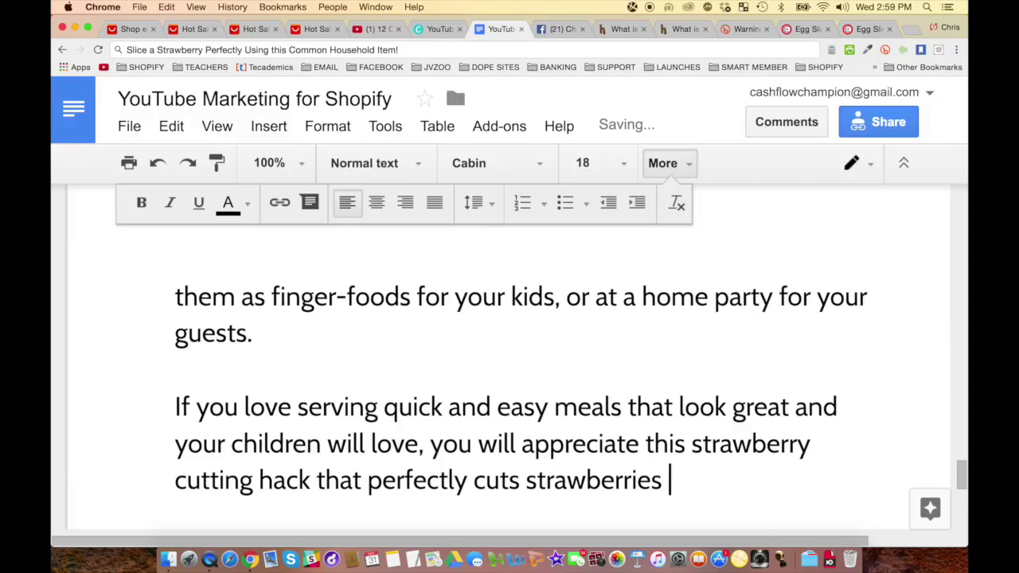
text(into slices with eas)
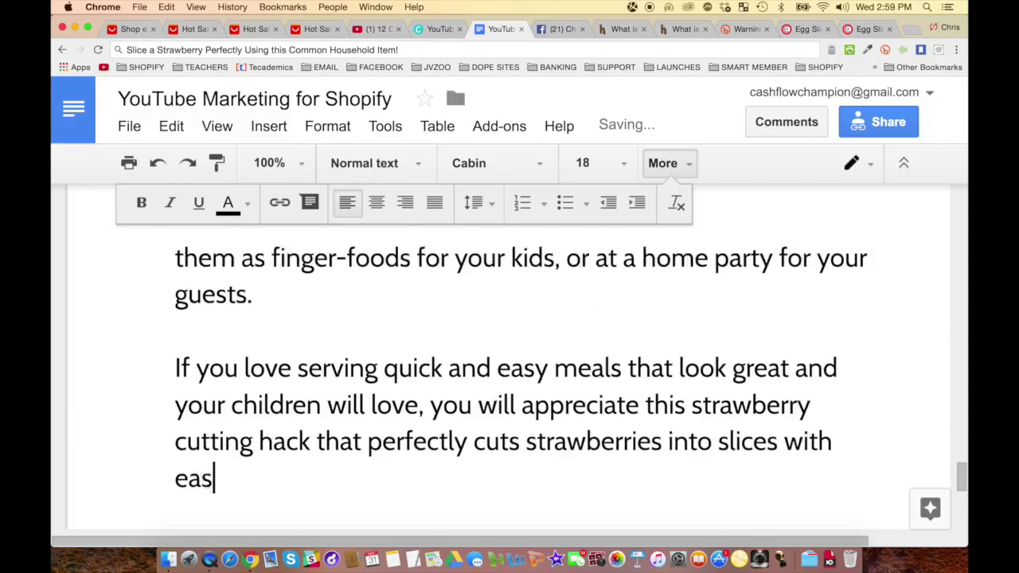
text(yusing a)
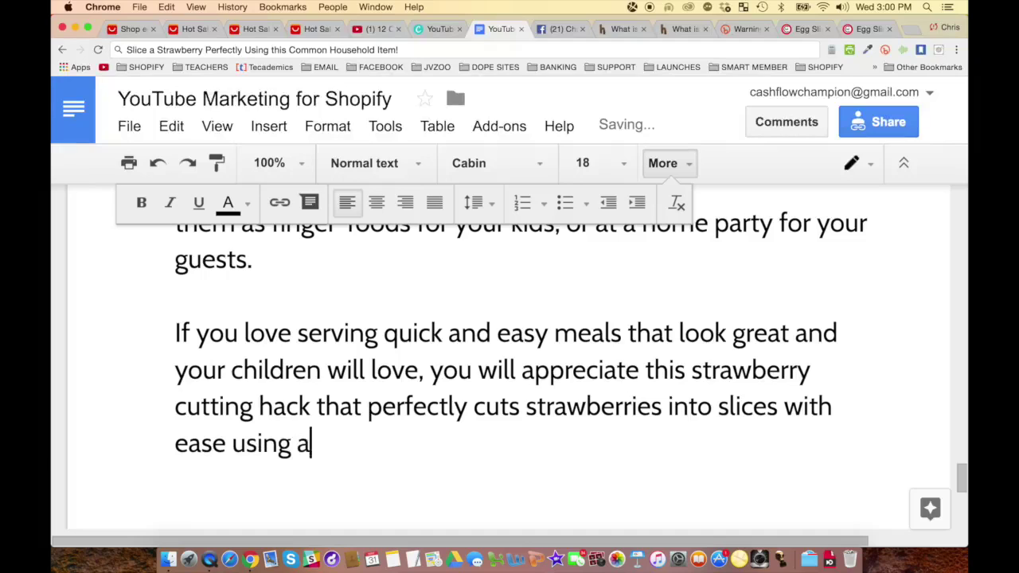
text(n egg slicer!)
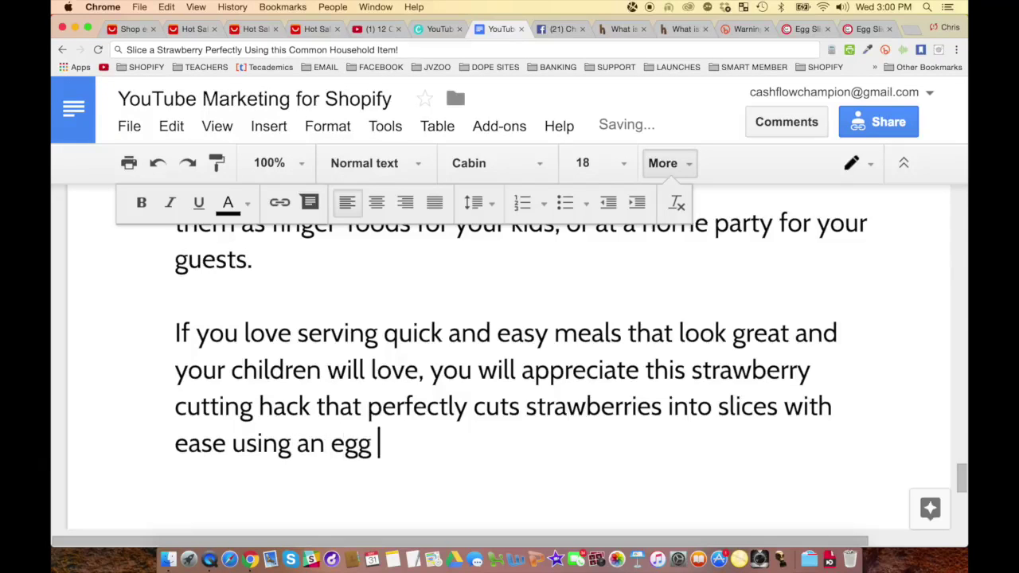
key(Return)
key(Return)
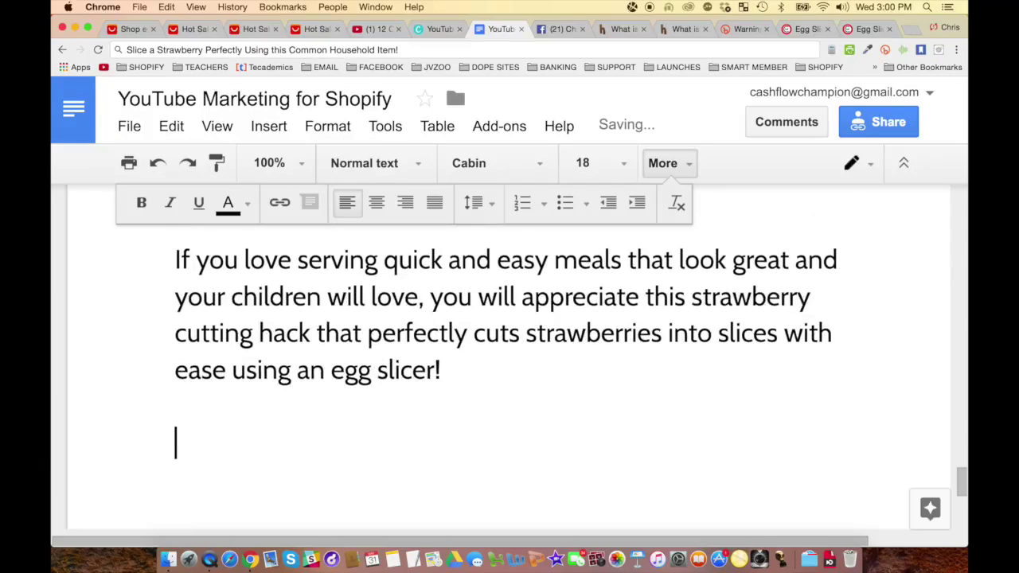
Begin another paragraph with "If you don't have an egg slicer, you can get your's free (just pay s&h)".
text(If you)
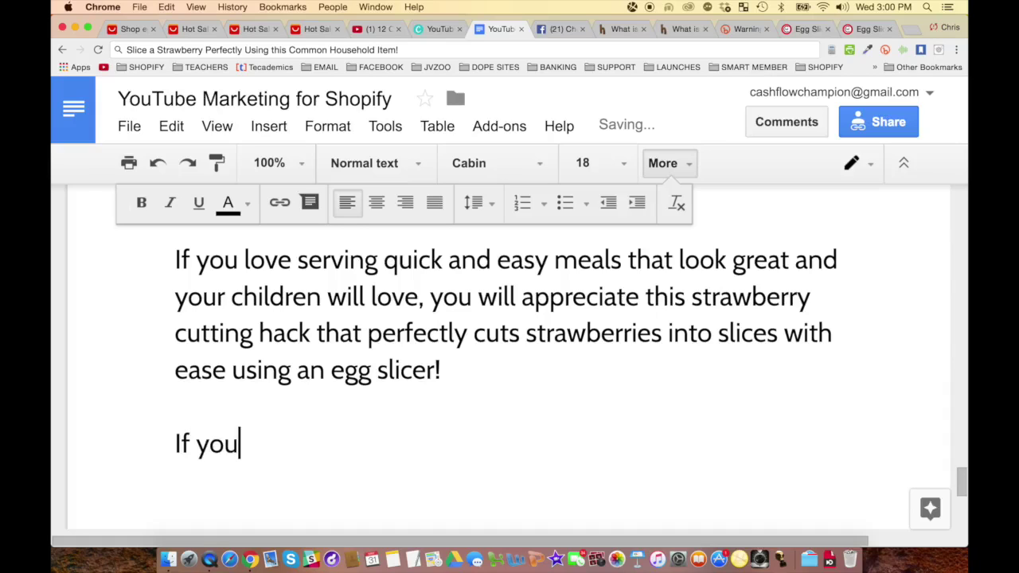
text( don't have an egg sli)
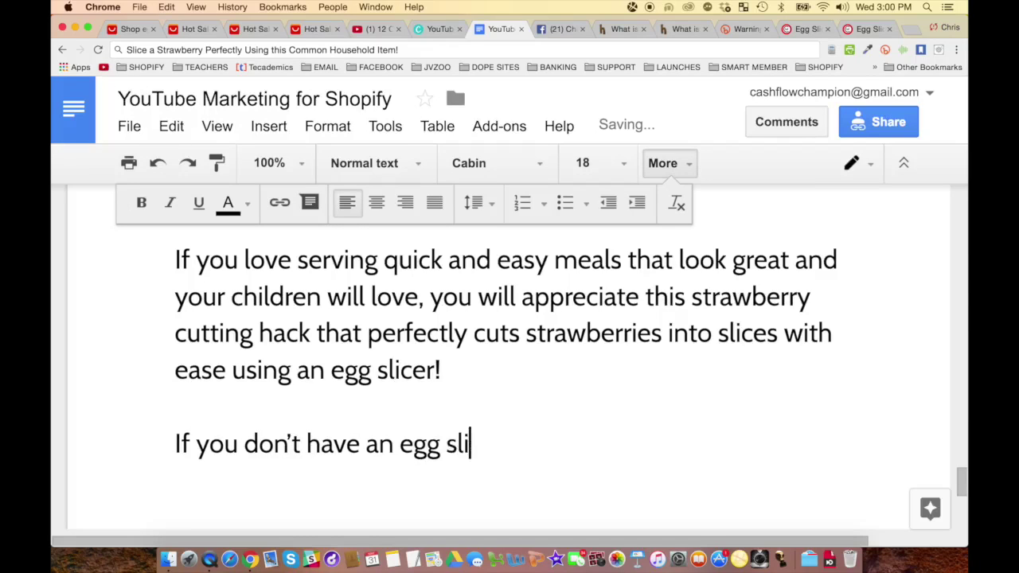
text(cer, you can get you)
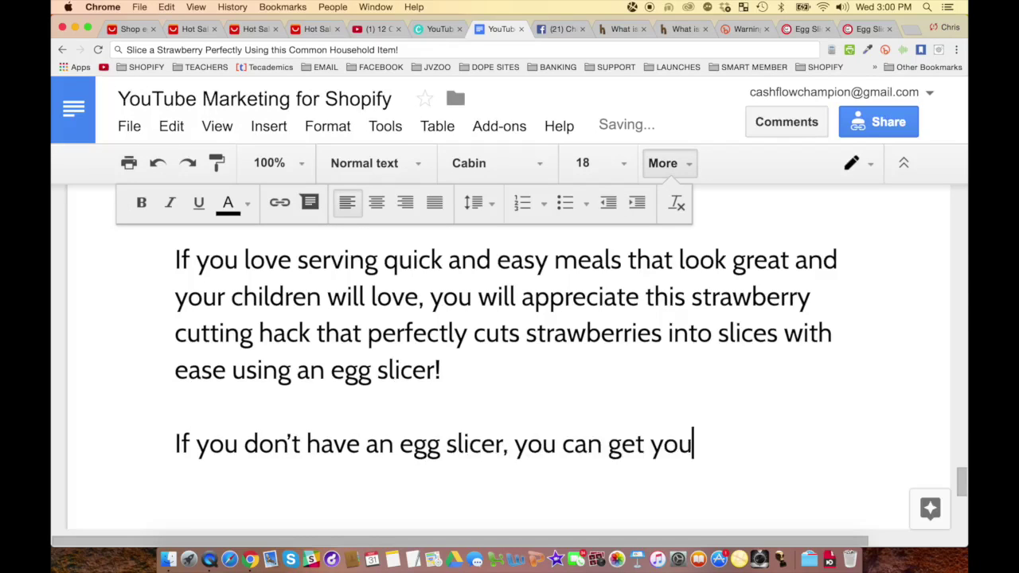
text(r's free)
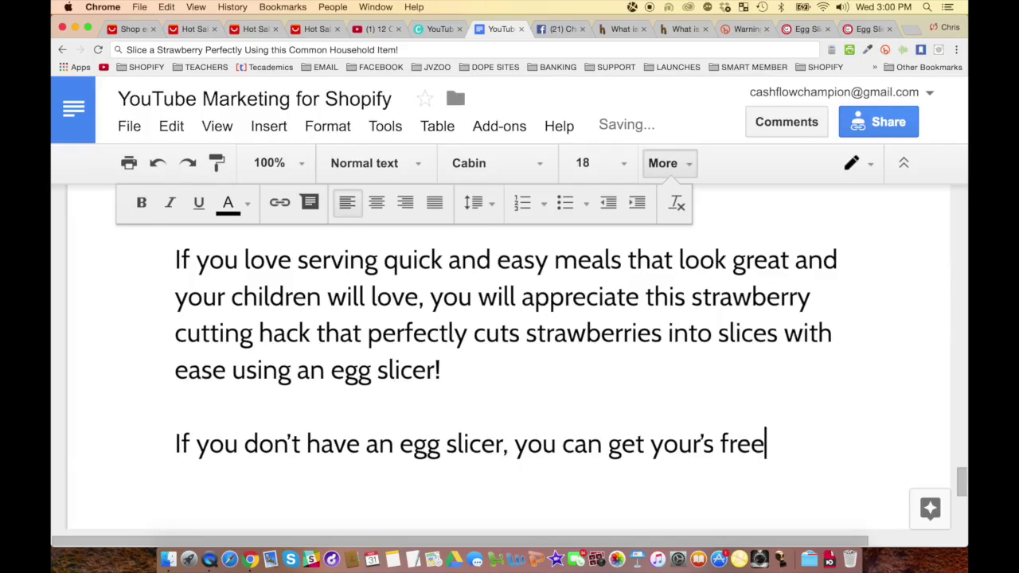
text( (just pay s)
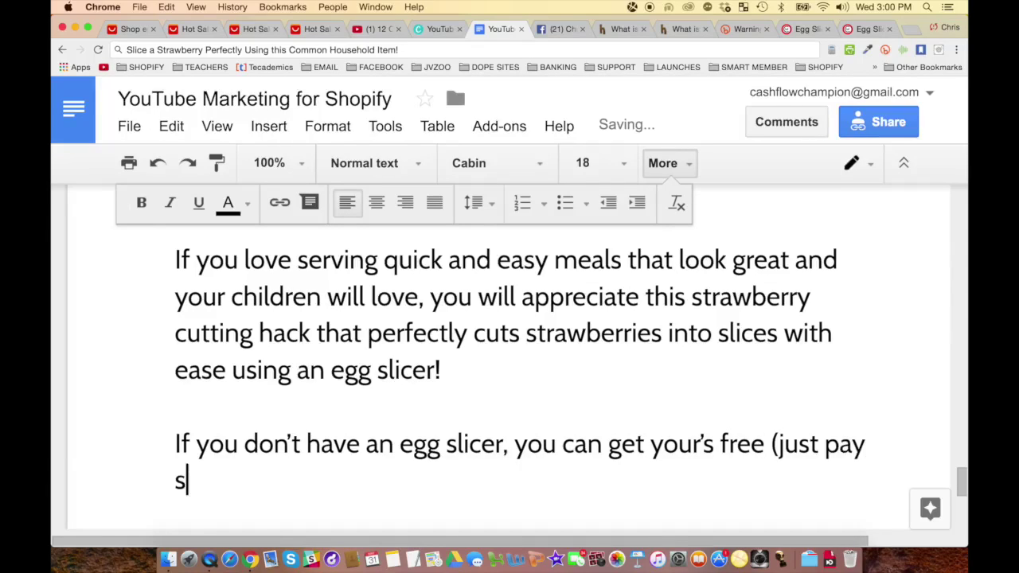
text(&H))
key(BackSpace)
key(BackSpace)
text(h) by clic)
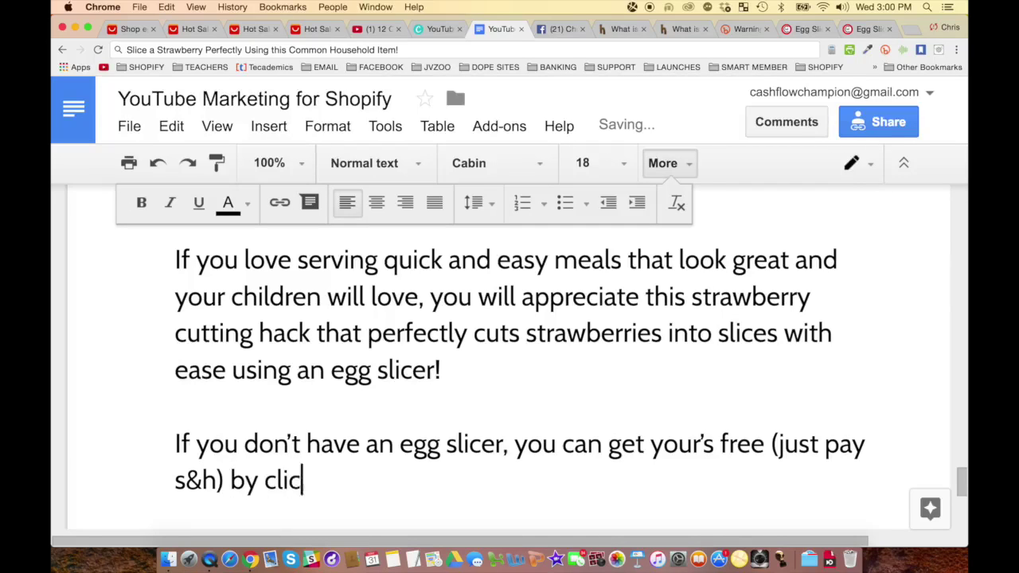
text(king this link:)
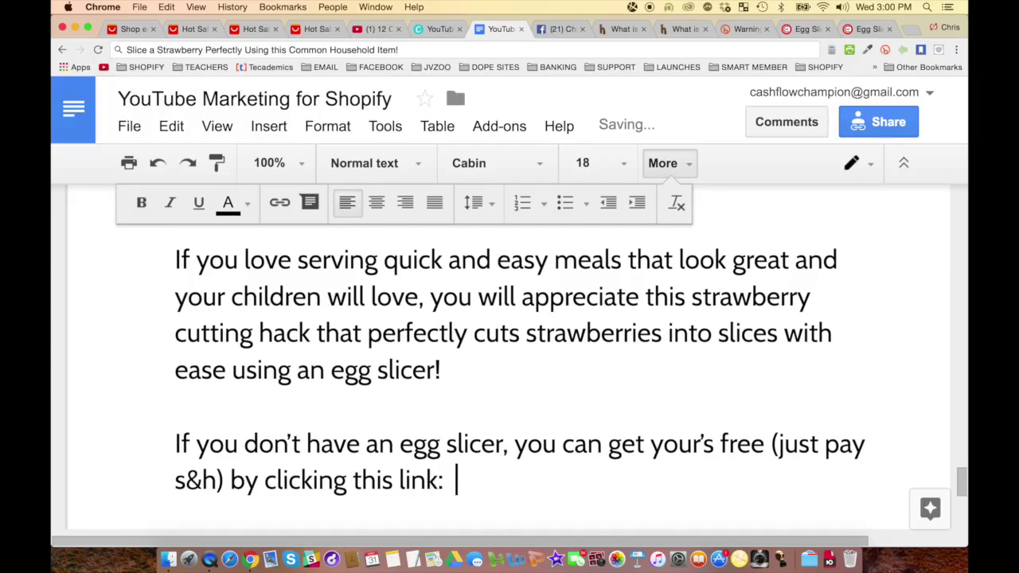
text(http://bit.ly/egg-slicer-free)
scroll(658, 396, down, 3)
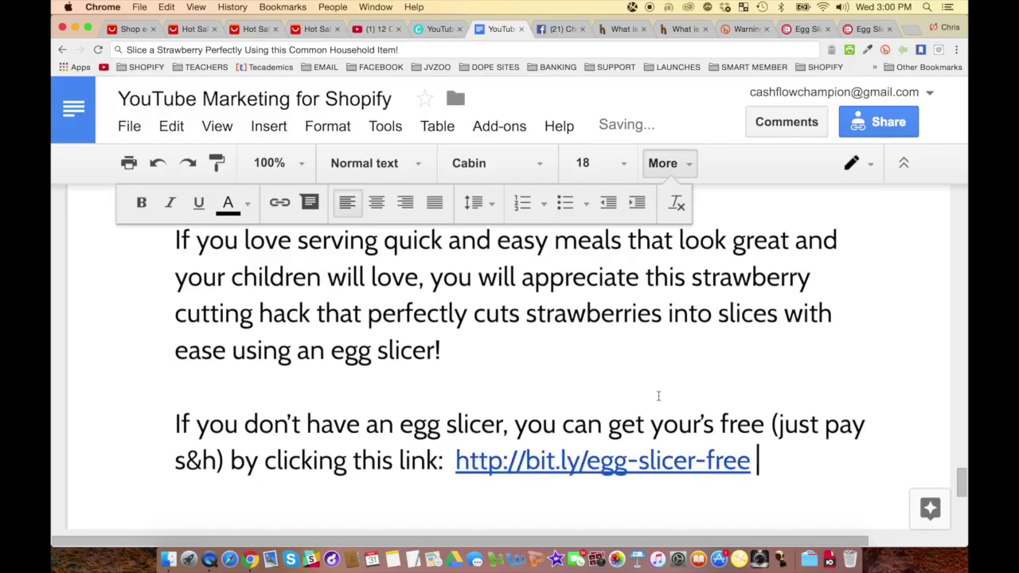
Start a closing paragraph below the link with "For more food hacks, be sure to".
key(Return)
key(Return)
text(For more food hacks, be sure to visit our ch)
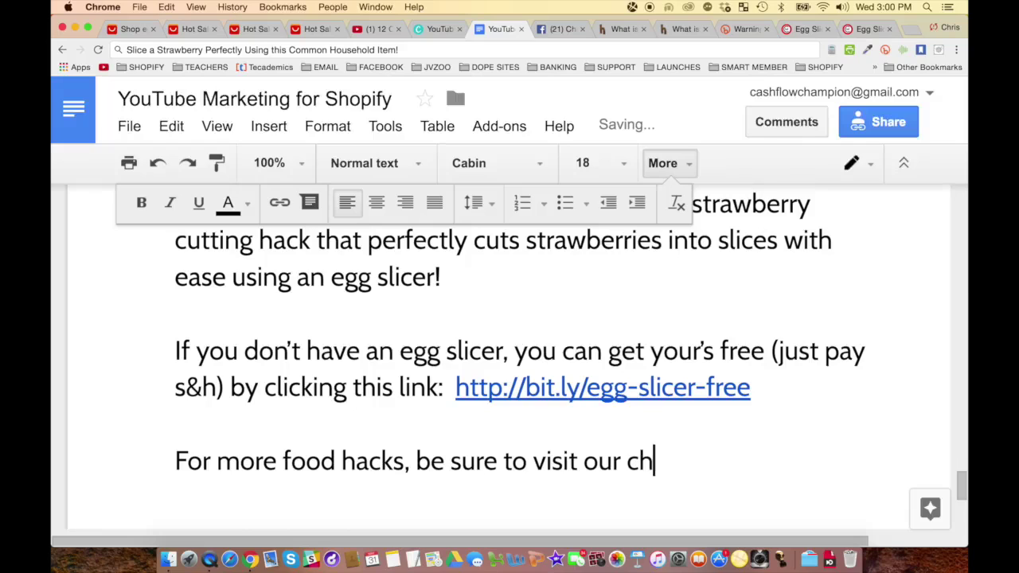
key(BackSpace)
key(BackSpace)
key(BackSpace)
key(BackSpace)
key(BackSpace)
key(BackSpace)
key(BackSpace)
key(BackSpace)
key(BackSpace)
key(BackSpace)
key(BackSpace)
Complete the closing line with "subscribe to our channel!" and leave a blank line below.
text(su)
key(BackSpace)
key(BackSpace)
key(BackSpace)
text(subscribe to uo)
key(BackSpace)
key(BackSpace)
text(our channel!)
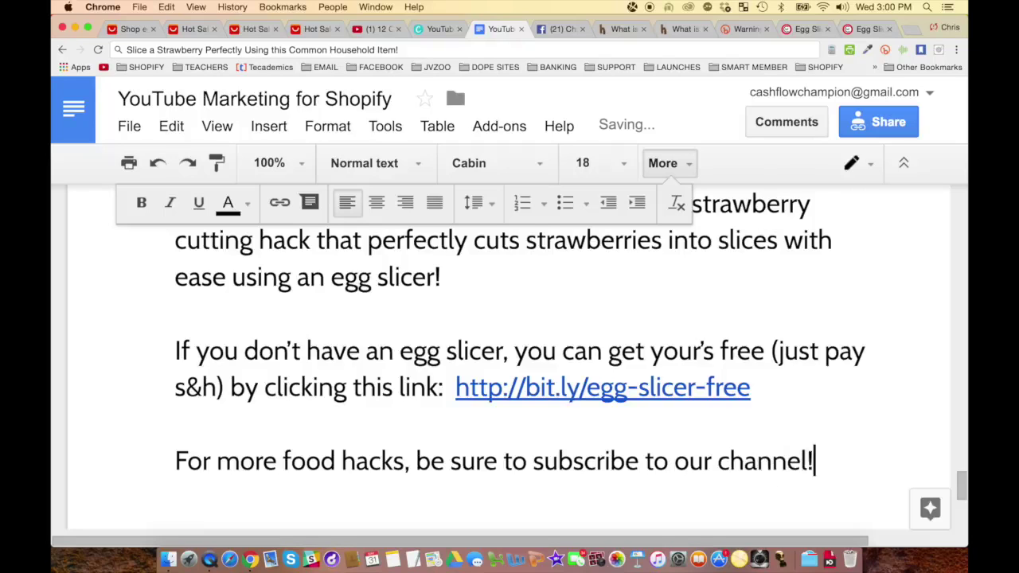
key(Return)
key(Return)
Open the YouTube channel's subscribe page in a new browser tab through the channel owner's .tv web address.
click(909, 30)
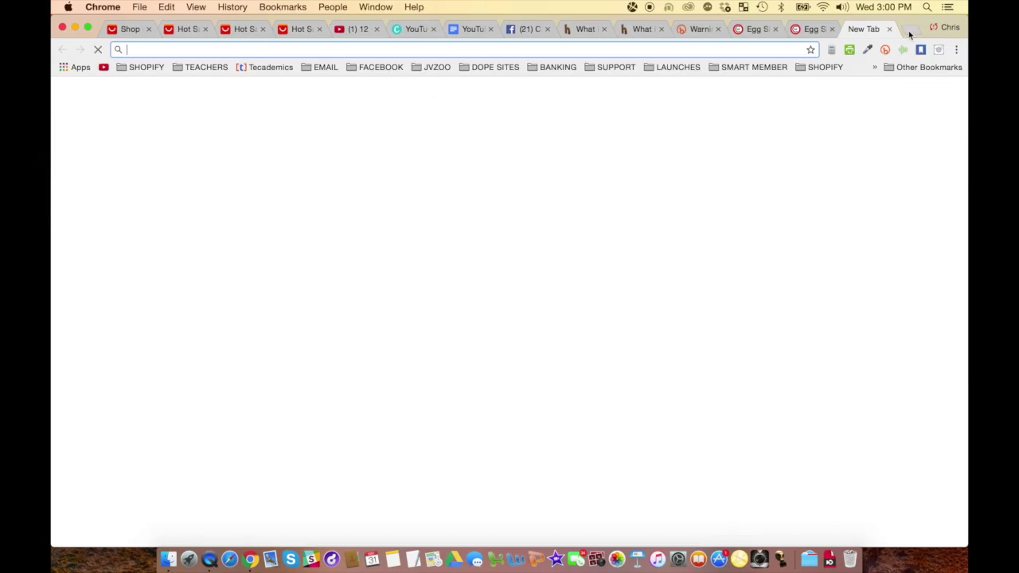
text(chrisrecord.tv)
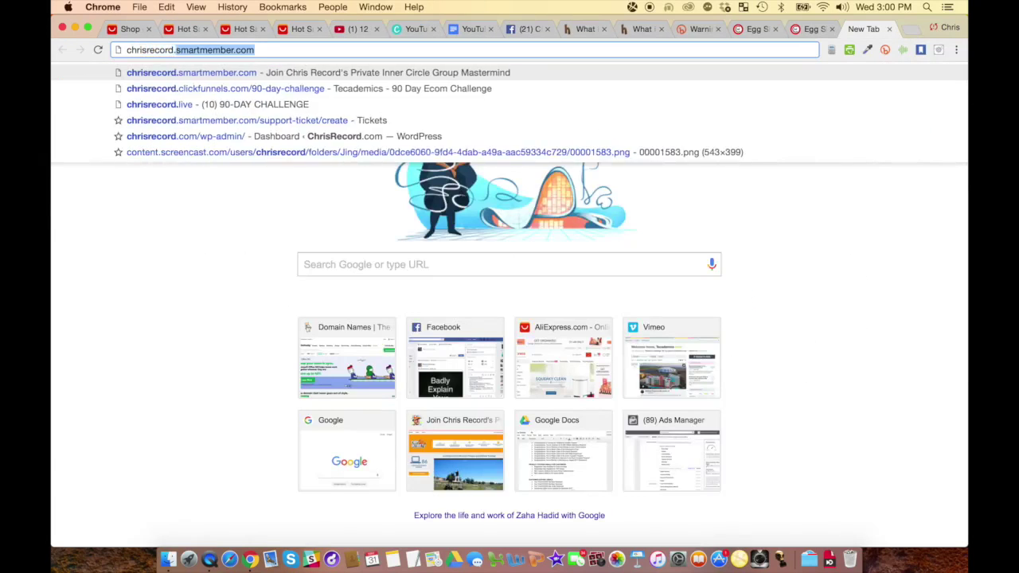
key(Return)
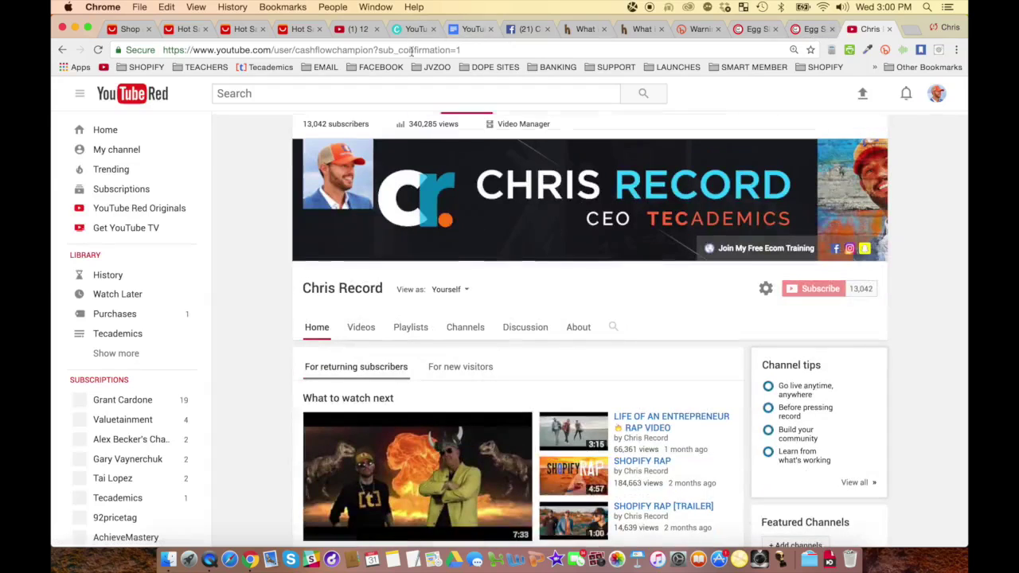
Copy the channel's subscribe-page address and paste it as a link below the subscribe line in the YouTube Marketing for Shopify document.
click(412, 51)
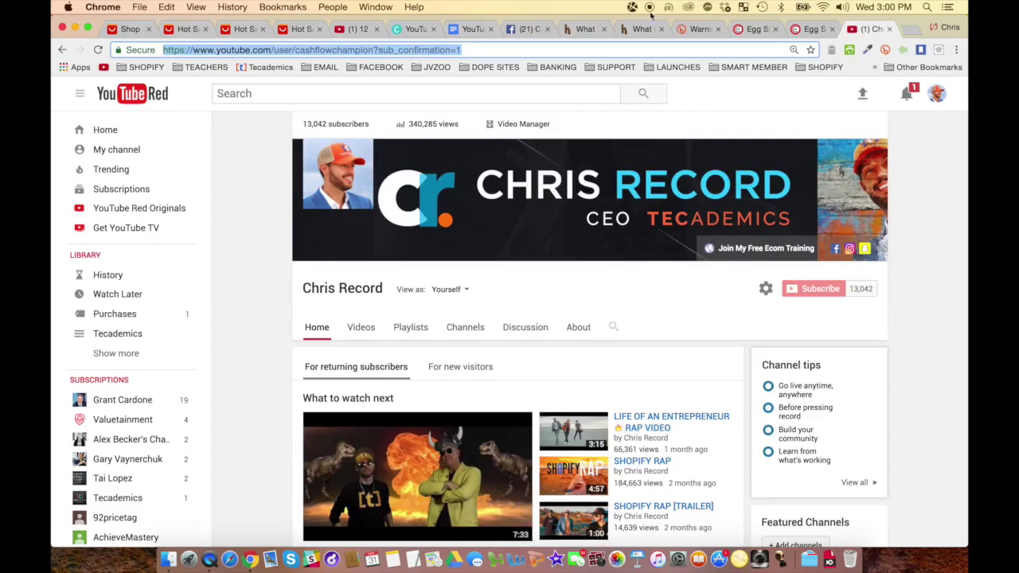
key(ctrl+c)
click(470, 29)
key(ctrl+v)
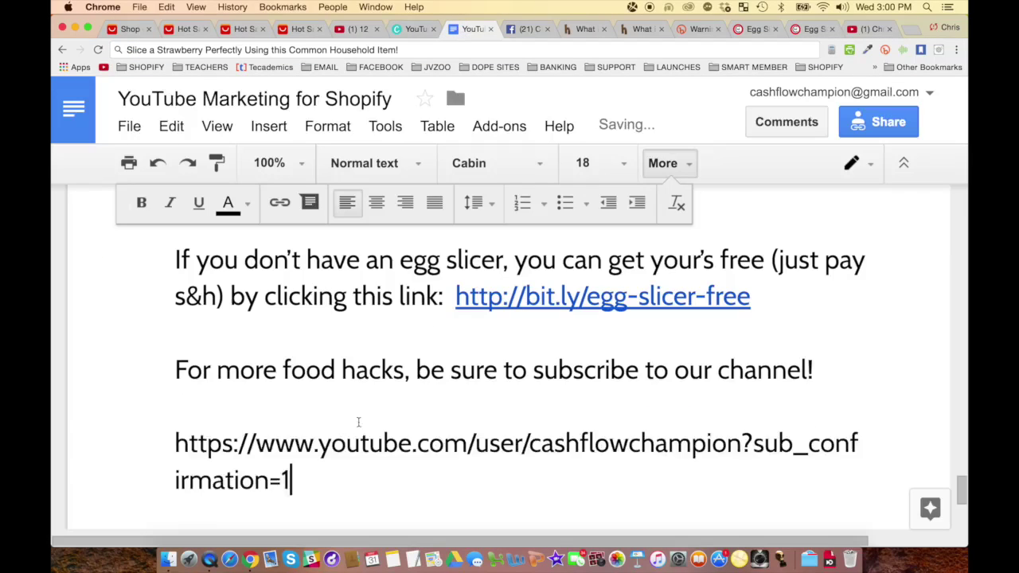
scroll(426, 419, down, 3)
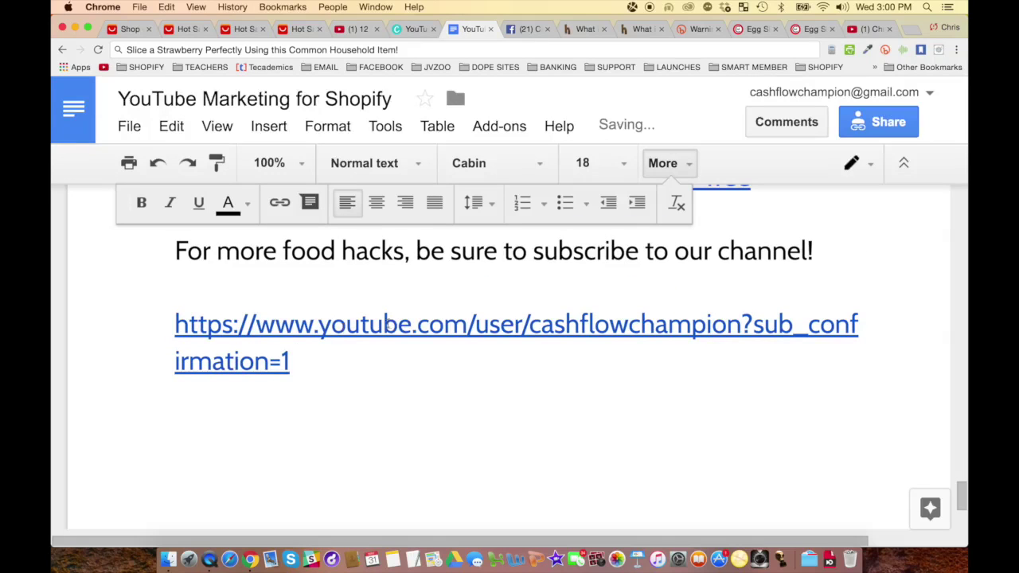
click(319, 325)
key(BackSpace)
key(BackSpace)
key(BackSpace)
key(BackSpace)
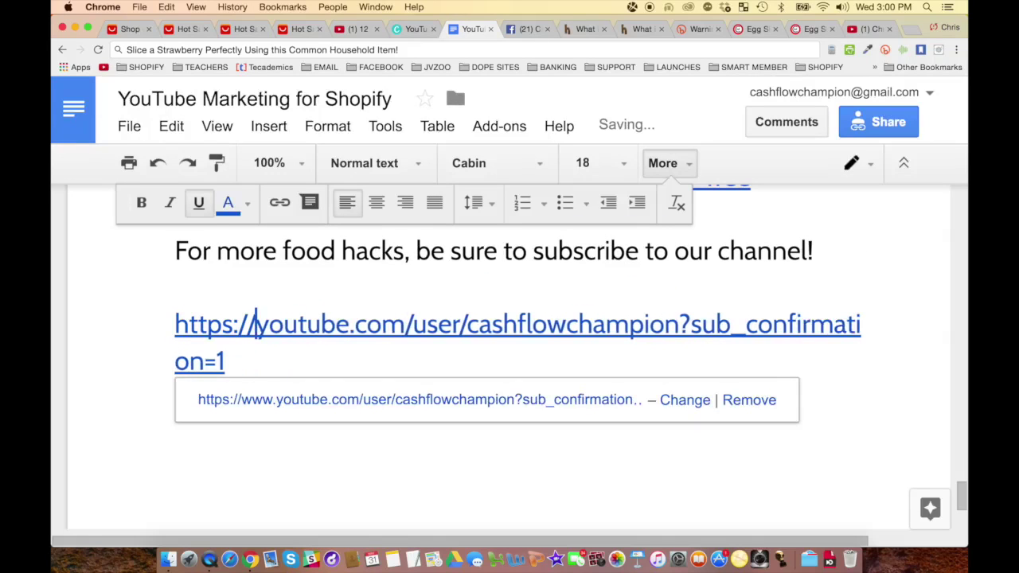
key(BackSpace)
key(BackSpace)
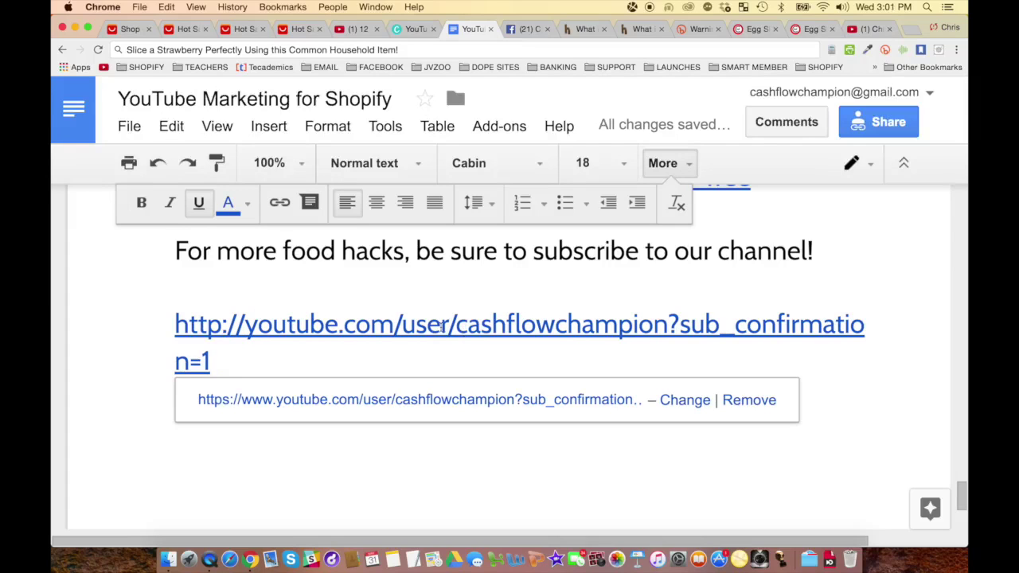
Highlight the channel username in the subscribe link, followed by its ?sub_confirmation=1 ending.
drag(455, 326, 665, 330)
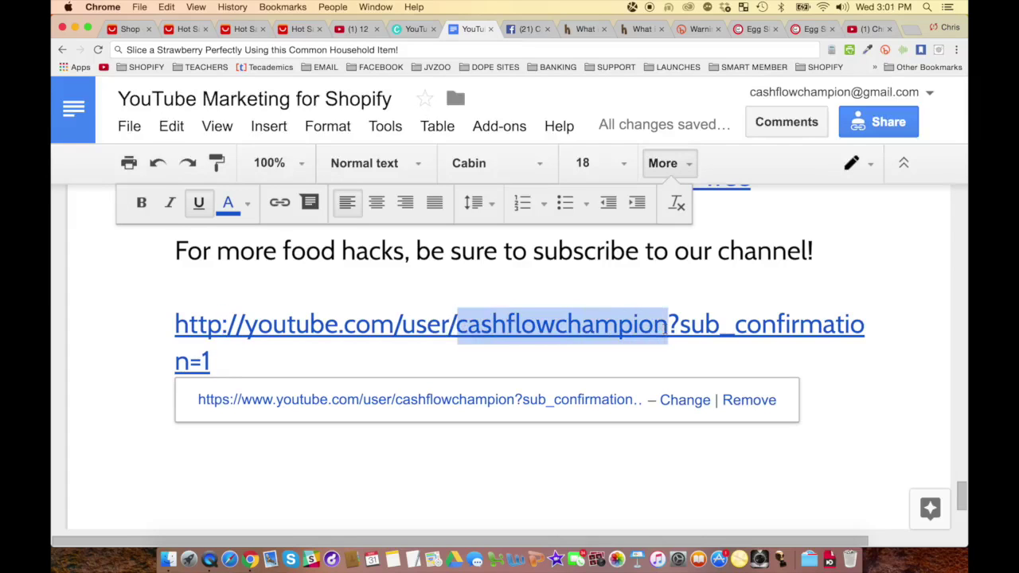
click(841, 362)
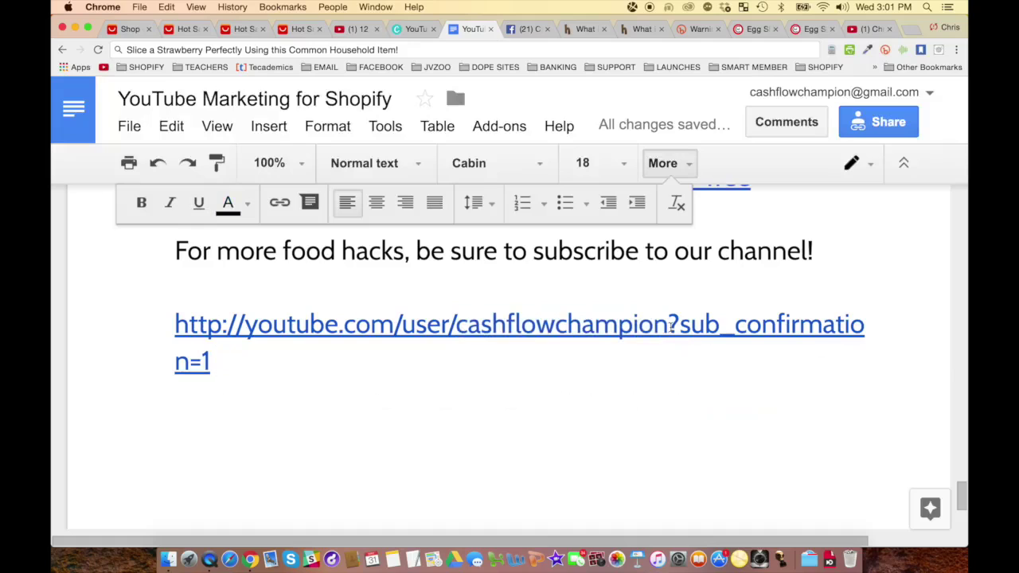
drag(671, 326, 690, 346)
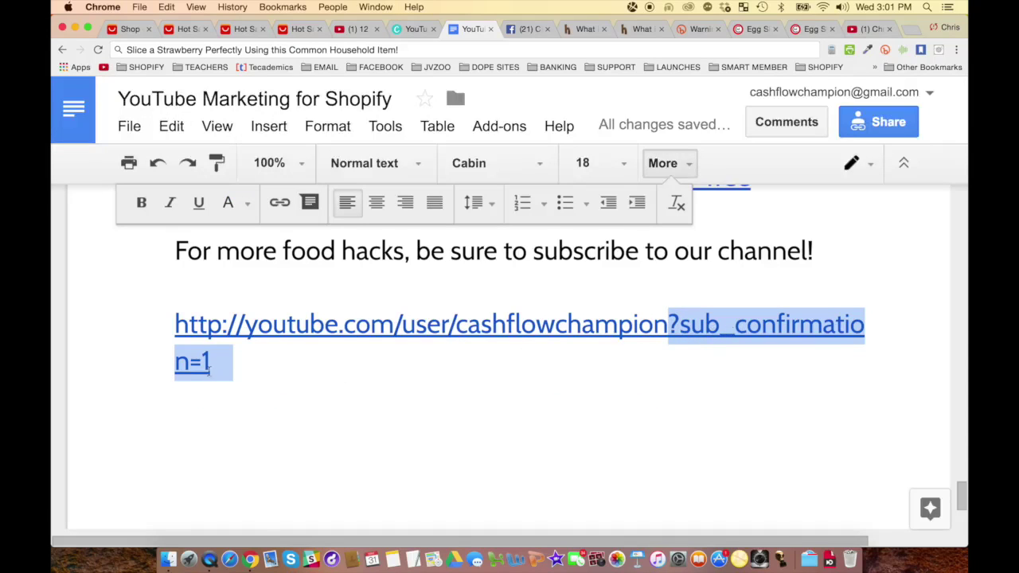
Add the note "- This link will take them directly to a subscribe button." after the link and leave a blank line below.
click(368, 364)
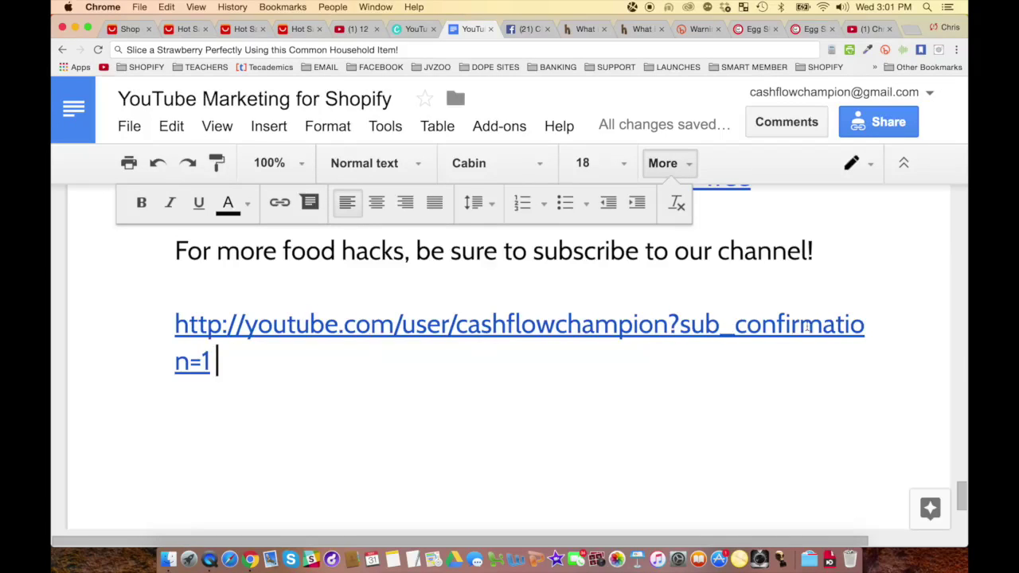
text(- )
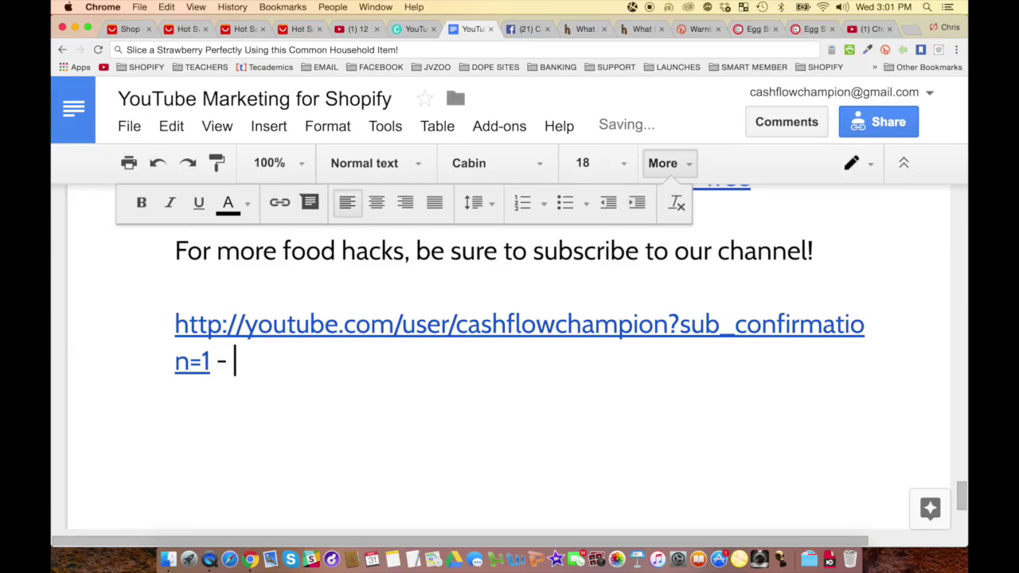
text(This link will)
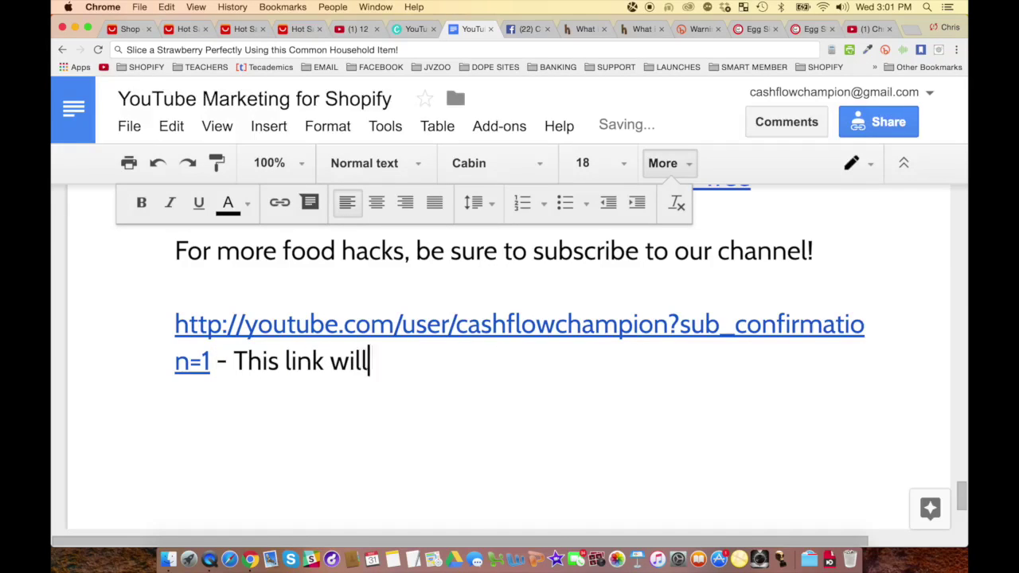
text( take them directly to a p)
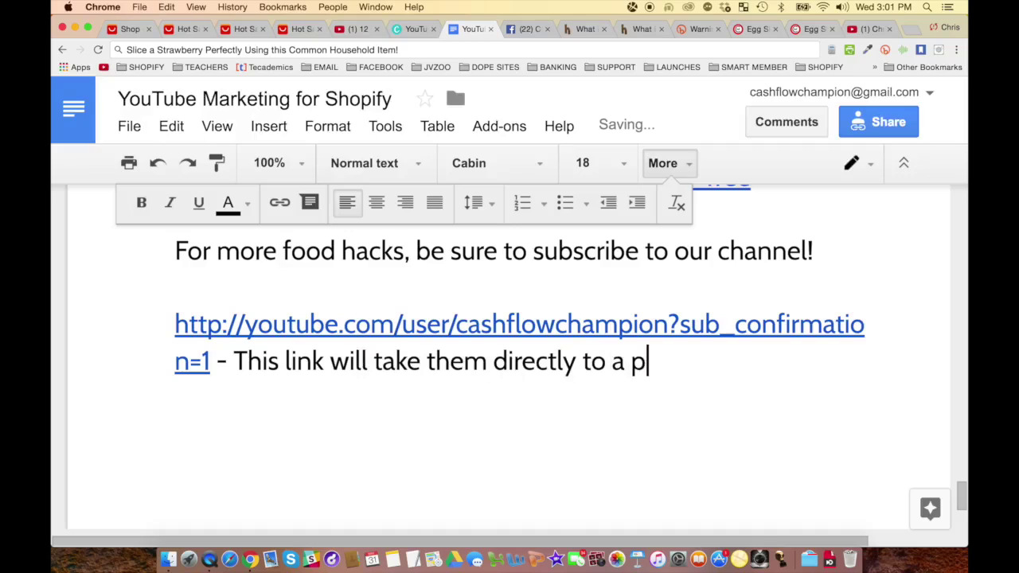
key(BackSpace)
text(subscri)
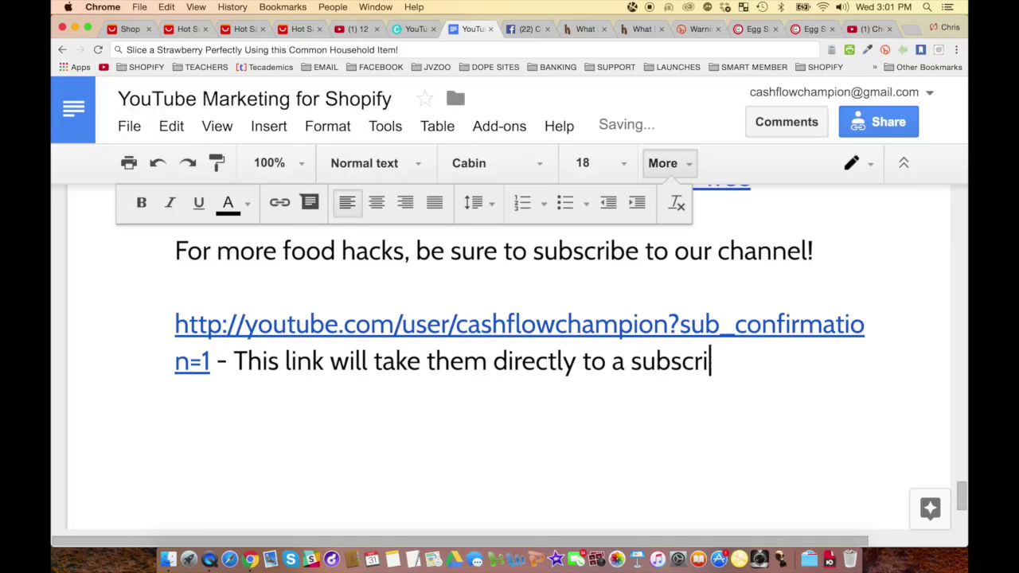
text(be button.)
key(Return)
key(Return)
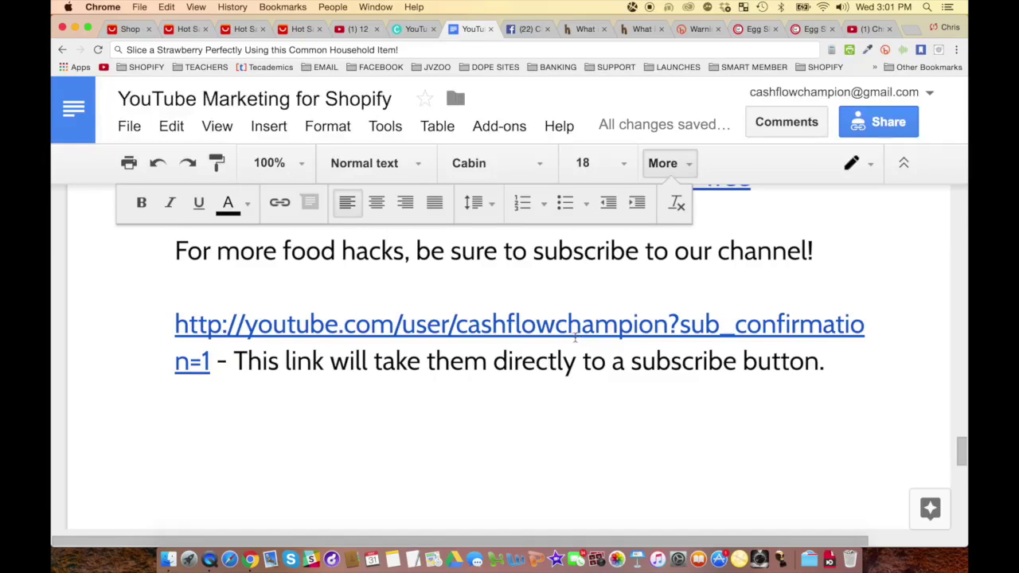
Switch to the YouTube channel page, open its featured CRIBADEMICS video, and bring up that video's editing page.
click(871, 30)
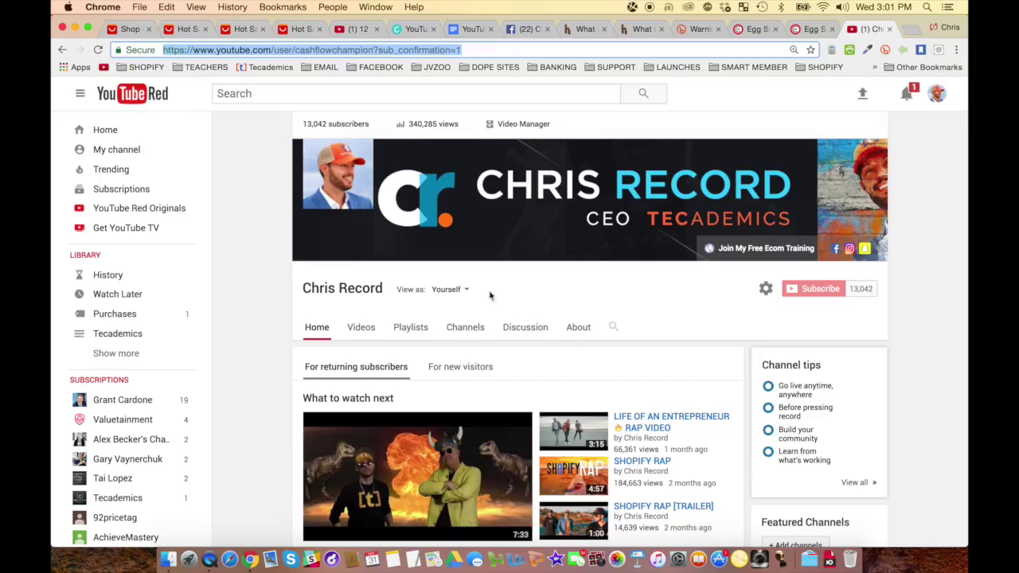
click(937, 94)
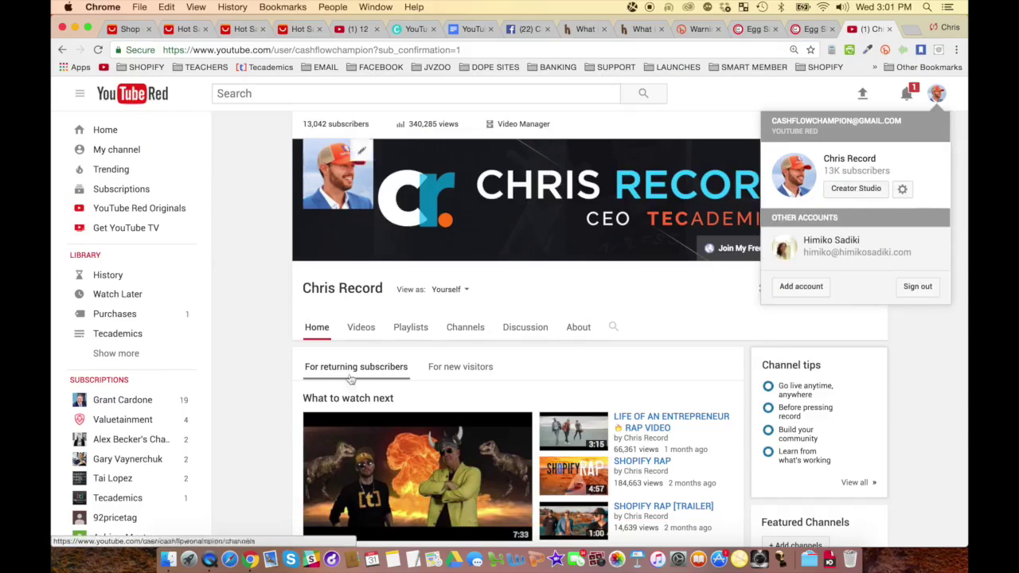
click(278, 424)
click(342, 438)
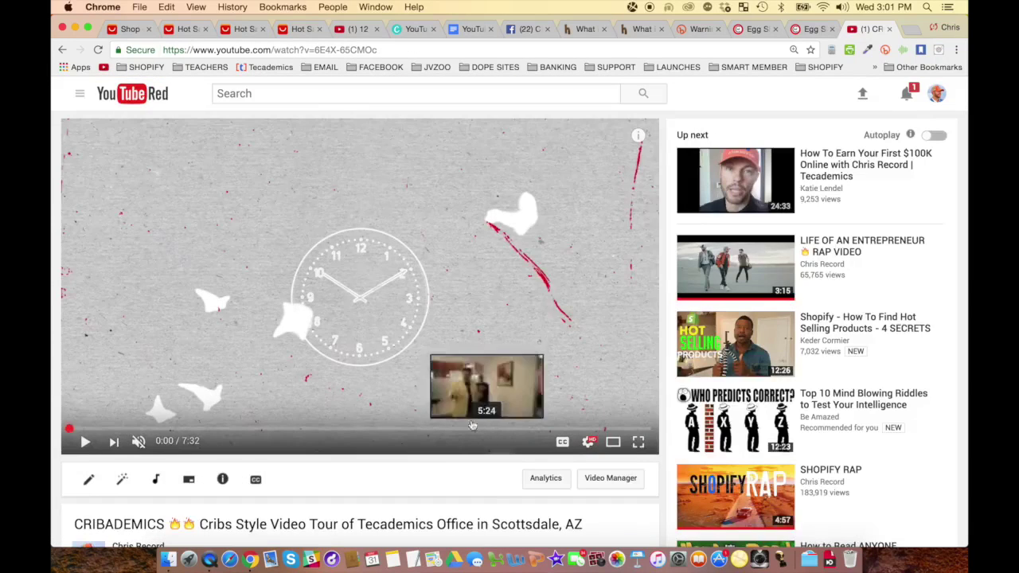
scroll(472, 426, down, 3)
click(88, 355)
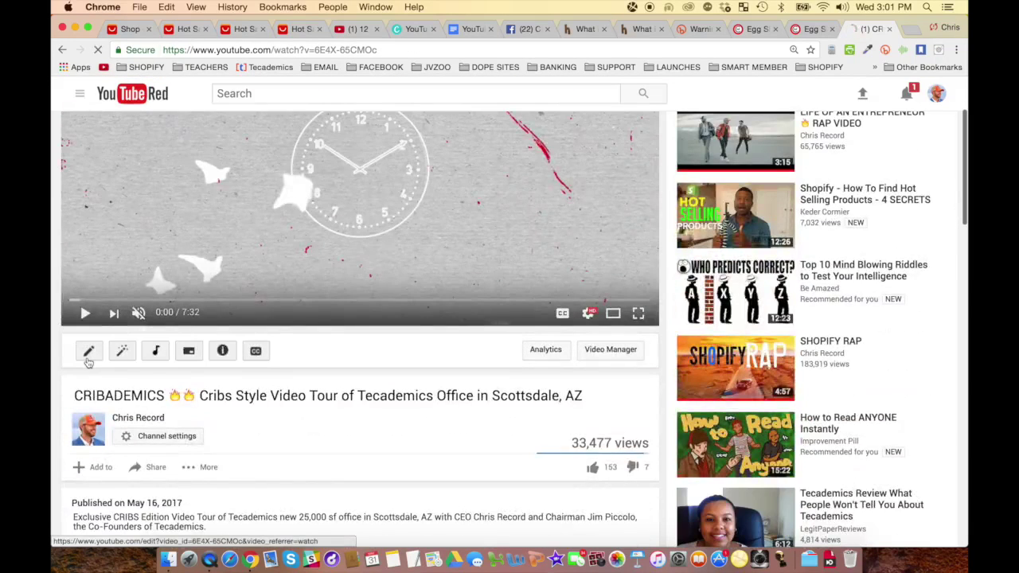
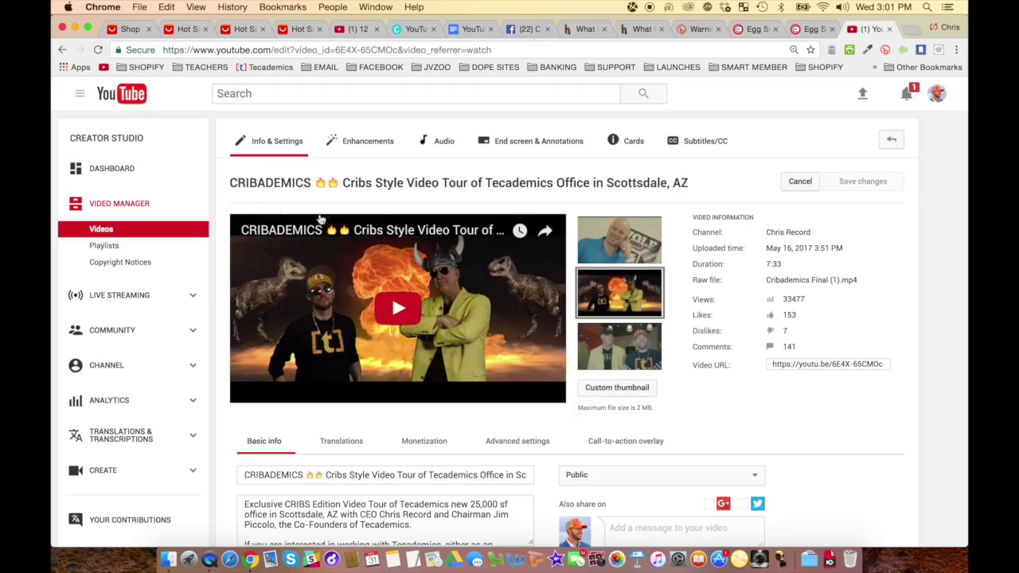
Return to the channel's video list and open the OMG300 LIVE FROM LAS VEGAS panel video for editing.
click(114, 230)
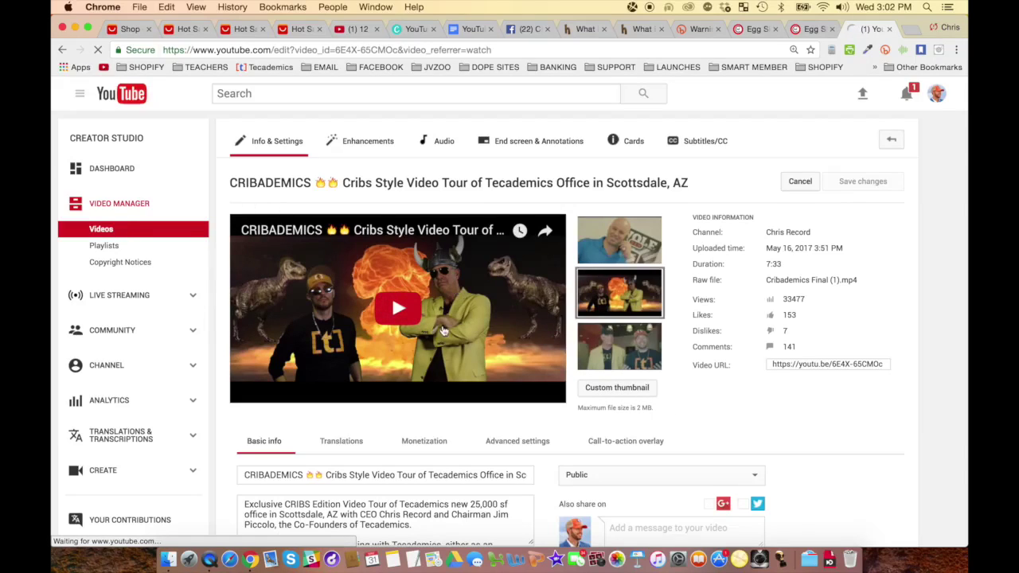
scroll(432, 342, down, 10)
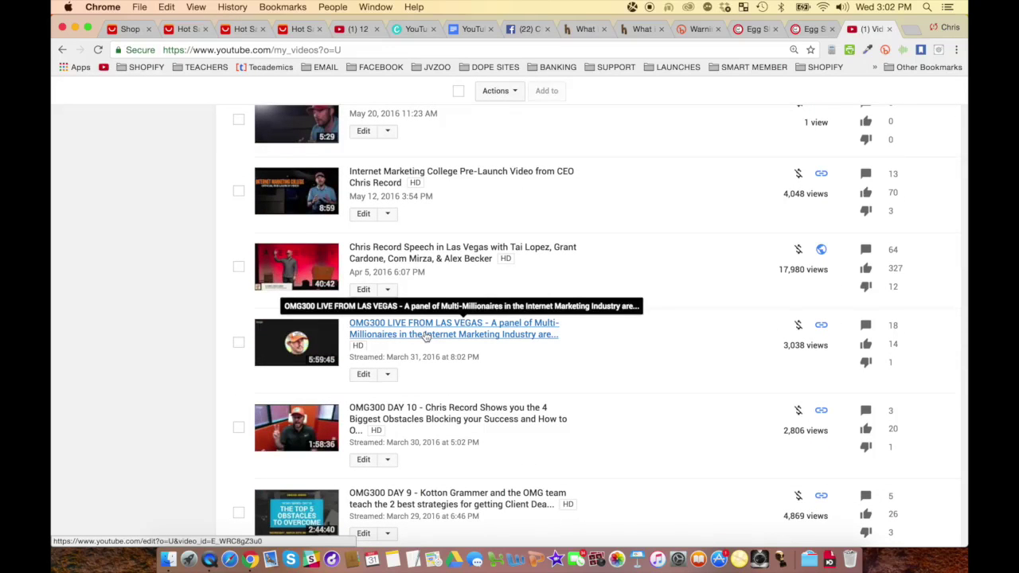
click(363, 375)
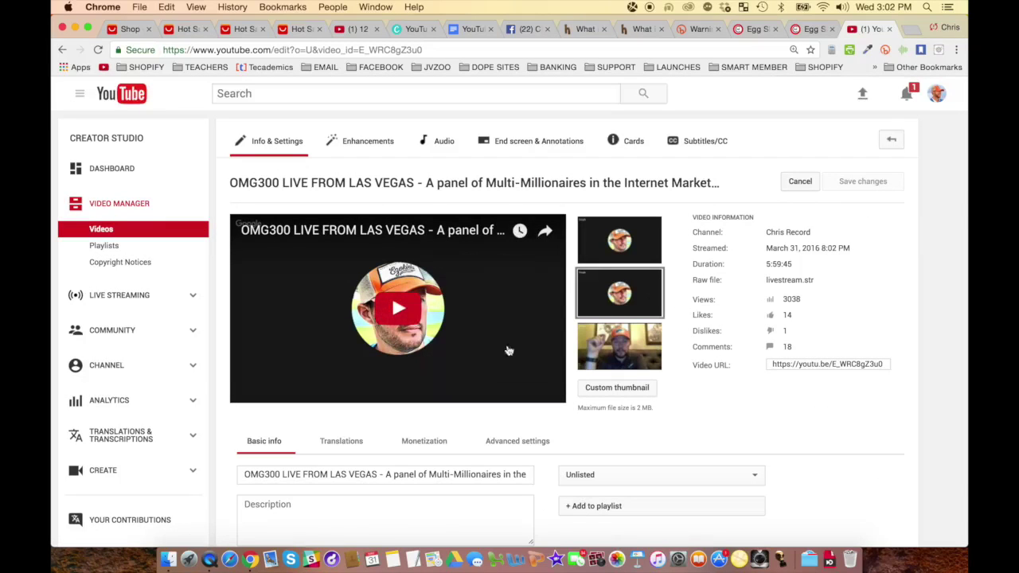
click(621, 388)
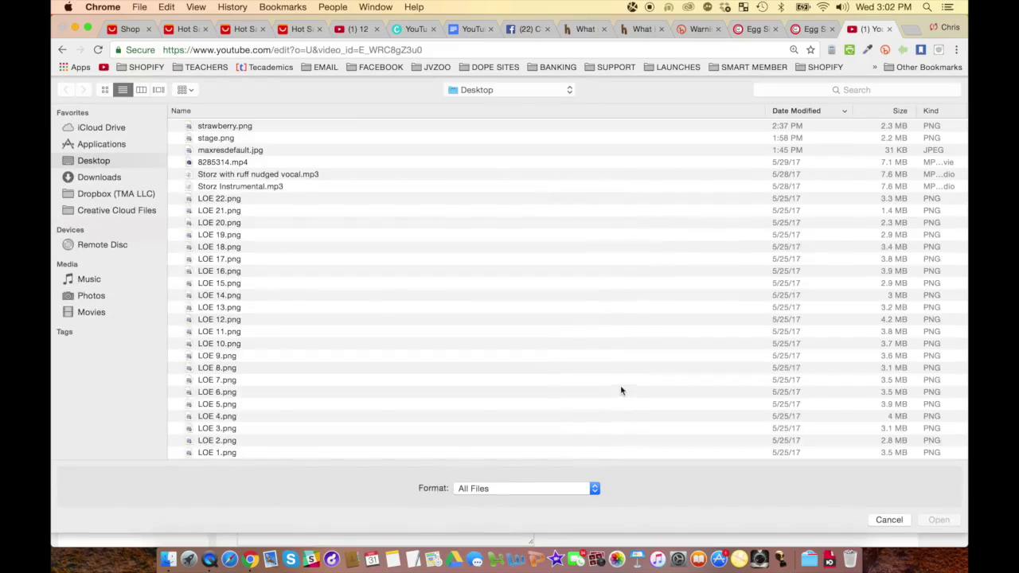
click(216, 127)
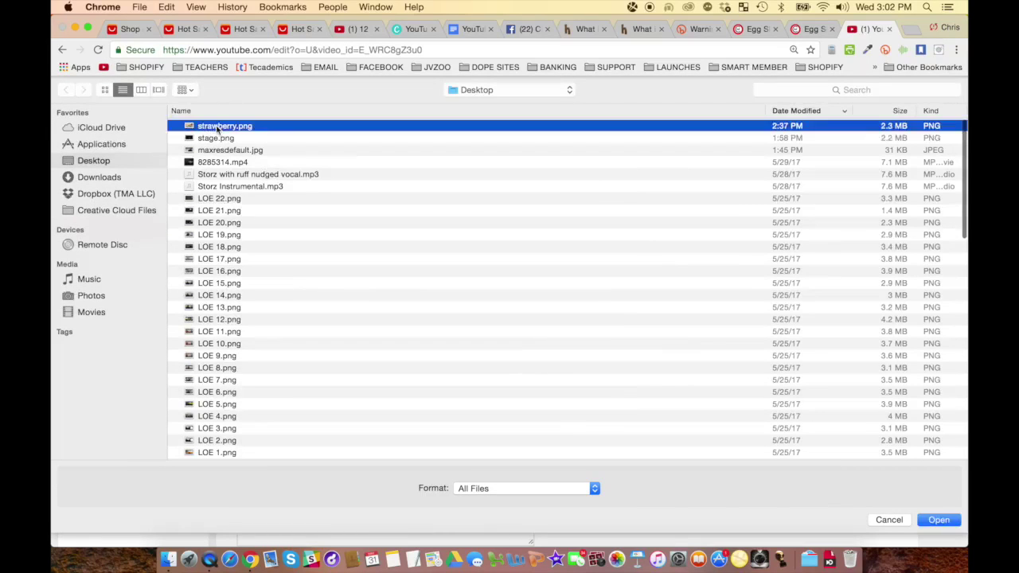
key(space)
key(space)
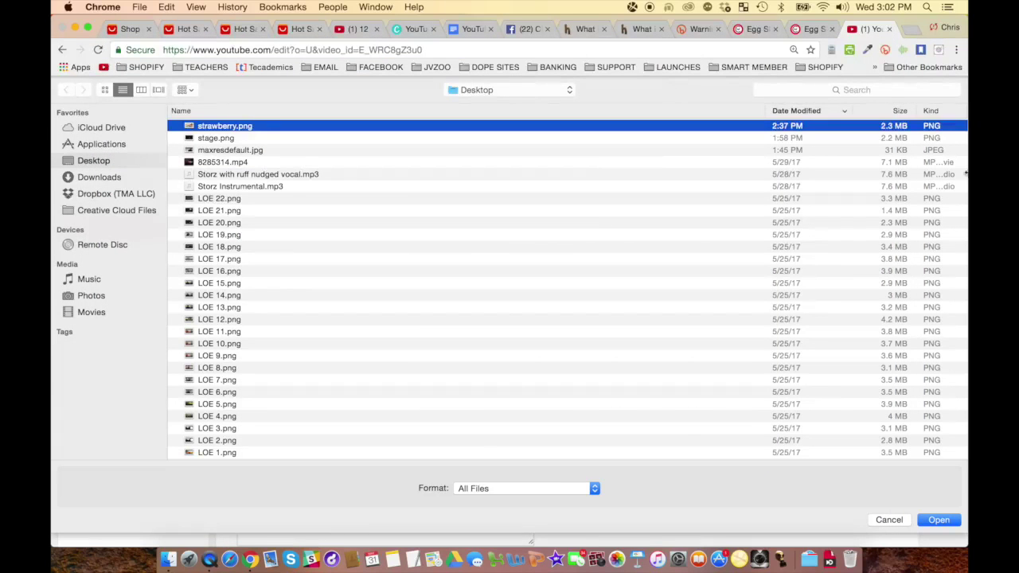
click(890, 507)
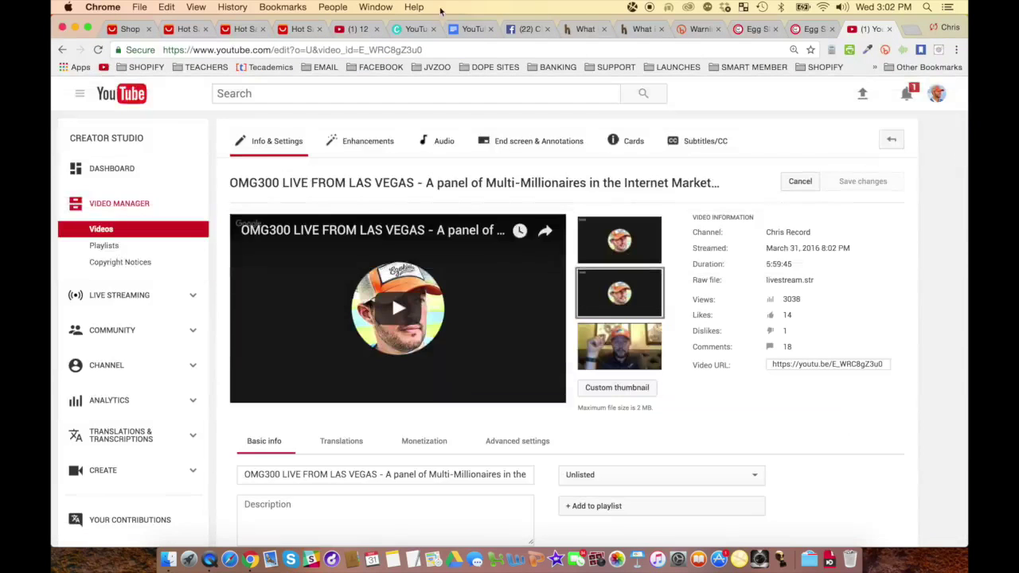
Switch to the Canva design, dismiss the saving error, and capture the Strawberry Hack thumbnail as an area of about 1640 x 918 pixels.
click(414, 29)
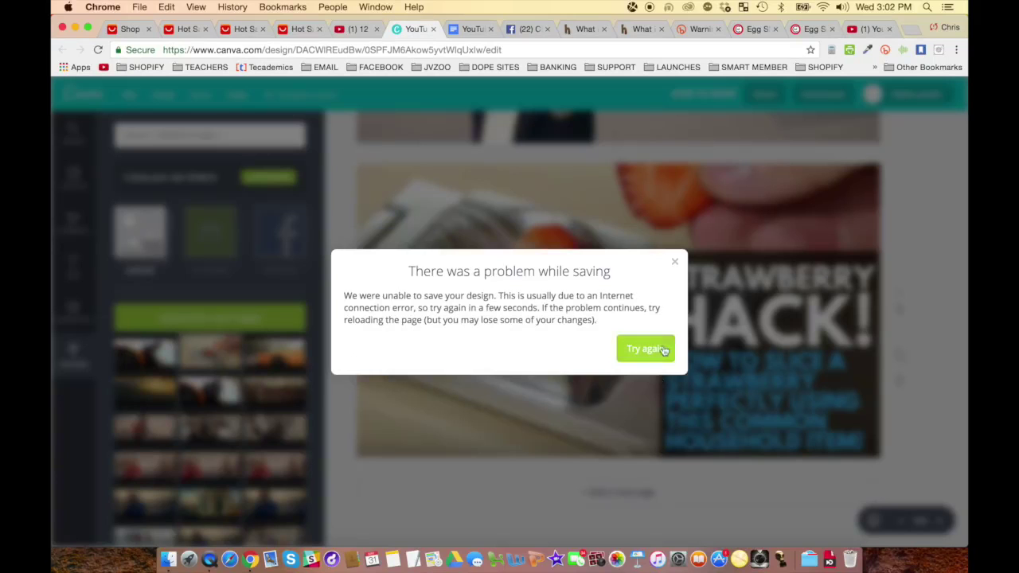
click(674, 261)
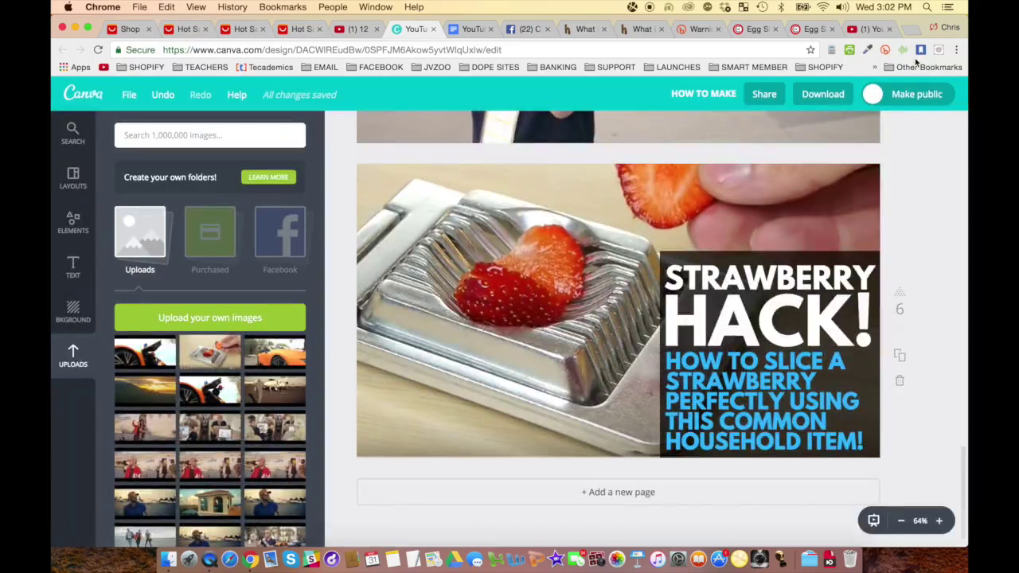
click(651, 8)
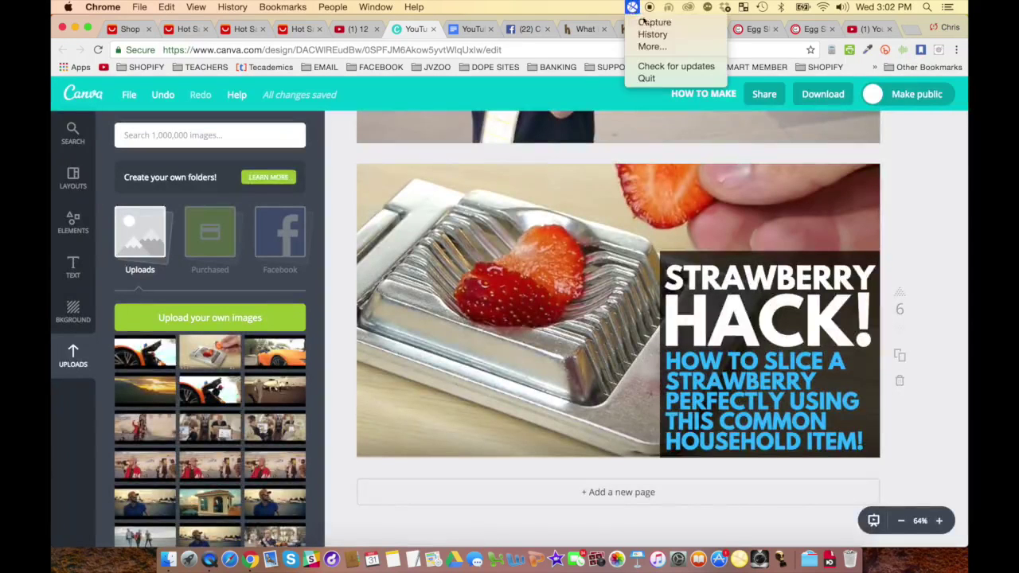
click(657, 19)
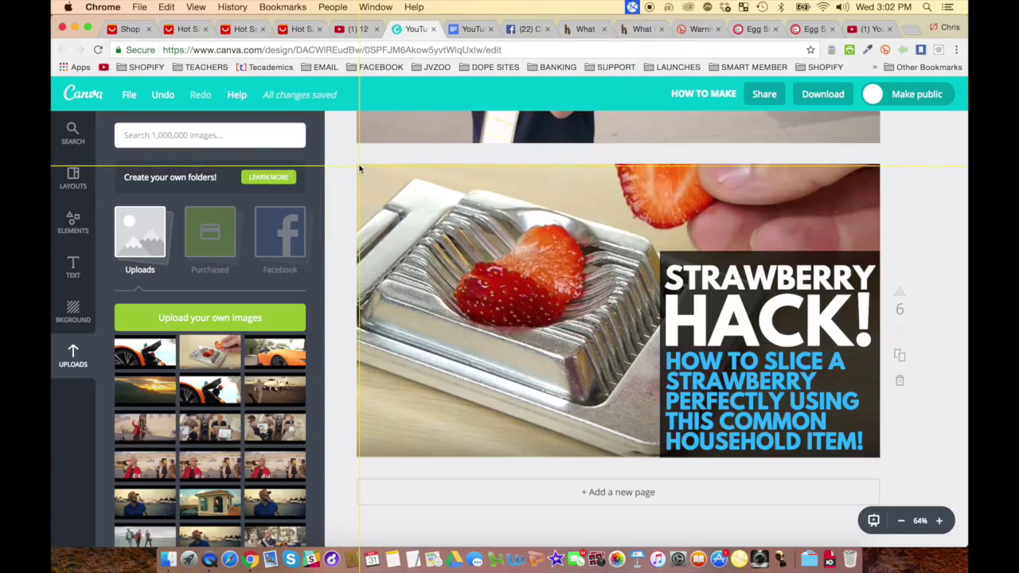
drag(357, 165, 879, 457)
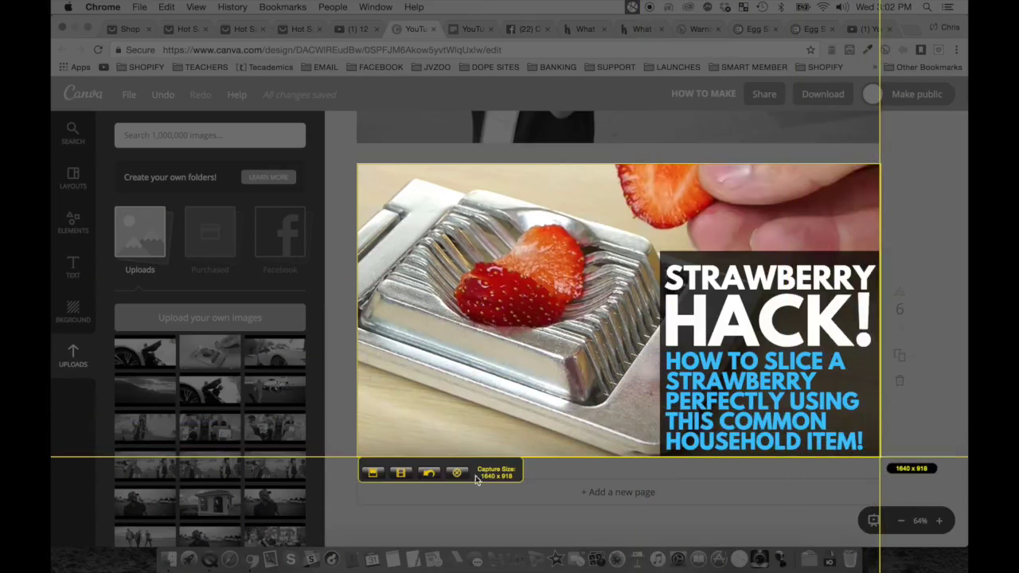
Save the captured thumbnail image under the name "strawberry hack trick".
click(371, 473)
text(strawberry hack trick)
click(404, 461)
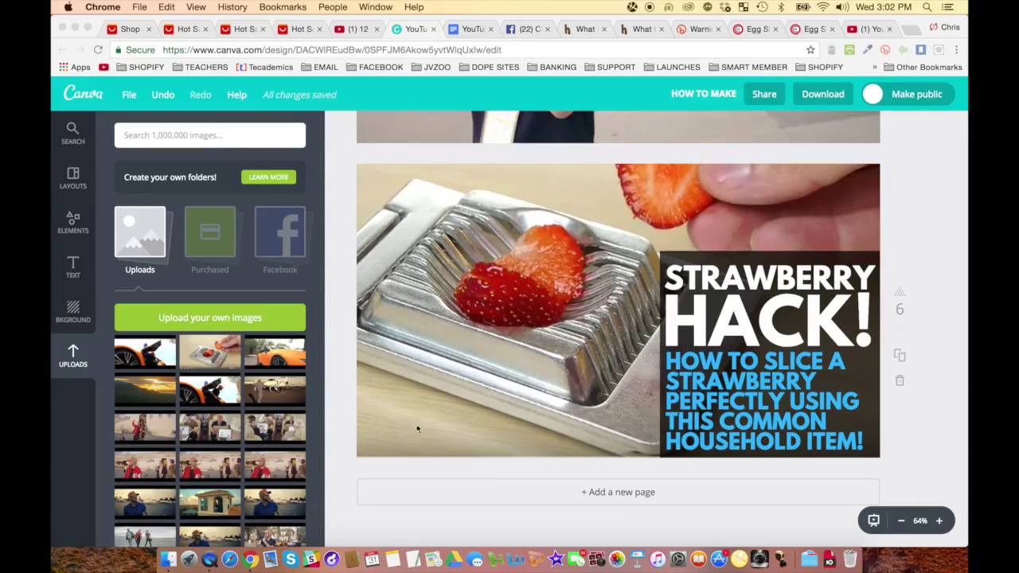
click(704, 415)
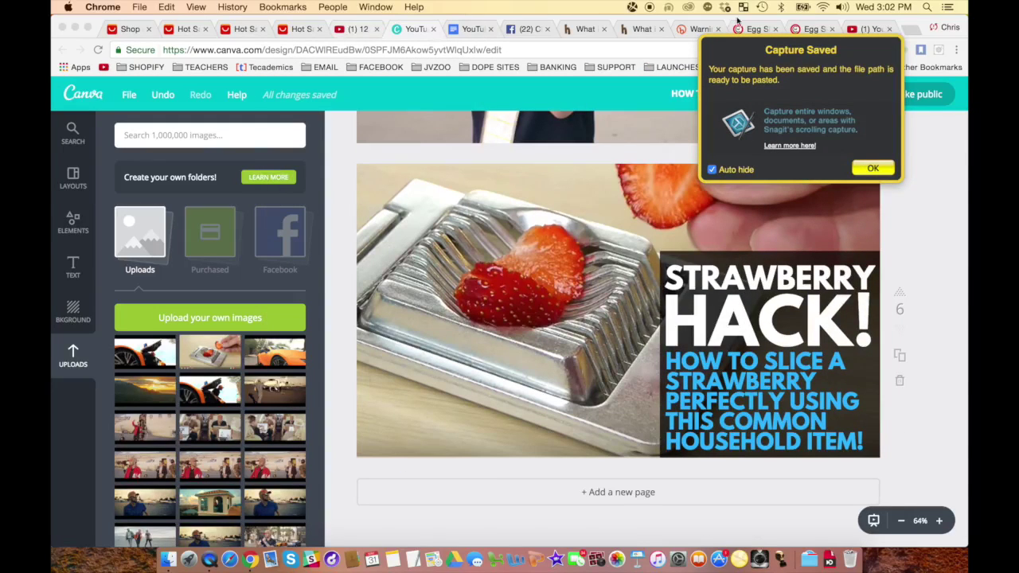
Switch to the YouTube video editing page, dismiss the capture notice, and upload the strawberry hack image from the Desktop as the custom thumbnail.
click(866, 29)
click(872, 168)
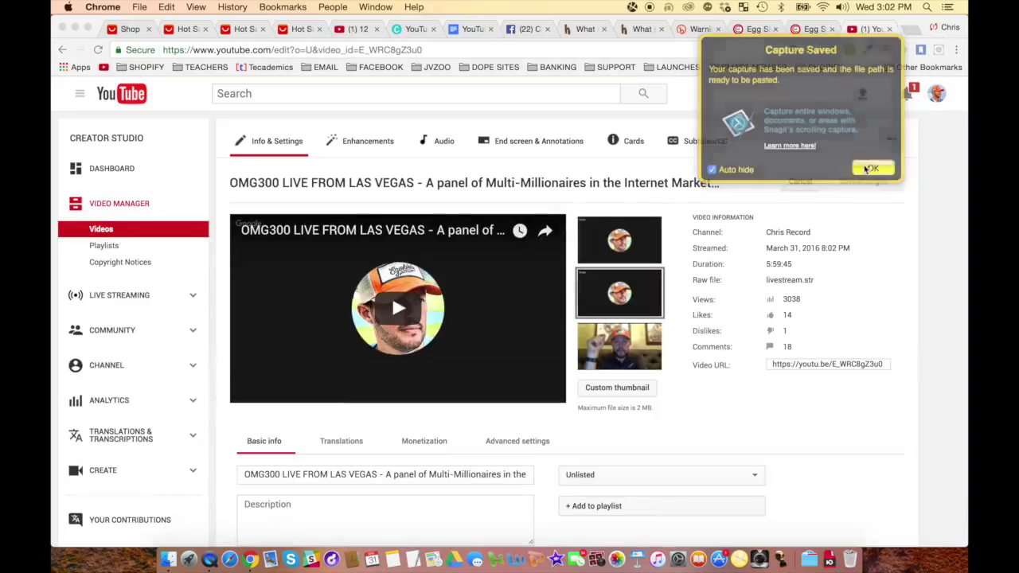
click(615, 387)
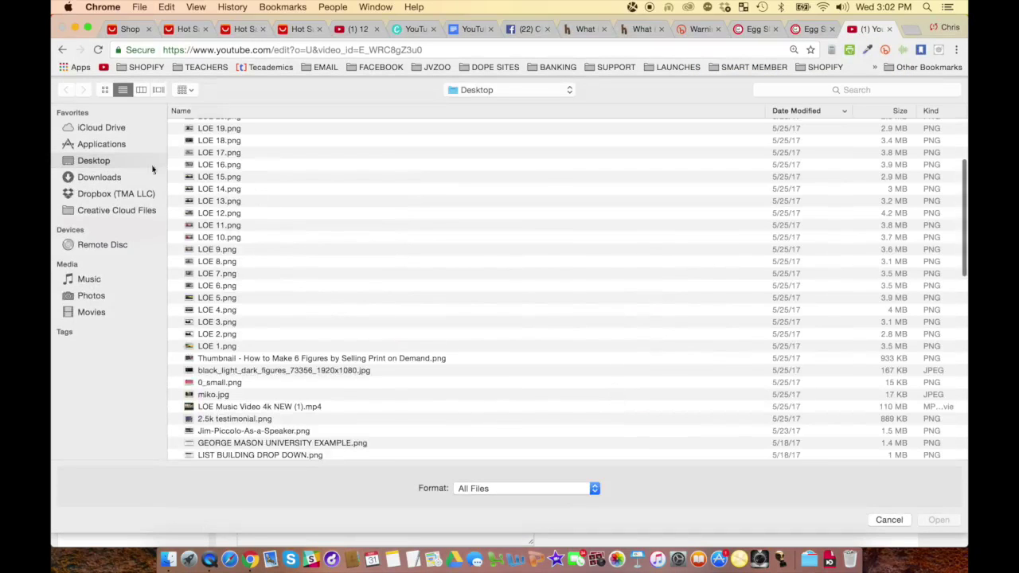
scroll(275, 186, up, 5)
double_click(289, 127)
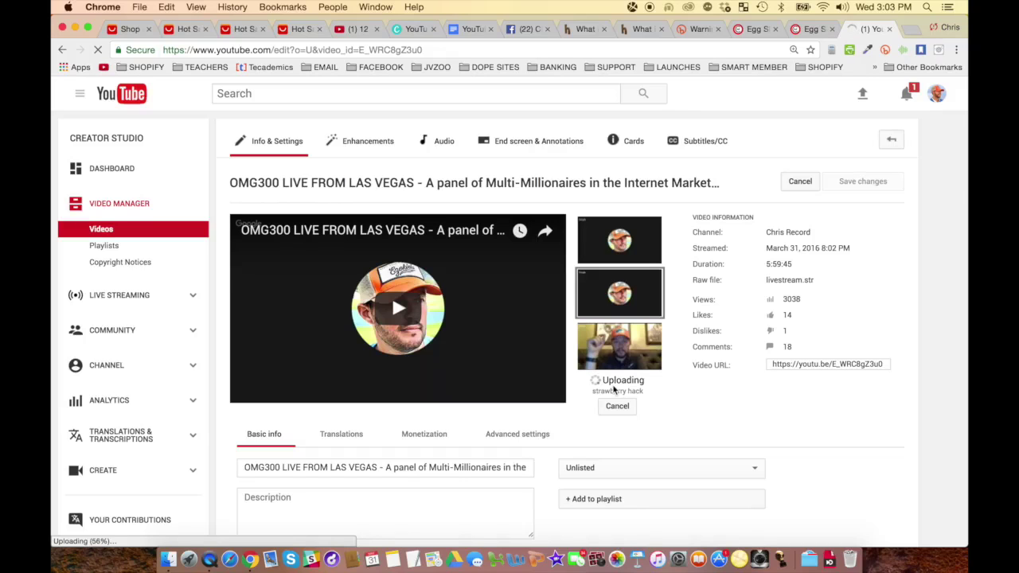
Switch to the YouTube Marketing for Shopify document and copy the title "Strawberry Hack - Slice a Strawberry Perfectly Using this Common Household Item!".
scroll(614, 390, down, 3)
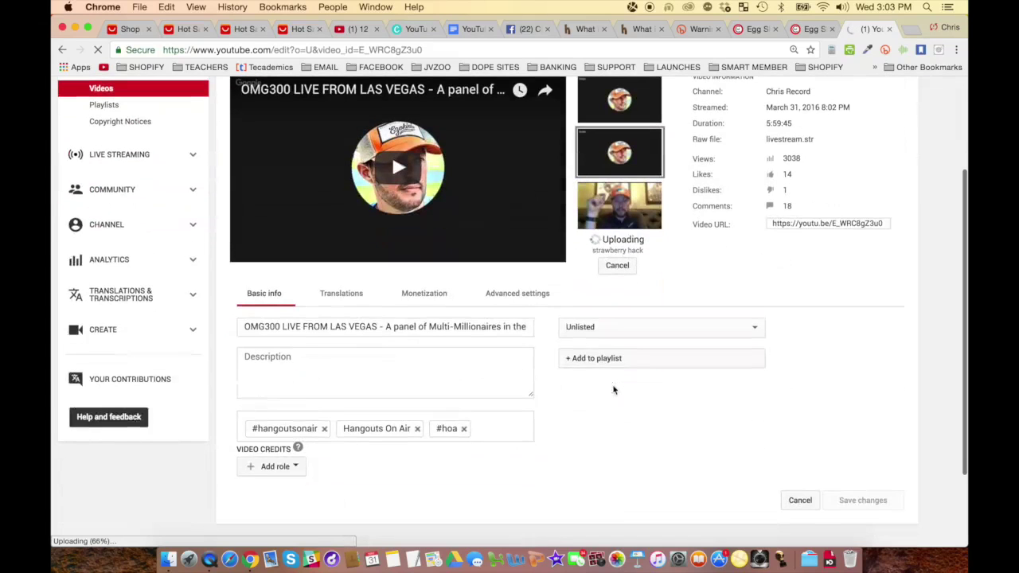
triple_click(330, 326)
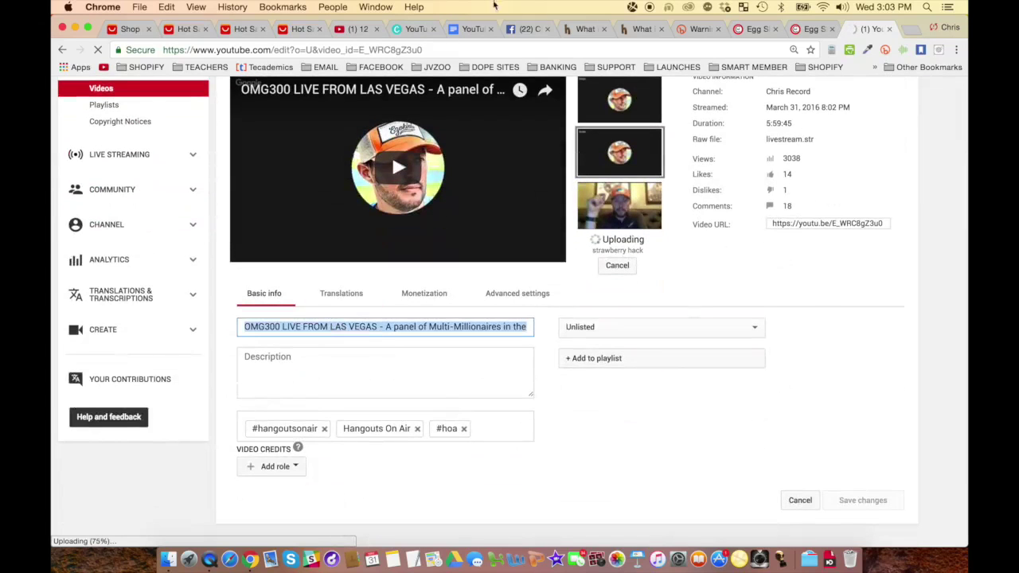
click(473, 29)
scroll(441, 395, up, 5)
scroll(443, 396, up, 15)
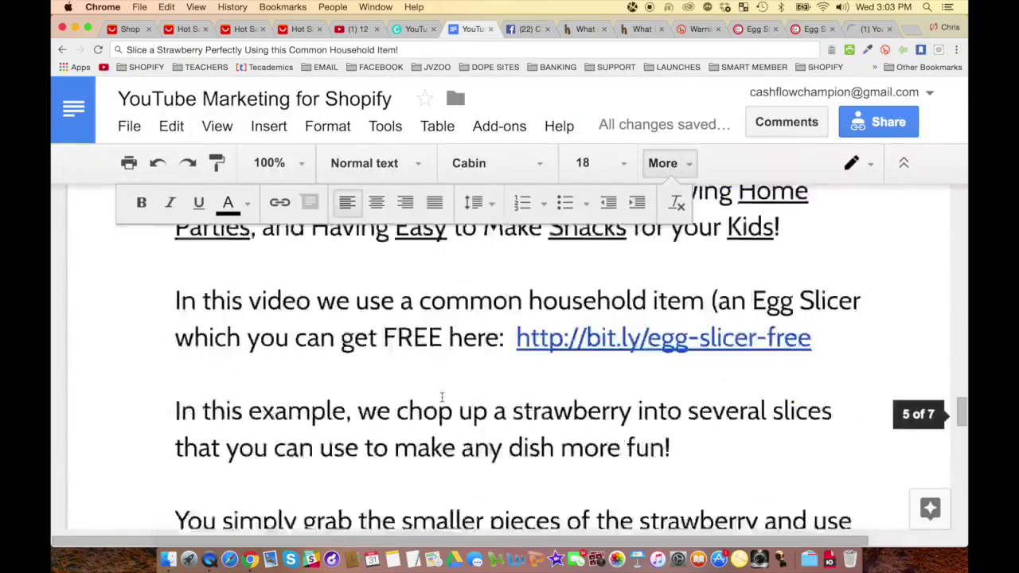
scroll(442, 396, up, 12)
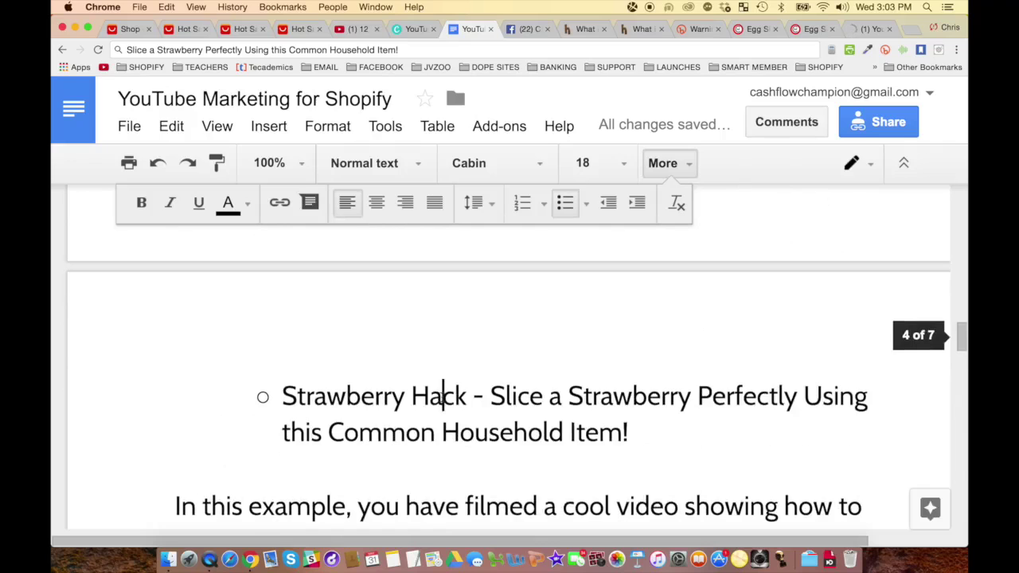
triple_click(442, 396)
key(super+c)
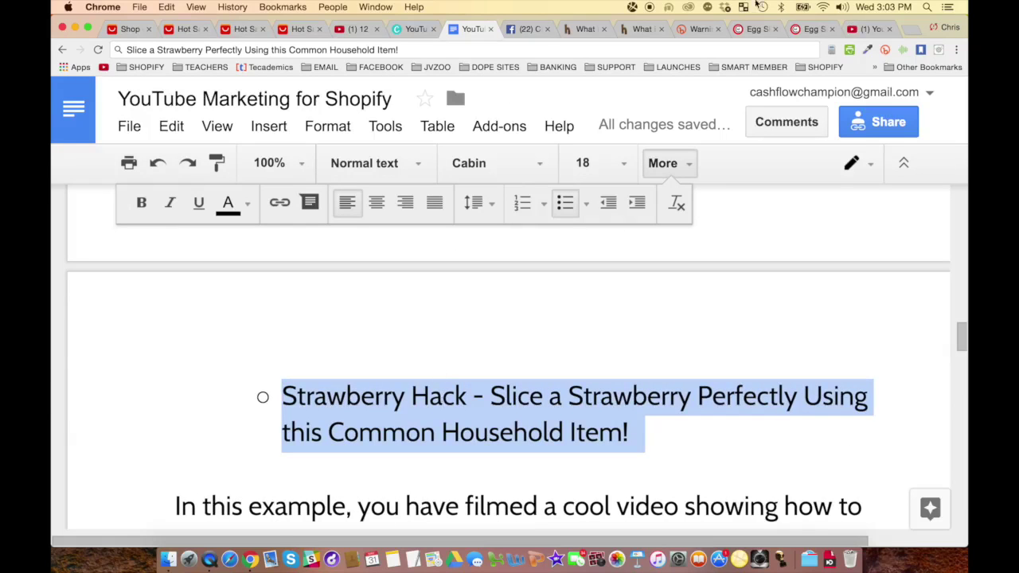
Return to the video editing page, keep the Strawberry Hack thumbnail selected, and replace the video title with the copied strawberry title.
click(868, 29)
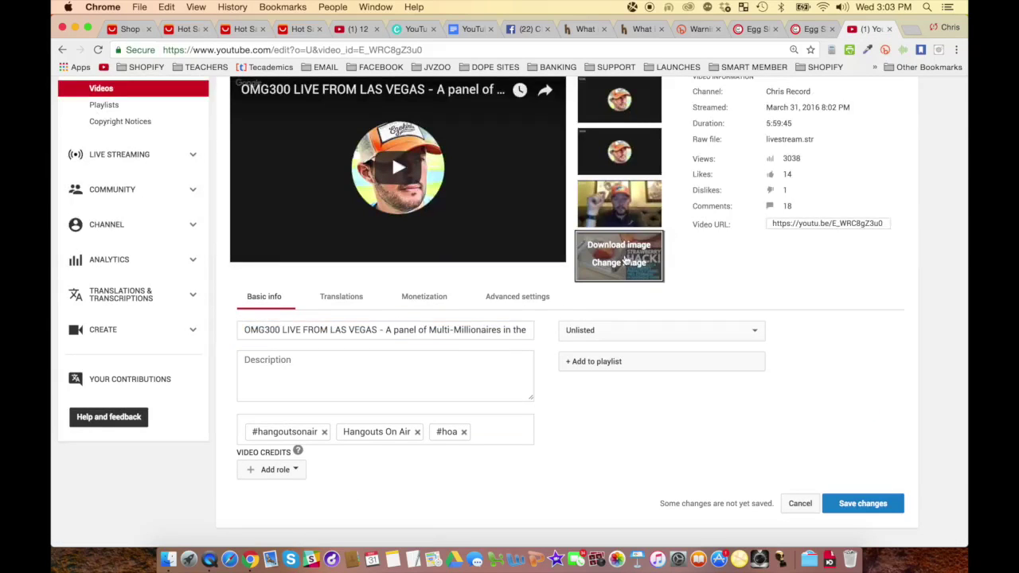
mouse_move(659, 277)
scroll(419, 318, up, 2)
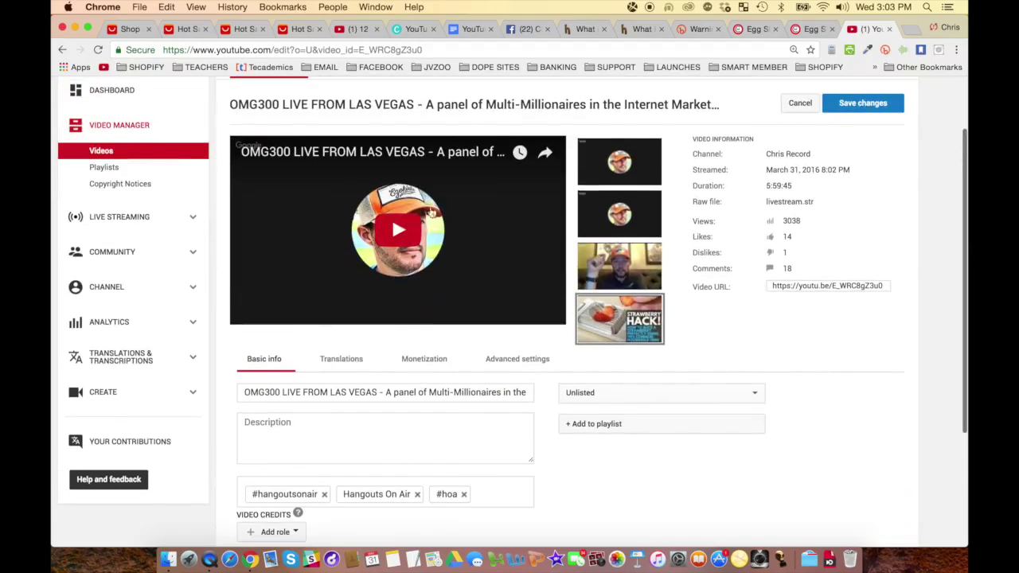
click(619, 273)
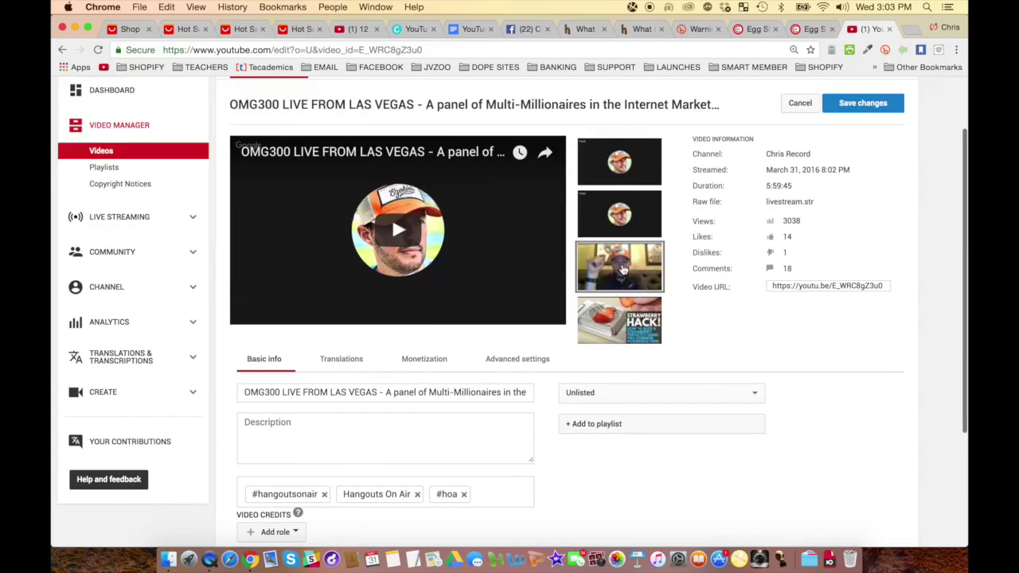
click(619, 309)
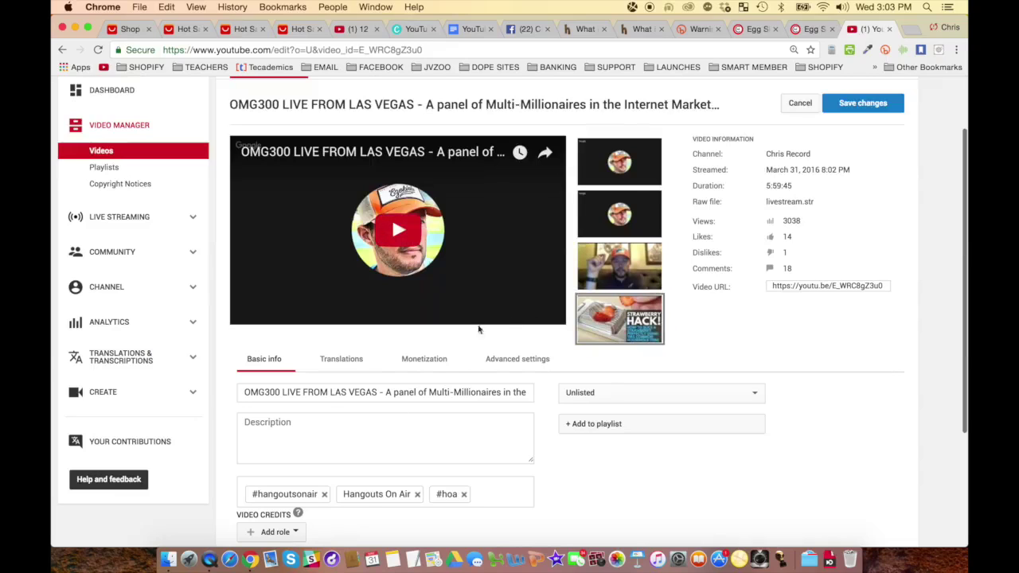
triple_click(374, 393)
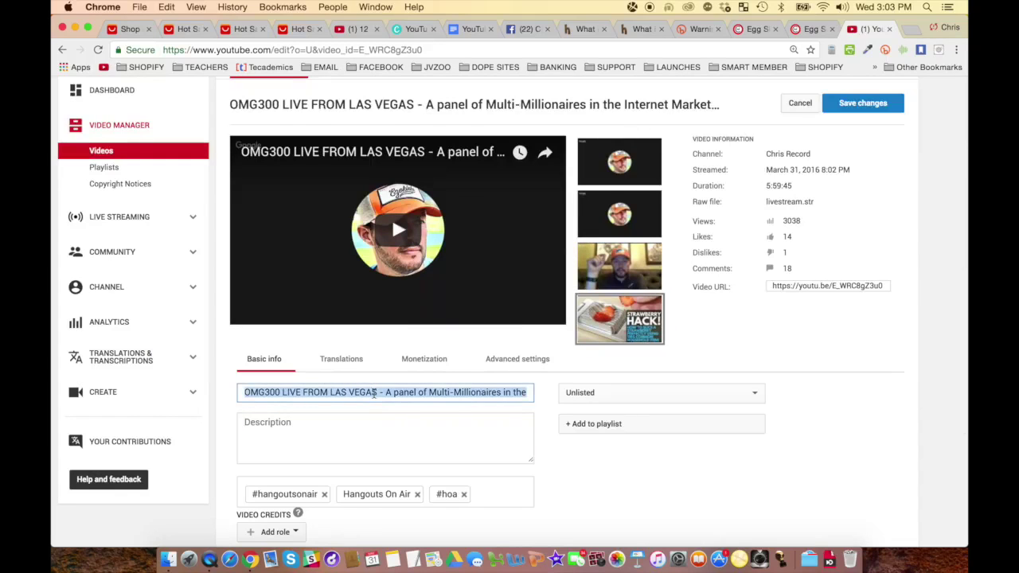
key(super+v)
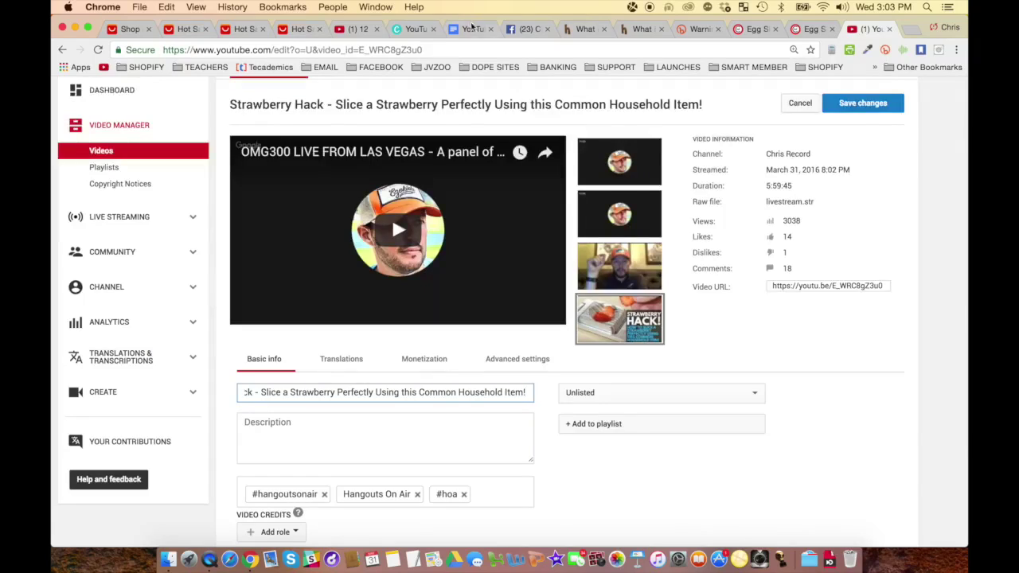
Switch to the marketing document and copy the strawberry description text through the subscribe link ending in sub_confirmation=1.
click(471, 27)
scroll(303, 373, down, 3)
click(175, 373)
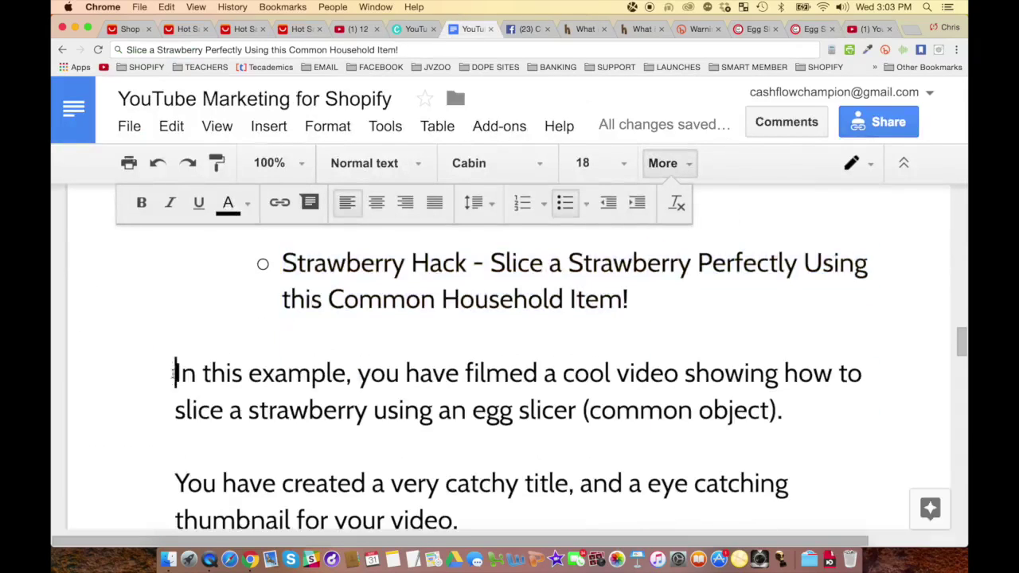
scroll(335, 443, down, 20)
click(334, 444)
scroll(335, 444, up, 15)
drag(175, 295, 357, 330)
scroll(349, 344, up, 3)
scroll(349, 344, down, 7)
scroll(349, 344, down, 10)
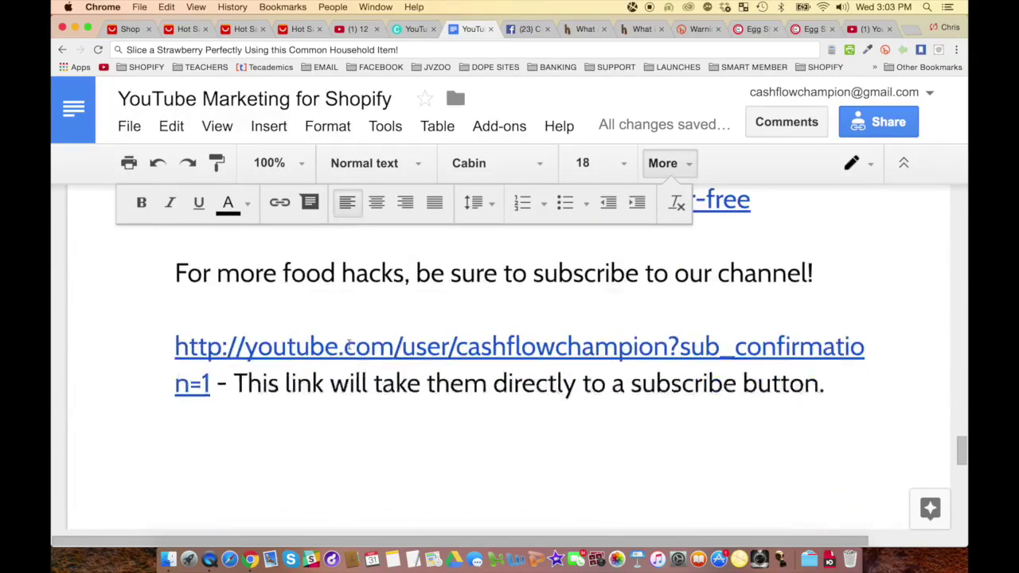
scroll(348, 344, down, 1)
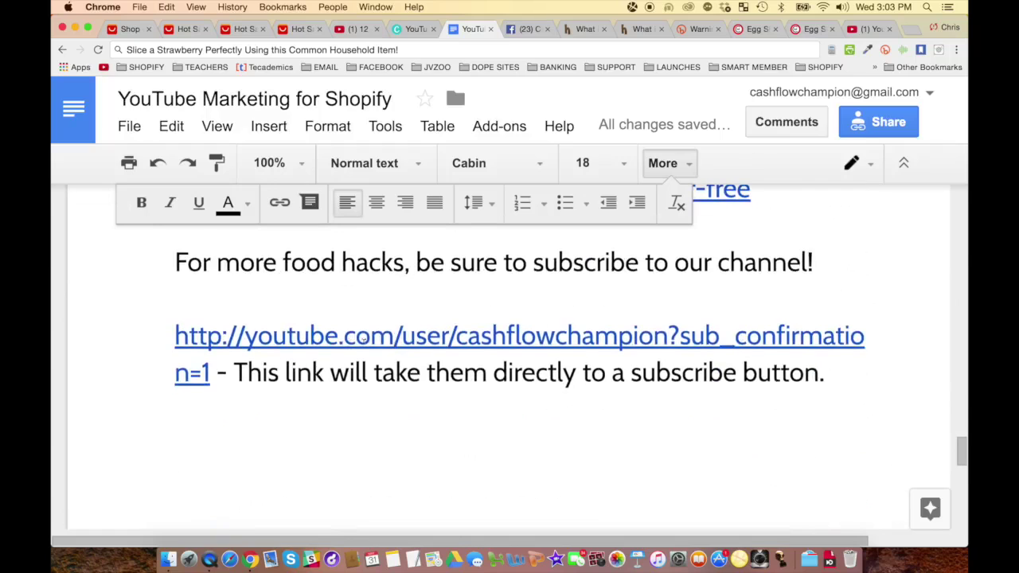
shift+click(214, 374)
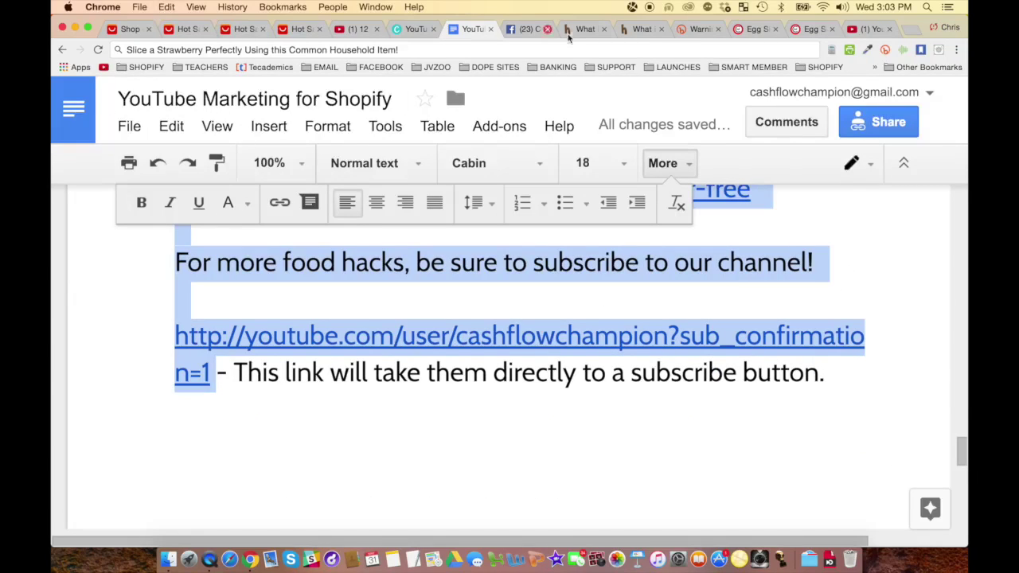
Return to the video editing page and paste the copied strawberry text into the video's description.
click(870, 29)
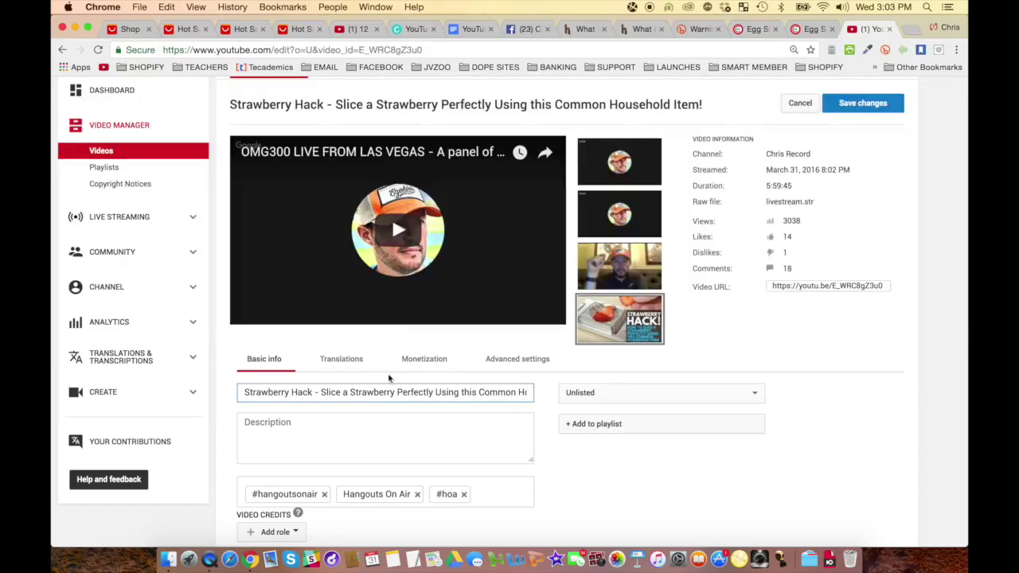
click(311, 421)
key(super+v)
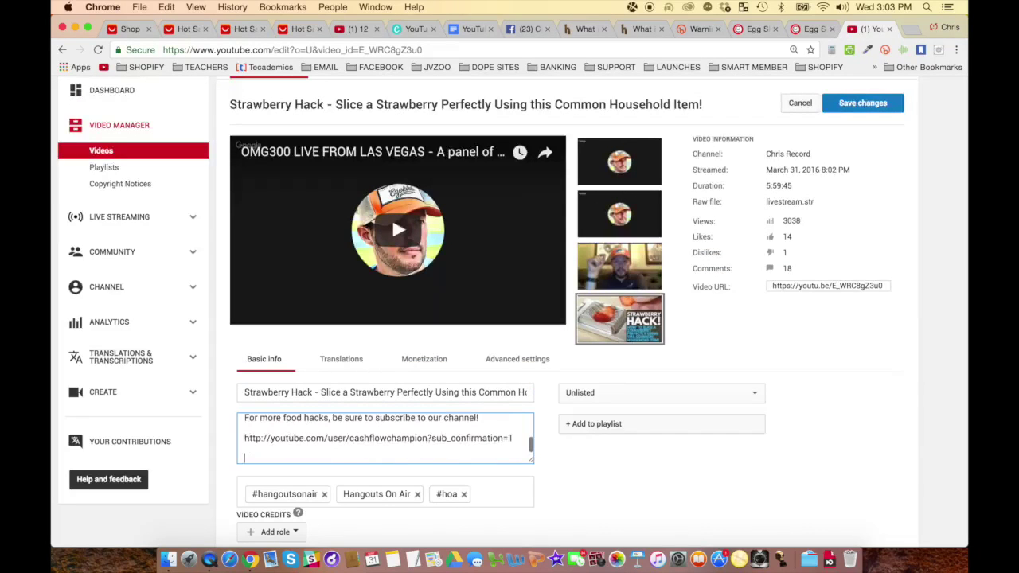
End the description with "Comment Below if this food hack was helpful, and also if you have any additional strawberry food hacks you can share with us!".
scroll(607, 451, down, 5)
text(Comment Bwlow)
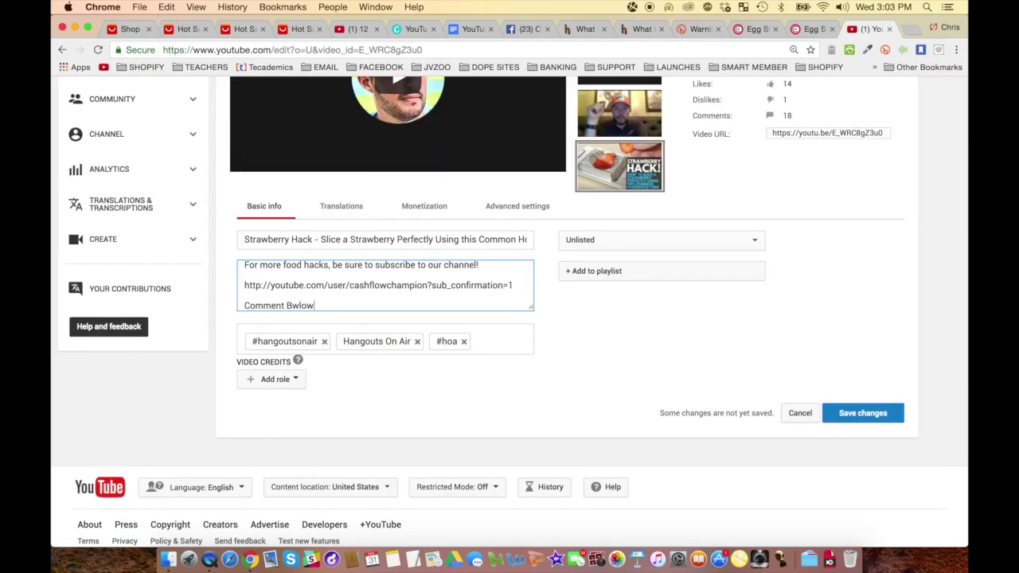
text(elow if this food hack was helpful, and also if)
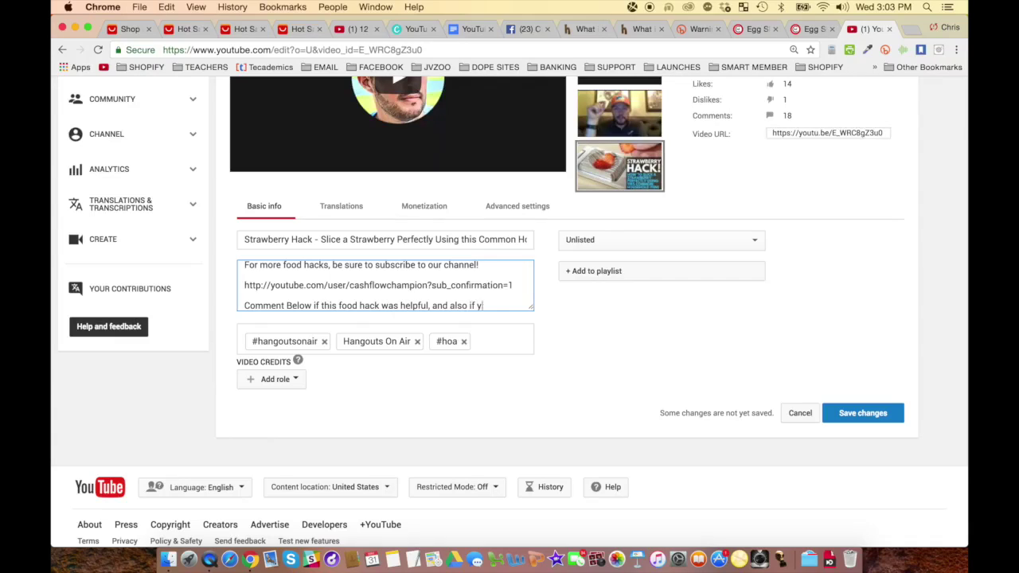
text(y additional strawberry food hacks you can share with us!)
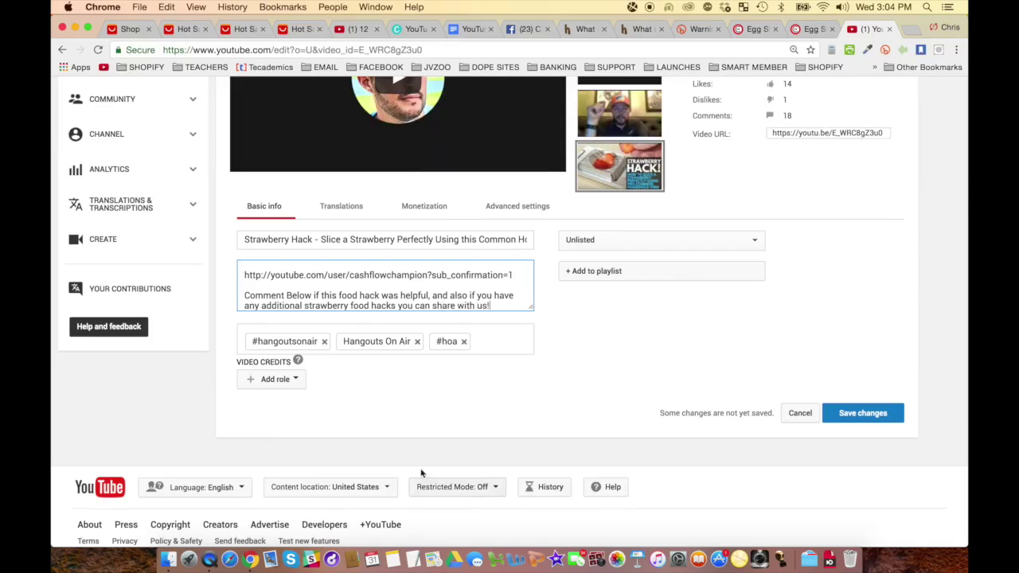
Remove the existing tags #hangoutsonair, Hangouts On Air and #hoa from the video.
click(324, 342)
click(325, 341)
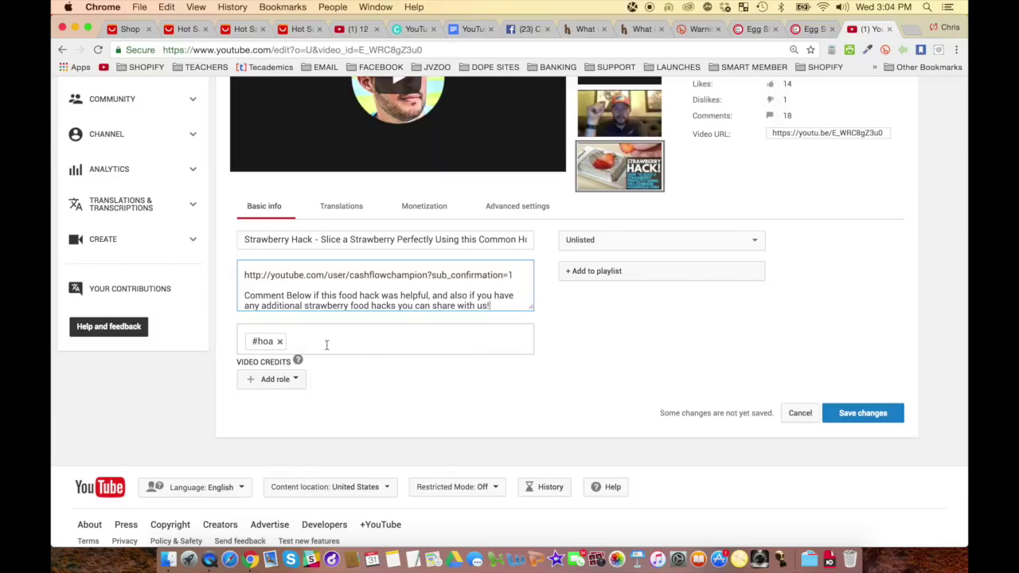
click(278, 342)
Add the video tags strawberry, strawberries, food slicer, strawberry slicer and egg slicer.
text(st)
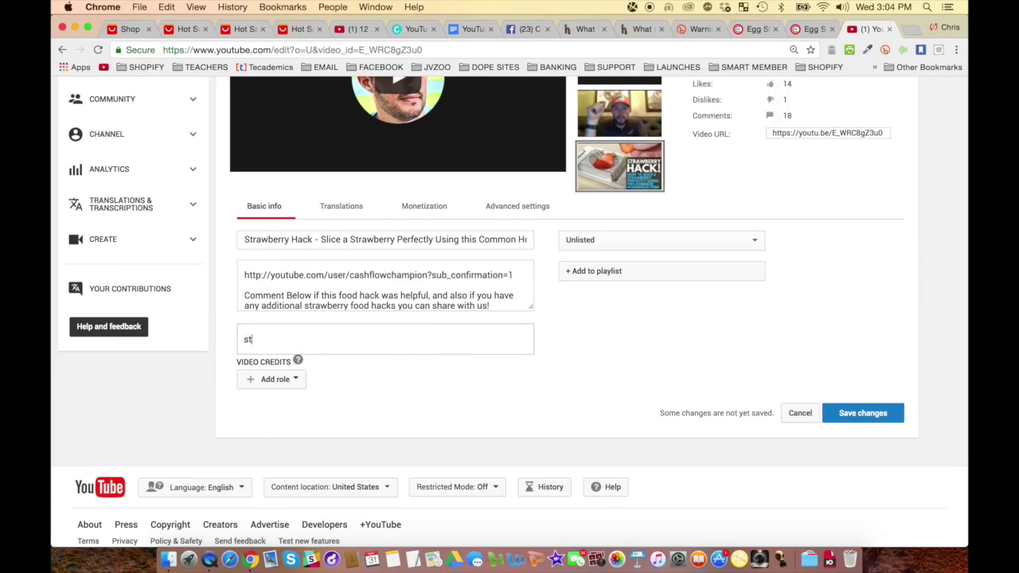
text(rawberry)
key(Return)
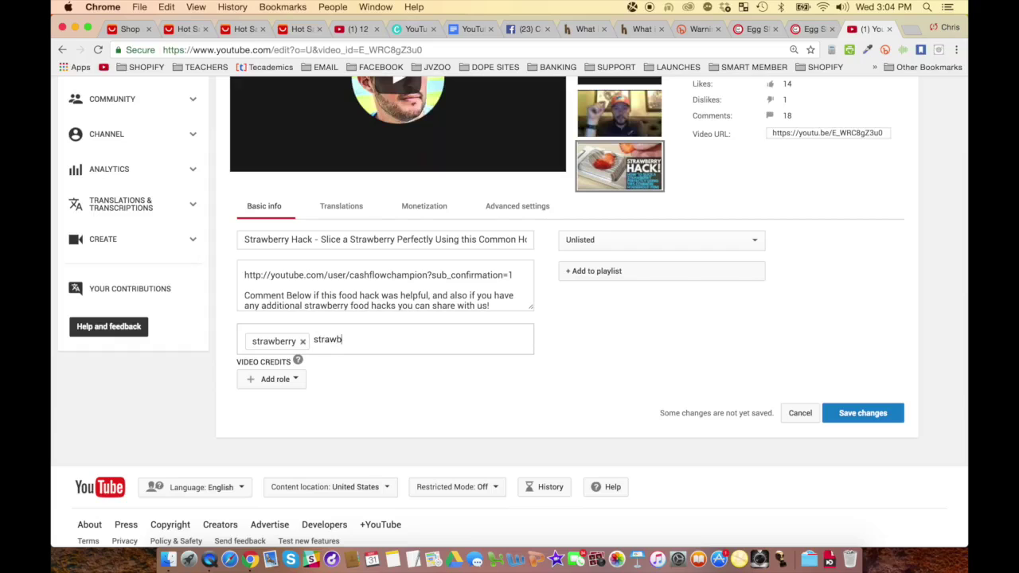
text(strawberries)
key(Return)
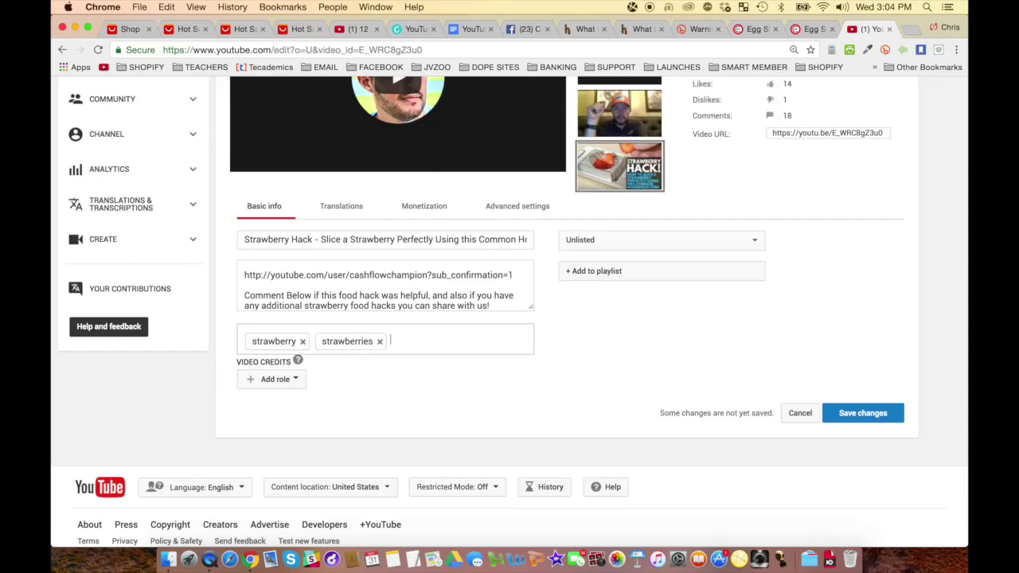
text(food slicer)
key(Return)
text(strawberry s)
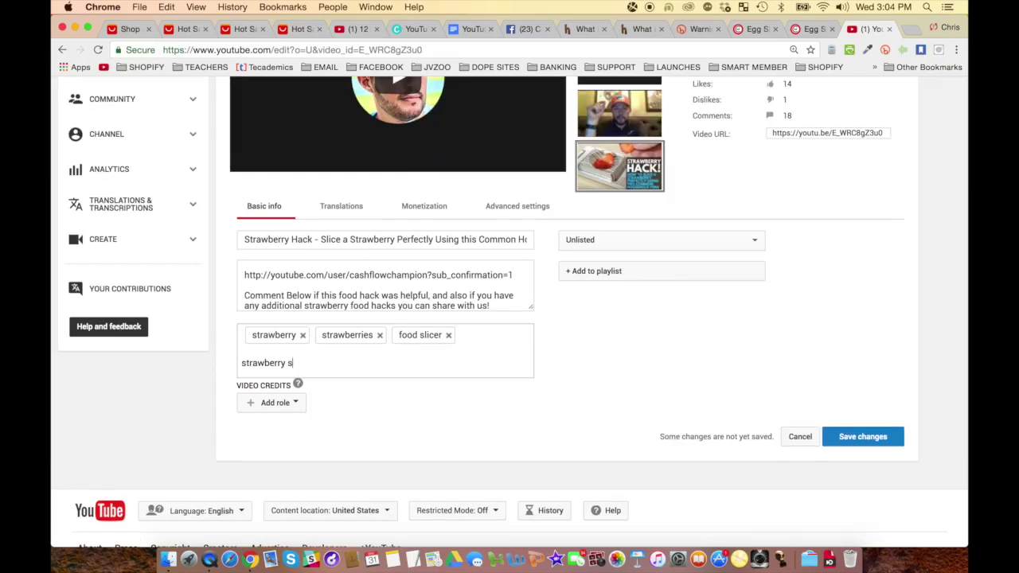
text(licer)
key(Return)
text(egg slicer)
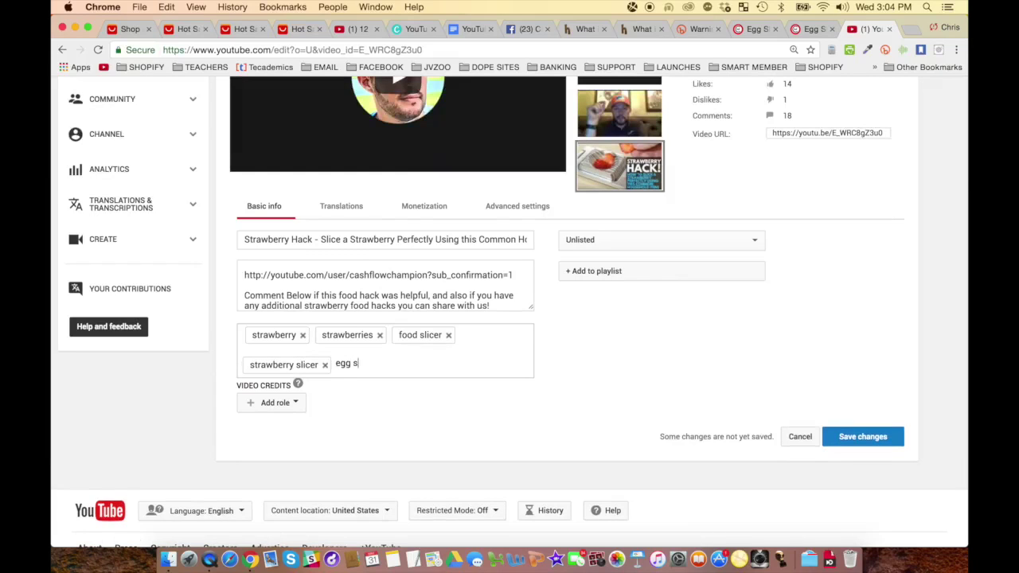
key(Return)
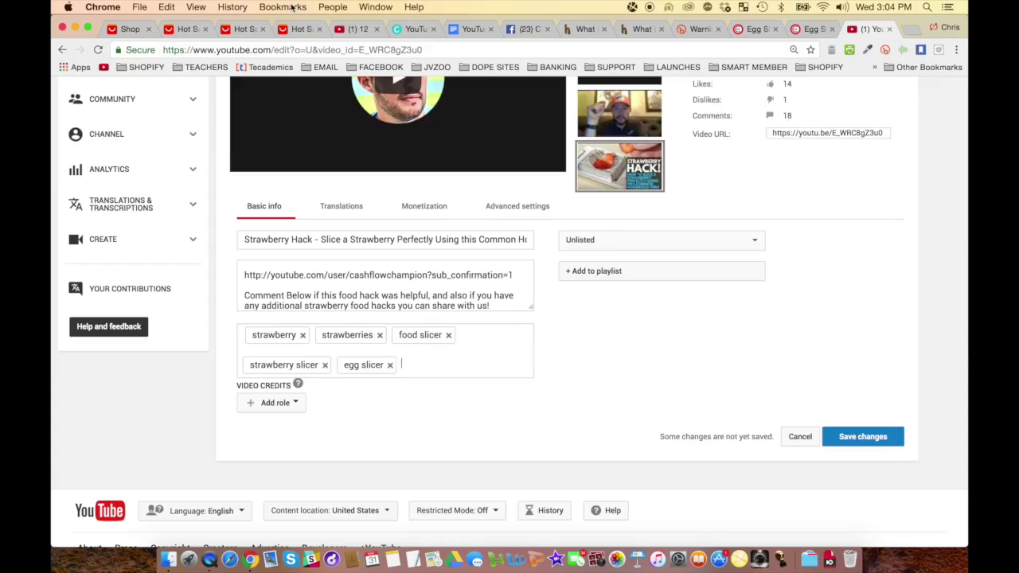
Look up the list of food and kitchen keywords in the YouTube Marketing for Shopify document.
click(470, 29)
scroll(525, 314, up, 5)
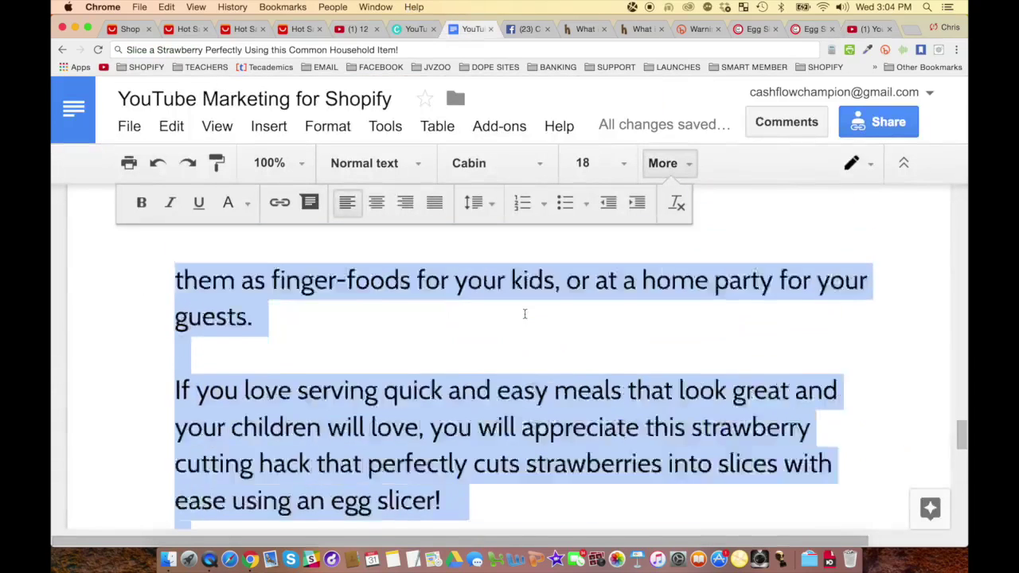
scroll(525, 314, up, 15)
scroll(525, 314, down, 2)
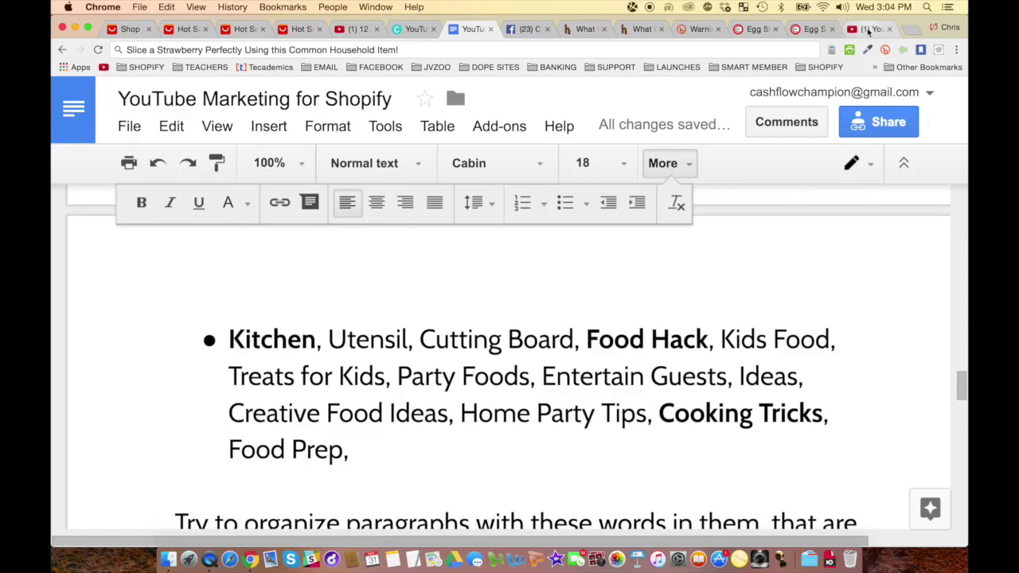
Return to the video editing page and add the tags food hacks and kitchen utensil.
click(869, 31)
click(395, 365)
text(goo)
key(BackSpace)
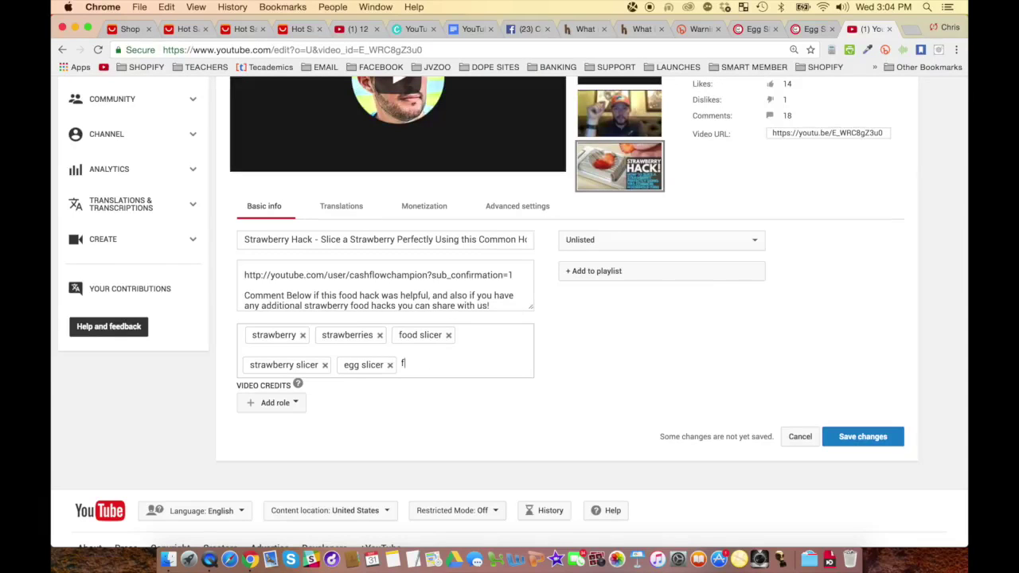
text(food hacks)
key(Return)
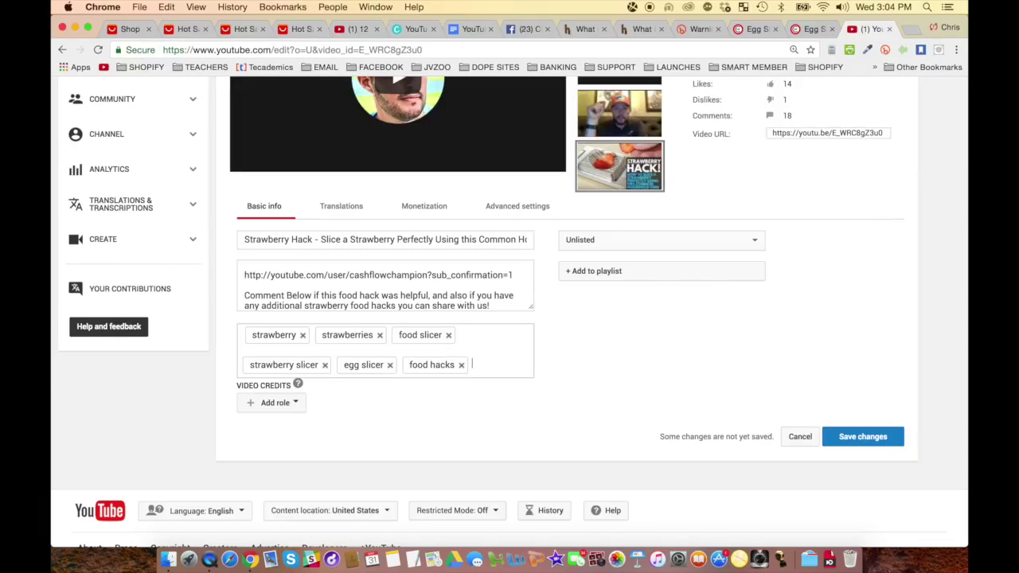
text(kitchen ut)
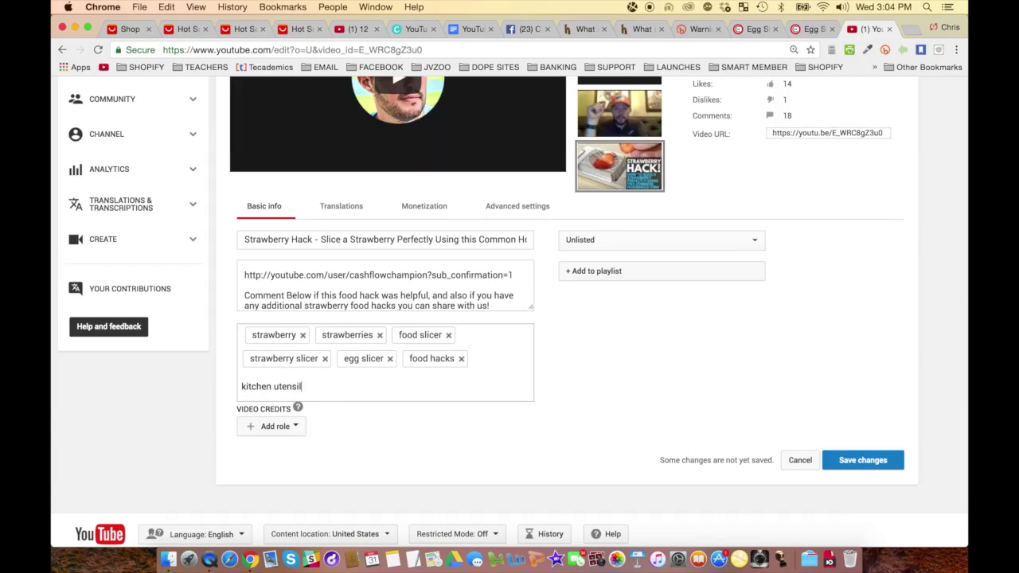
text(ensil)
key(Return)
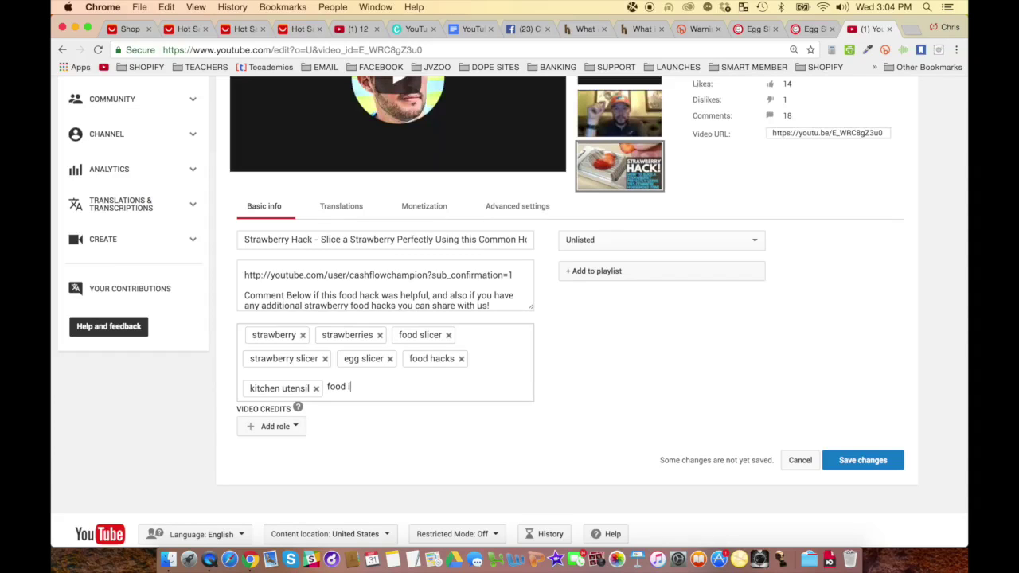
Add the video tags food ideas, home party ideas, foods for kids and children meal plans.
key(Return)
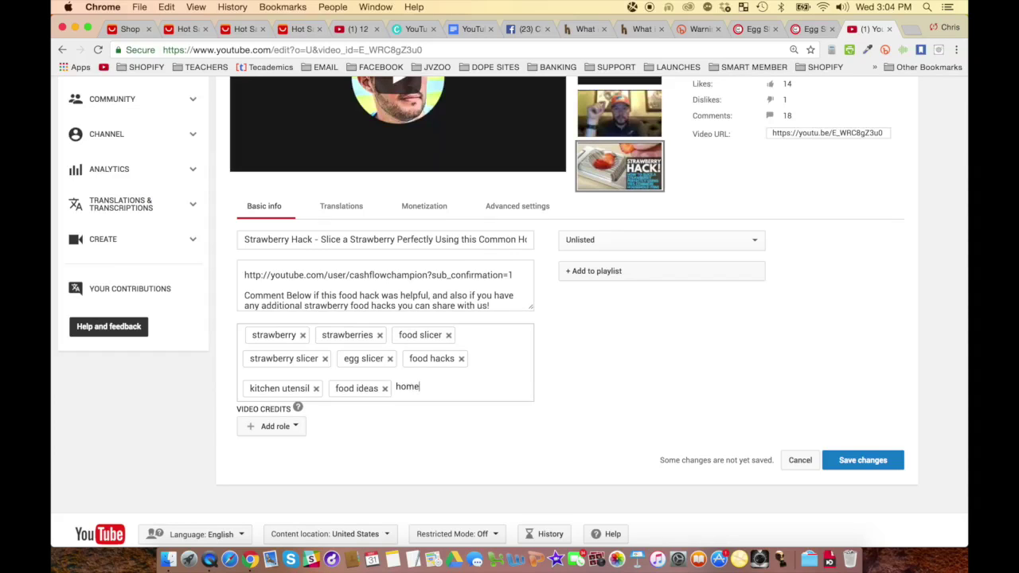
key(Return)
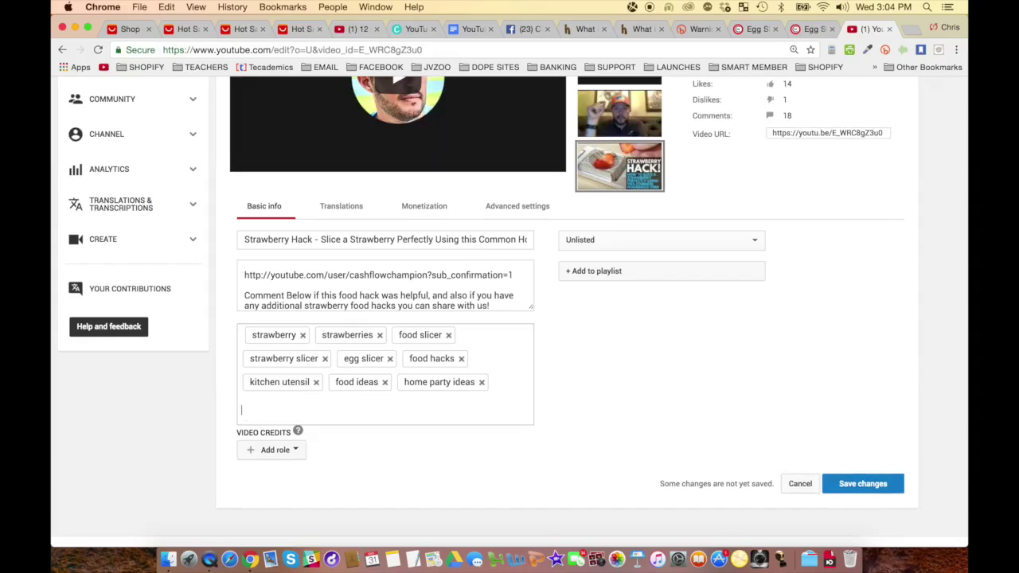
text(foods for kids)
key(Return)
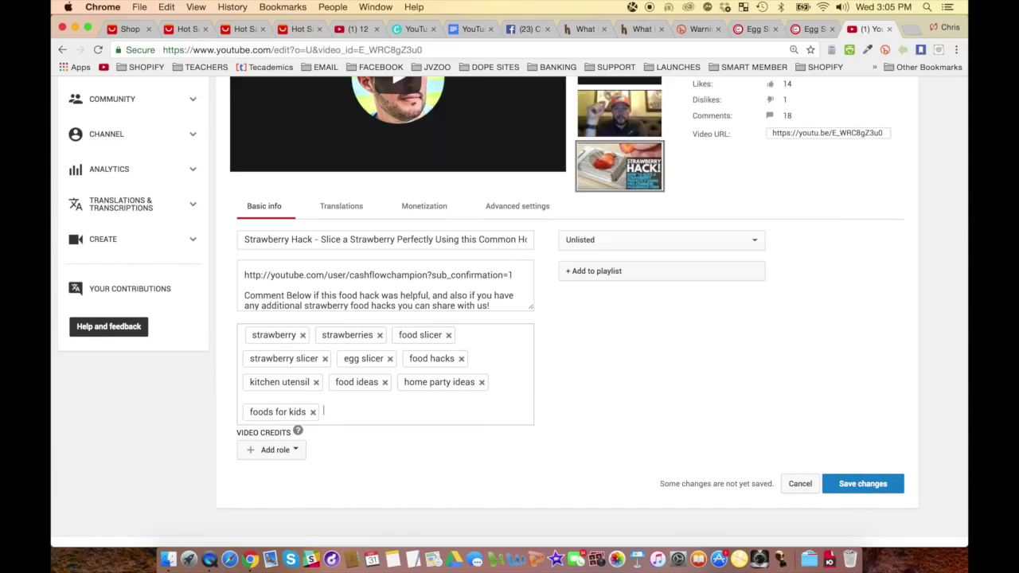
text(d)
key(BackSpace)
text(children meal plans)
key(Return)
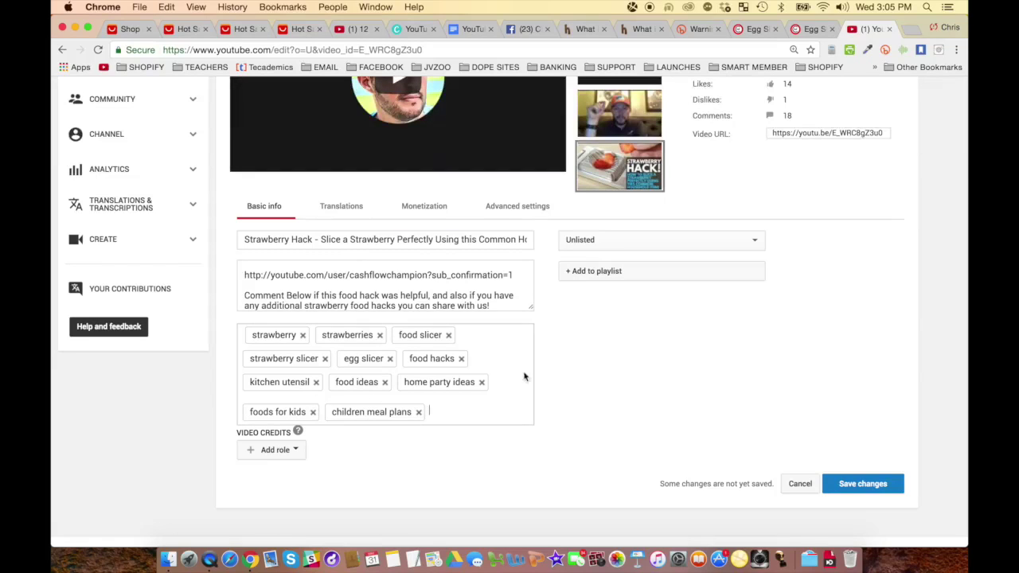
Save the changes made to the Strawberry Hack video and open its watch page.
scroll(561, 330, up, 1)
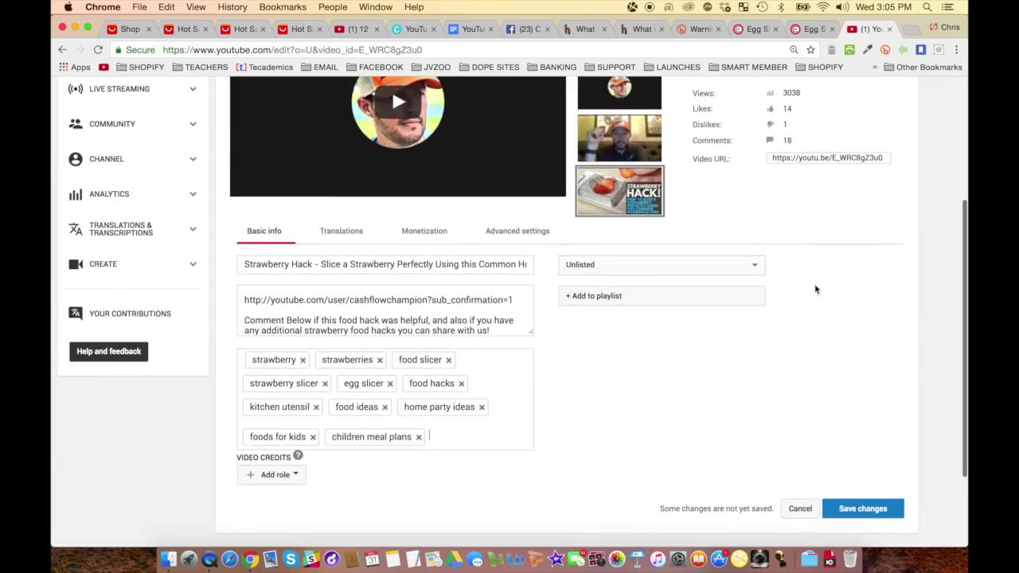
scroll(816, 289, up, 3)
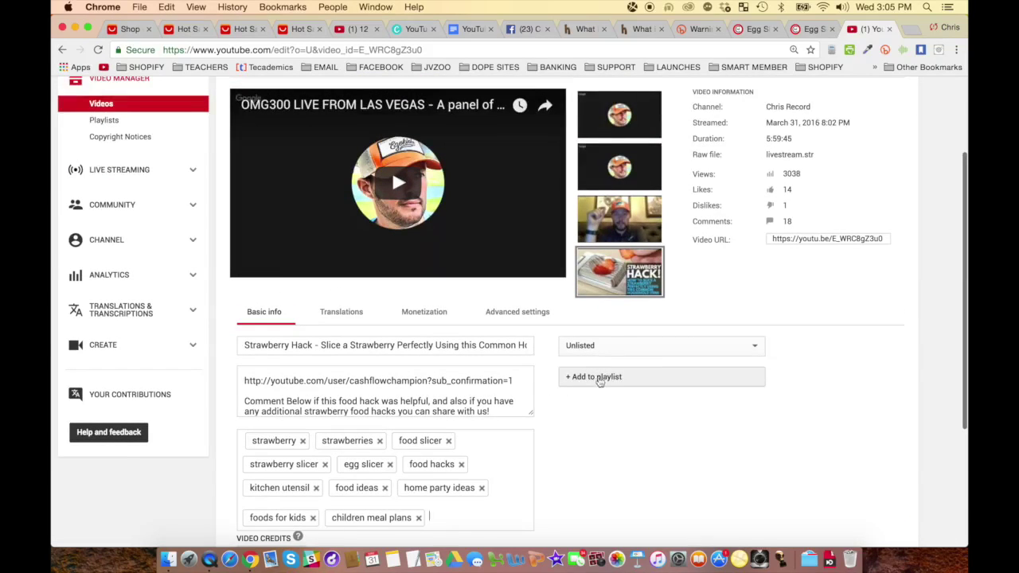
scroll(556, 430, up, 2)
click(869, 146)
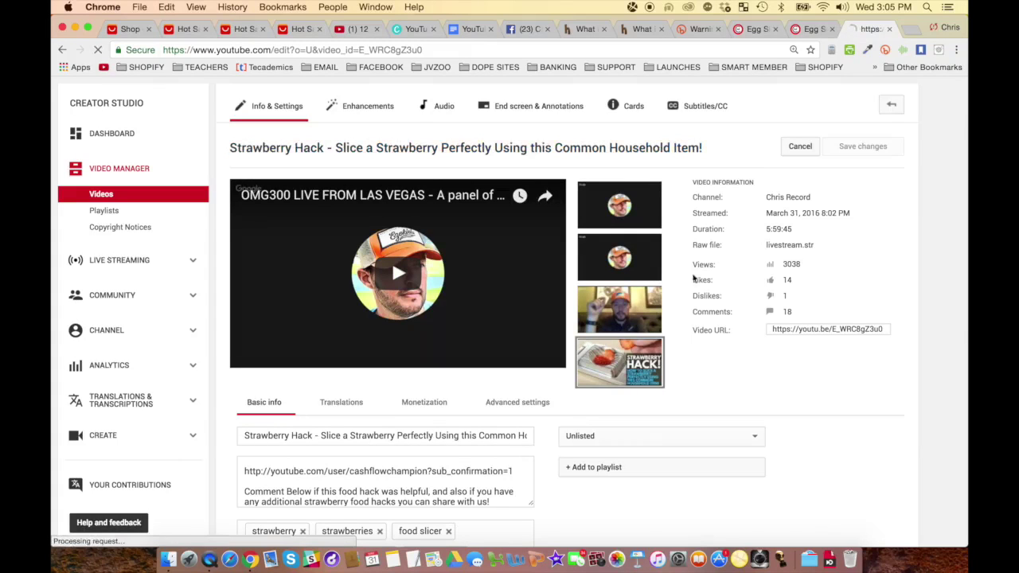
key(super+r)
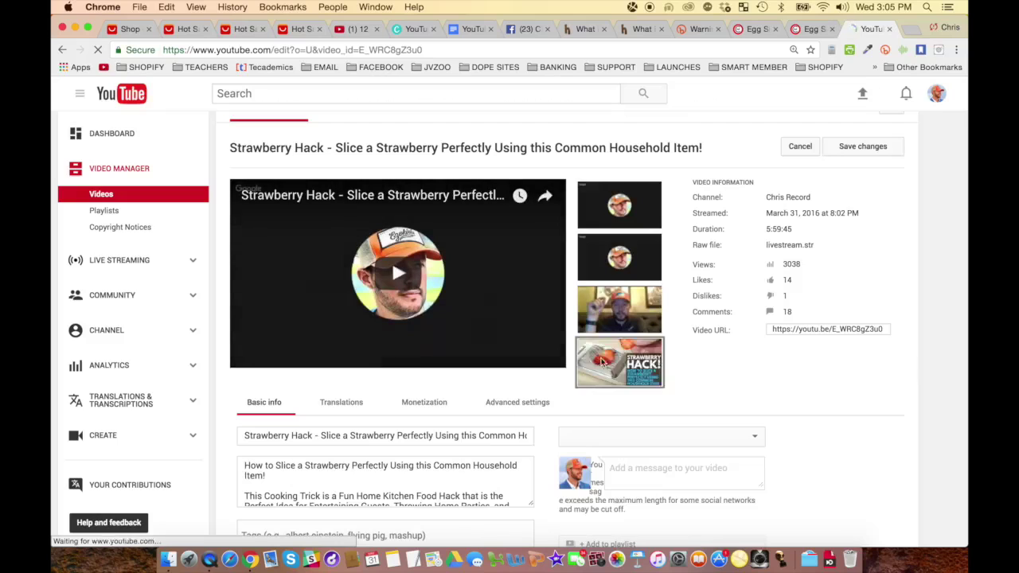
click(359, 203)
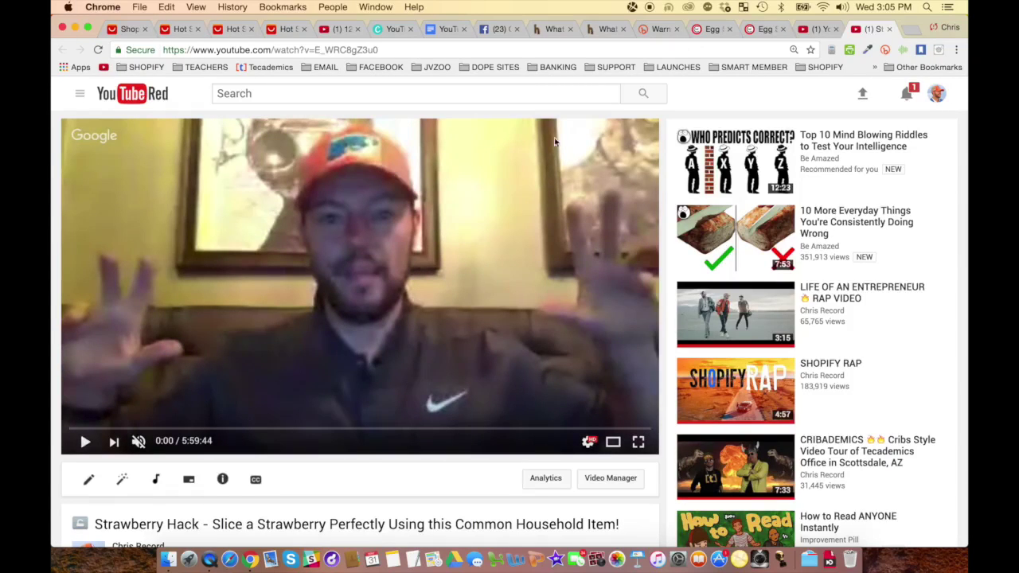
Return to the video editing page, set the video's visibility to Public and save the change.
click(816, 29)
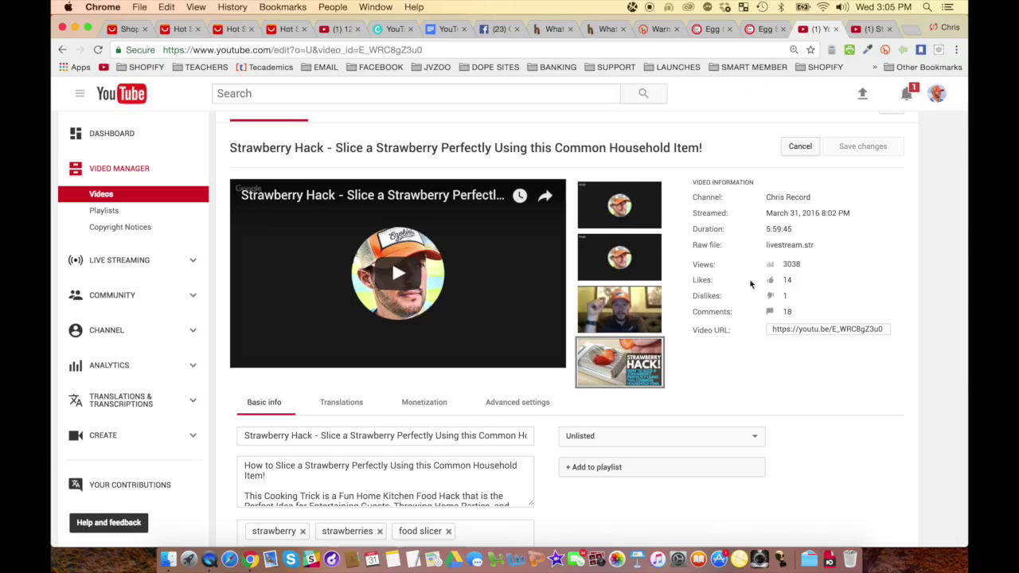
scroll(699, 411, down, 3)
click(577, 343)
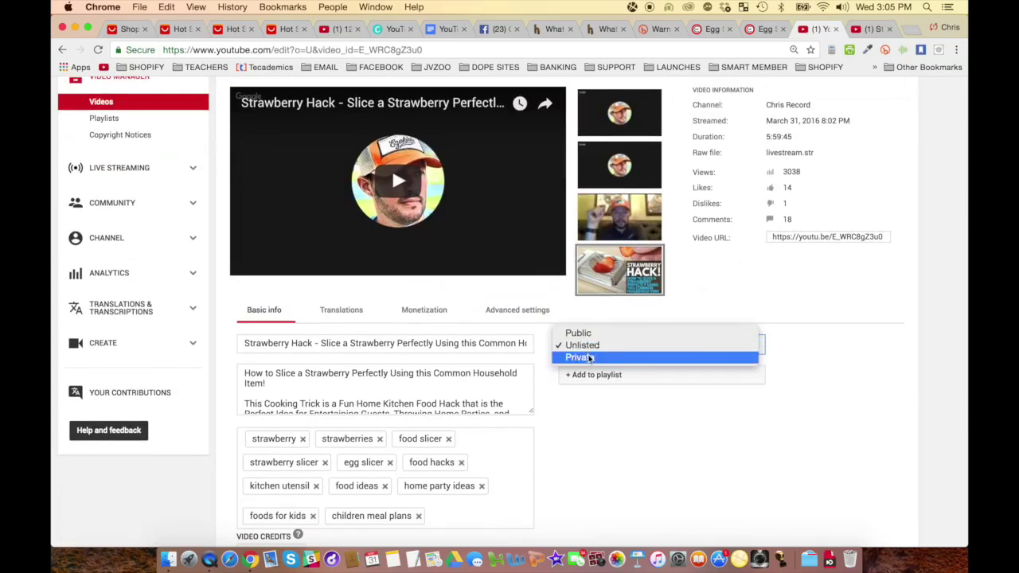
click(599, 332)
scroll(905, 246, up, 3)
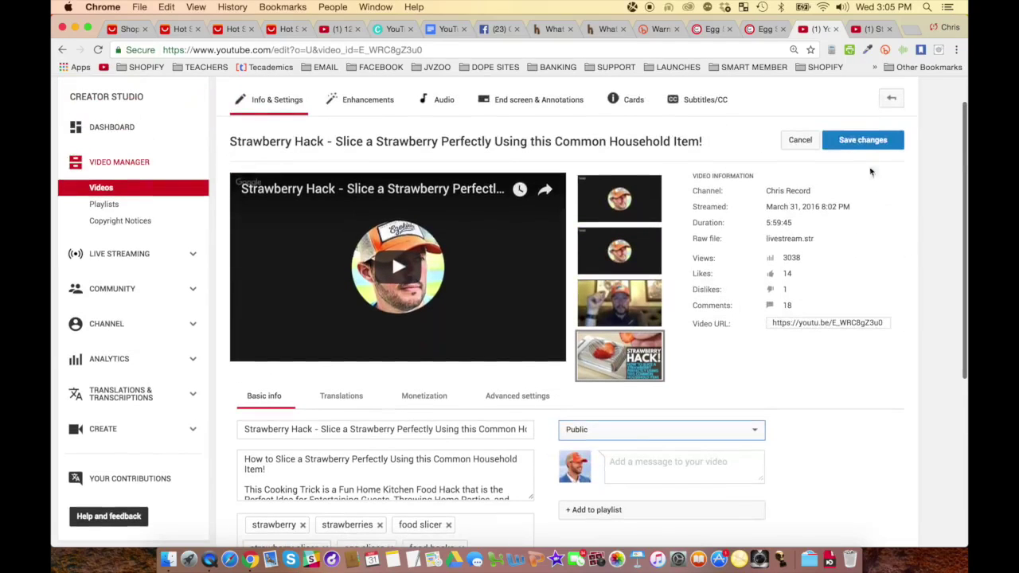
click(863, 143)
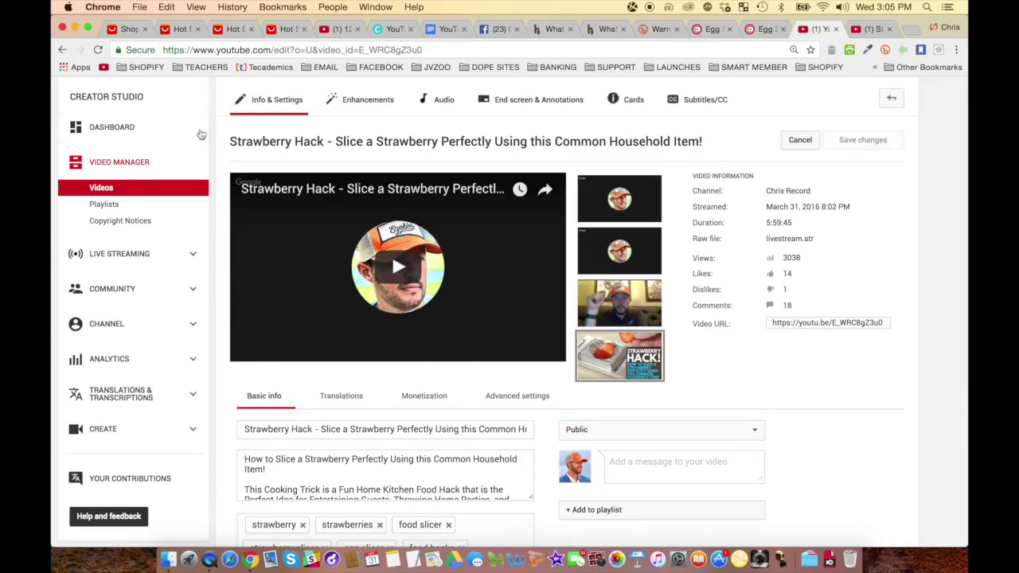
scroll(953, 90, down, 1)
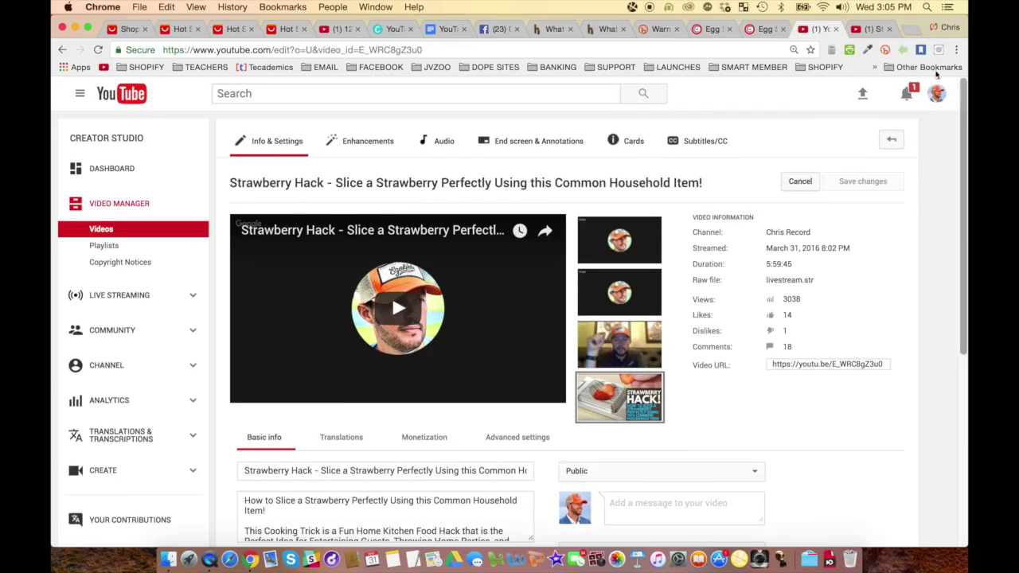
click(885, 8)
click(943, 180)
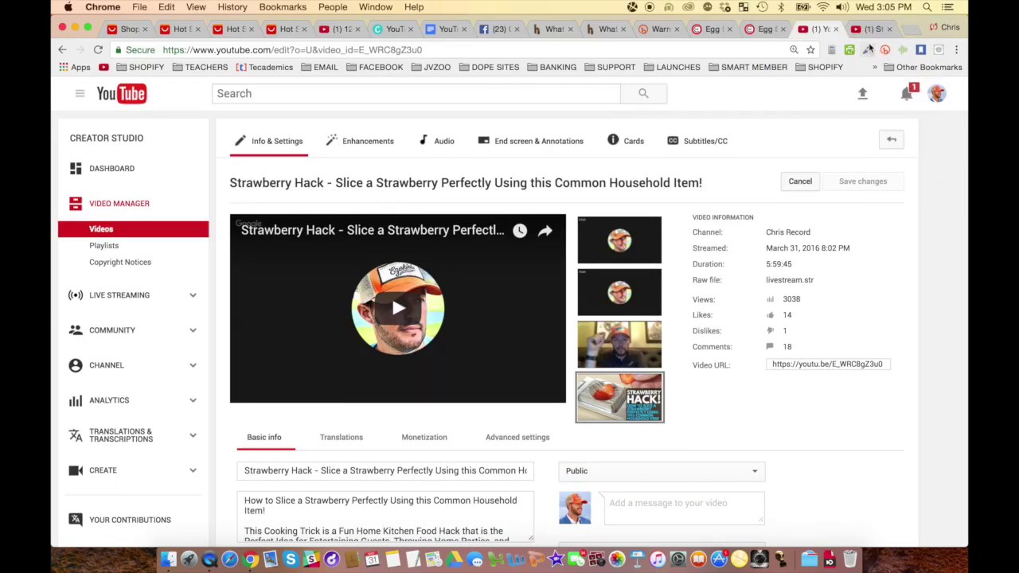
From the video's watch page, open the channel page and browse to its Uploads section.
click(869, 30)
scroll(420, 439, down, 5)
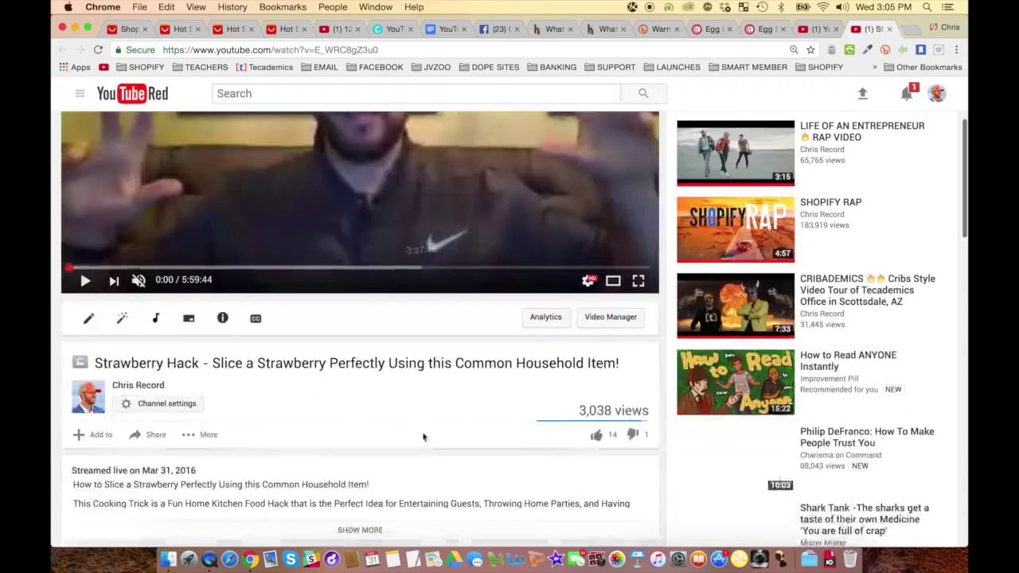
click(120, 386)
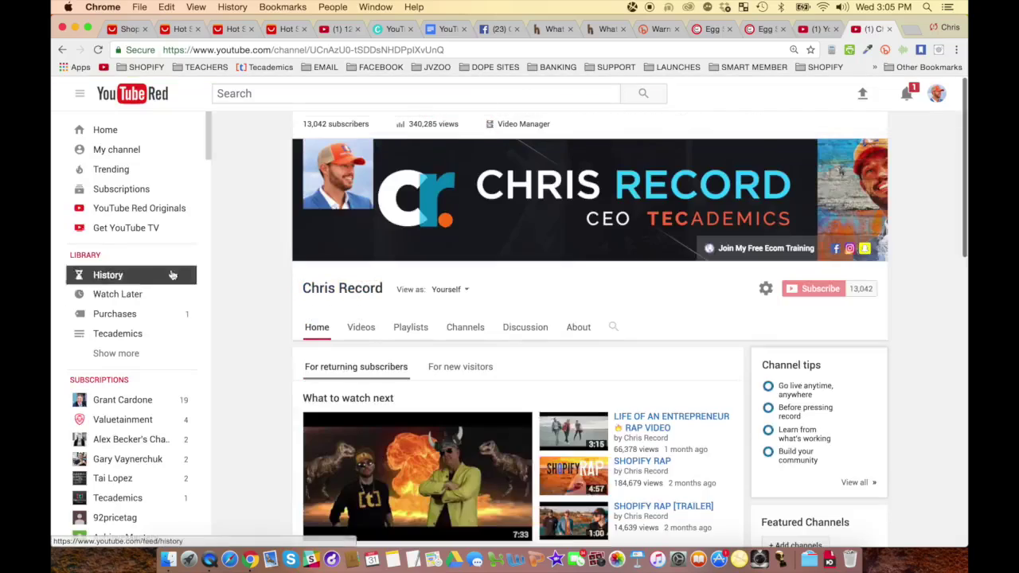
scroll(244, 255, down, 4)
scroll(245, 254, down, 10)
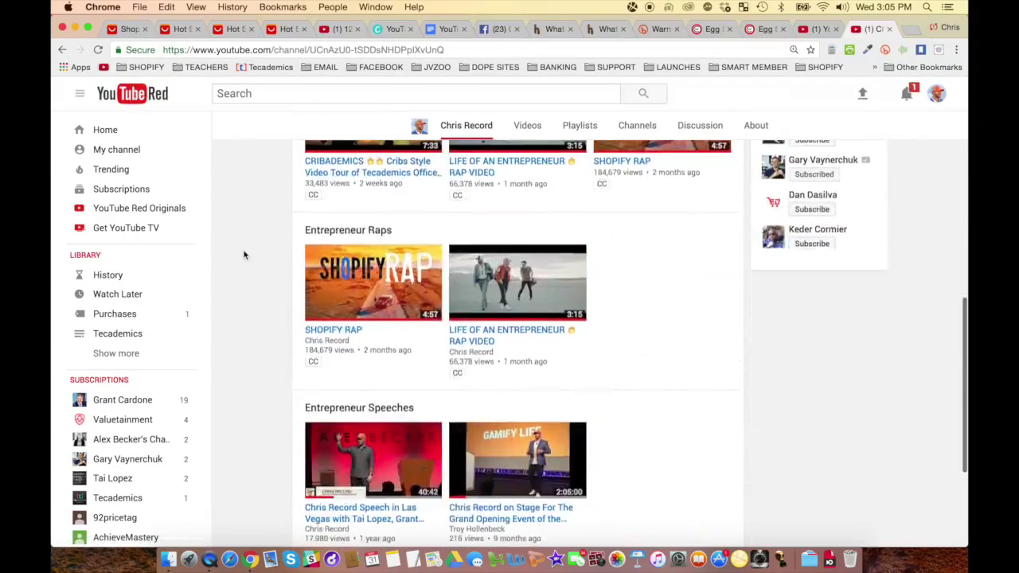
scroll(244, 254, up, 8)
scroll(245, 254, down, 3)
scroll(244, 255, up, 2)
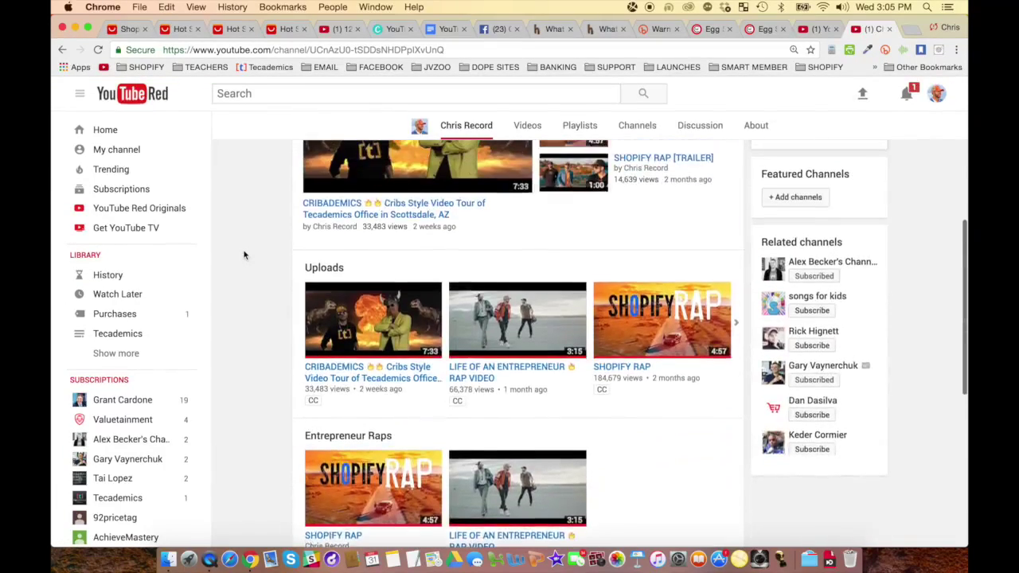
Open the full list of the channel's uploads and examine the Strawberry Hack video's thumbnail and title.
click(736, 319)
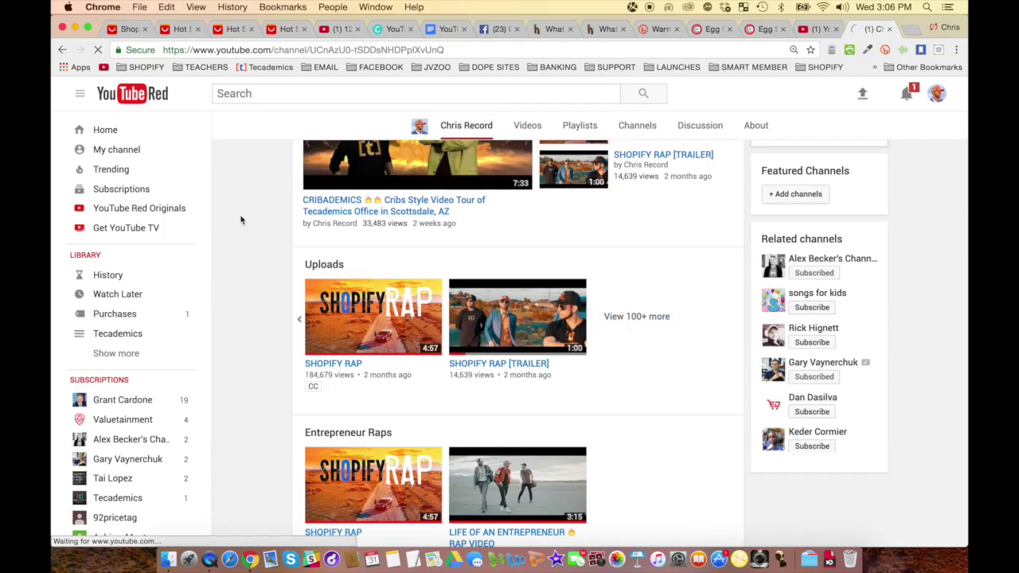
scroll(247, 255, down, 6)
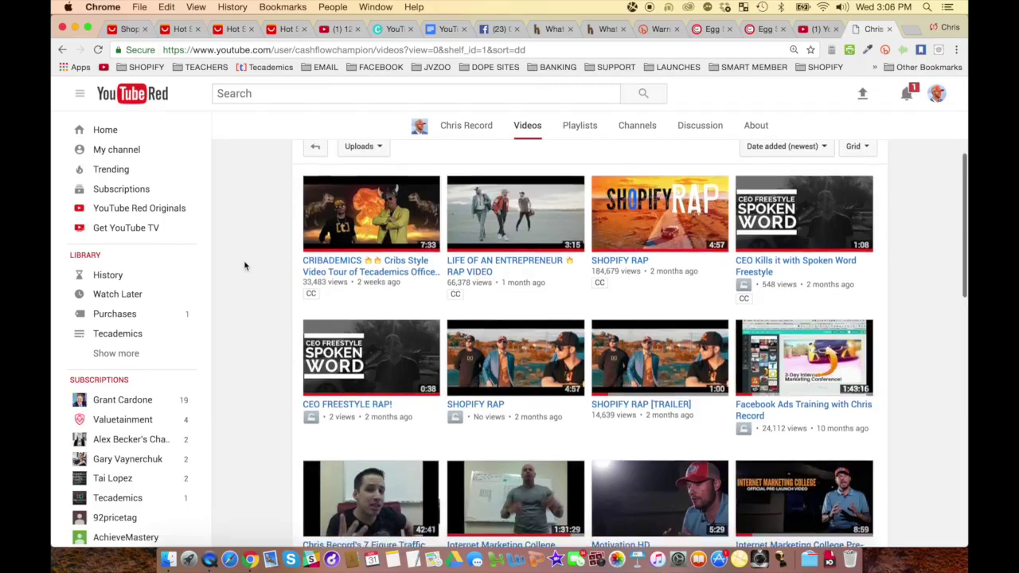
scroll(246, 264, down, 3)
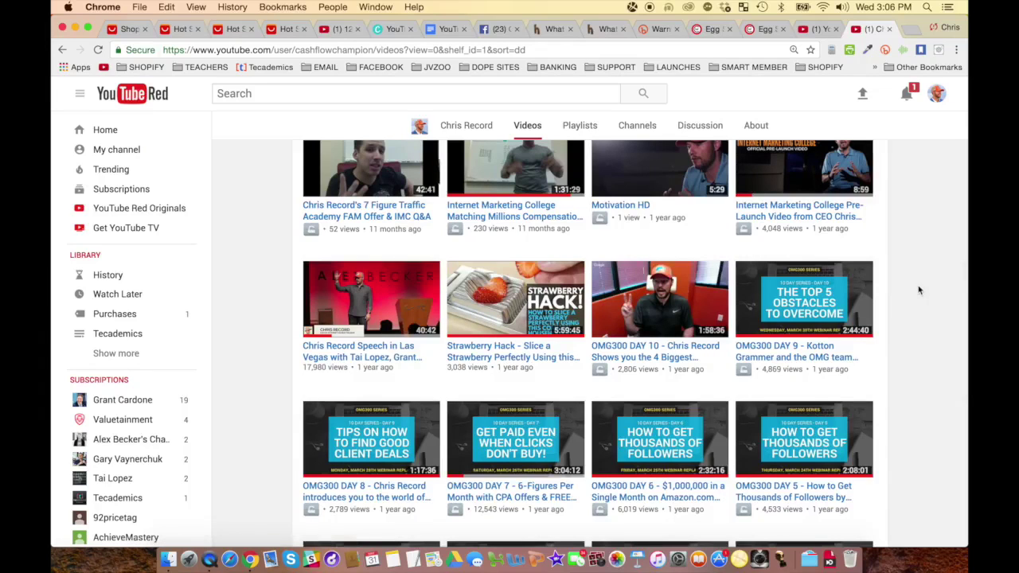
key(super+equal)
key(super+equal)
key(super+equal)
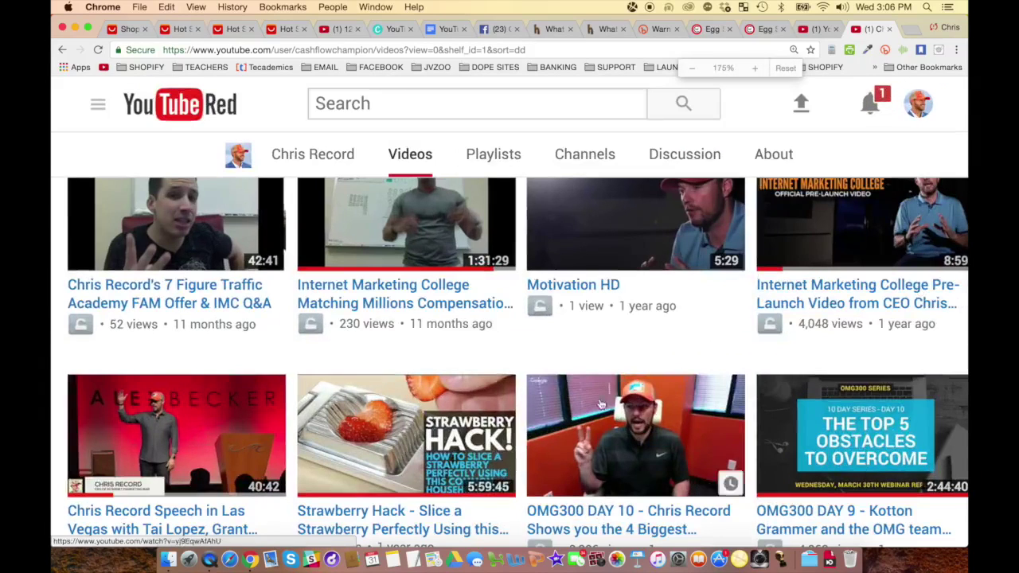
scroll(601, 405, down, 3)
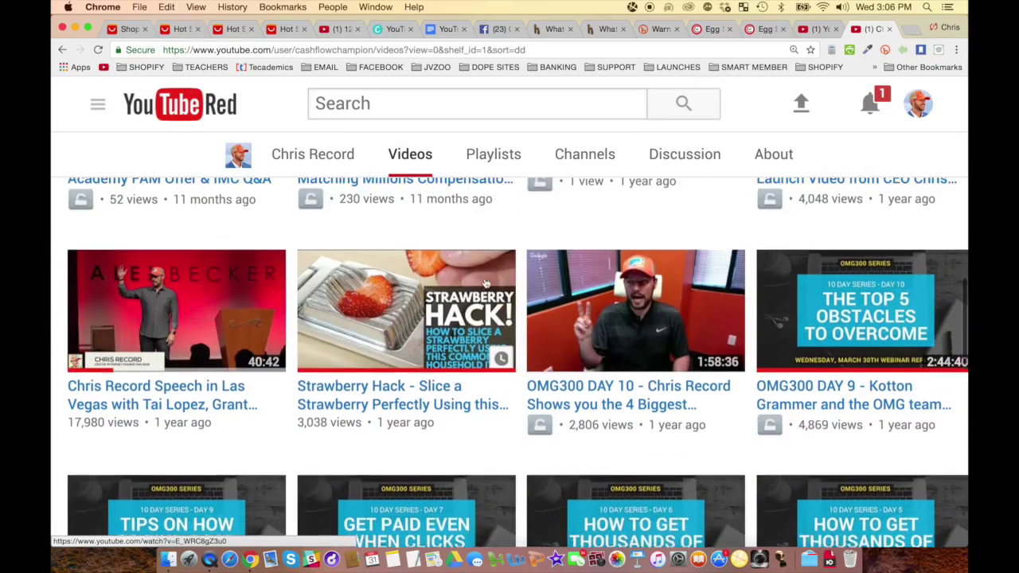
scroll(484, 283, up, 1)
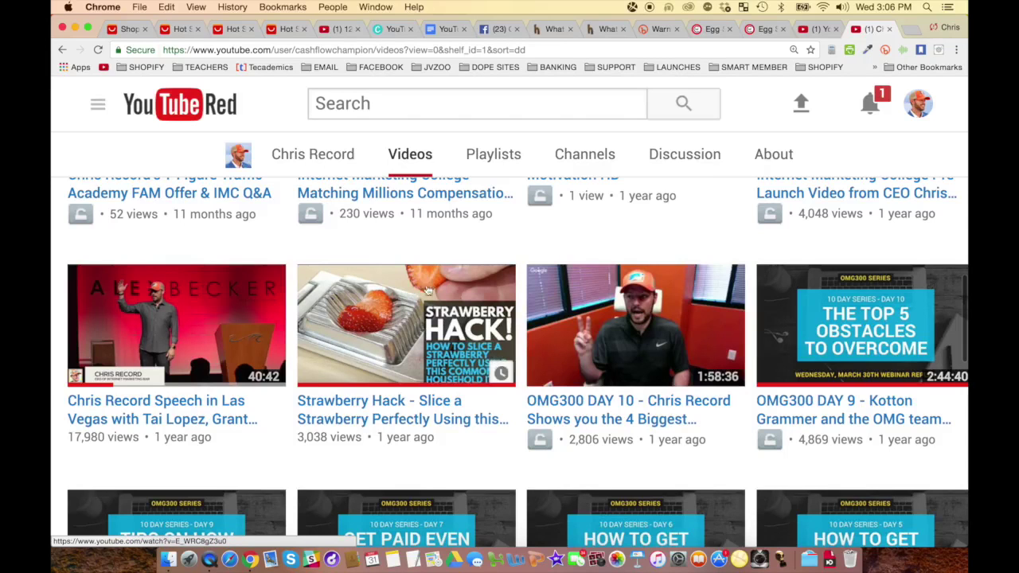
Open the Strawberry Hack video from the uploads list, pause playback and review its title and description.
click(424, 408)
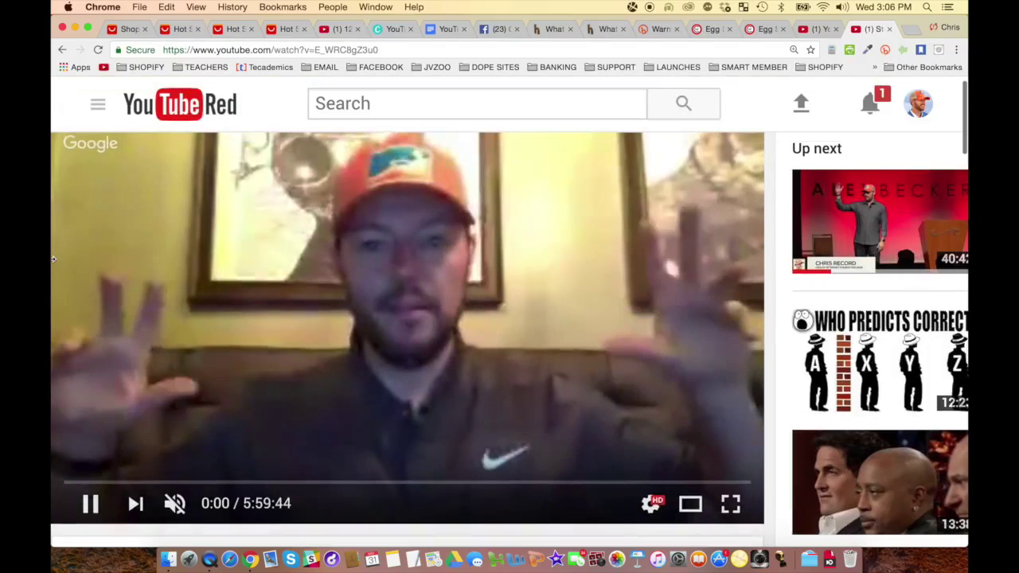
click(88, 488)
scroll(80, 503, down, 3)
scroll(80, 503, down, 2)
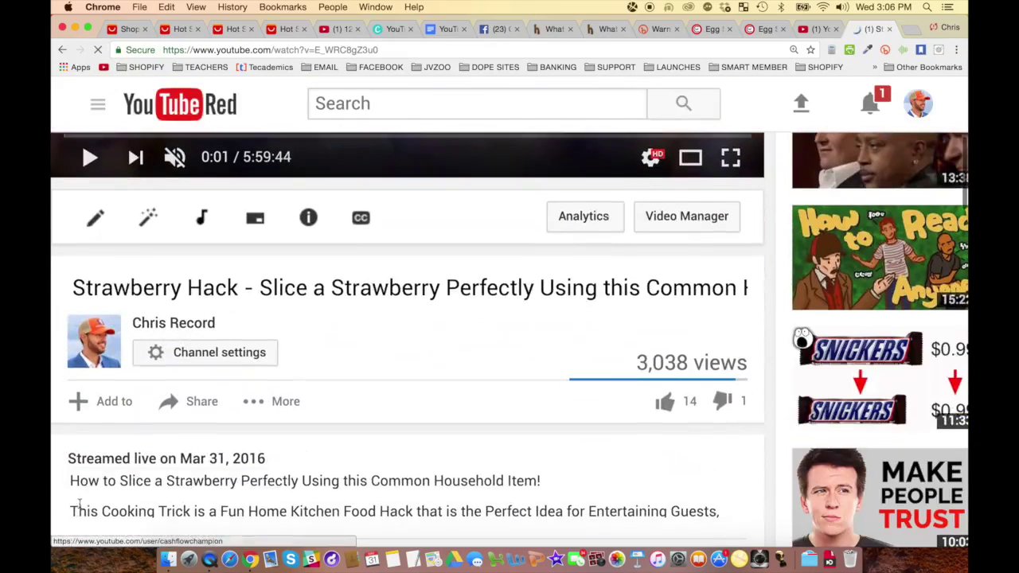
scroll(558, 288, down, 2)
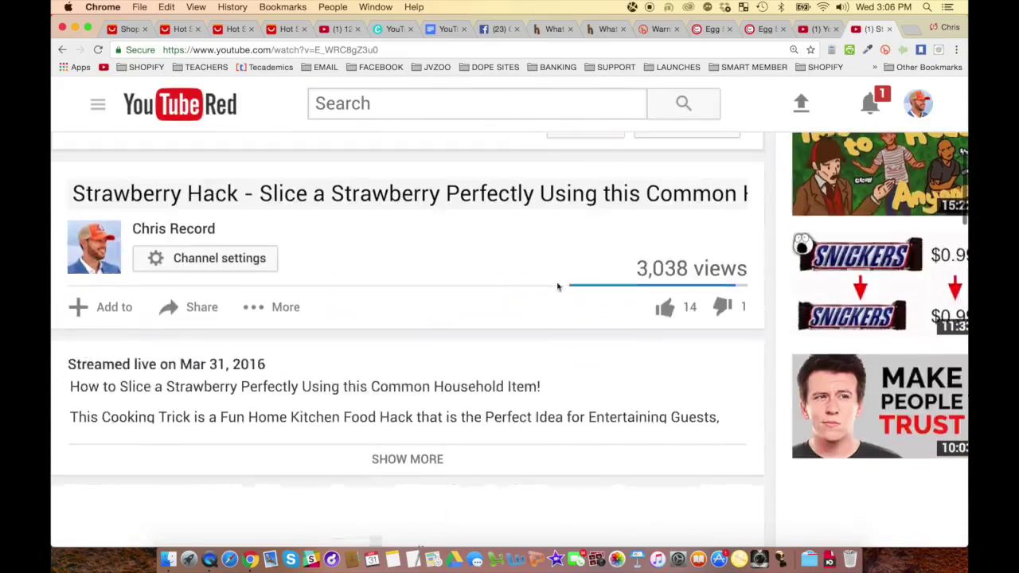
scroll(244, 301, down, 1)
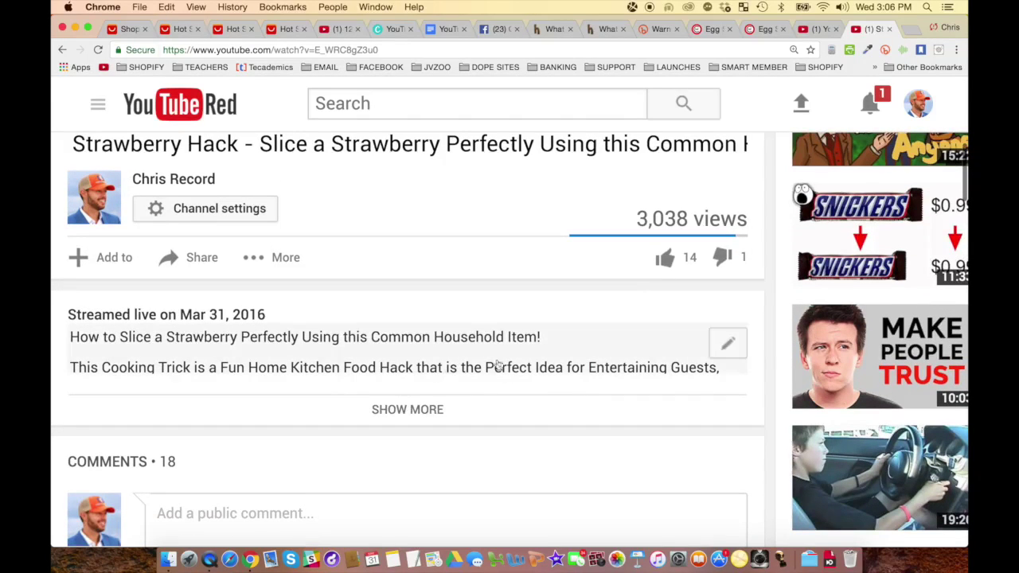
Expand the Strawberry Hack video's full description and read through its text and egg slicer links.
click(407, 409)
scroll(407, 413, down, 2)
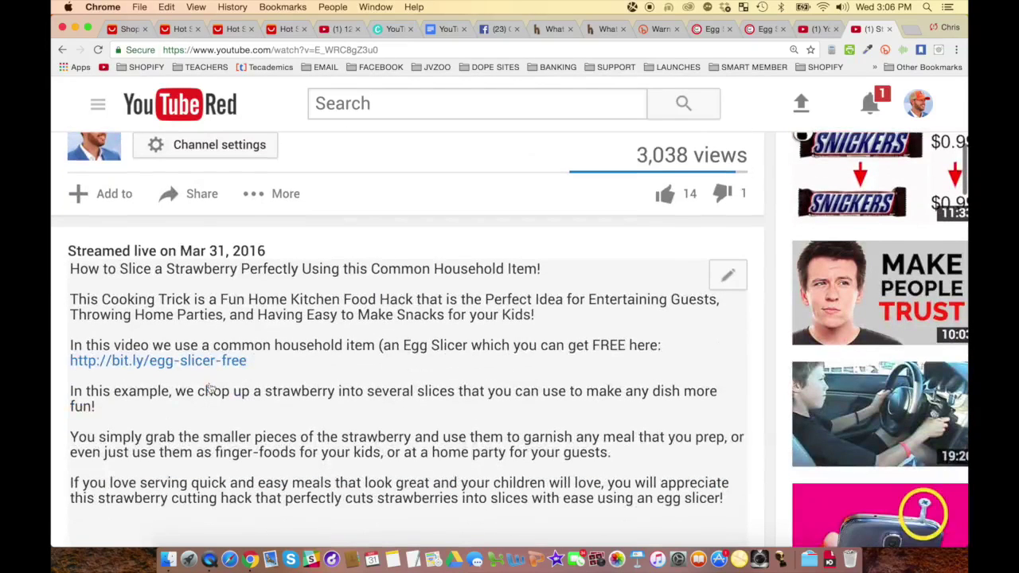
scroll(103, 361, down, 1)
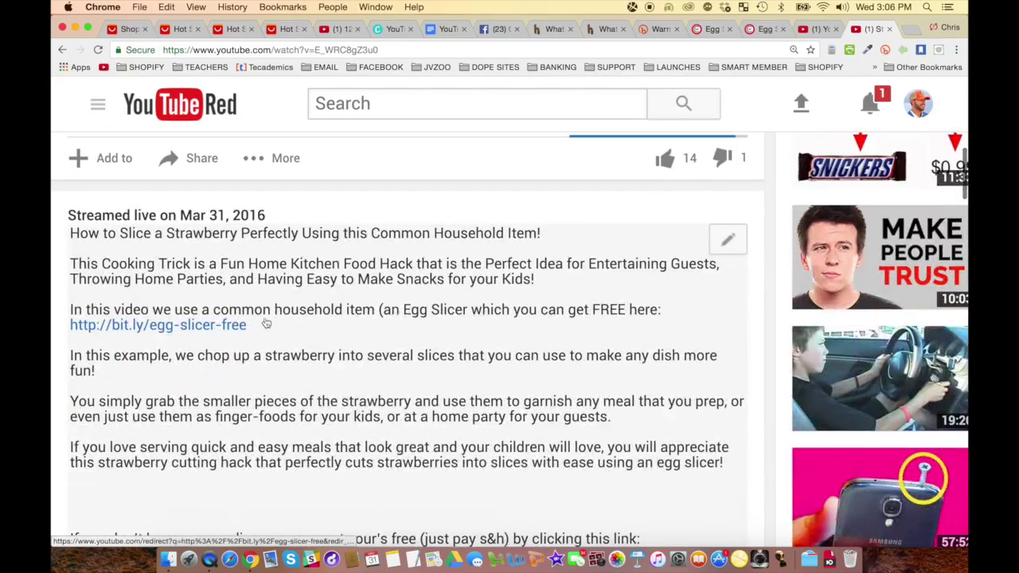
scroll(93, 295, down, 1)
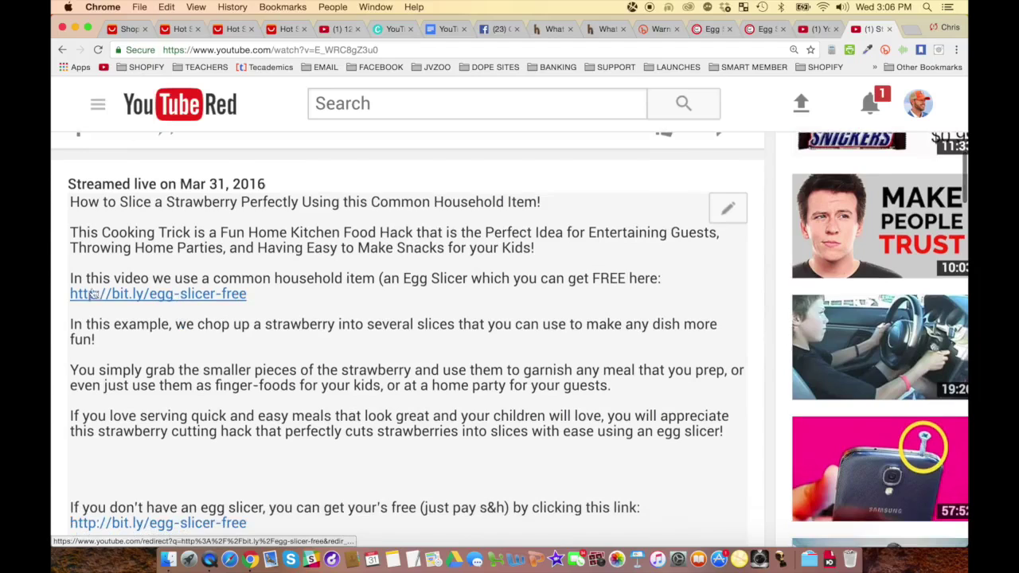
scroll(201, 303, down, 2)
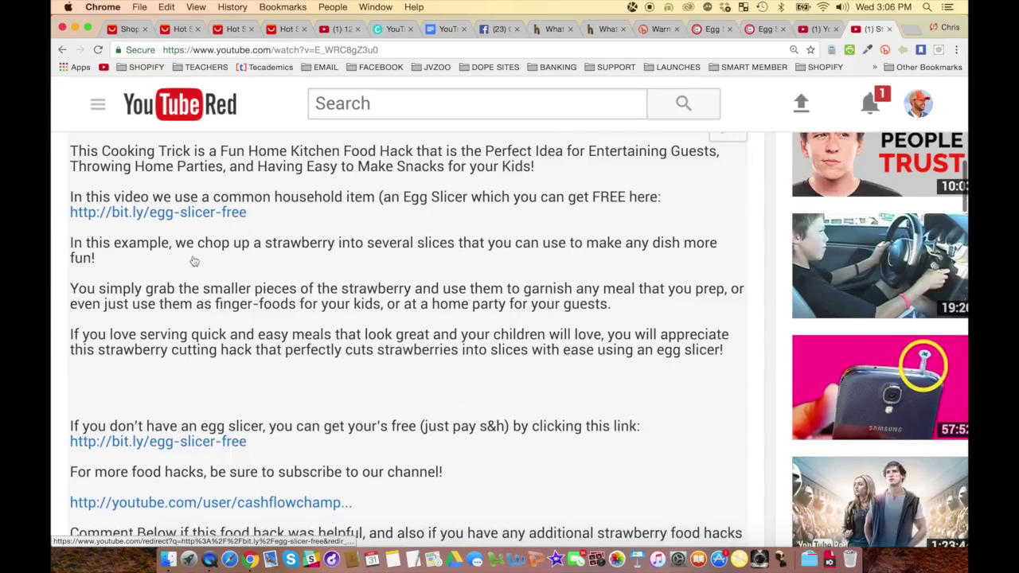
scroll(346, 403, down, 3)
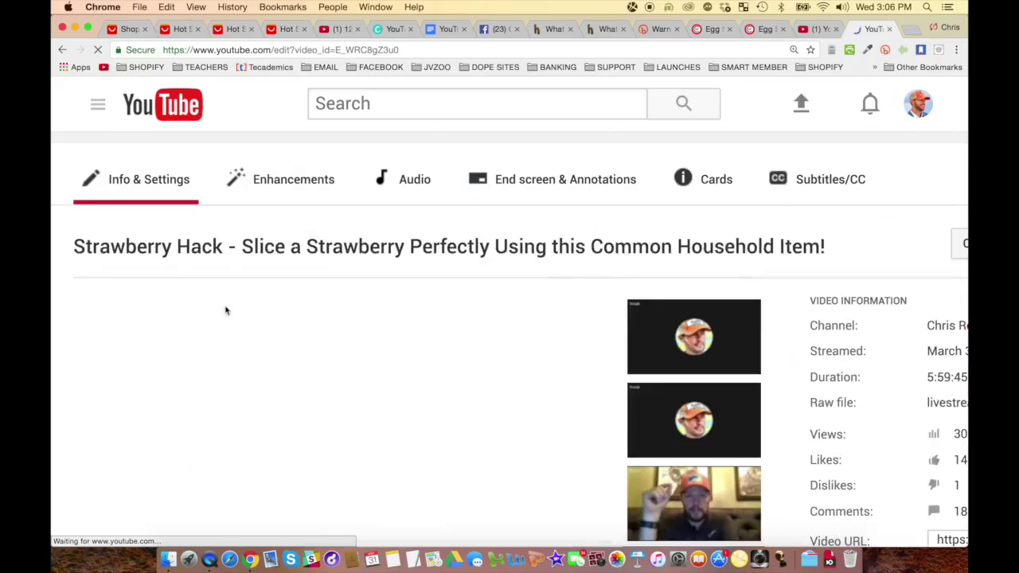
Cut the paragraph beginning "In this video we use a common household item", including its bit.ly/egg-slicer-free link, from the video's description.
scroll(226, 309, down, 10)
scroll(226, 309, down, 10)
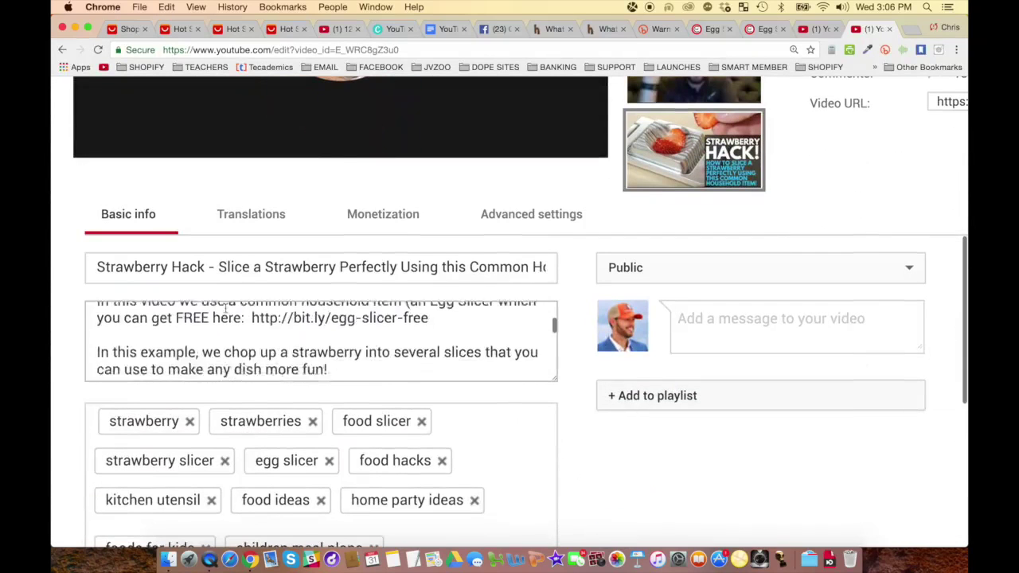
scroll(225, 308, down, 3)
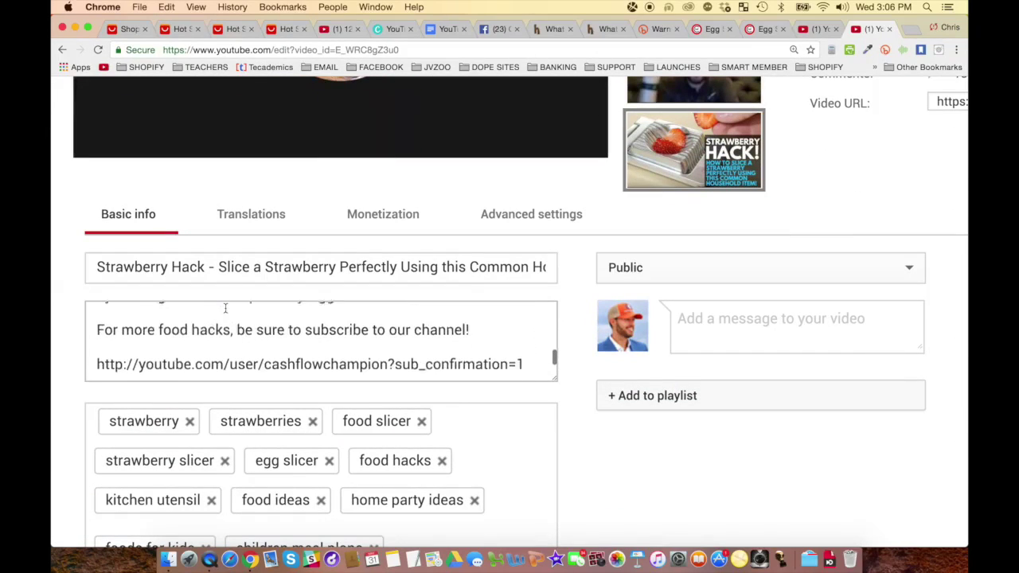
scroll(225, 310, up, 5)
scroll(225, 309, up, 5)
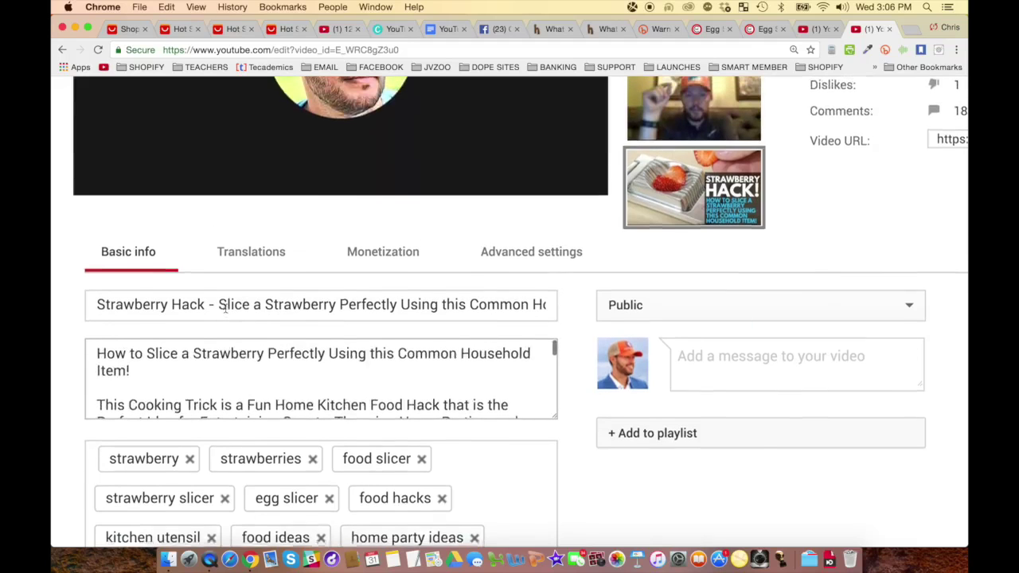
scroll(223, 343, down, 3)
scroll(224, 346, down, 2)
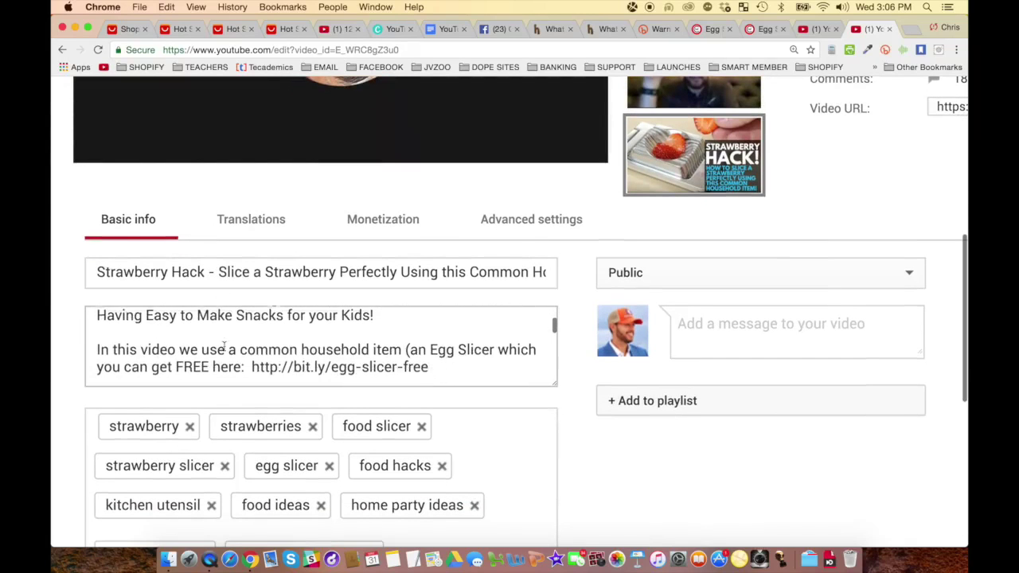
double_click(212, 348)
triple_click(212, 347)
text(In this example, we chop up a strawberry into several slices that you can use to make any dish more fun!)
Insert the cut egg slicer paragraph directly below the description's opening sentence and remove the surplus blank line.
scroll(206, 345, up, 3)
scroll(321, 346, up, 3)
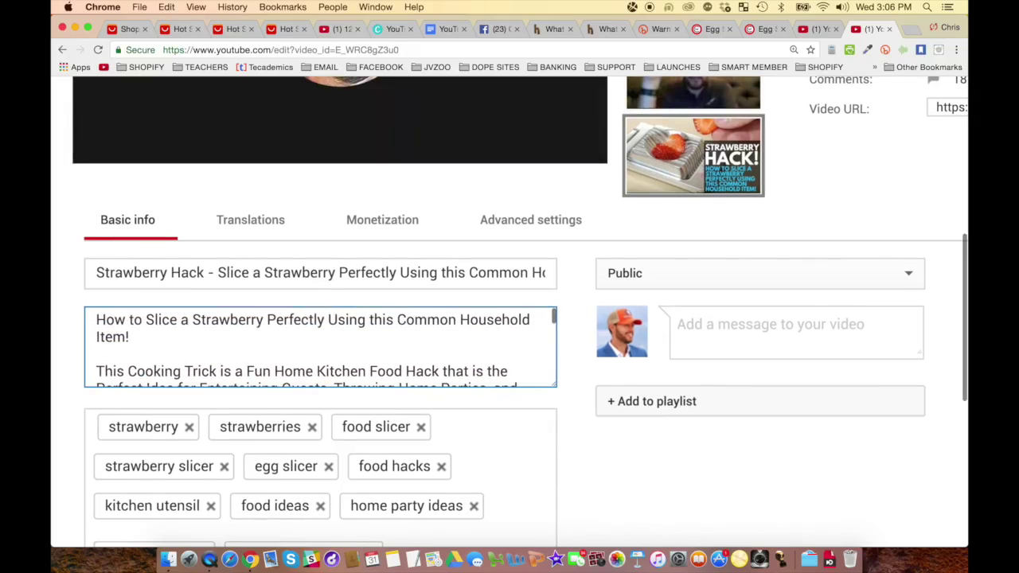
key(super+shift+Up)
key(BackSpace)
key(super+z)
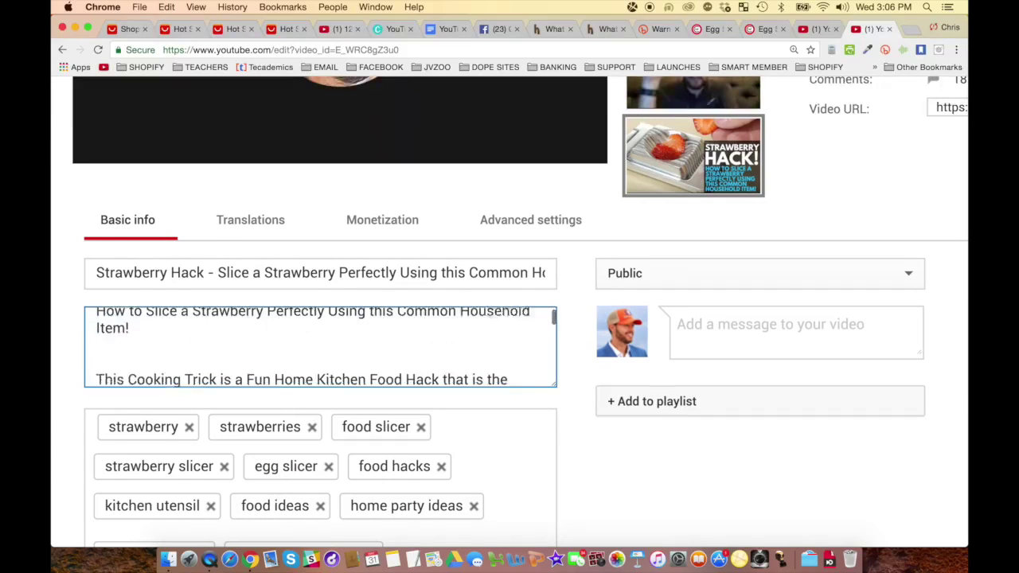
text(In this video we use a common household item (an Egg Slicer which you can get FREE here:  http://bit.ly/egg-slicer-free)
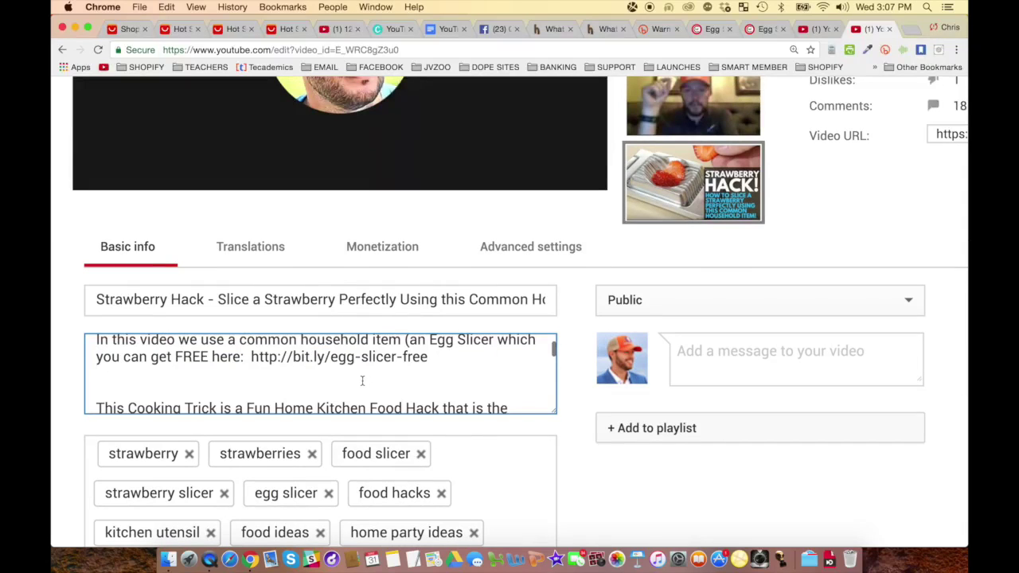
key(BackSpace)
Save the changes and check the collapsed description on the video's watch page.
scroll(735, 242, up, 10)
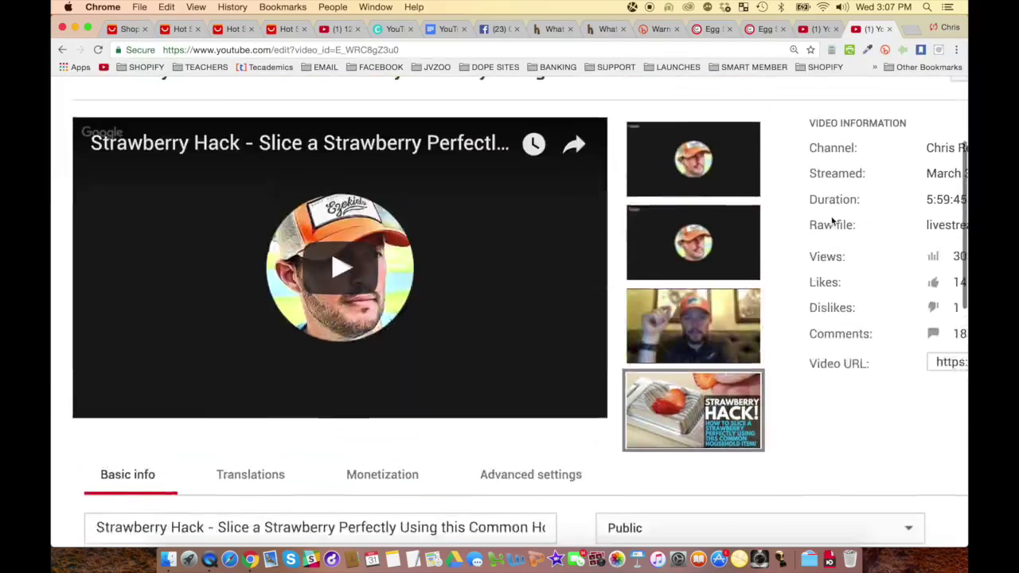
scroll(833, 222, right, 4)
click(881, 191)
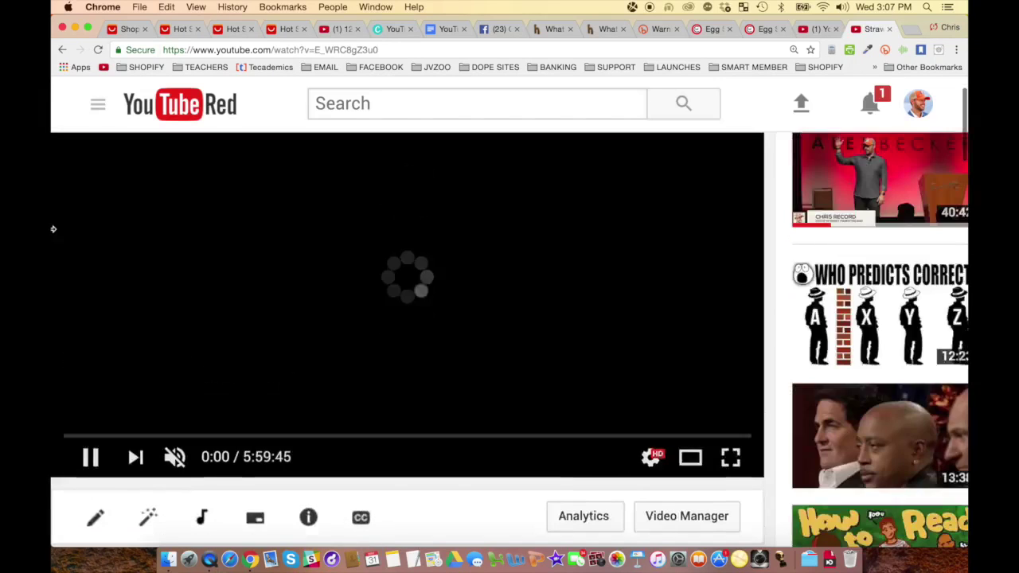
scroll(53, 229, down, 5)
scroll(52, 230, up, 4)
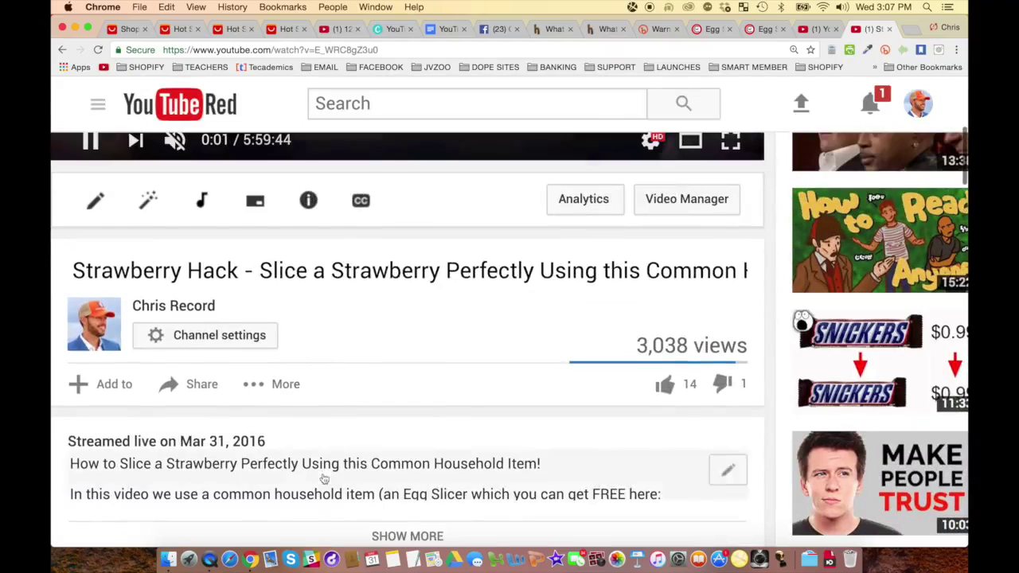
scroll(446, 481, down, 2)
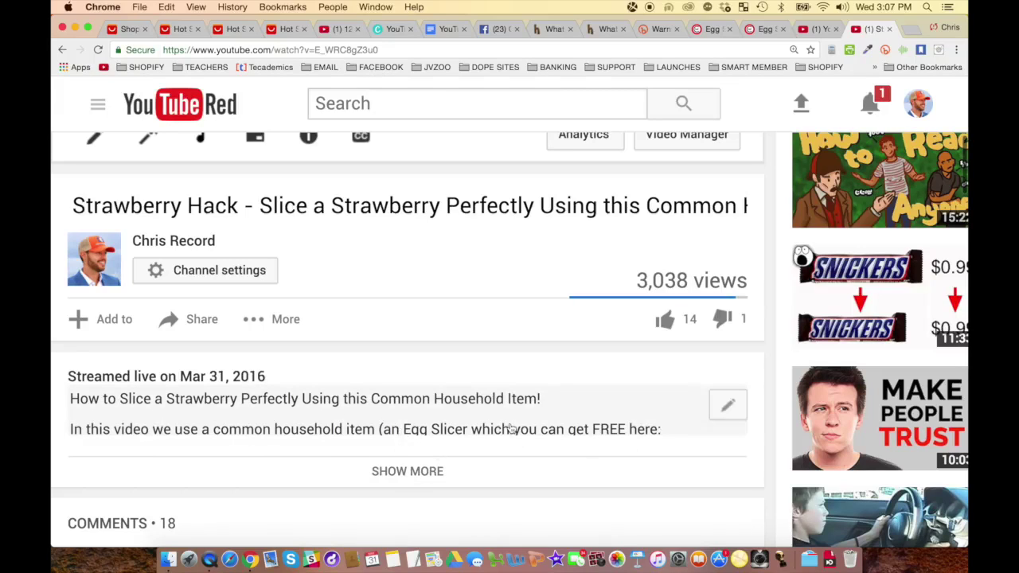
Reopen the video for editing and replace the exclamation mark ending the description's first sentence with "(an Egg S".
click(725, 406)
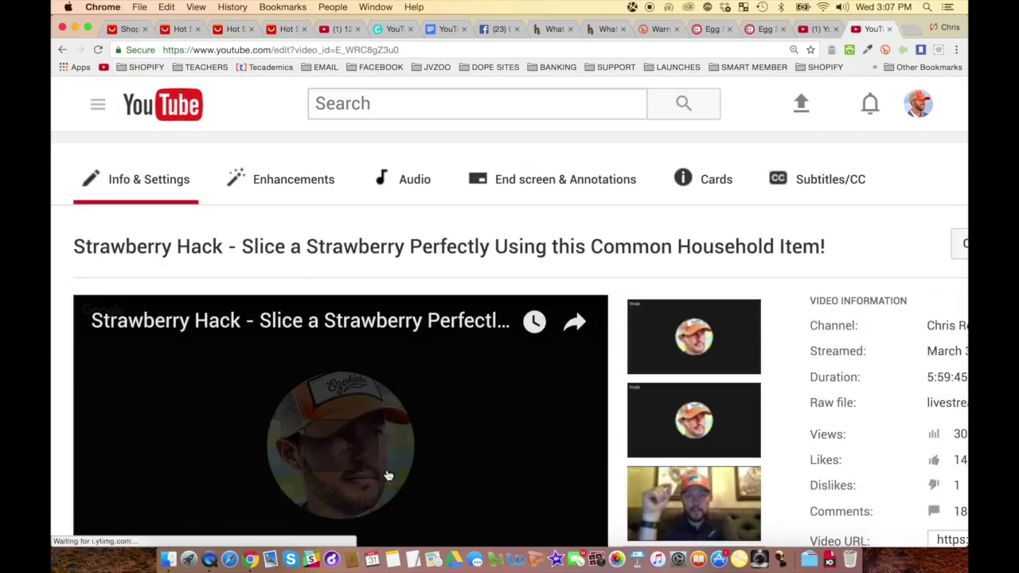
scroll(374, 445, down, 4)
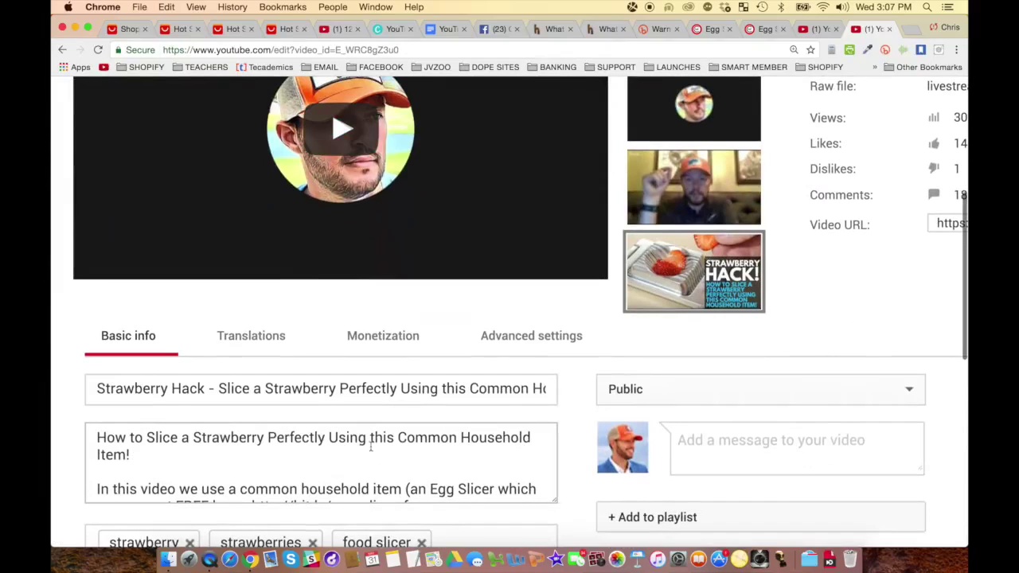
click(131, 455)
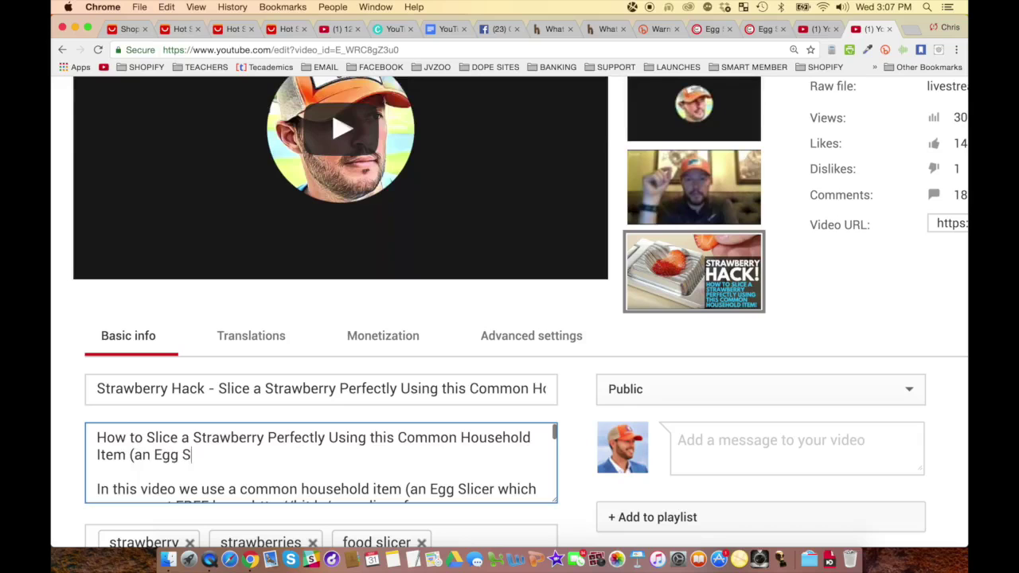
scroll(321, 462, up, 1)
scroll(321, 461, down, 3)
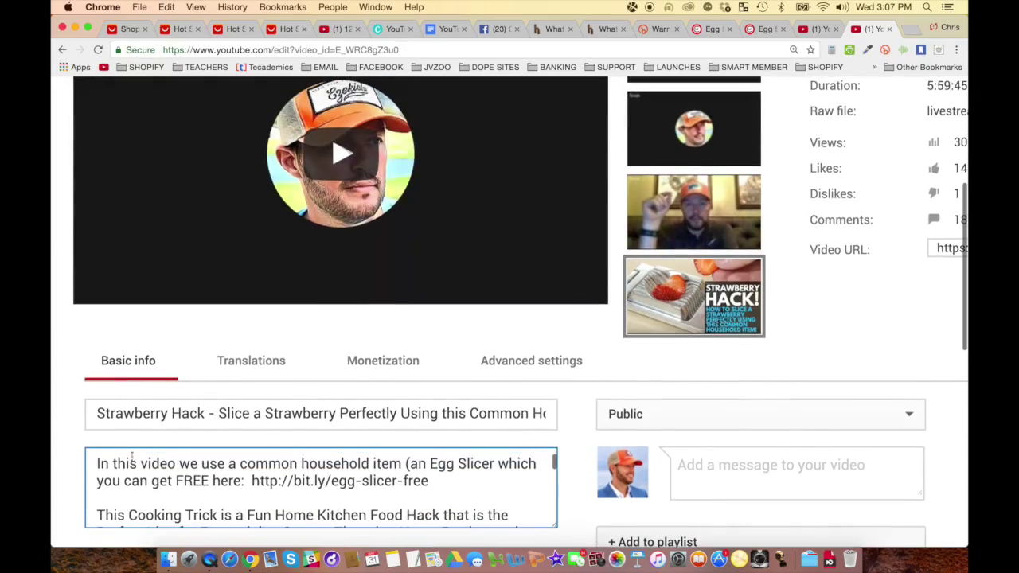
drag(430, 469, 61, 470)
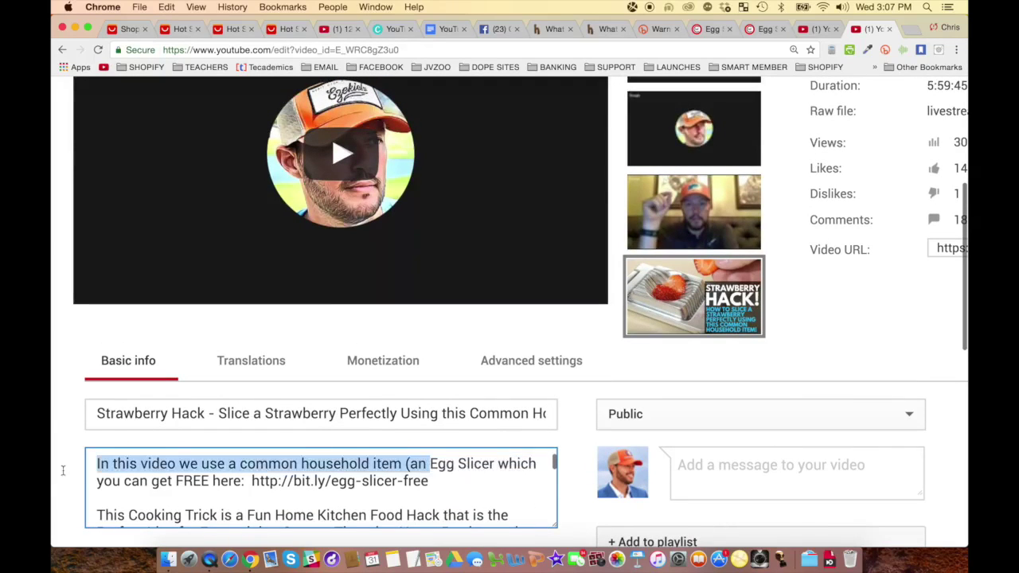
key(BackSpace)
text(Item (an Egg Slicer)
scroll(321, 478, up, 1)
key(BackSpace)
key(BackSpace)
key(BackSpace)
key(BackSpace)
key(BackSpace)
key(BackSpace)
key(BackSpace)
key(BackSpace)
key(BackSpace)
key(BackSpace)
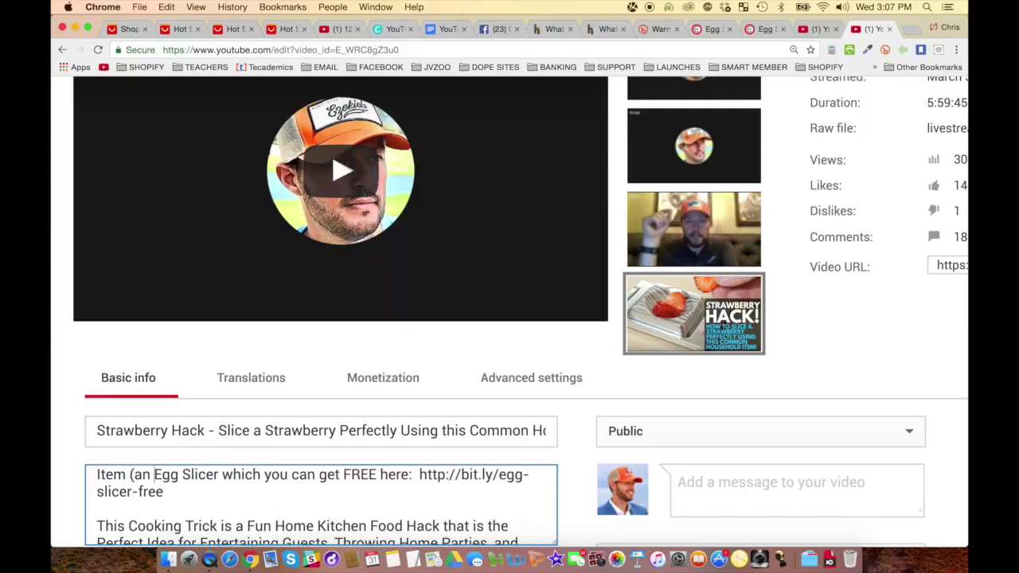
Replace the opening parenthesis before "an Egg Slicer" with a dash and save the changes to the video.
key(BackSpace)
text(-)
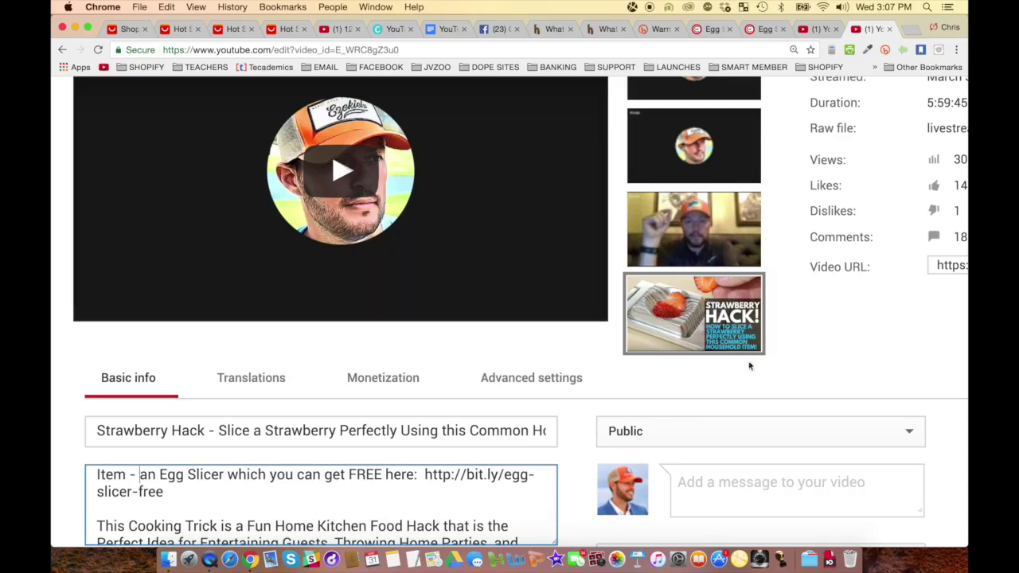
scroll(803, 332, up, 10)
scroll(801, 331, right, 3)
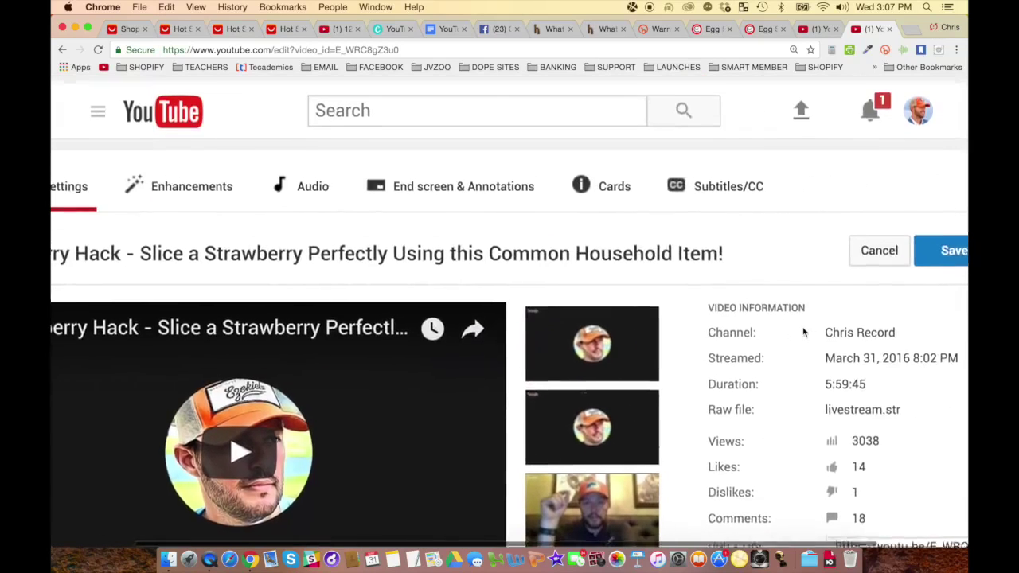
click(938, 242)
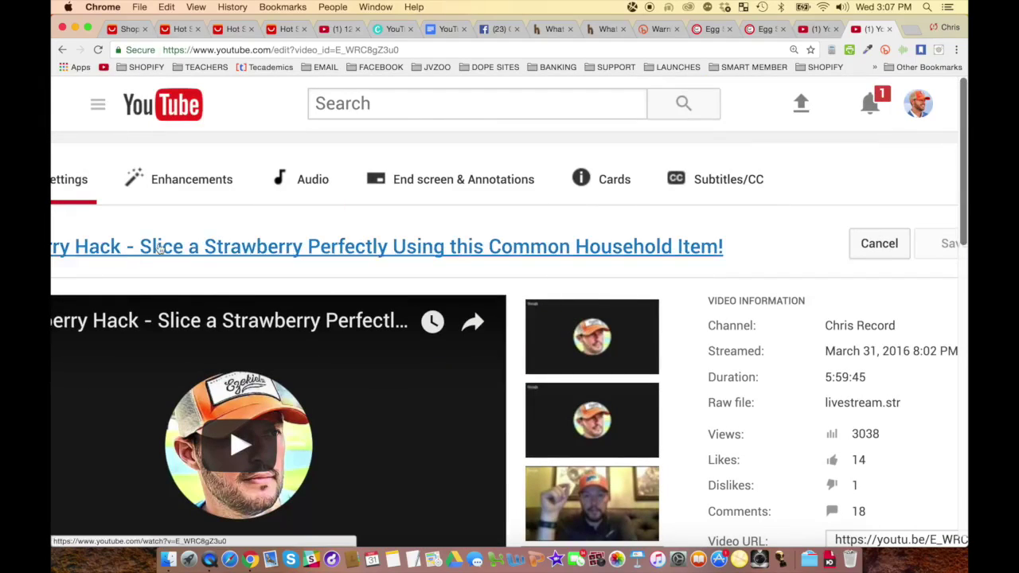
Open the video's watch page, reduce the page zoom to 125% and check the collapsed description.
click(189, 257)
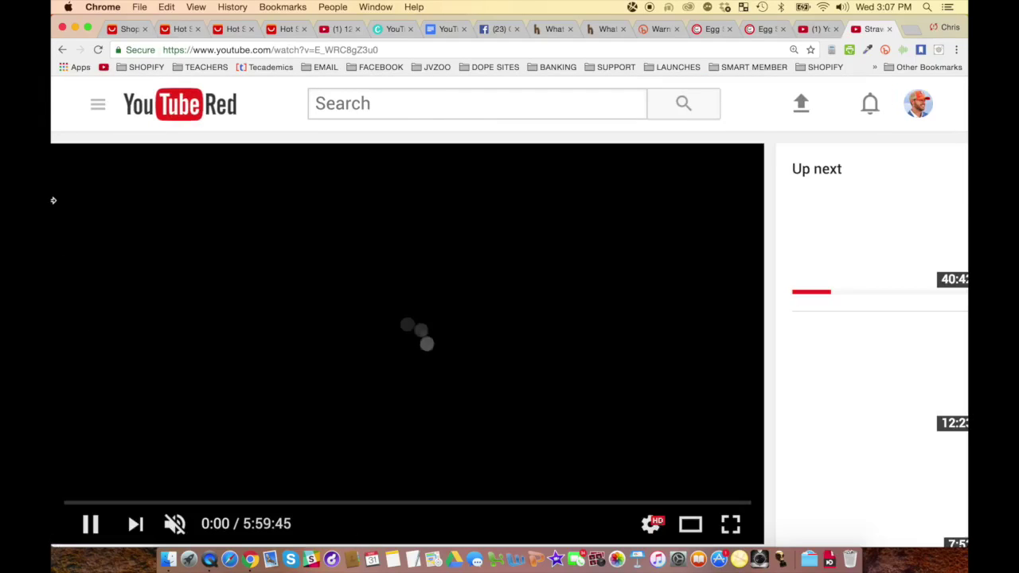
scroll(53, 200, down, 10)
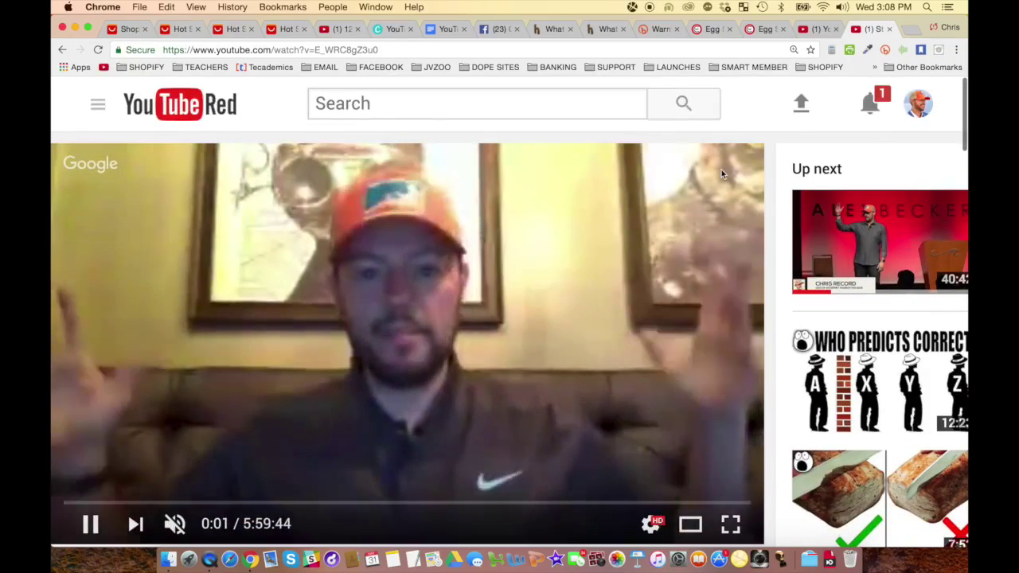
key(super+minus)
key(super+minus)
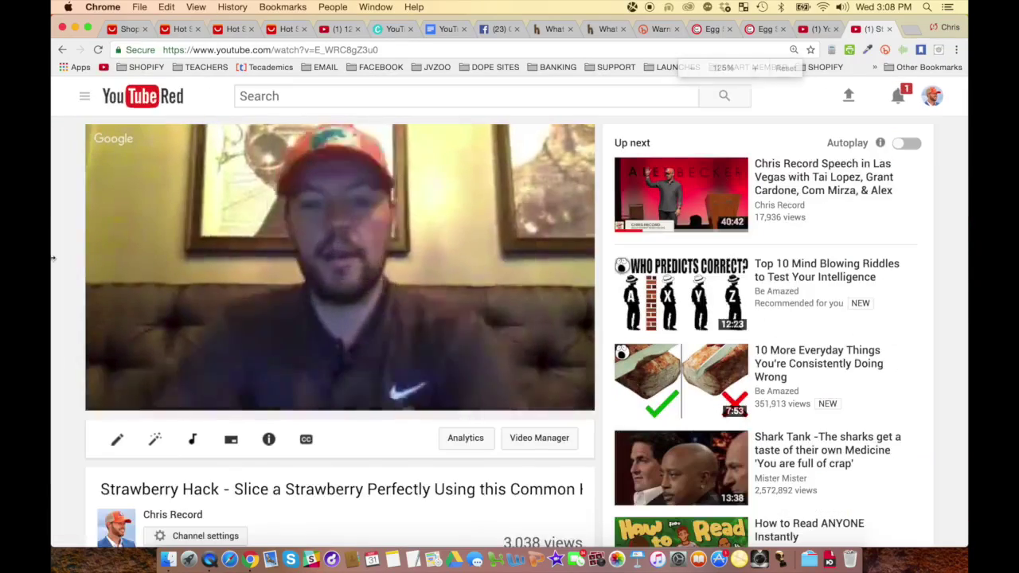
scroll(53, 257, down, 5)
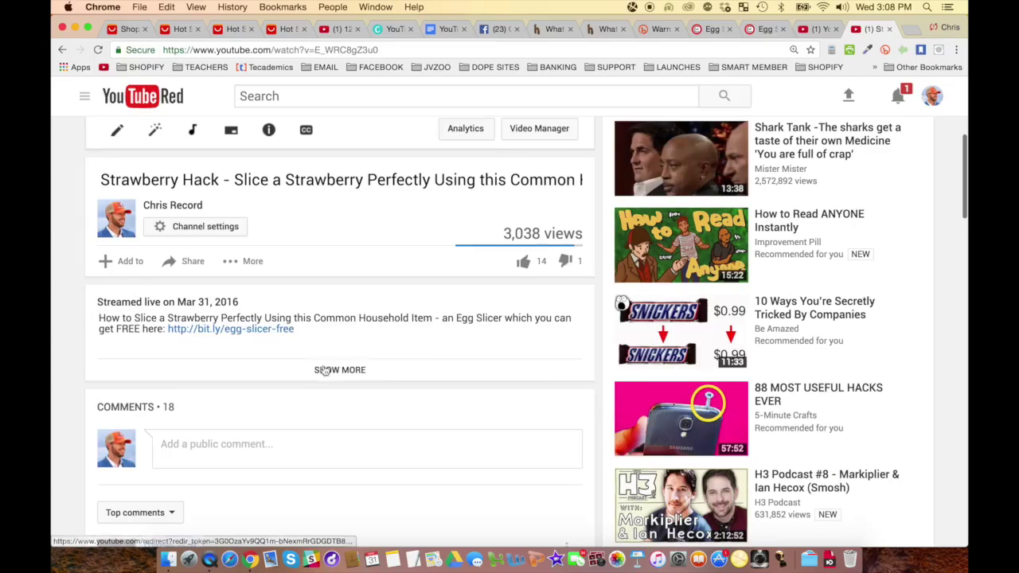
Test the egg slicer link in the description, then close the product page and return to the video's editing page.
click(261, 329)
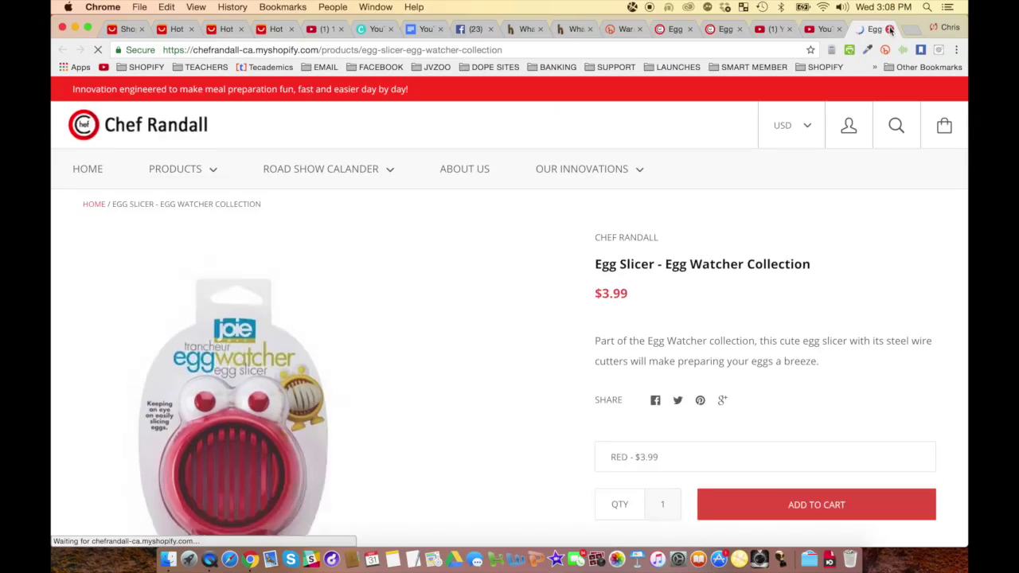
click(890, 29)
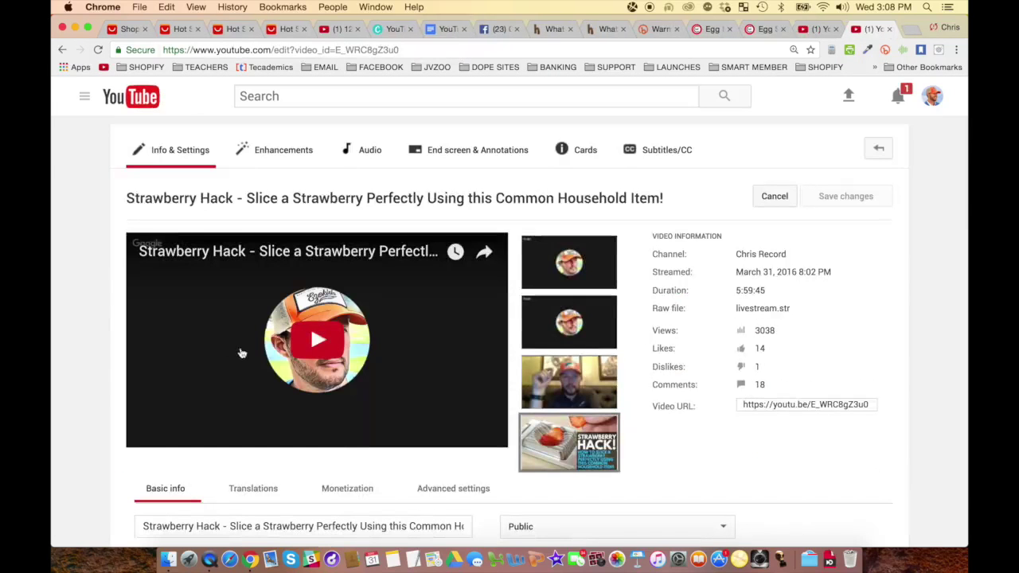
scroll(99, 329, down, 3)
scroll(310, 302, up, 3)
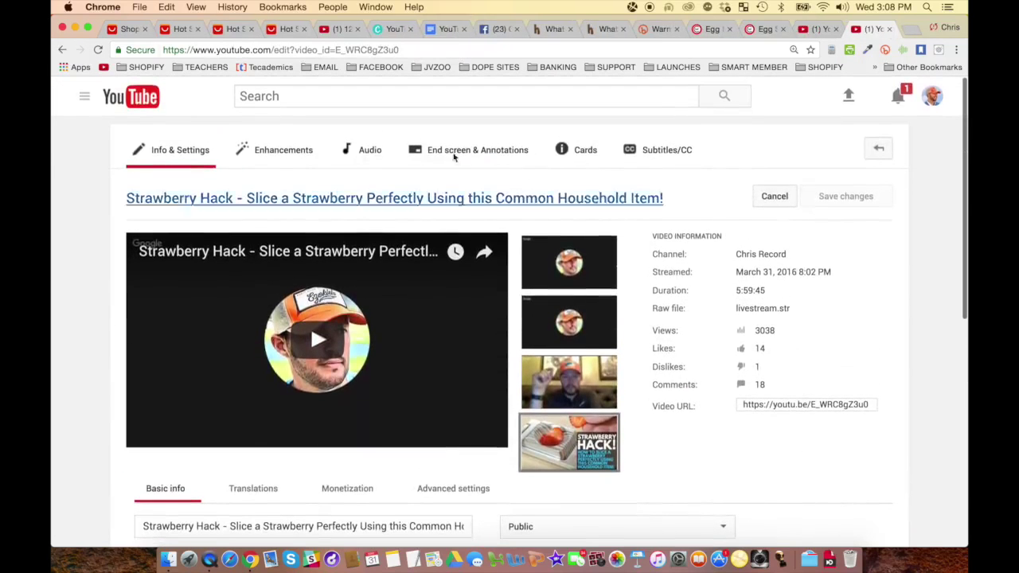
Open the video's watch page from its title and review how the description and link appear below the player.
click(331, 199)
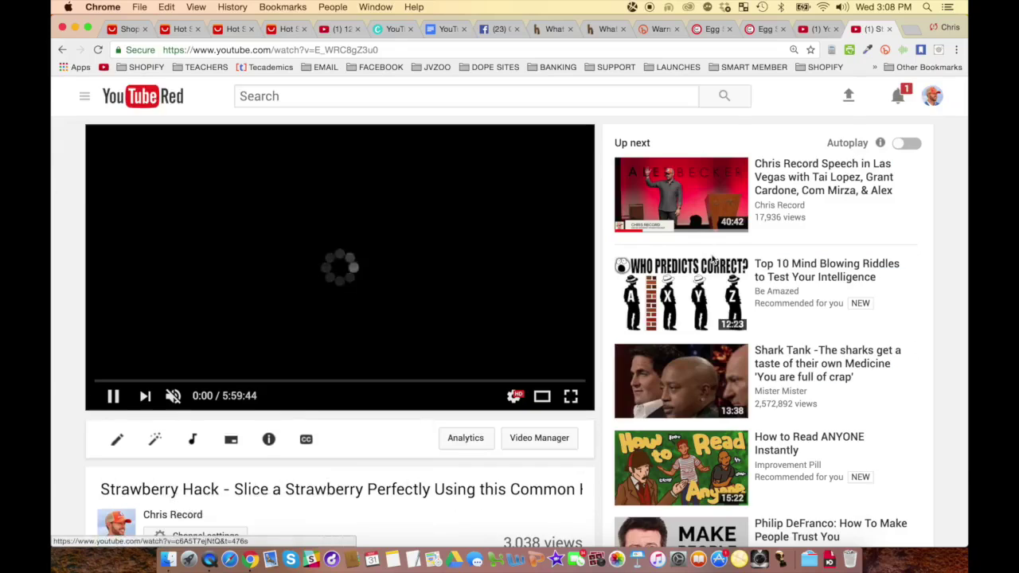
scroll(733, 343, down, 3)
scroll(926, 362, up, 3)
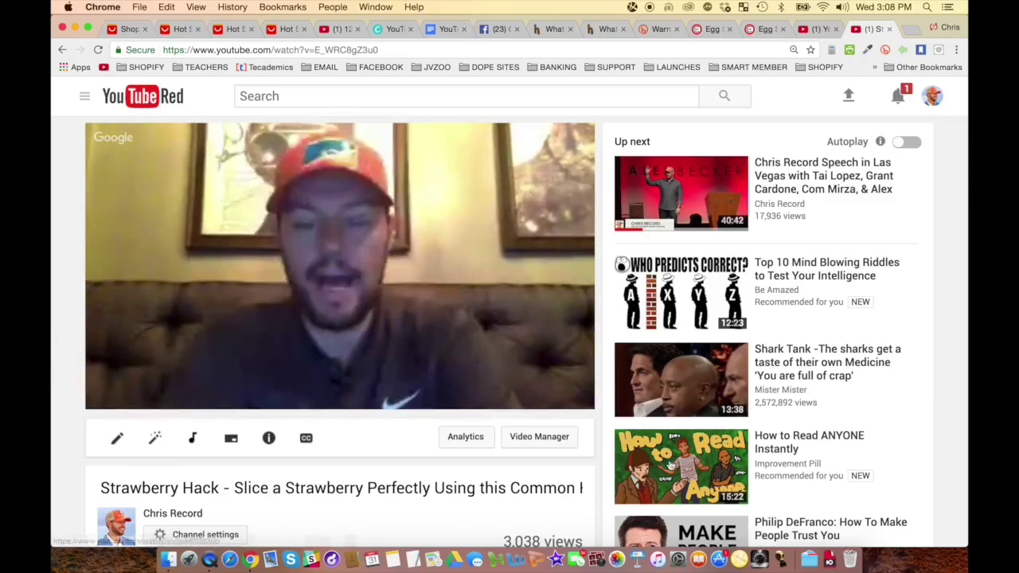
scroll(944, 416, down, 5)
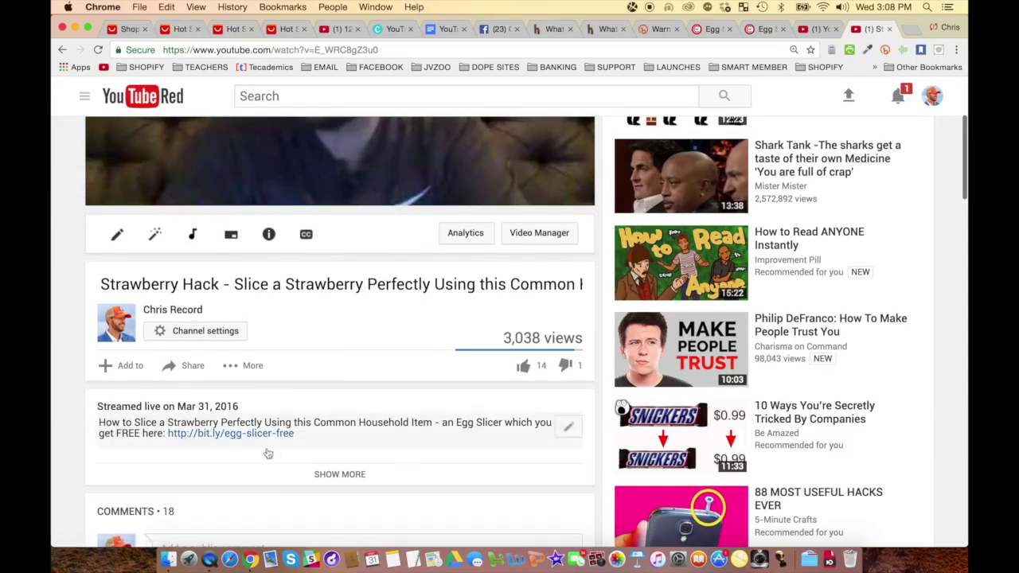
Expand the video's full description, review it down through the comments, and return to the player.
click(326, 474)
scroll(327, 475, down, 4)
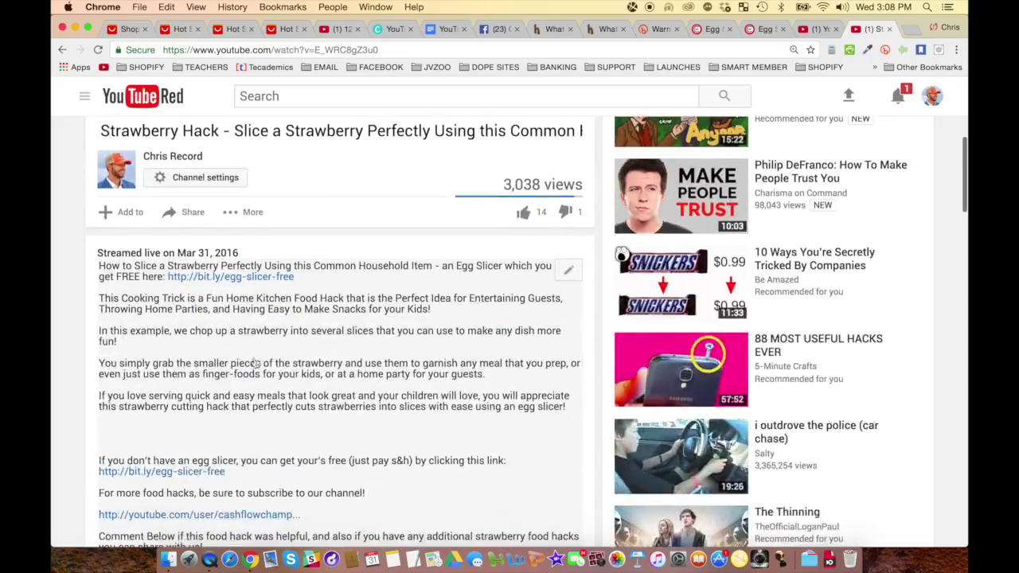
scroll(270, 494, down, 3)
scroll(553, 410, up, 3)
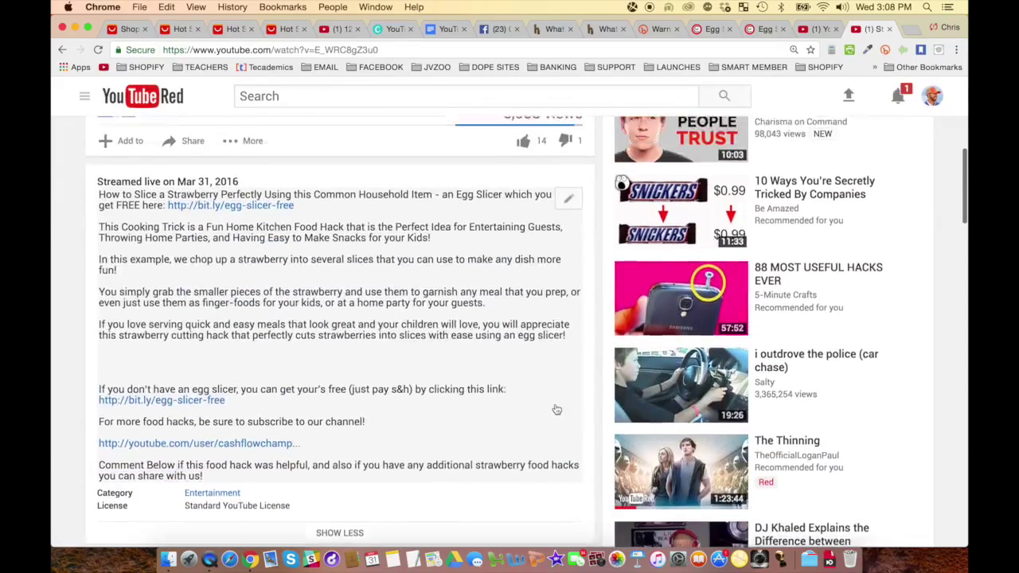
scroll(556, 409, down, 6)
scroll(555, 406, down, 2)
scroll(555, 407, up, 9)
click(252, 258)
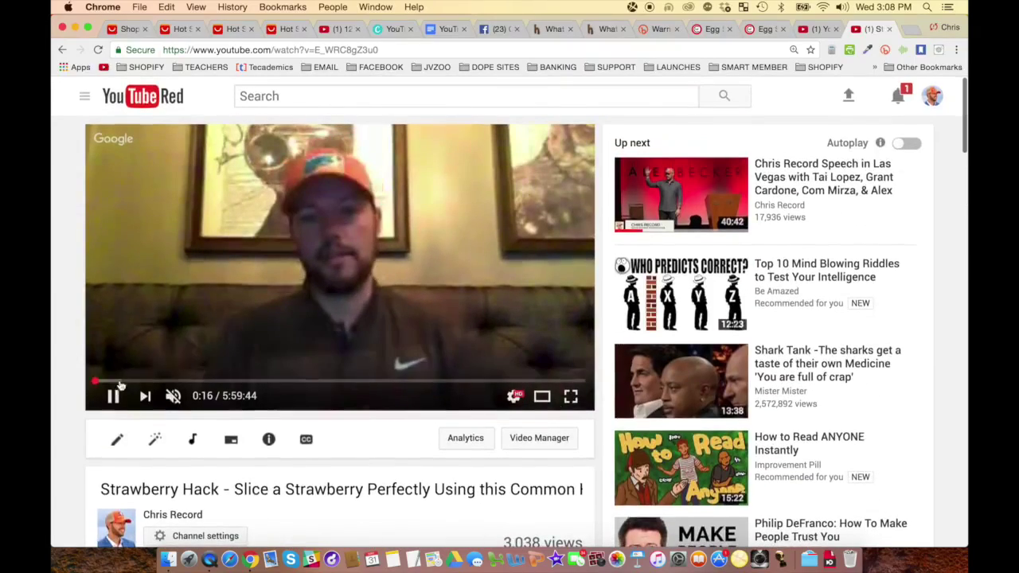
Glance at the AliExpress egg slicer results and the cooking tips video, and review the sample description in the YouTube Marketing for Shopify document.
click(121, 29)
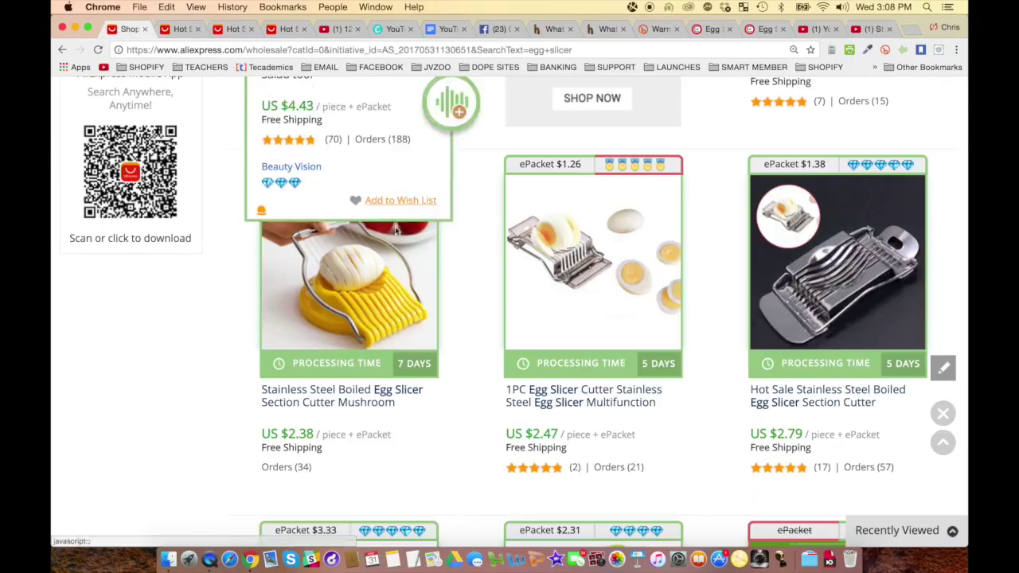
click(341, 28)
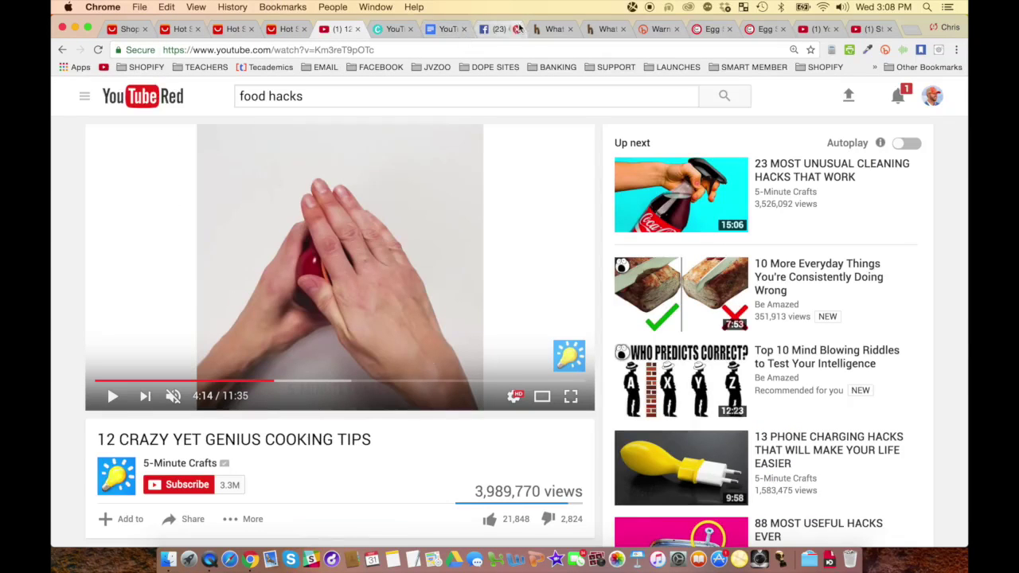
click(430, 28)
key(shift+Down)
key(shift+Down)
key(shift+Down)
key(shift+Down)
key(shift+Down)
key(shift+Down)
key(shift+Down)
key(shift+Down)
key(shift+Down)
key(shift+Down)
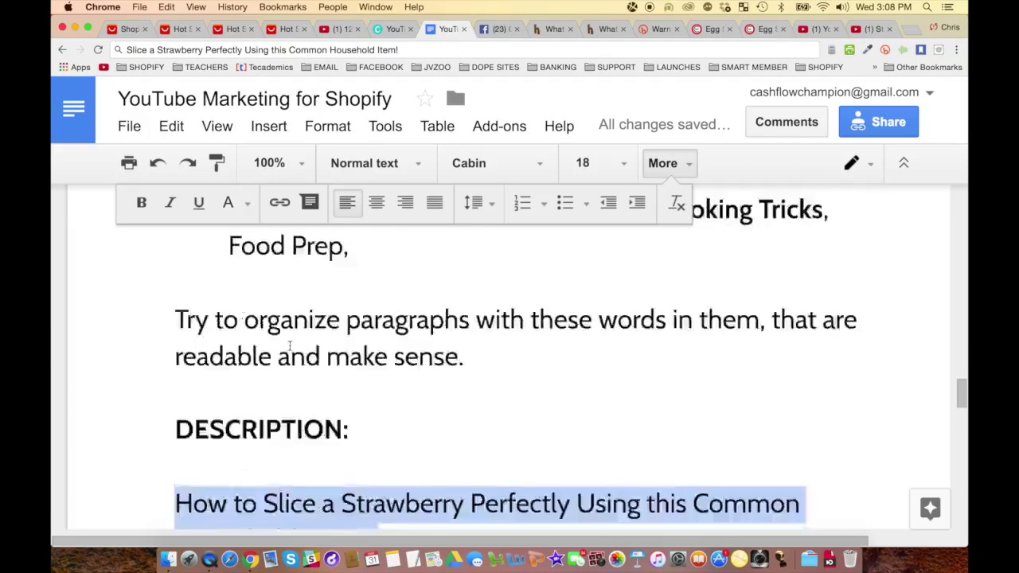
key(shift+Down)
key(shift+Down)
key(shift+Down)
key(shift+Down)
key(shift+Down)
key(shift+Down)
key(shift+Down)
key(shift+Down)
scroll(290, 345, down, 10)
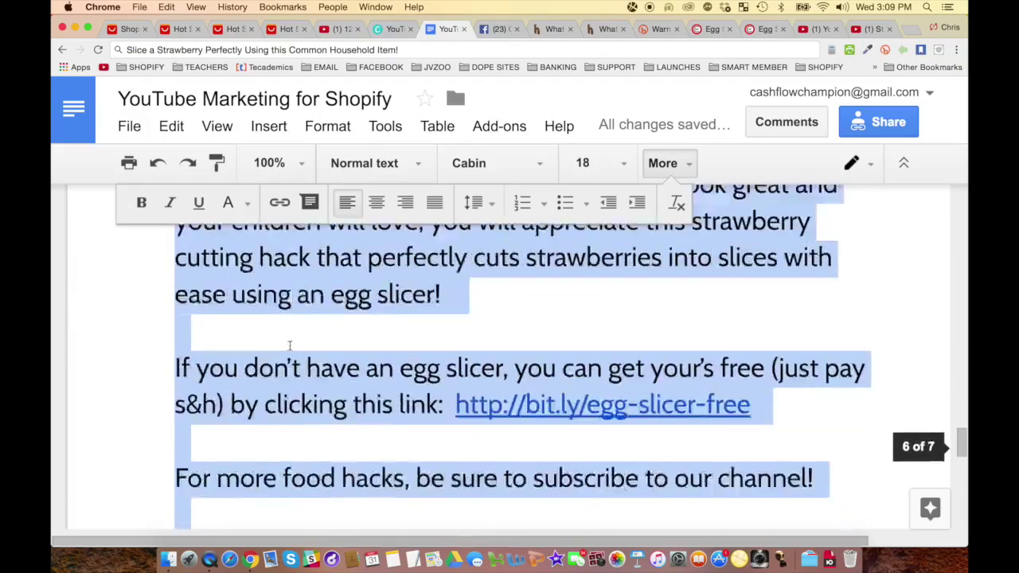
click(290, 344)
scroll(254, 257, up, 1)
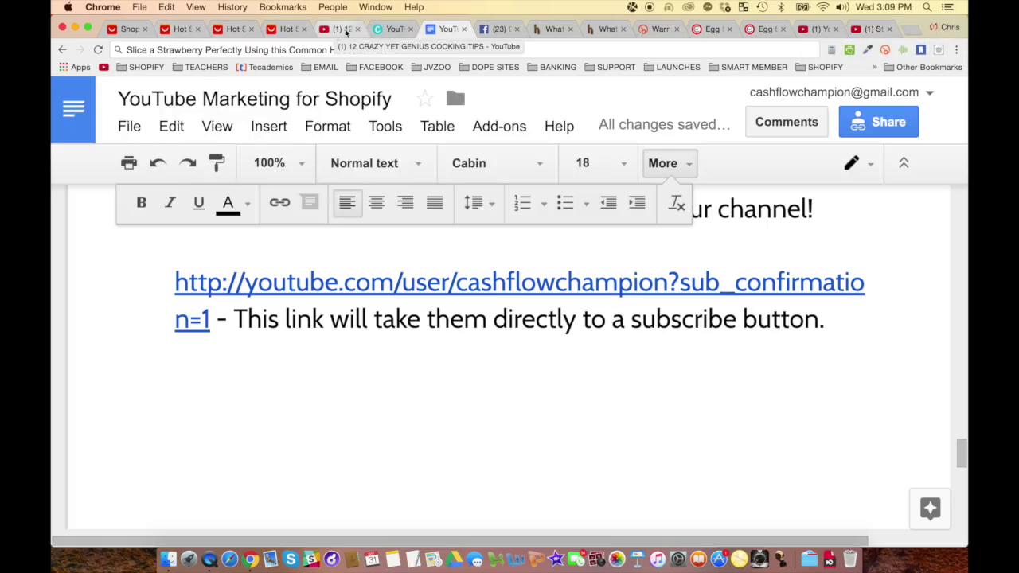
Review the egg slicer product page, highlighting the product title and its bit.ly address.
click(752, 31)
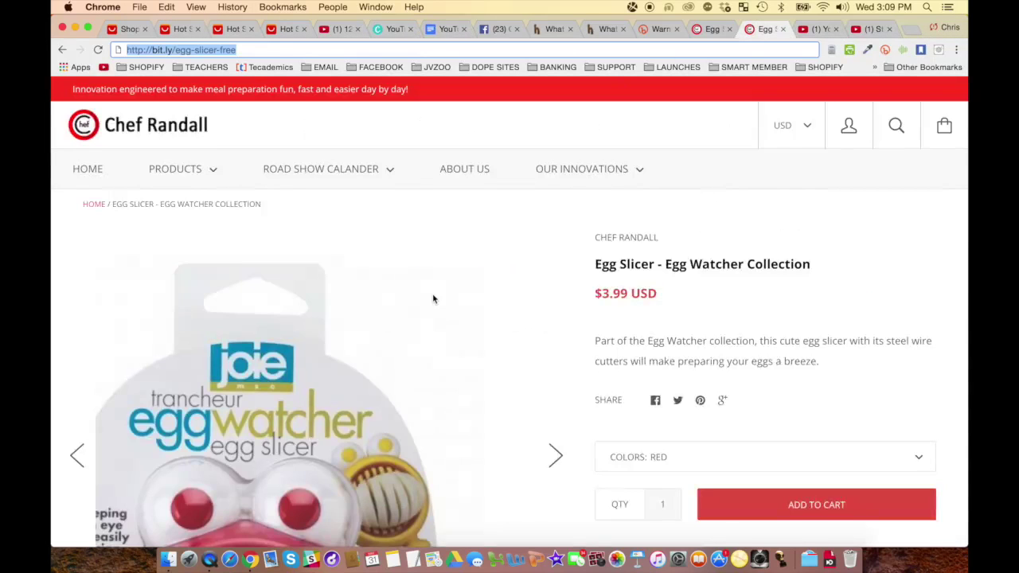
scroll(433, 295, down, 2)
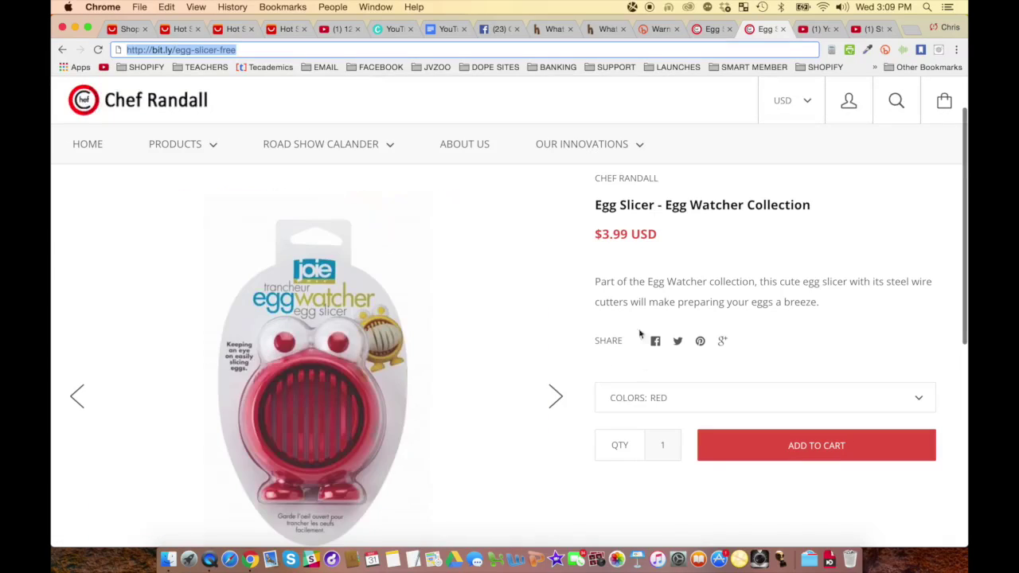
triple_click(637, 204)
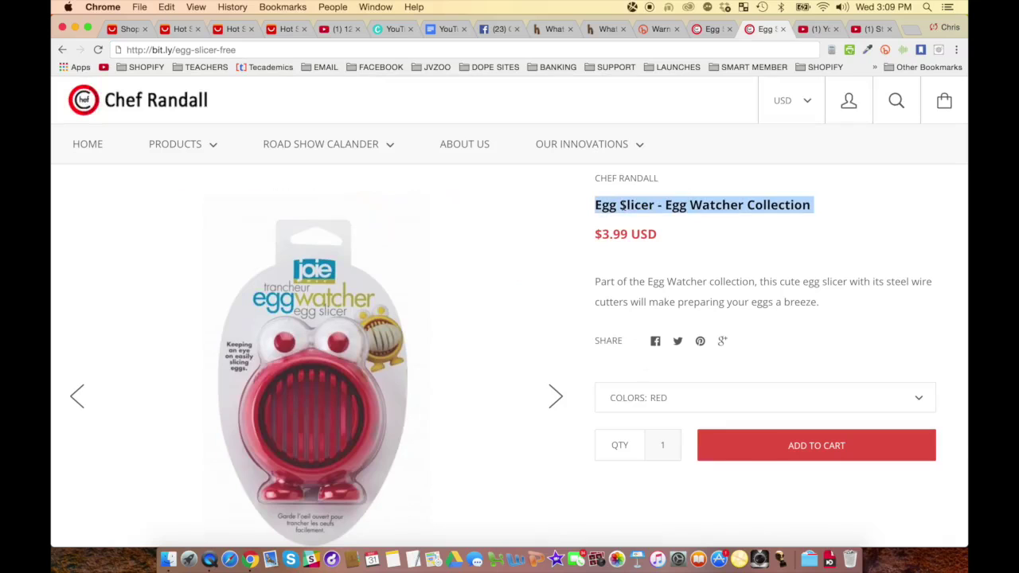
click(205, 51)
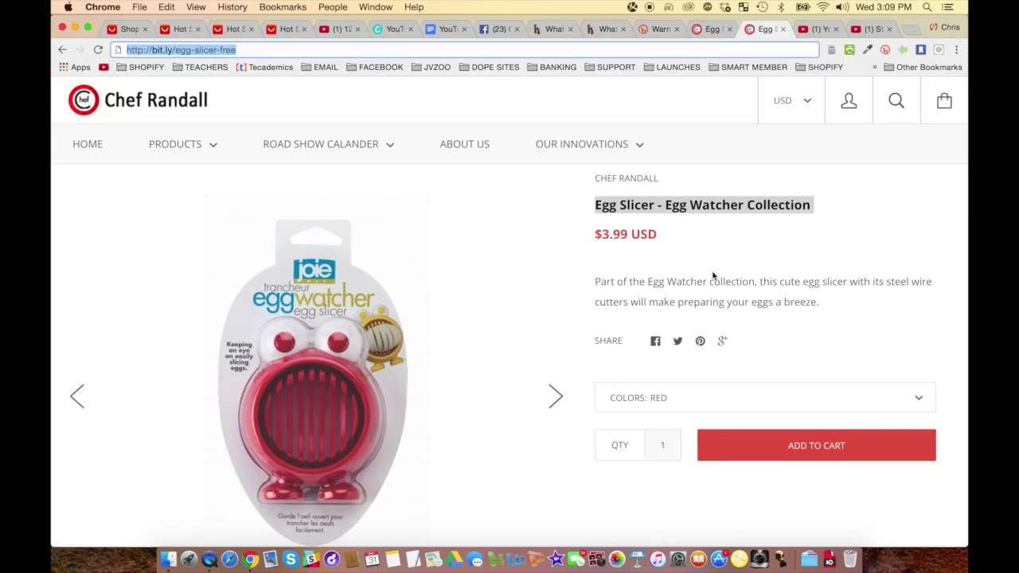
Add the bold heading "IN SUMMARY" at the end of the YouTube Marketing for Shopify document.
click(448, 28)
scroll(387, 302, down, 3)
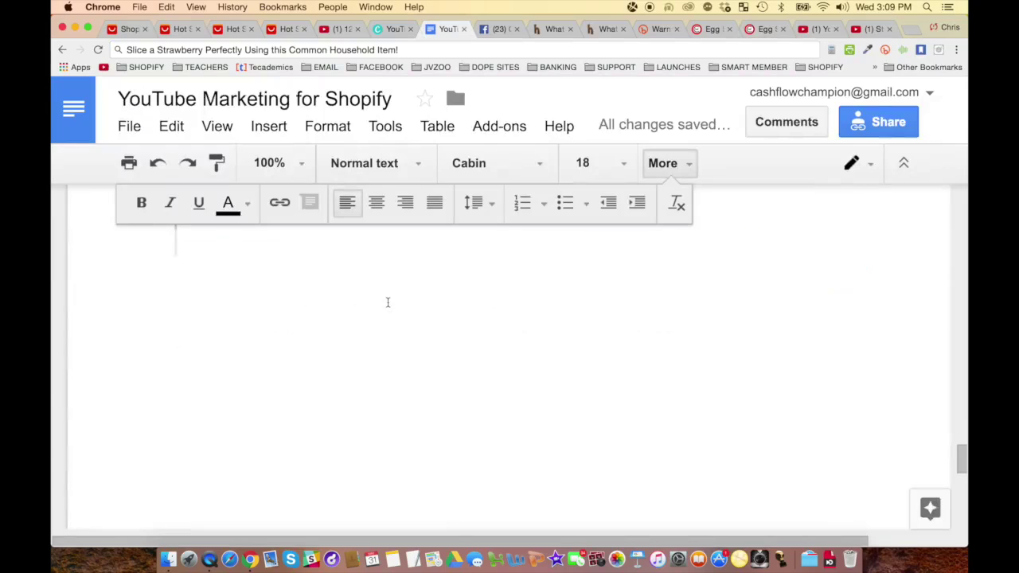
text(IN SUMMARY)
key(Return)
double_click(301, 240)
key(ctrl+b)
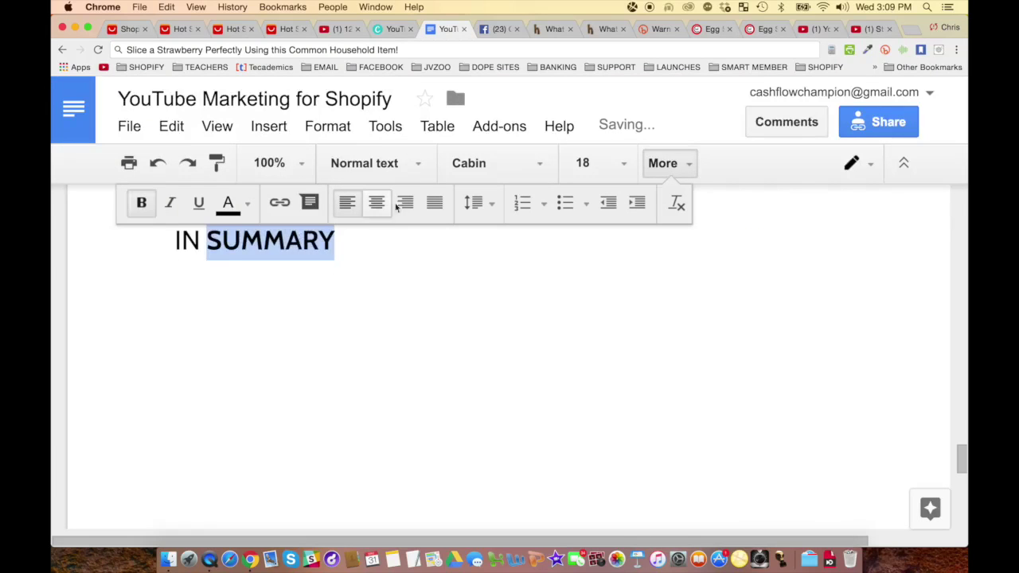
triple_click(293, 238)
key(ctrl+b)
click(277, 282)
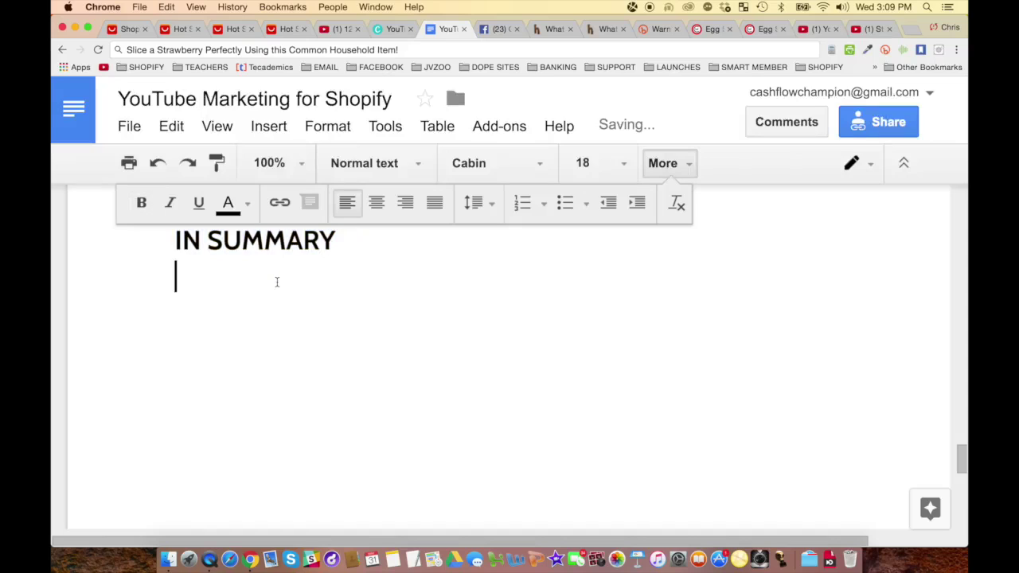
Write: "If you can think of 21 things that an egg slicer can do, you can create 21 videos all linking to your egg slicer shopify page.".
text(If you can)
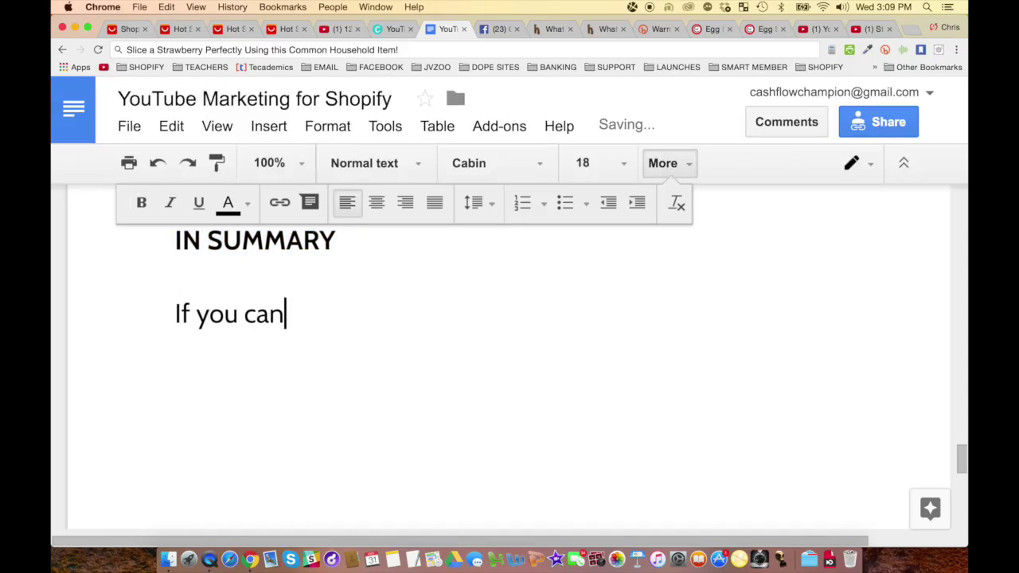
text( think of 21 thing)
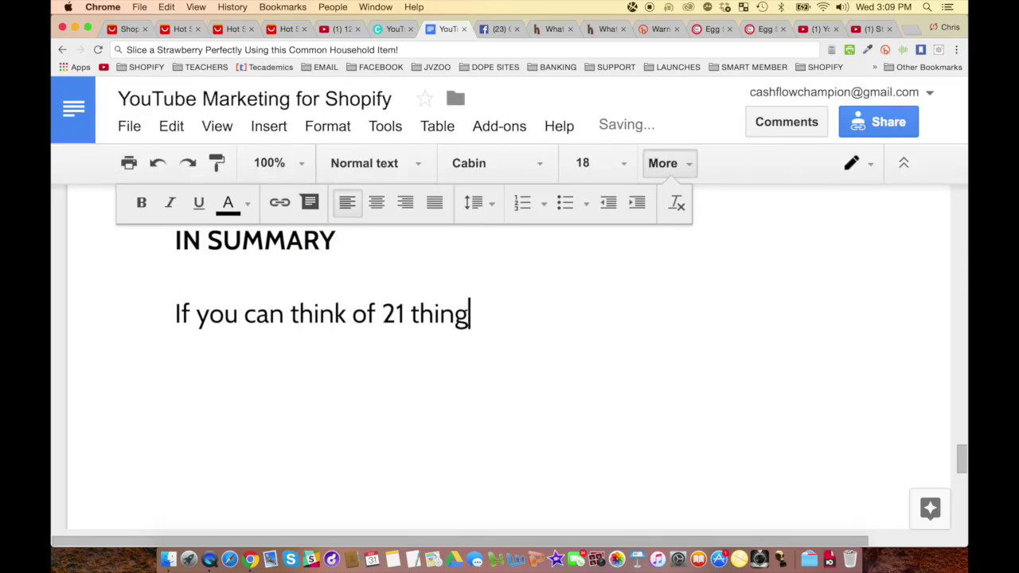
text(s that an egg slicer can do, you can cr)
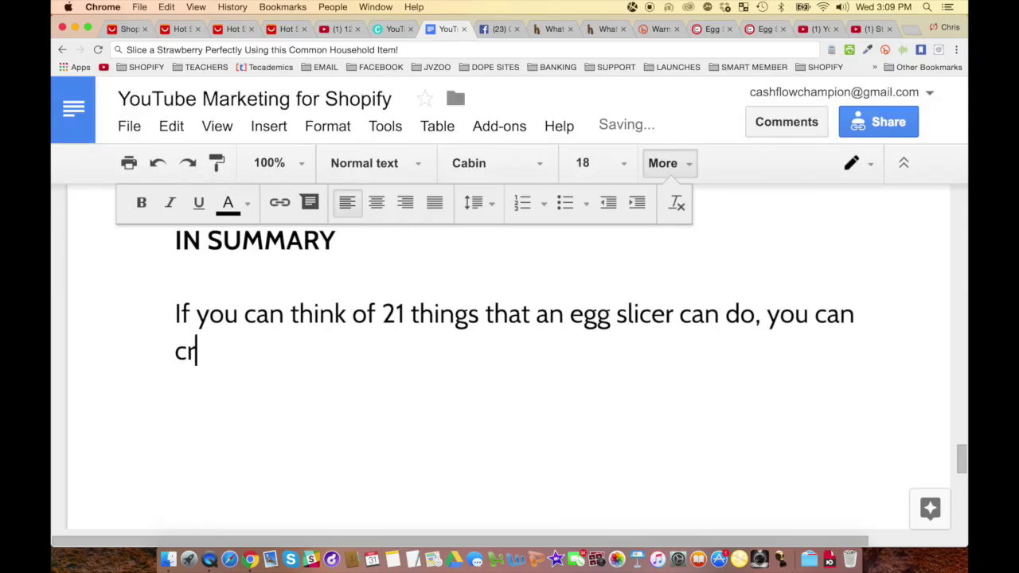
text(eate 21 videos )
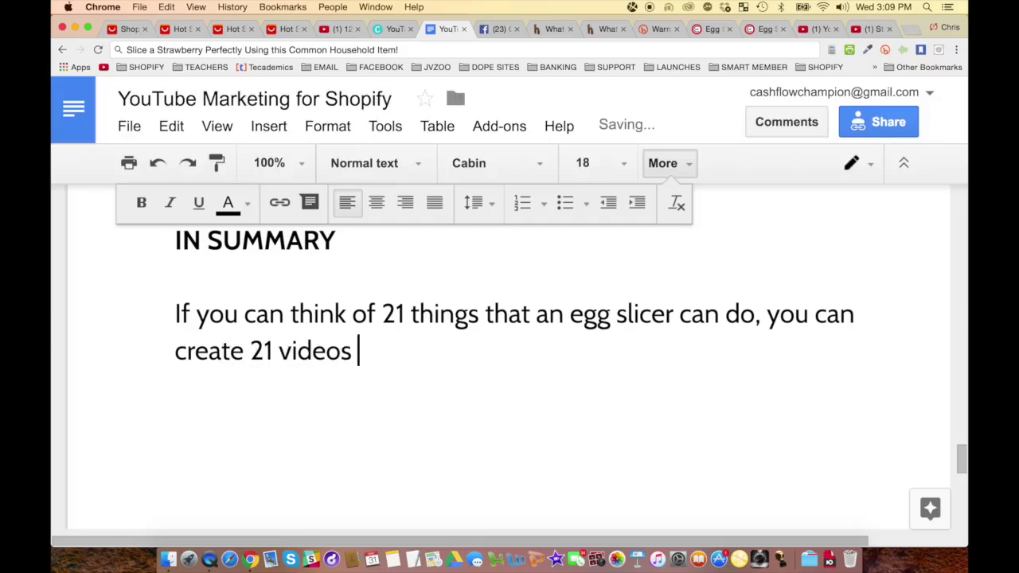
text(all linking to)
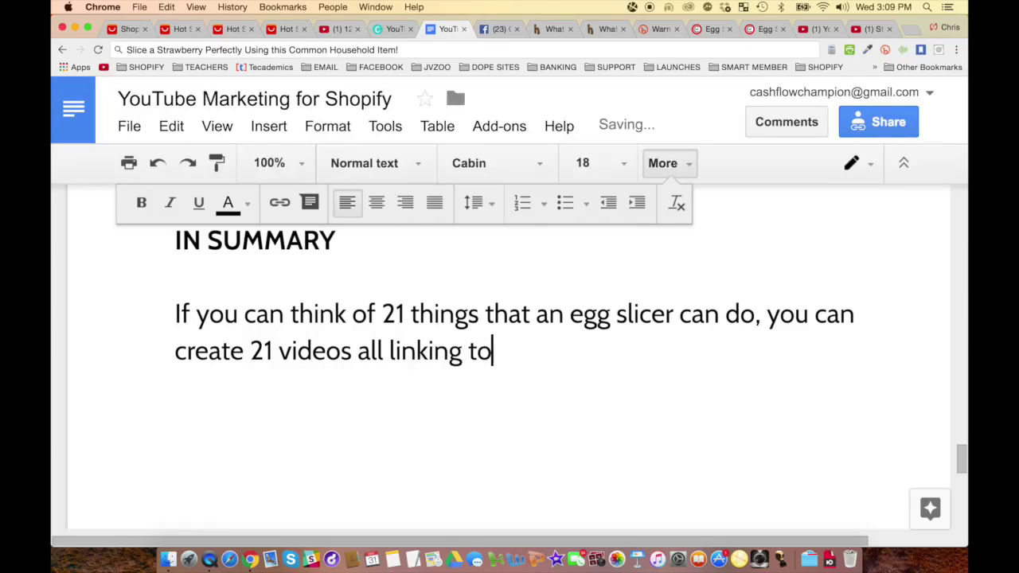
text( your egg )
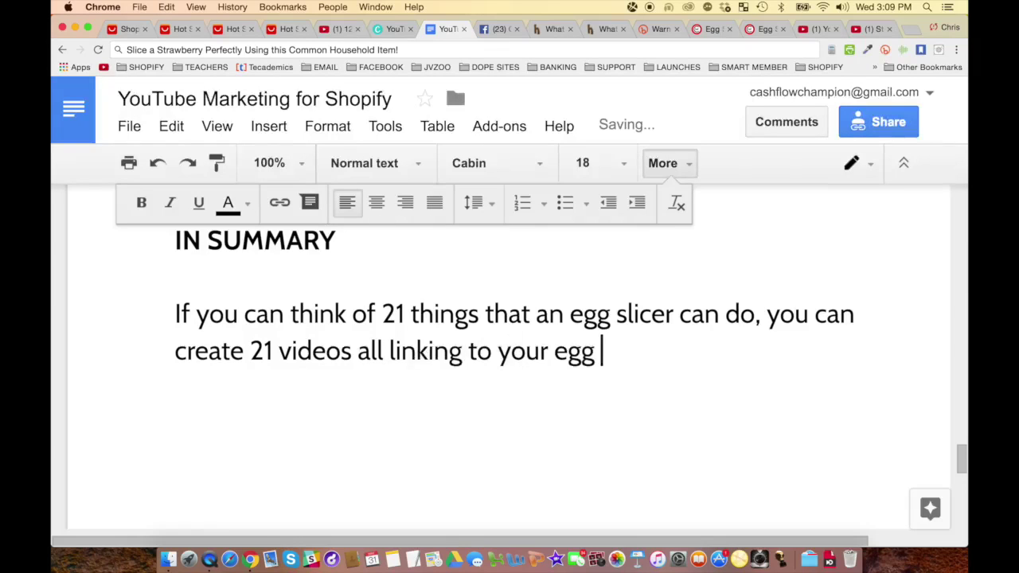
text(slicer shopify page.)
Start a new summary paragraph with "And, you can embed all of those video on your store blog as well,".
key(Return)
key(Return)
text(And, you can em)
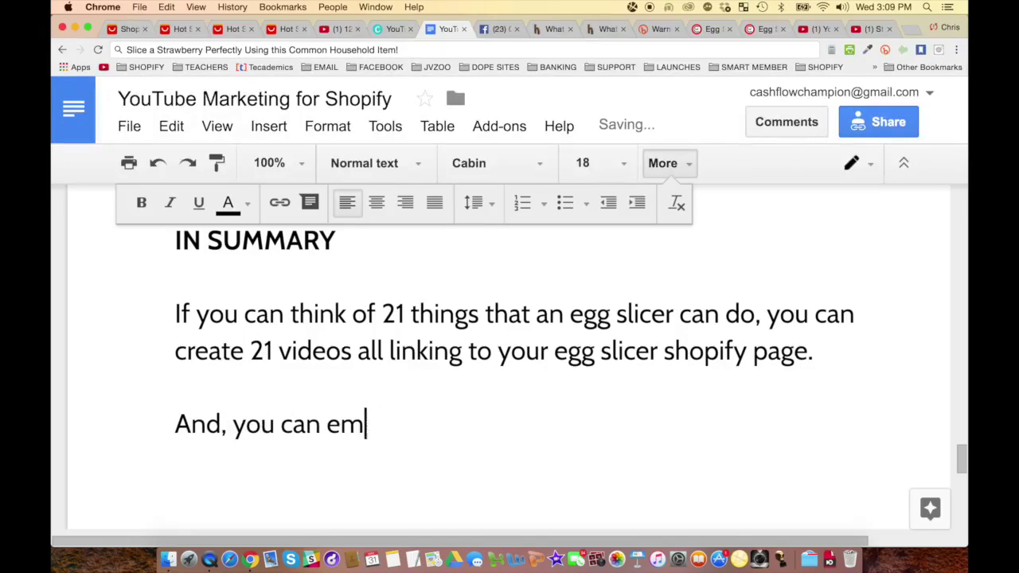
text(bed all of those)
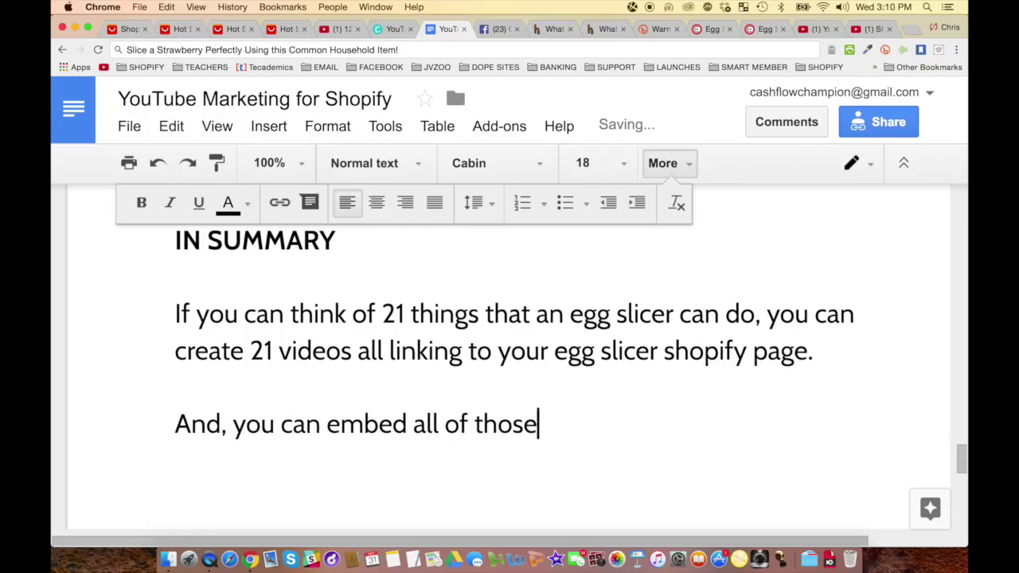
text( video on your )
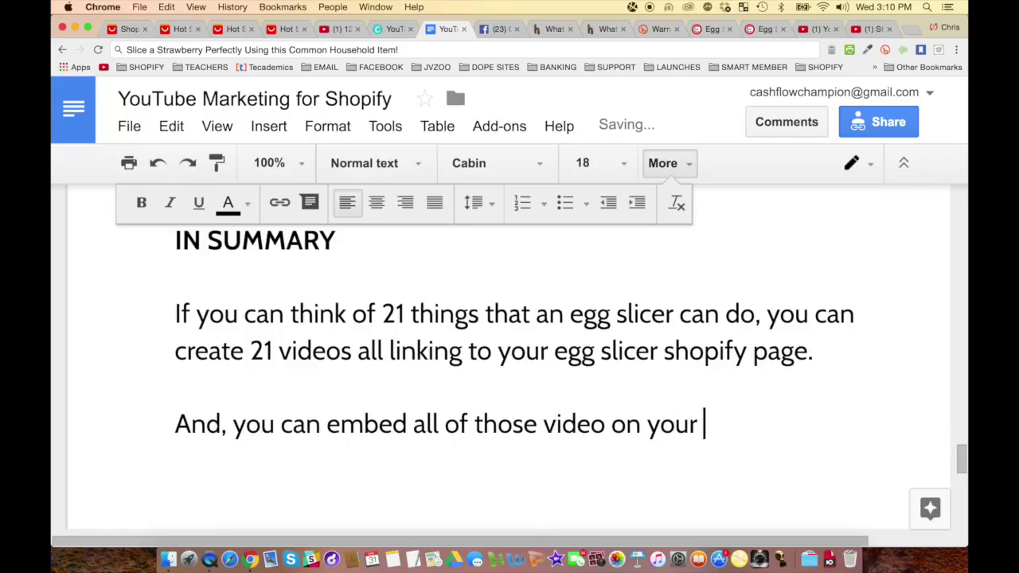
text(store blog as well, and e)
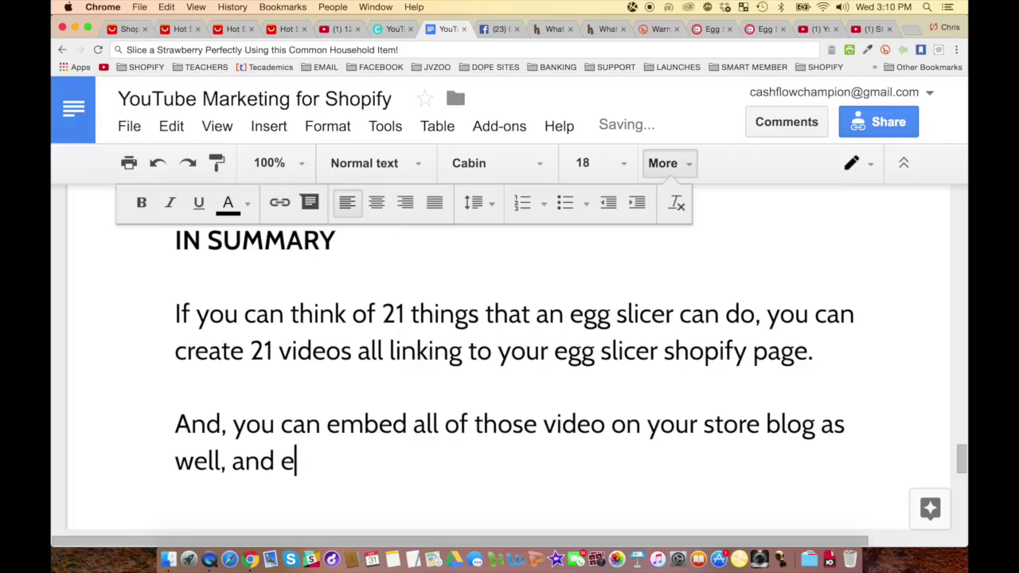
Continue the sentence: "and even transcribe them, so that you have the text all written out on your blog post (good for SEO)".
text(ven trasn)
key(BackSpace)
key(BackSpace)
text(nscrib)
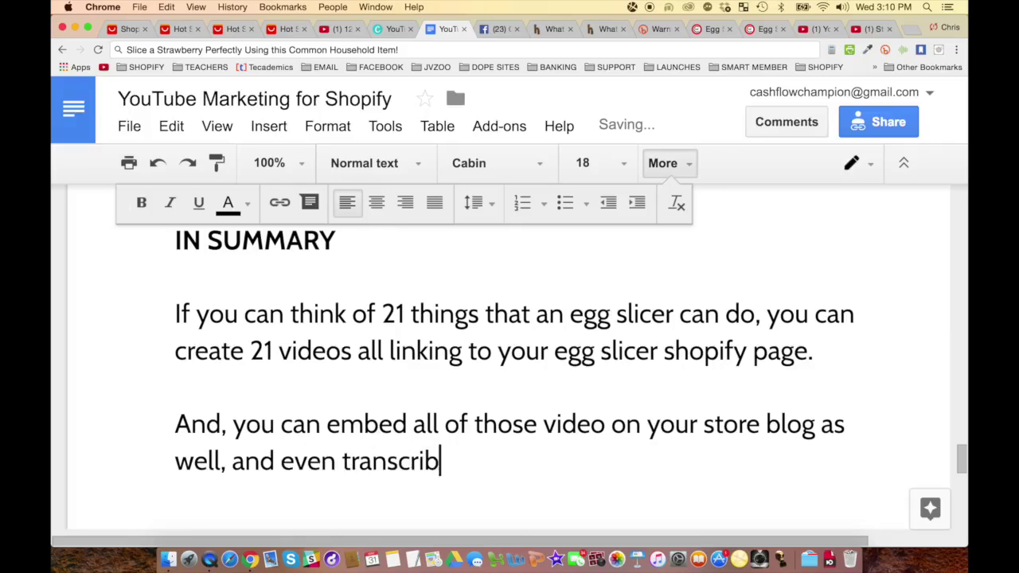
text(e them, so that you have)
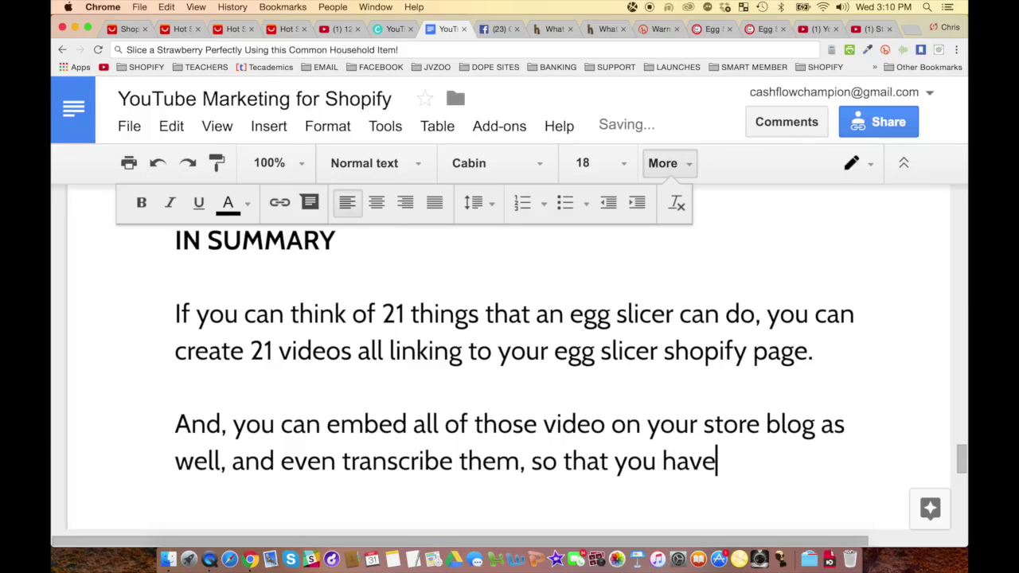
text( the text )
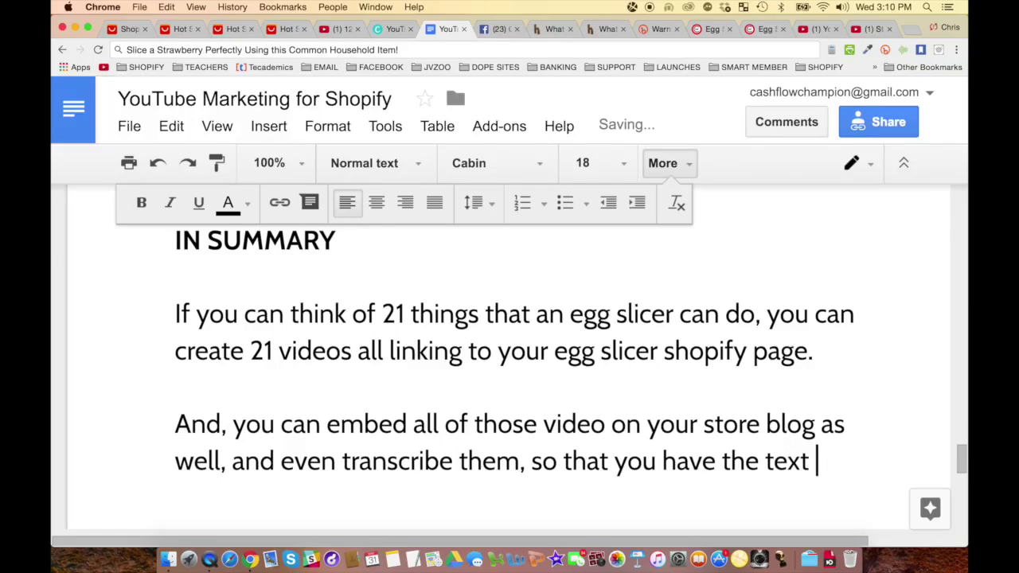
text(all written out )
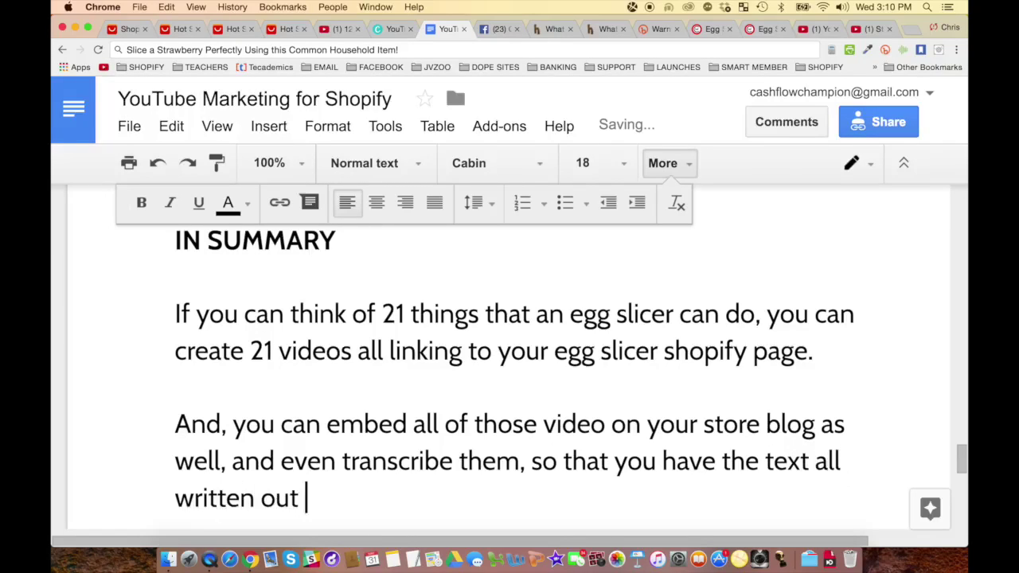
text(on your blog post (good for SE))
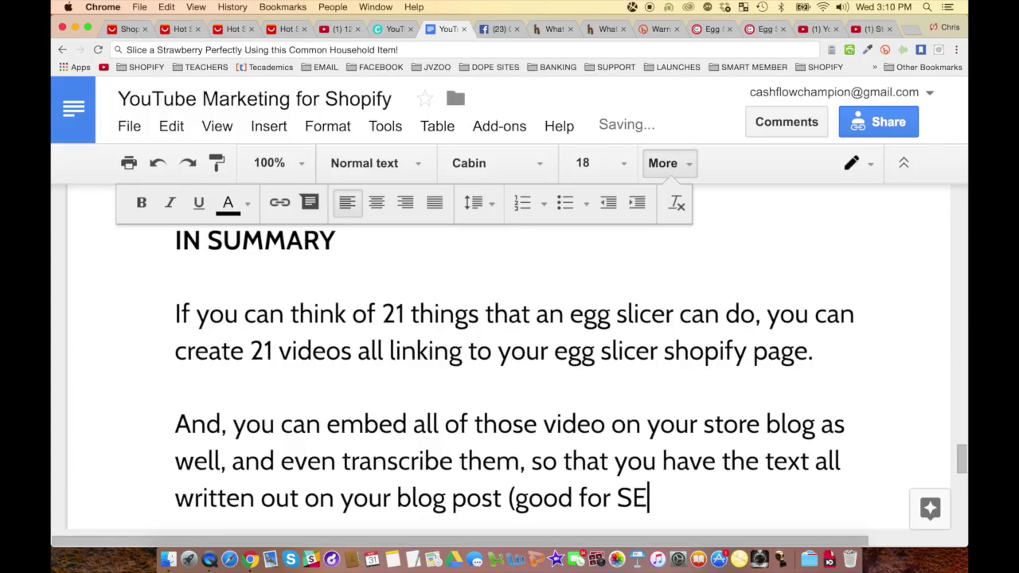
Start a new summary paragraph: "You can even upload the videos to Facebook as “video memes” where you put text above and below the".
key(Return)
key(Return)
text(You )
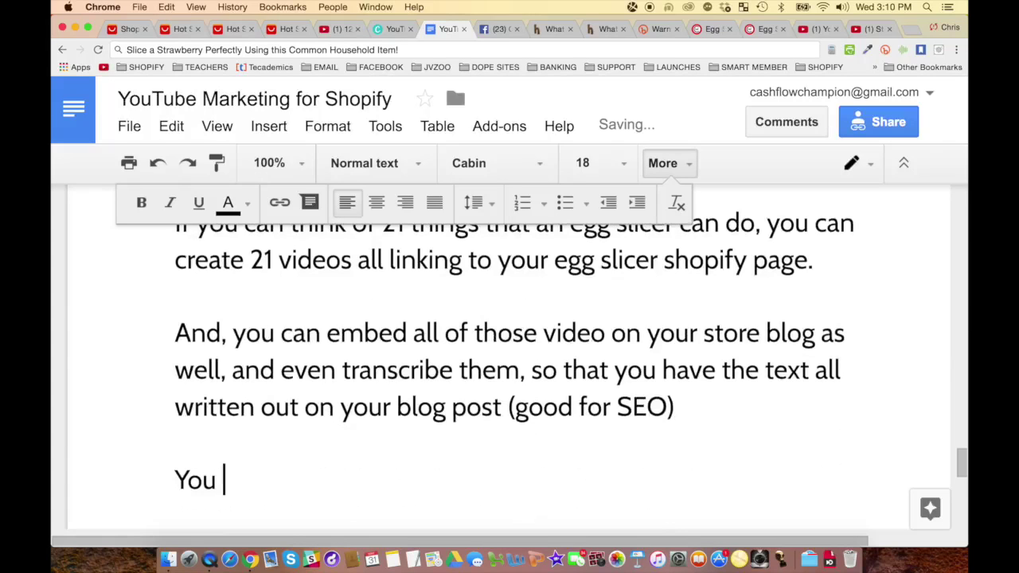
text(can even upload )
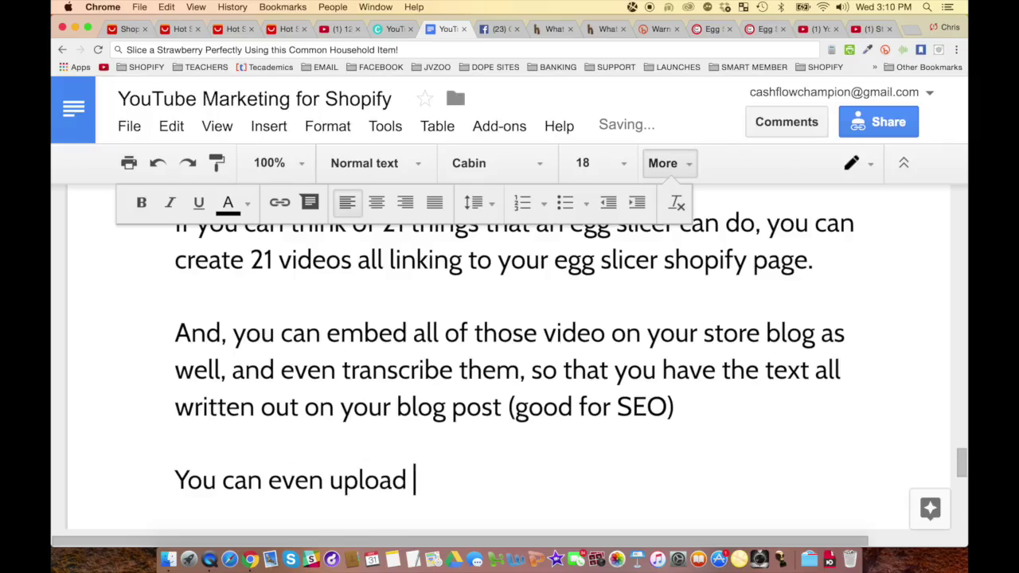
text(the videos to Facebook as “video moe)
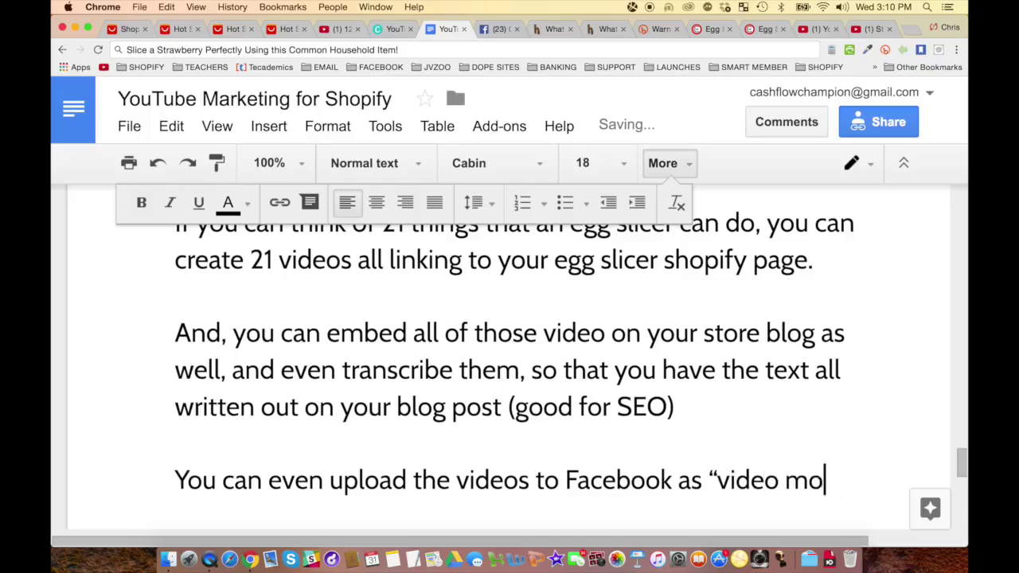
key(BackSpace)
text(emes” where you bp)
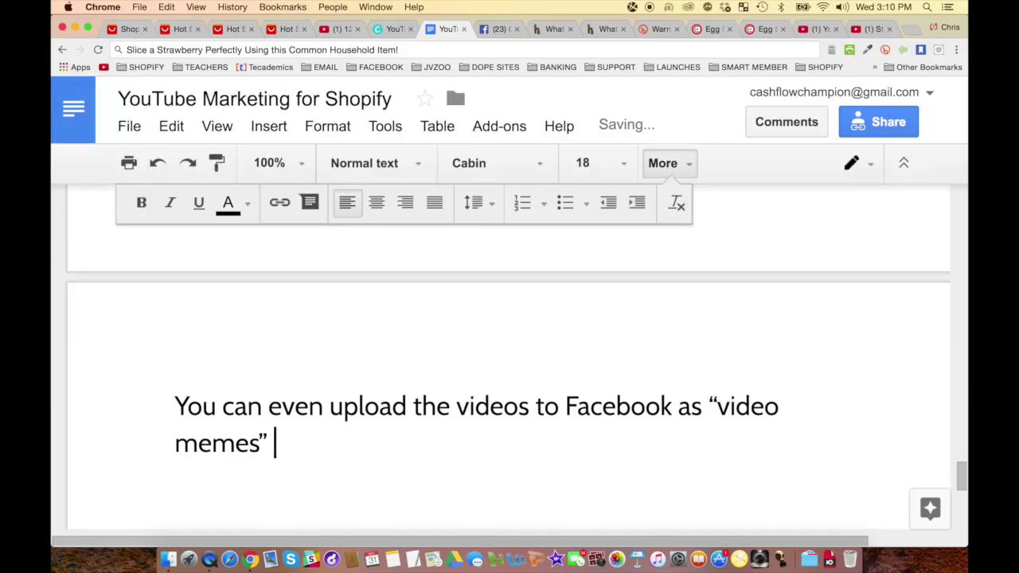
key(BackSpace)
text(put text above and below the)
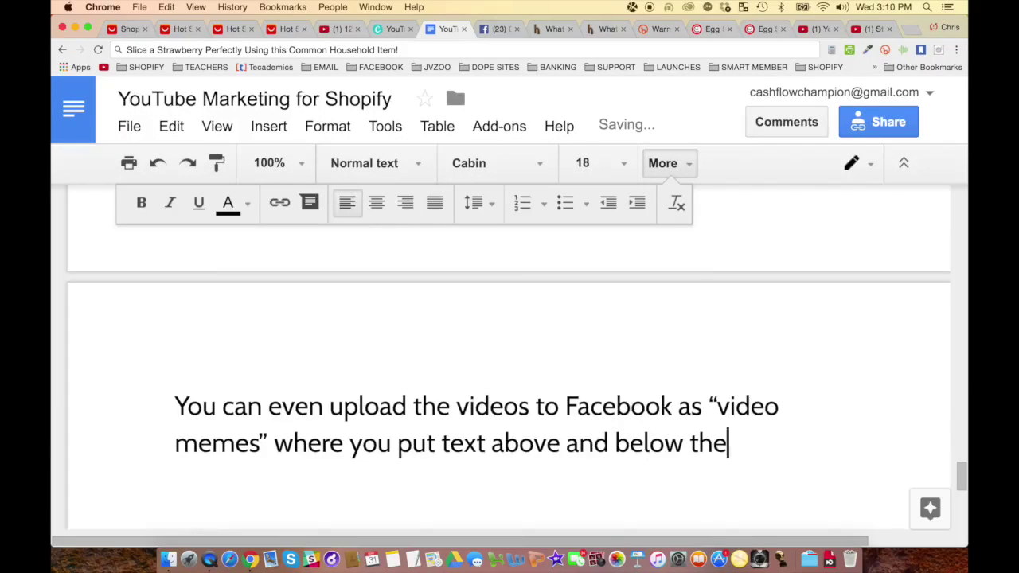
Complete the sentence so it continues "them that grab the attention of the viewer, and then boost them with ads!".
text(m that grab the attention of)
key(BackSpace)
key(BackSpace)
key(BackSpace)
text(n of the view)
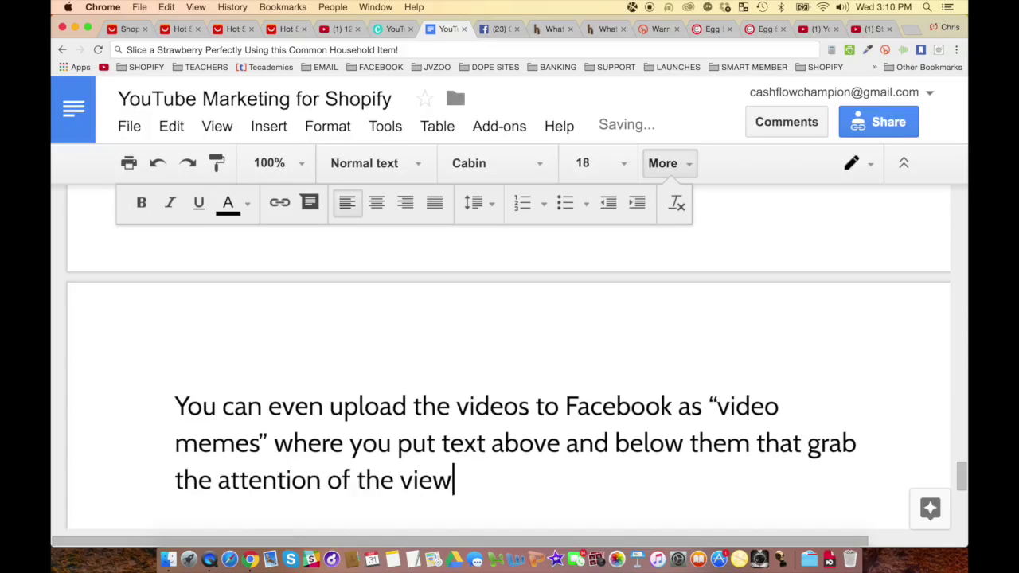
text(er, and then boost them )
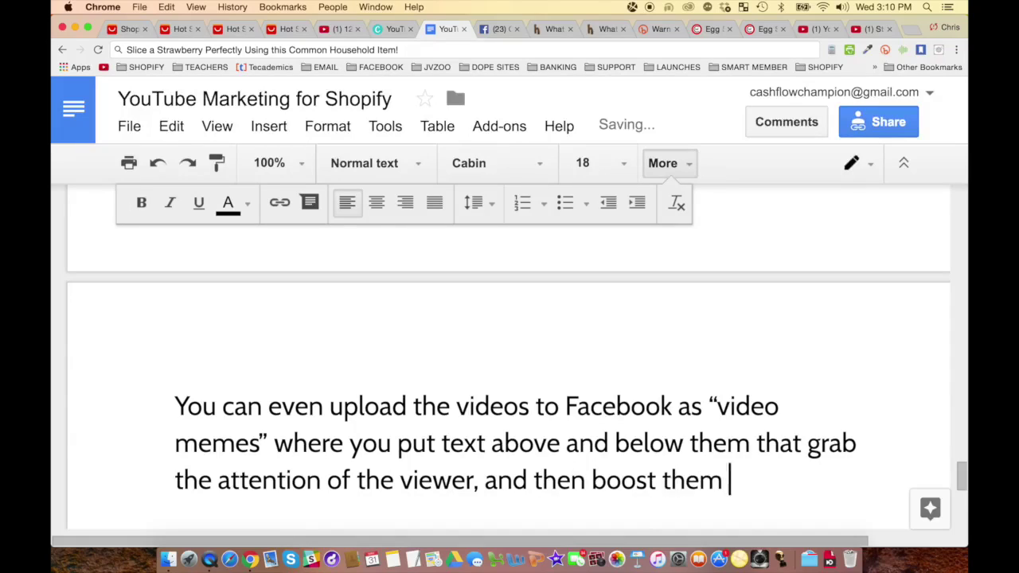
text(with ads!)
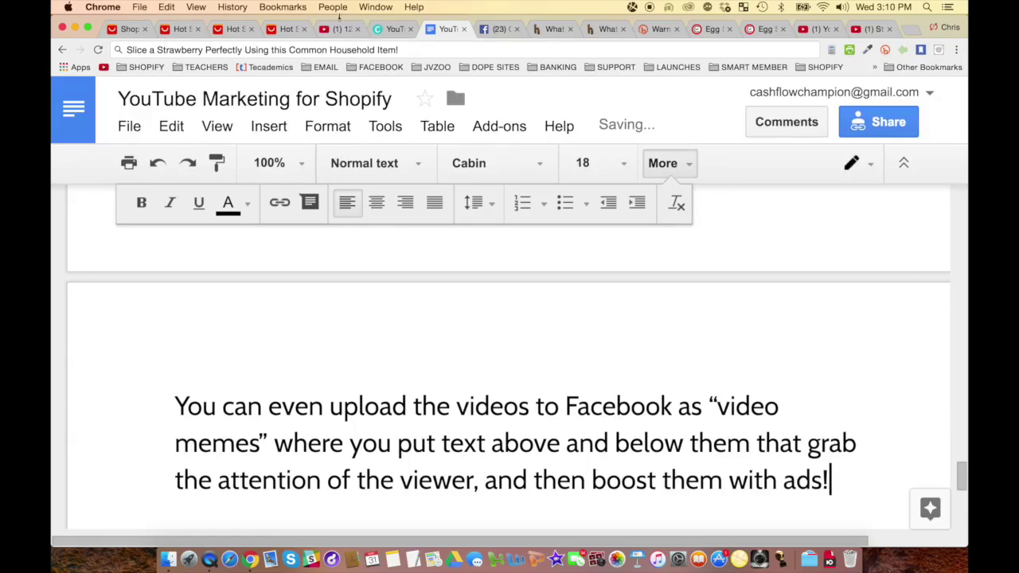
Switch to Facebook, close the open post window, and open the Videos page of the own profile.
click(499, 28)
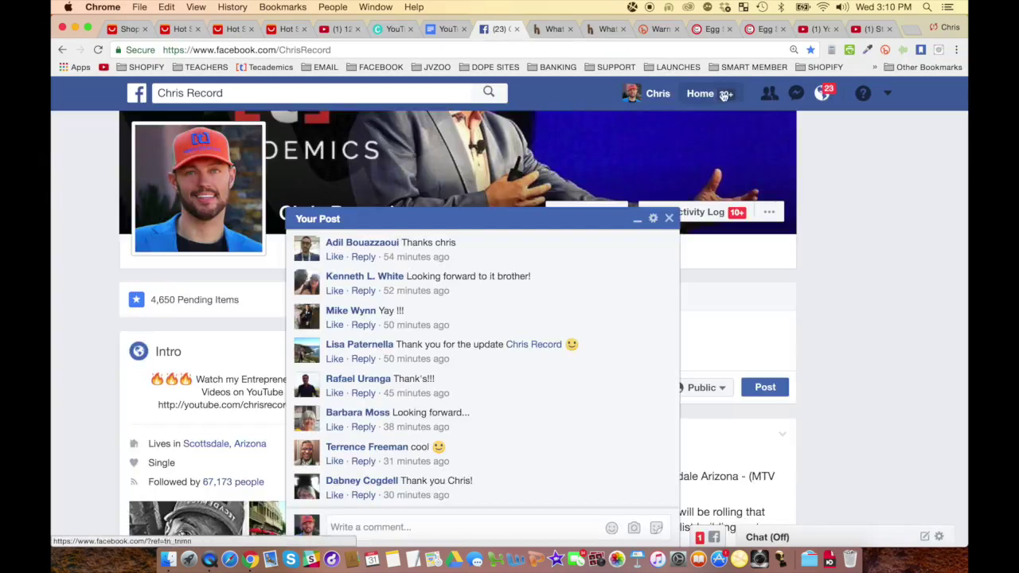
click(668, 218)
click(661, 96)
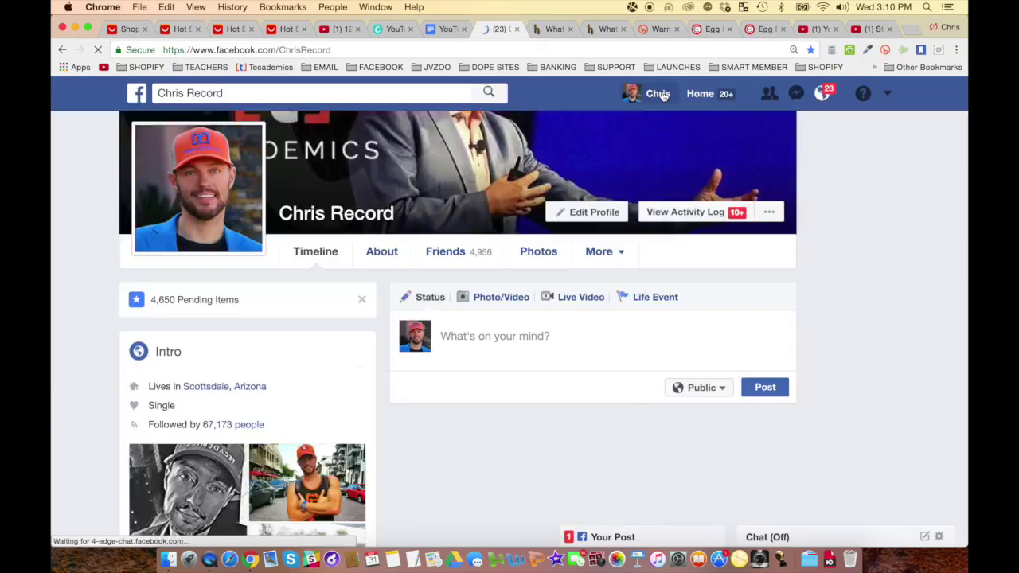
click(606, 257)
click(620, 258)
click(620, 259)
click(598, 283)
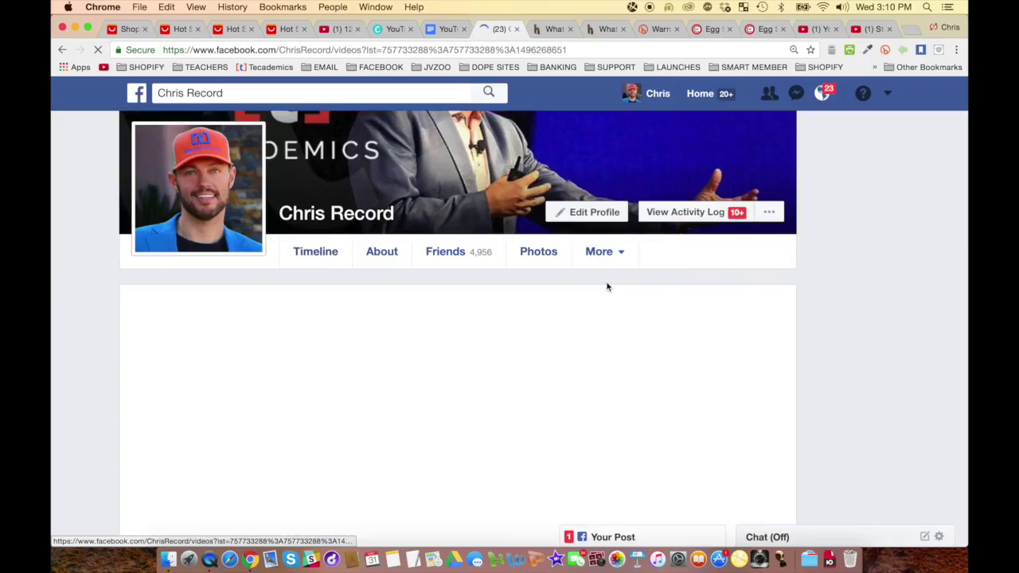
Play the "Life of an Entrepreneur" music video muted and examine its text above and below the picture.
scroll(75, 330, down, 3)
scroll(71, 334, down, 3)
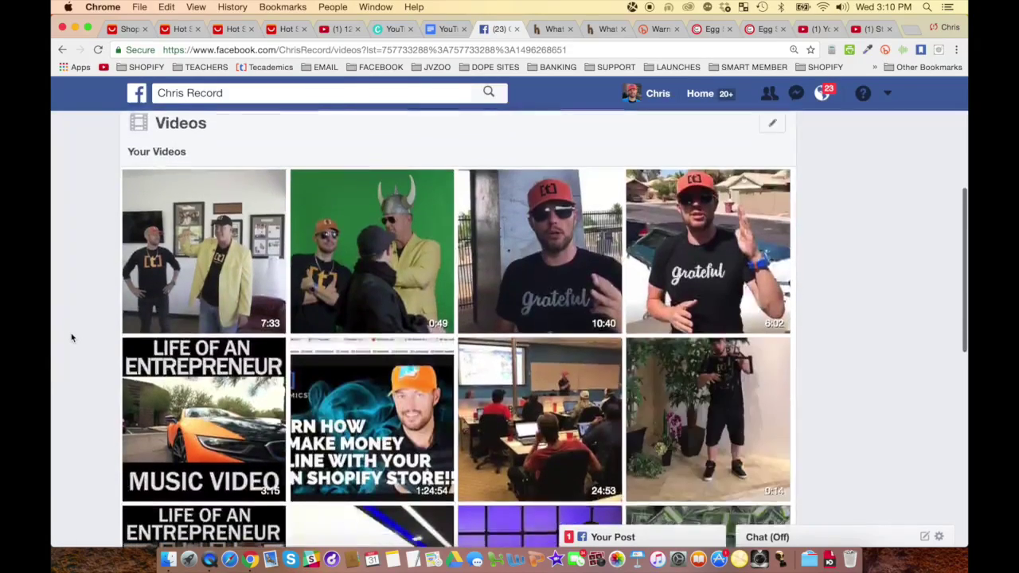
scroll(205, 318, down, 1)
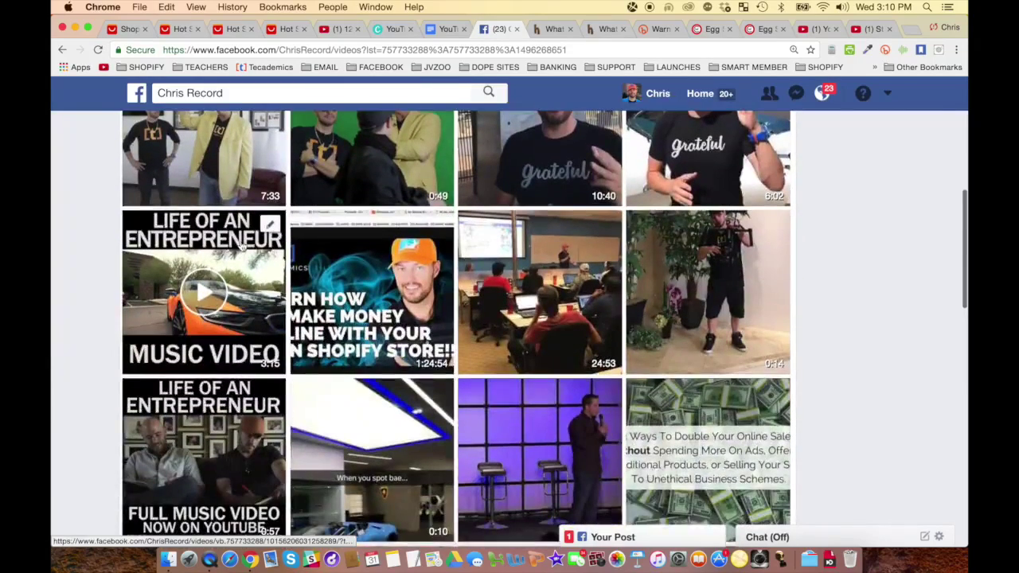
scroll(195, 270, down, 2)
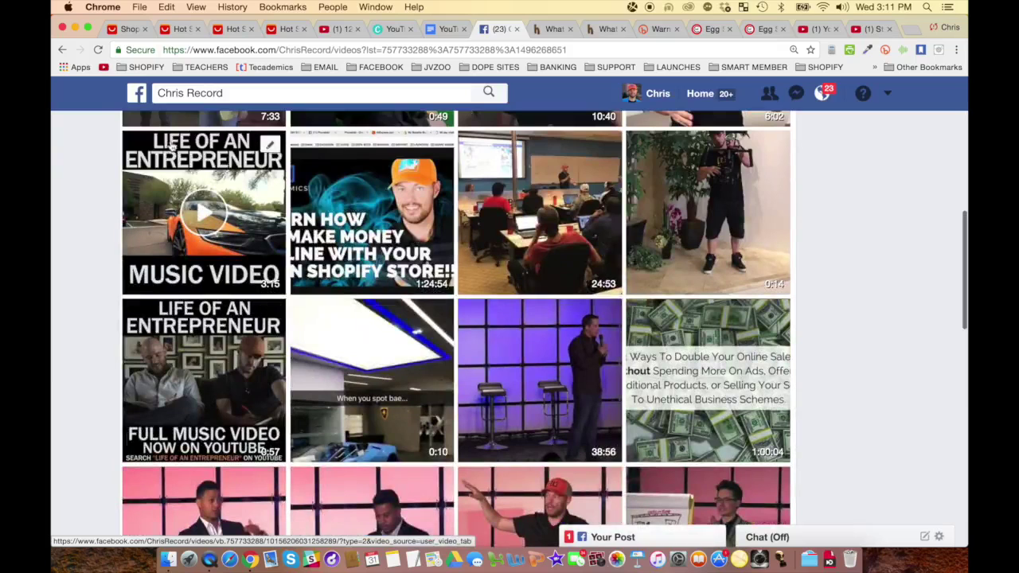
click(212, 168)
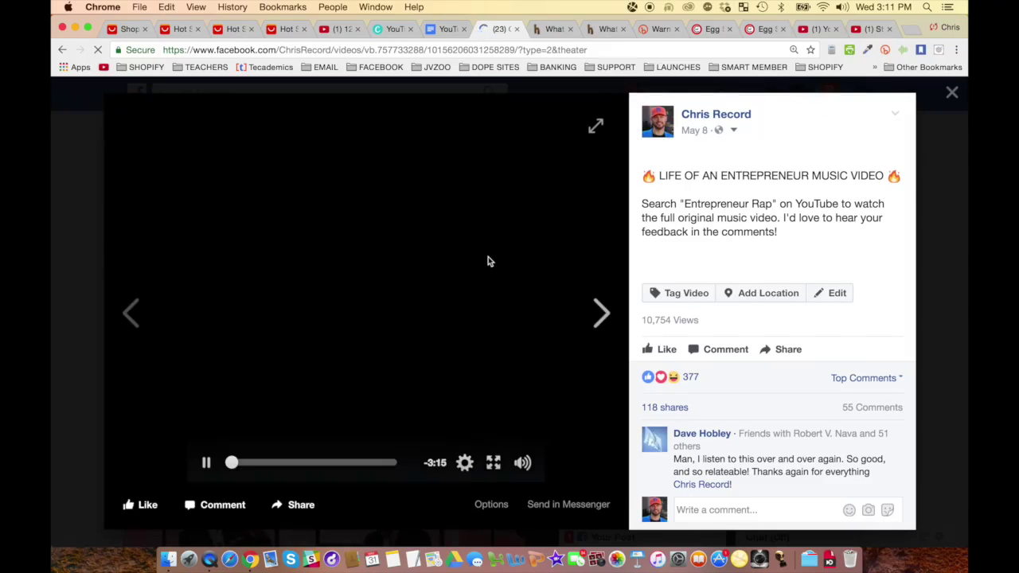
click(523, 464)
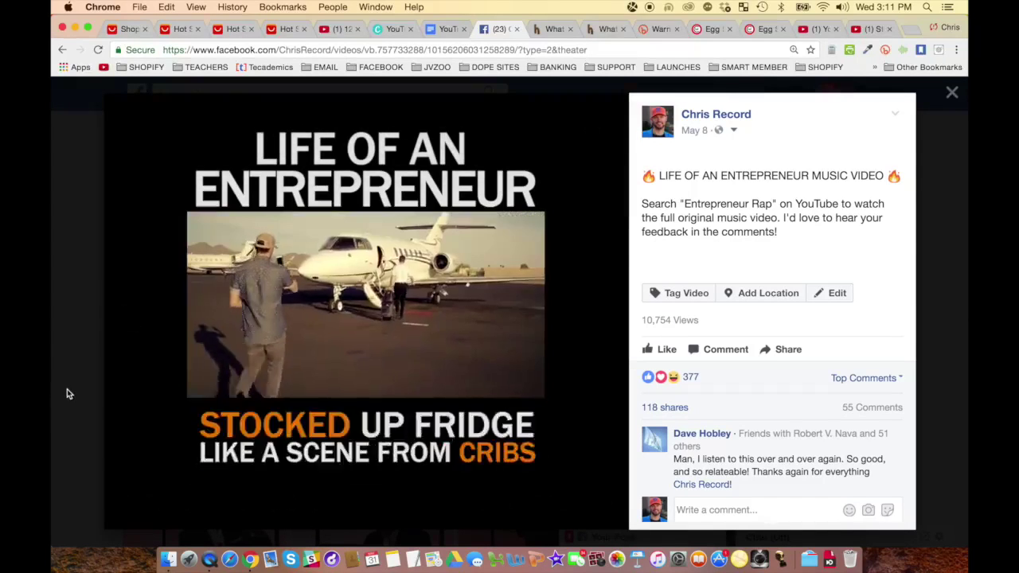
mouse_move(389, 432)
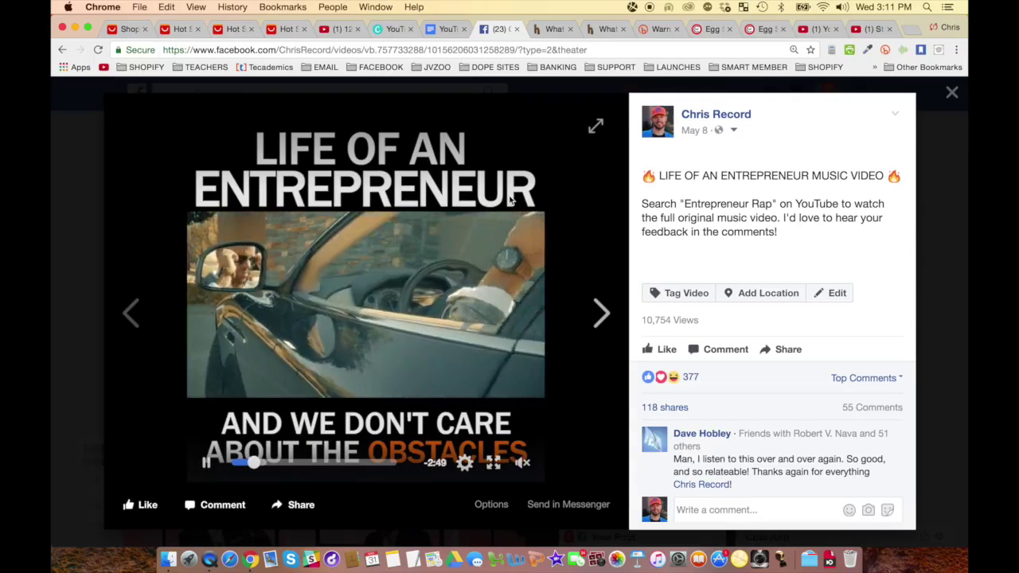
Switch to Canva, change the strawberry thumbnail's "HACK!" text to "FOOD HACK!", and set its font size to 50.
key(ctrl+shift+Tab)
key(ctrl+shift+Tab)
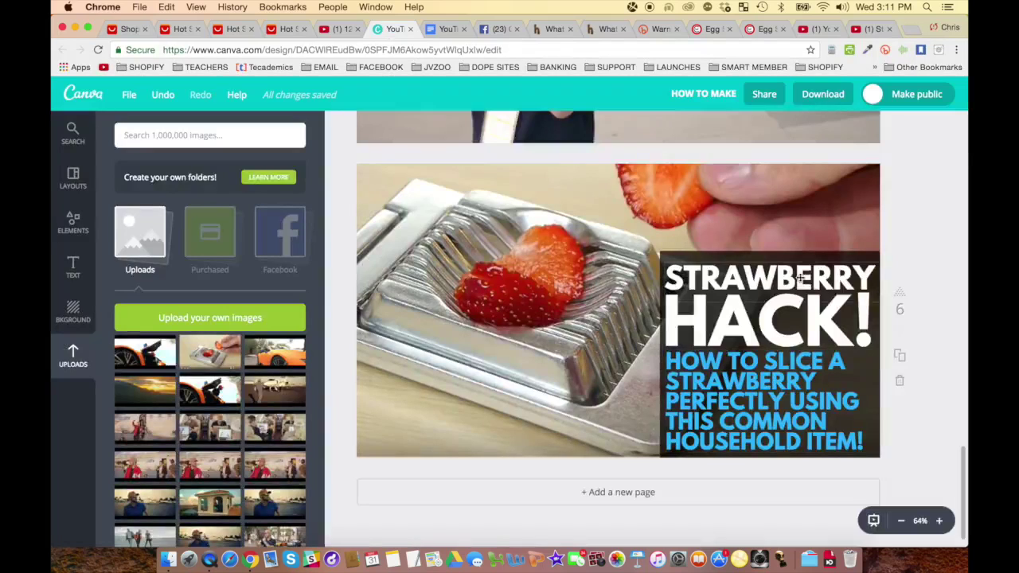
click(755, 310)
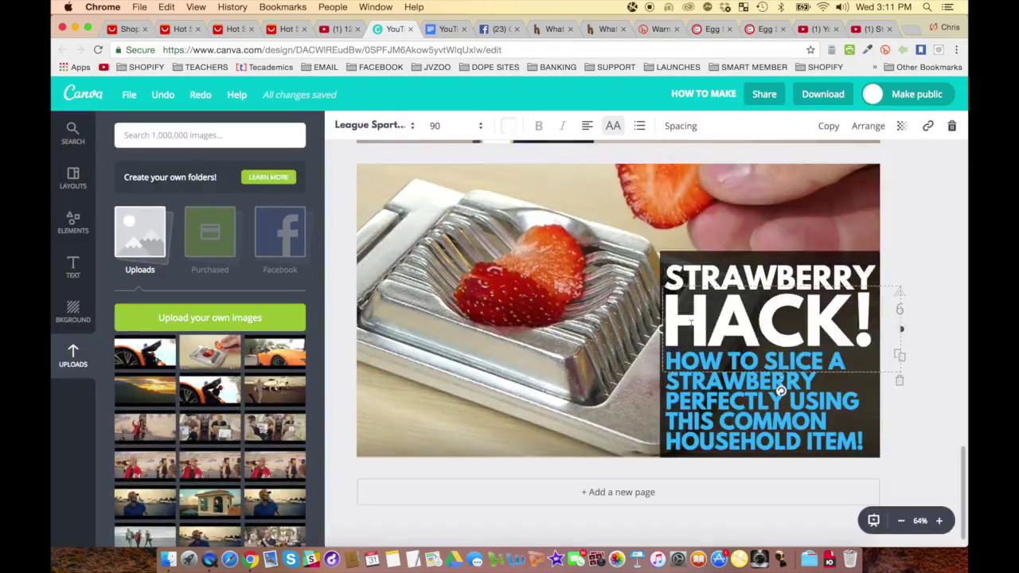
text(FOOD)
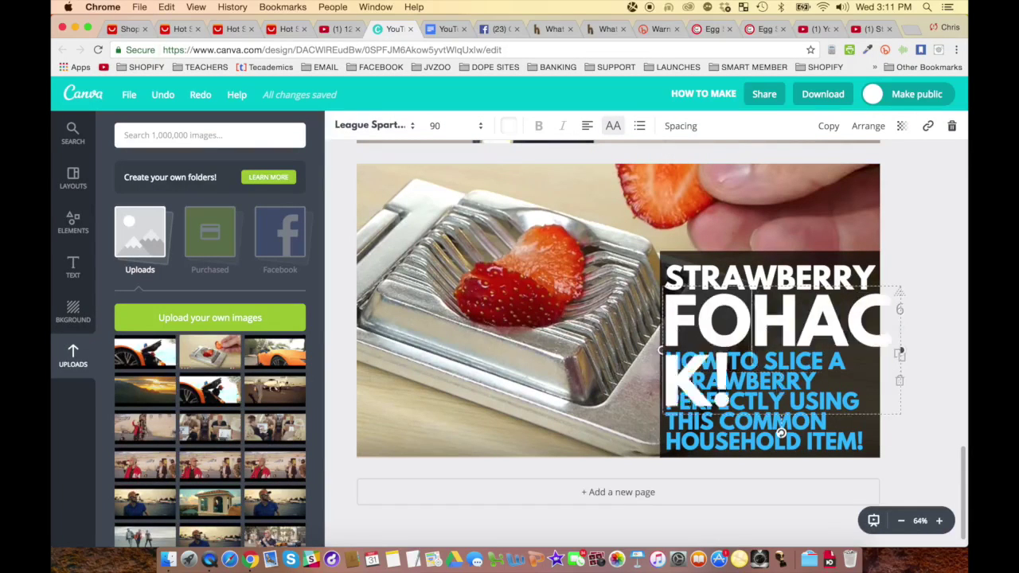
click(448, 124)
key(Return)
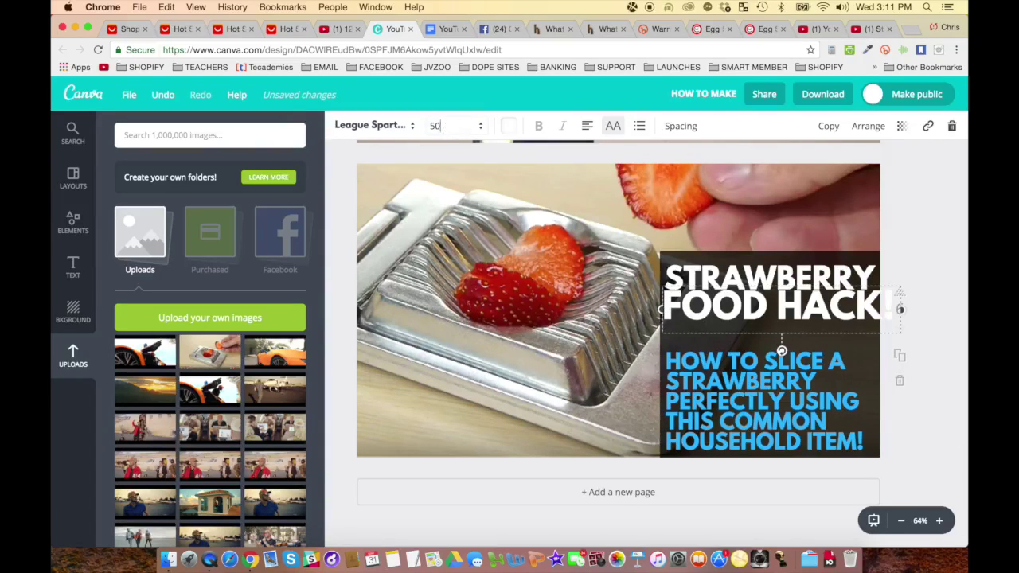
Fine-tune the font size of the "FOOD HACK!" text, trying 45 and settling on 46.
key(BackSpace)
key(BackSpace)
text(45)
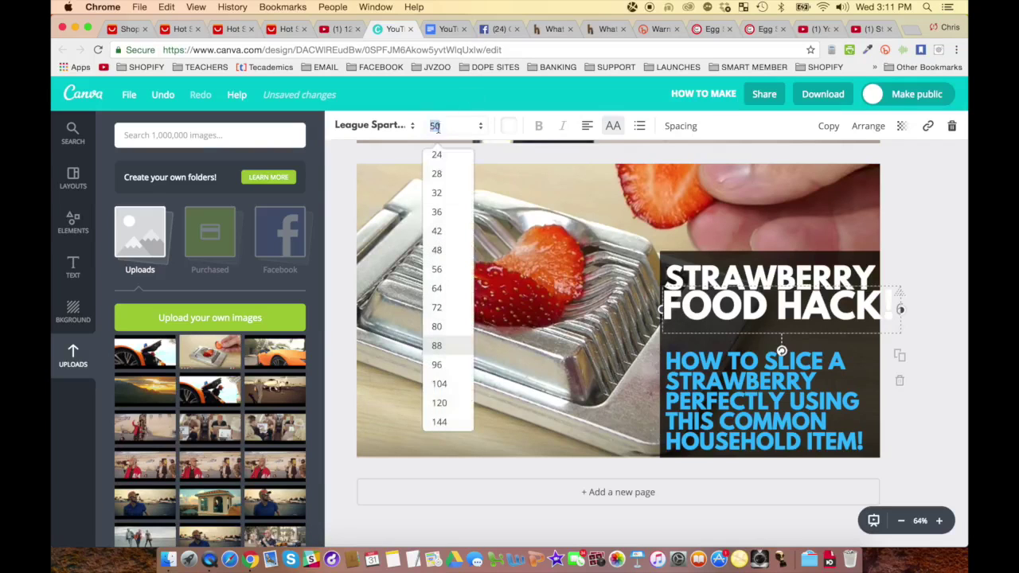
key(Return)
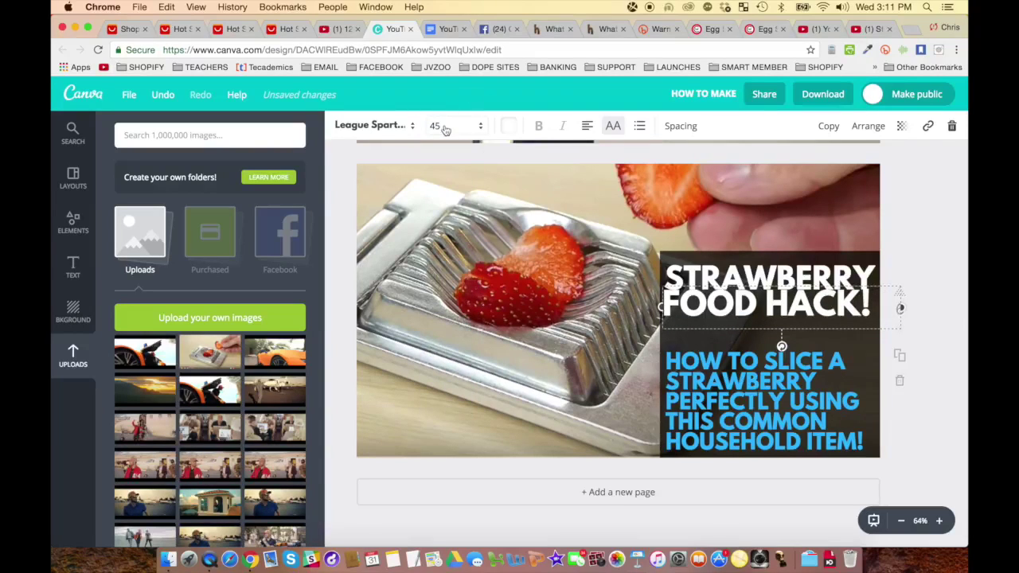
click(438, 126)
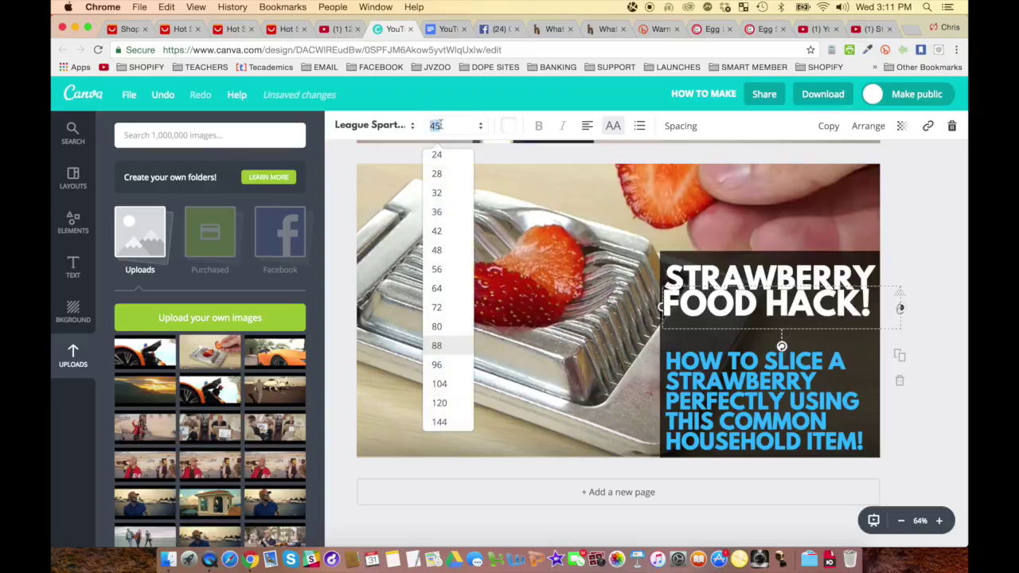
key(Return)
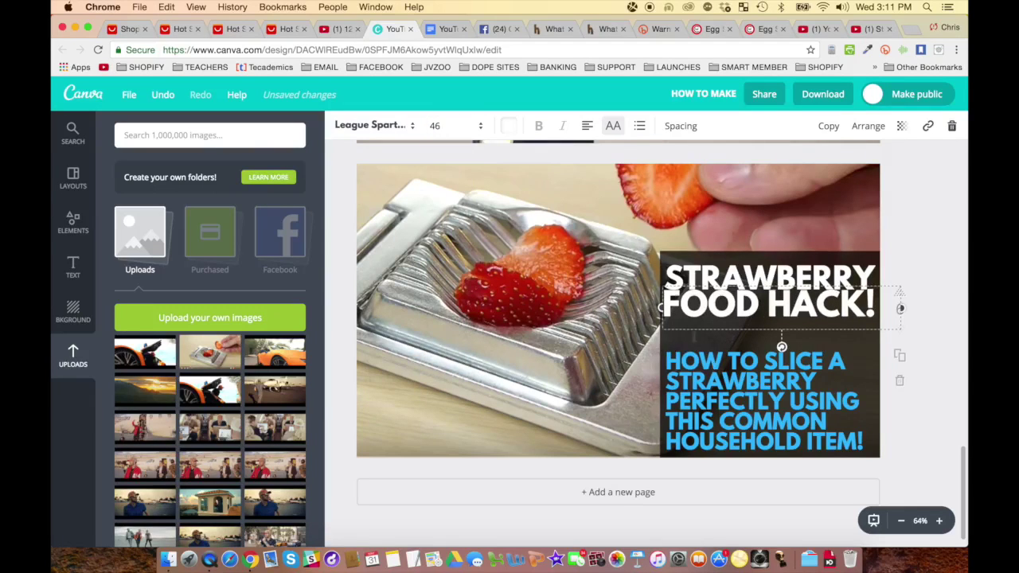
Close the gap between "FOOD HACK!" and the blue subtitle, and shrink the dark box's upper and lower edges to fit the text.
drag(737, 284, 739, 288)
drag(741, 362, 740, 335)
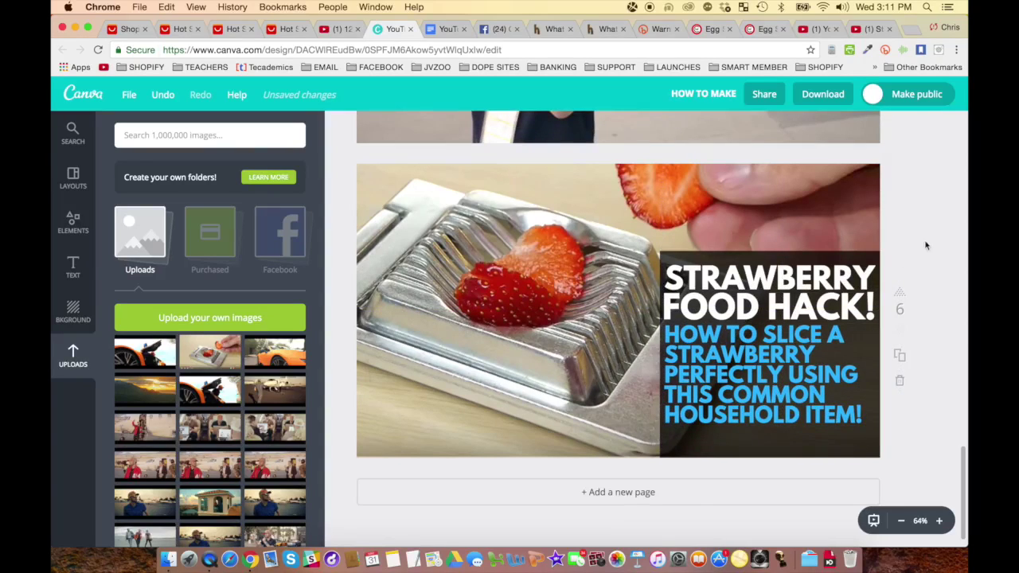
click(753, 253)
drag(769, 251, 769, 258)
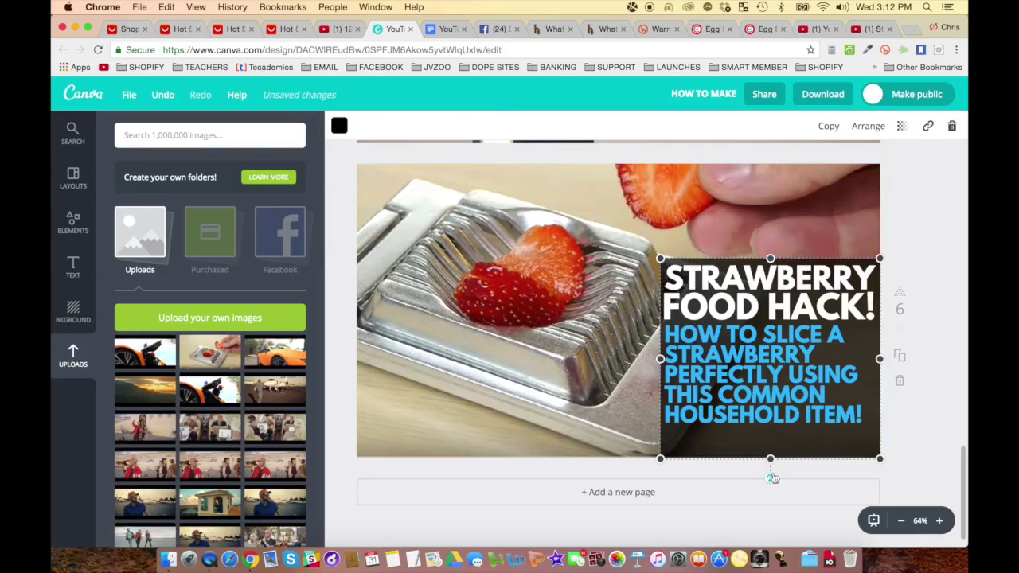
drag(770, 459, 771, 430)
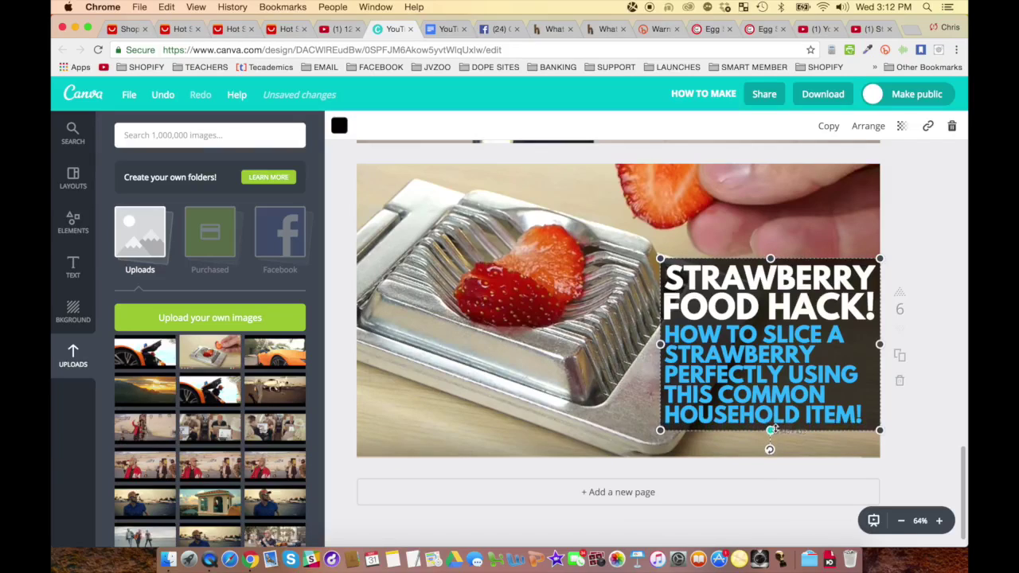
click(935, 284)
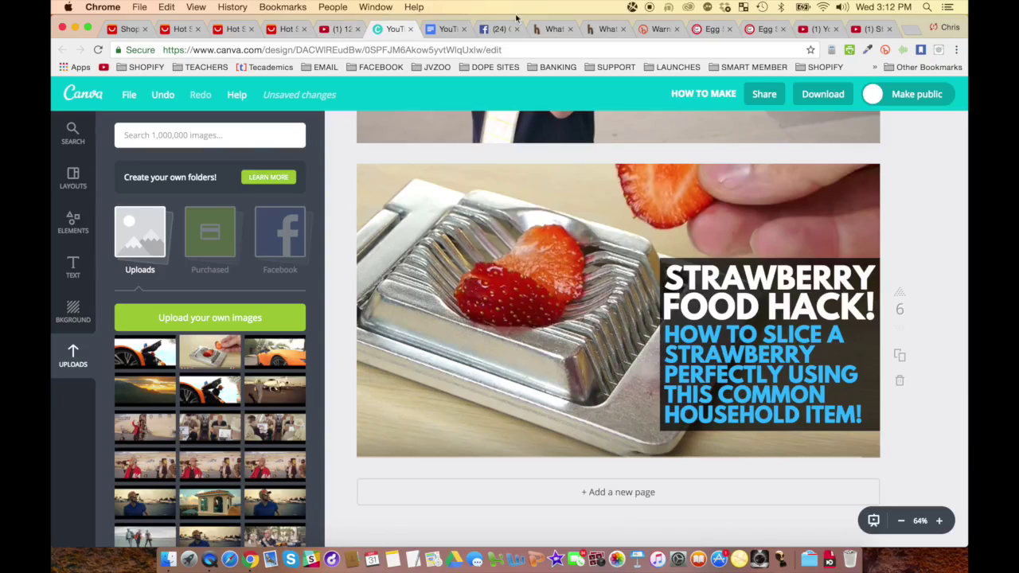
Switch to the Strawberry Hack video on YouTube and open its info and settings for editing.
click(440, 31)
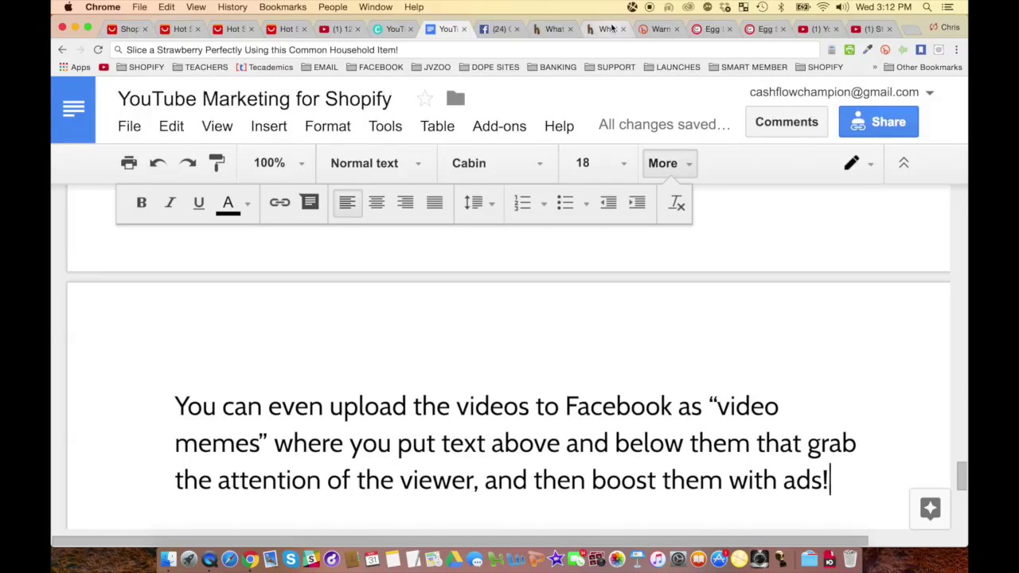
click(872, 28)
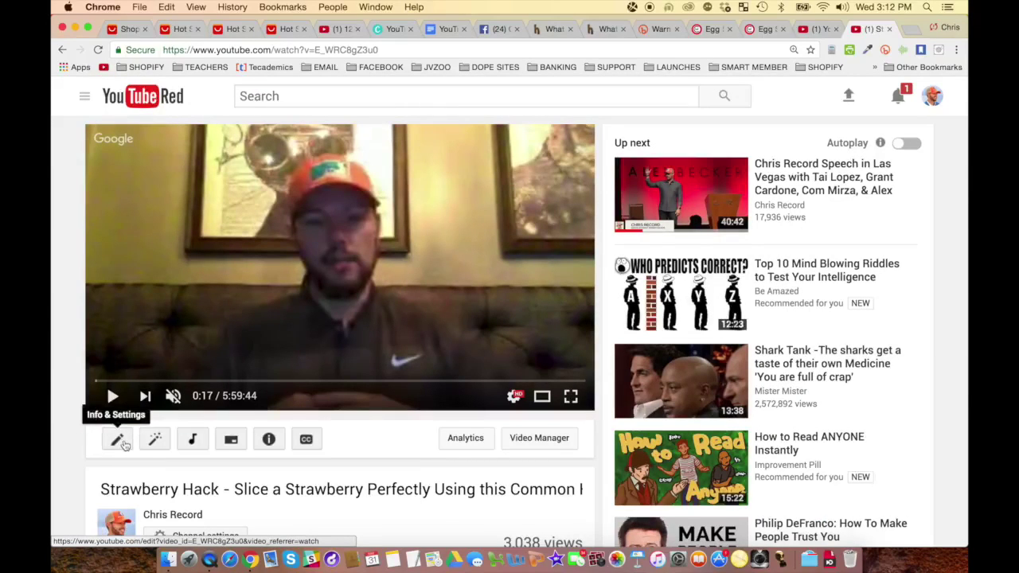
scroll(124, 444, down, 2)
click(117, 358)
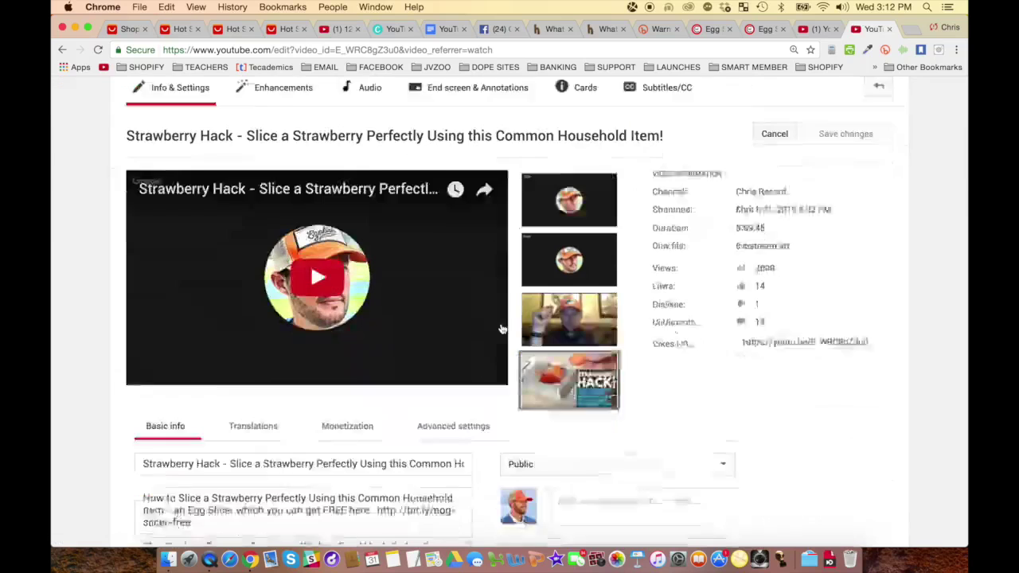
Set the Strawberry Hack video's privacy to Private and save the changes.
scroll(501, 328, down, 1)
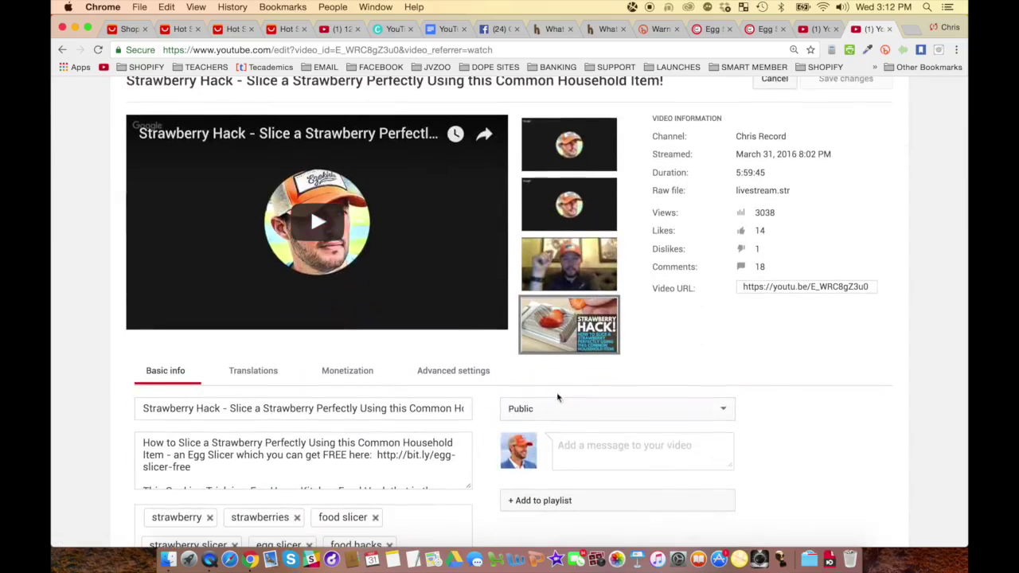
click(562, 408)
click(539, 437)
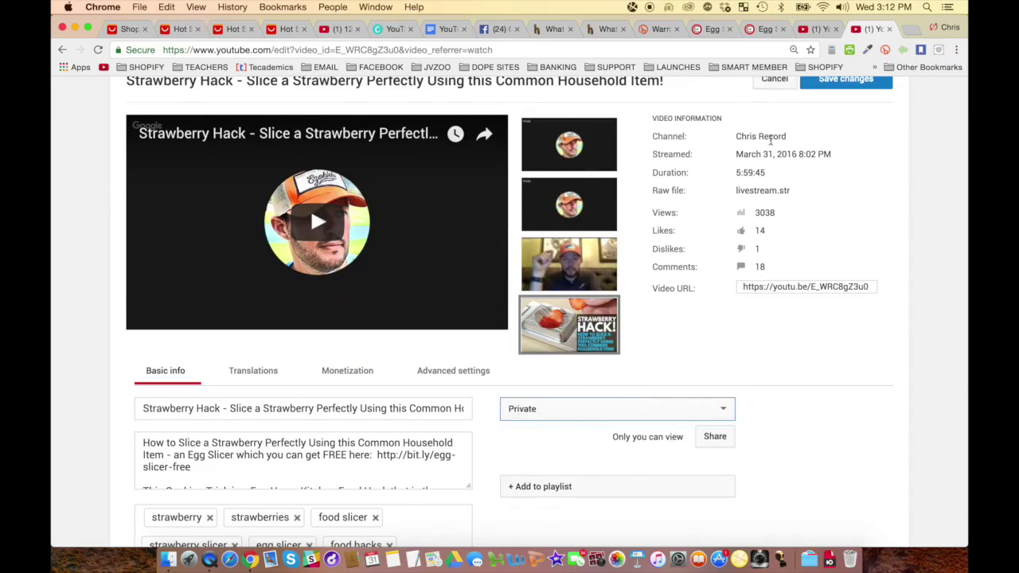
scroll(840, 143, up, 1)
click(835, 143)
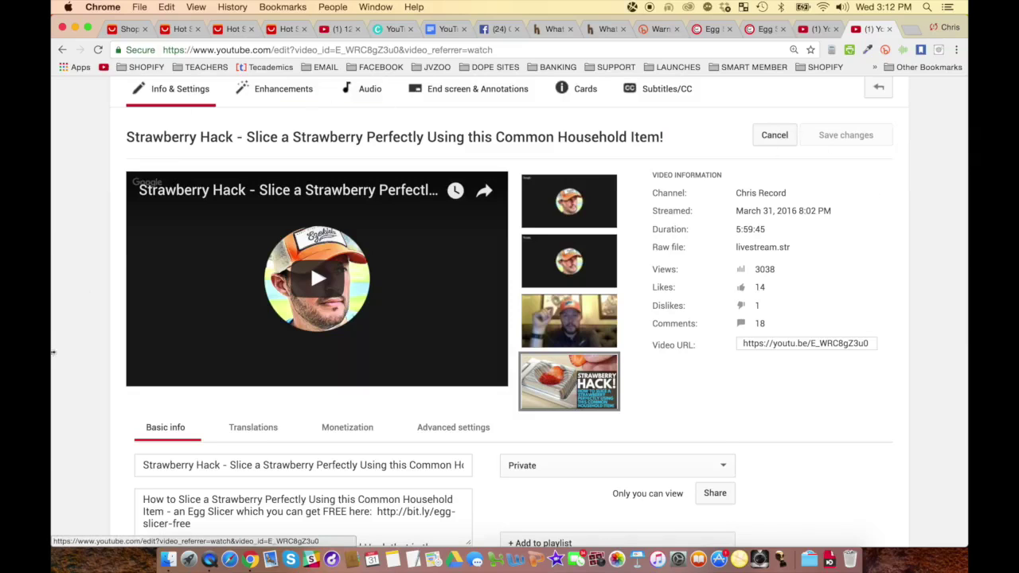
Switch to the AliExpress egg slicer results and search for "PINEAPPLE SLICER" instead, looking over the first products.
mouse_move(528, 392)
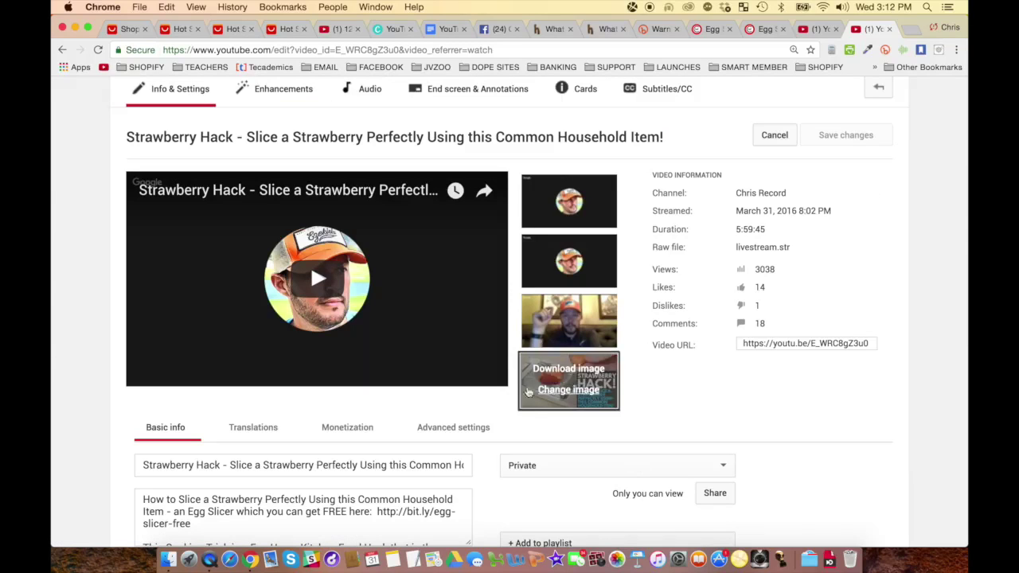
click(432, 33)
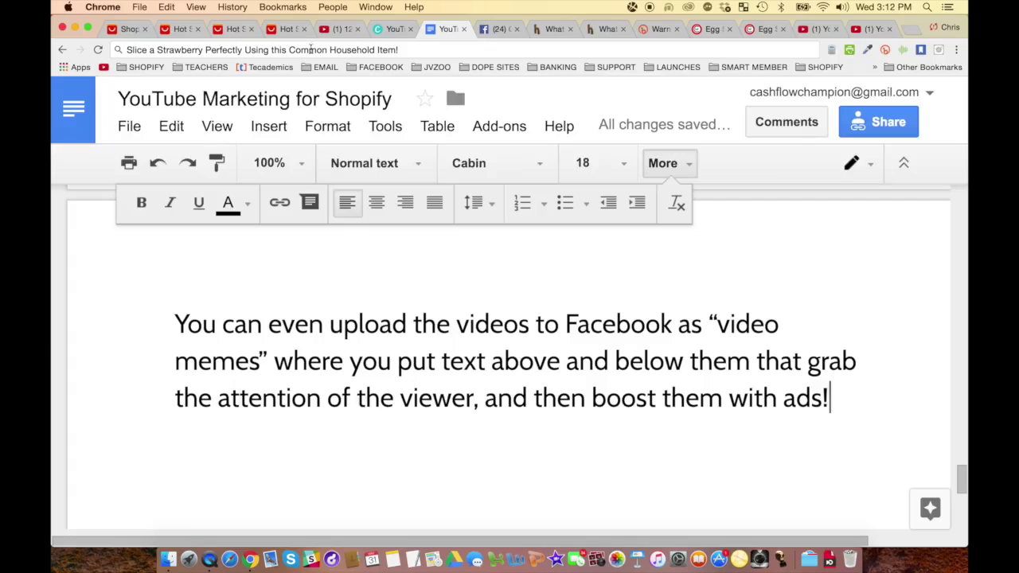
click(127, 29)
scroll(301, 132, up, 10)
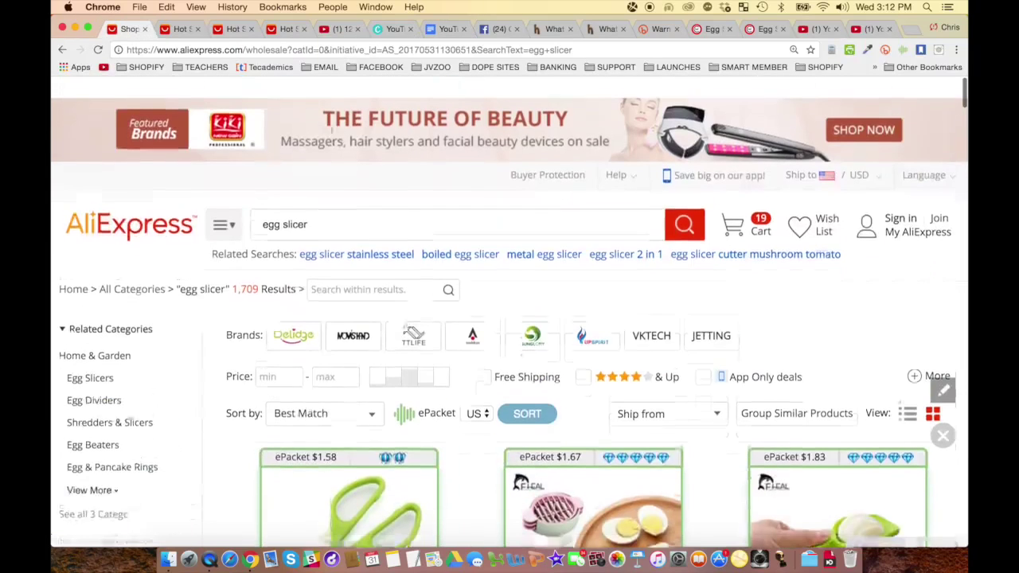
double_click(266, 205)
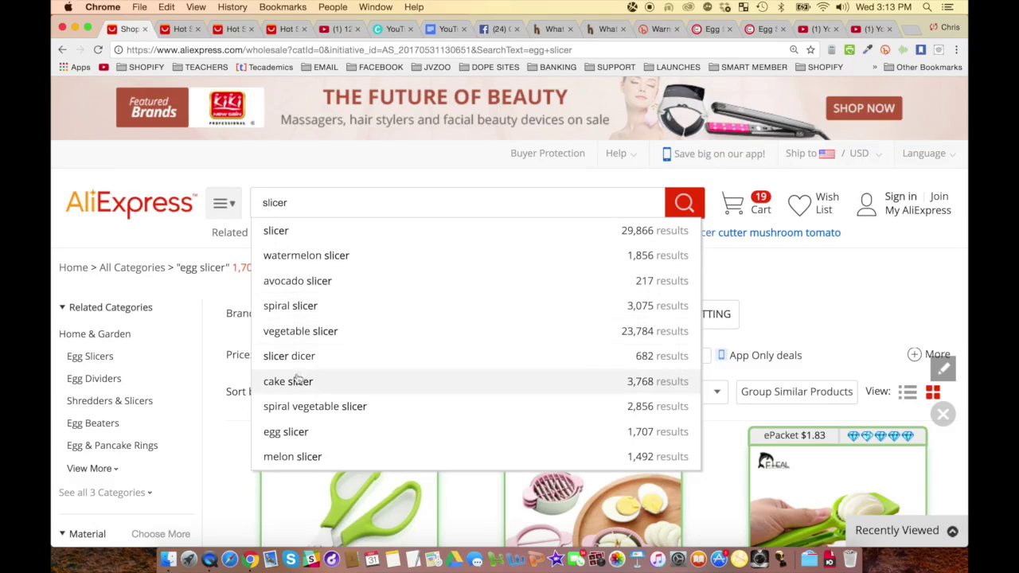
double_click(285, 203)
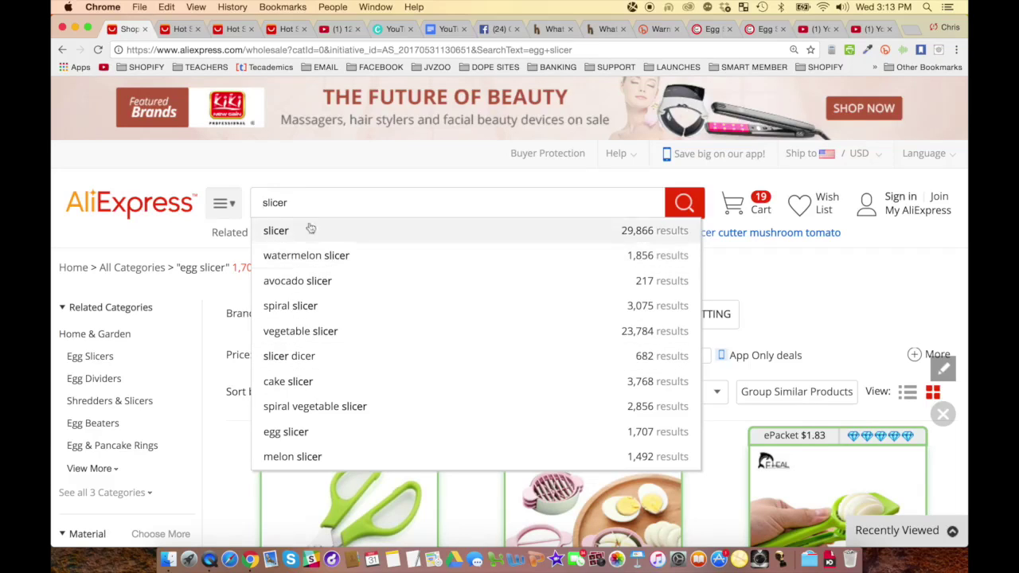
text(PINEAPPLE SLICER)
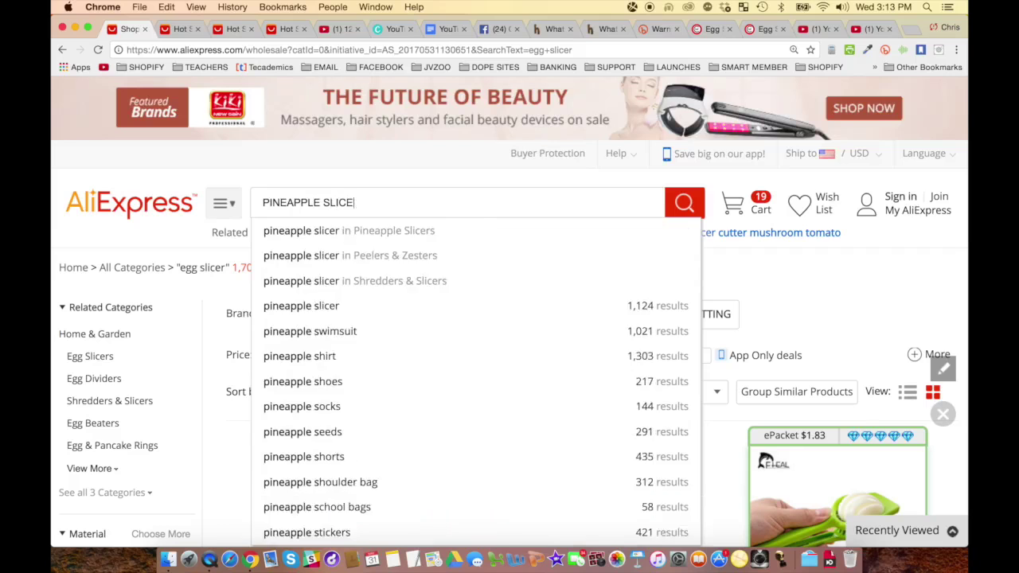
key(Return)
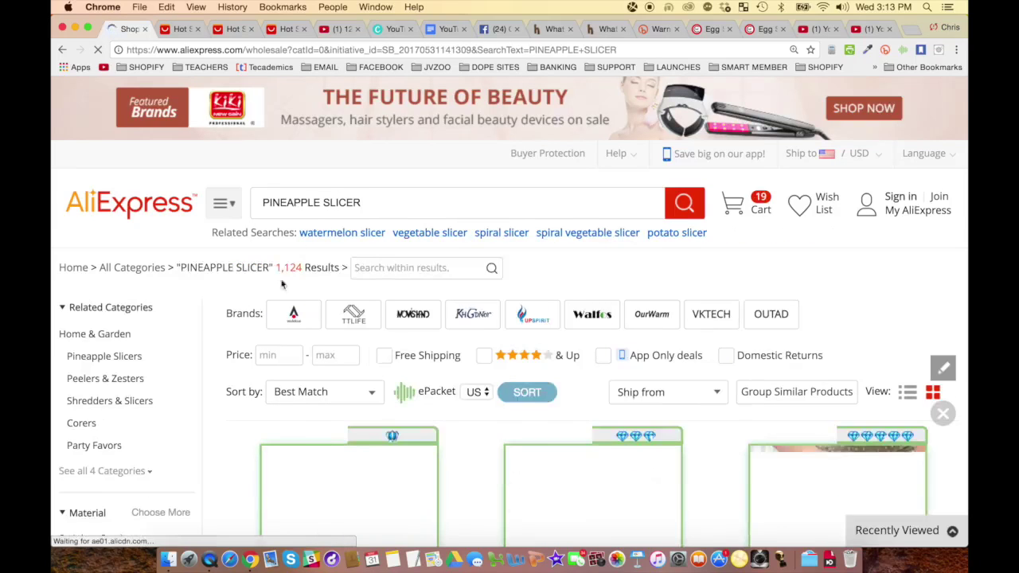
scroll(191, 327, down, 5)
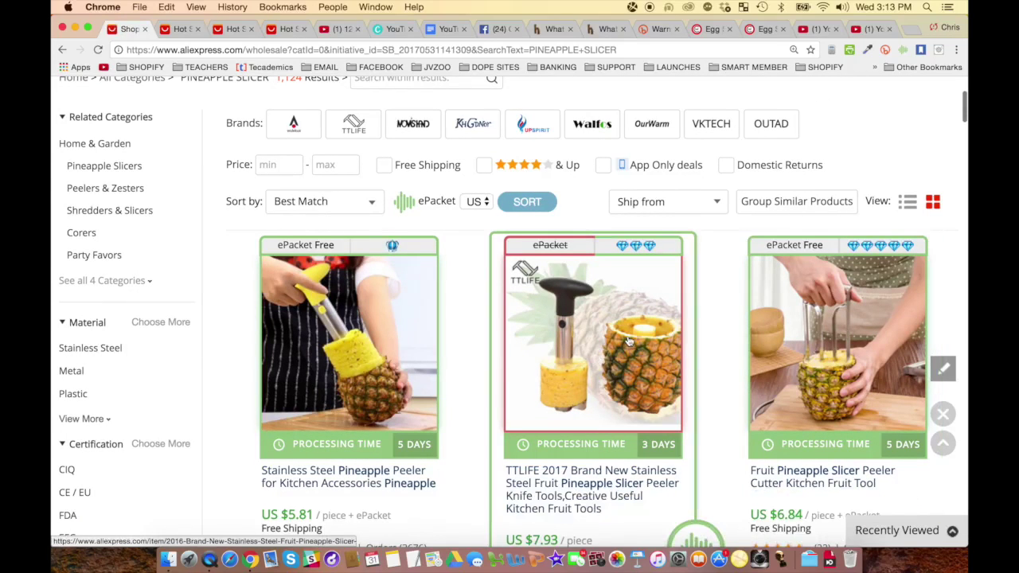
Switch to the YouTube cooking tips video and search YouTube for "PINEAPPLE SLICER".
click(340, 30)
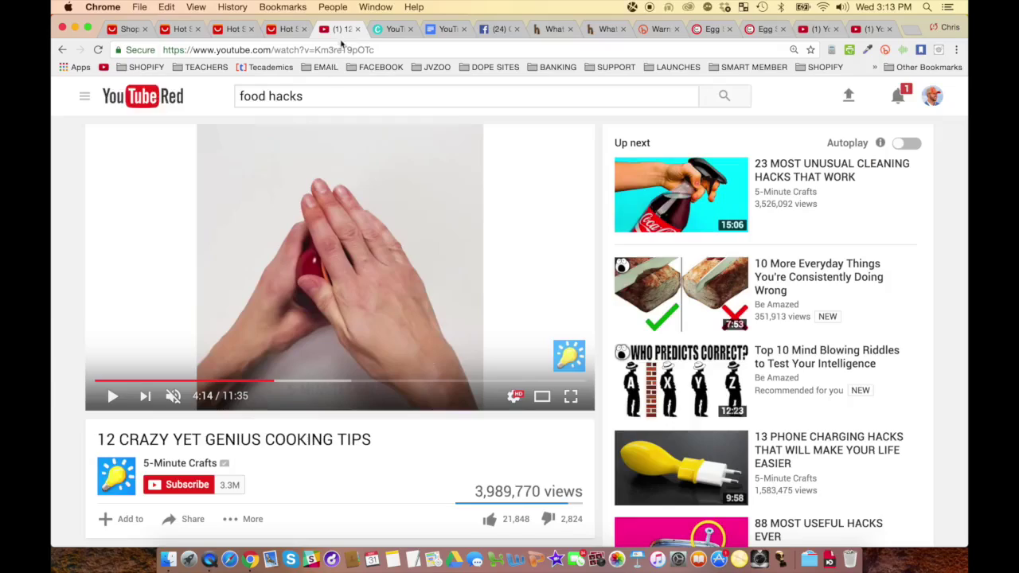
triple_click(309, 93)
text(PINEAPPLE)
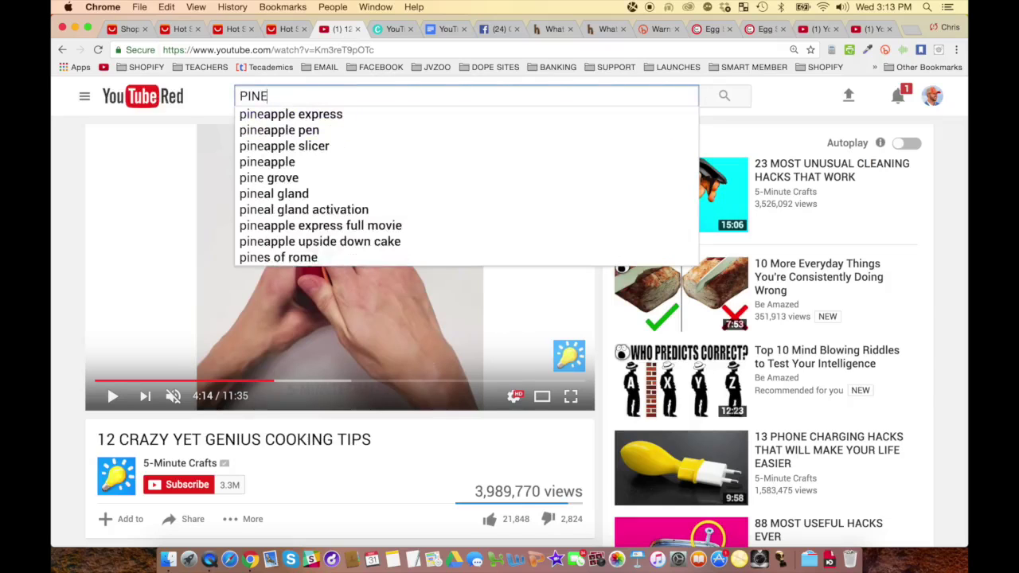
text( SLICER)
key(Return)
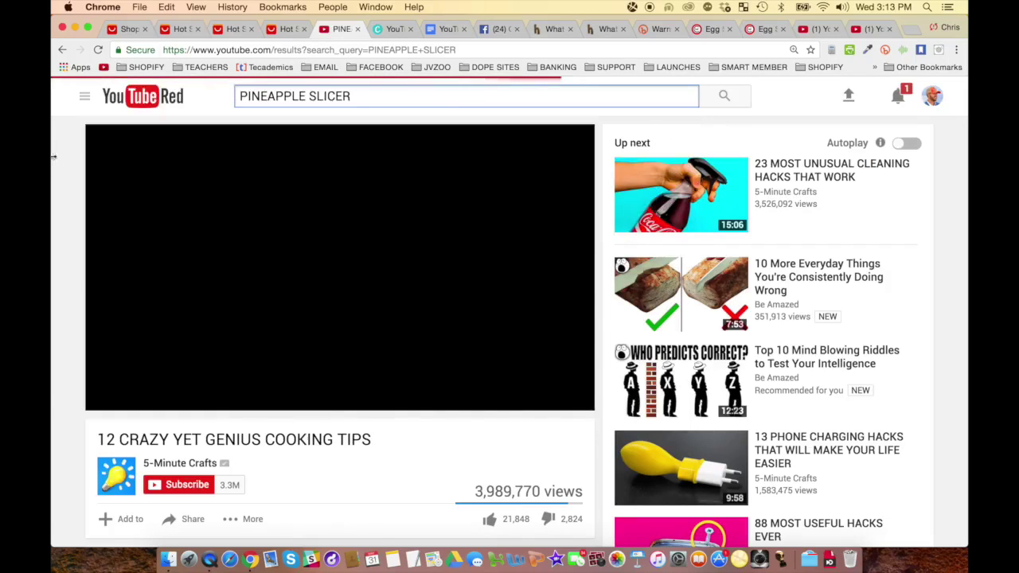
Examine the pineapple slicer video results, comparing their titles, thumbnails and view counts.
scroll(59, 161, down, 5)
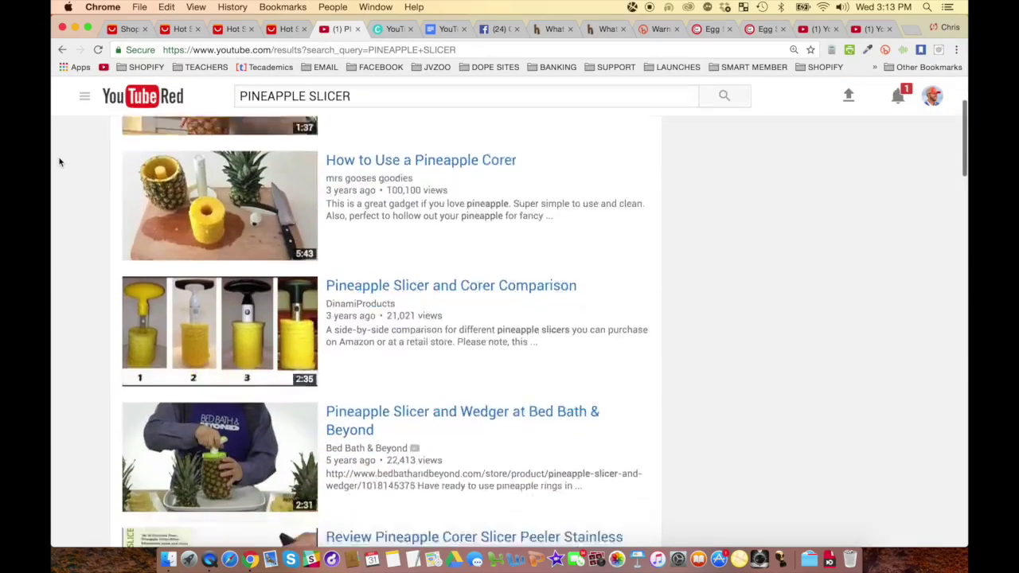
scroll(59, 162, up, 6)
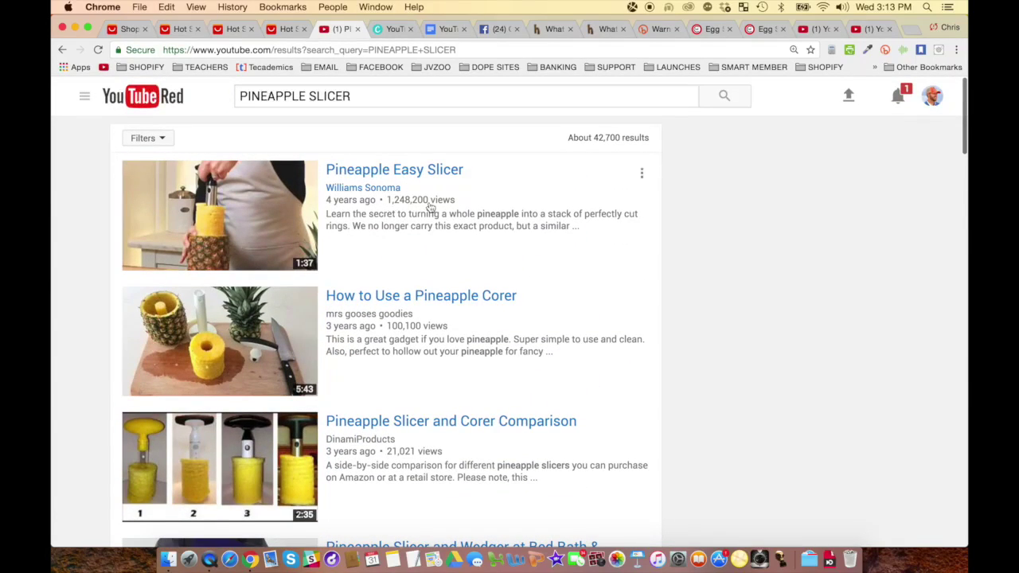
scroll(527, 328, down, 3)
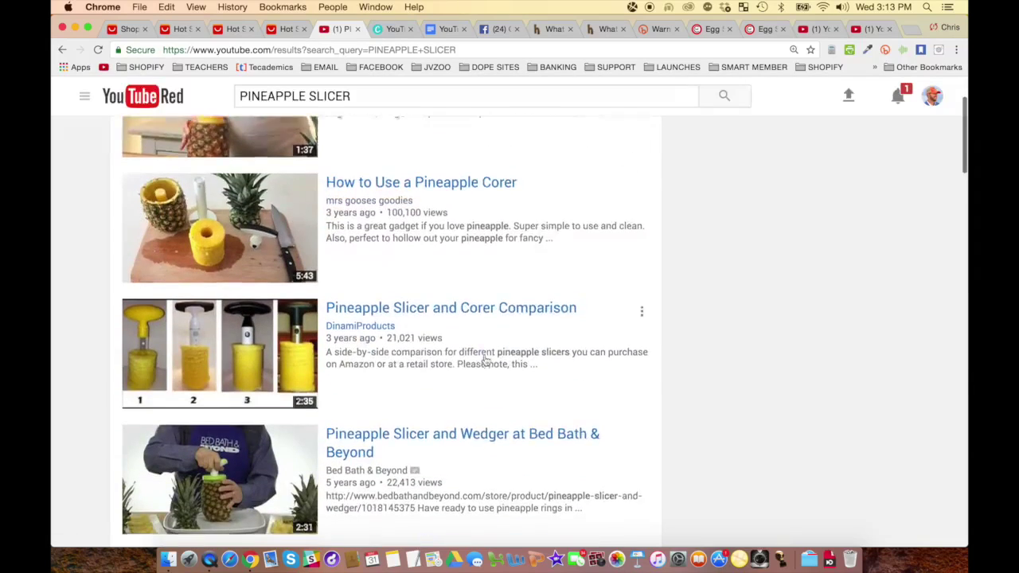
scroll(484, 358, down, 3)
scroll(448, 357, down, 3)
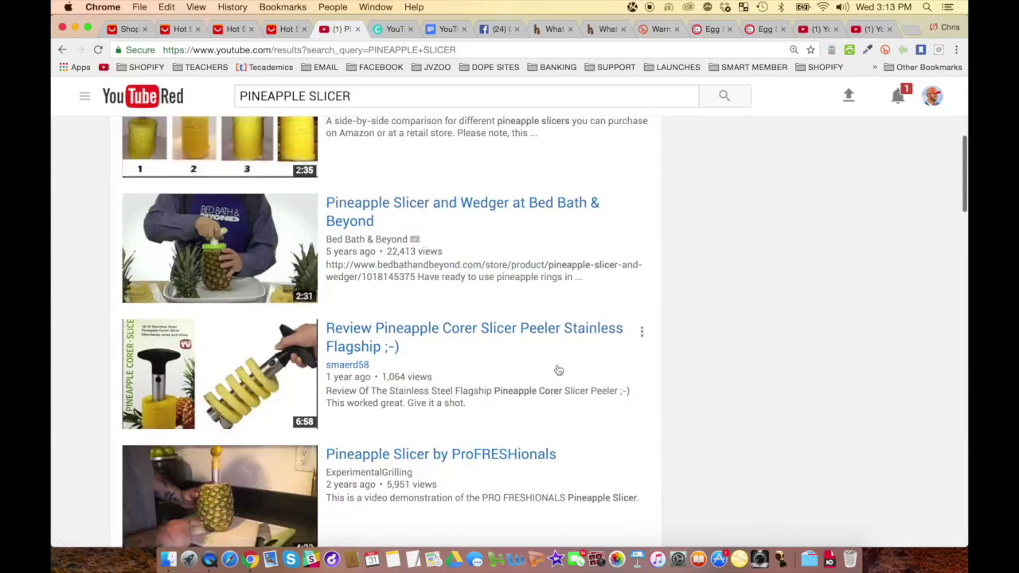
scroll(435, 374, down, 3)
scroll(437, 376, down, 3)
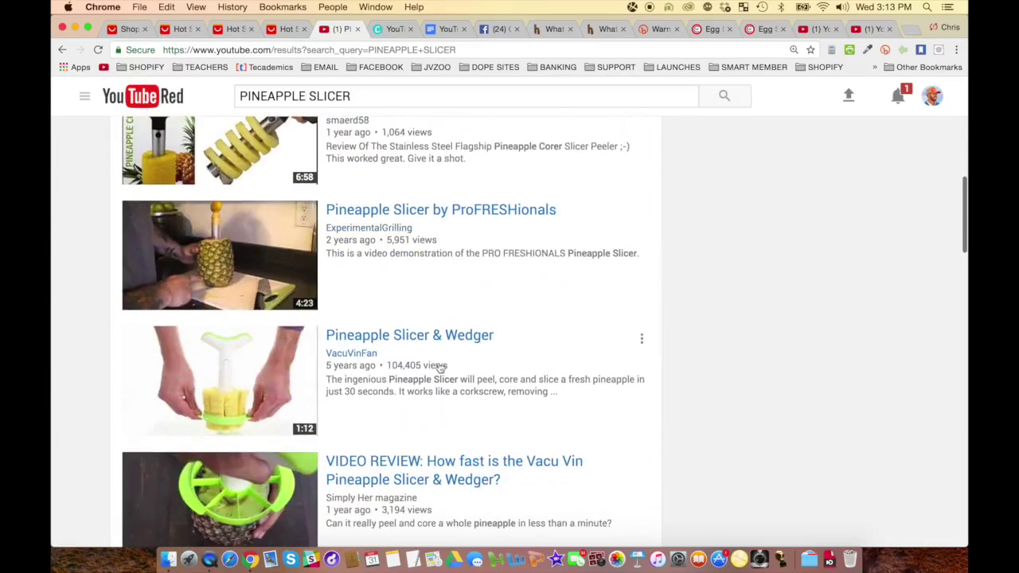
scroll(438, 368, down, 3)
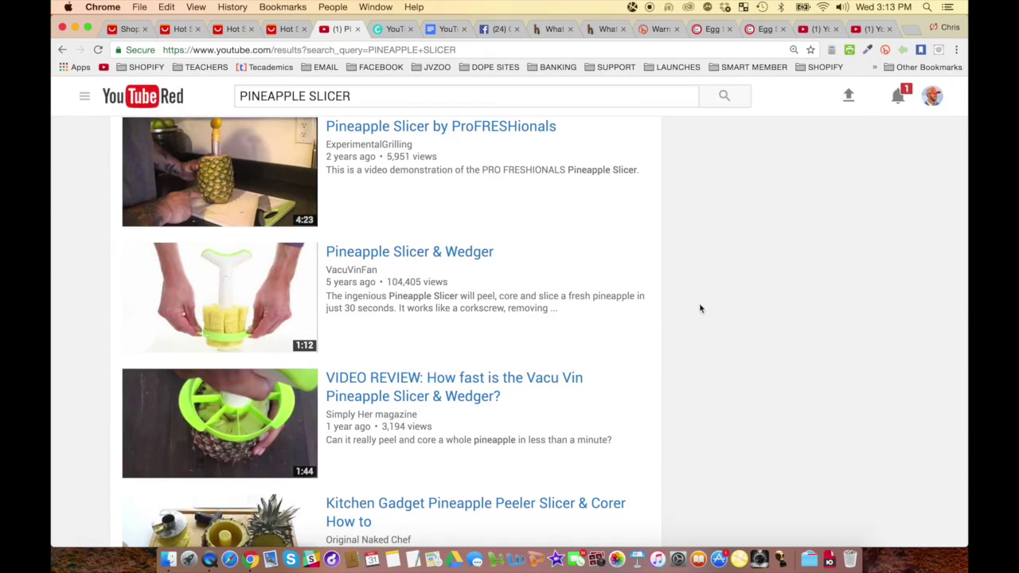
scroll(698, 303, down, 4)
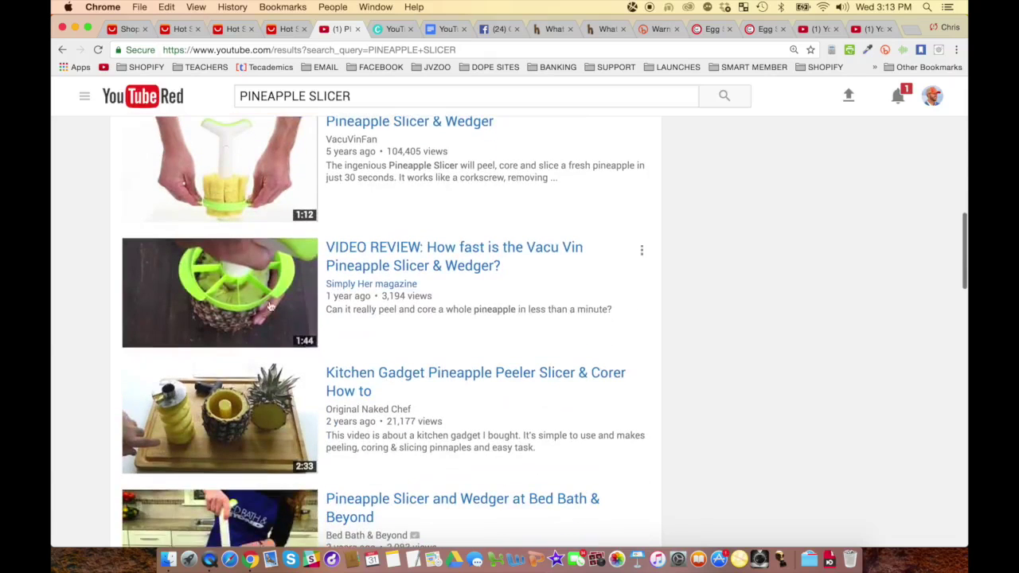
scroll(217, 368, down, 10)
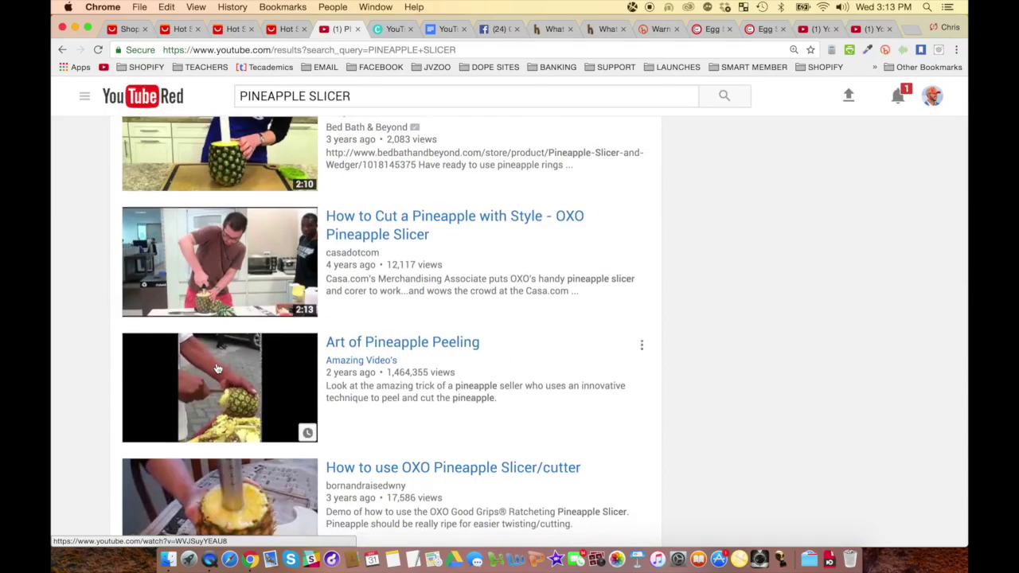
scroll(216, 368, down, 7)
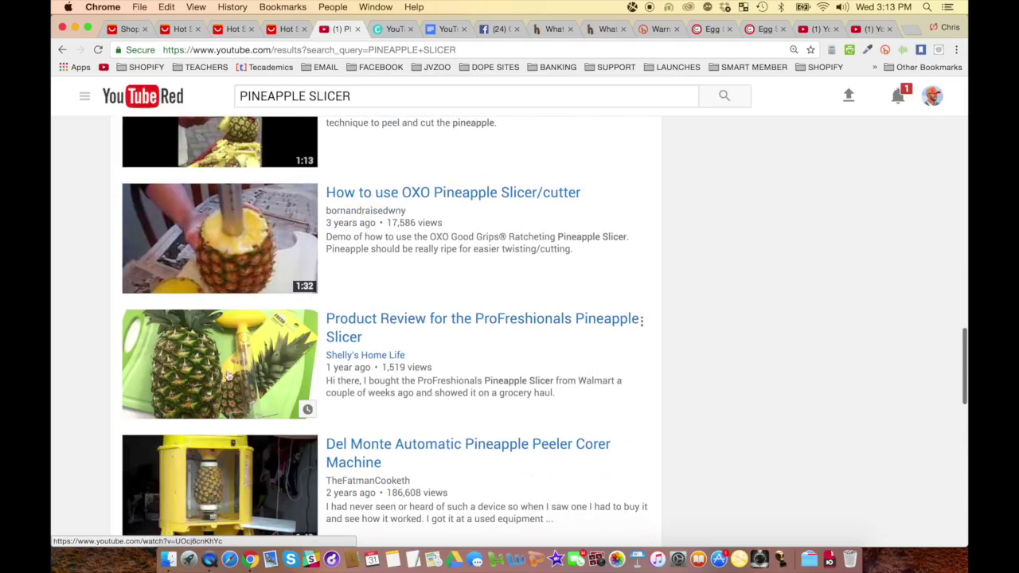
scroll(678, 307, down, 5)
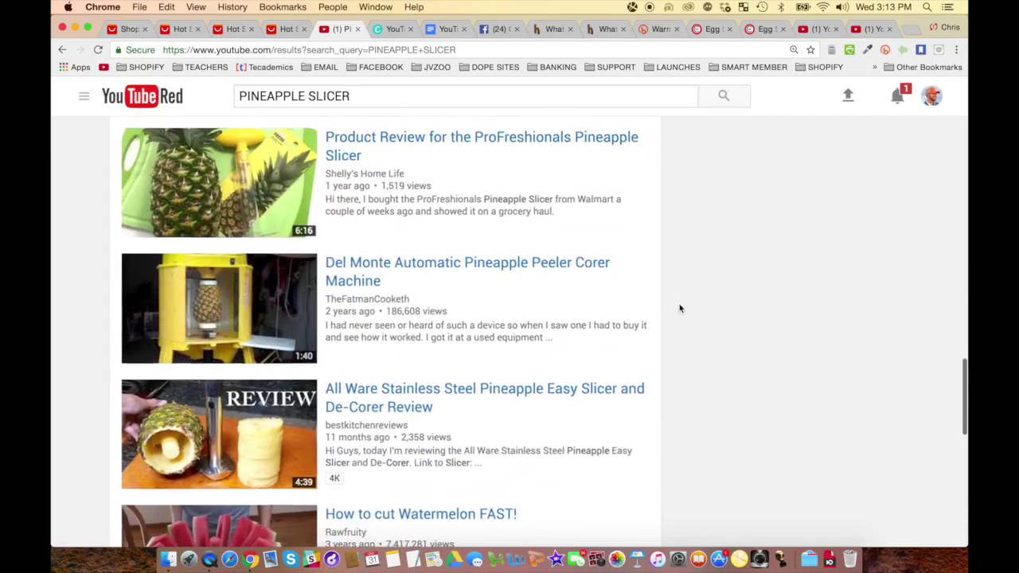
scroll(677, 307, up, 15)
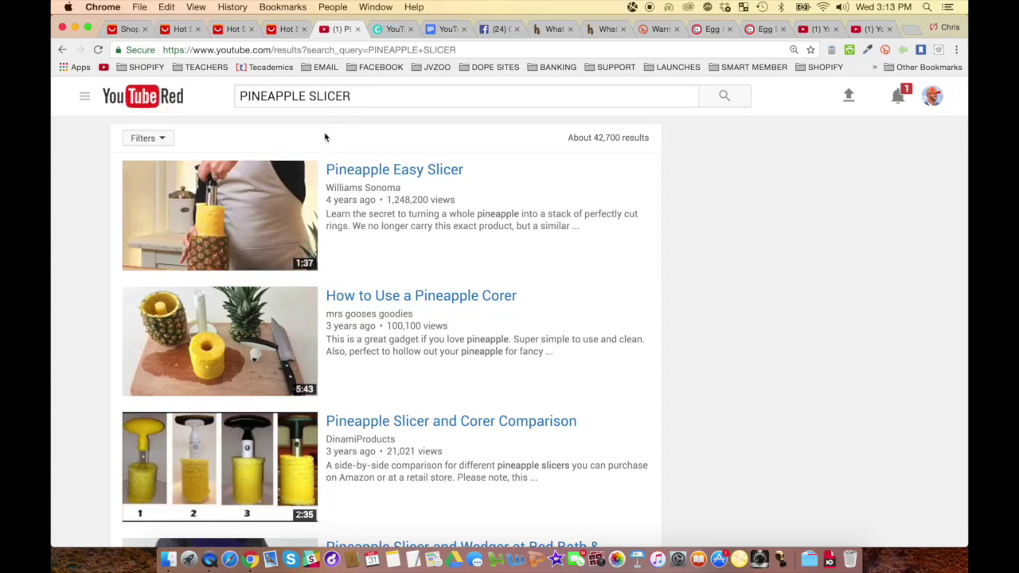
Switch to the "YouTube Marketing for Shopify" document in Google Docs and return to its opening list of video types.
click(446, 29)
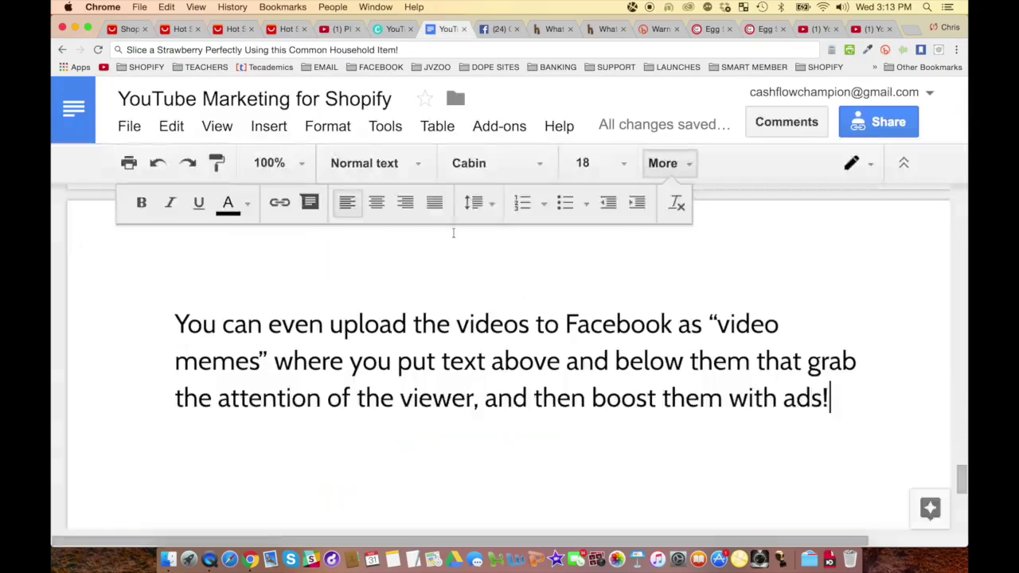
scroll(596, 296, up, 20)
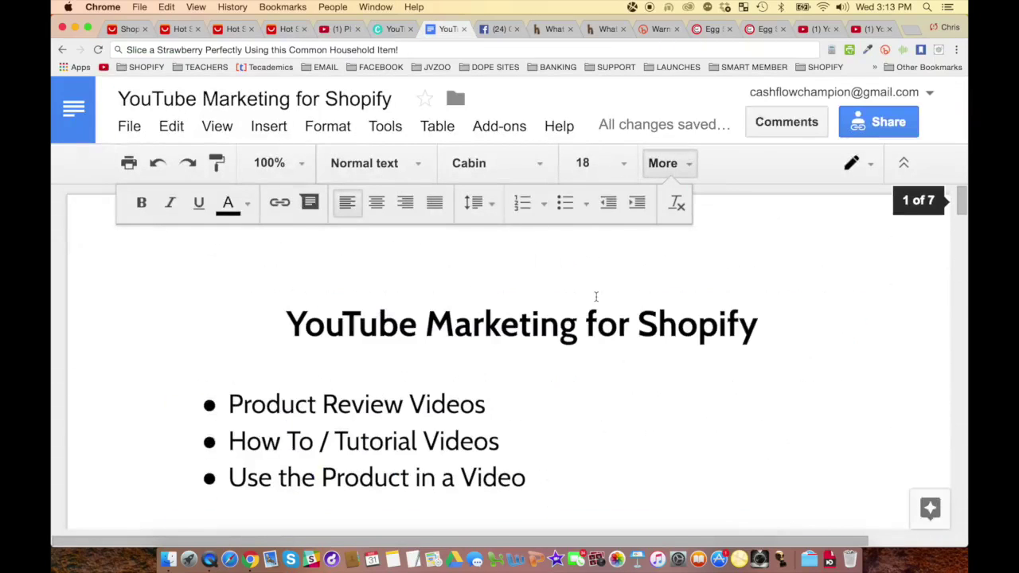